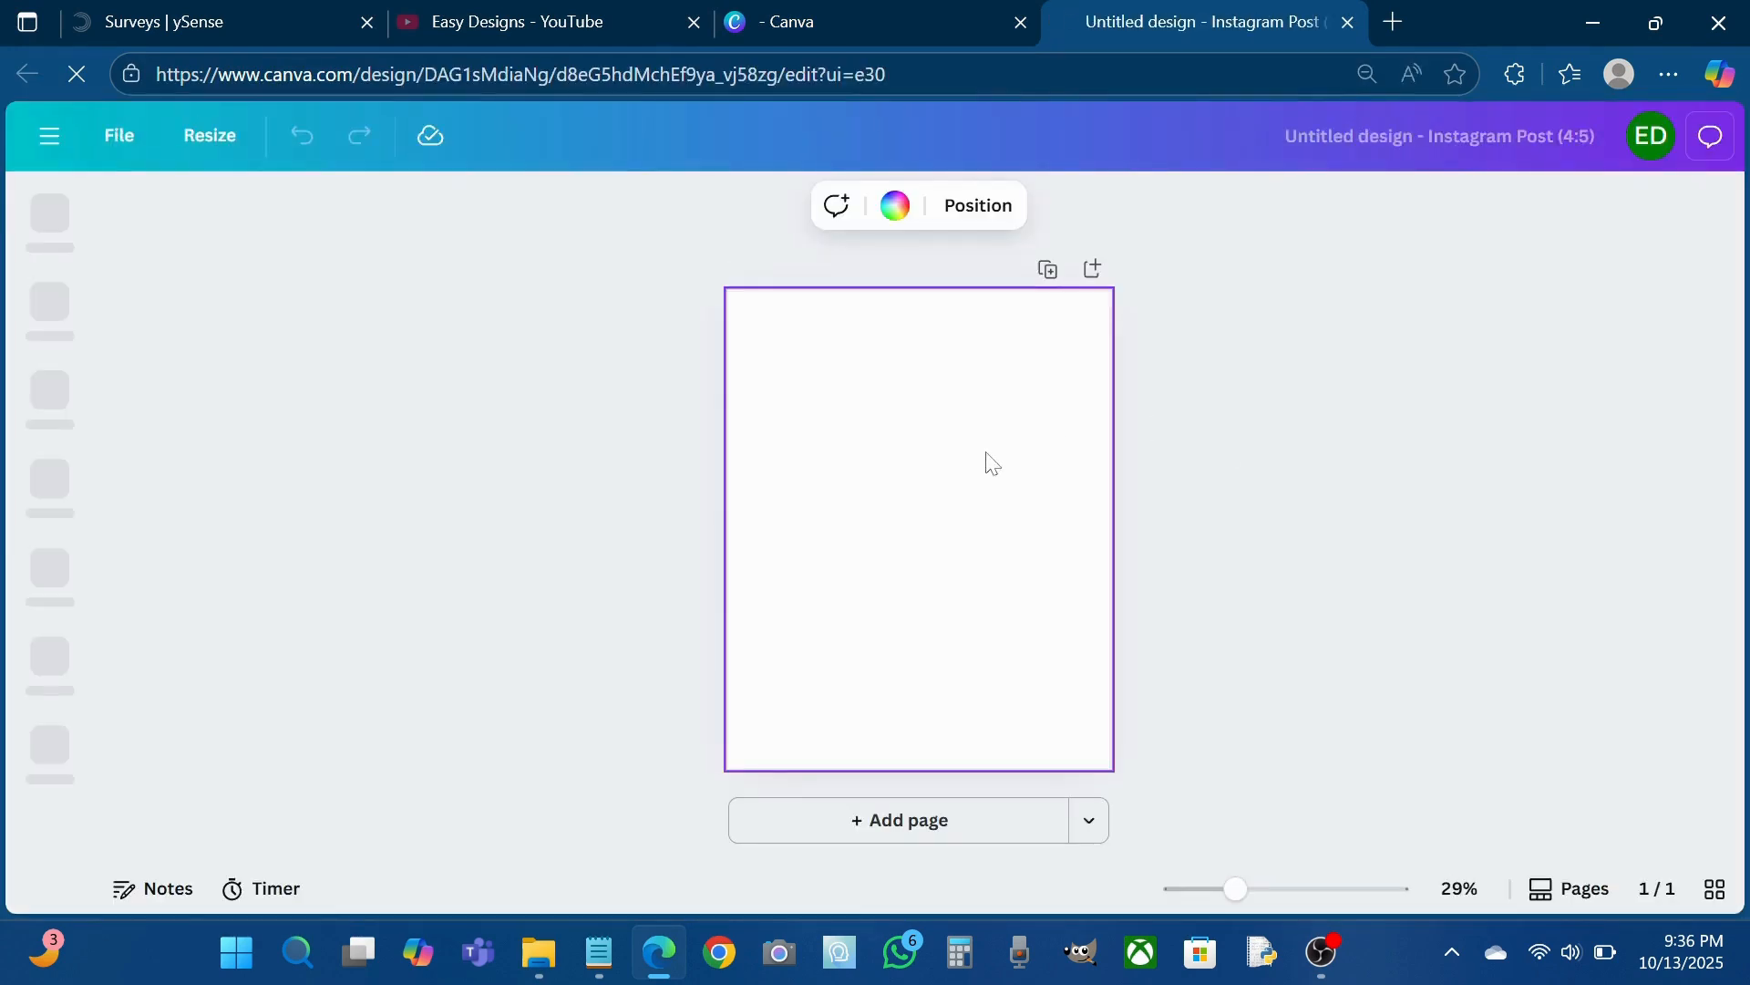
# - Place the uploaded chicken wings photo with the white background on the page and colour the page dark brown from the photo colours
pyautogui.click(49, 579)
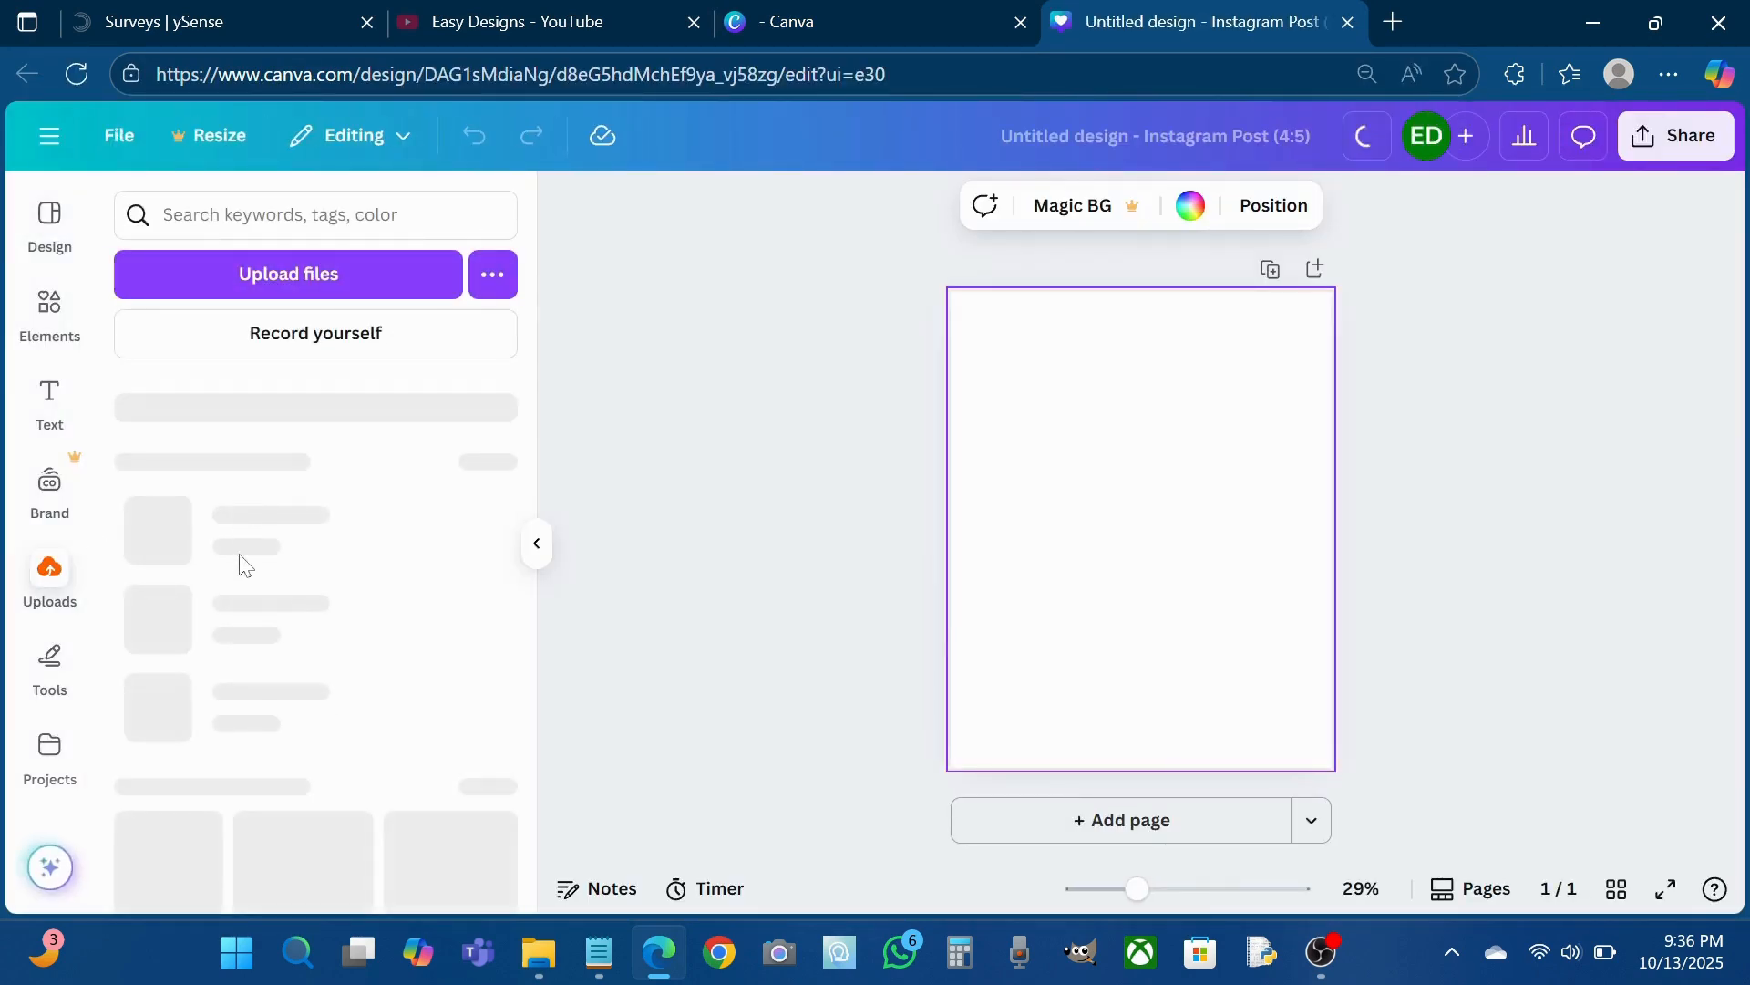
pyautogui.click(208, 501)
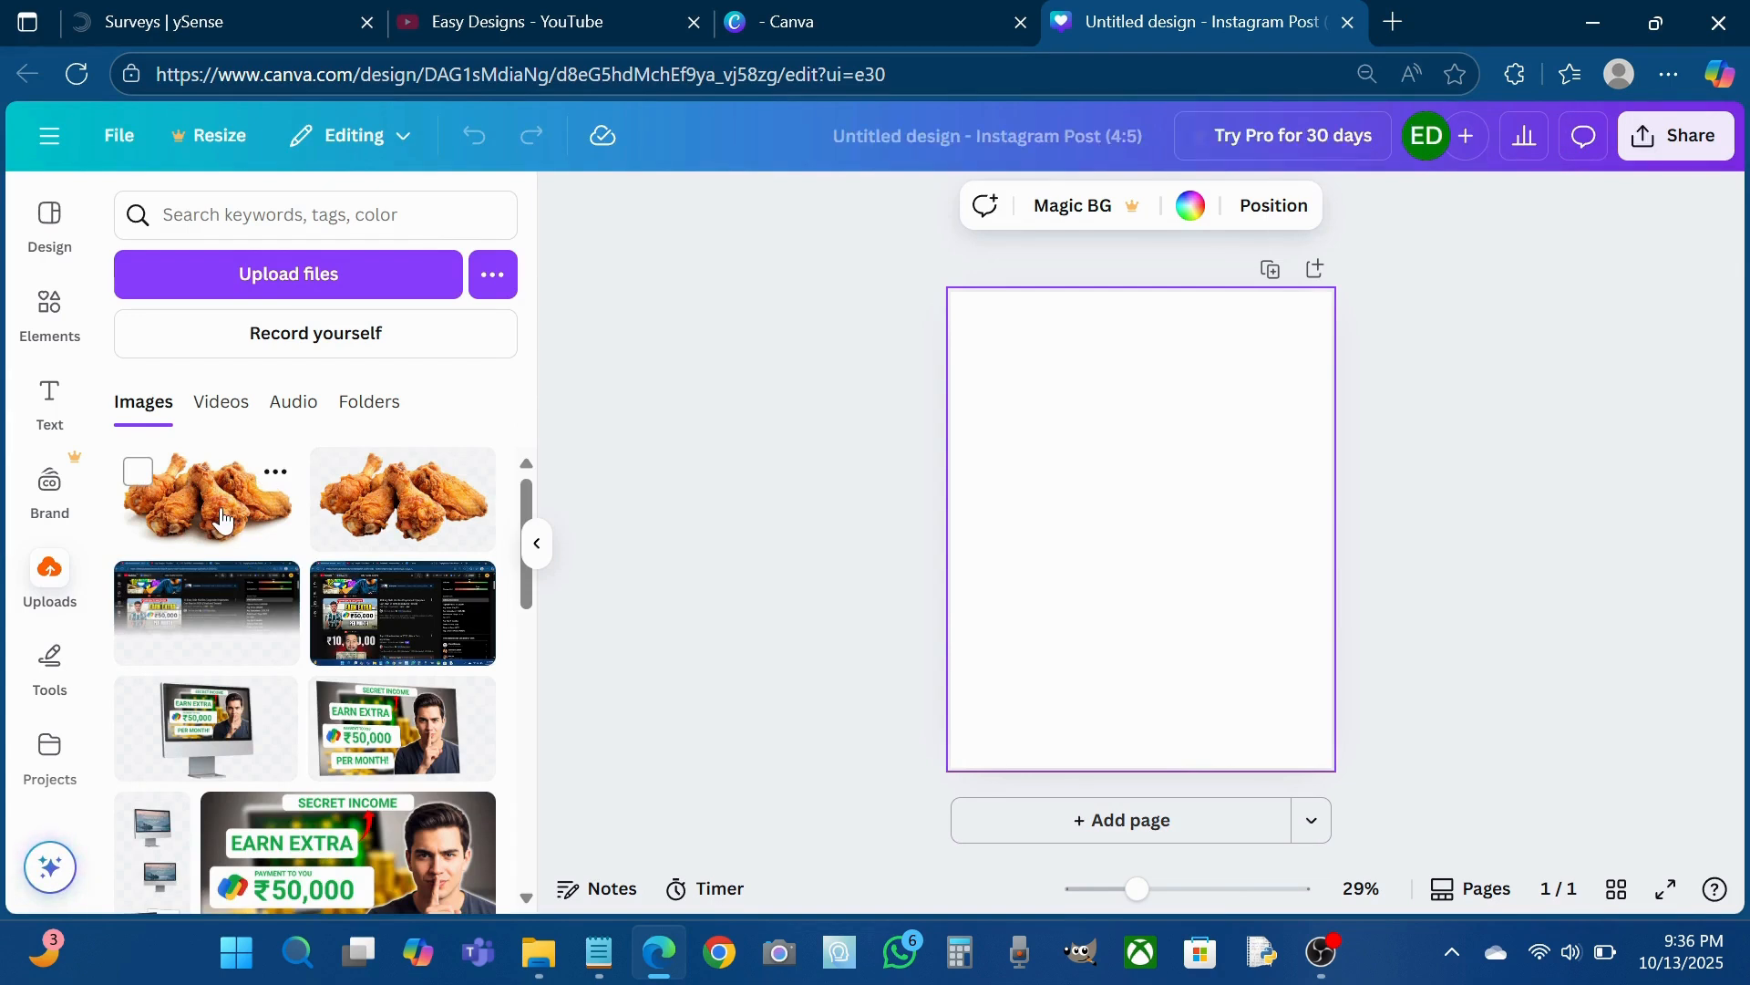
pyautogui.click(1048, 333)
pyautogui.click(1121, 205)
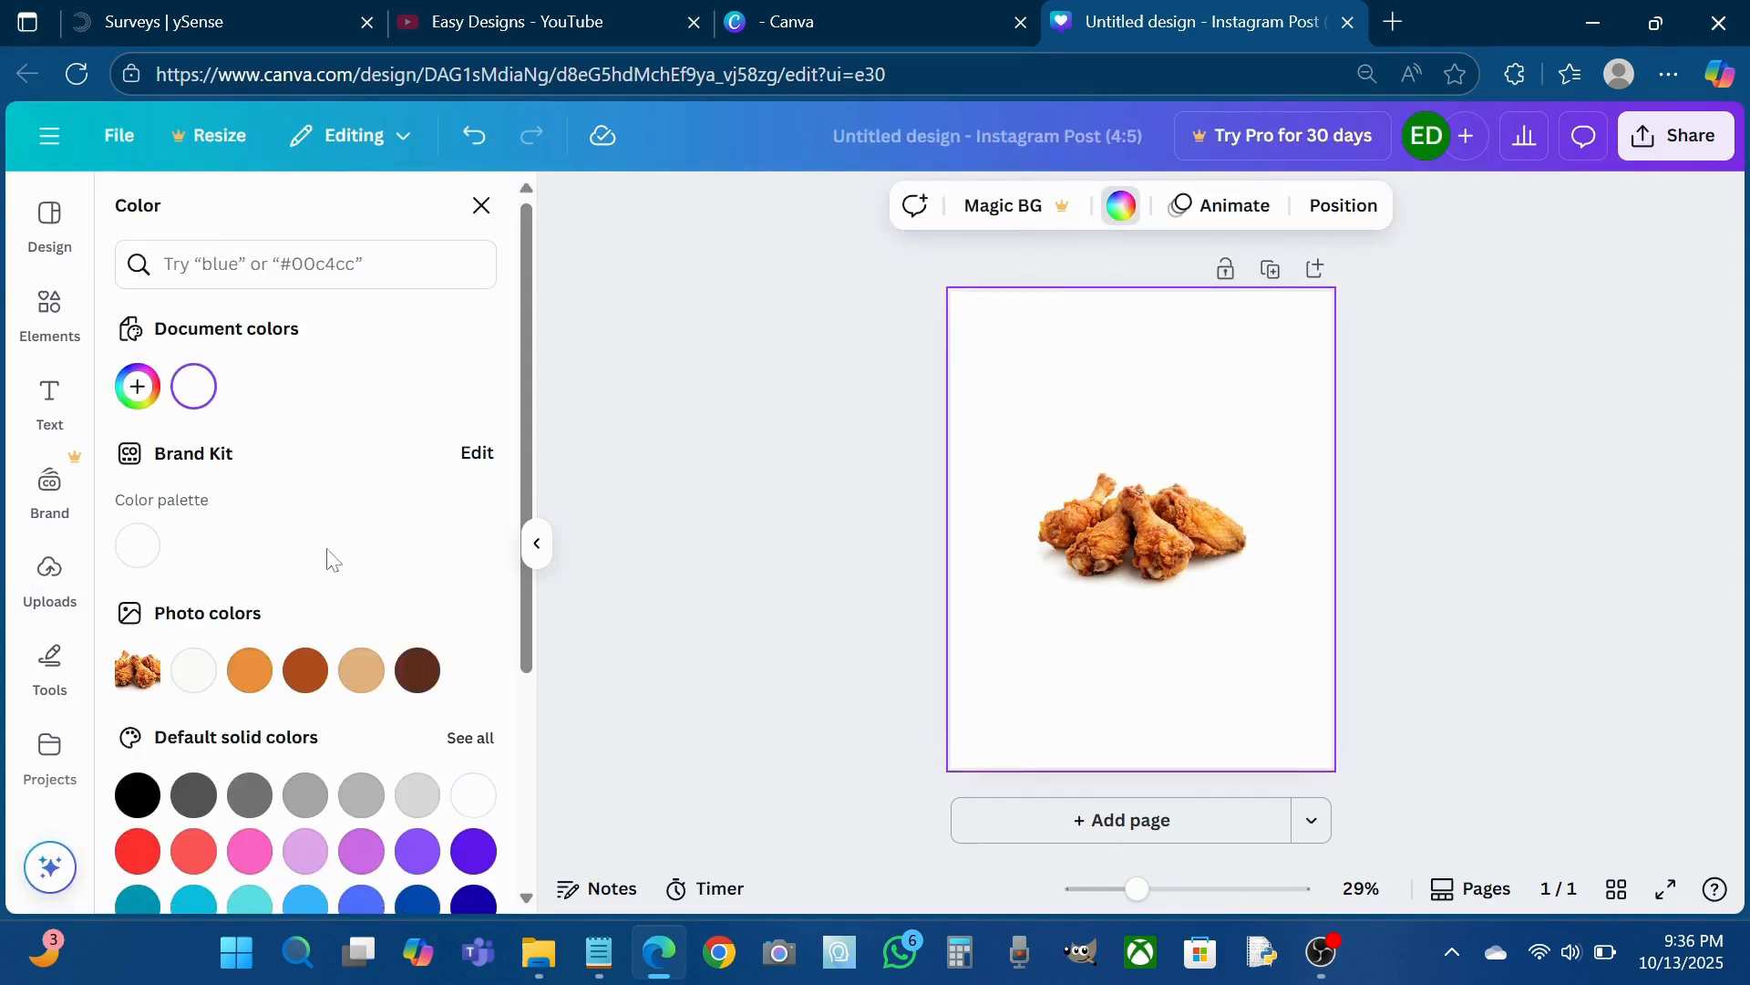
pyautogui.click(417, 670)
# - Enlarge the chicken photo to the full page width and position it around the middle of the page
pyautogui.click(1165, 495)
pyautogui.moveTo(1165, 495); pyautogui.dragTo(1217, 511)
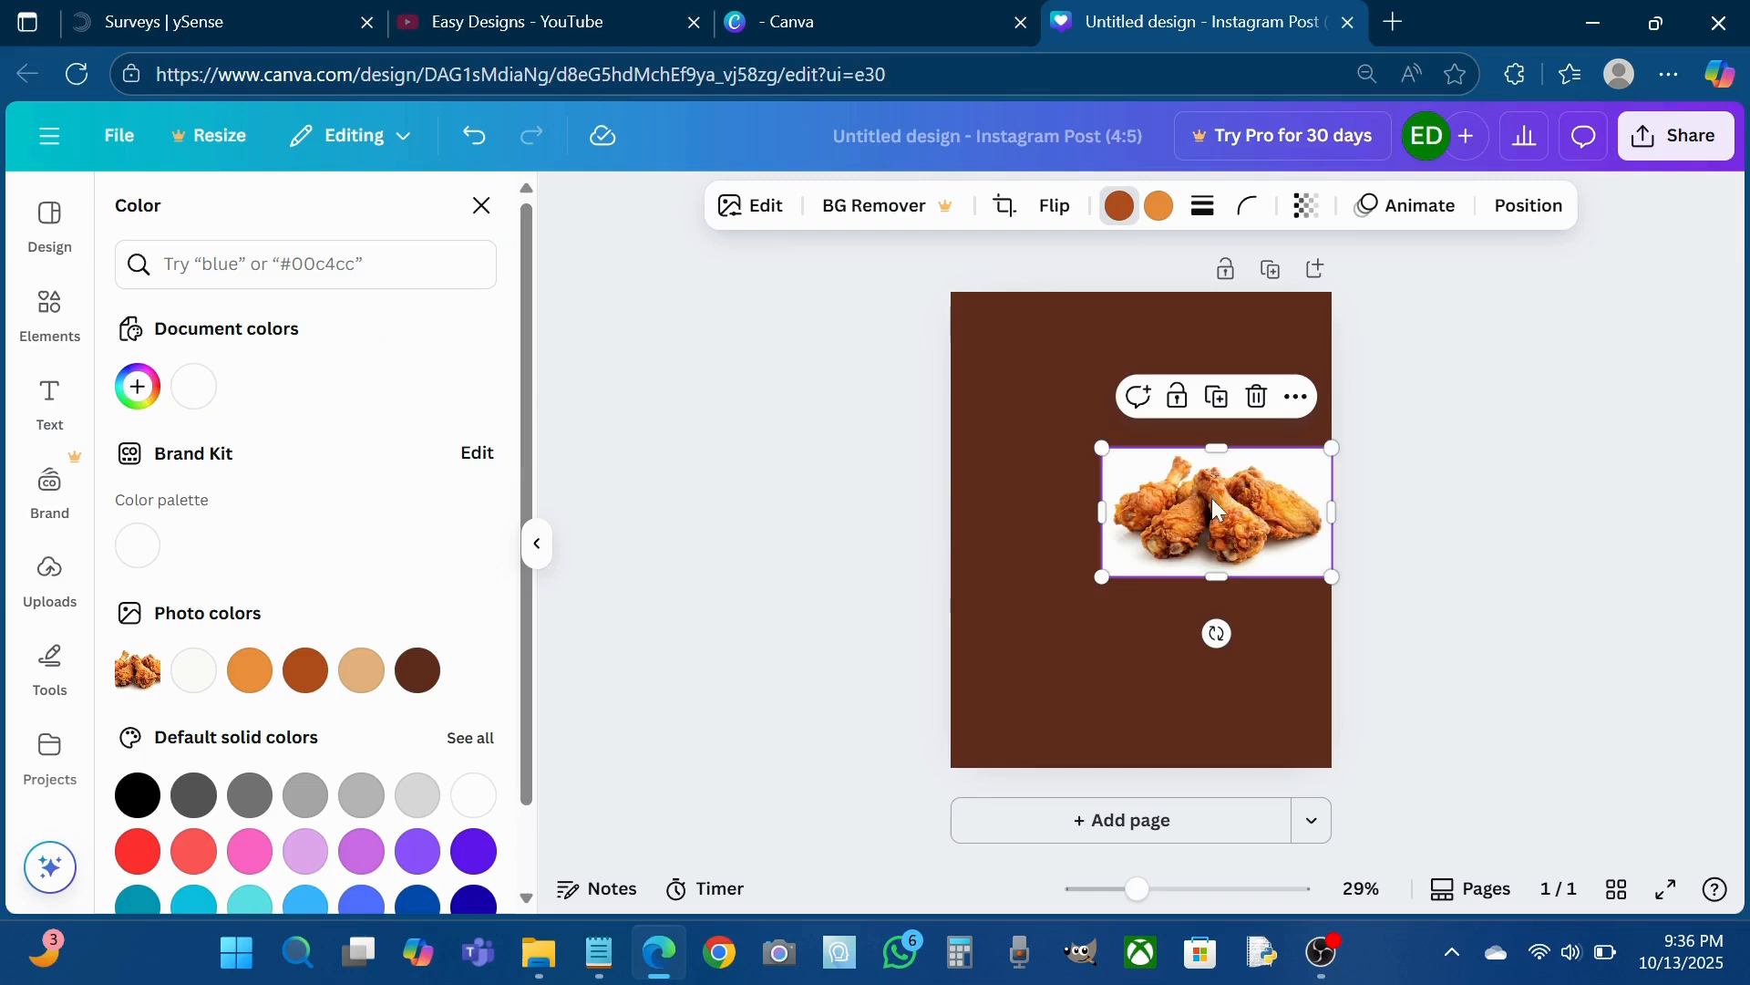
pyautogui.moveTo(1099, 576); pyautogui.dragTo(951, 662)
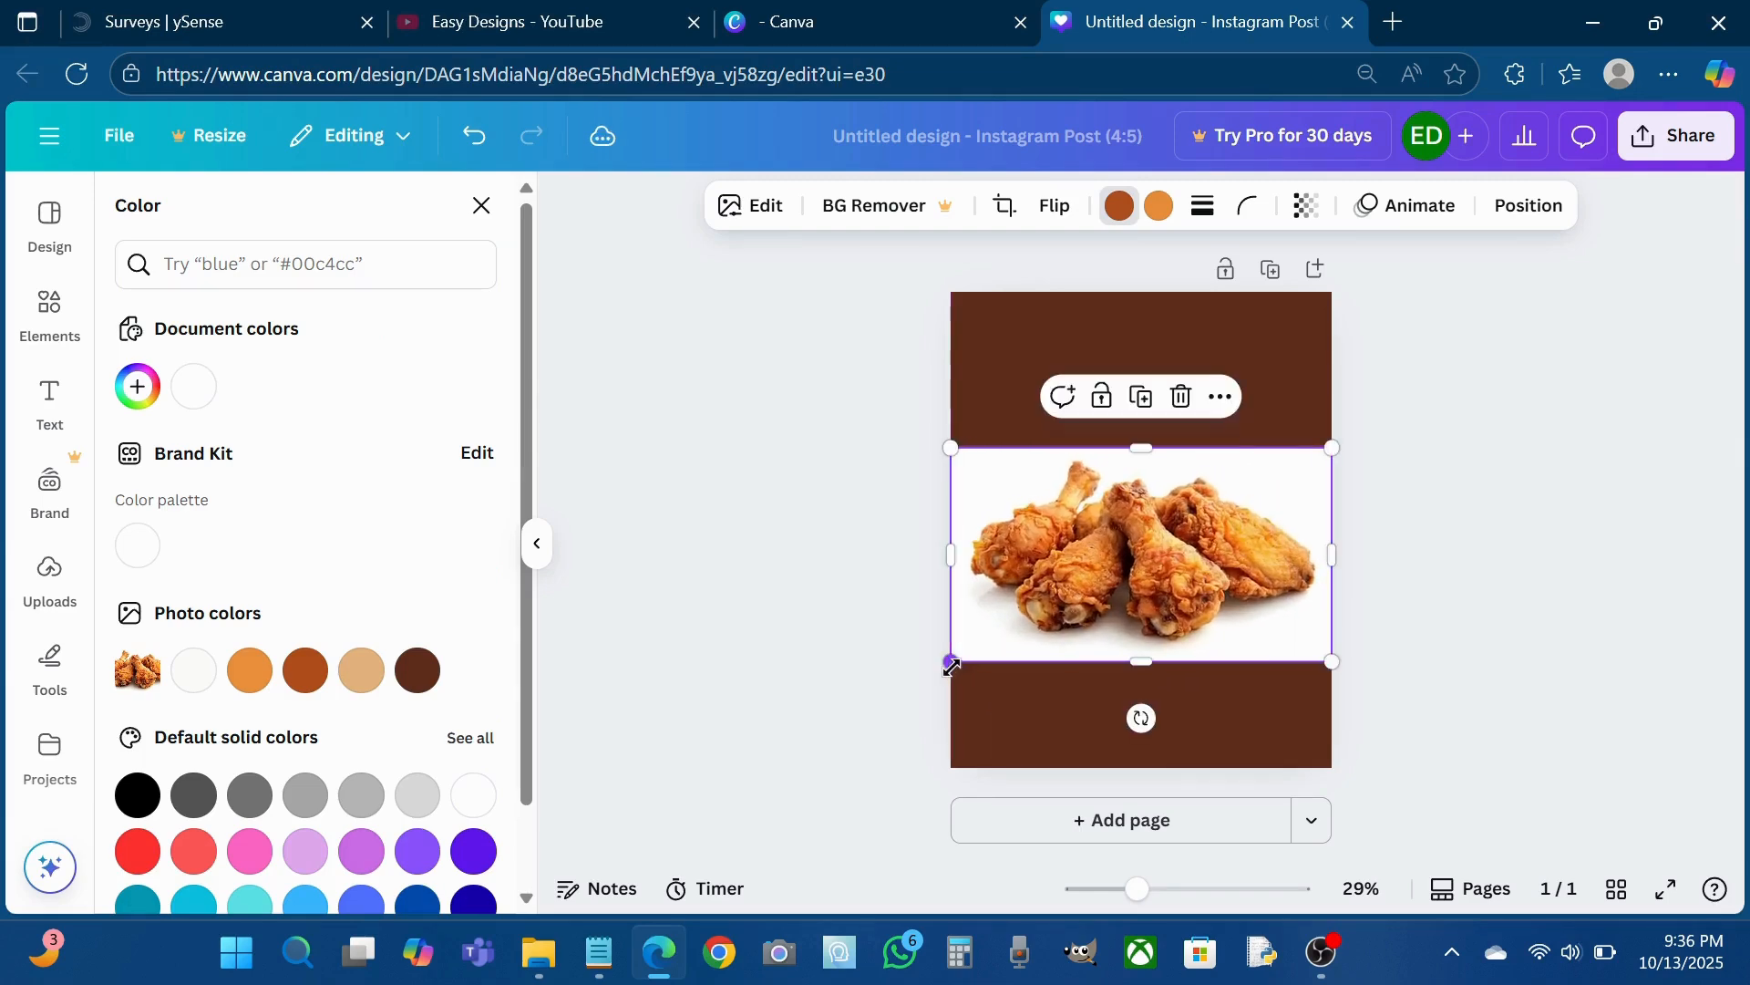
pyautogui.moveTo(1131, 597); pyautogui.dragTo(1131, 572)
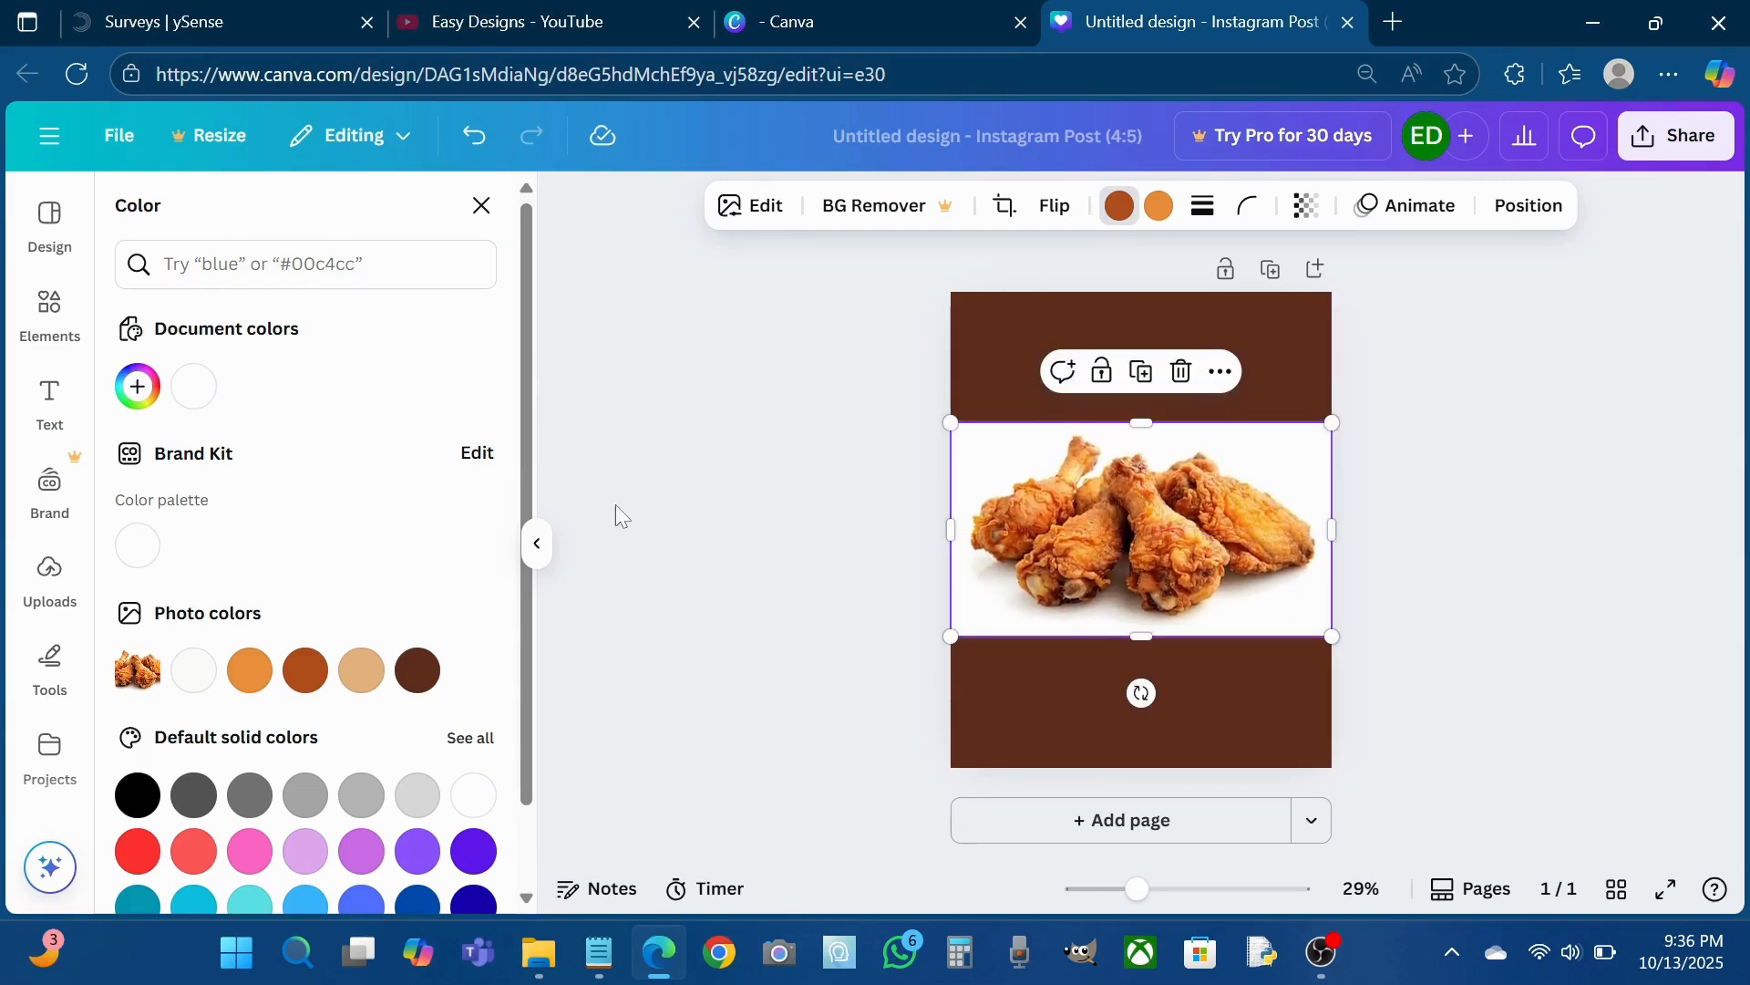
# - Add the uploaded chicken wings cutout with the transparent background to the upper-left area of the page
pyautogui.click(51, 578)
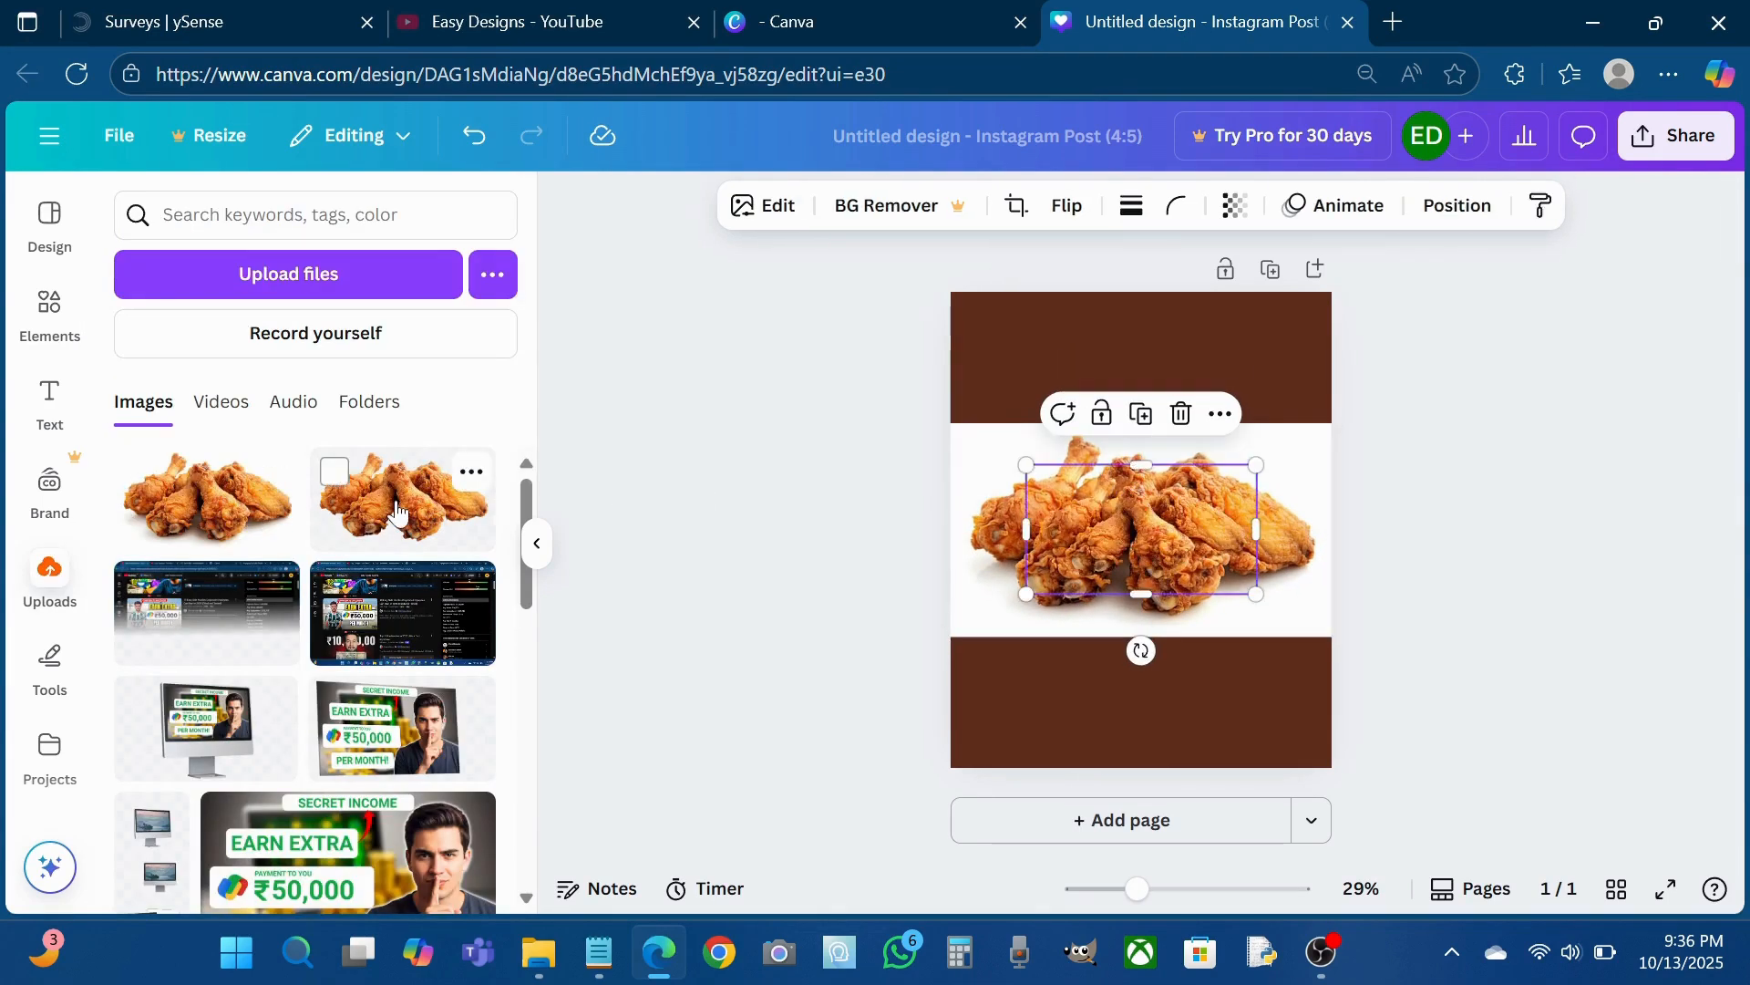
pyautogui.moveTo(398, 513); pyautogui.dragTo(1127, 374)
pyautogui.scroll(3, 1130, 487)
# - Adjust the full-width chicken photo's light with brightness -21, contrast 26 and highlights 32
pyautogui.click(1131, 488)
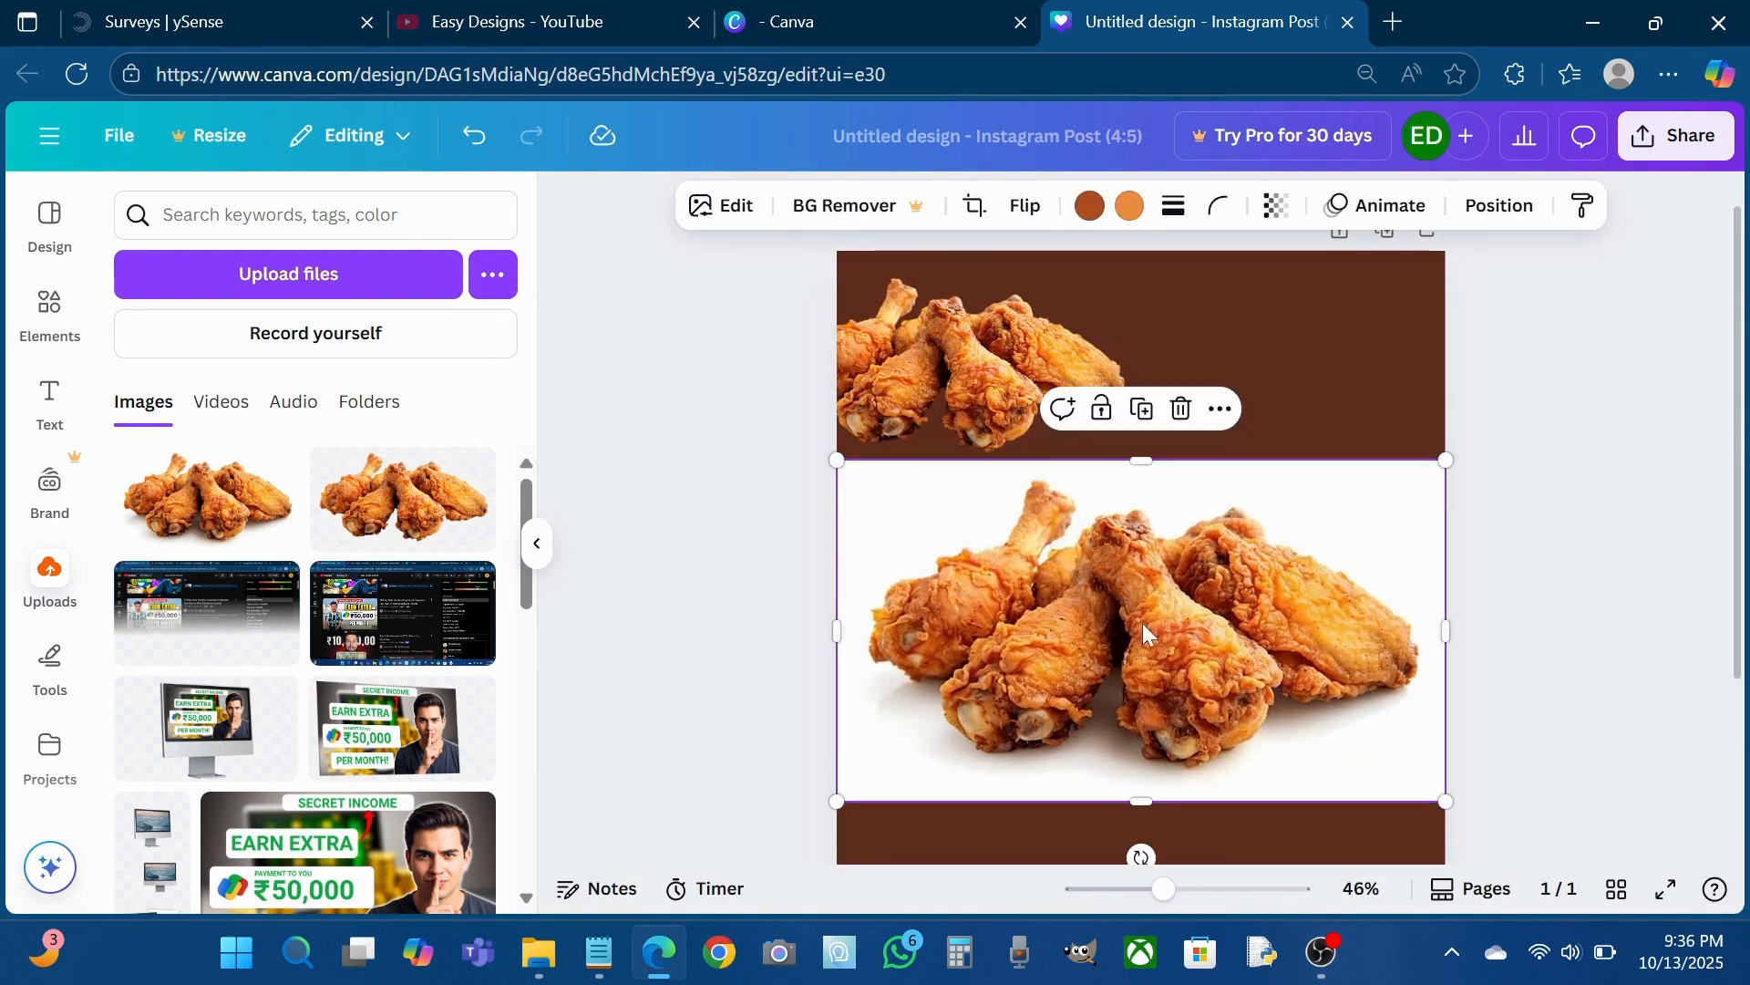
pyautogui.click(756, 218)
pyautogui.click(337, 419)
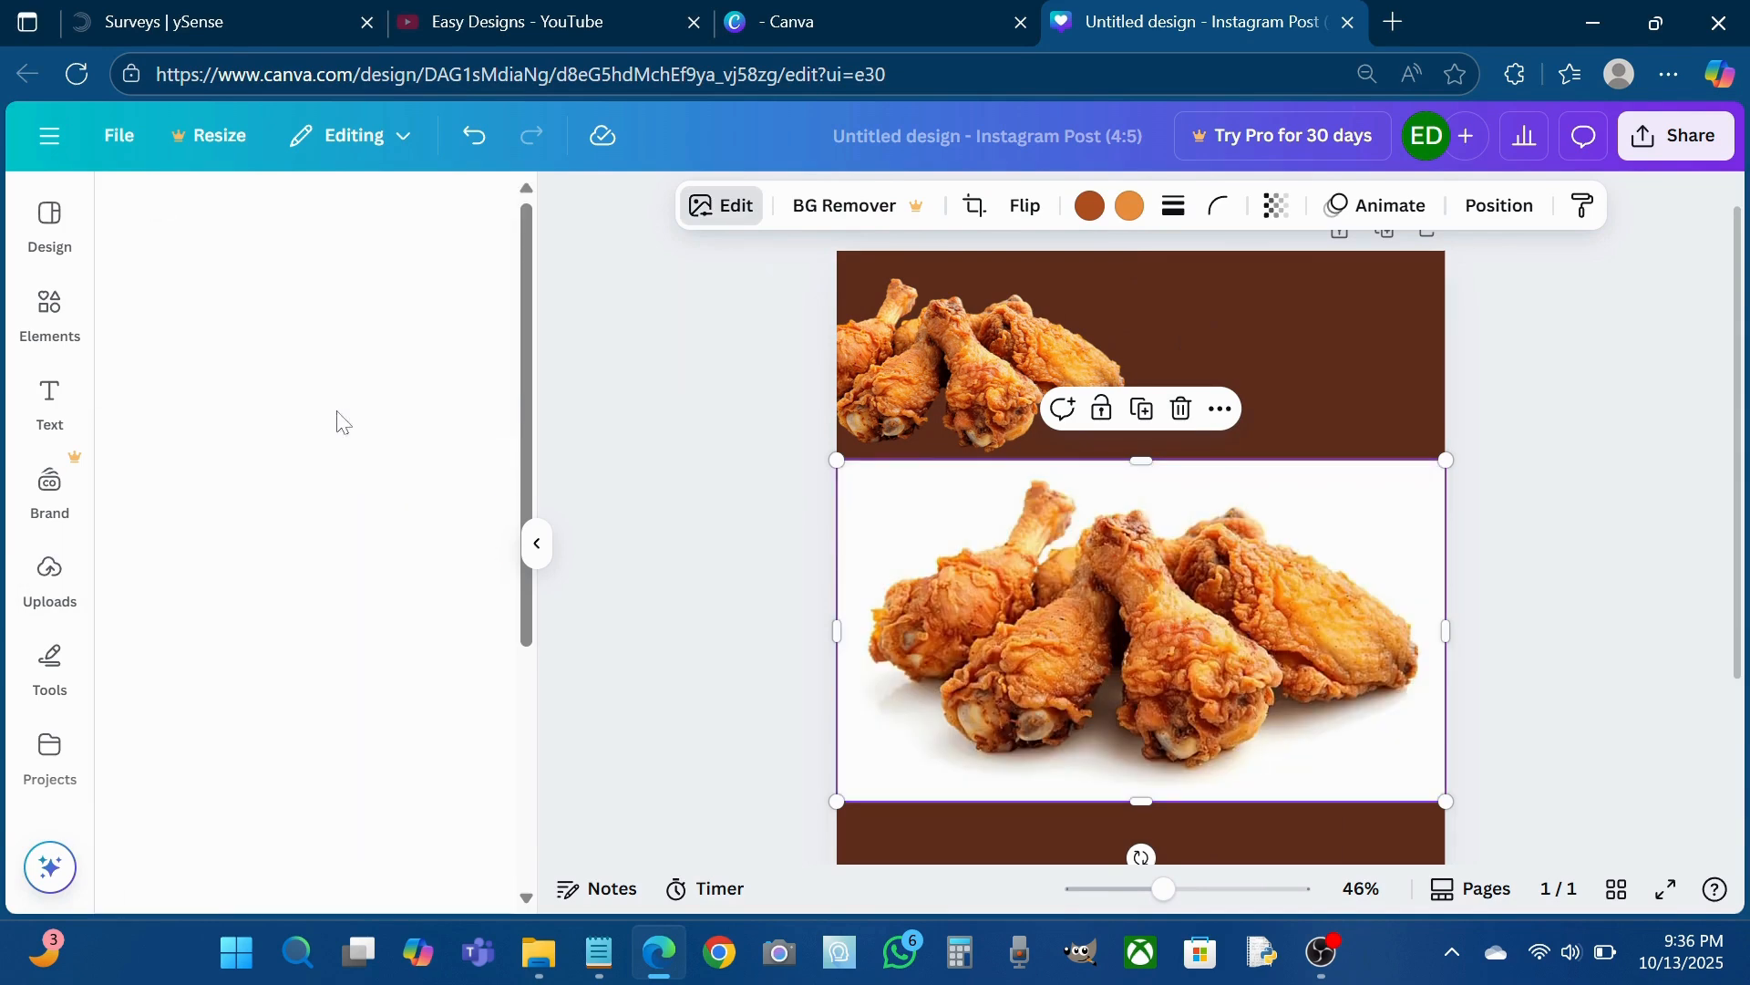
pyautogui.scroll(-3, 364, 638)
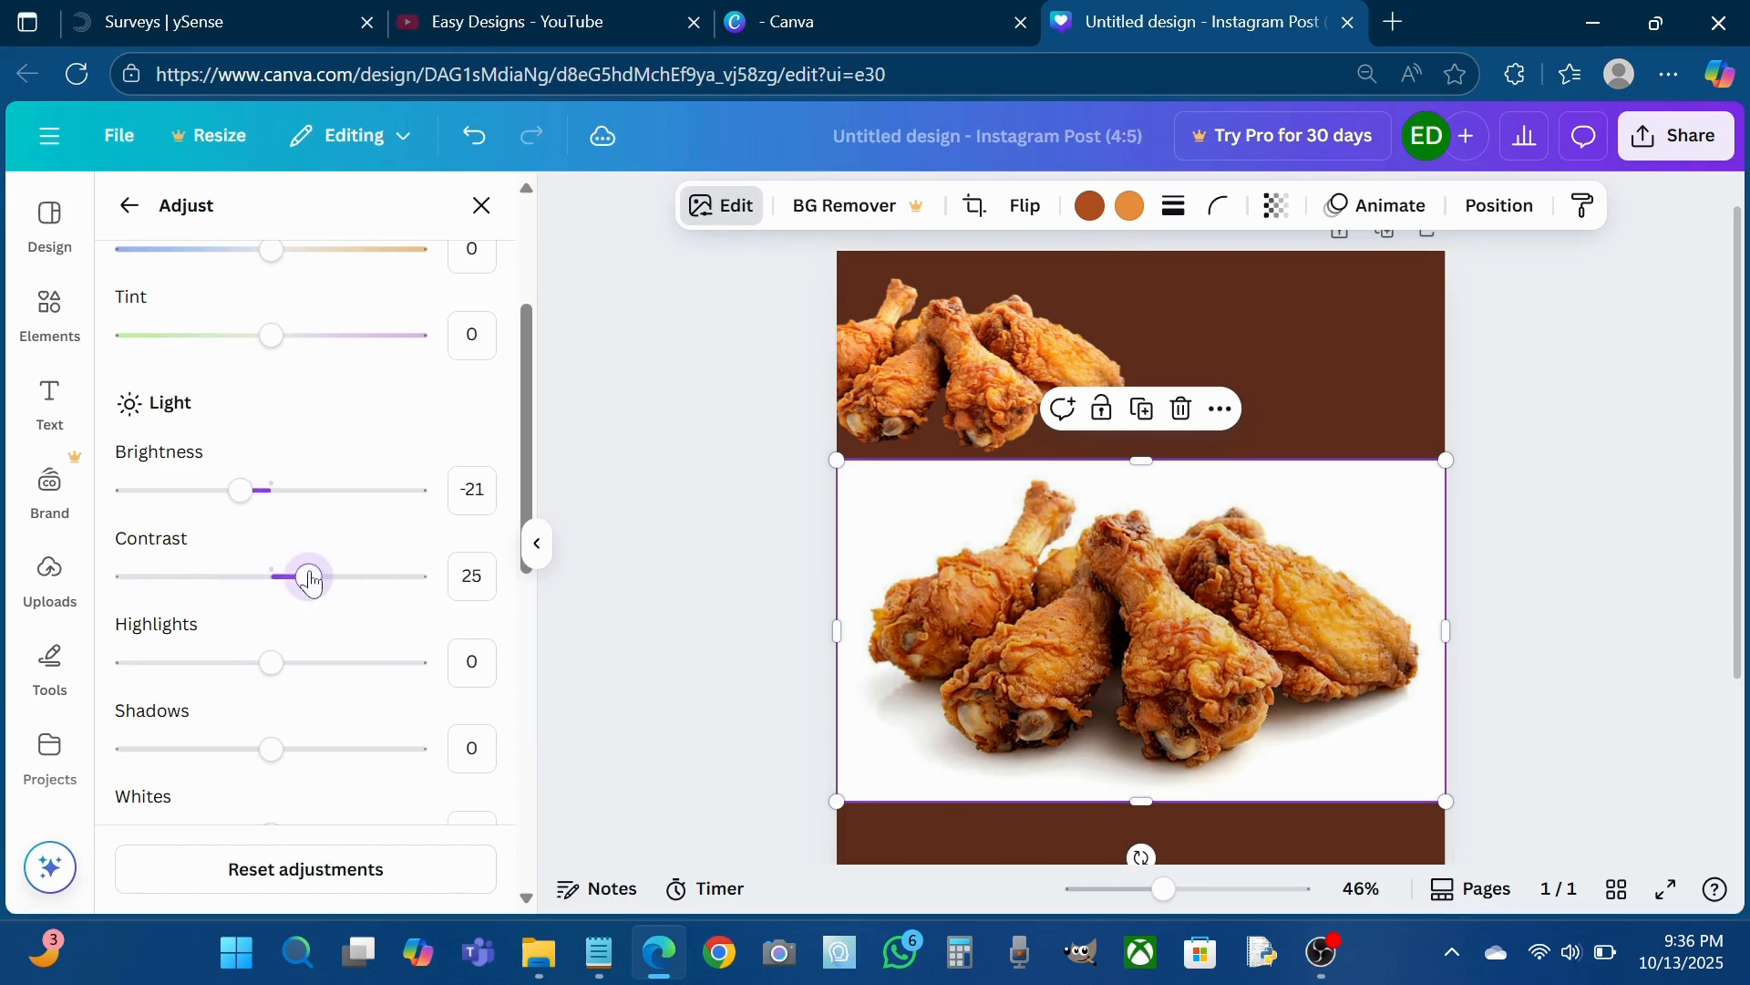
pyautogui.moveTo(311, 581); pyautogui.dragTo(313, 581)
pyautogui.scroll(-1, 324, 664)
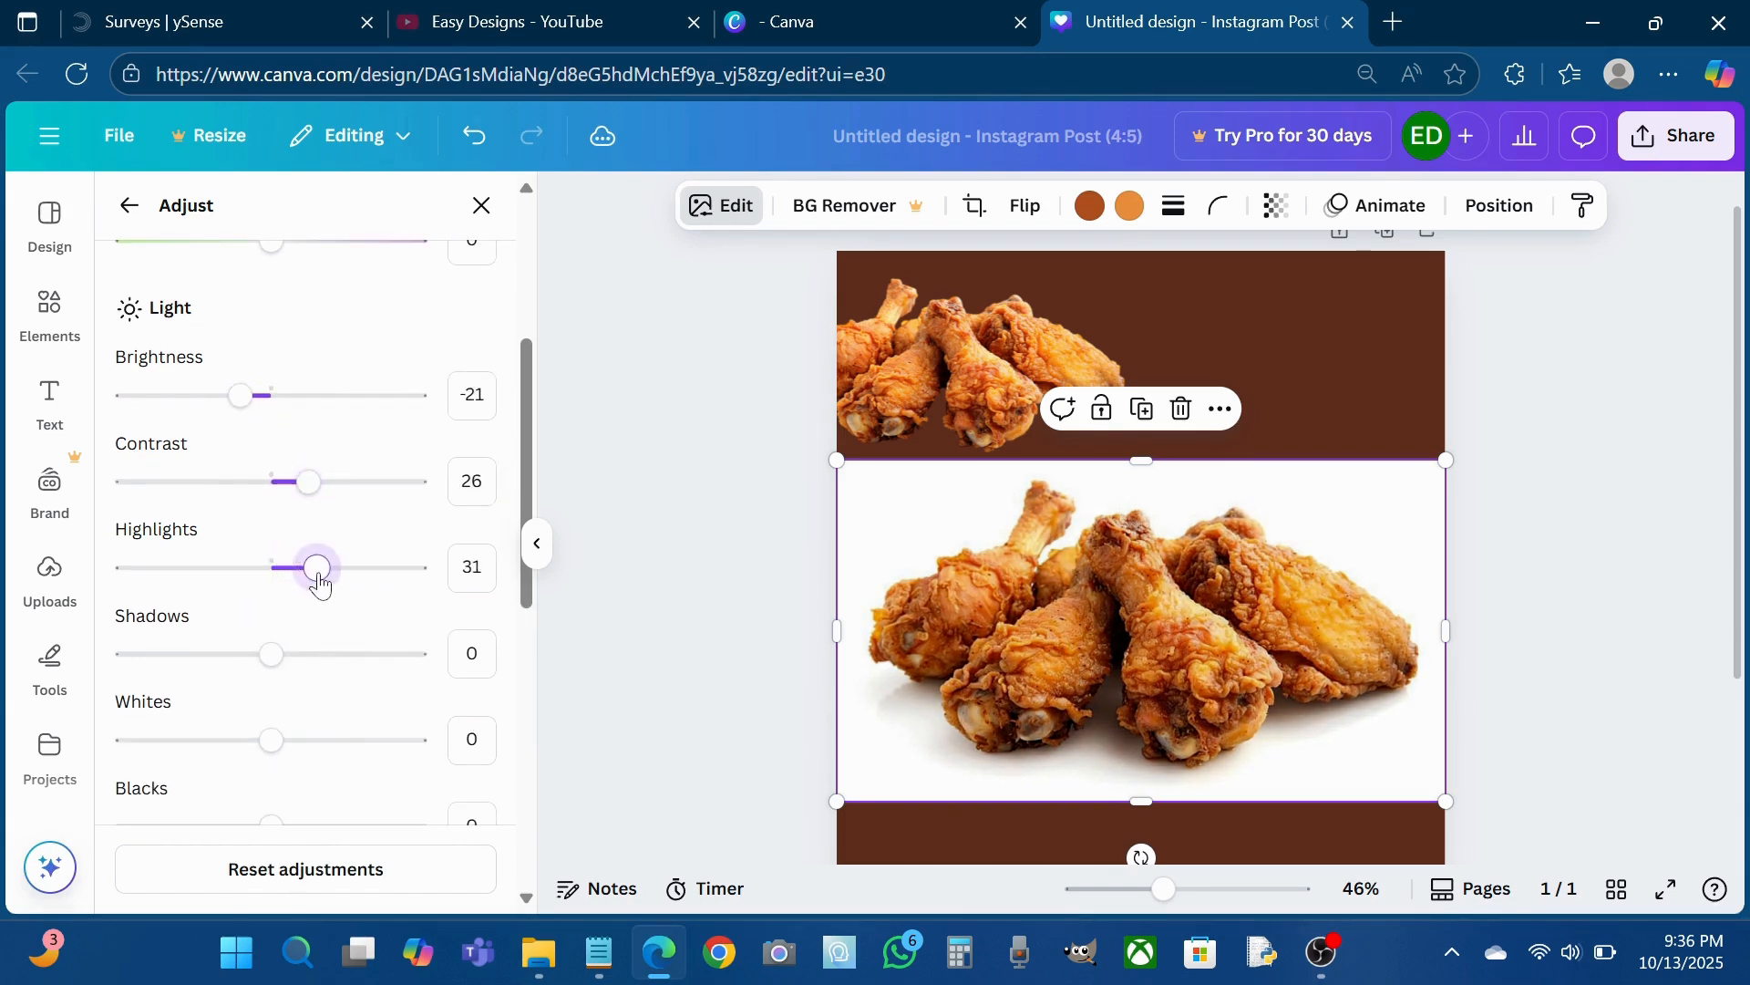
# - Set the full-width chicken photo's saturation to 46 and shadows to 15, and increase its sharpness
pyautogui.scroll(-4, 323, 583)
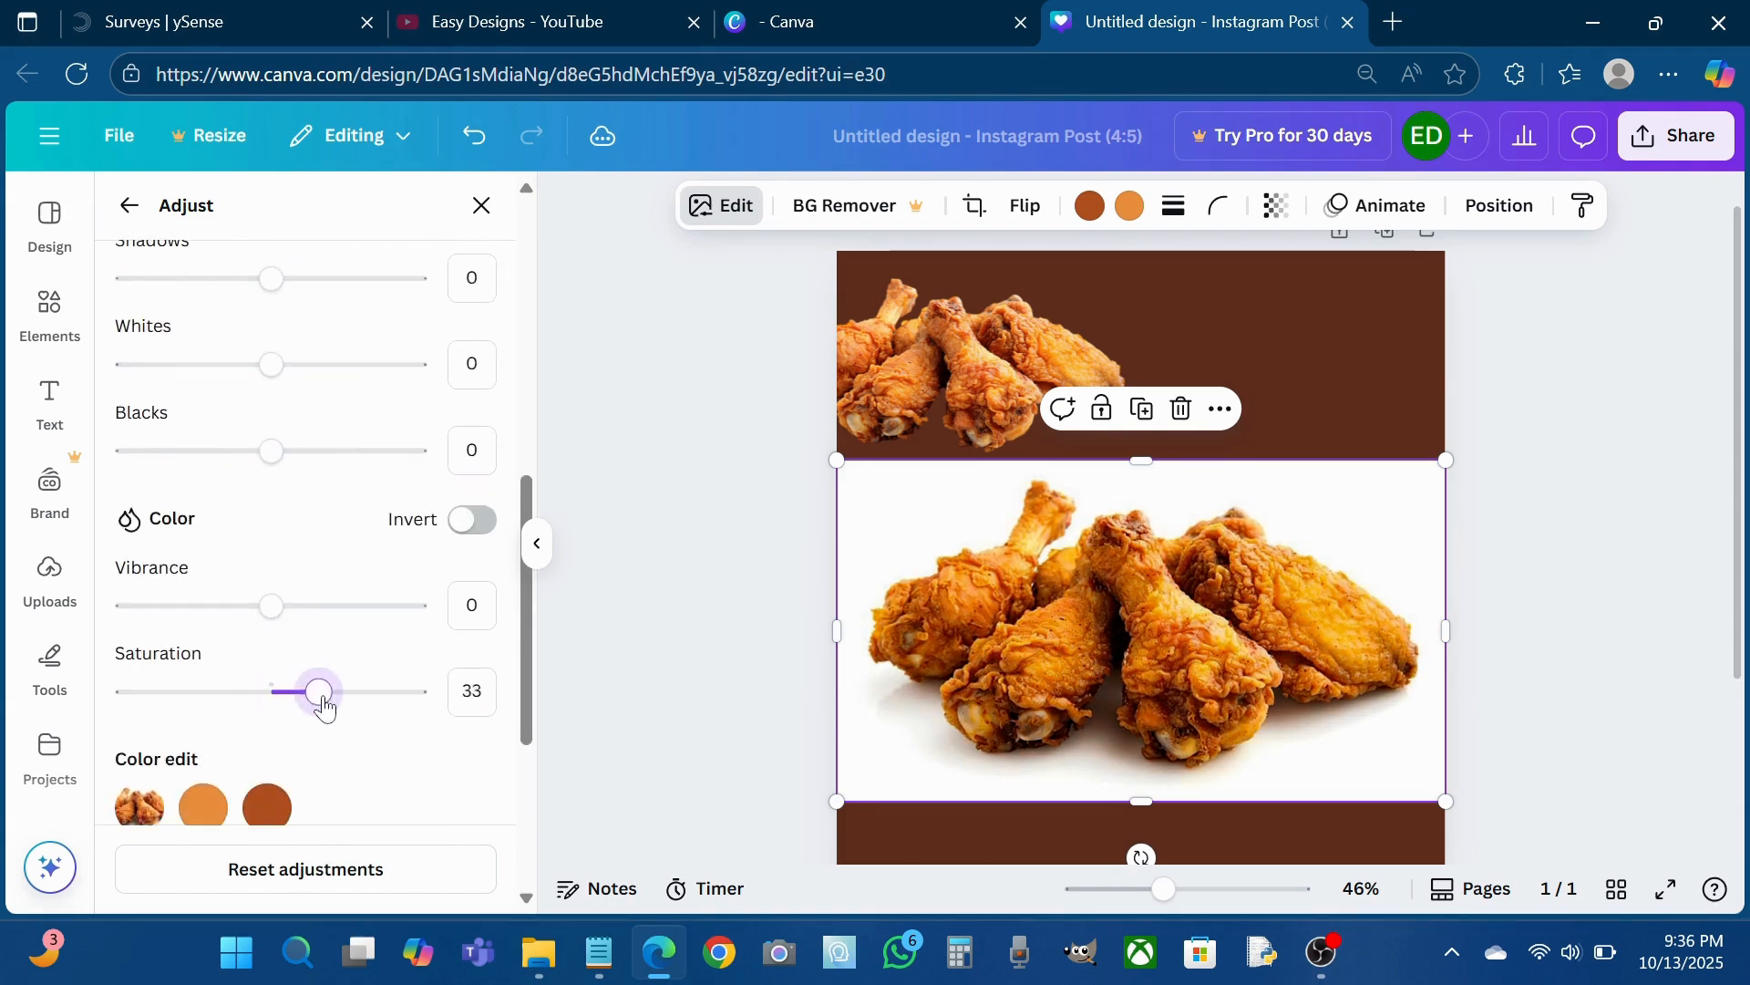
pyautogui.scroll(-4, 303, 642)
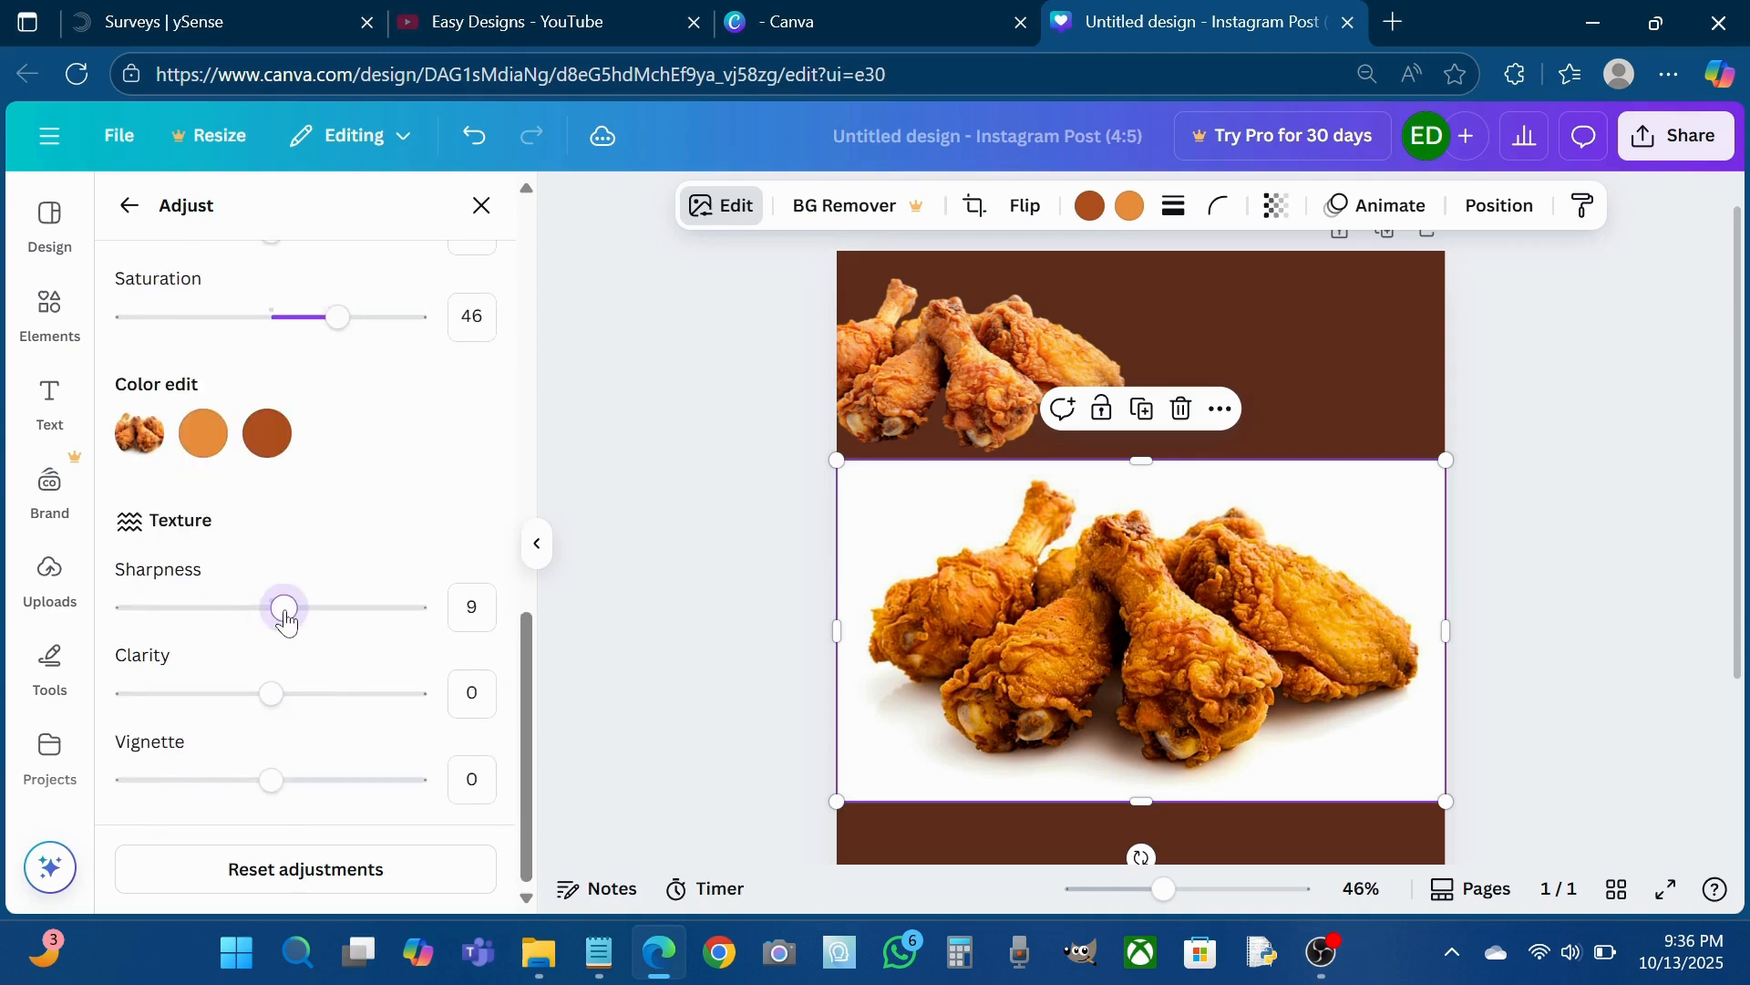
pyautogui.scroll(6, 292, 622)
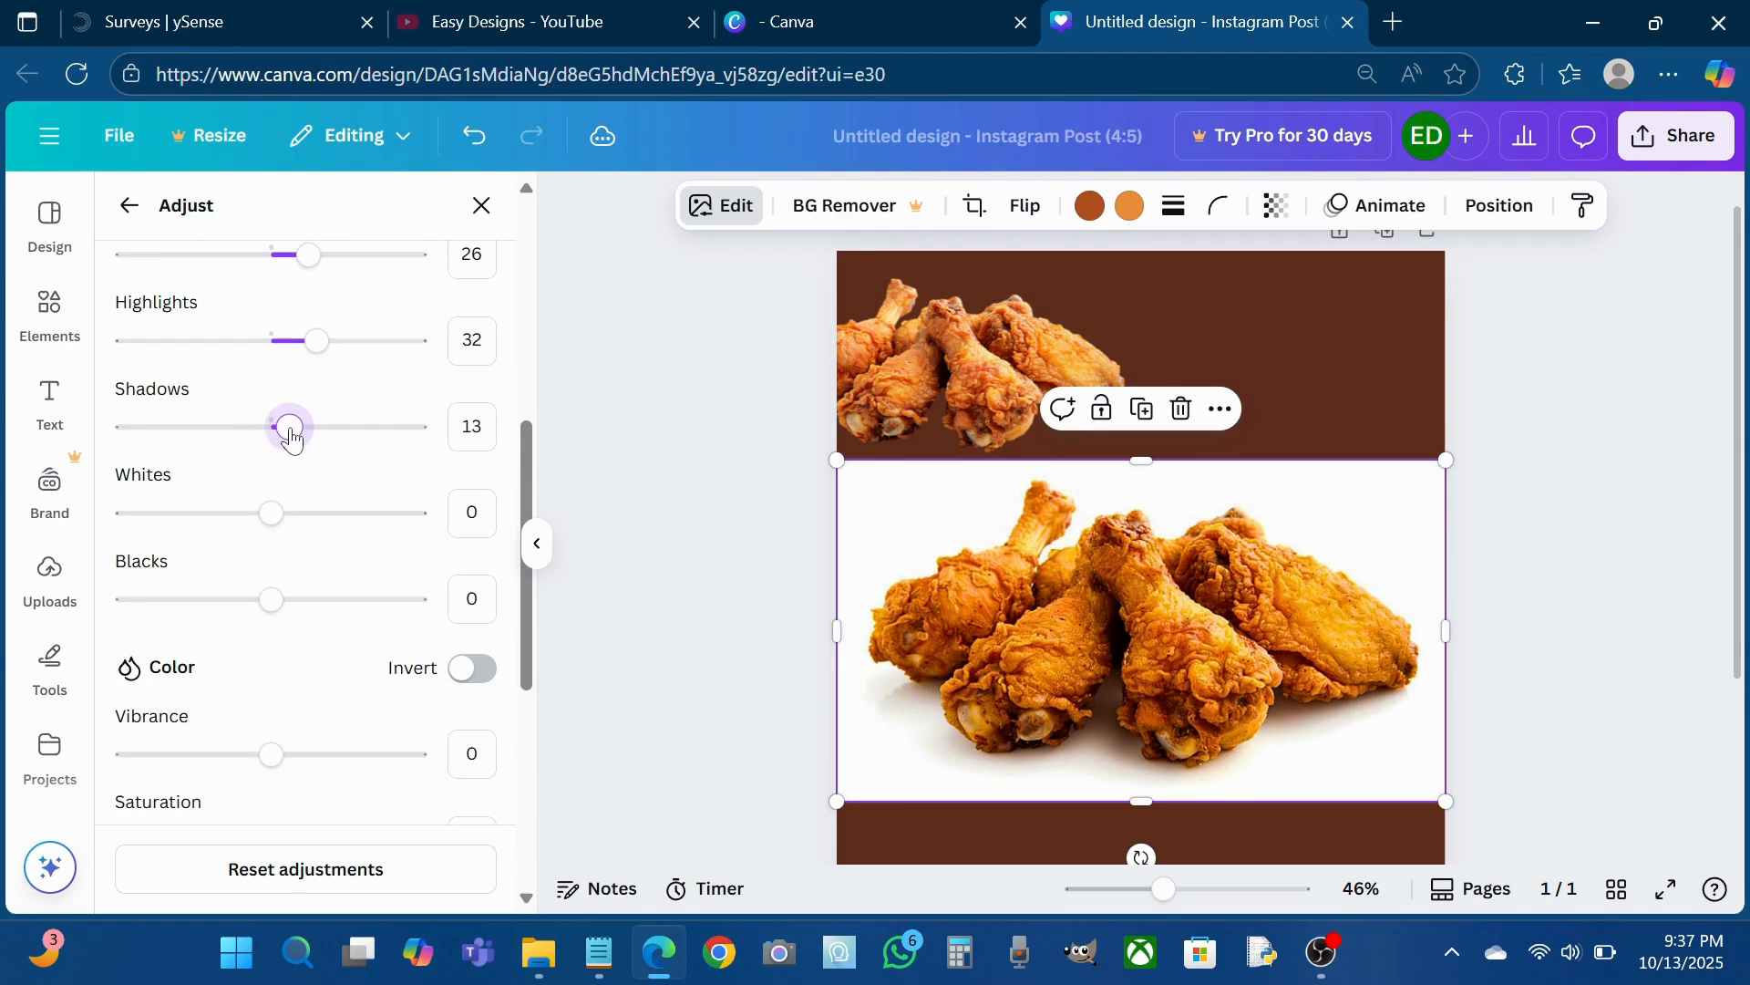
# - Copy the adjusted photo's style onto the transparent cutout, and crop off the upper half of the white-background photo
pyautogui.click(1570, 219)
pyautogui.click(1009, 374)
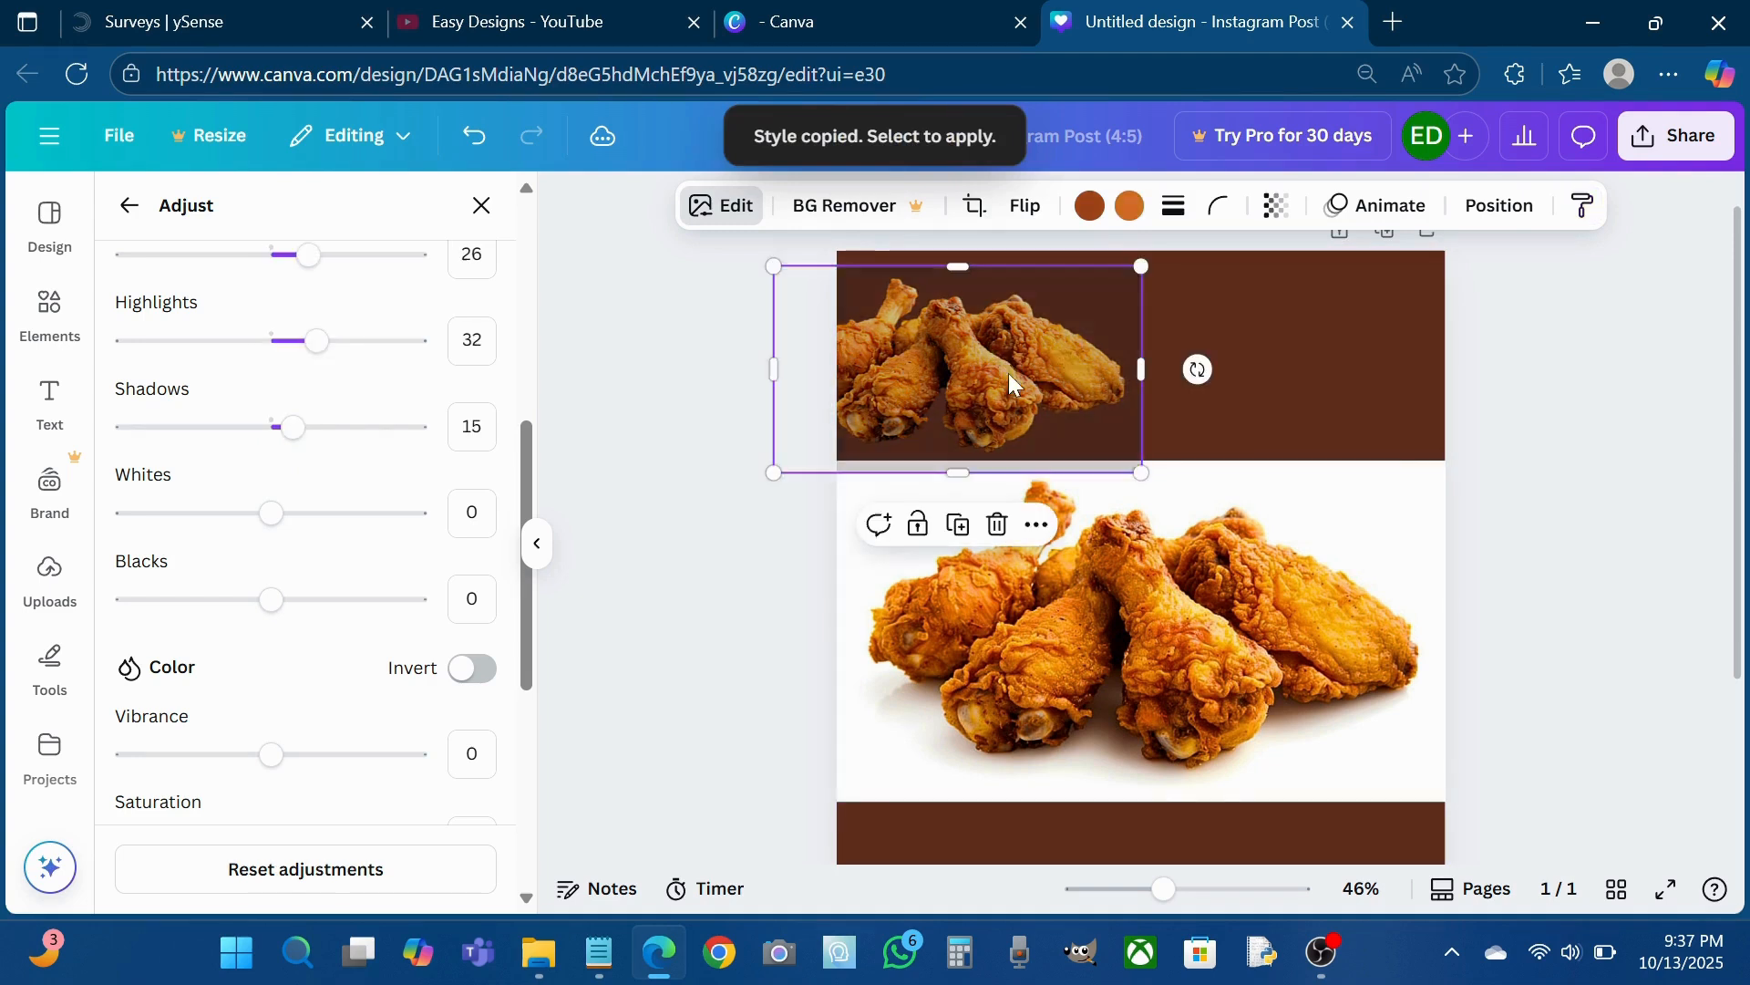
pyautogui.click(1147, 512)
pyautogui.moveTo(1144, 475); pyautogui.dragTo(1143, 631)
# - Move the cutout over the cropped photo and enlarge it to the full page width so the wings line up exactly
pyautogui.moveTo(1034, 445); pyautogui.dragTo(1079, 717)
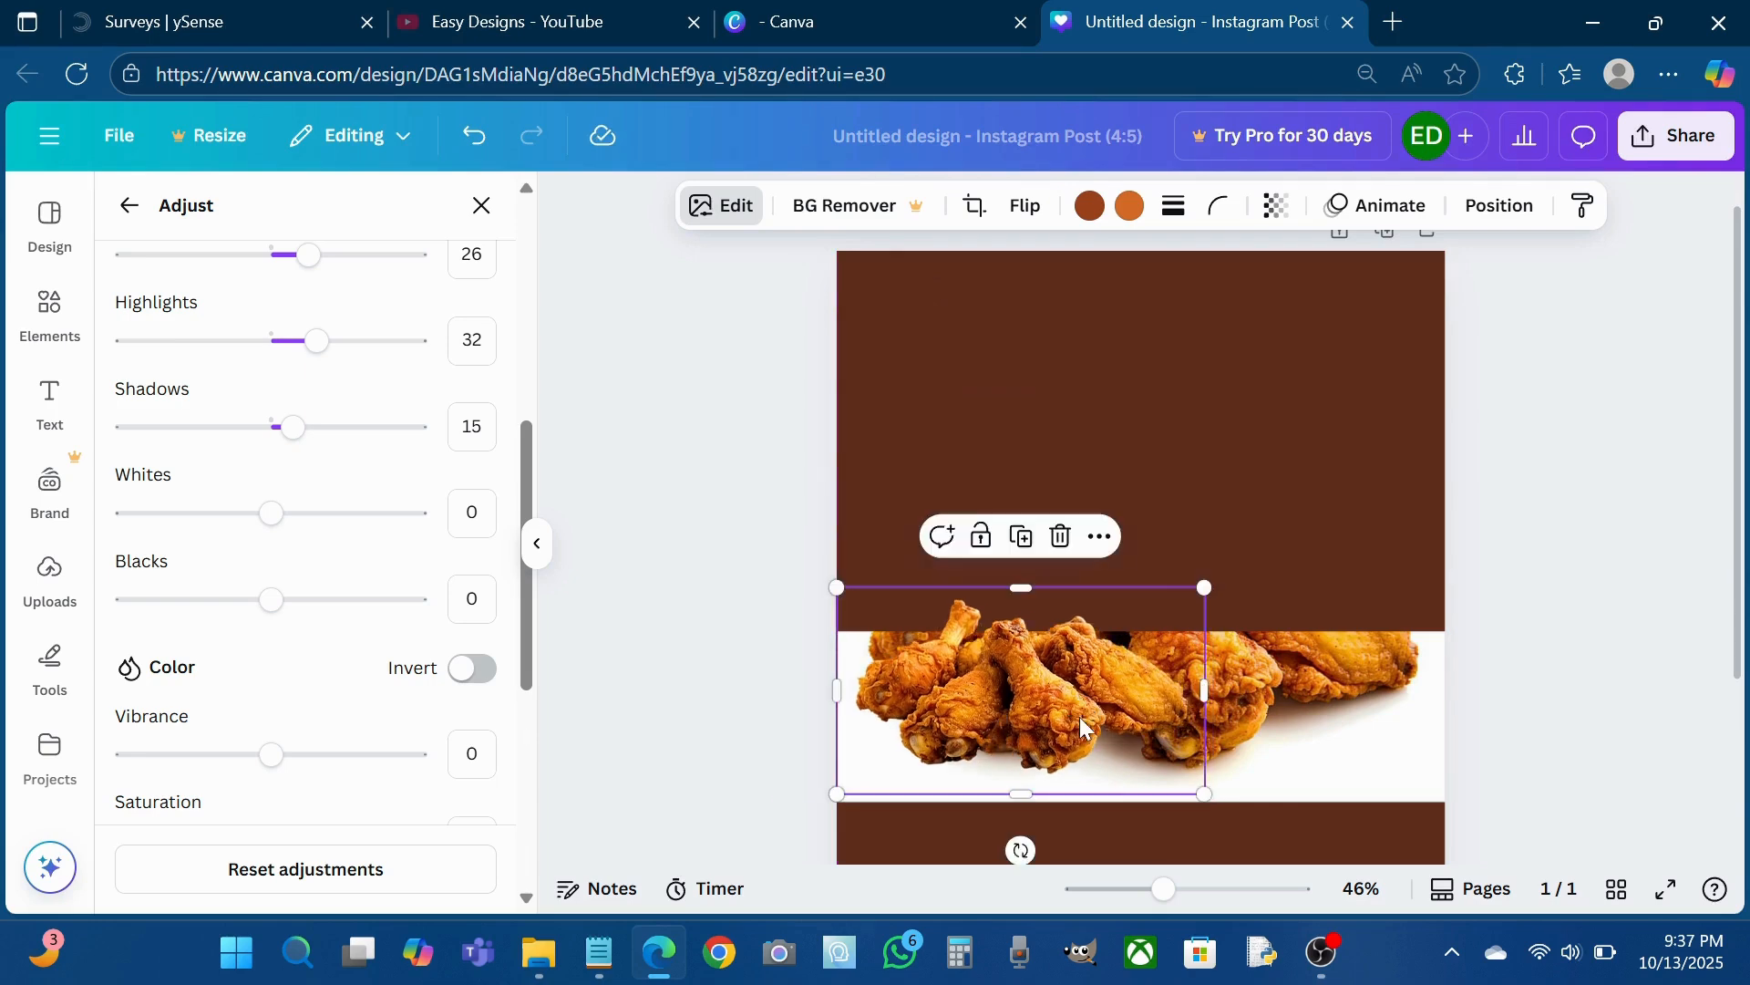
pyautogui.moveTo(1203, 582); pyautogui.dragTo(1479, 497)
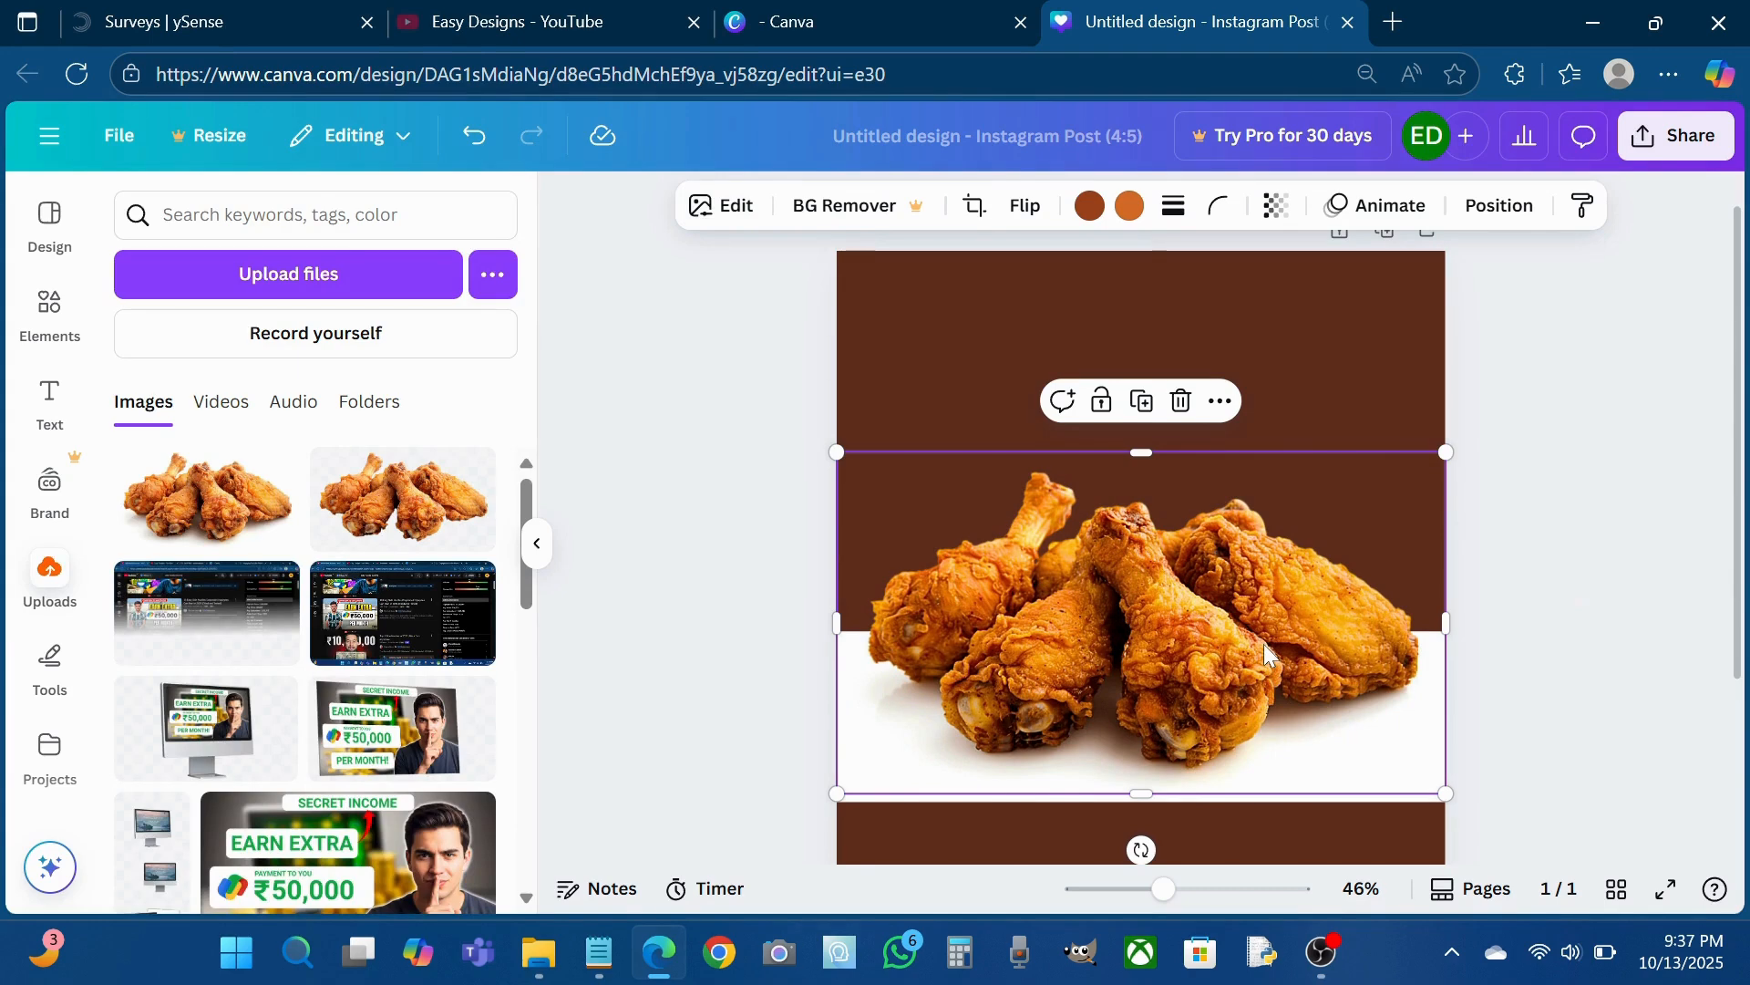
pyautogui.moveTo(1263, 643); pyautogui.dragTo(1264, 649)
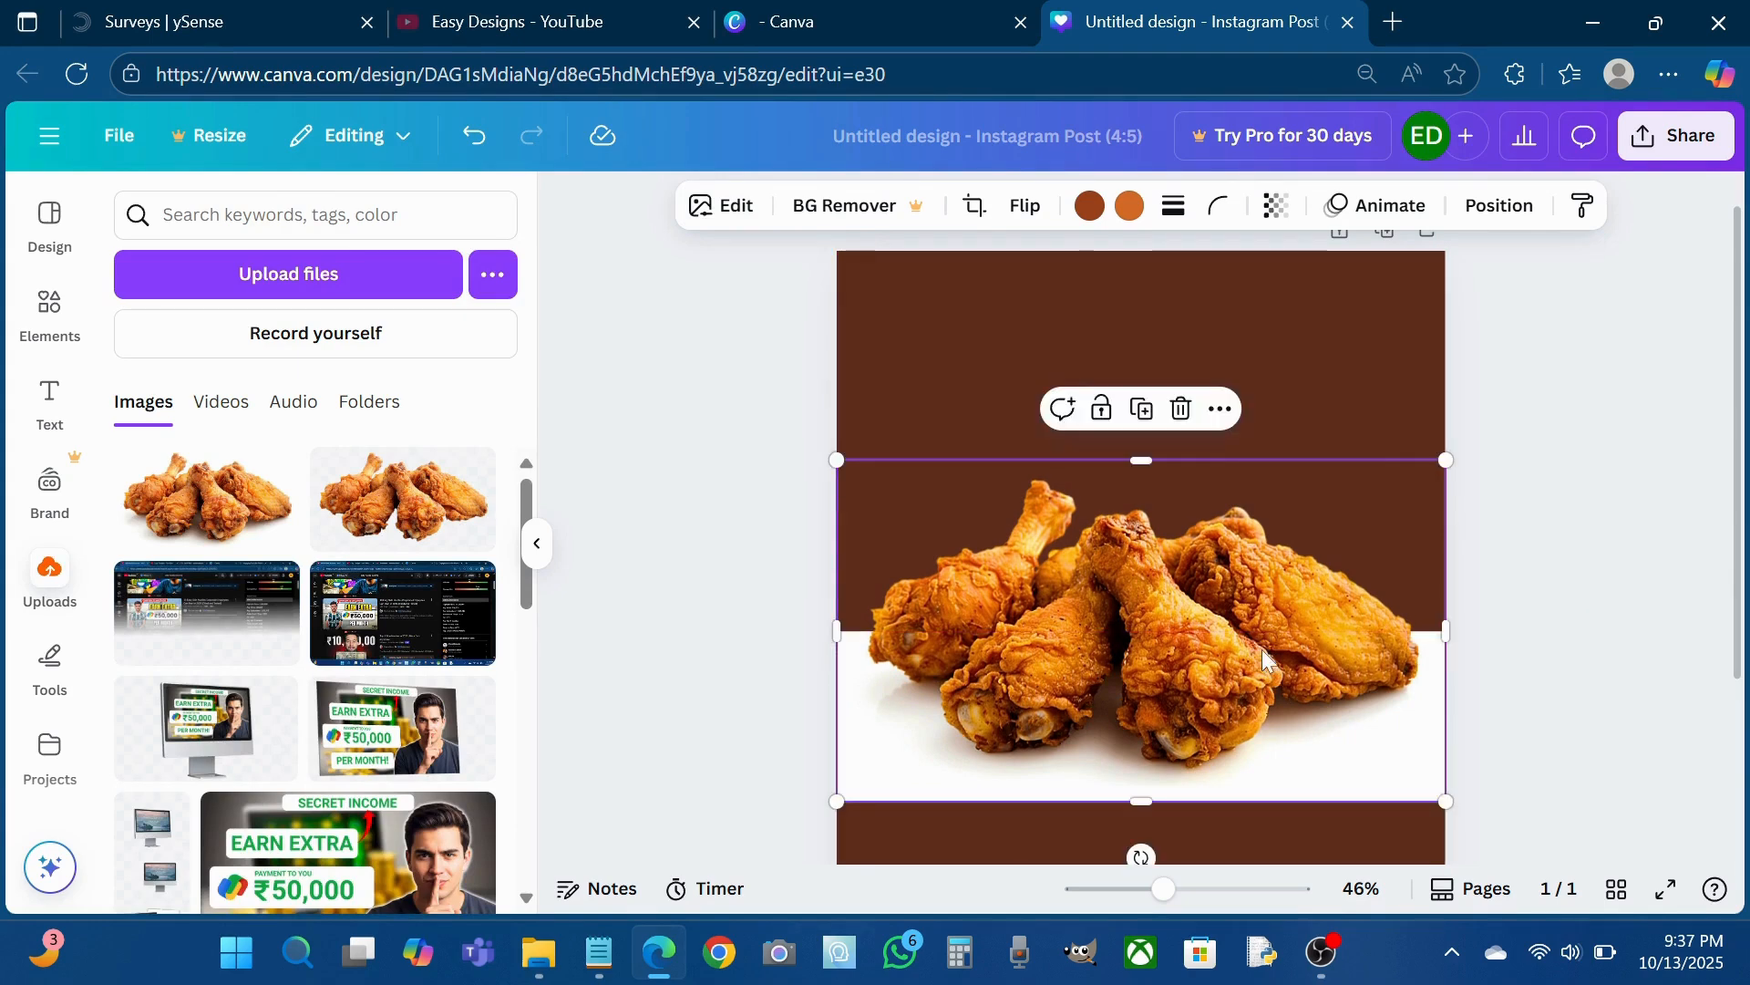
pyautogui.click(1532, 590)
# - Change the page background to the solid orange colour #FF551E
pyautogui.click(898, 390)
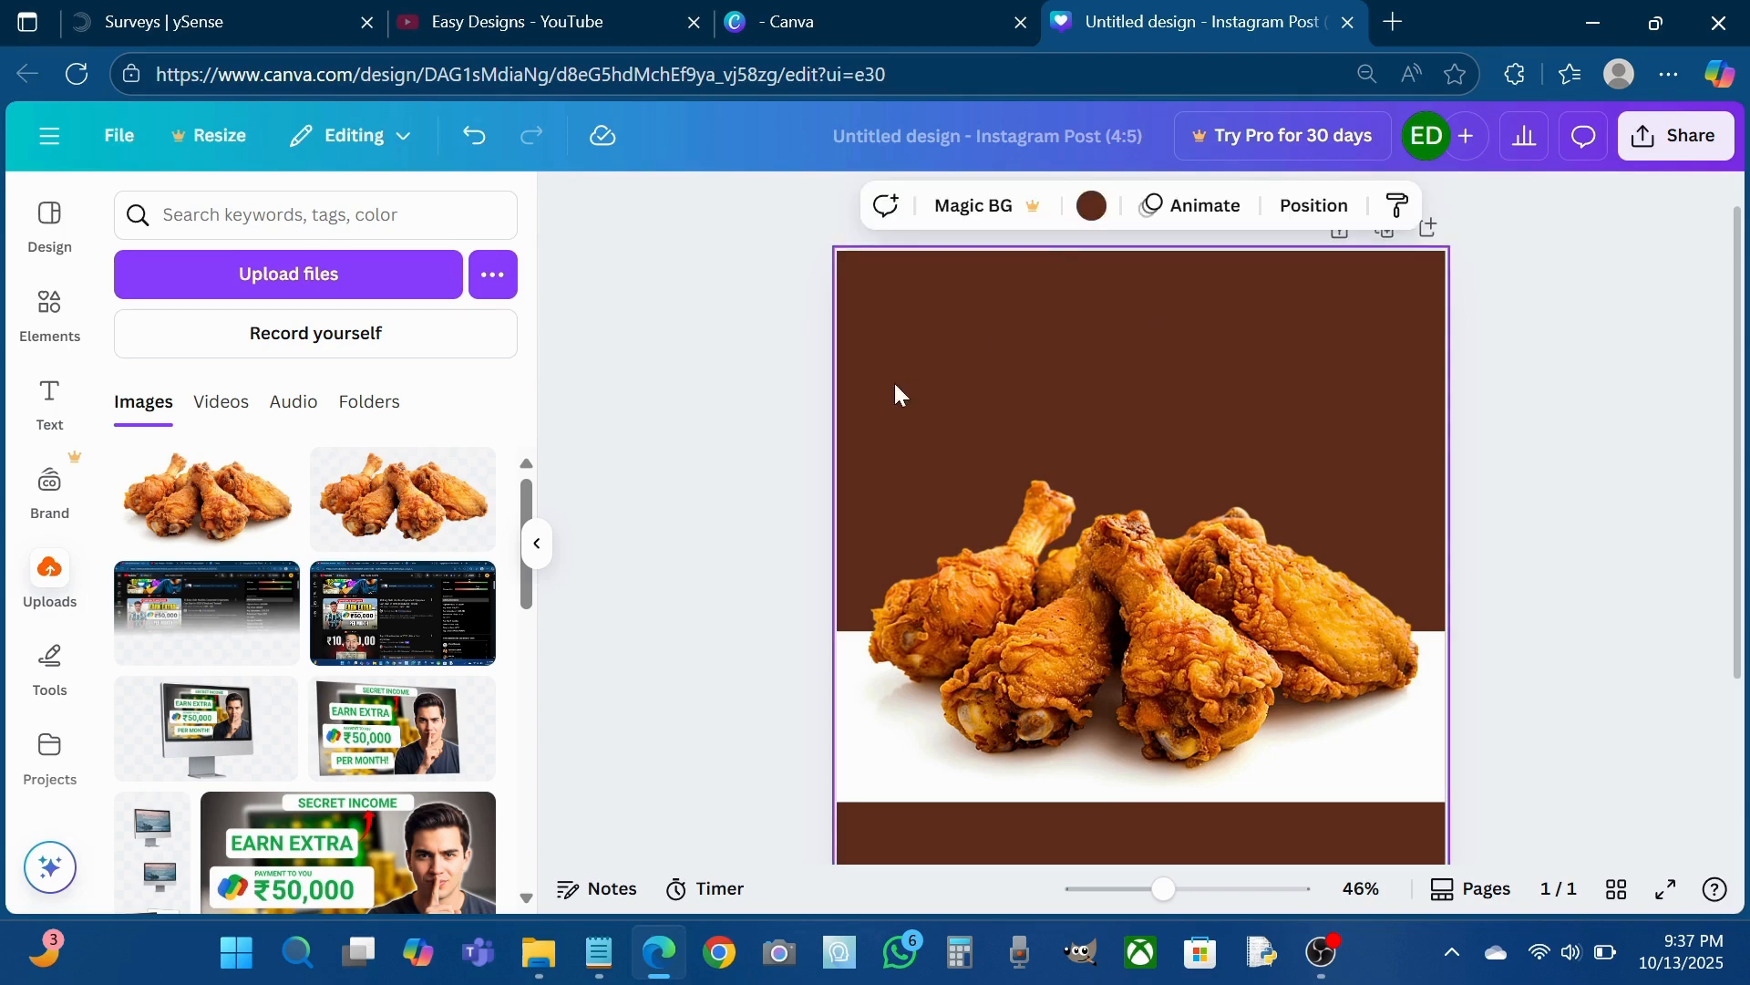
pyautogui.click(1091, 208)
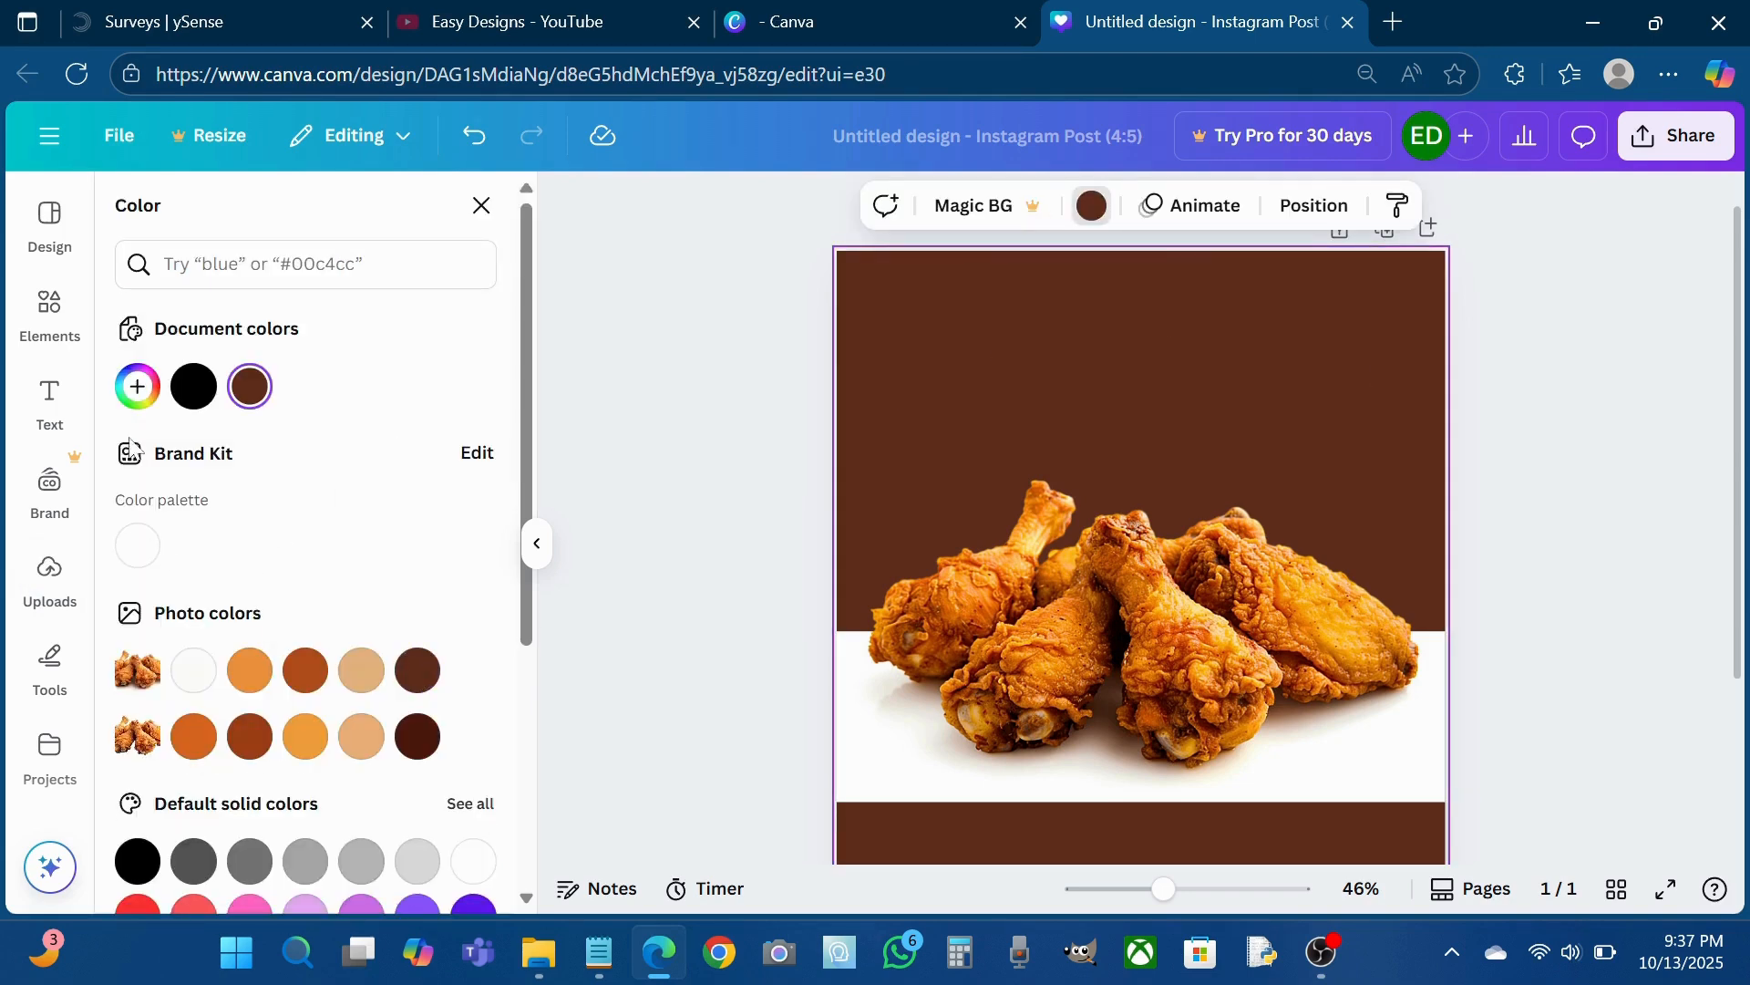
pyautogui.click(136, 386)
pyautogui.moveTo(419, 528); pyautogui.dragTo(436, 434)
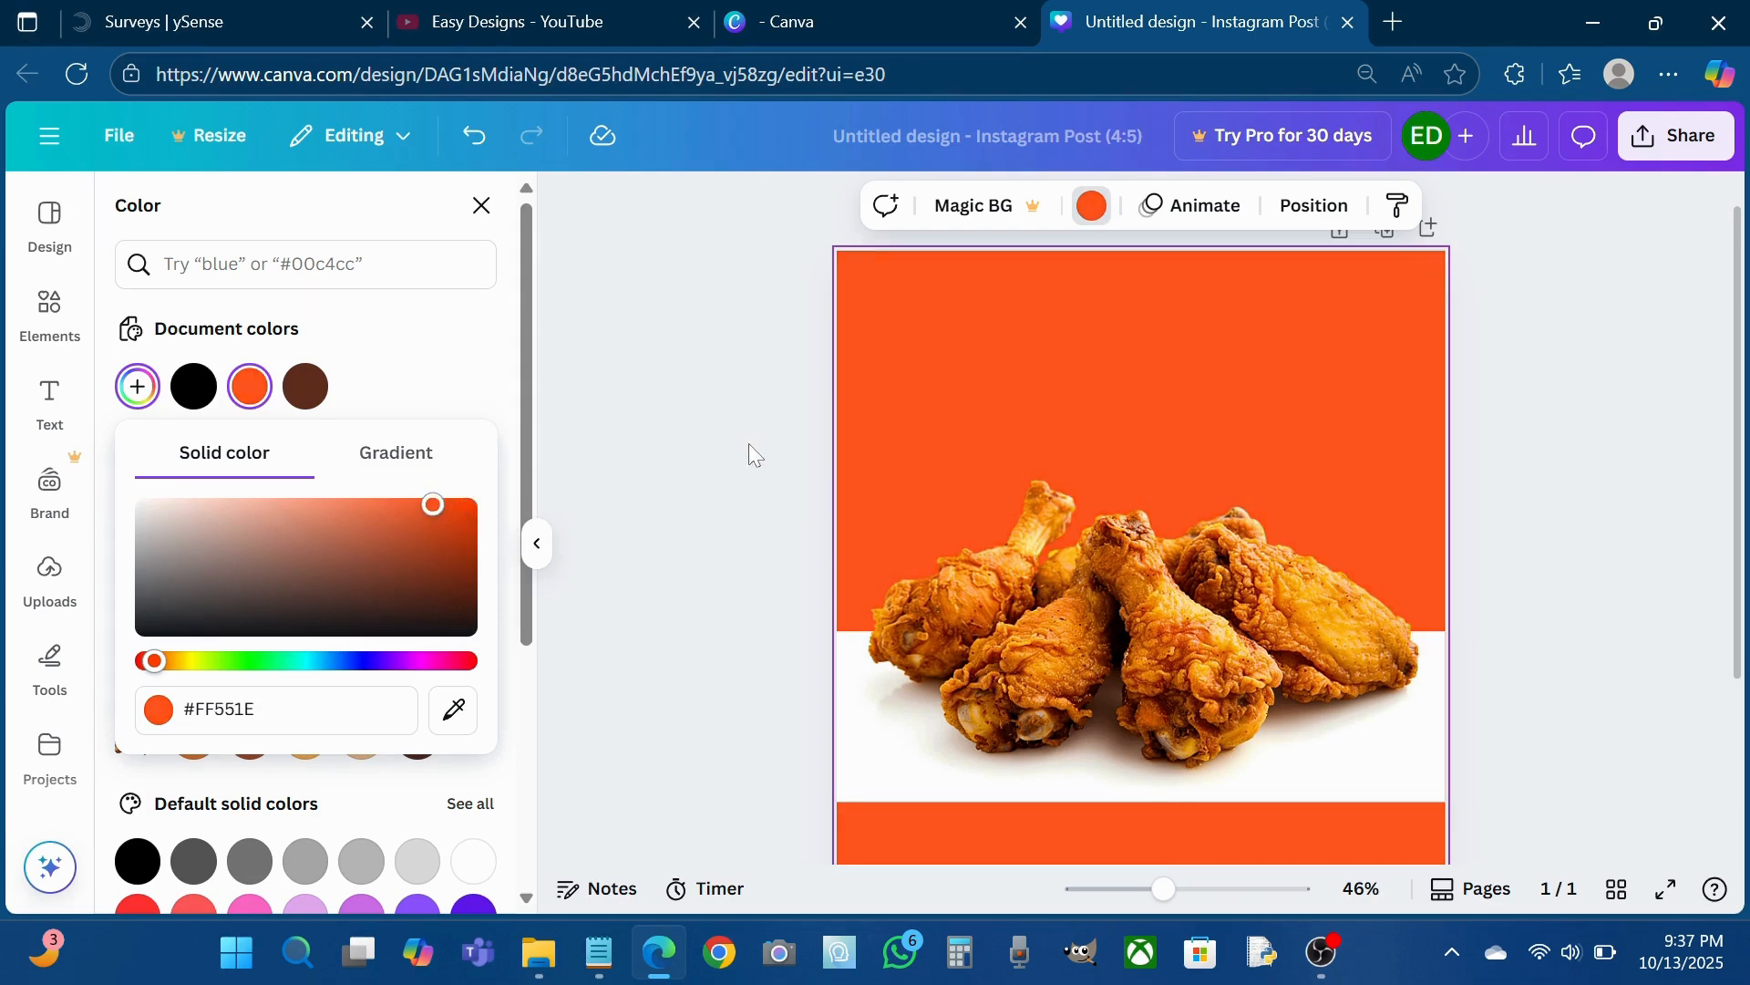
# - Add a text box reading "CHICKEN" near the top of the page above the wings
pyautogui.click(50, 574)
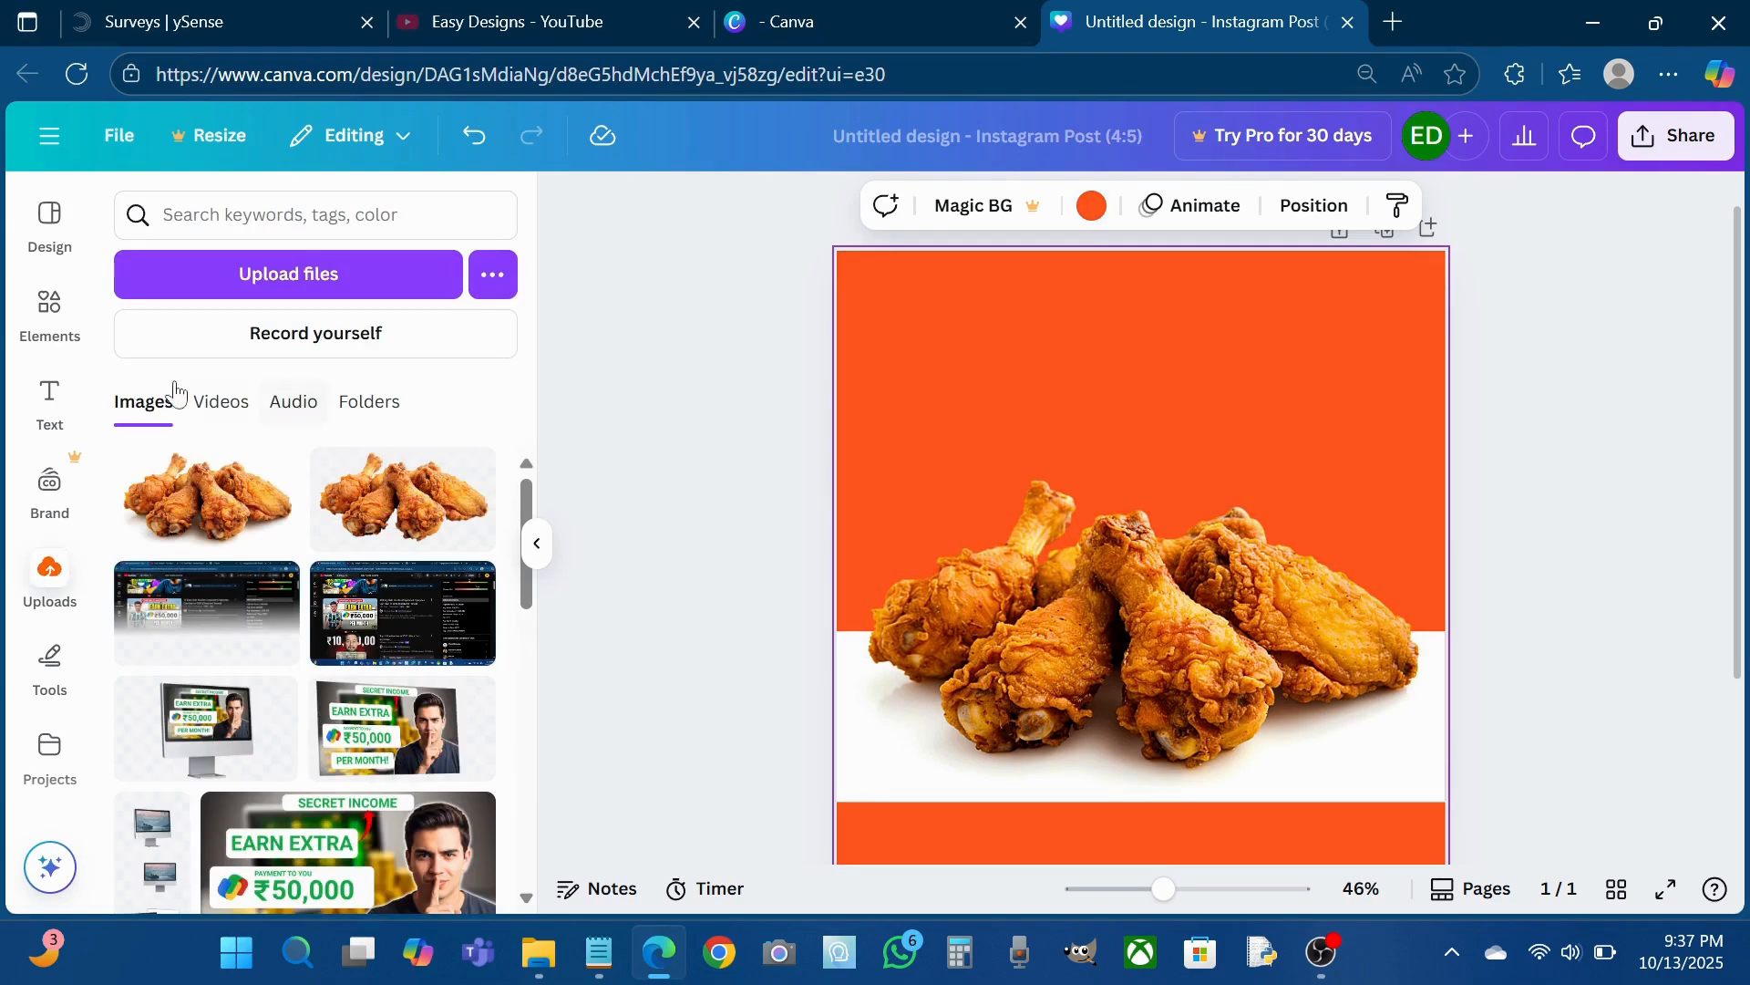
pyautogui.click(49, 396)
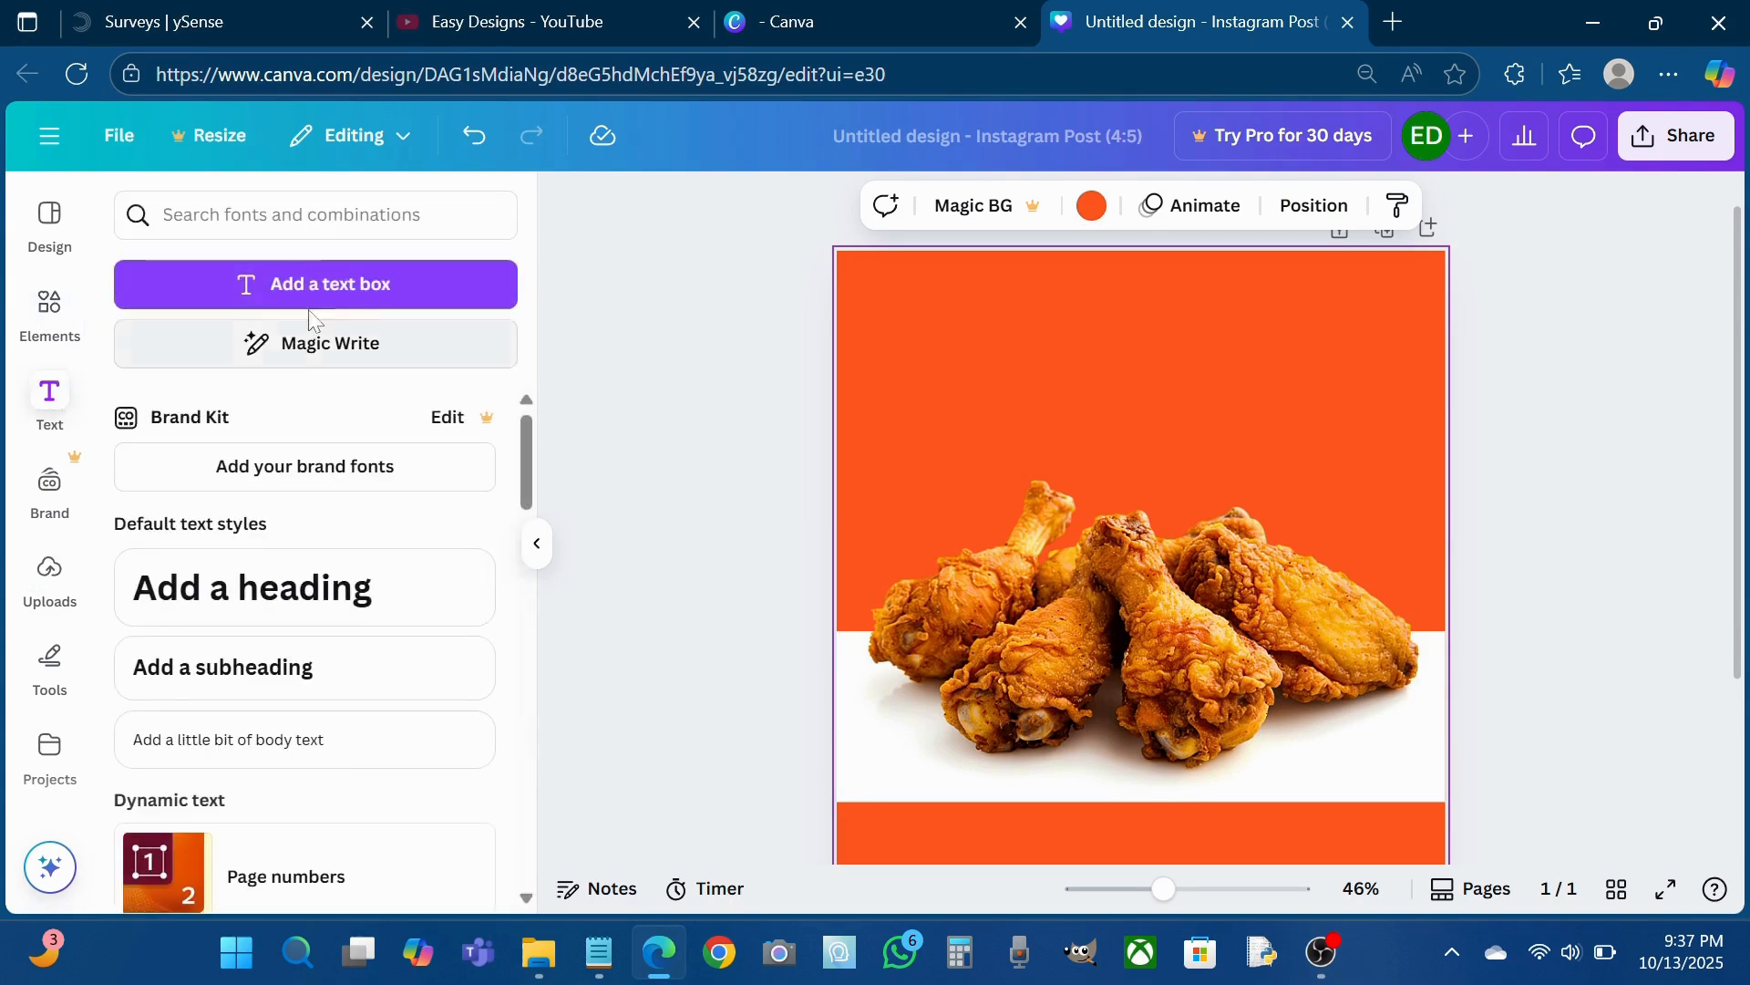
pyautogui.click(352, 284)
pyautogui.moveTo(1161, 630); pyautogui.dragTo(1165, 407)
pyautogui.write('CHICKEN')
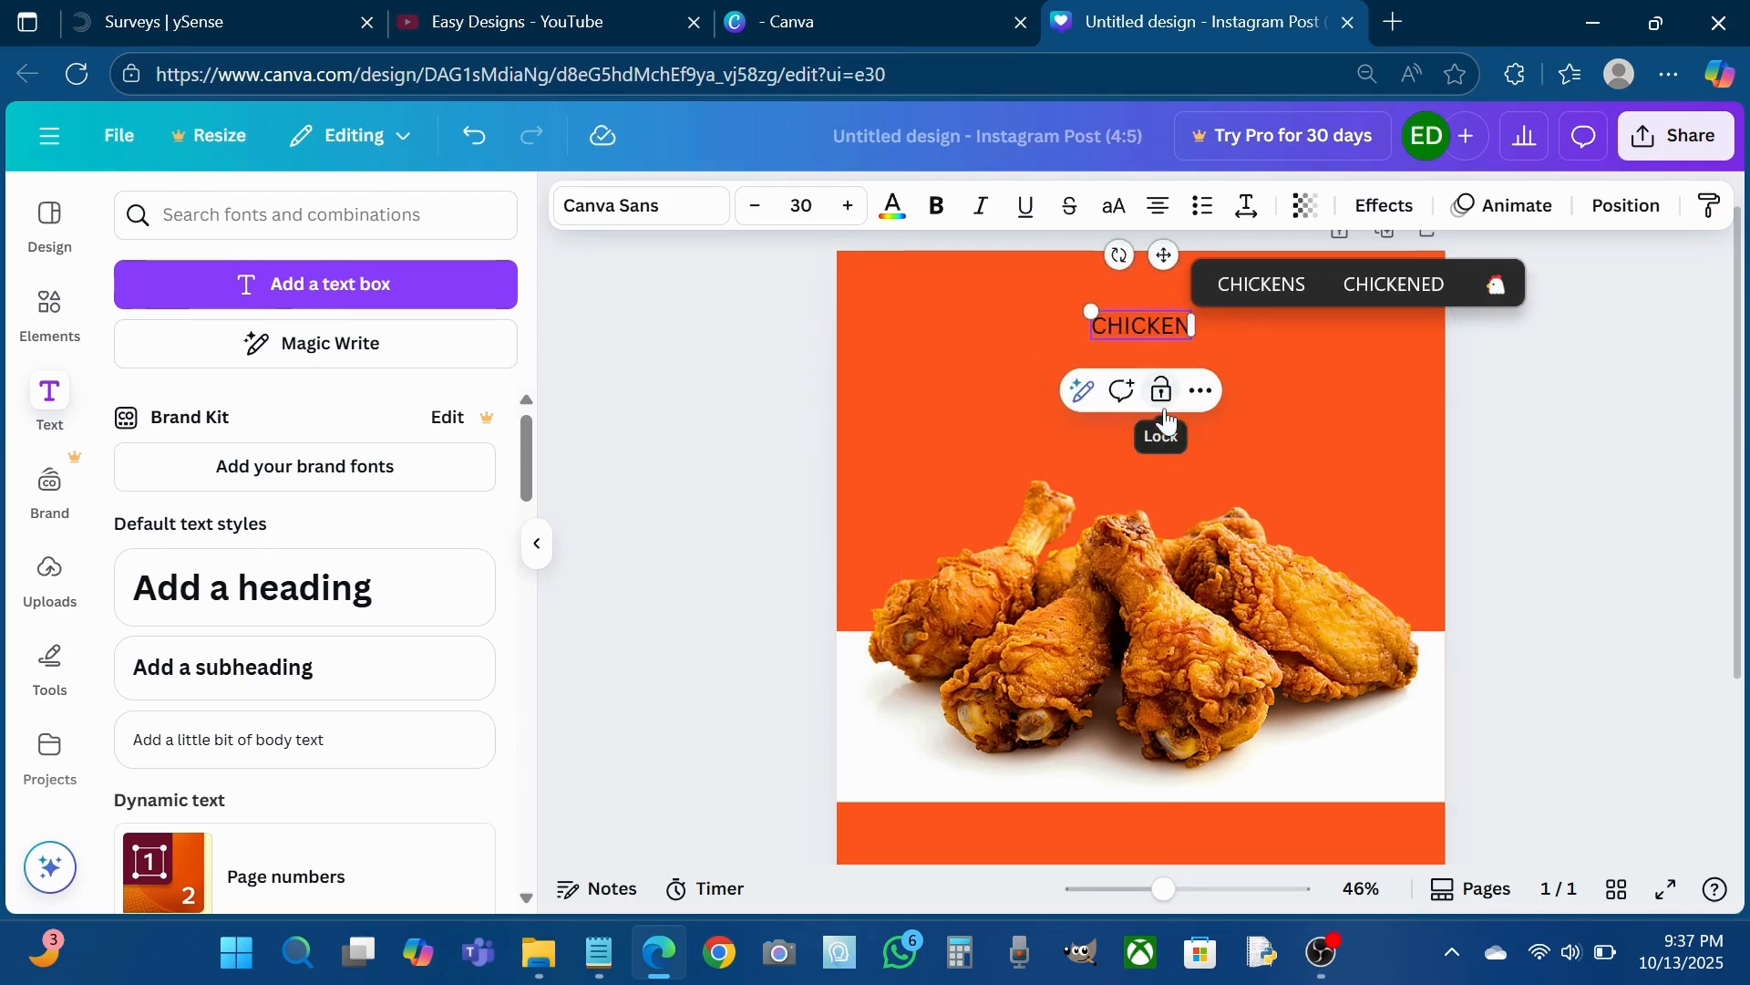
# - Make the "CHICKEN" heading bold in Barlow Condensed, enlarge it to font size 165 and centre it above the wings
pyautogui.moveTo(1090, 308); pyautogui.dragTo(932, 270)
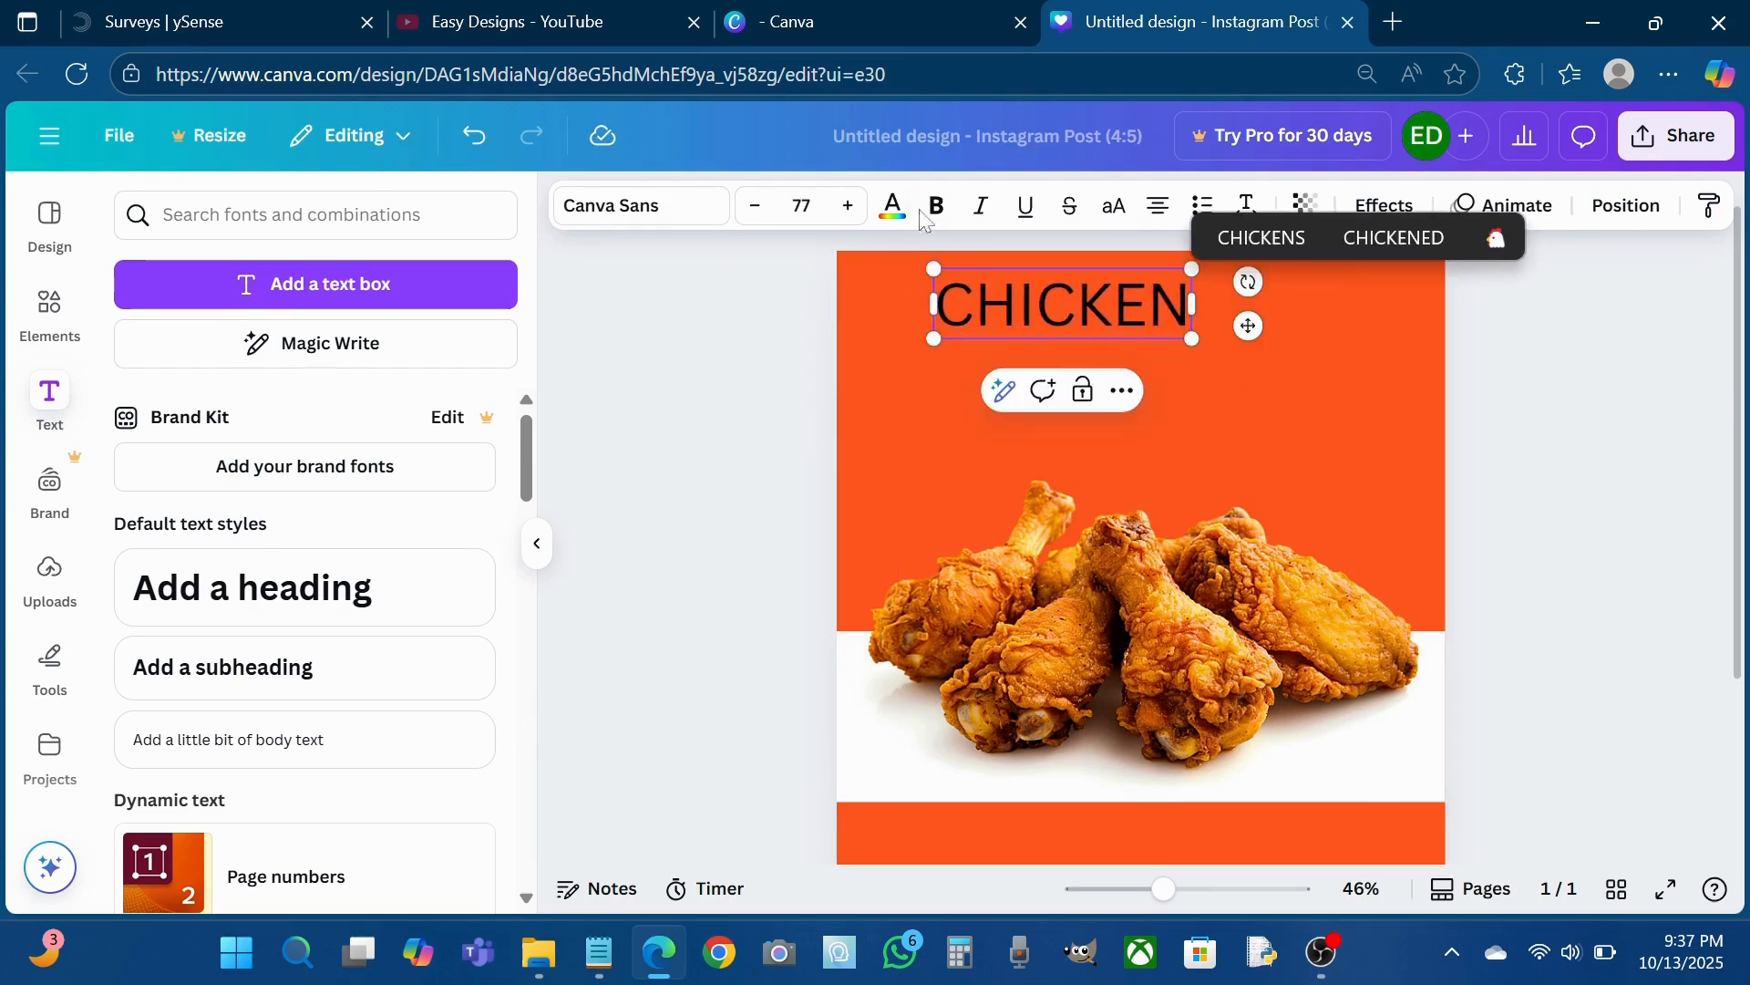
pyautogui.hotkey('ctrl', 'b')
pyautogui.click(871, 286)
pyautogui.click(966, 288)
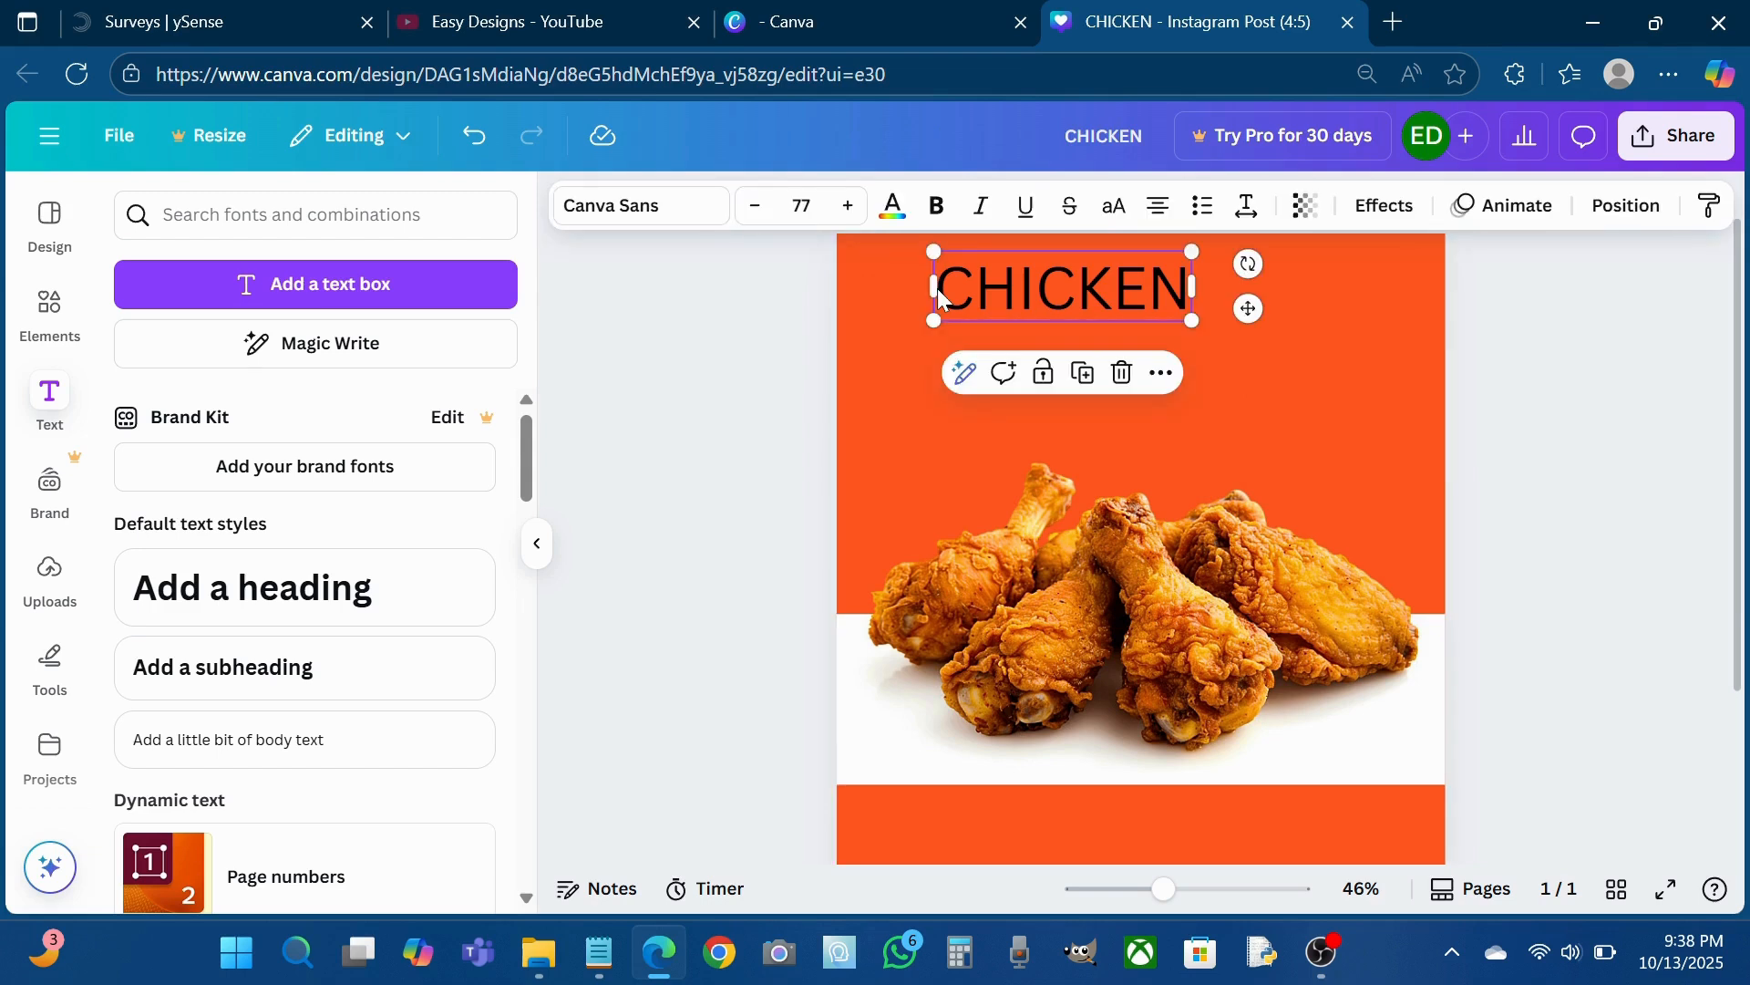
pyautogui.click(935, 205)
pyautogui.scroll(1, 1162, 296)
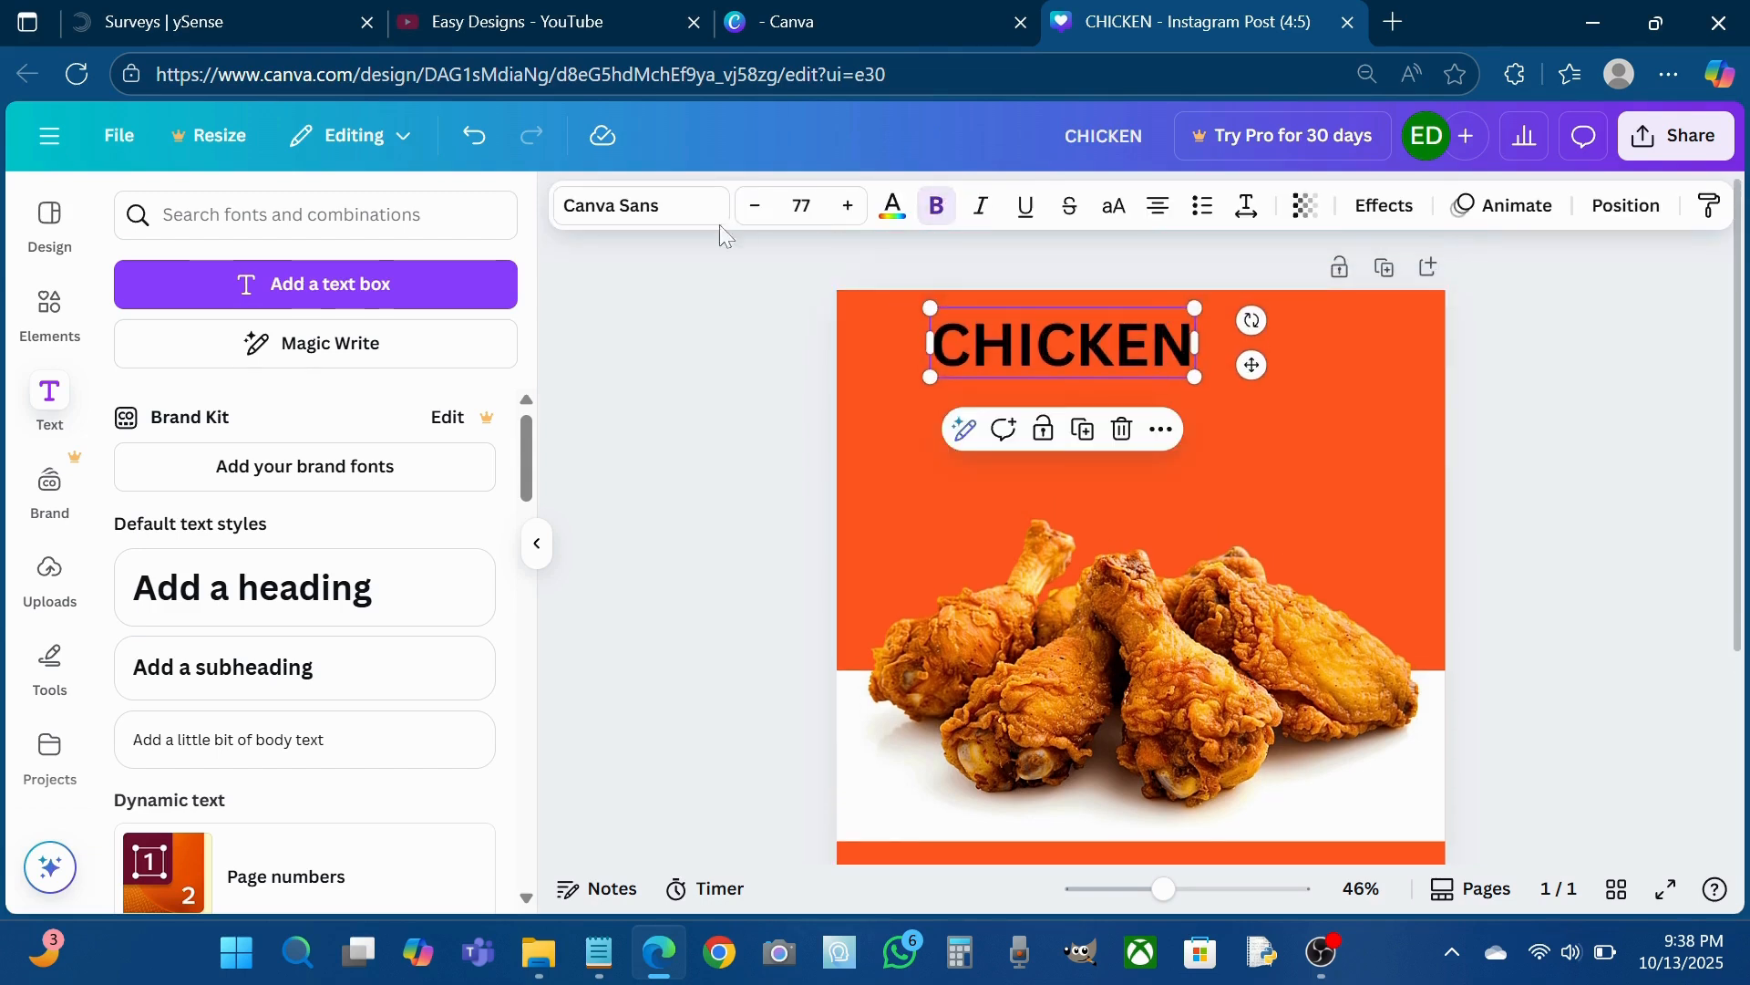
pyautogui.click(692, 206)
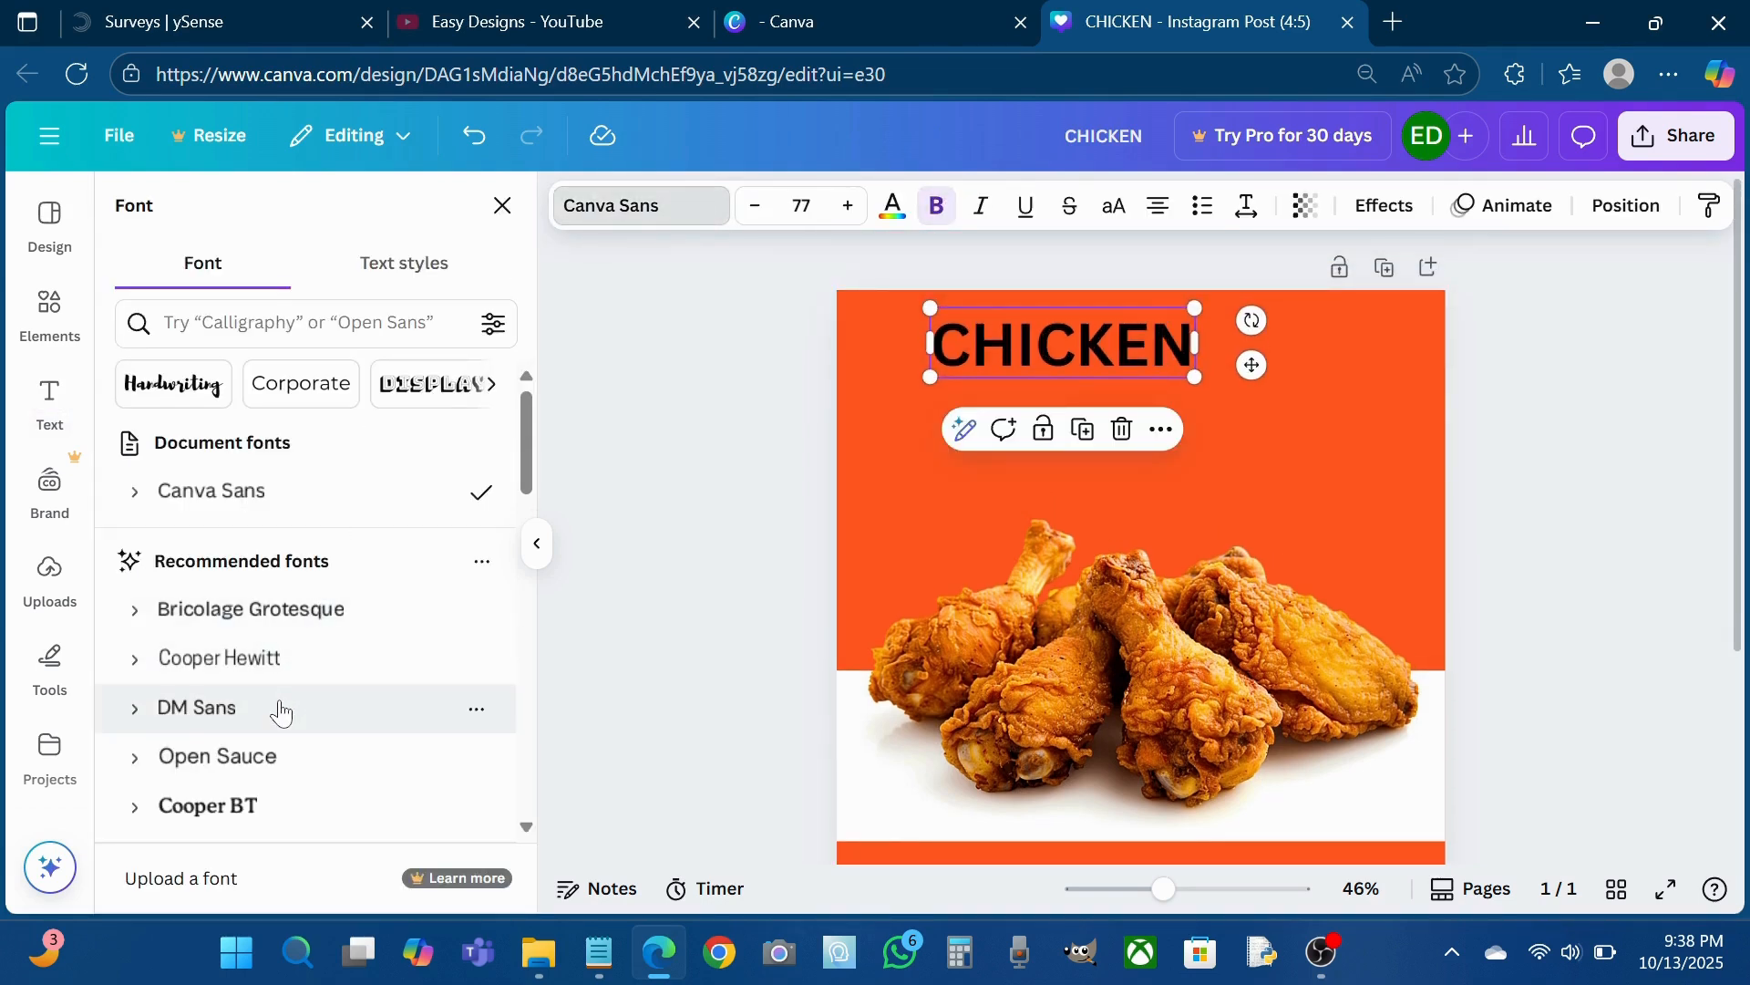
pyautogui.scroll(-4, 281, 715)
pyautogui.click(290, 653)
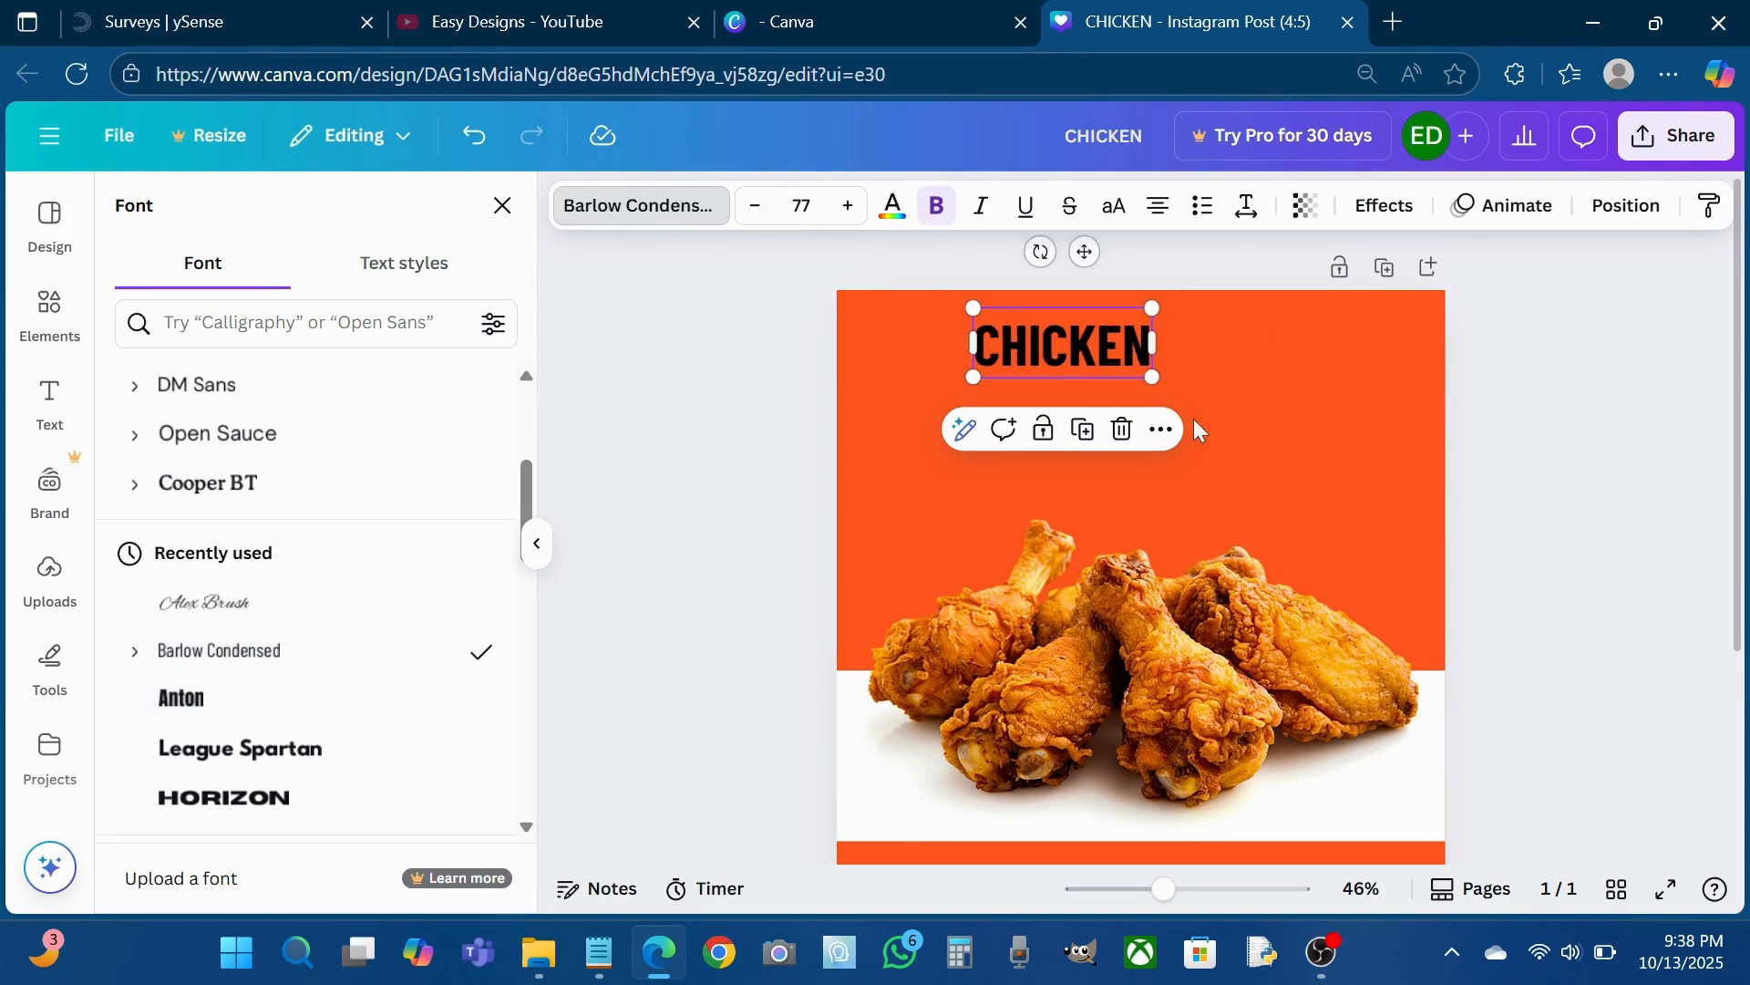
pyautogui.moveTo(1151, 380); pyautogui.dragTo(1300, 429)
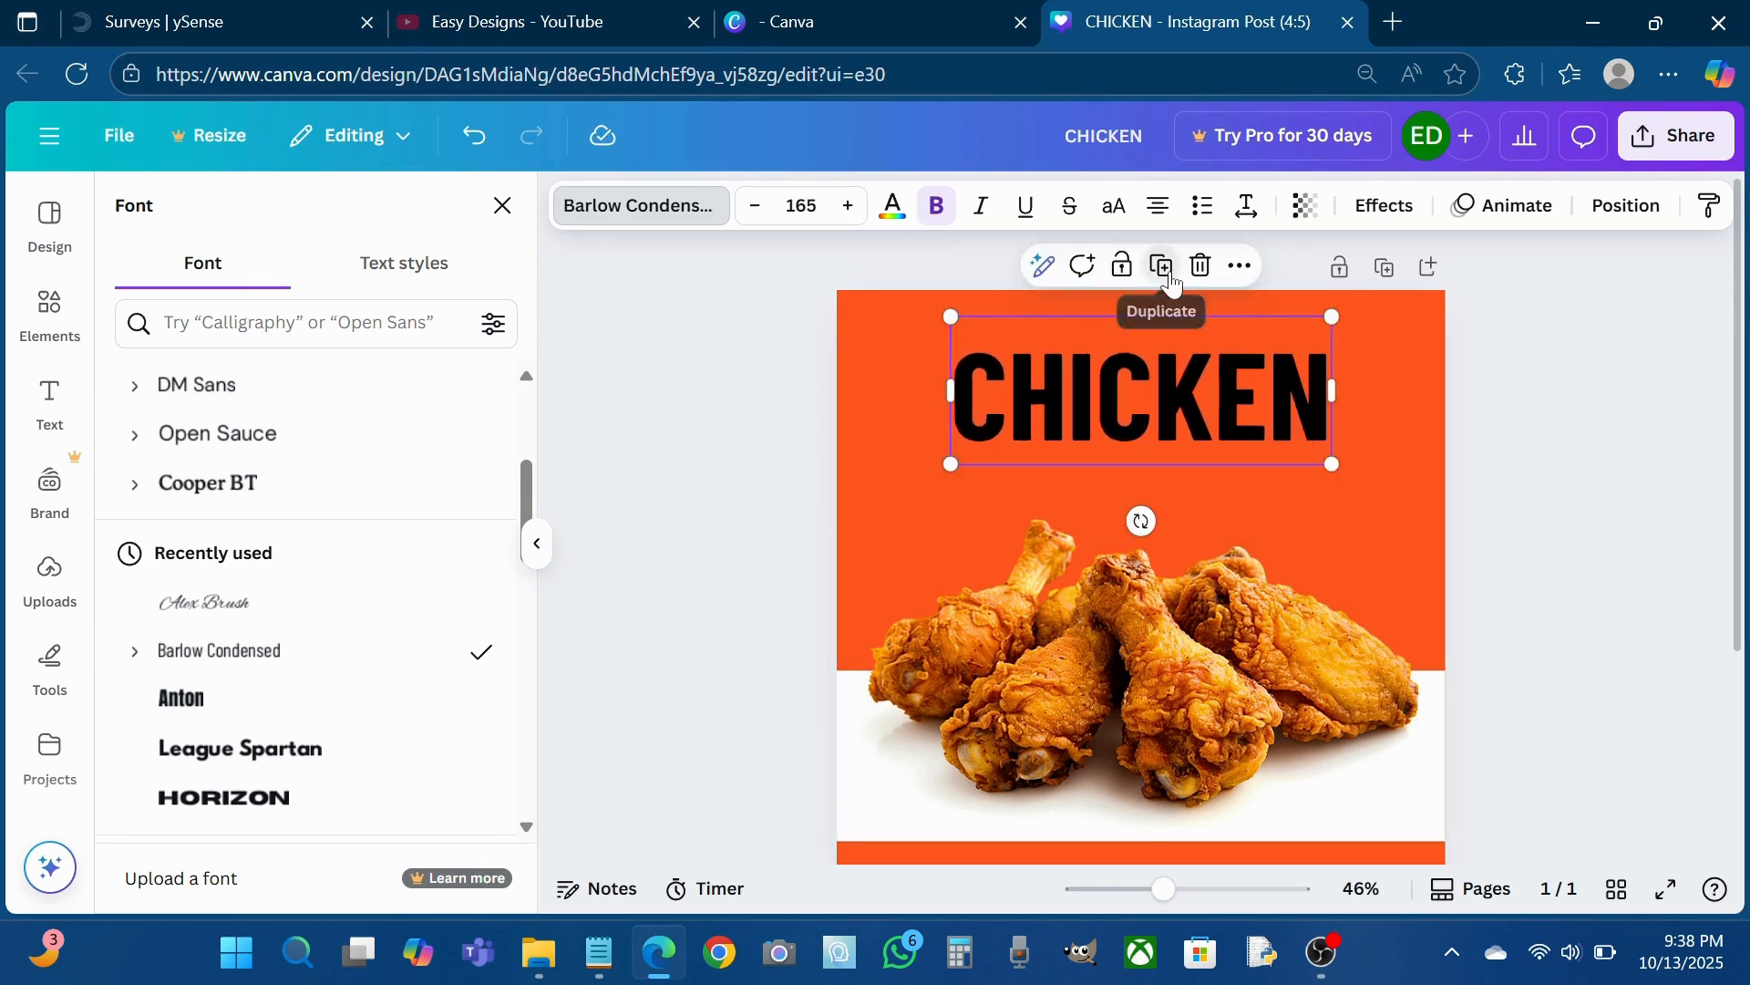
# - Duplicate the "CHICKEN" heading and change the copy's text to "WINGS"
pyautogui.click(1162, 265)
pyautogui.write('WIN')
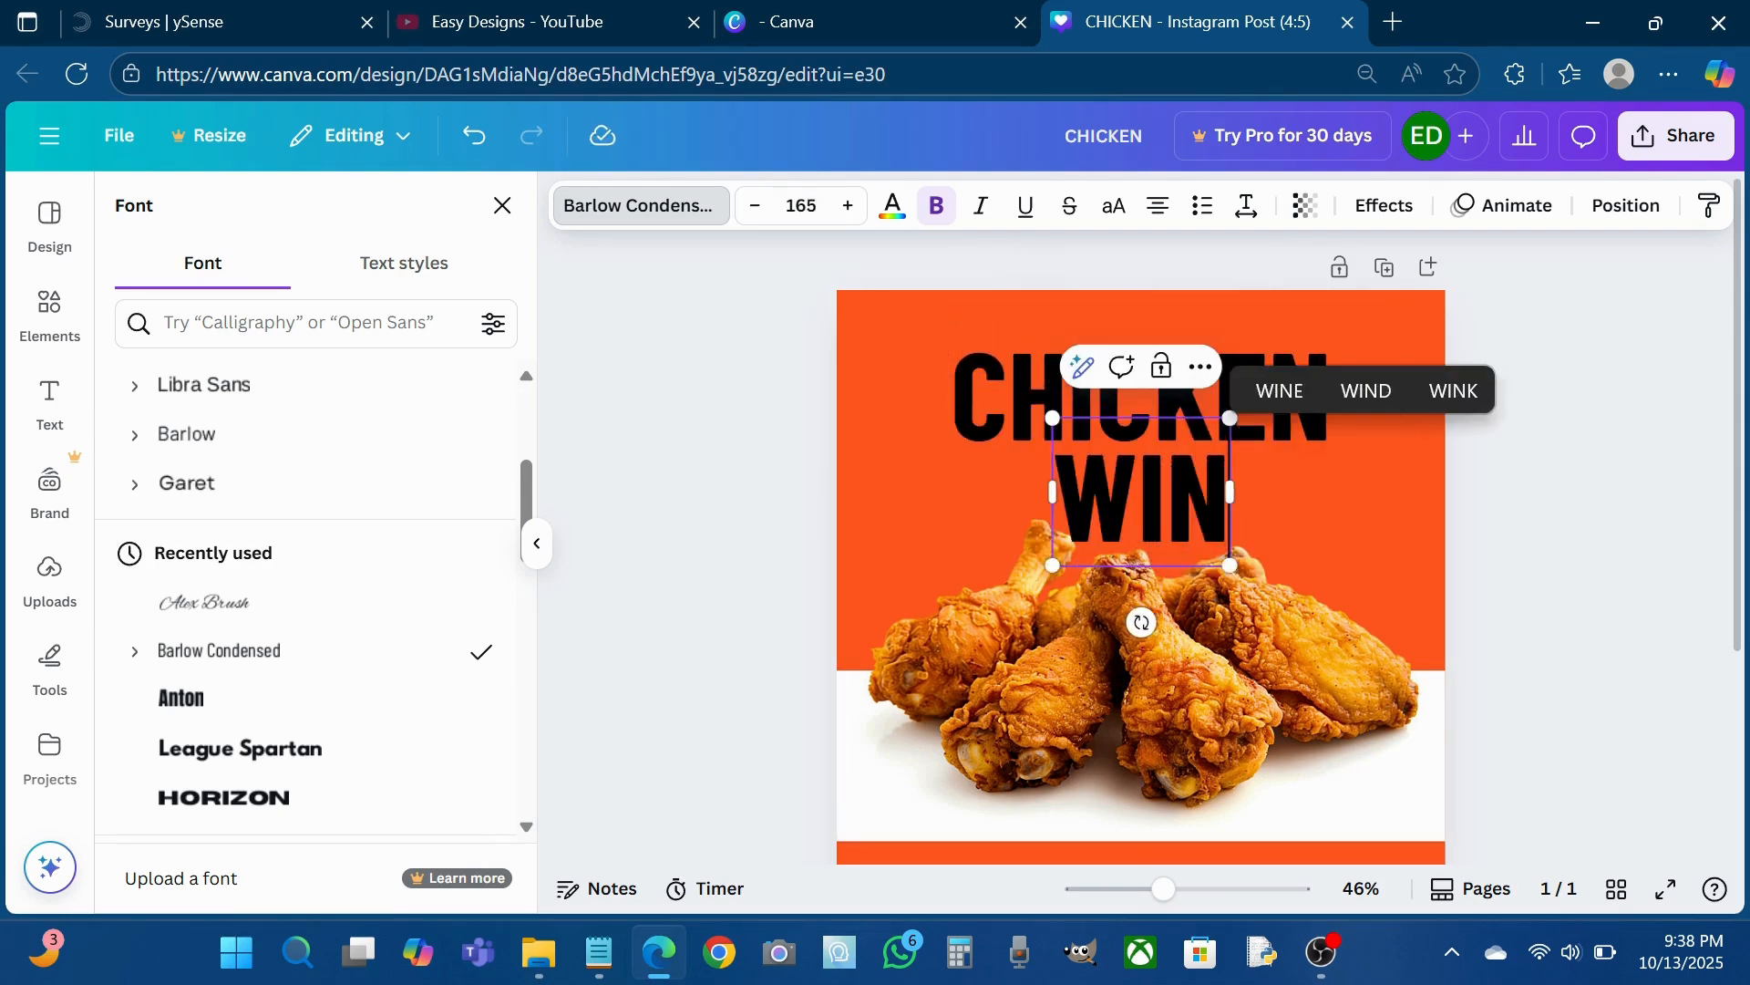
pyautogui.write('GS')
# - Enlarge the "WINGS" text to font size 295 and centre it directly beneath "CHICKEN"
pyautogui.moveTo(991, 421); pyautogui.dragTo(852, 344)
pyautogui.moveTo(1285, 572); pyautogui.dragTo(1375, 612)
pyautogui.click(1528, 537)
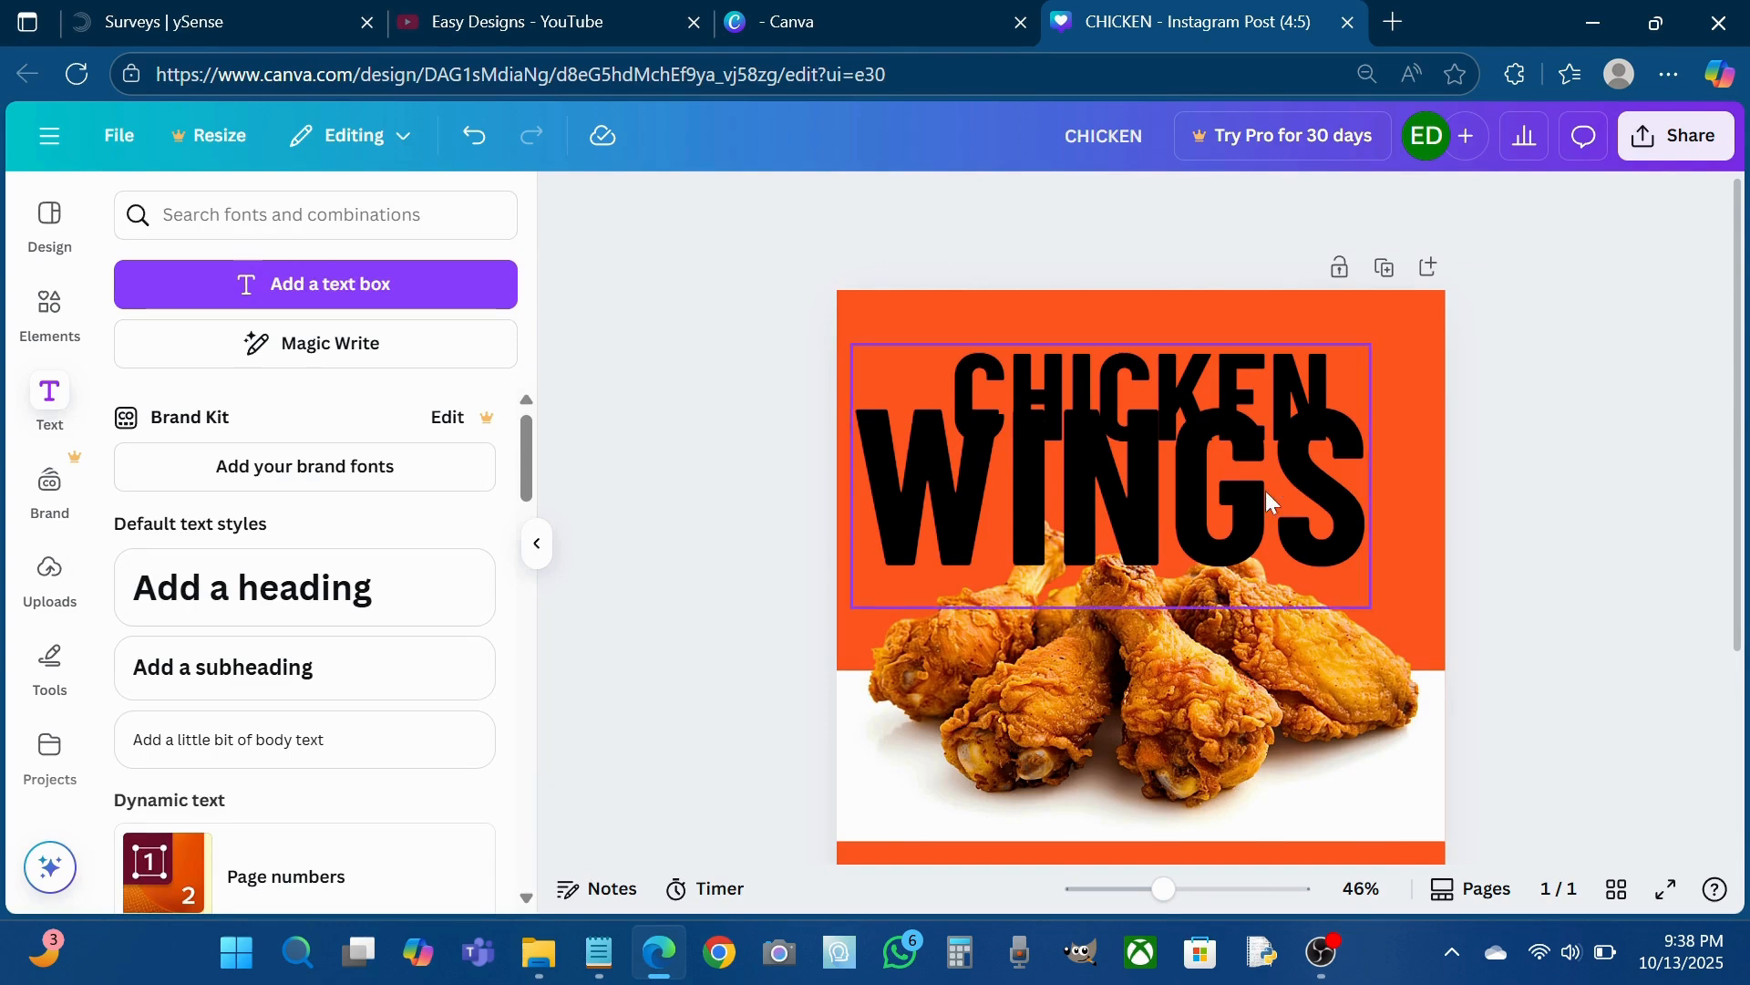
pyautogui.moveTo(1265, 491); pyautogui.dragTo(1292, 534)
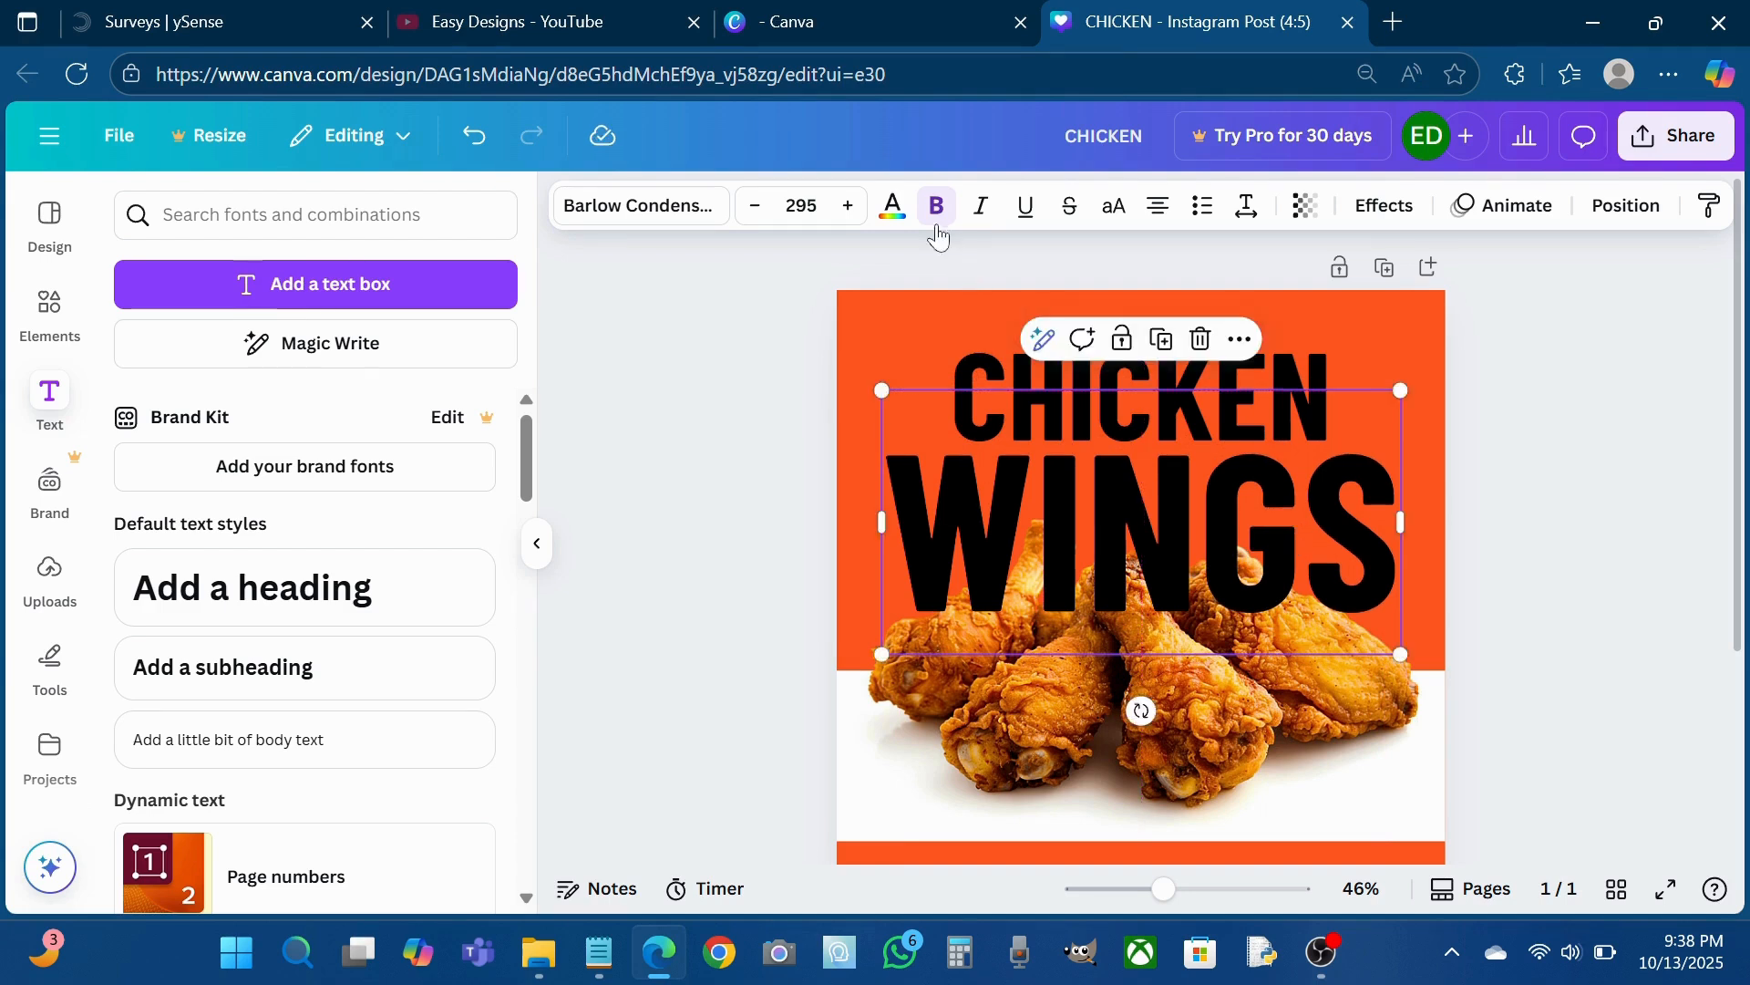
# - Colour both the "WINGS" and "CHICKEN" headings white from the brand colour palette
pyautogui.click(893, 208)
pyautogui.click(138, 547)
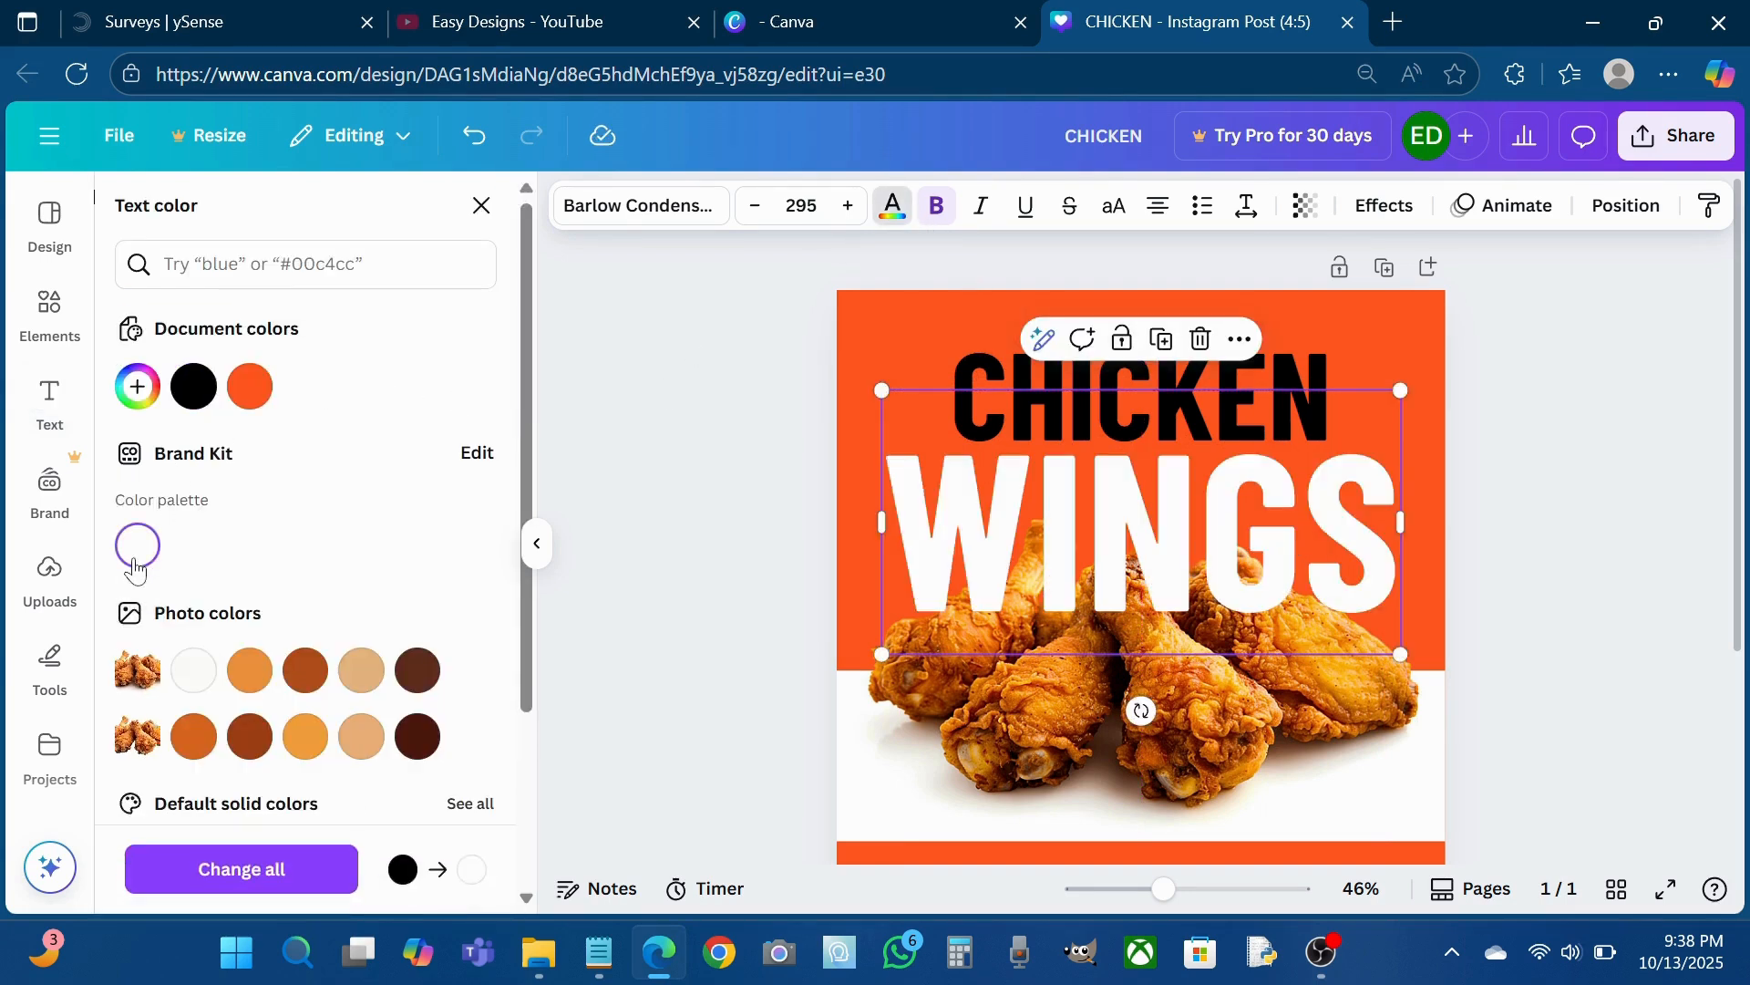
pyautogui.click(979, 364)
pyautogui.click(142, 547)
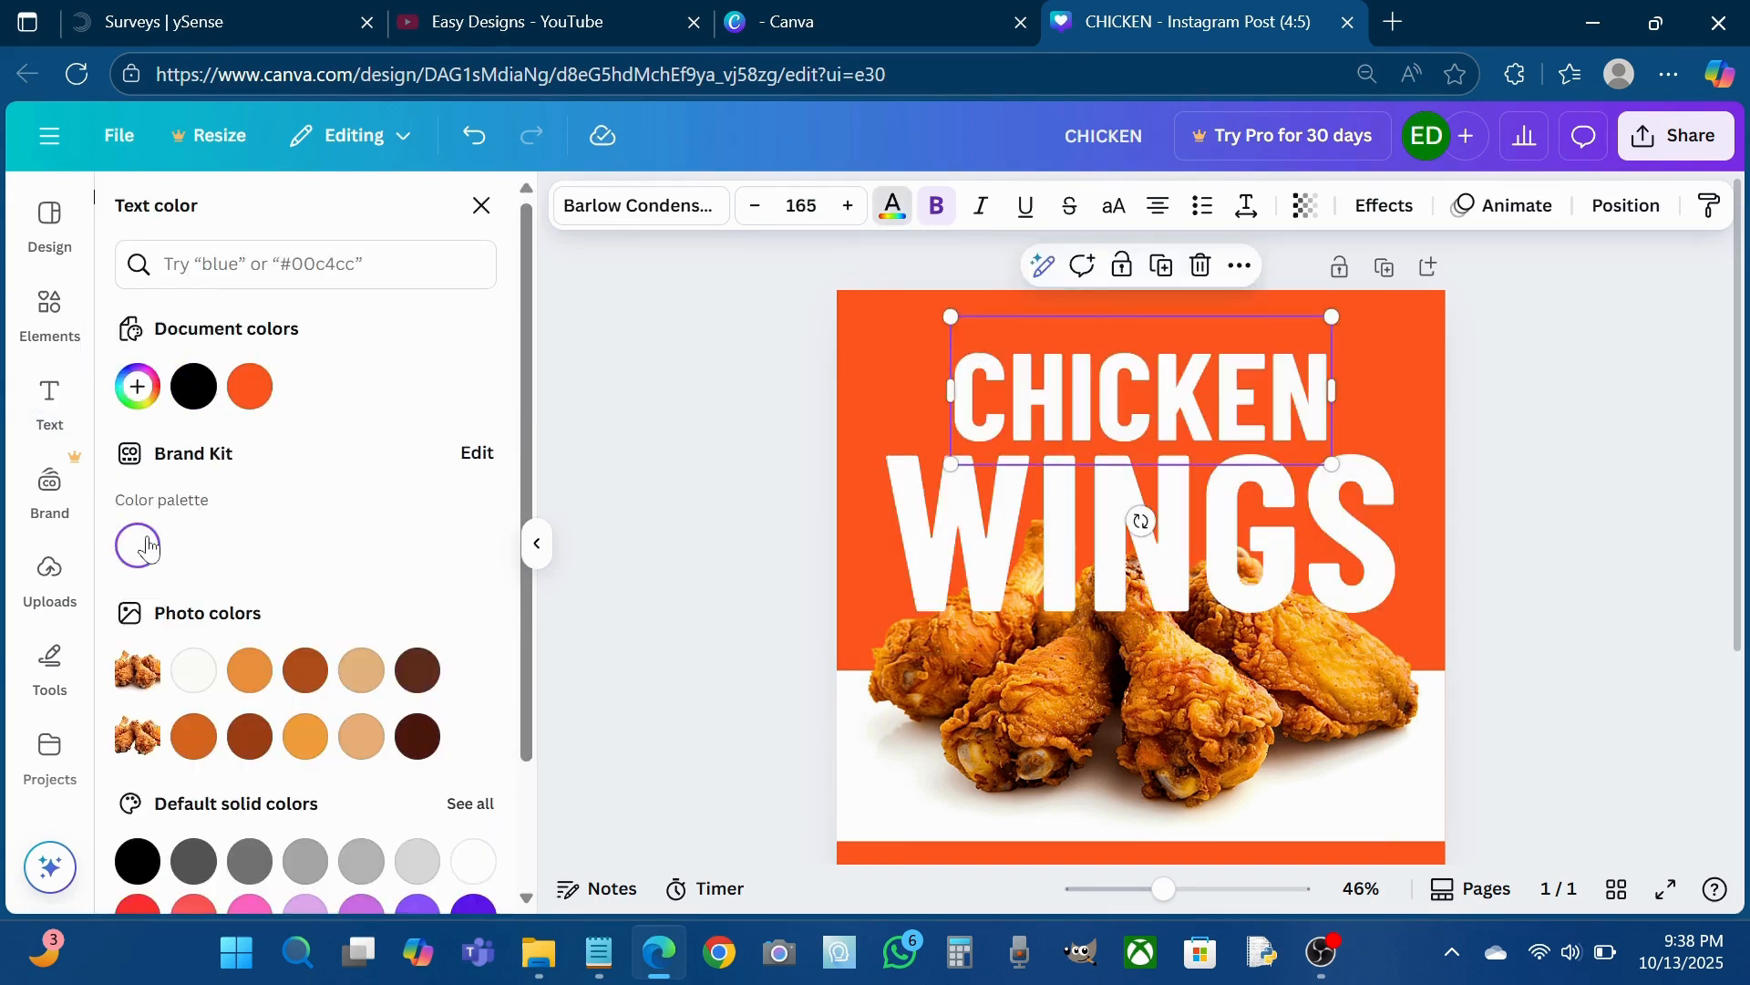
# - Bring the wings photo to the front so it overlaps the "WINGS" heading
pyautogui.click(1326, 643)
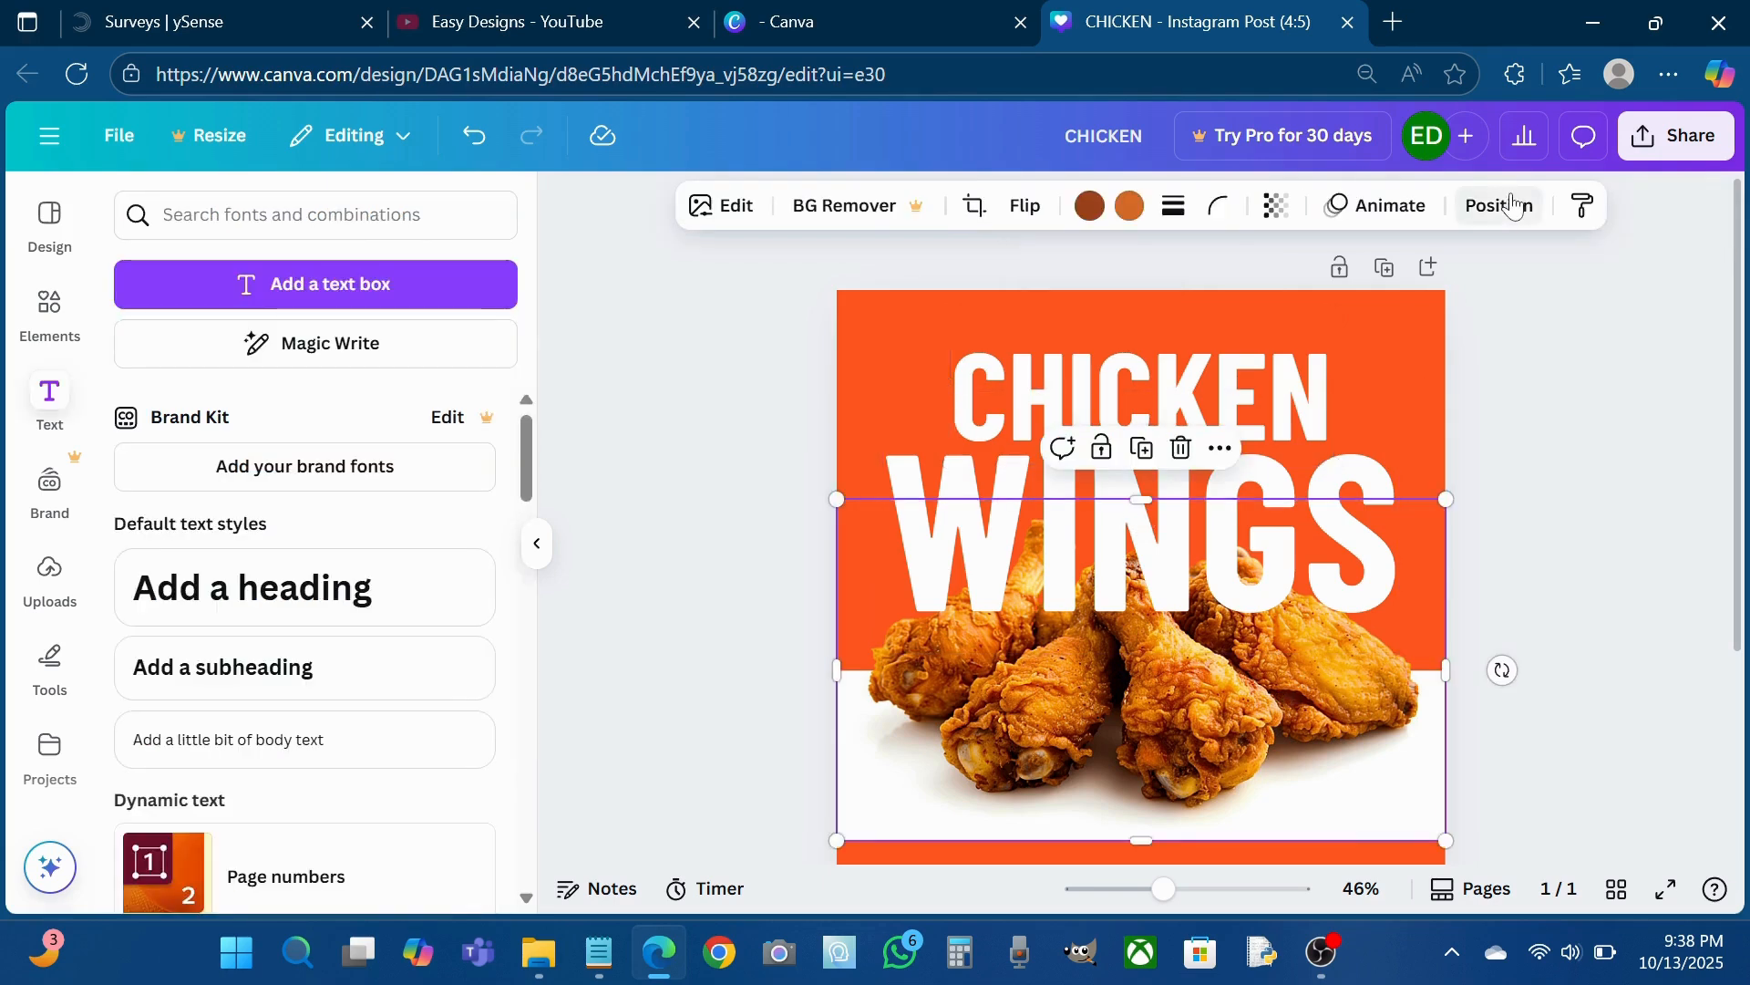
pyautogui.click(1513, 206)
pyautogui.click(188, 395)
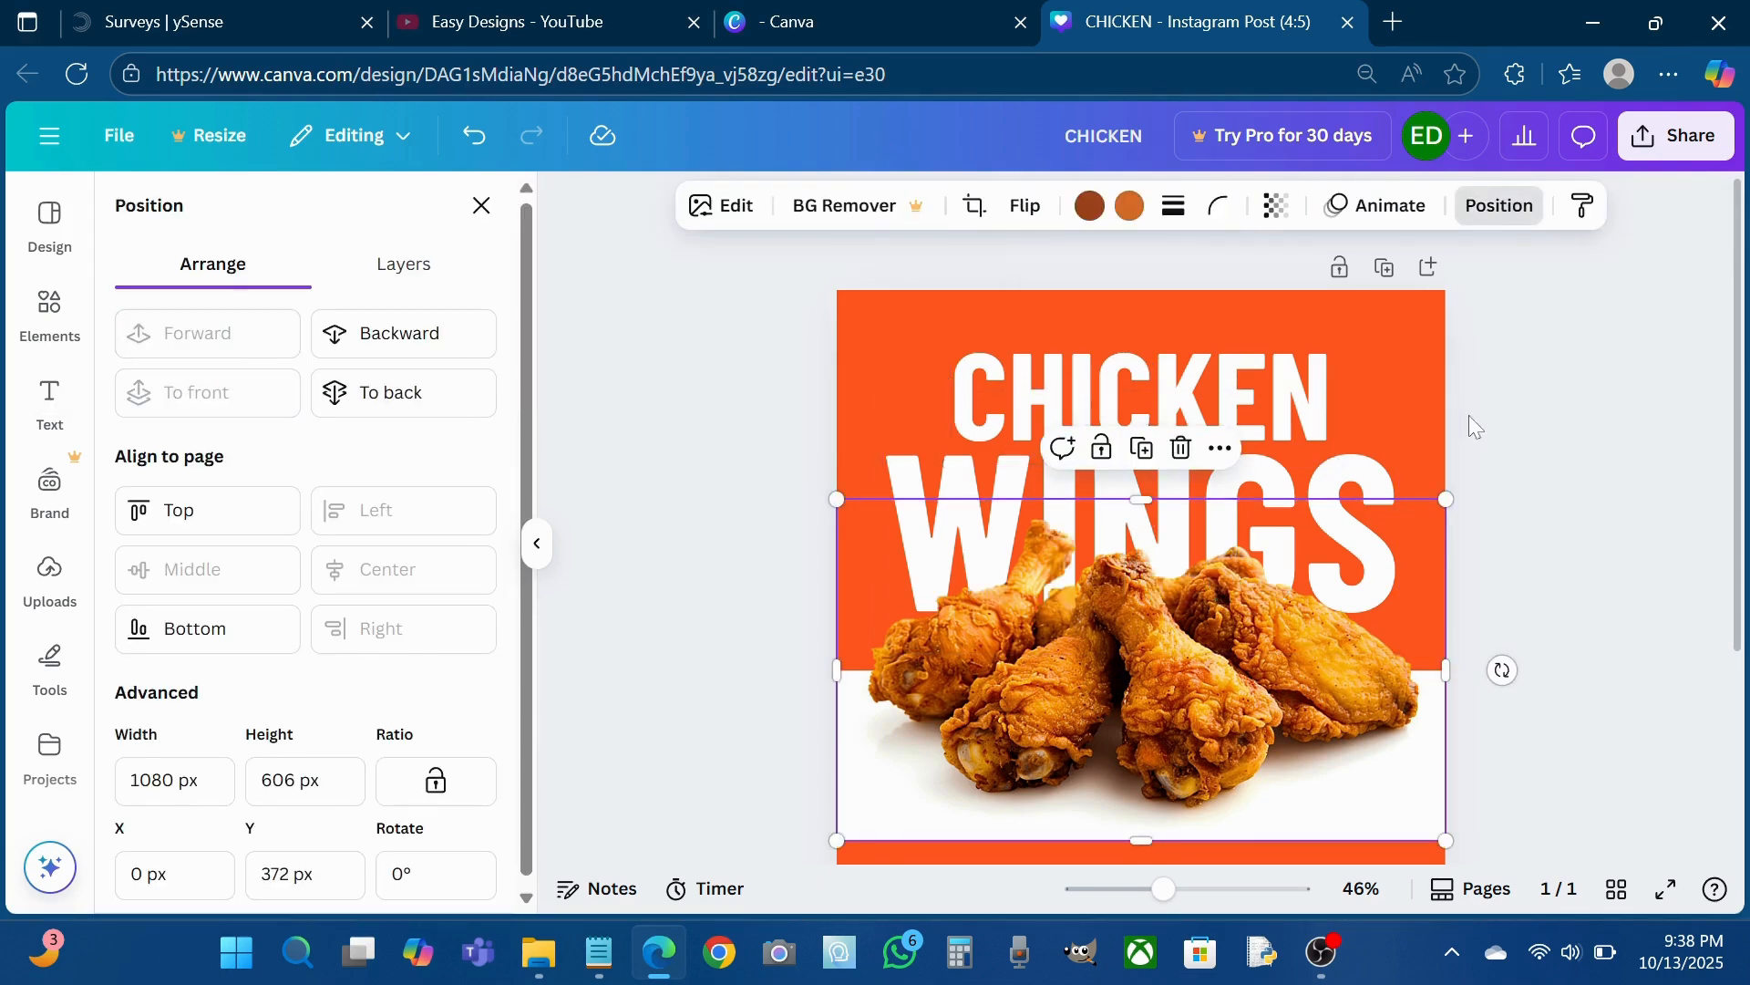
pyautogui.click(1509, 442)
pyautogui.scroll(2, 1512, 449)
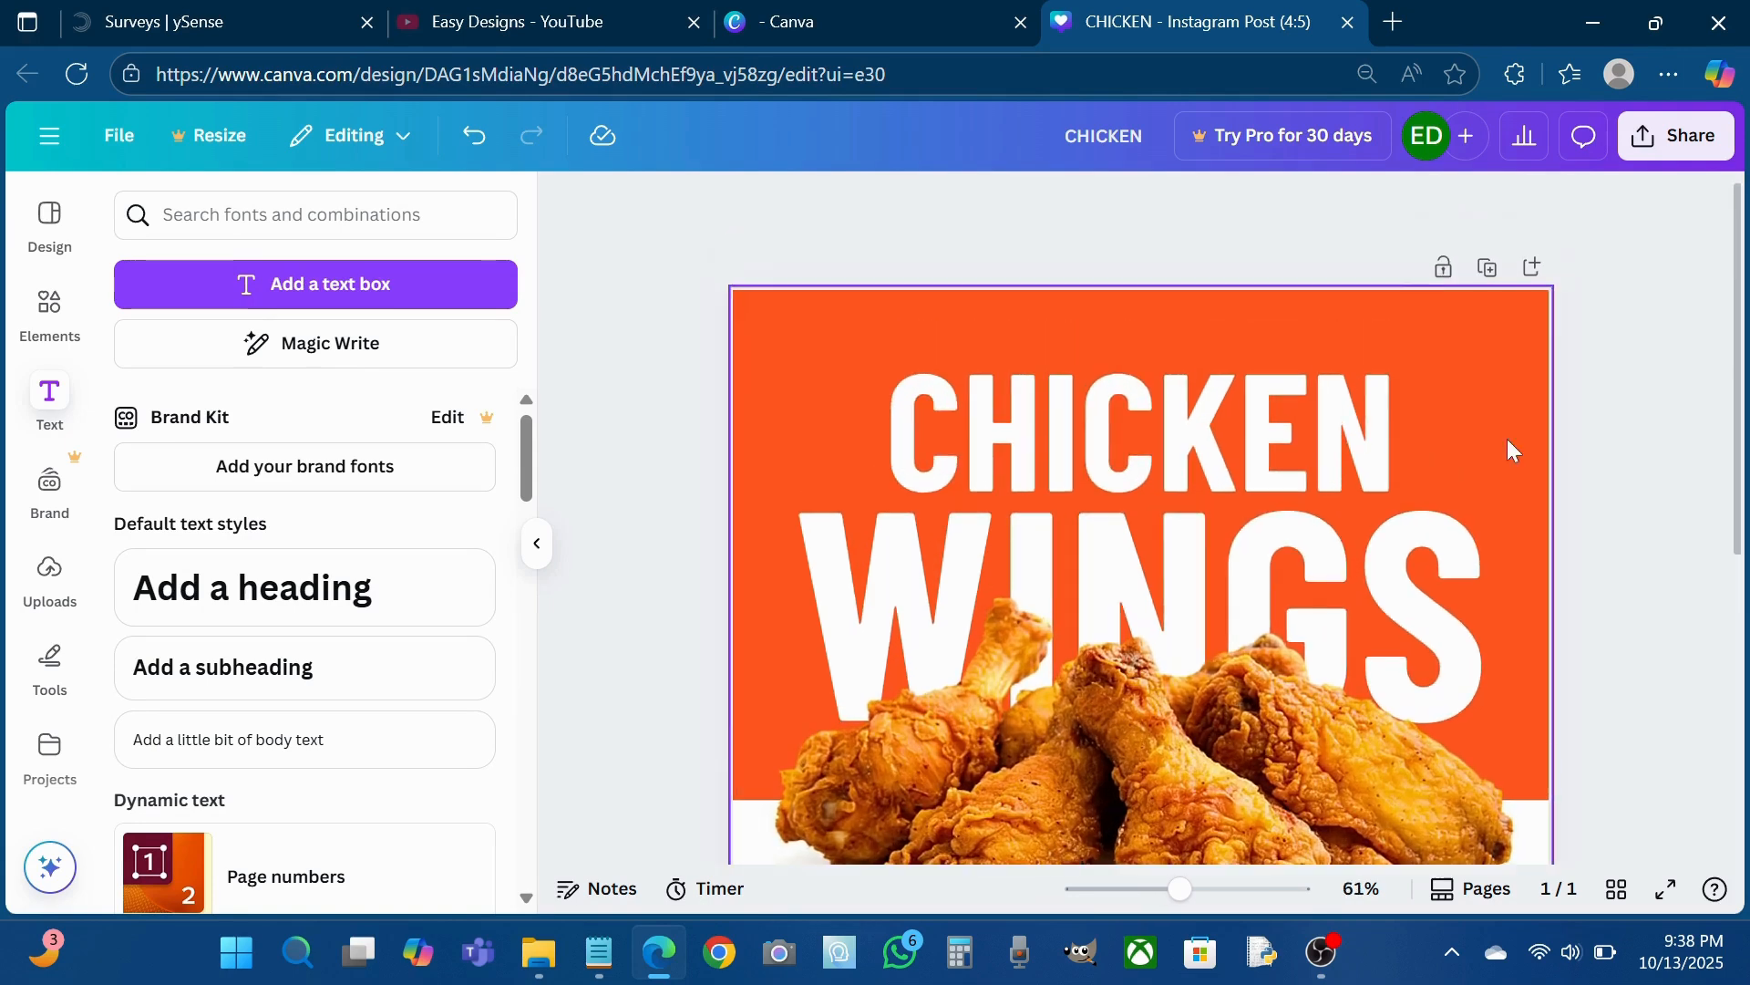
# - Add a square shape and reshape it into a slim horizontal bar above the start of the "CHICKEN" heading
pyautogui.moveTo(1271, 392); pyautogui.dragTo(1267, 397)
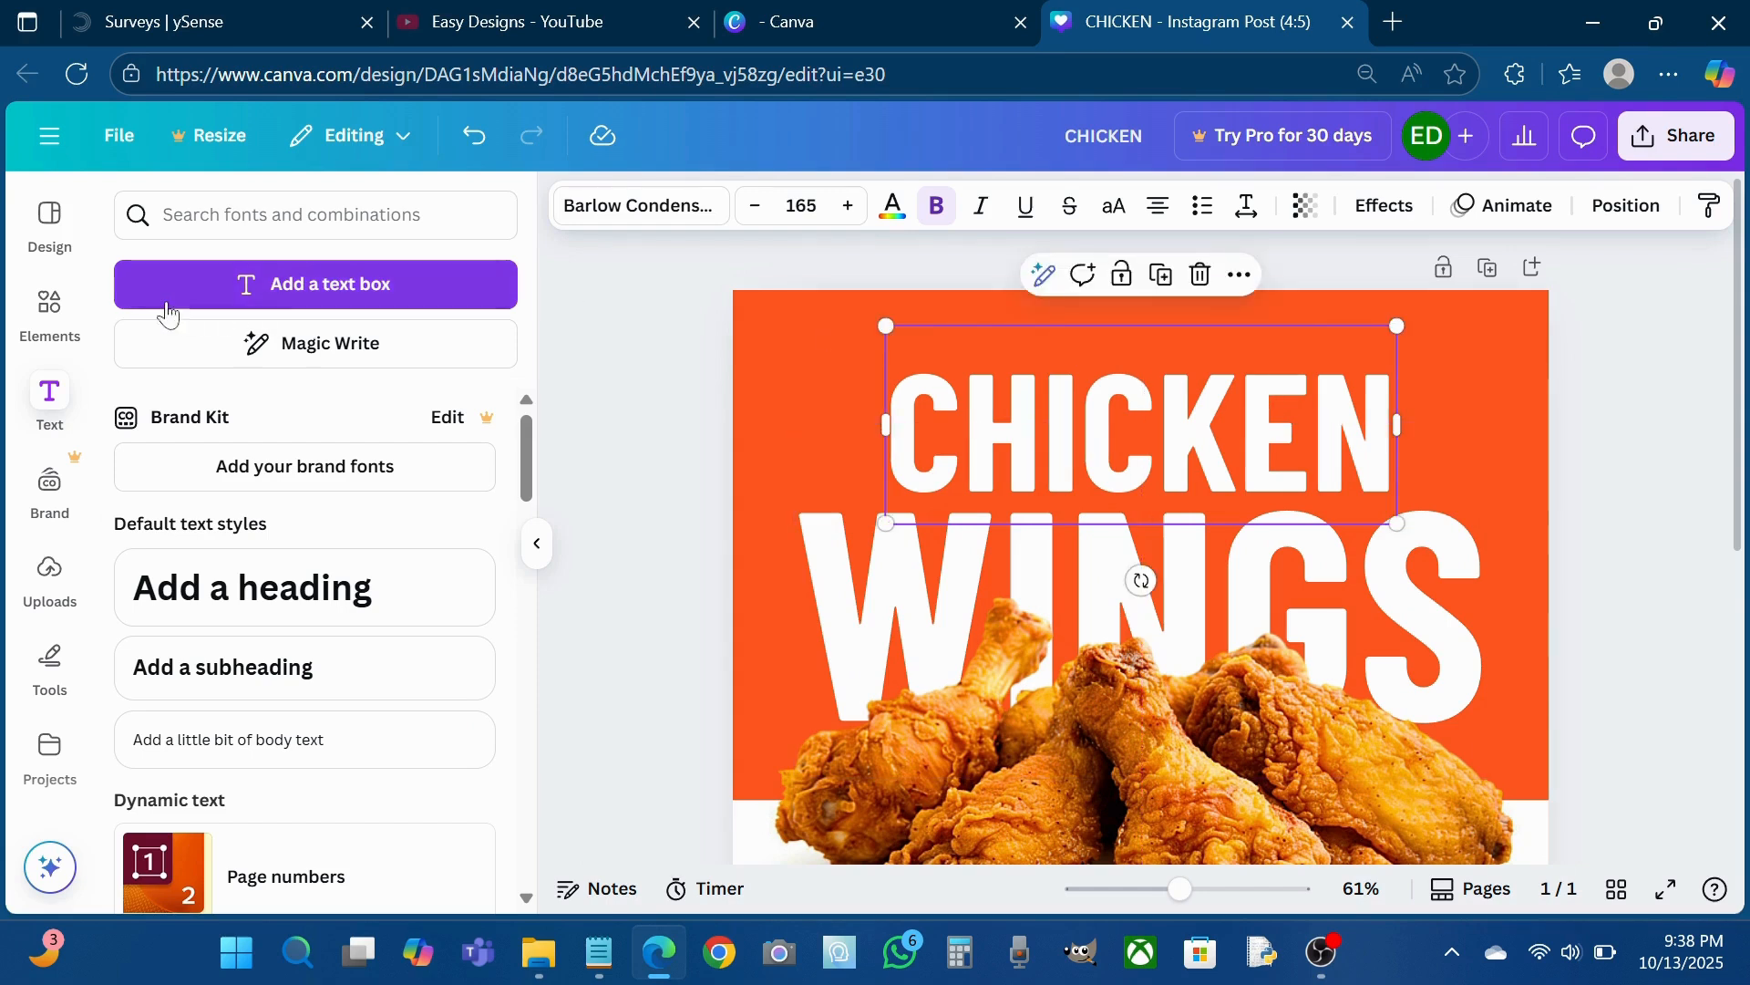
pyautogui.click(52, 310)
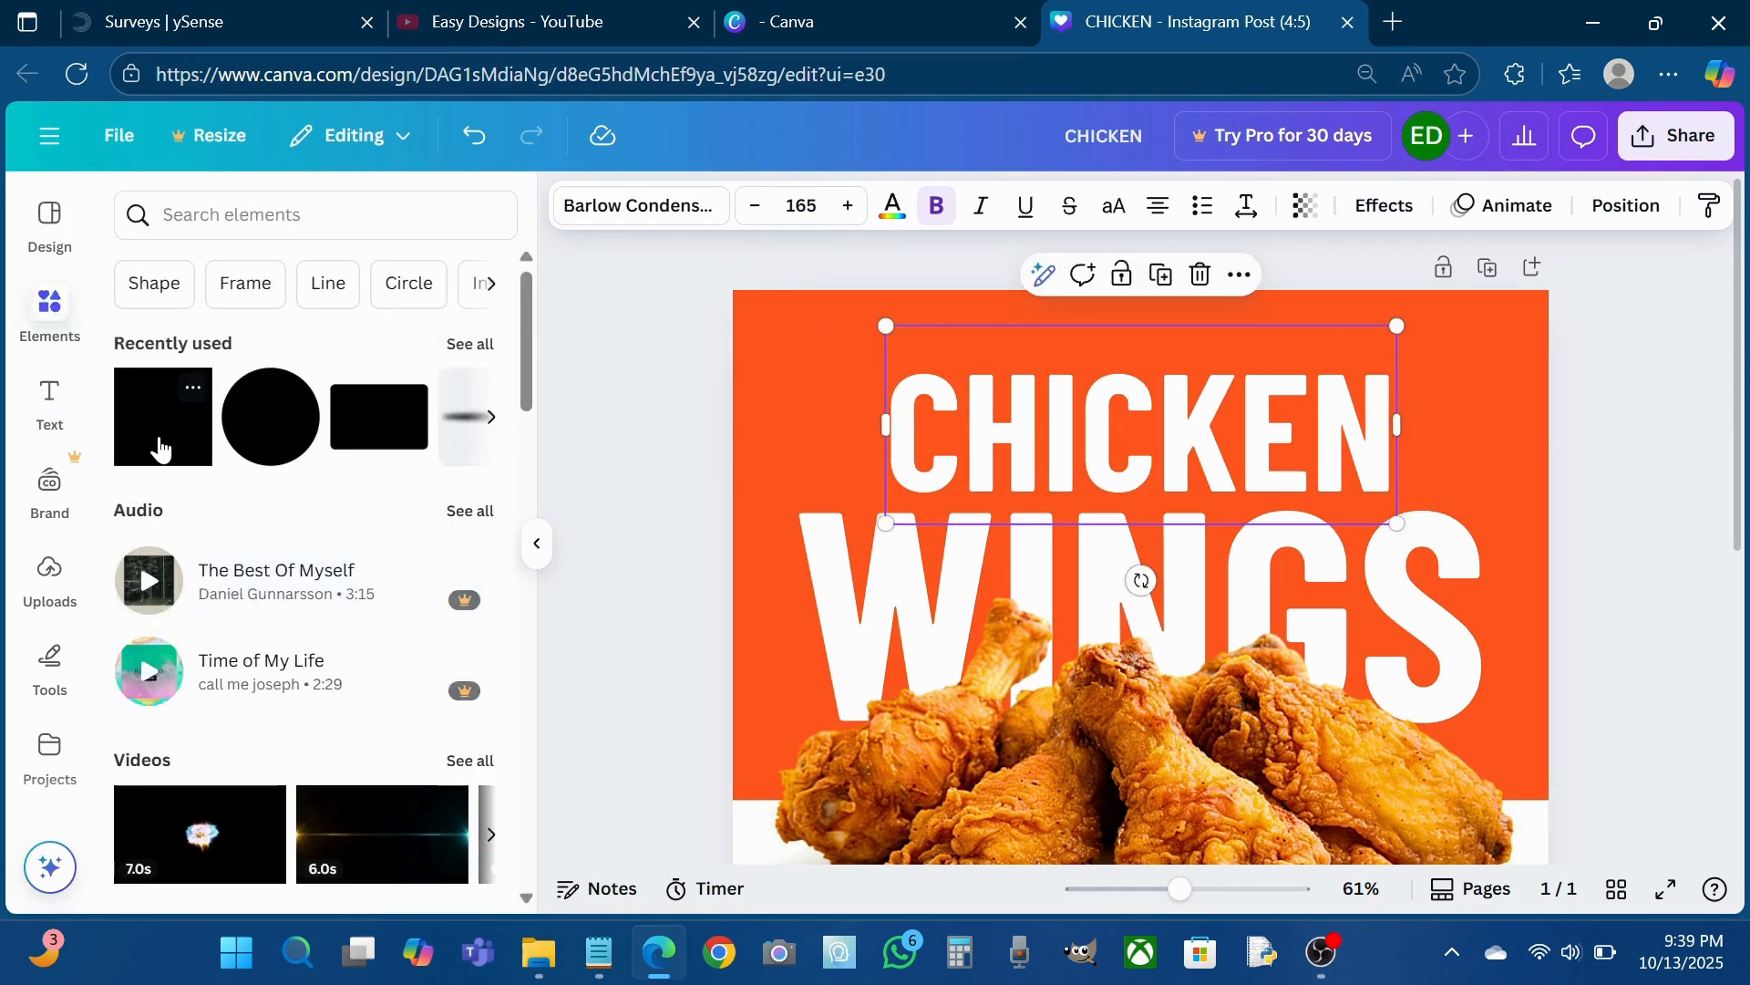
pyautogui.click(161, 447)
pyautogui.moveTo(1066, 740); pyautogui.dragTo(848, 385)
pyautogui.moveTo(916, 567); pyautogui.dragTo(930, 371)
pyautogui.scroll(3, 934, 370)
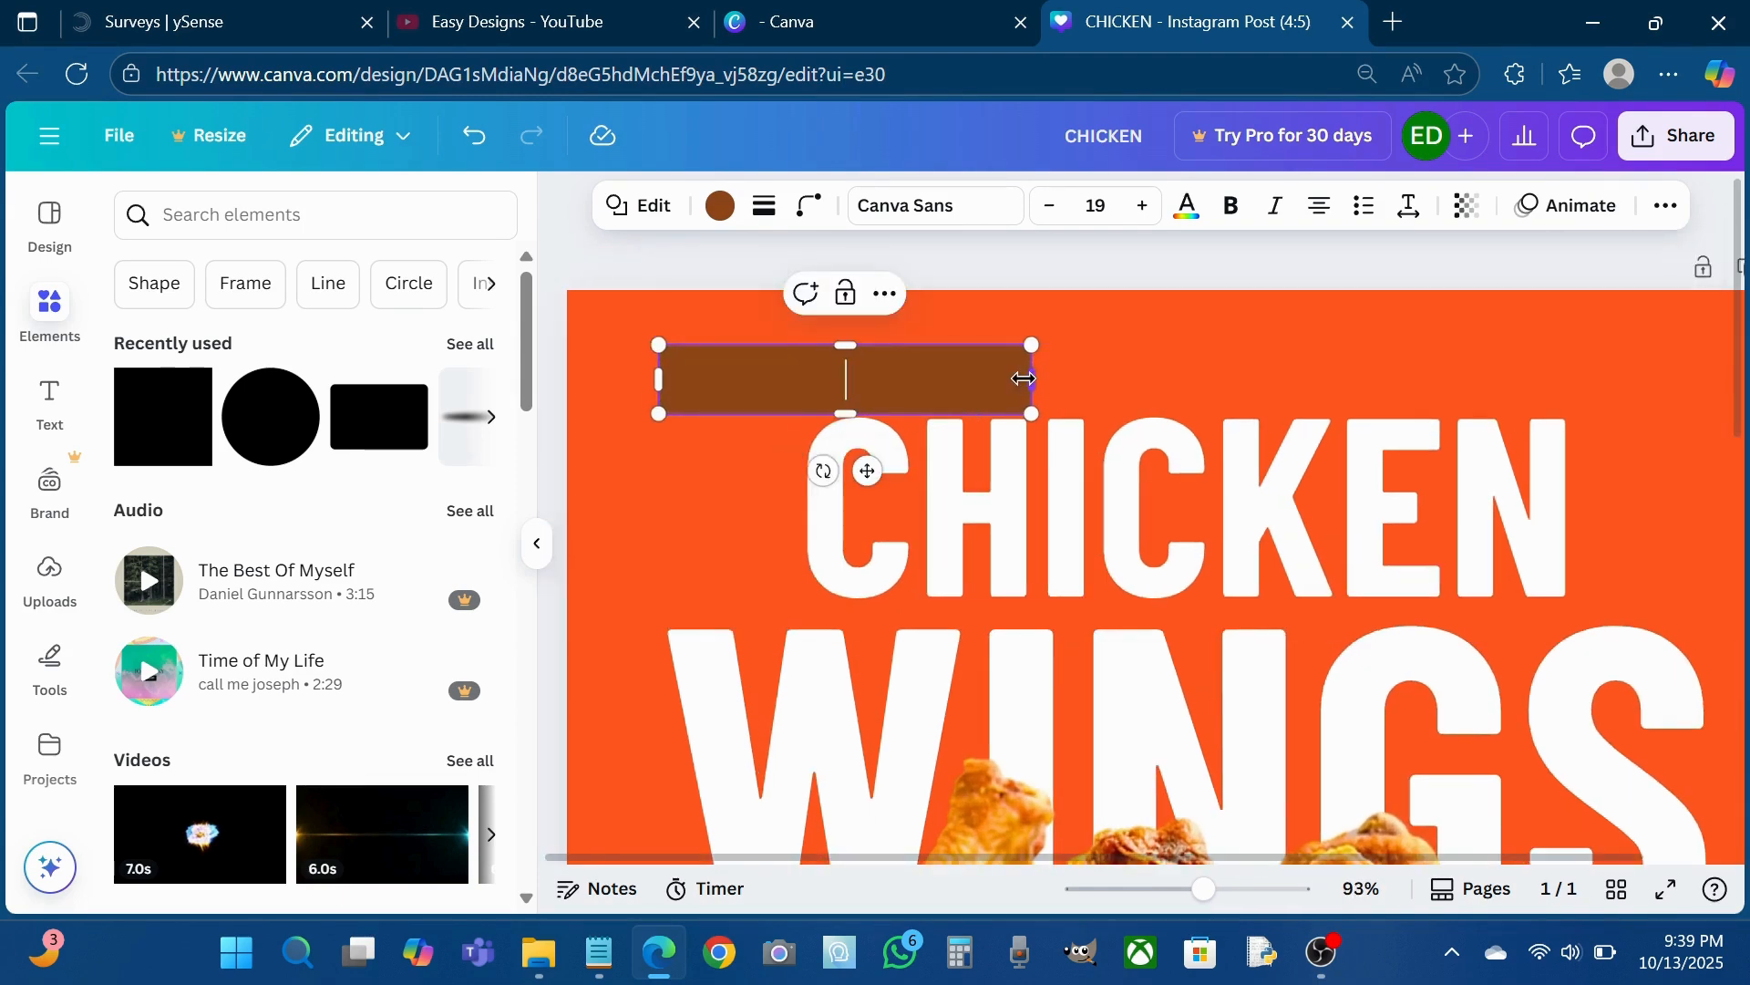
pyautogui.moveTo(1025, 379); pyautogui.dragTo(937, 378)
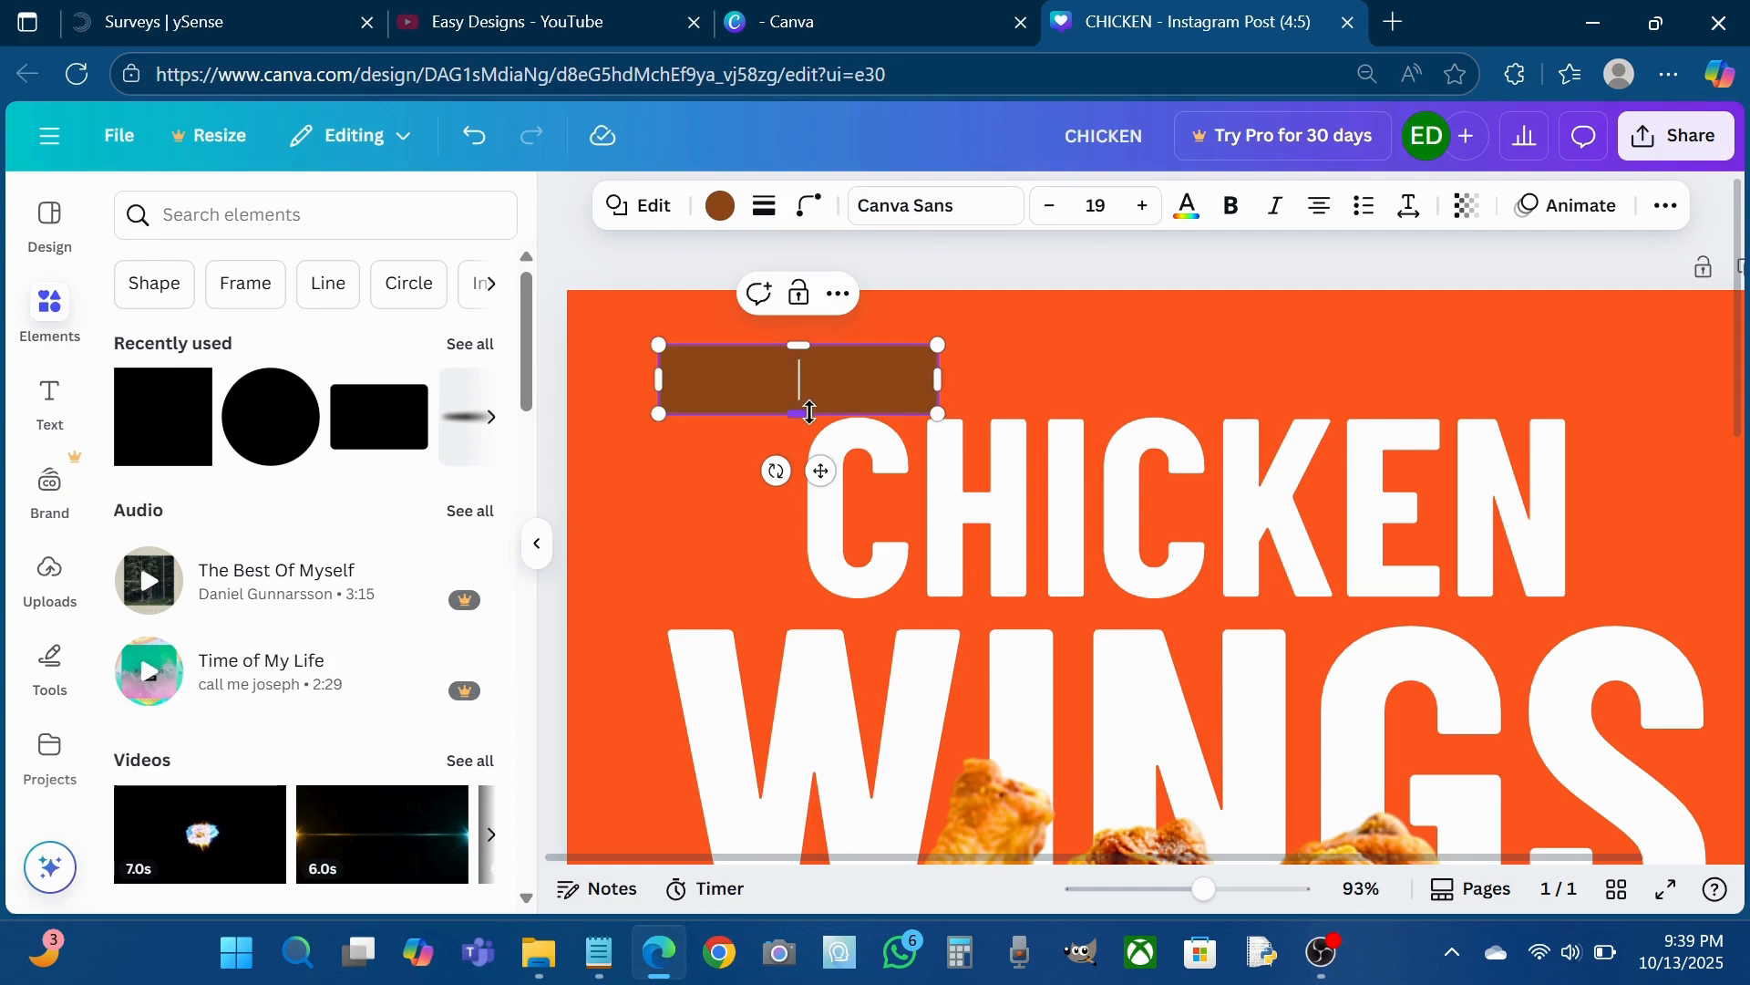
pyautogui.moveTo(809, 412); pyautogui.dragTo(812, 402)
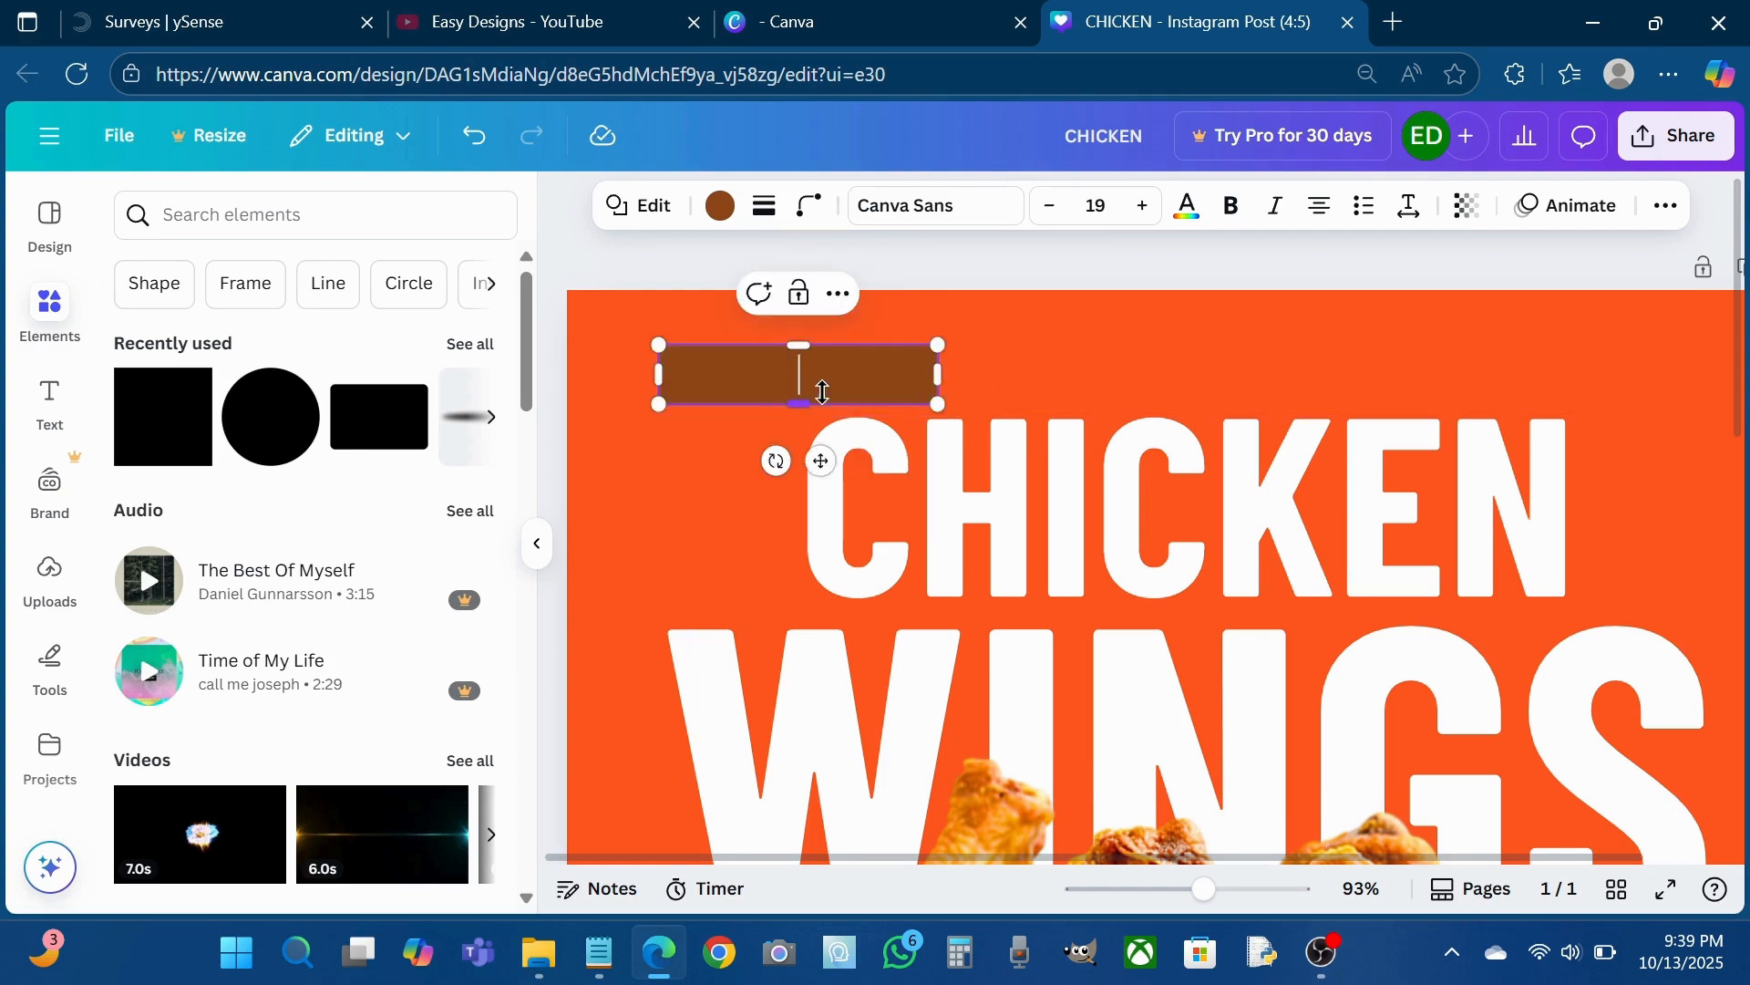
# - Nudge the bar slightly upward and colour it black
pyautogui.click(910, 314)
pyautogui.click(853, 377)
pyautogui.press('Up')
pyautogui.press('Up')
pyautogui.press('Up')
pyautogui.press('Up')
pyautogui.press('Up')
pyautogui.press('Up')
pyautogui.press('Up')
pyautogui.press('Up')
pyautogui.press('Up')
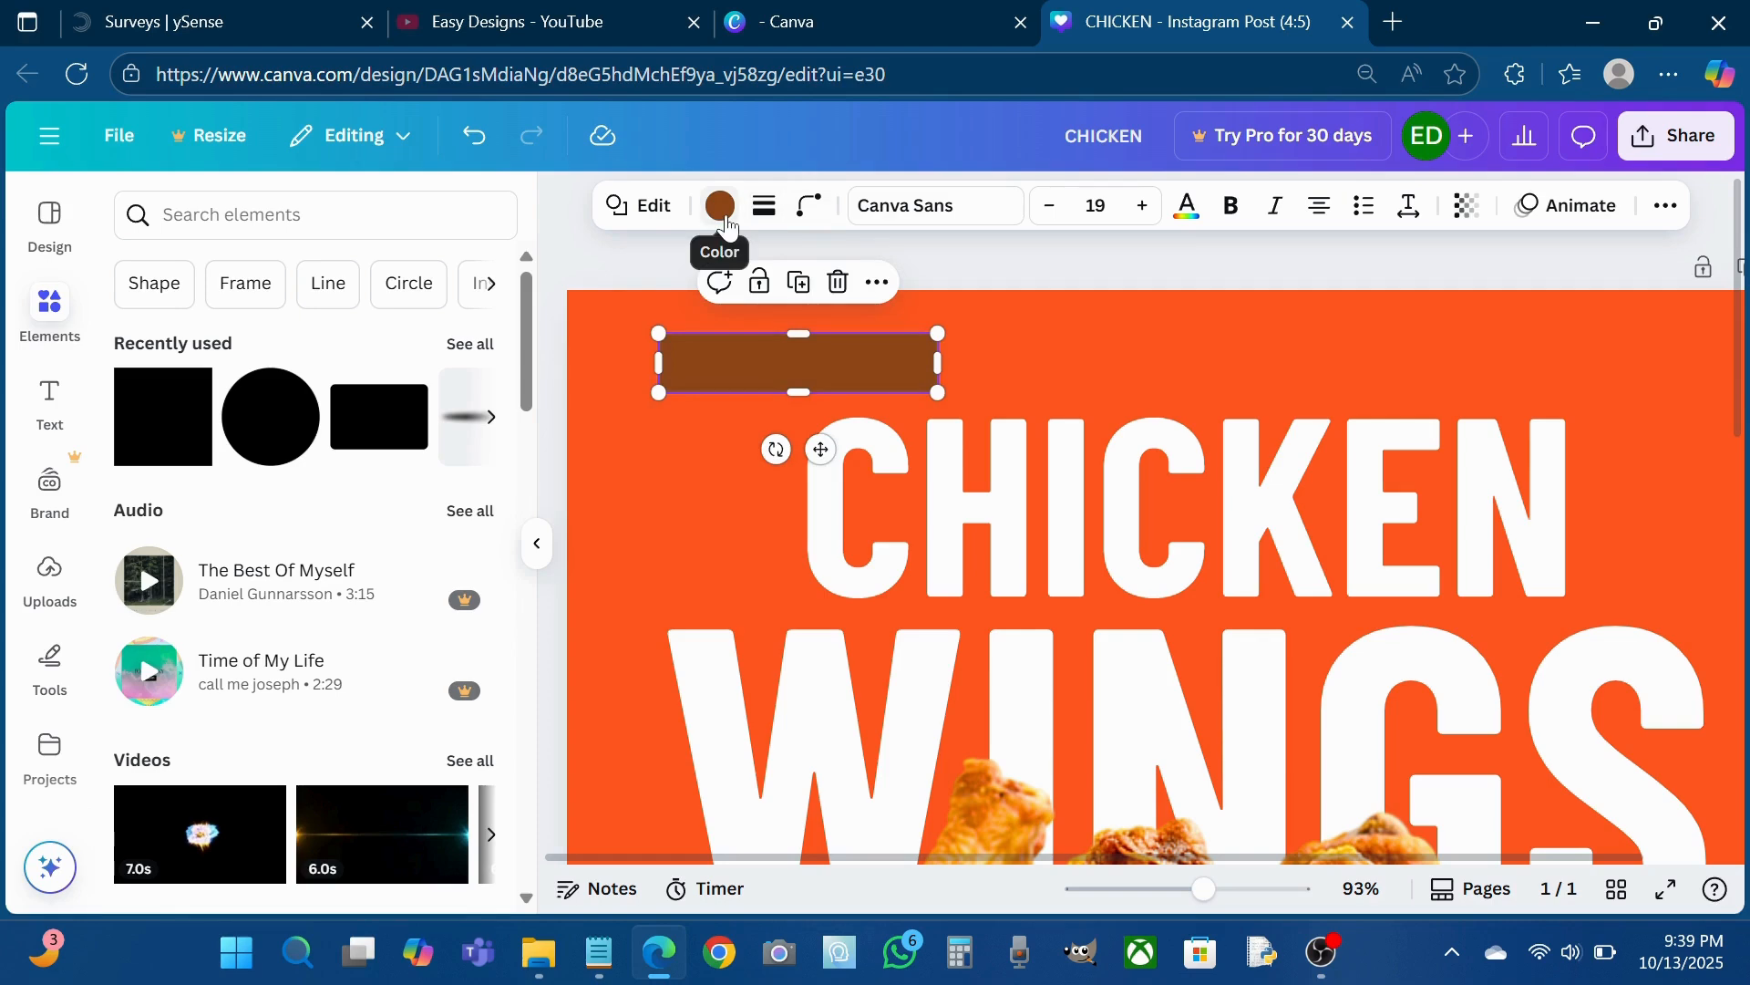
pyautogui.click(726, 222)
pyautogui.click(250, 386)
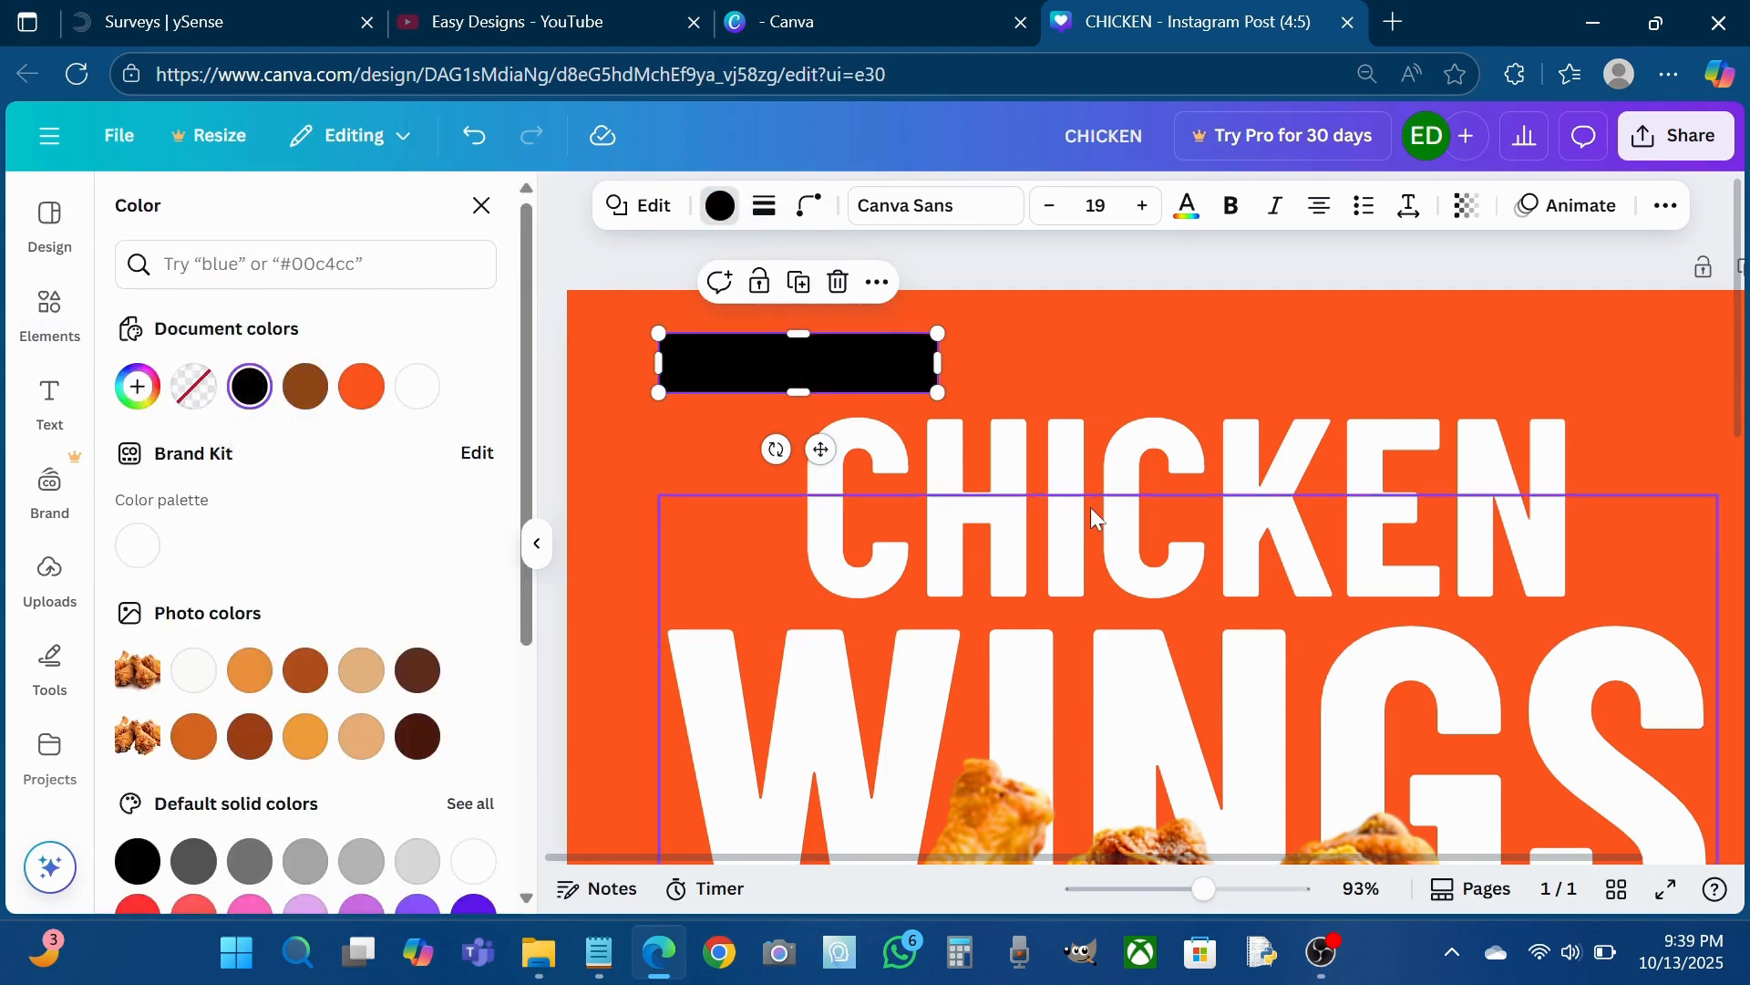
# - Duplicate the "CHICKEN" heading, shrink the copy to font size 36.3 and place it on the black bar
pyautogui.click(1113, 448)
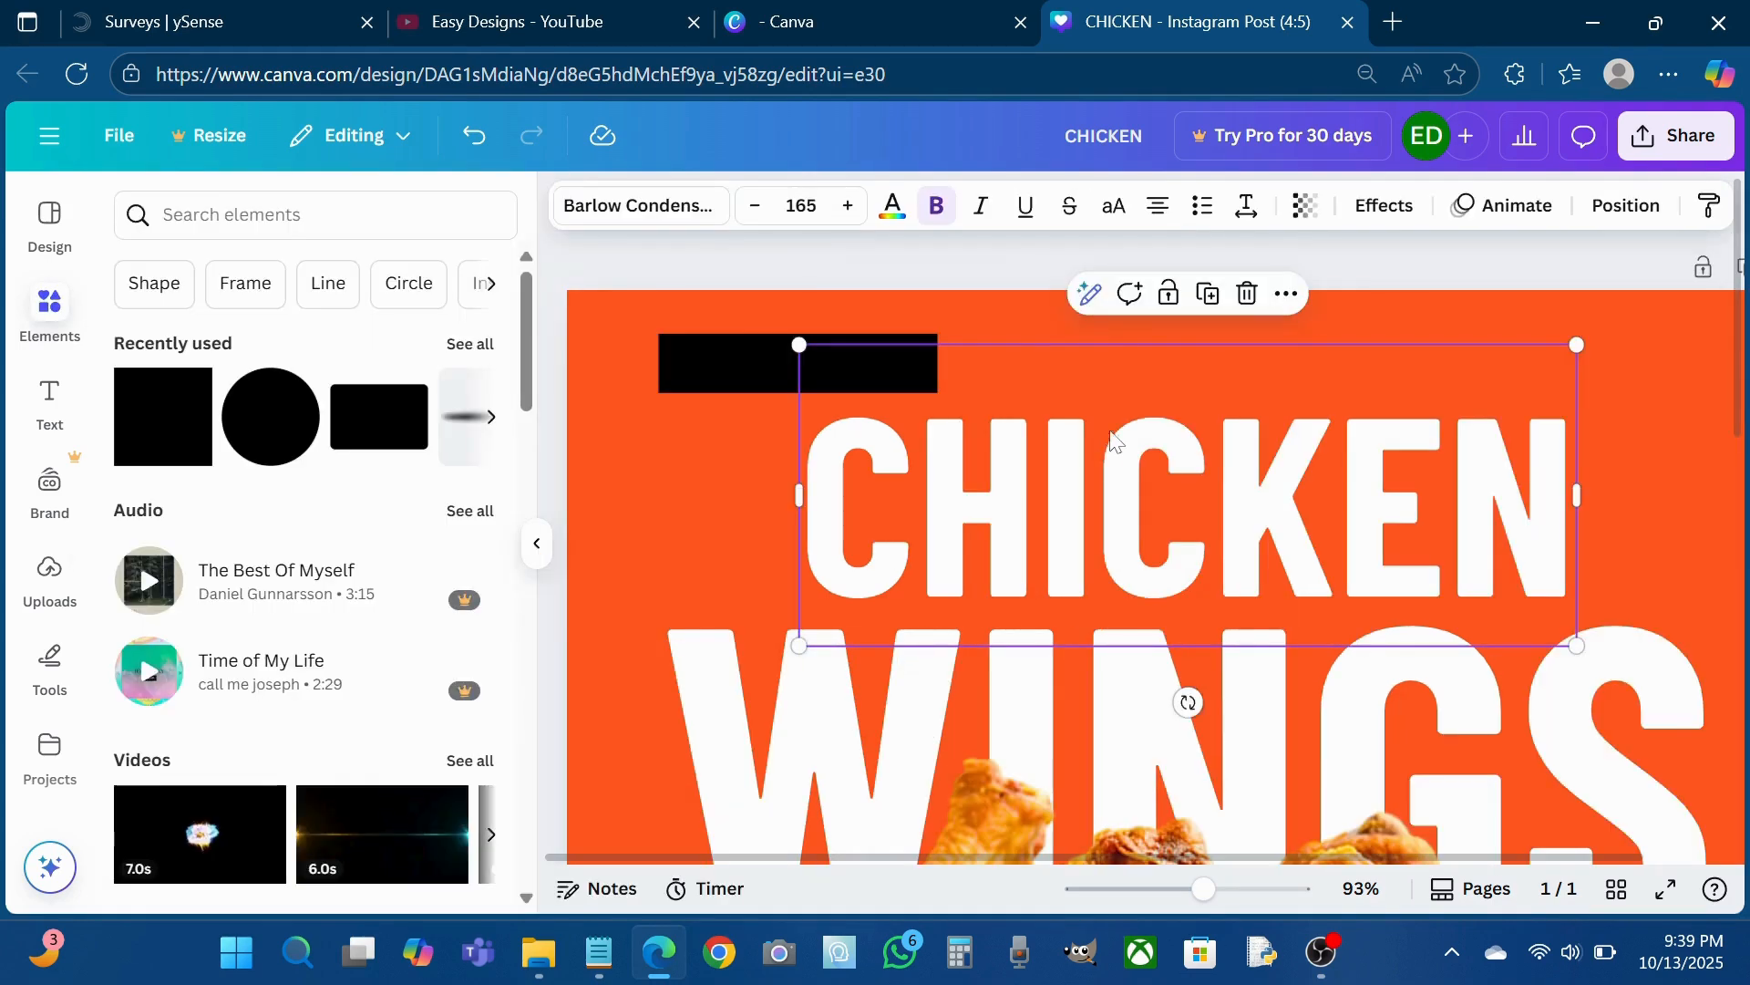
pyautogui.click(1209, 296)
pyautogui.moveTo(898, 636); pyautogui.dragTo(1428, 432)
pyautogui.moveTo(1534, 418); pyautogui.dragTo(821, 383)
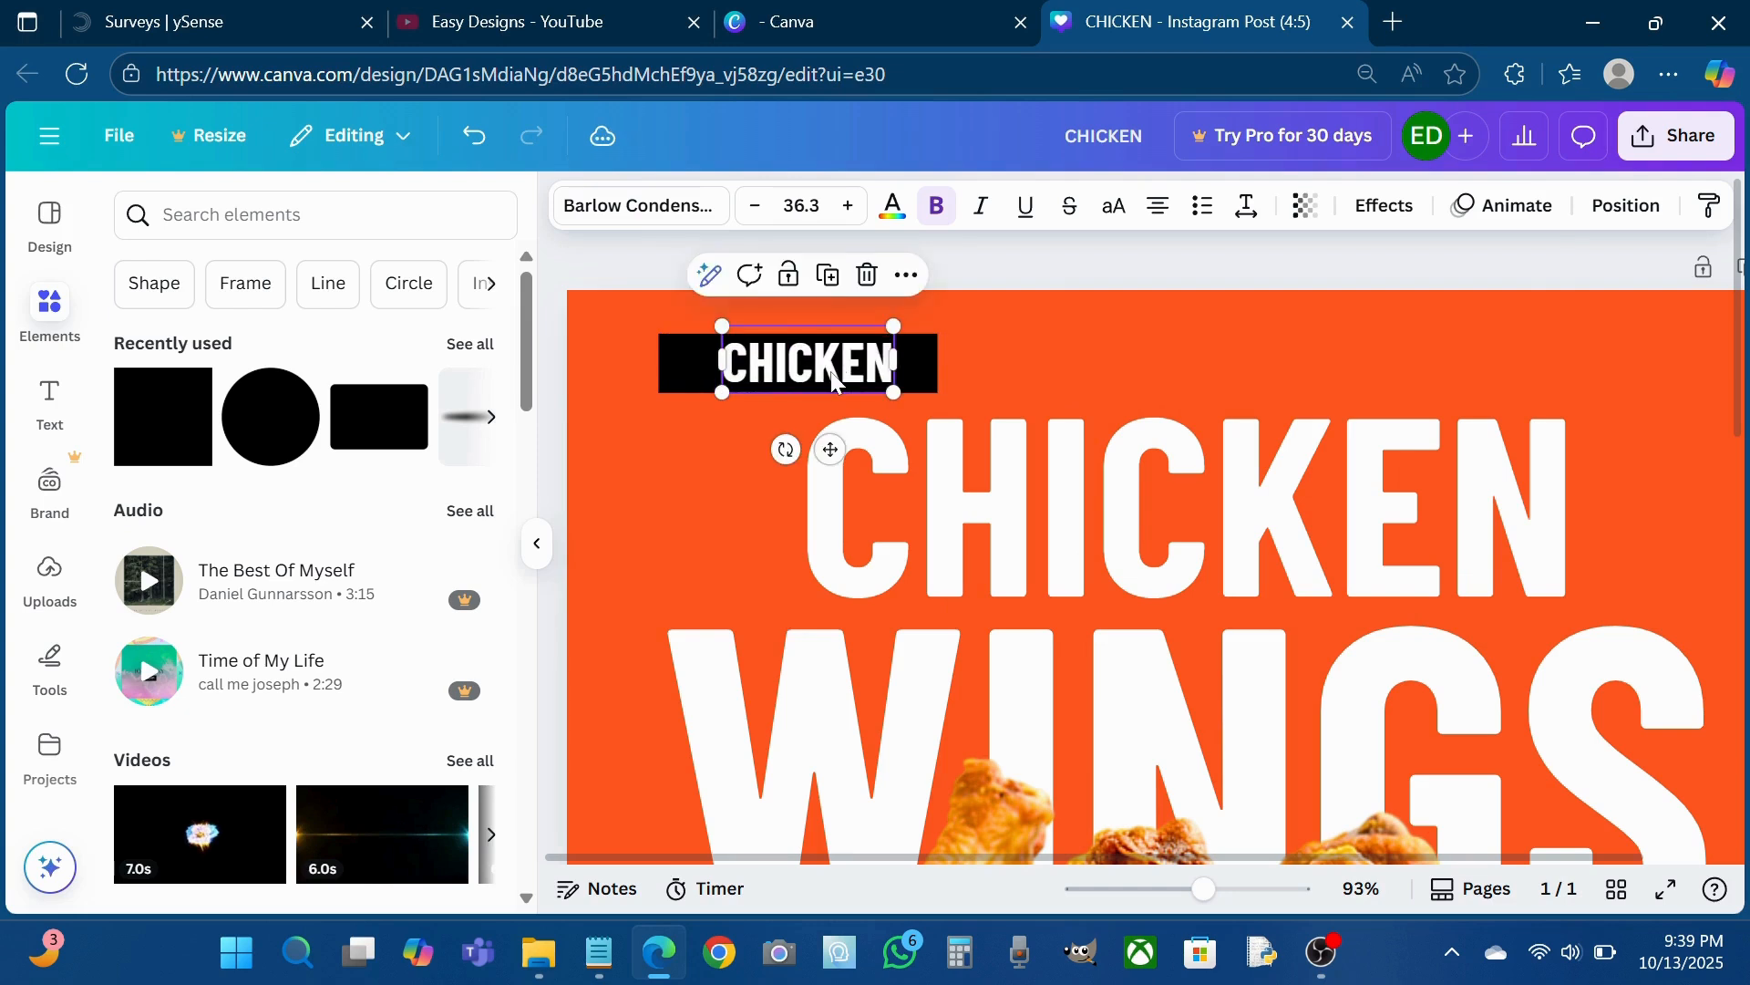
# - Change the small text on the black bar to "SPECIAL" and centre it within the bar
pyautogui.doubleClick(816, 364)
pyautogui.write('SPECIAL')
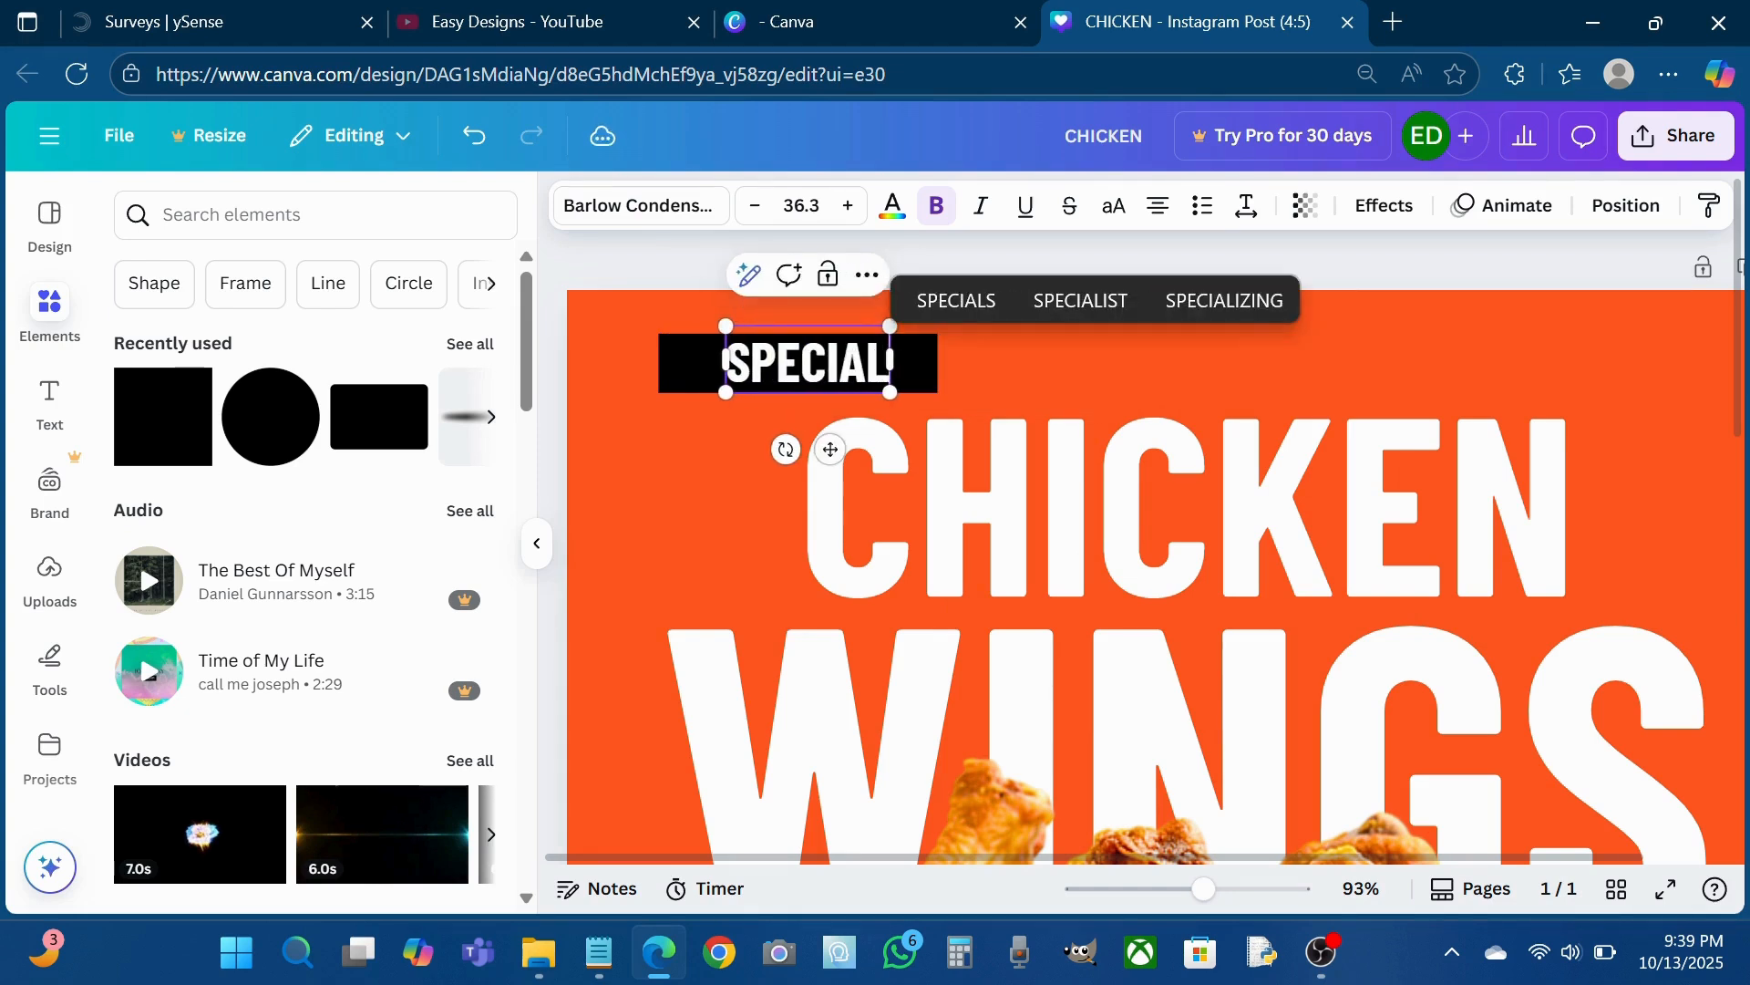
pyautogui.click(632, 379)
pyautogui.click(771, 371)
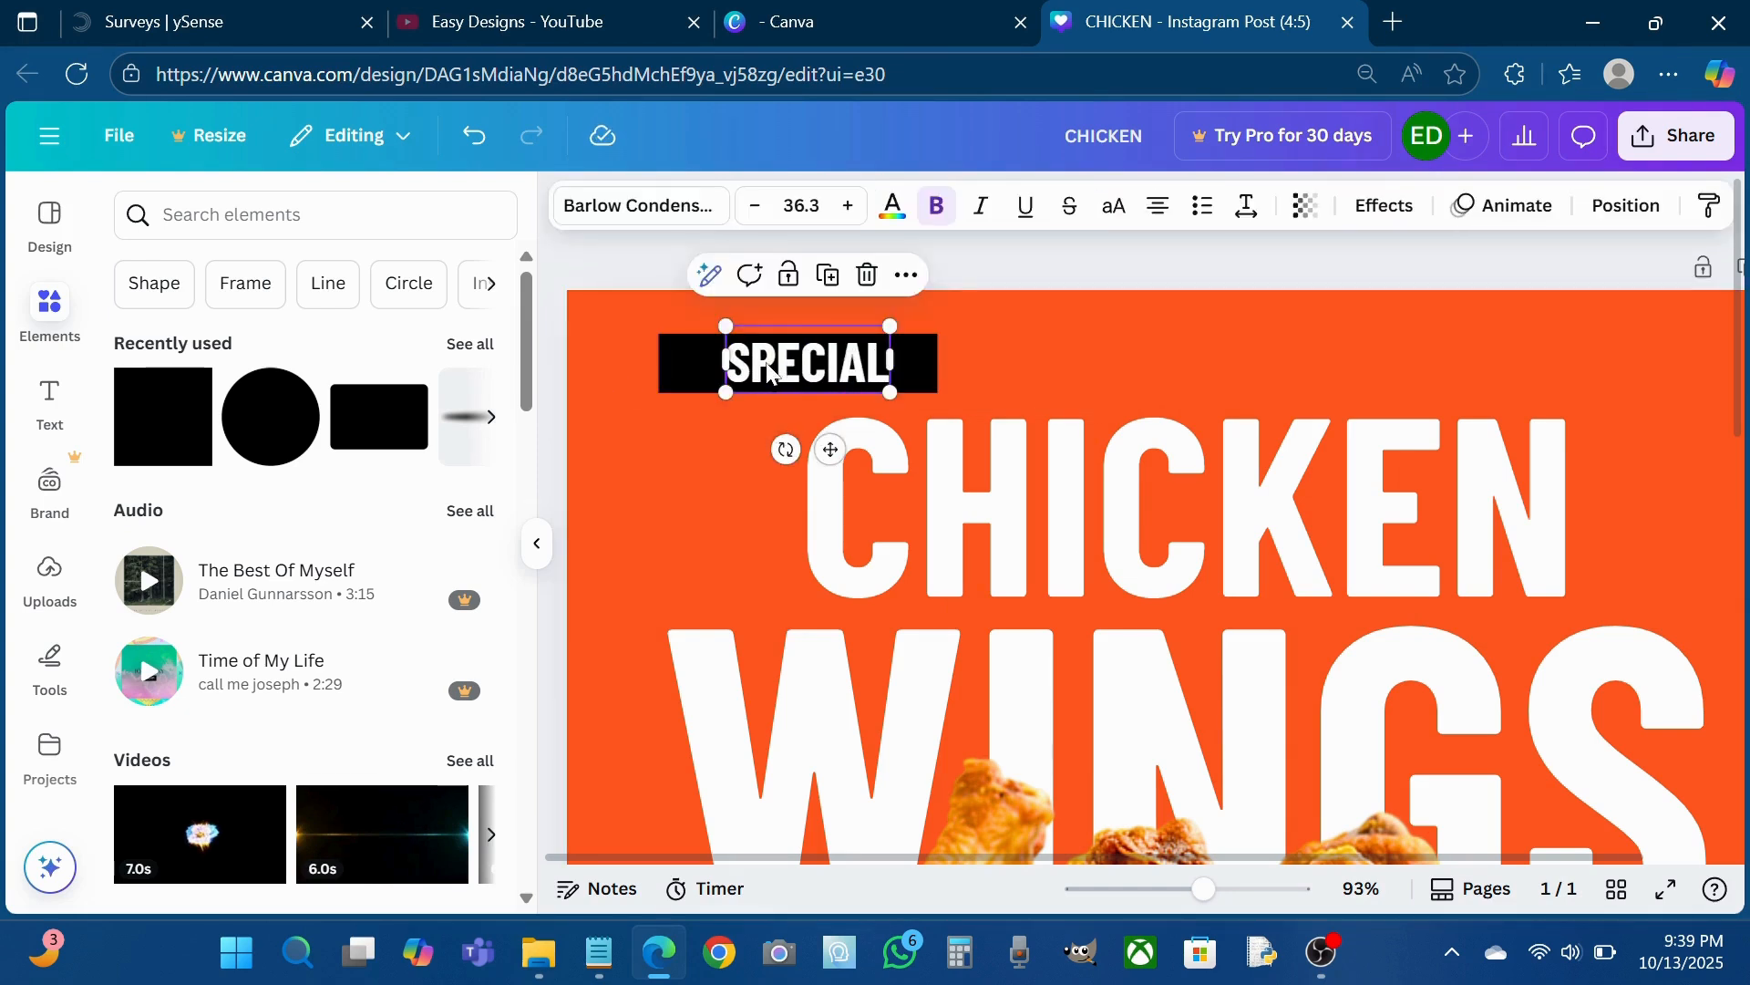
pyautogui.click(620, 347)
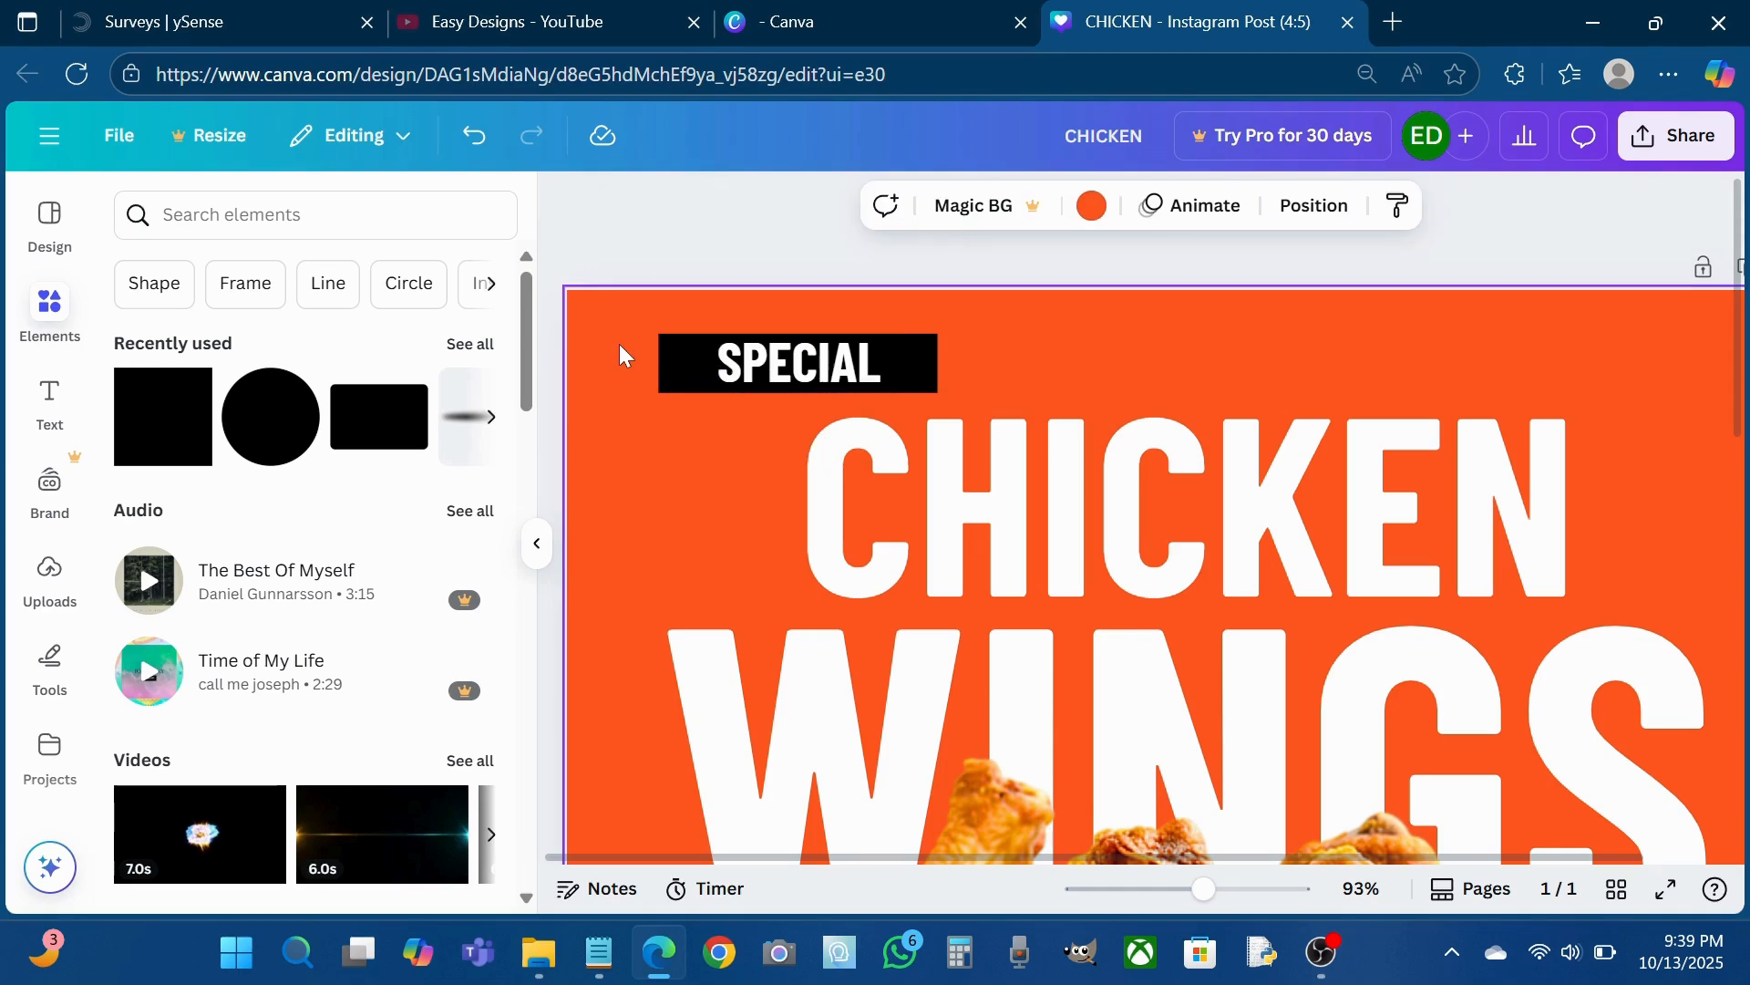
pyautogui.hotkey('ctrl', '-')
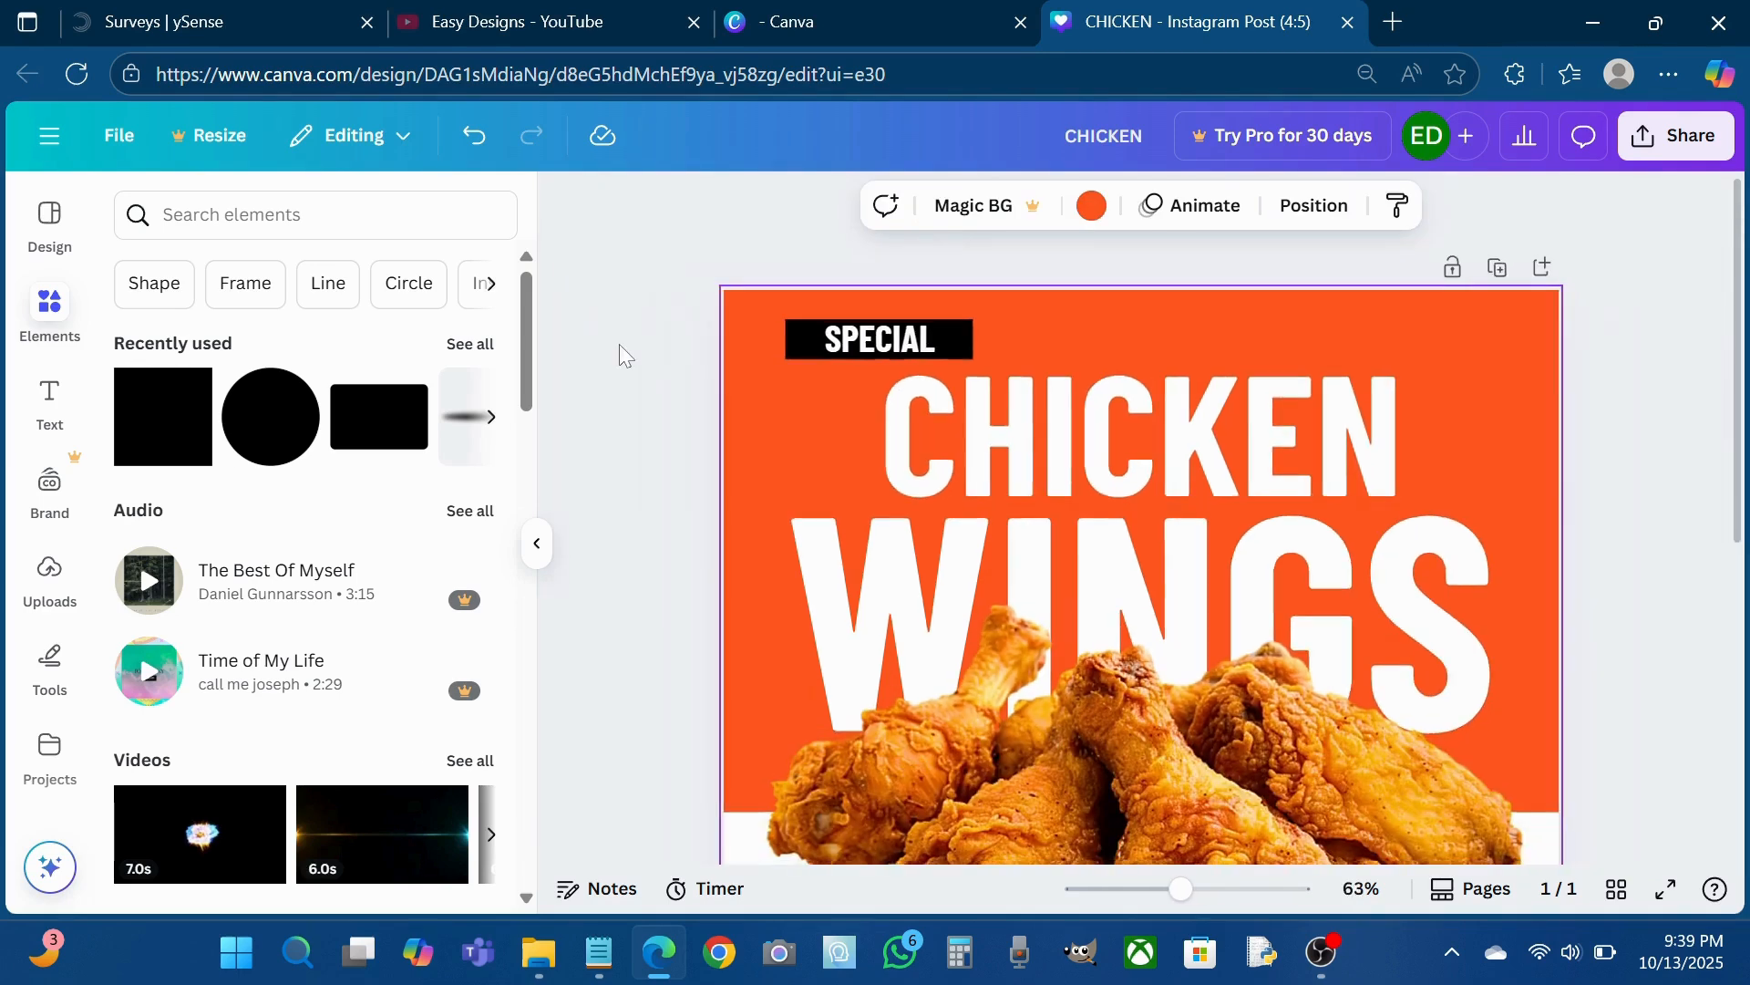
# - Duplicate the "SPECIAL" text, place the copy above the end of the "CHICKEN" heading and change it to "Viral"
pyautogui.click(889, 341)
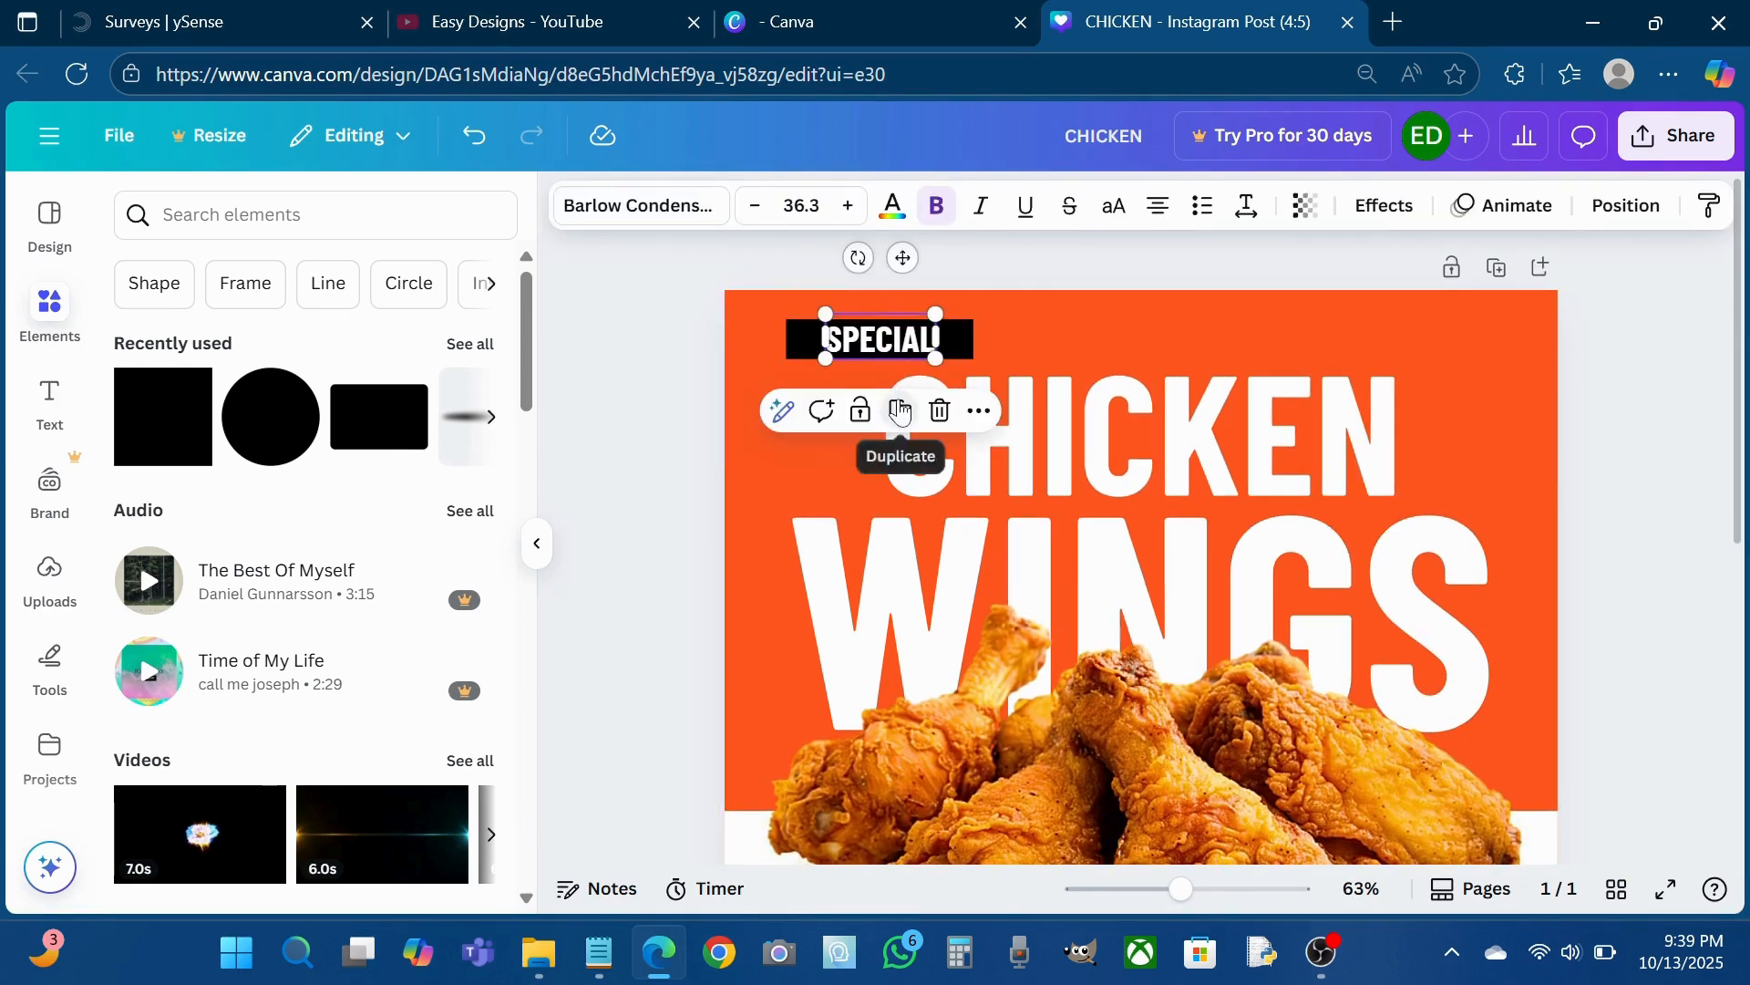
pyautogui.click(899, 407)
pyautogui.moveTo(901, 335); pyautogui.dragTo(1286, 327)
pyautogui.doubleClick(1287, 328)
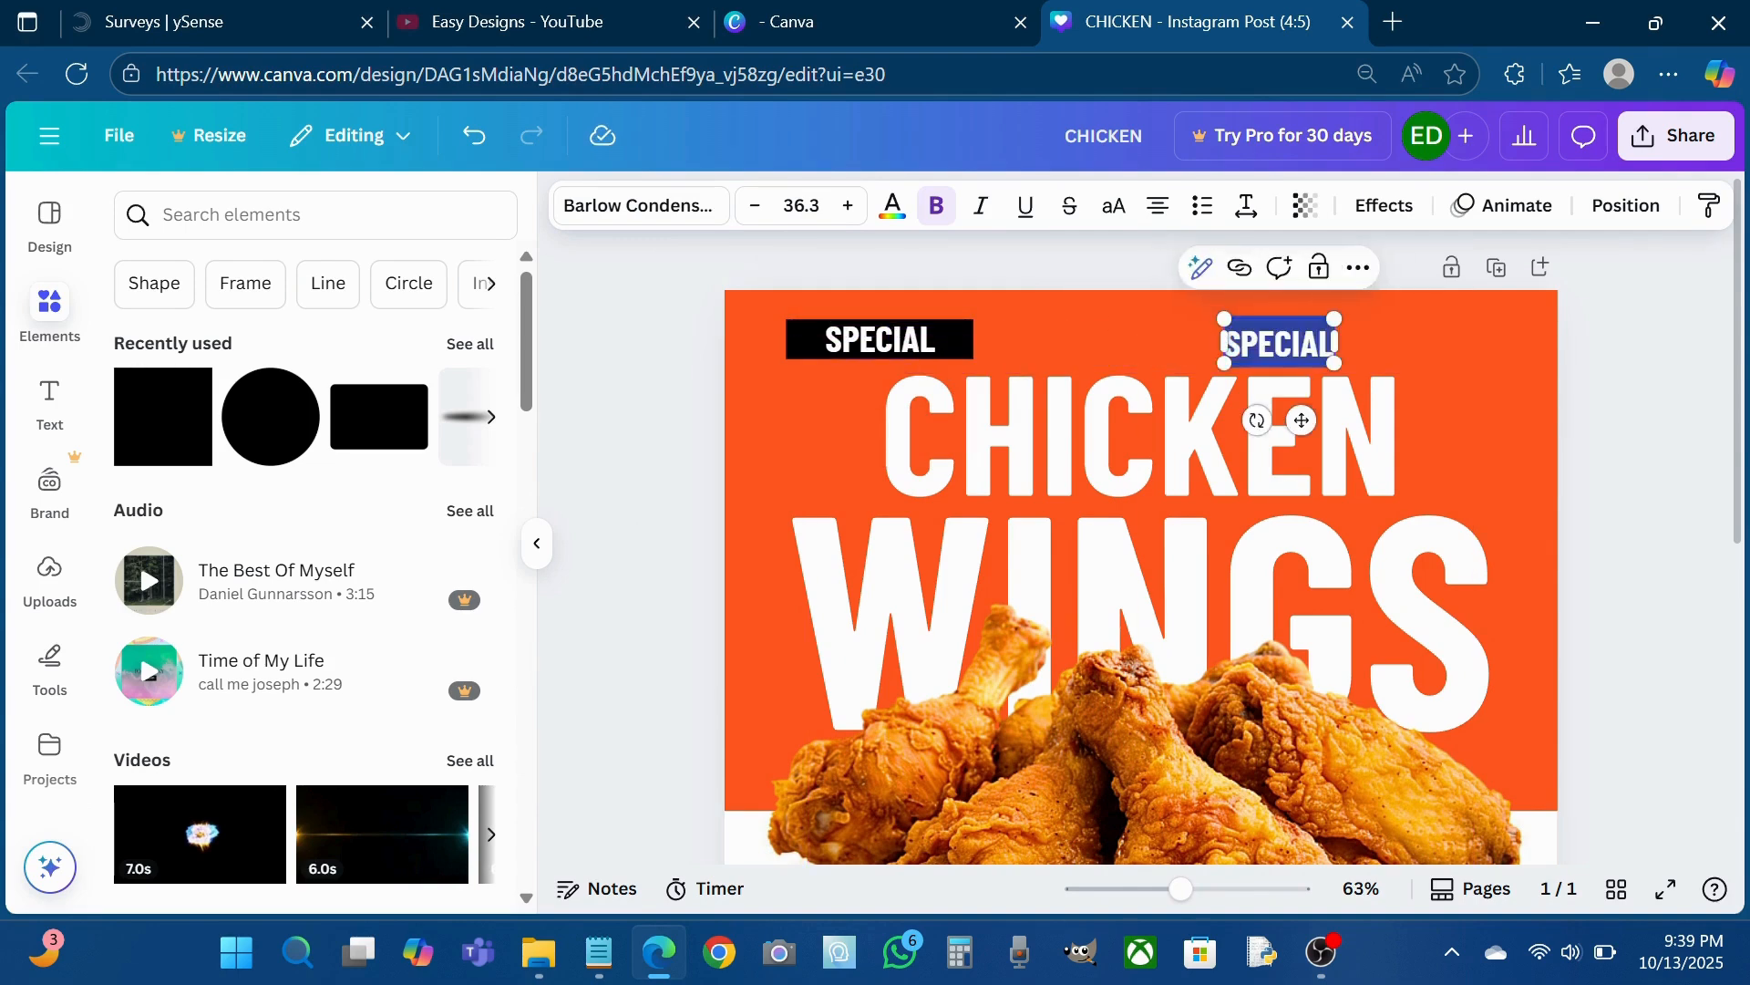
pyautogui.write('Viral')
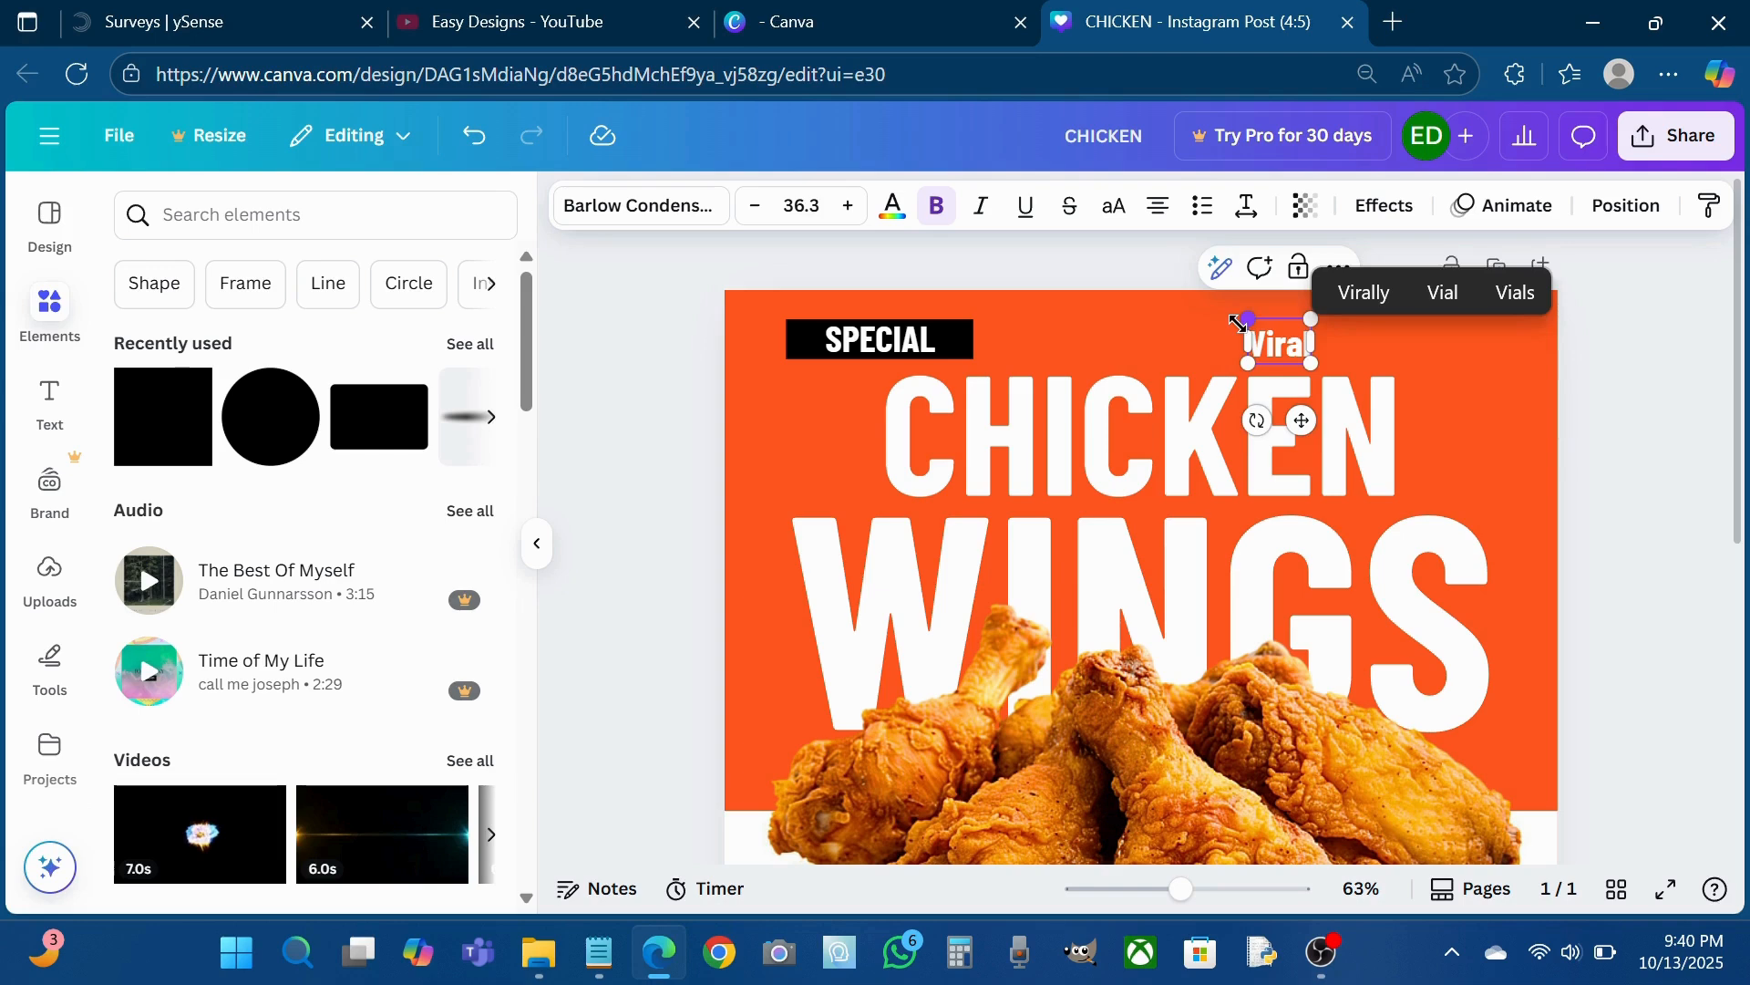
# - Enlarge the "Viral" text to font size 56 and set its font to Alex Brush
pyautogui.moveTo(1237, 323); pyautogui.dragTo(1213, 295)
pyautogui.click(690, 206)
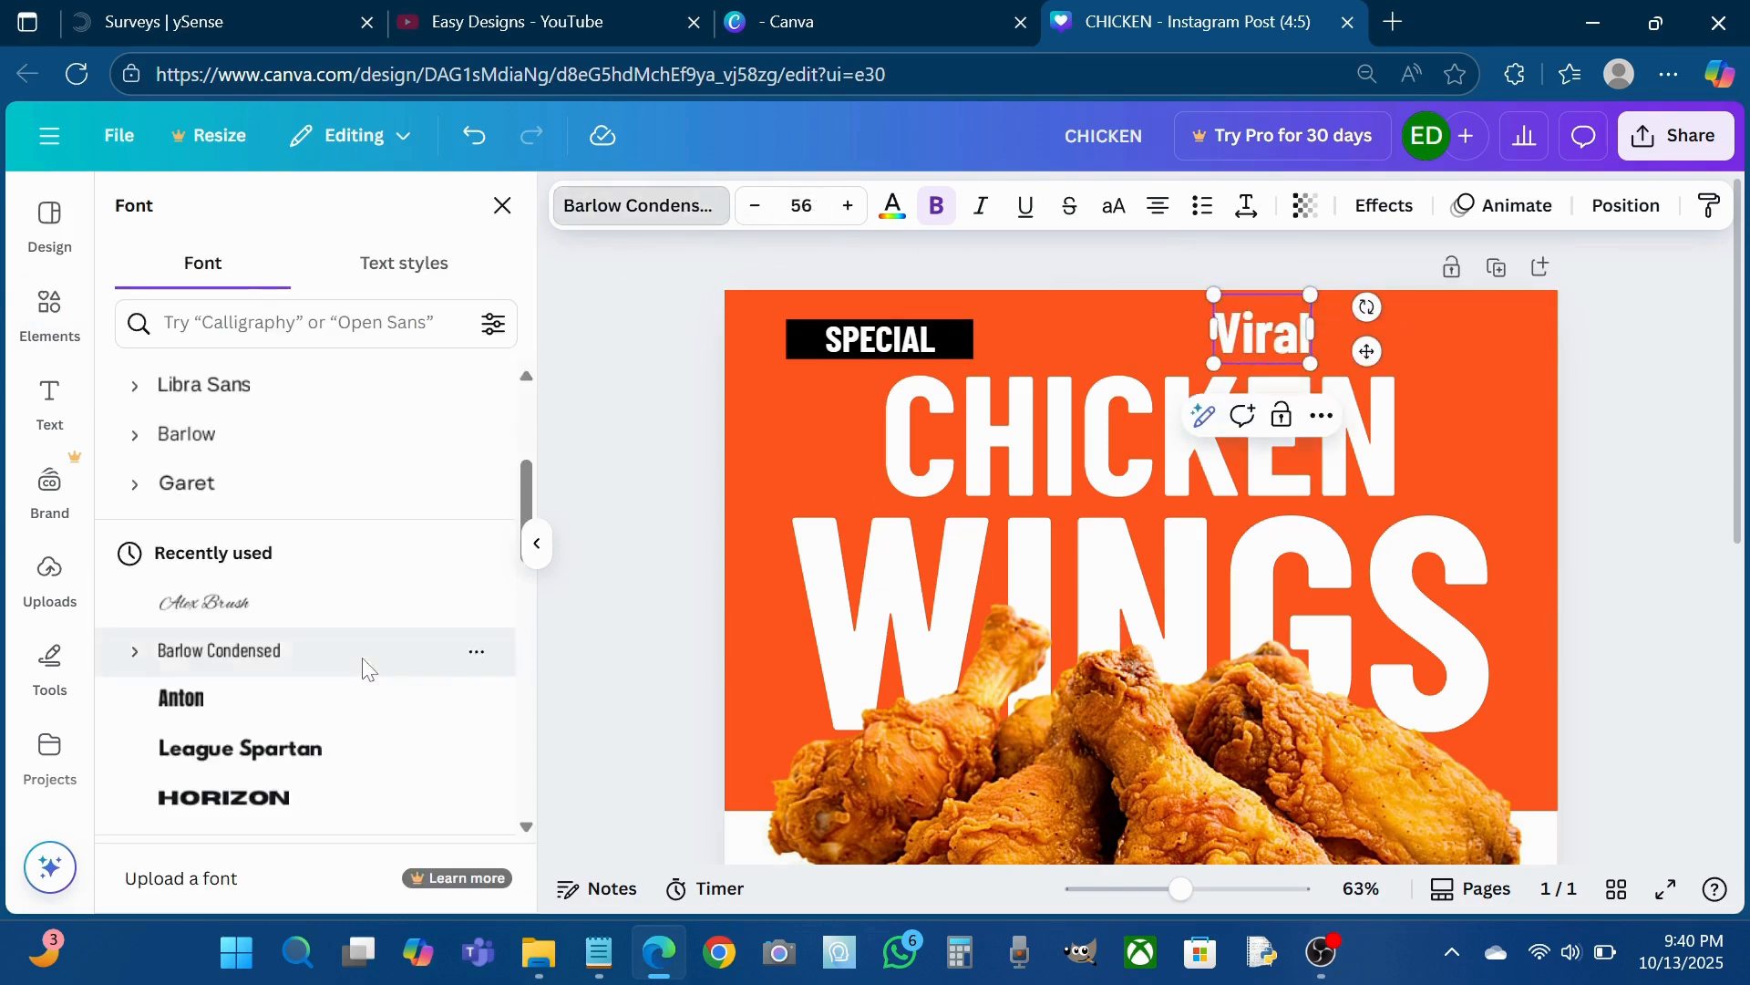
pyautogui.click(273, 704)
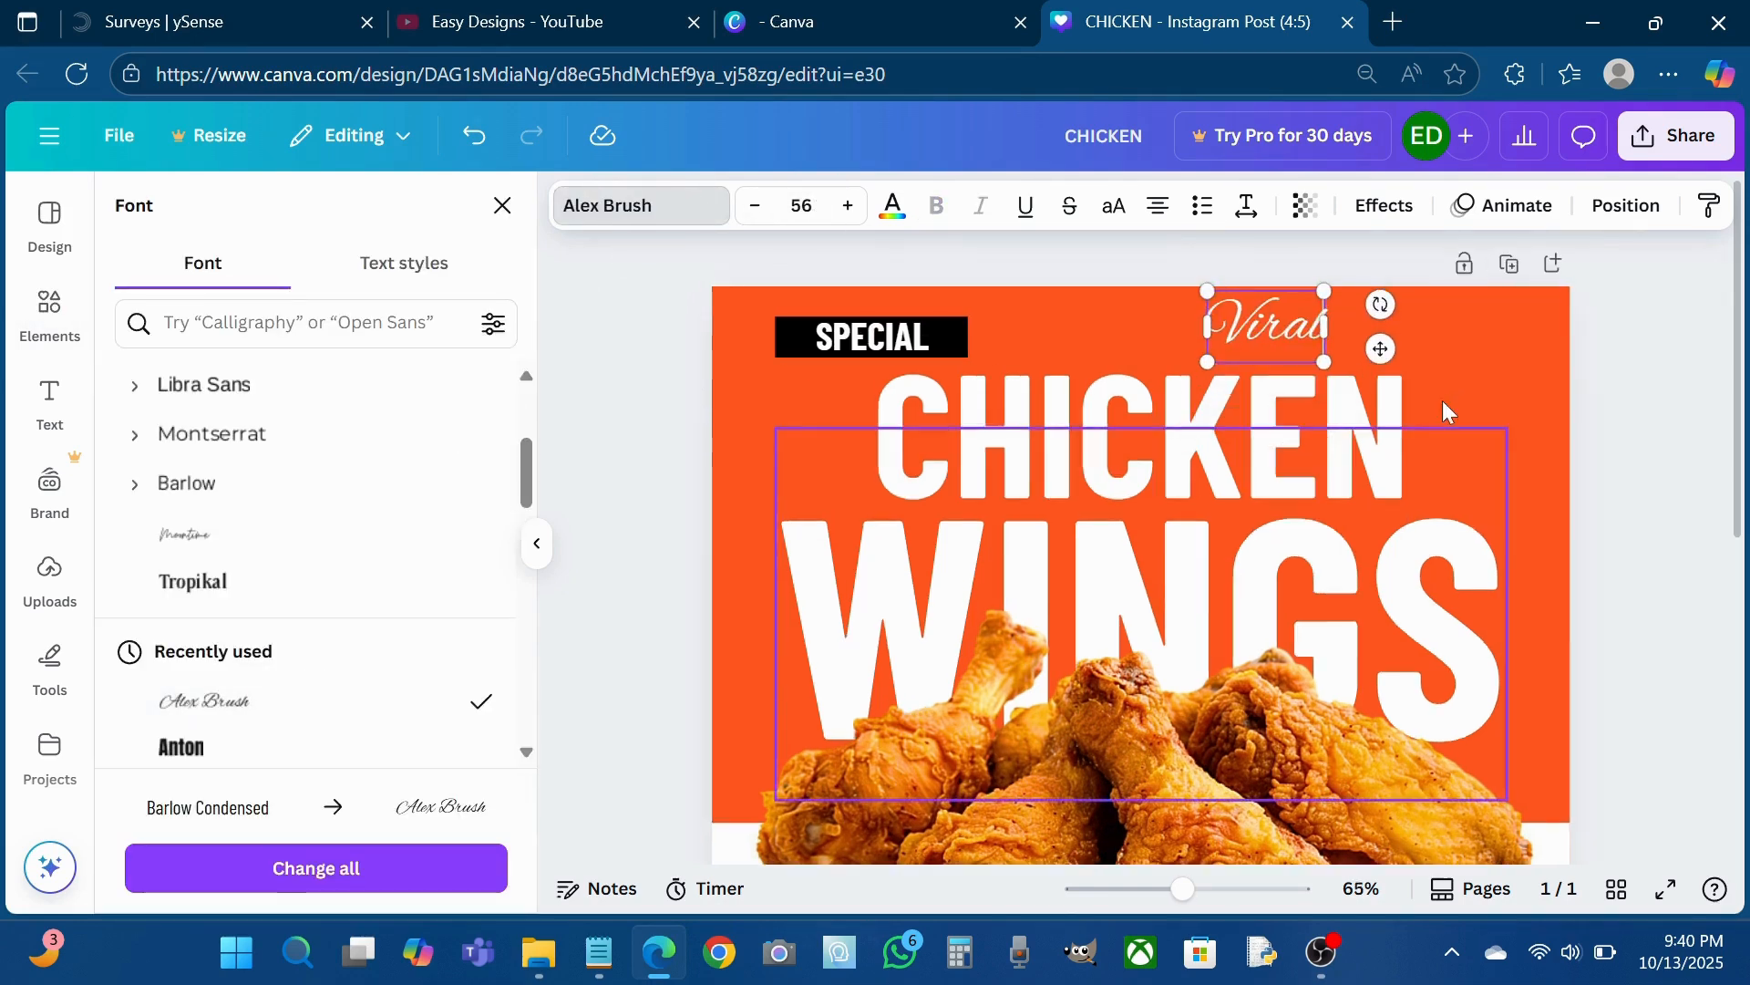
# - Enlarge "Viral" to font size 73.6 and align it just above the last letters of "CHICKEN"
pyautogui.scroll(5, 1442, 402)
pyautogui.click(1530, 344)
pyautogui.hscroll(-4, 1184, 352)
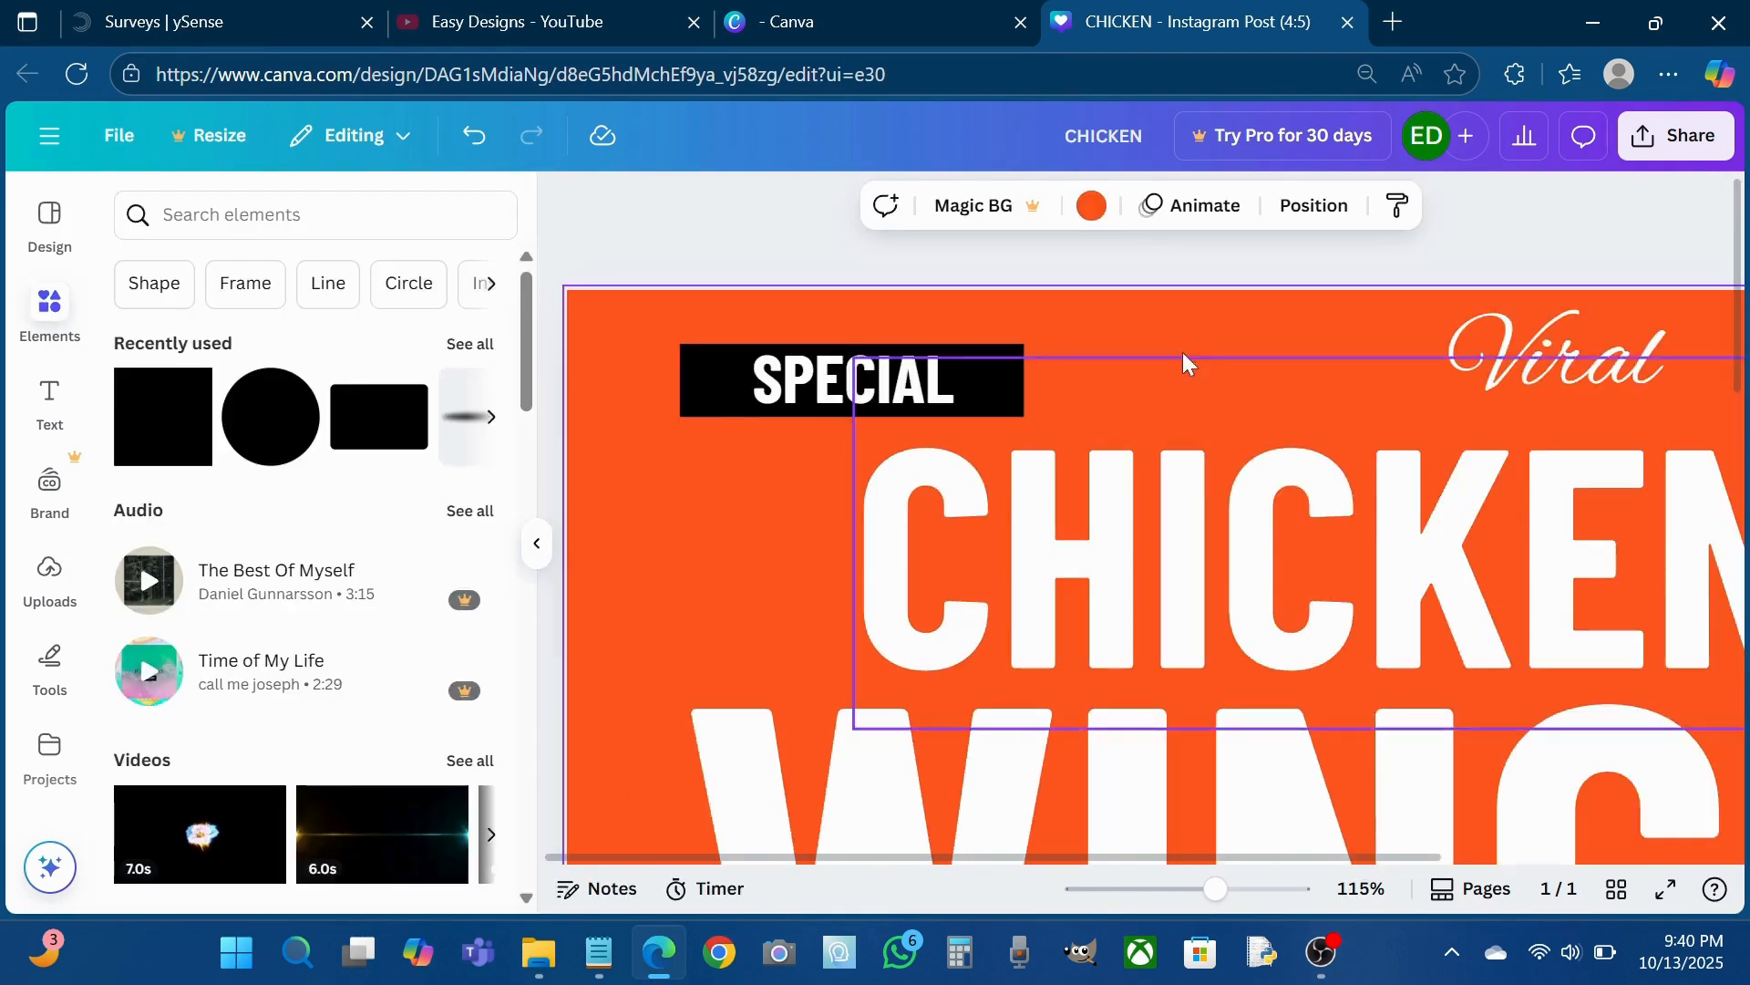
pyautogui.hscroll(5, 1446, 379)
pyautogui.click(1237, 346)
pyautogui.moveTo(1237, 345)
pyautogui.mouseDown()
pyautogui.moveTo(1379, 388)
pyautogui.moveTo(1375, 405)
pyautogui.mouseUp()
pyautogui.moveTo(1201, 353); pyautogui.dragTo(1139, 313)
pyautogui.moveTo(1314, 369); pyautogui.dragTo(1315, 380)
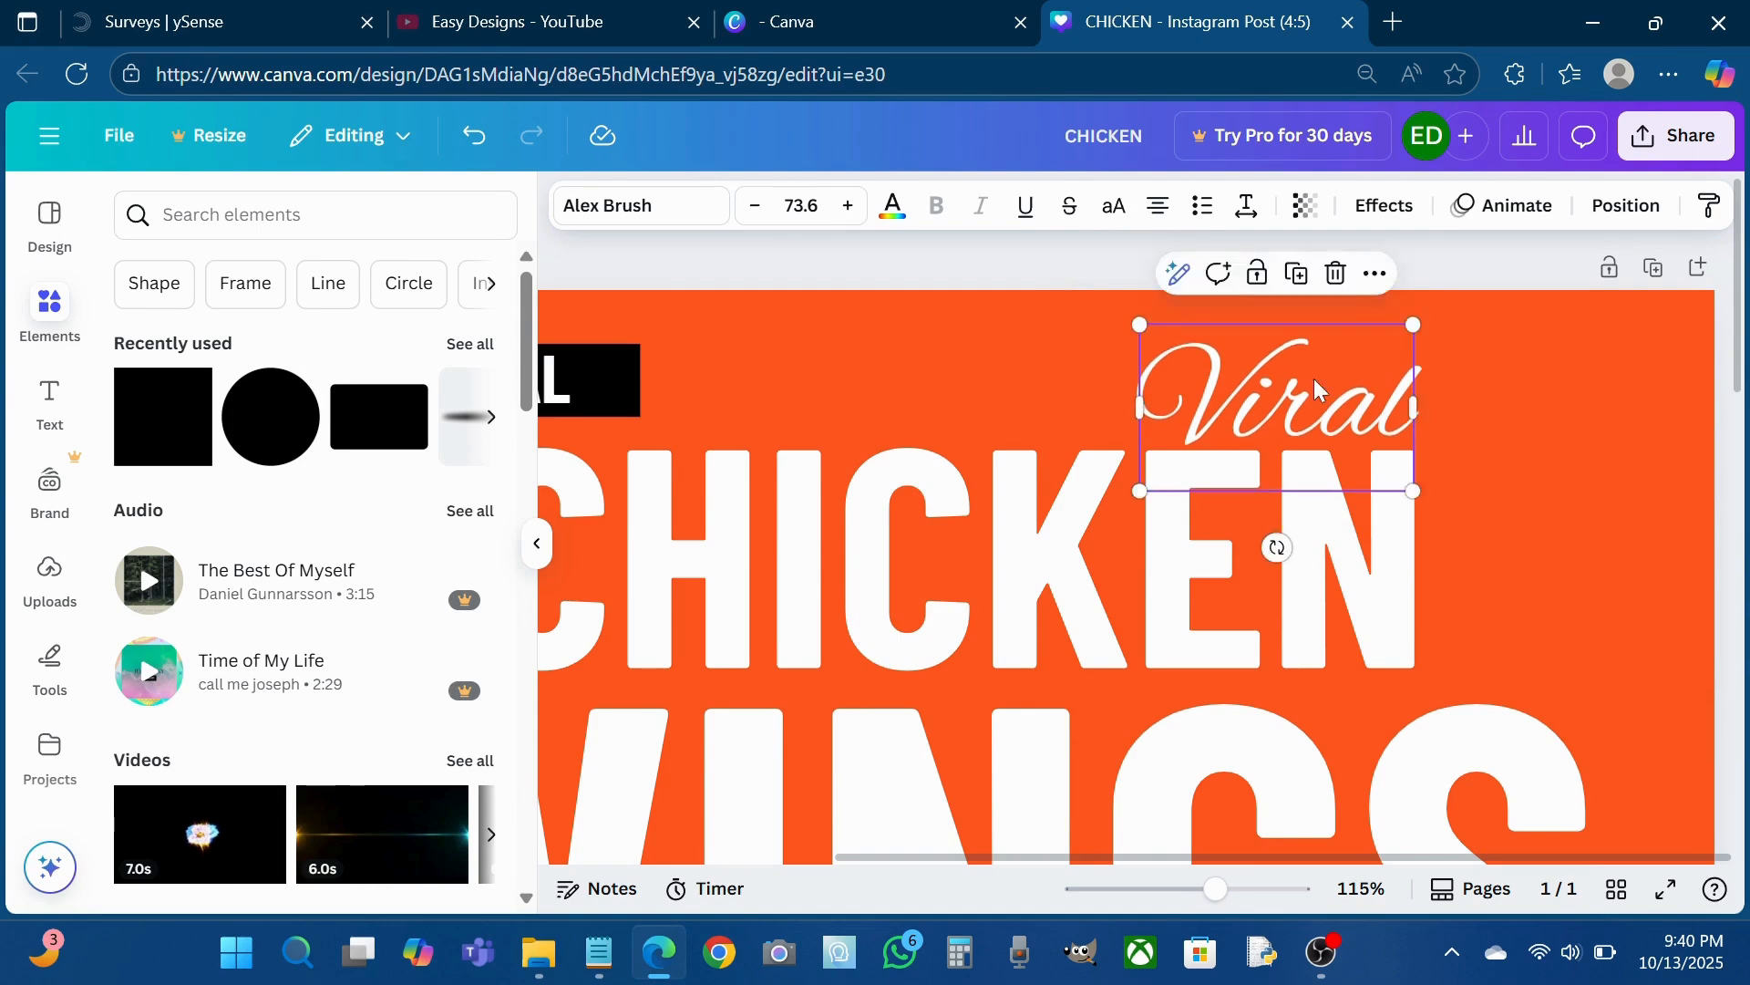
pyautogui.press('Left')
pyautogui.press('Left')
pyautogui.press('Left')
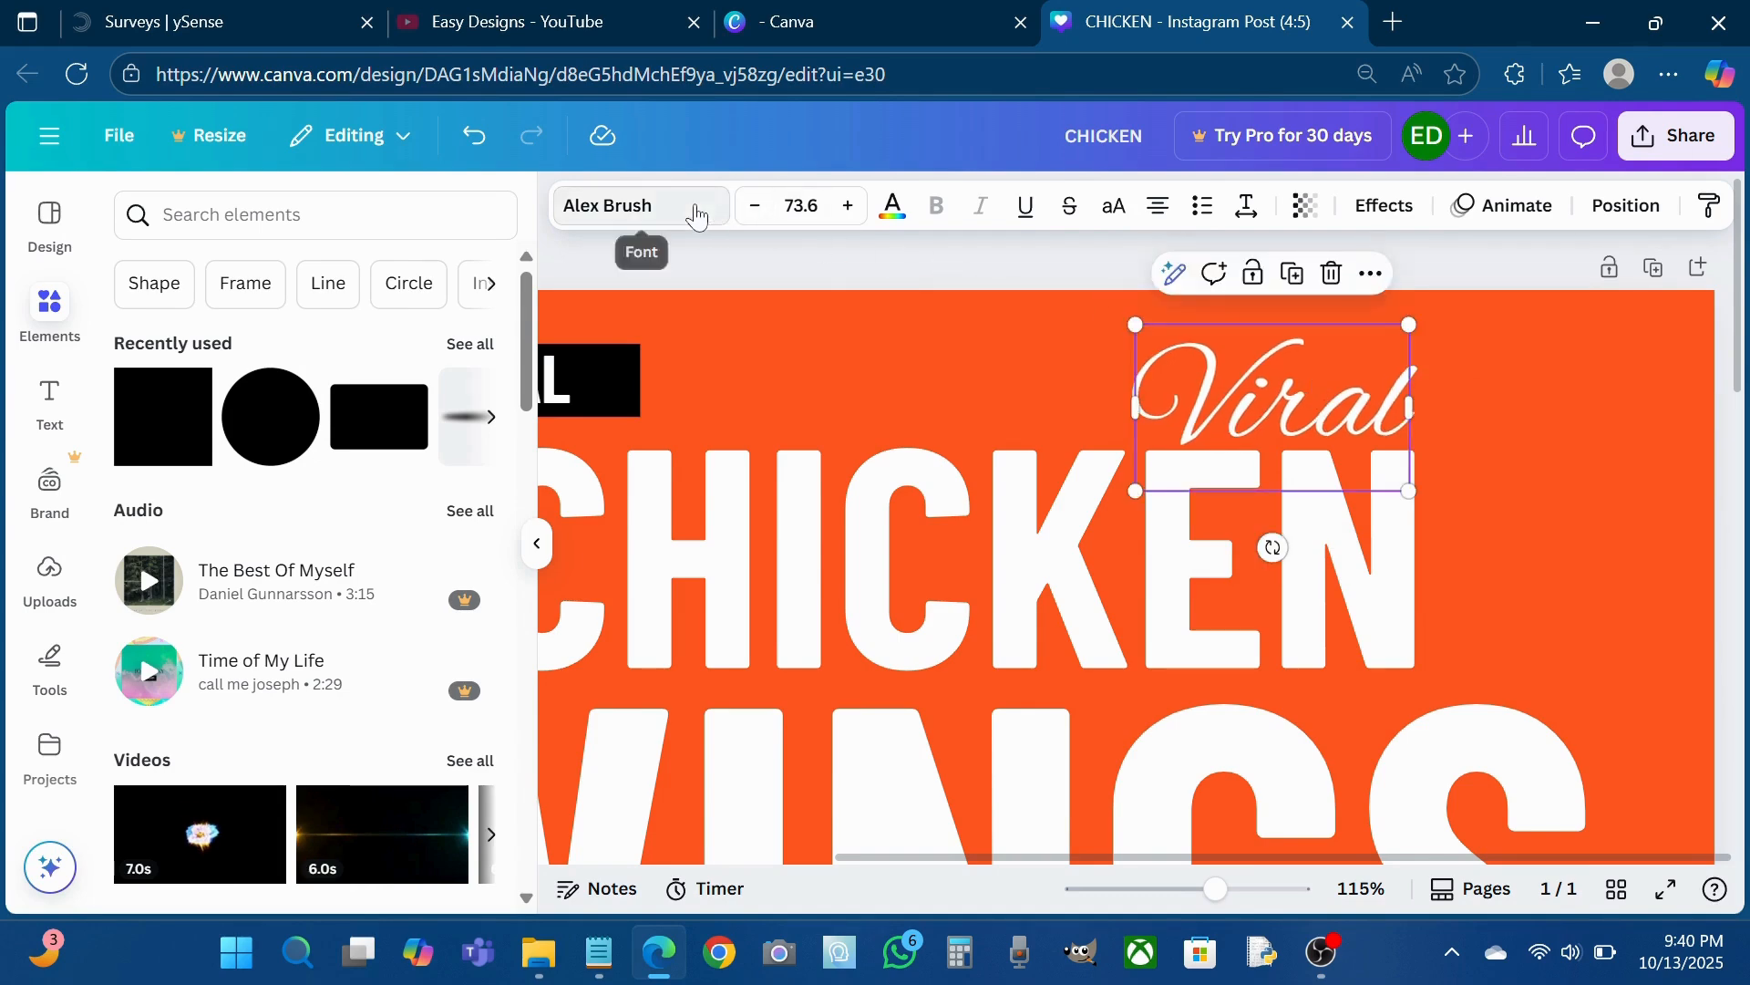
# - Give the "Viral" text a custom yellow colour, #FFD600
pyautogui.click(638, 215)
pyautogui.click(881, 217)
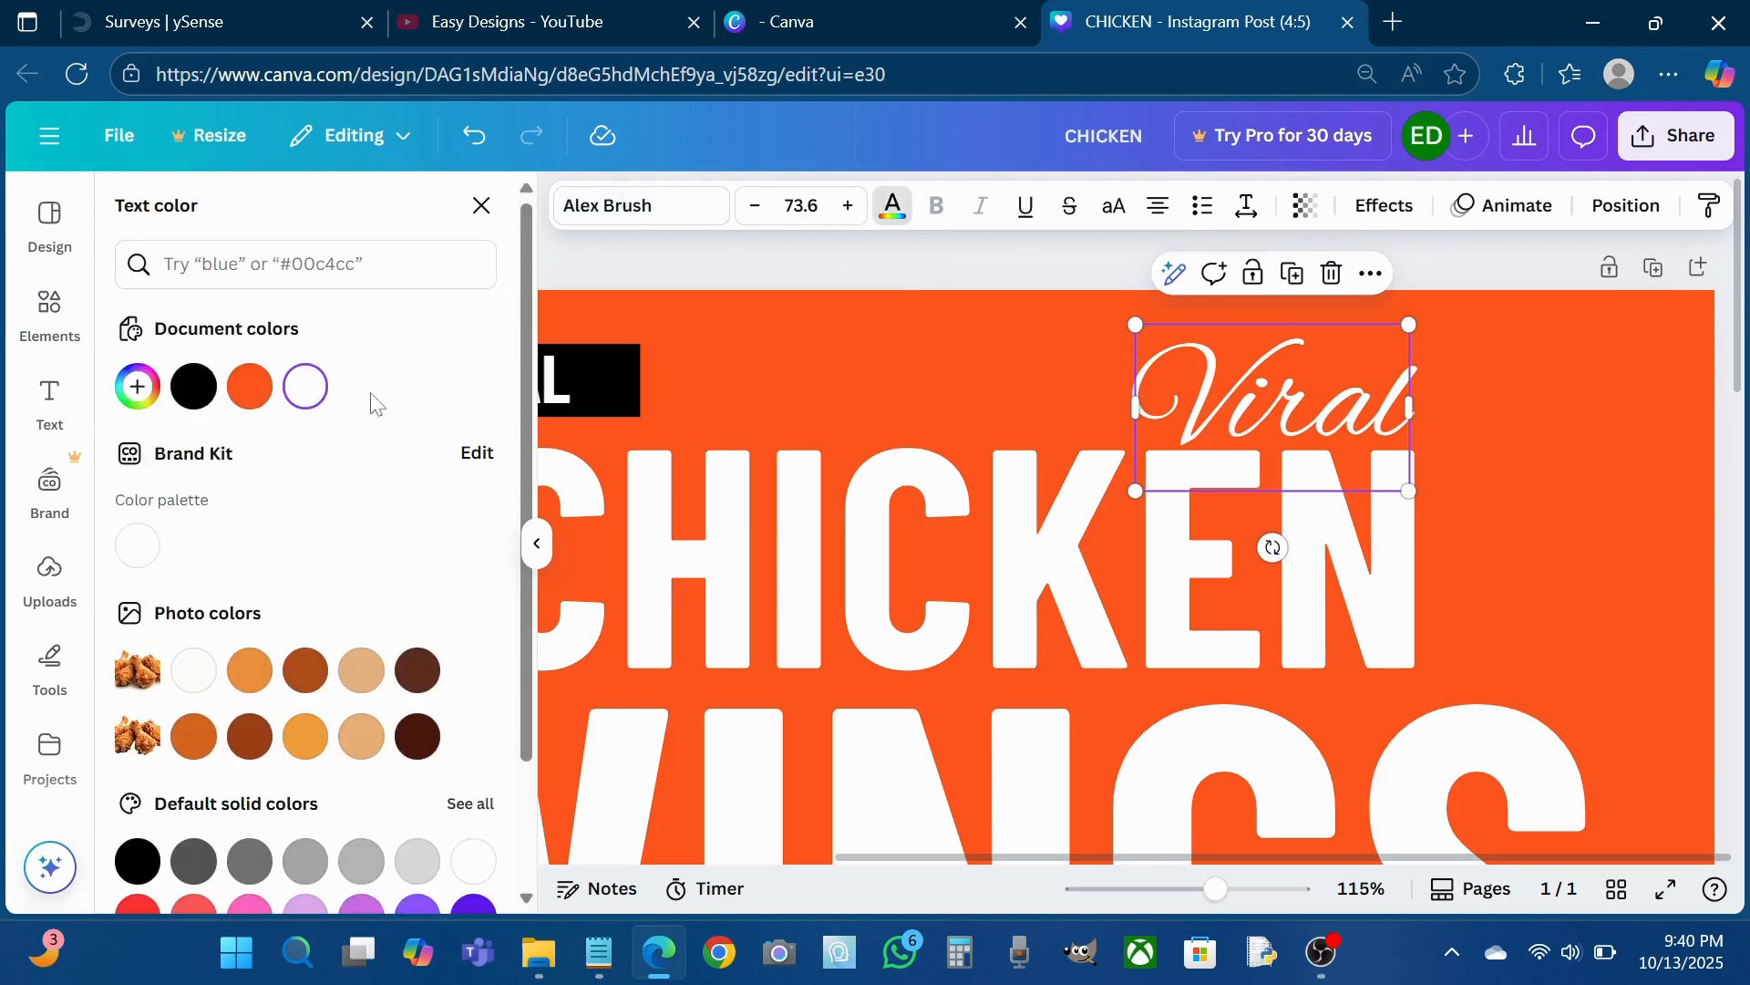
pyautogui.click(136, 386)
pyautogui.click(187, 601)
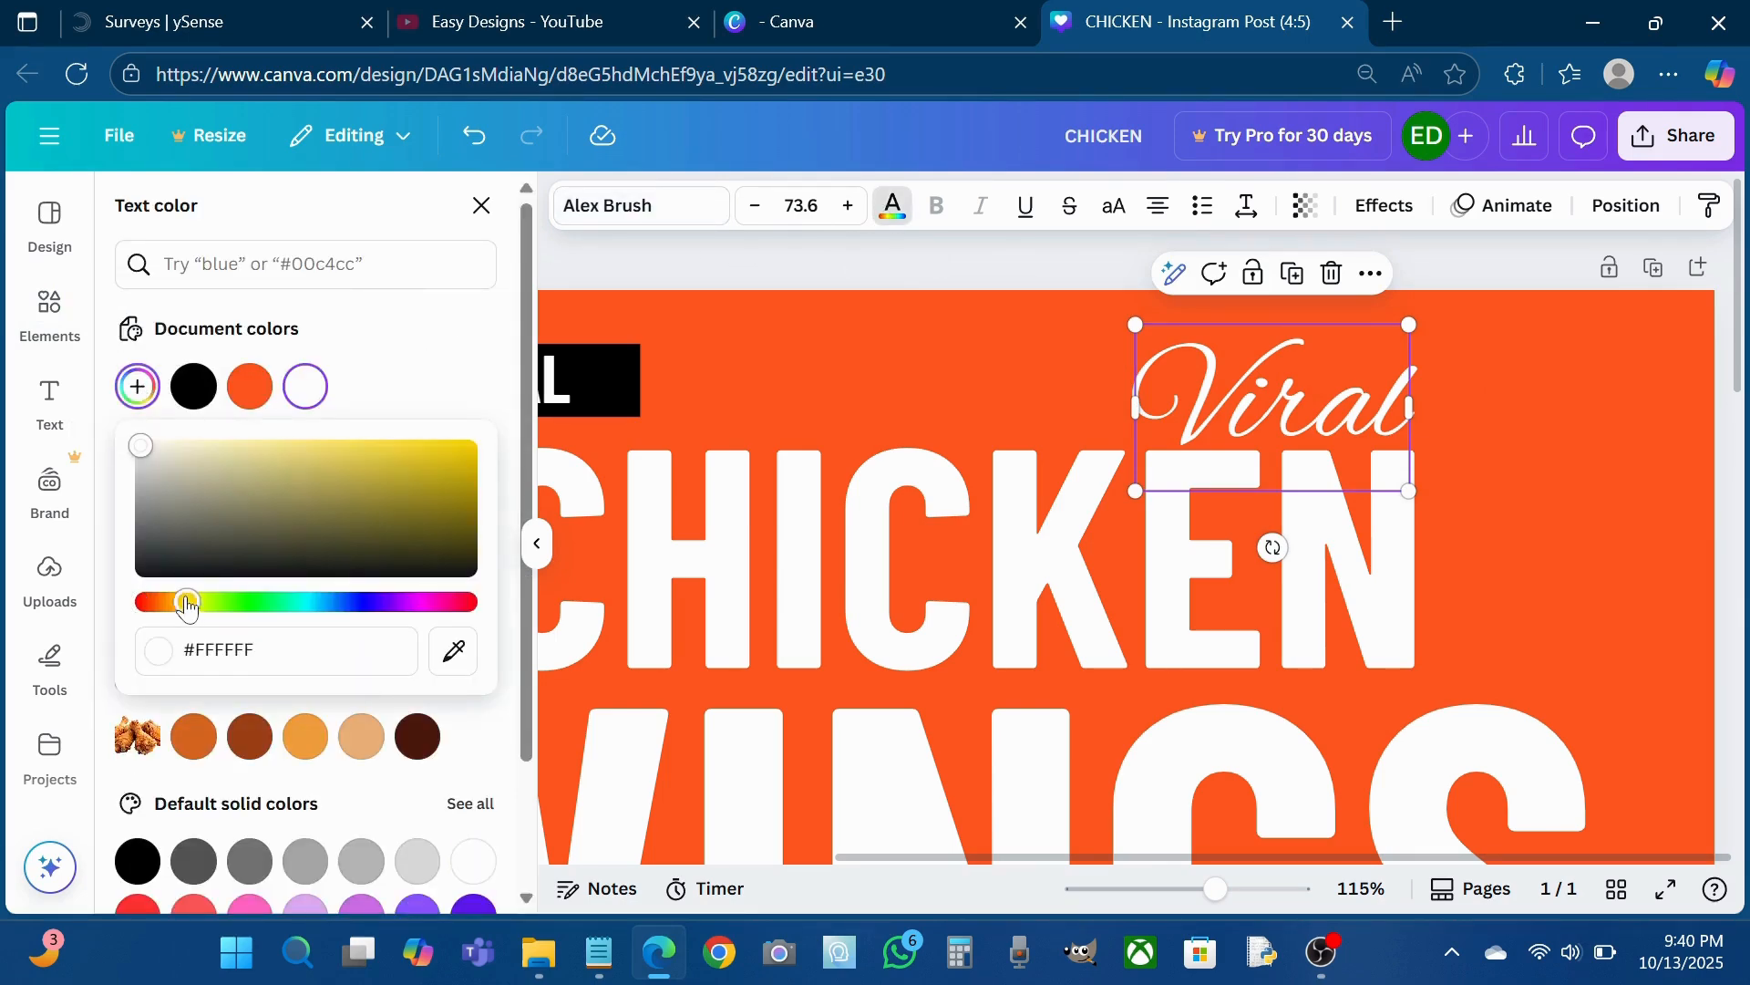
pyautogui.moveTo(438, 483); pyautogui.dragTo(507, 429)
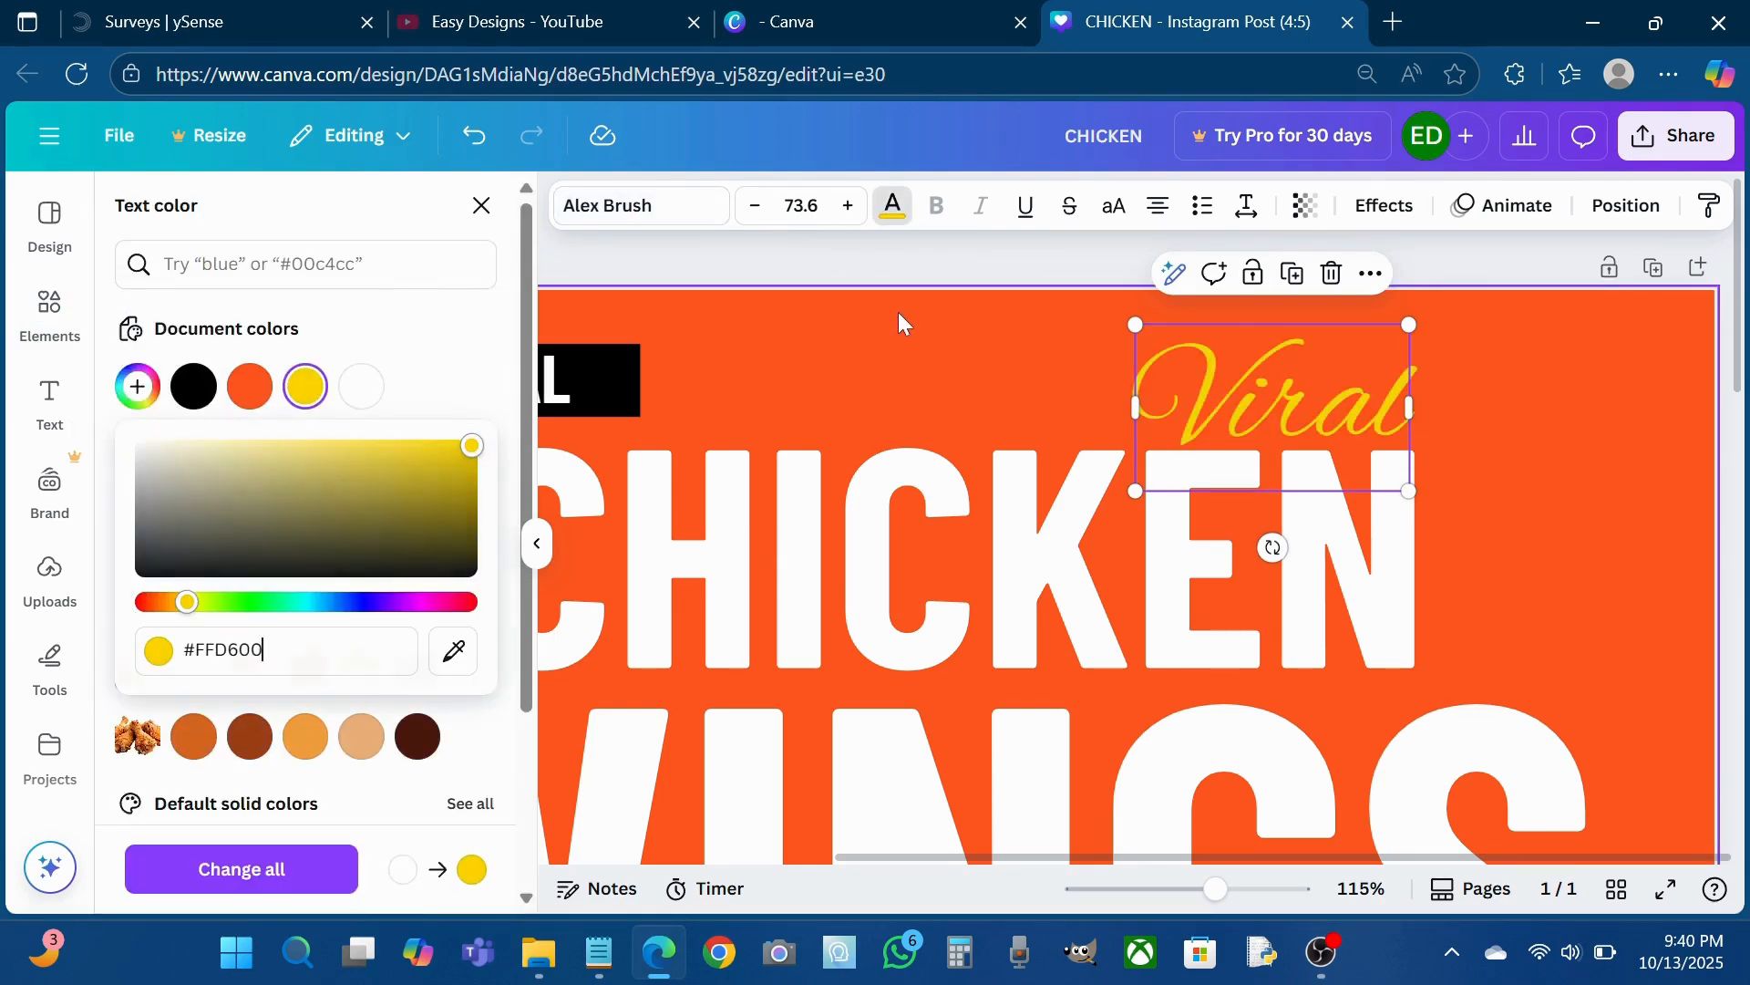
pyautogui.click(899, 312)
pyautogui.scroll(-5, 899, 312)
pyautogui.click(1399, 426)
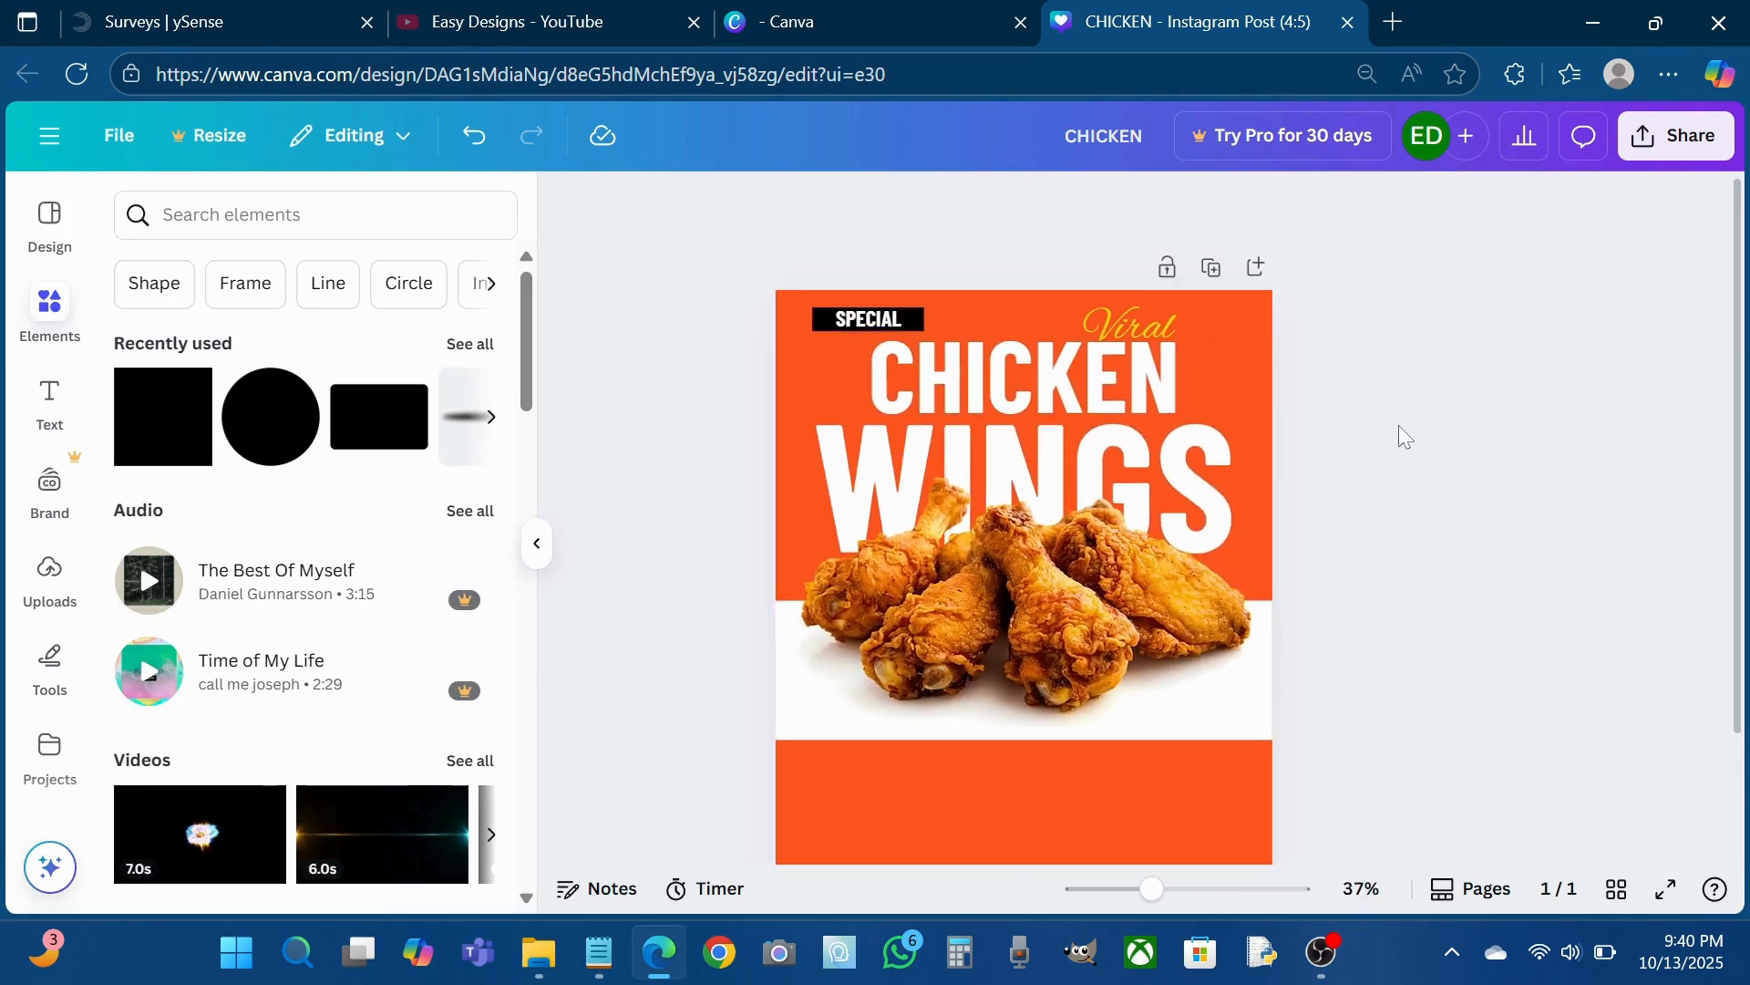
pyautogui.scroll(-1, 1399, 426)
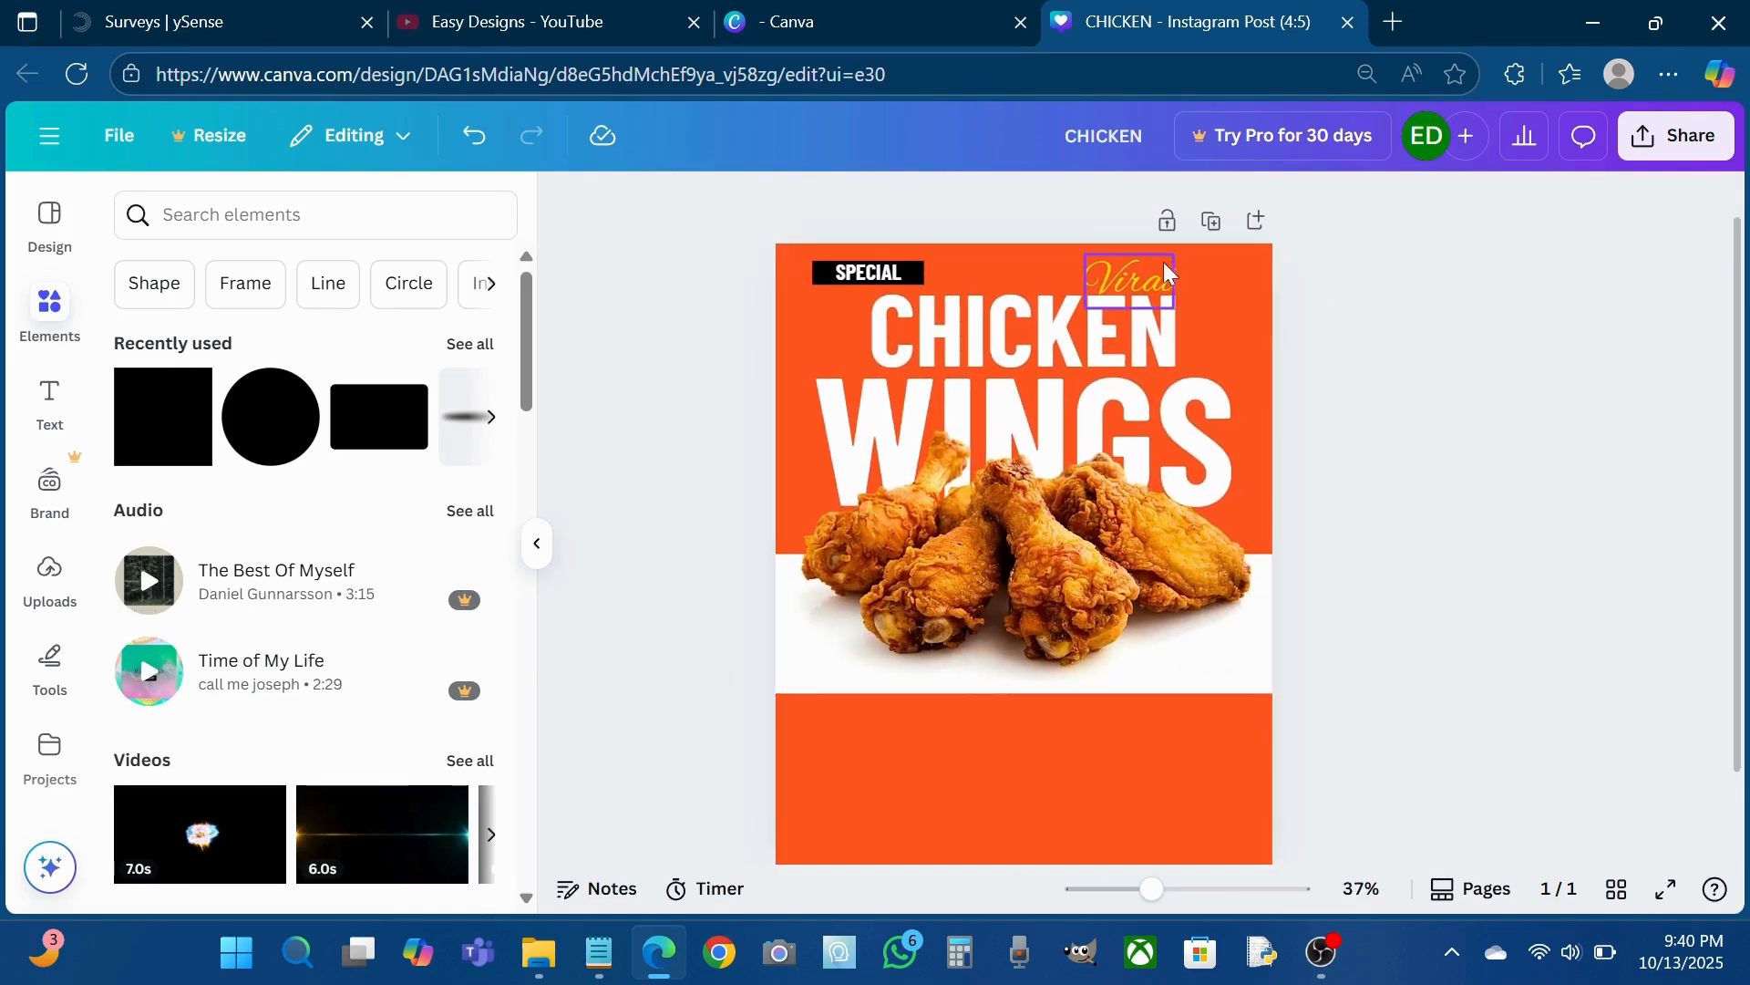
# - Move the "CHICKEN" heading, the "Viral" text and the black bar with its "SPECIAL" label slightly down the page
pyautogui.click(1020, 305)
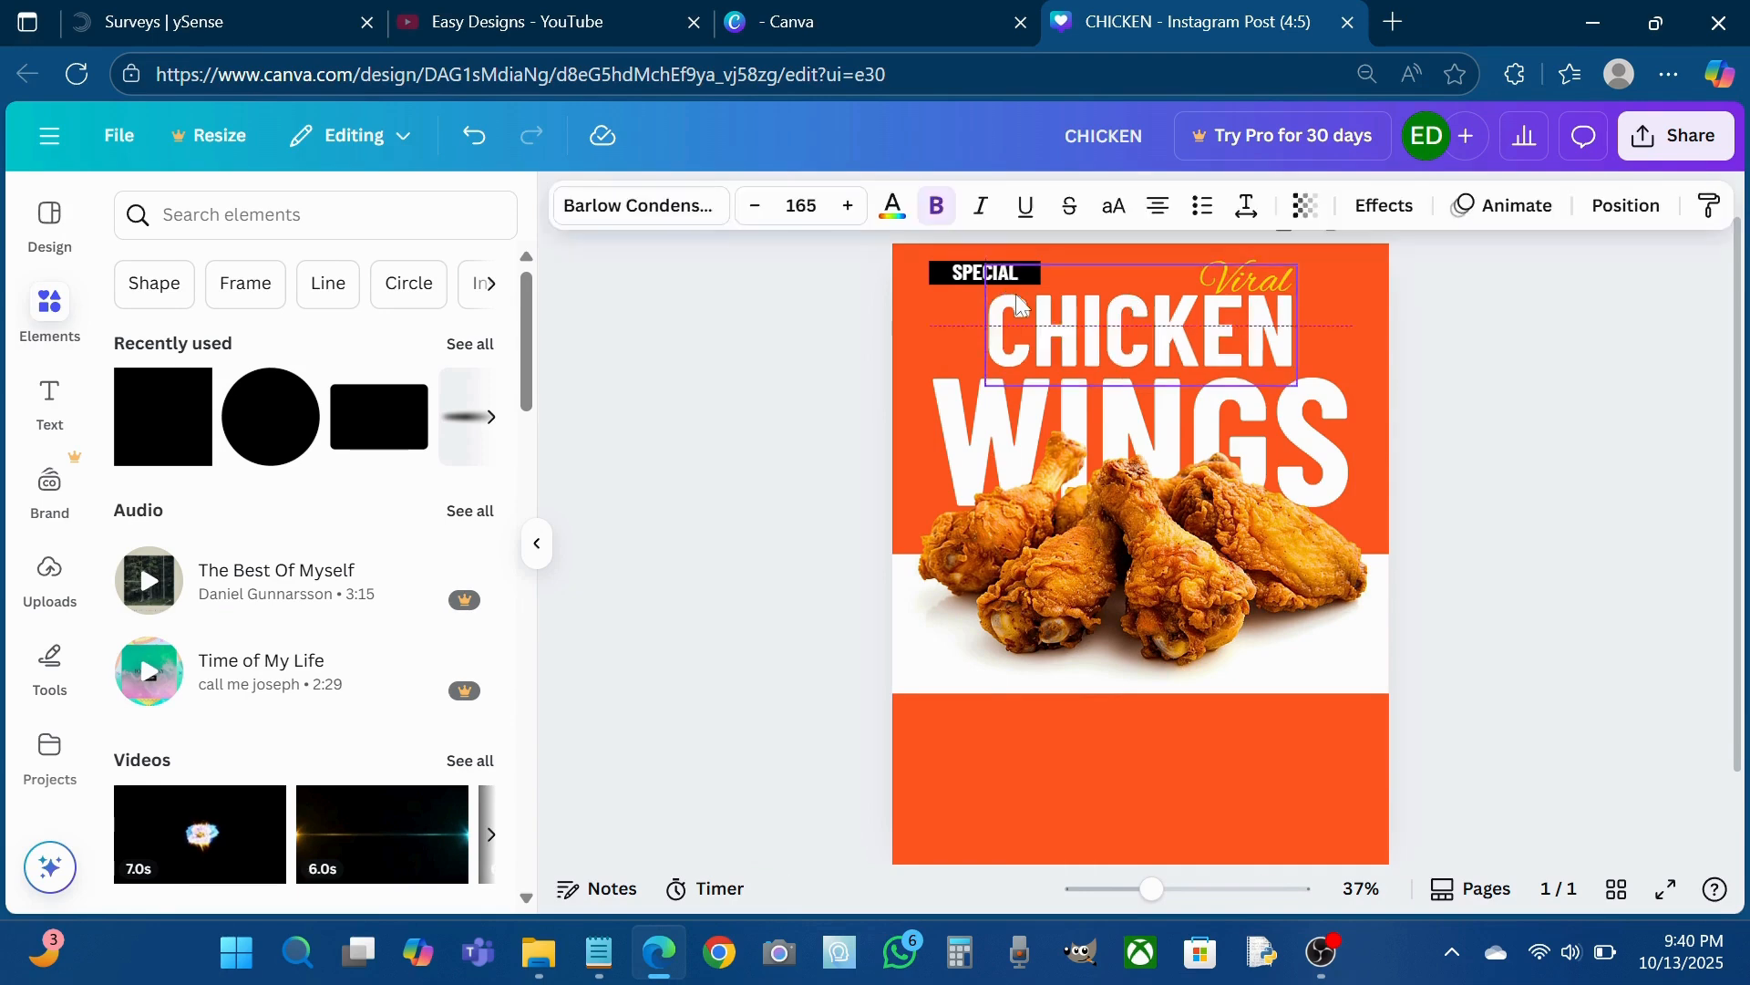
pyautogui.click(1238, 255)
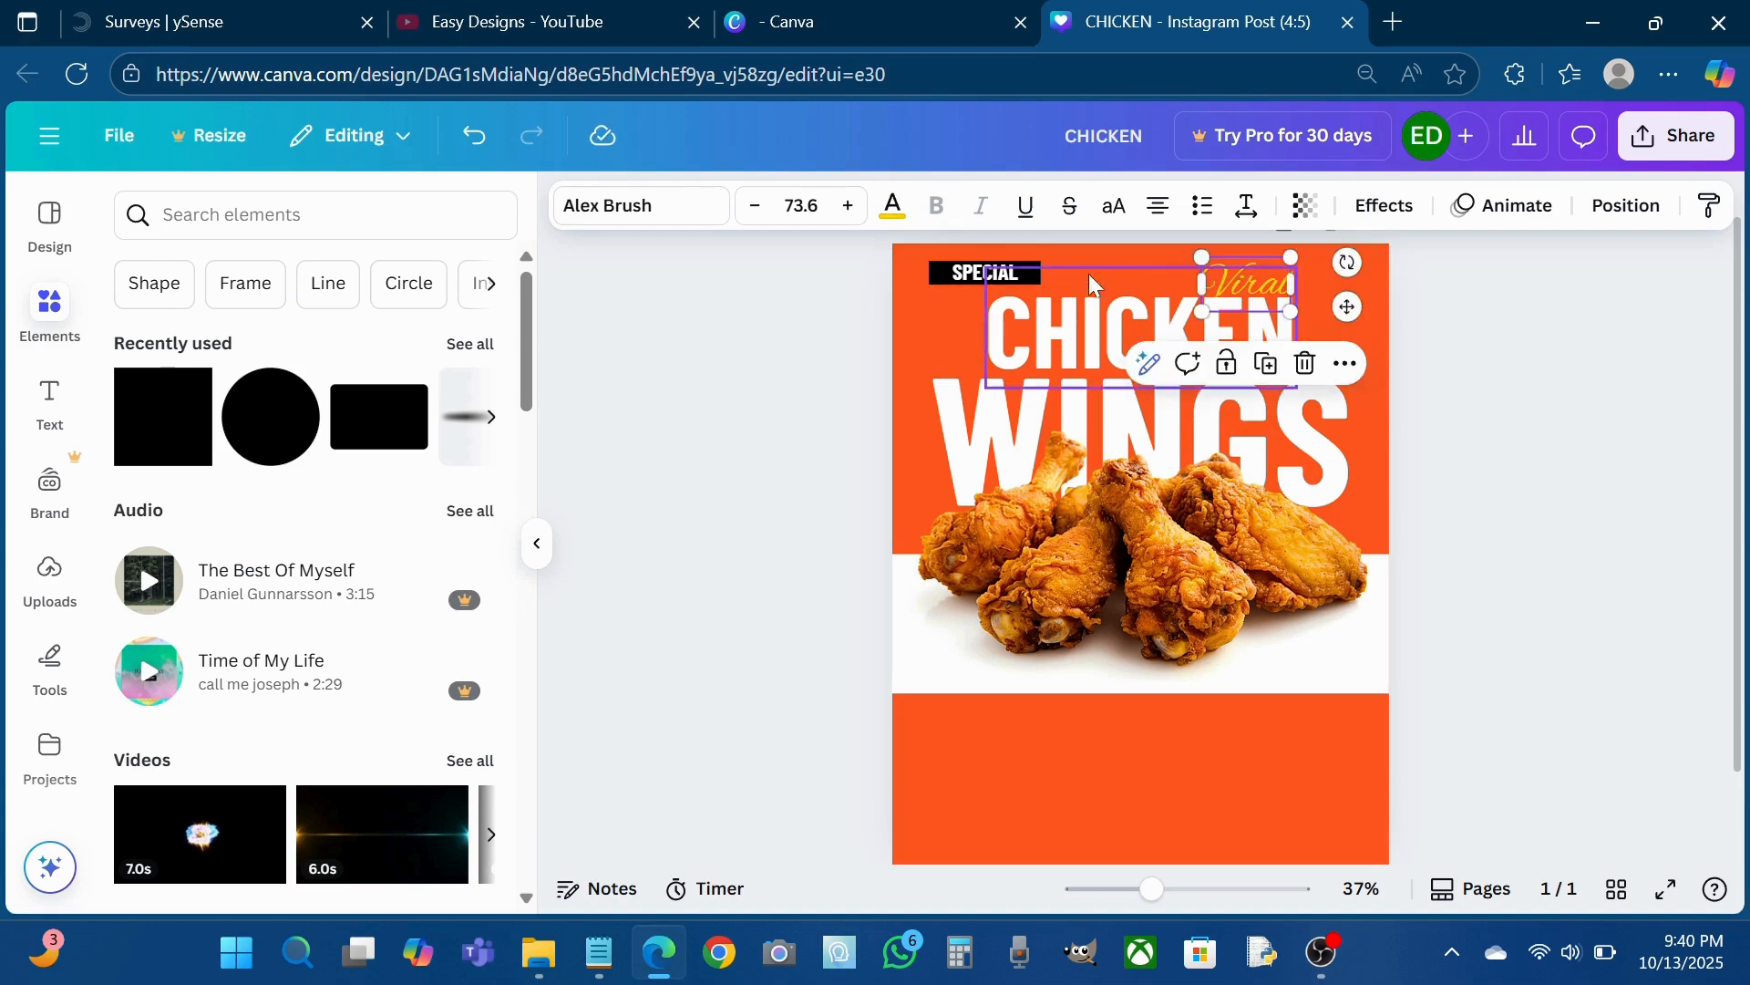
pyautogui.scroll(3, 911, 287)
pyautogui.click(860, 268)
pyautogui.moveTo(861, 268); pyautogui.dragTo(860, 274)
pyautogui.click(899, 271)
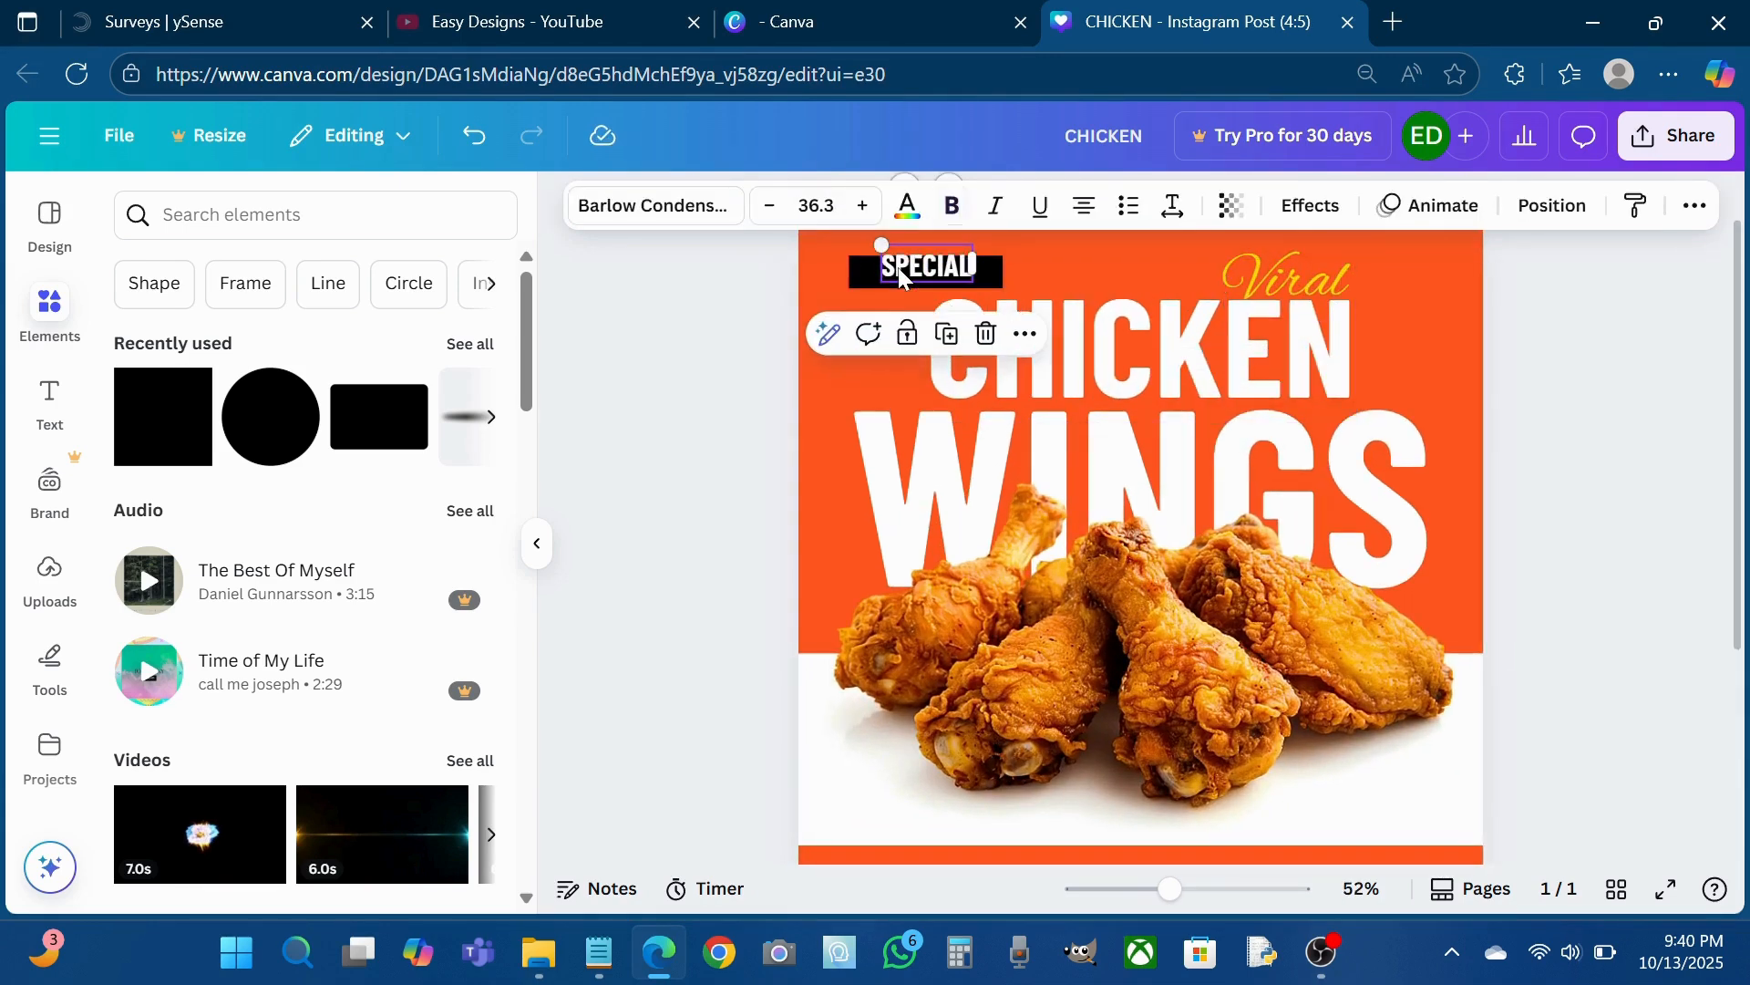
pyautogui.click(899, 271)
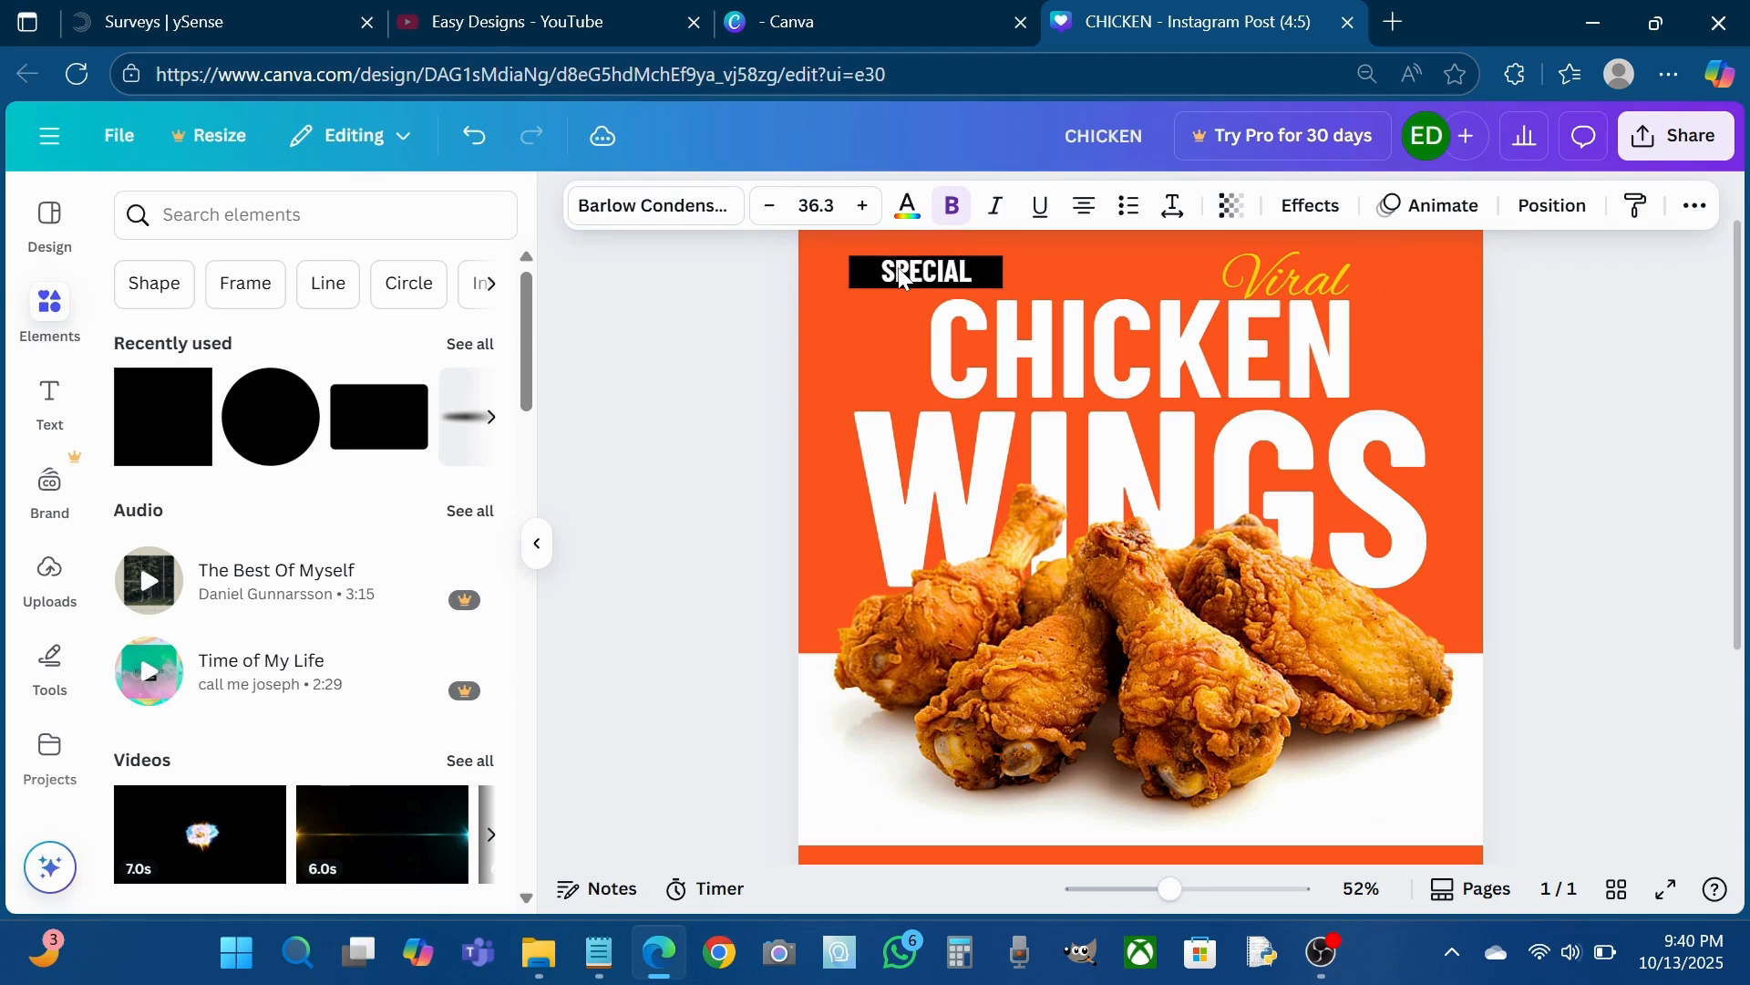
pyautogui.click(731, 298)
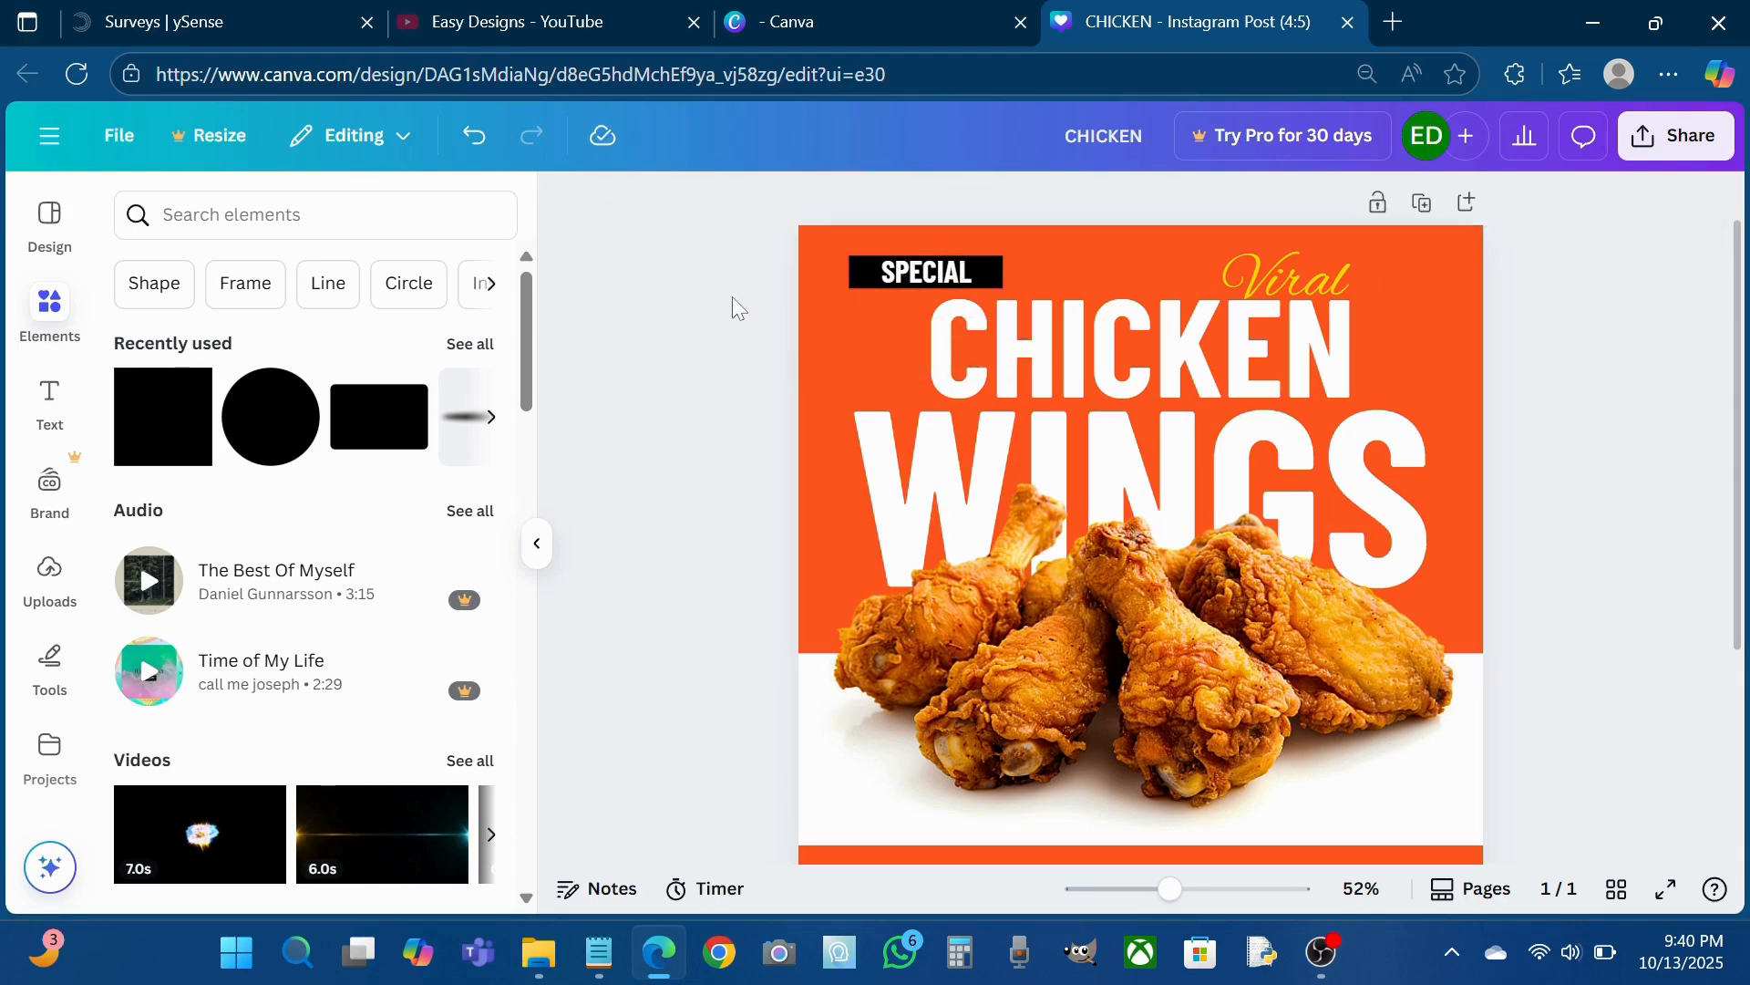
pyautogui.scroll(-5, 731, 297)
pyautogui.scroll(5, 731, 297)
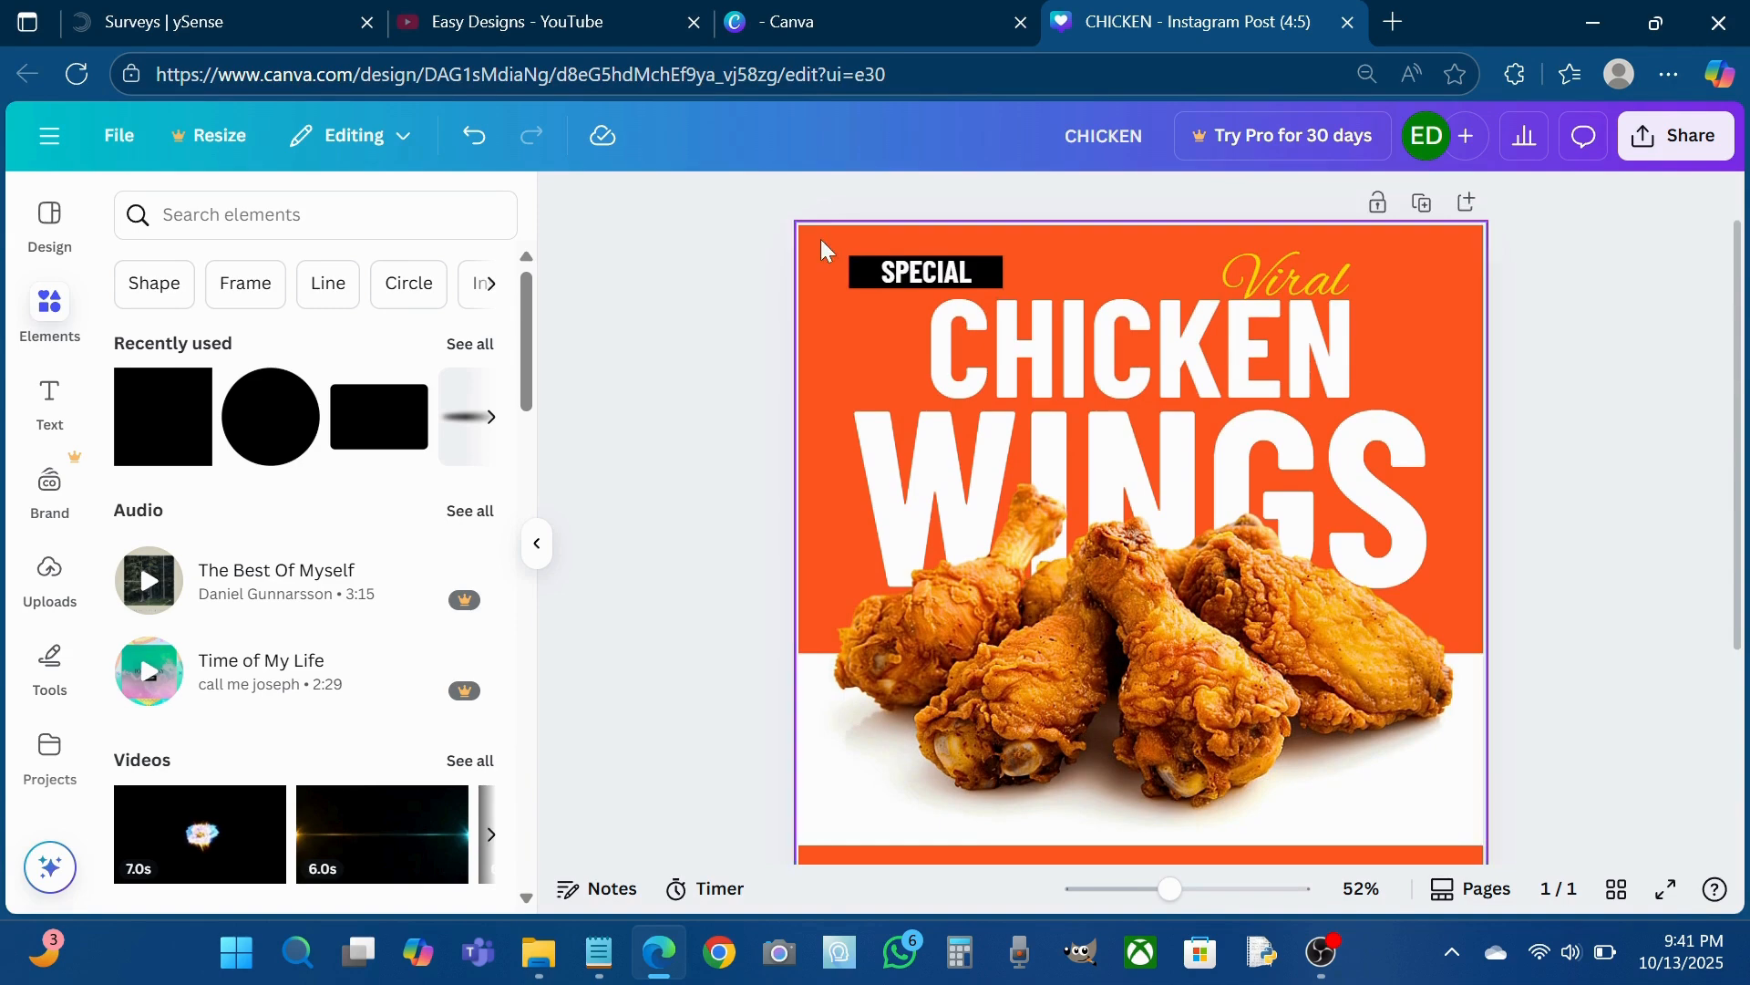
# - Duplicate the black bar behind "SPECIAL", place the copy in the orange band below the chicken photo, and widen it slightly
pyautogui.click(861, 278)
pyautogui.click(926, 351)
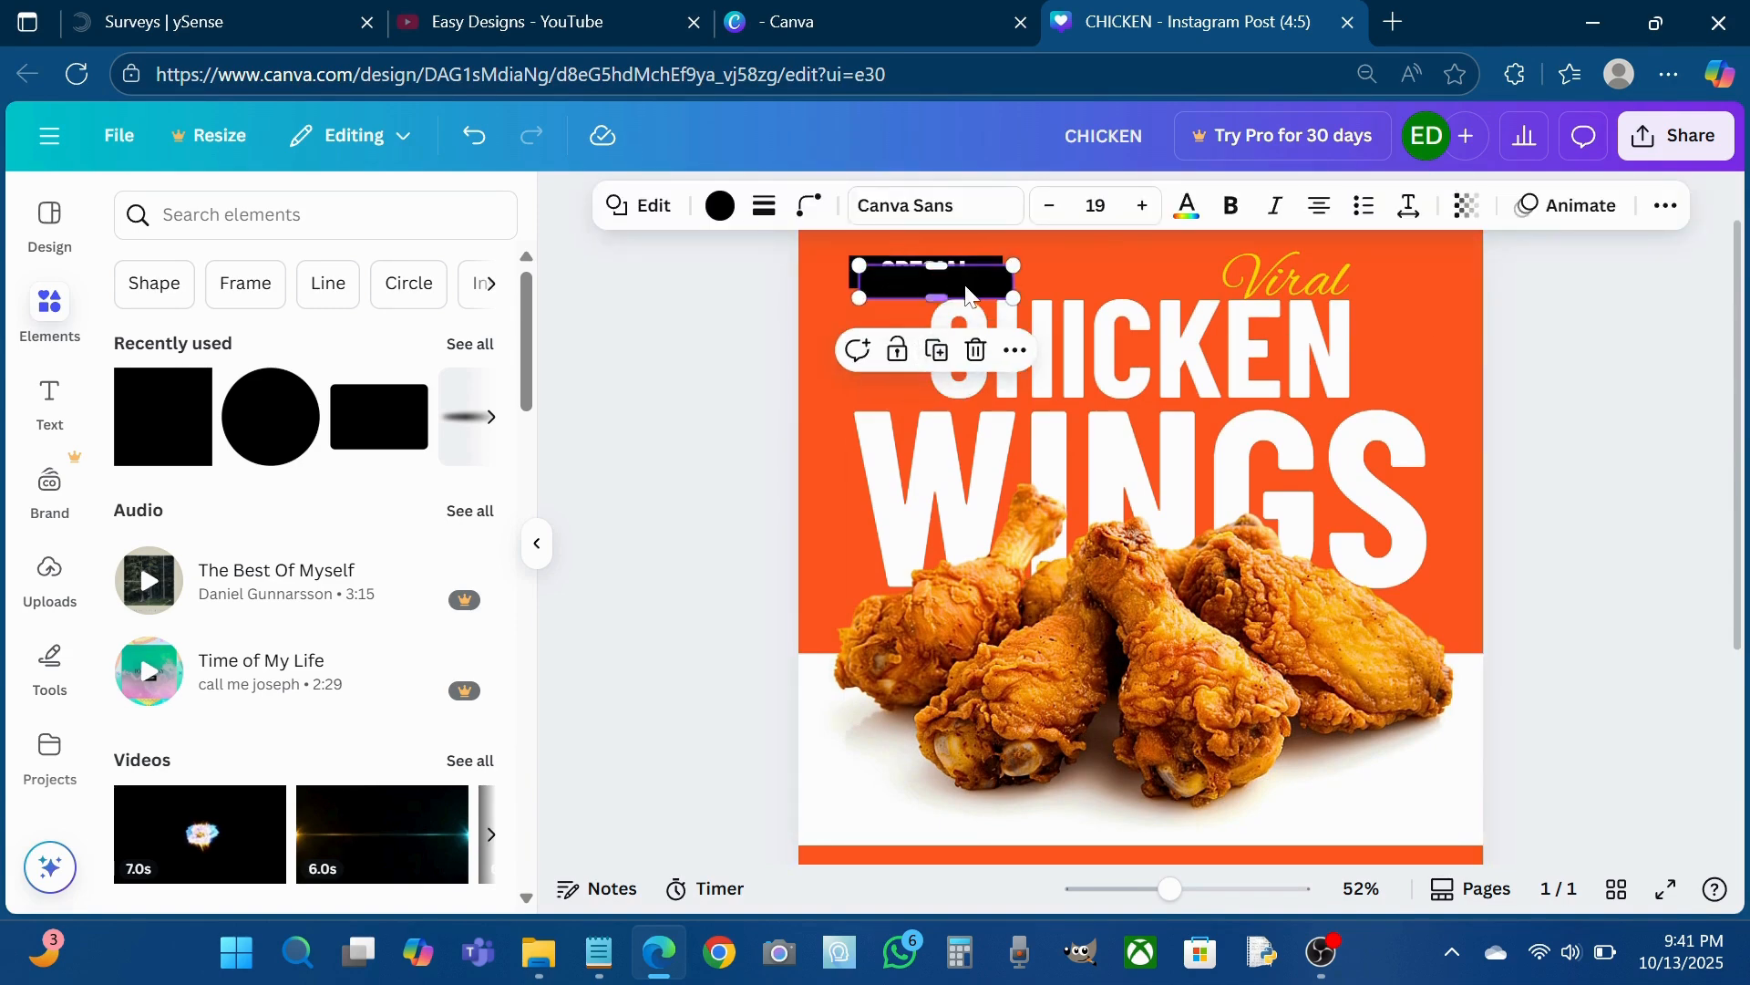
pyautogui.moveTo(968, 293); pyautogui.dragTo(1185, 626)
pyautogui.scroll(-3, 1184, 626)
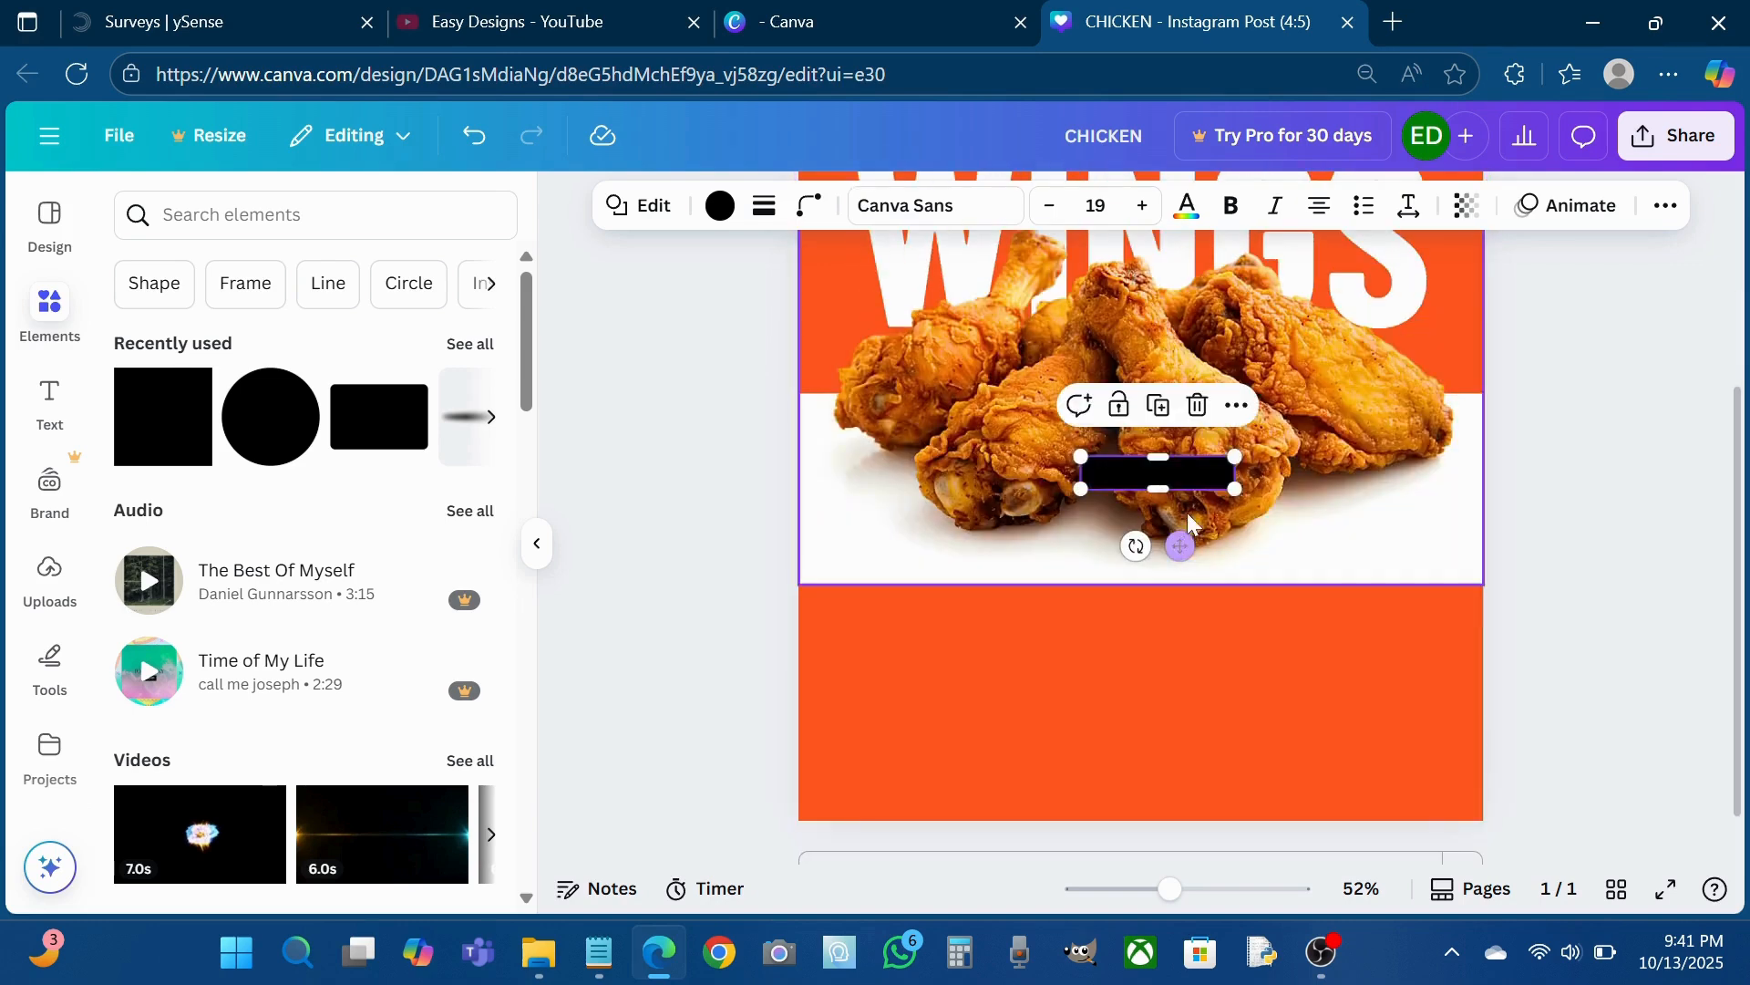
pyautogui.moveTo(1183, 545); pyautogui.dragTo(1197, 631)
pyautogui.moveTo(1198, 697); pyautogui.dragTo(1165, 722)
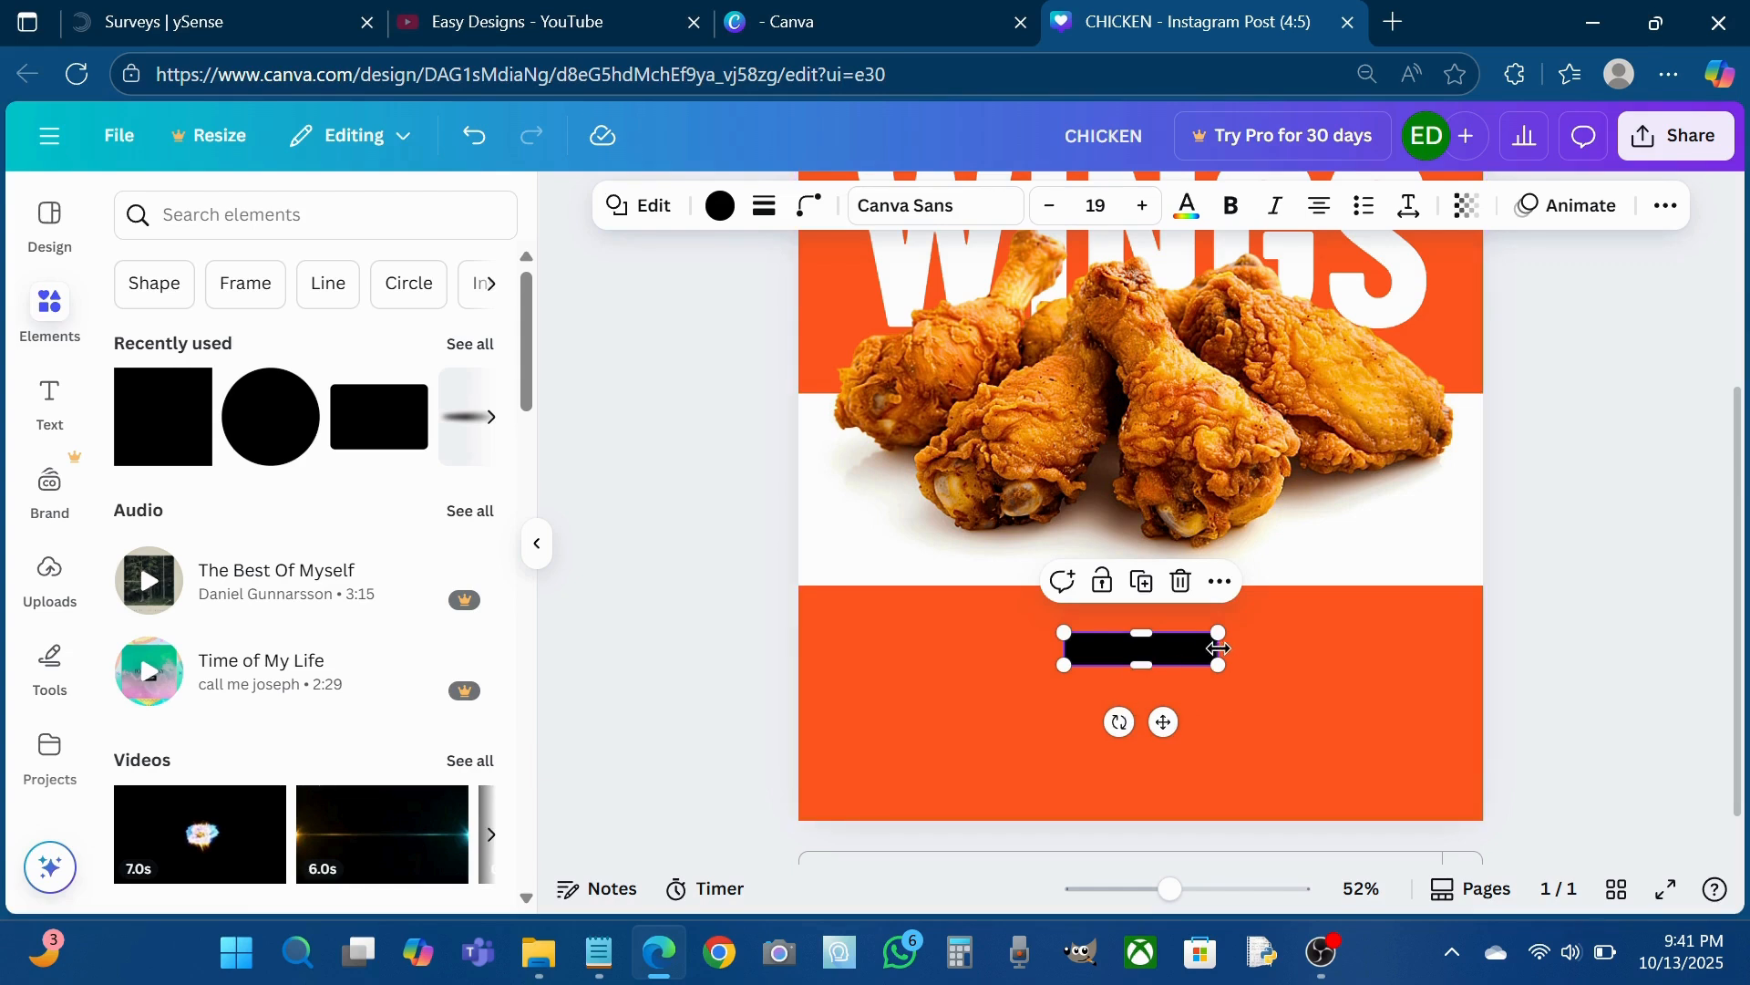
pyautogui.moveTo(1221, 651); pyautogui.dragTo(1249, 650)
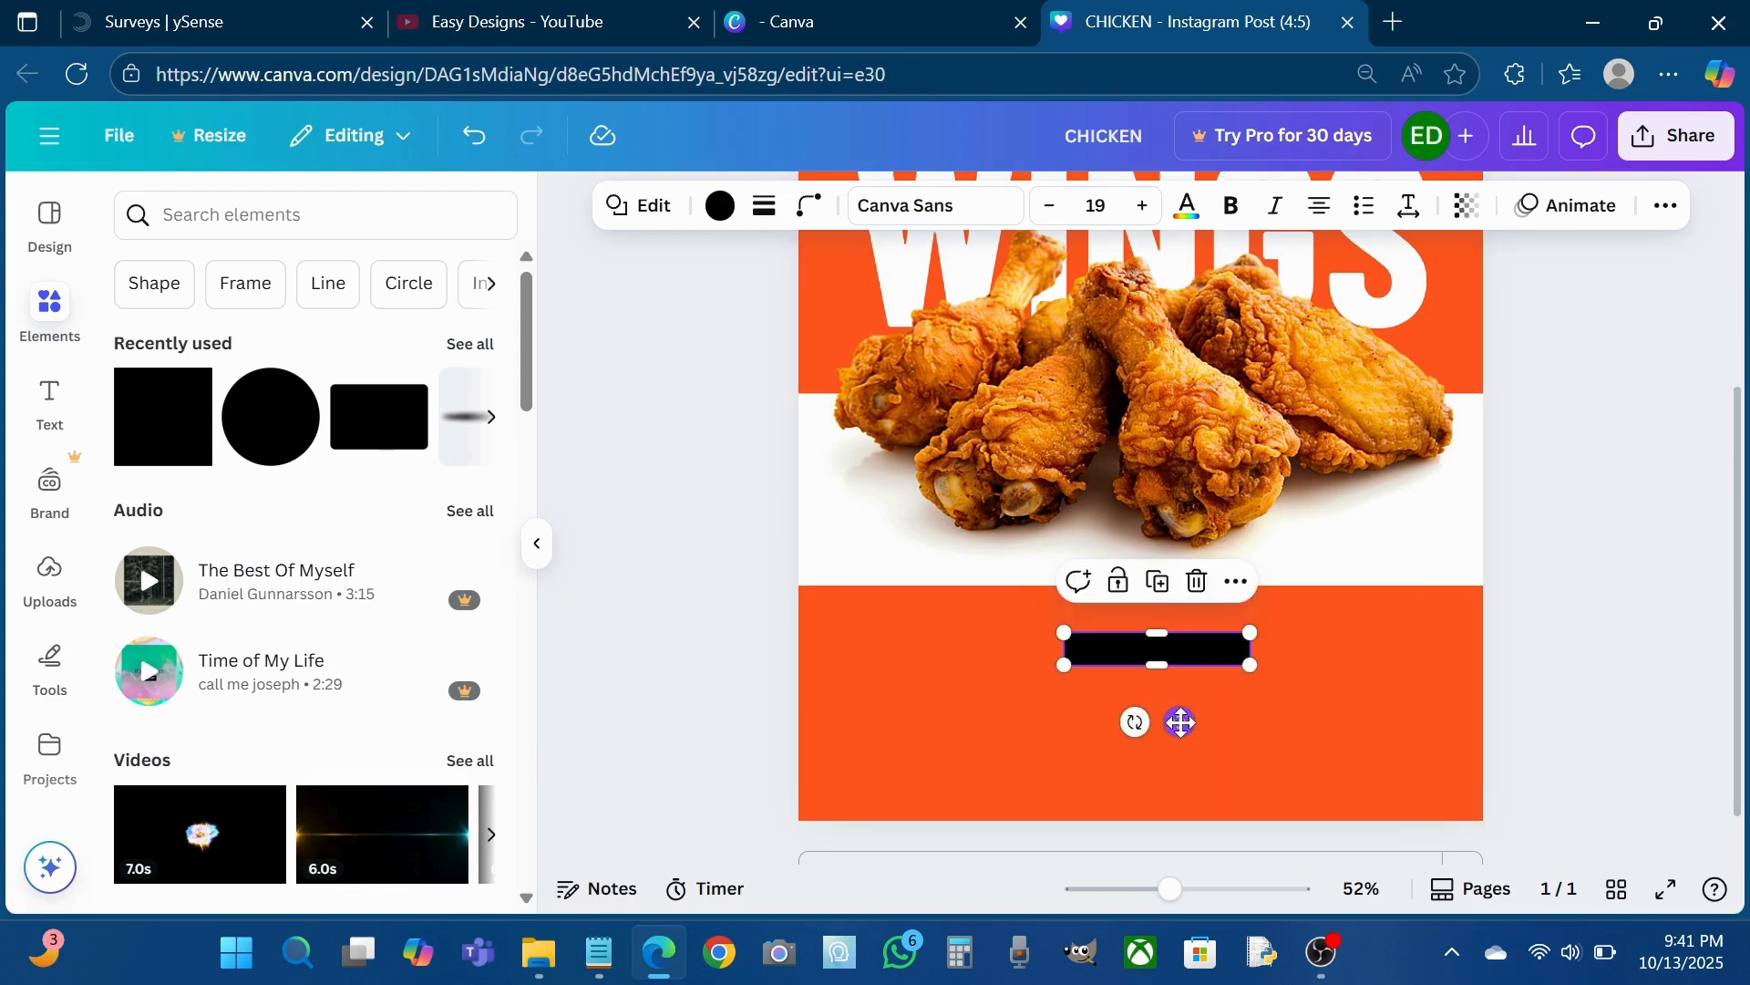
pyautogui.moveTo(1179, 723); pyautogui.dragTo(1164, 712)
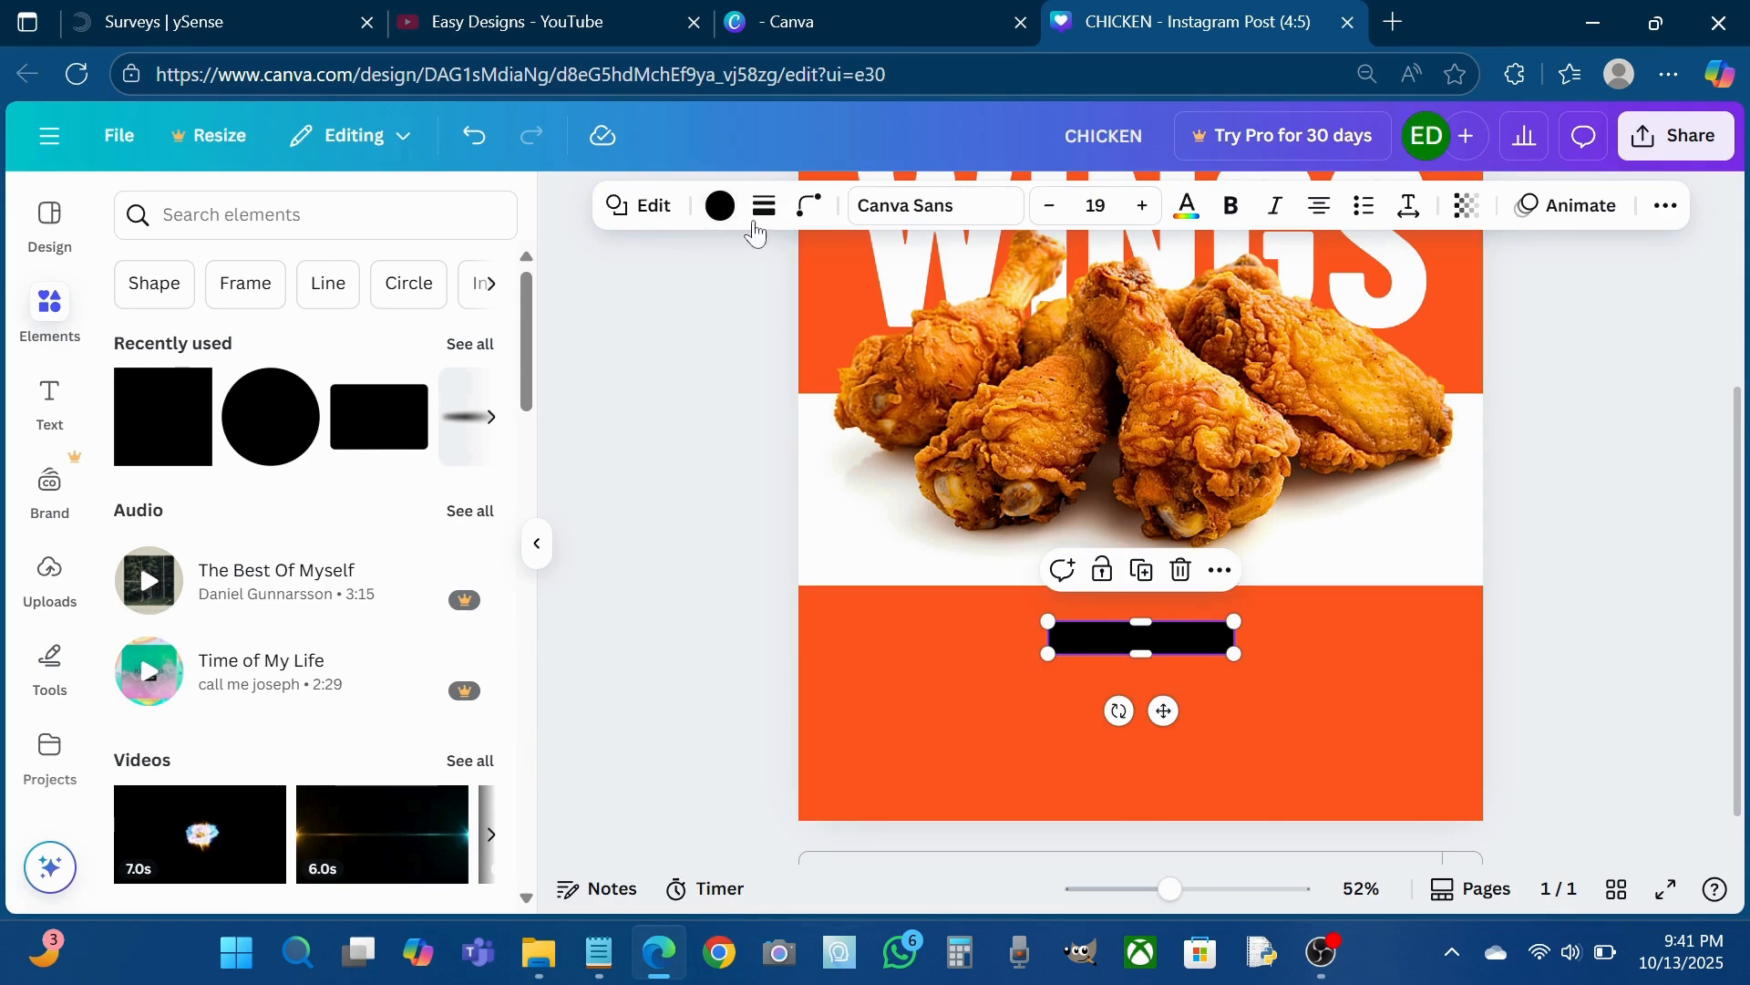
pyautogui.click(1140, 569)
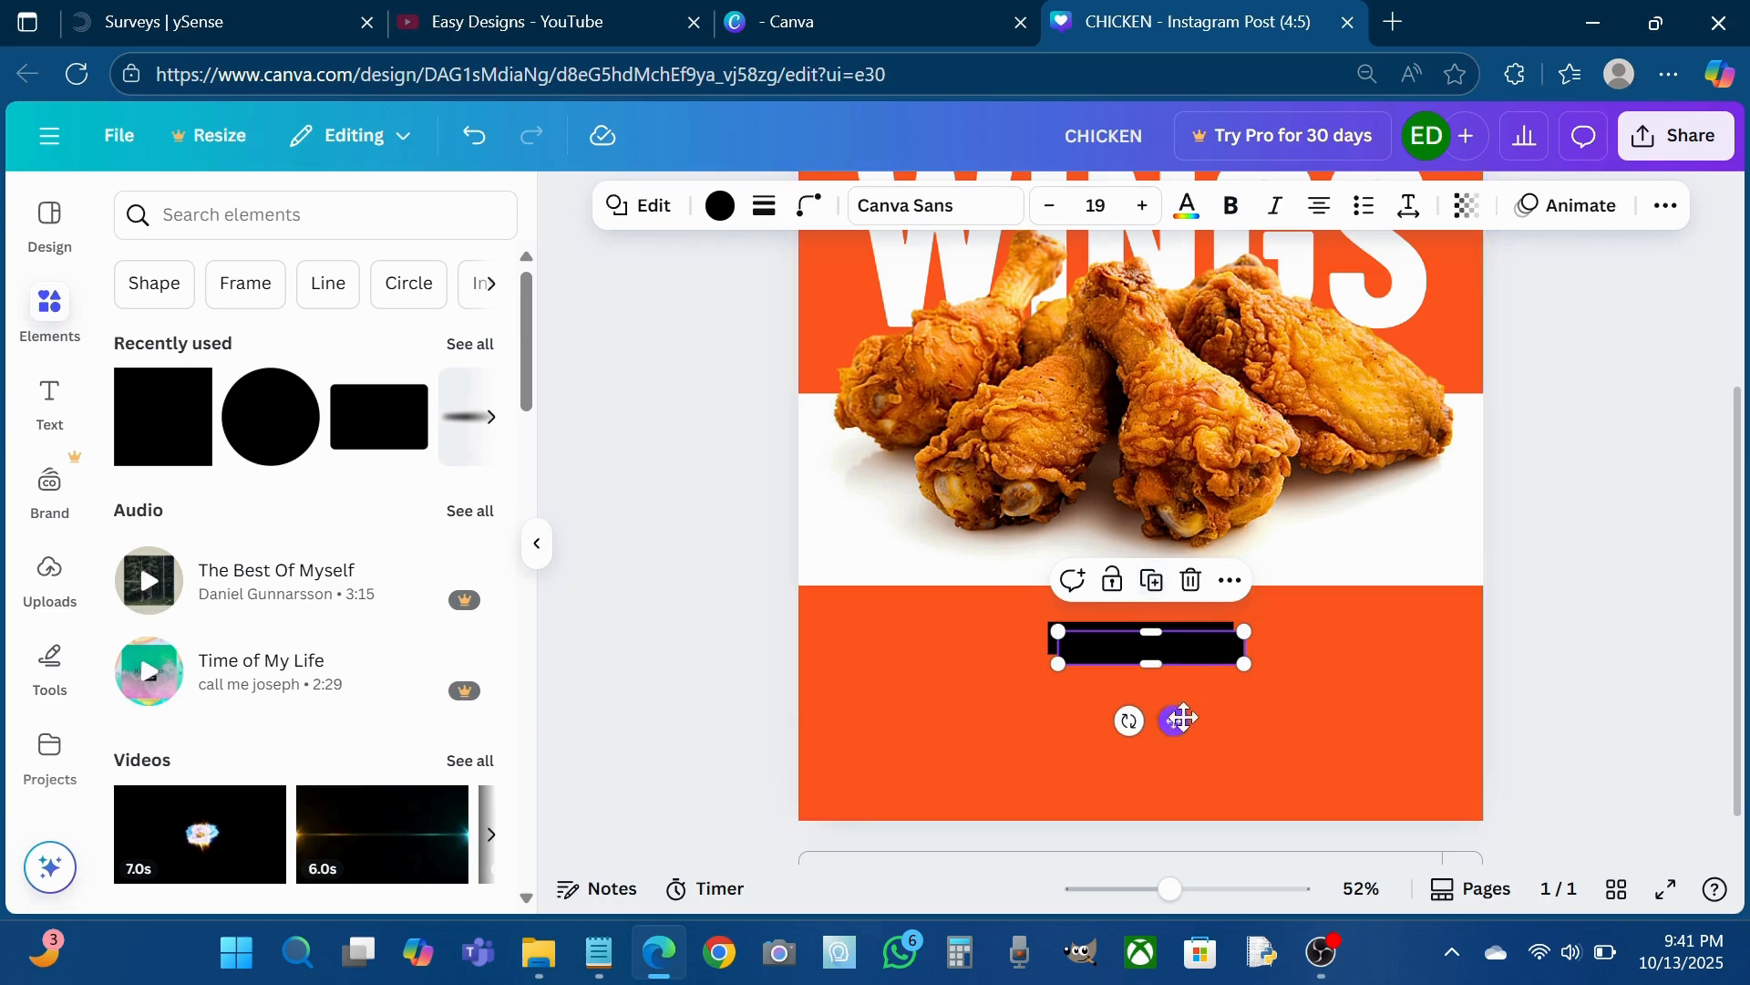
pyautogui.click(1191, 581)
# - Duplicate the "SPECIAL" text and place the copy on the black bar below the chicken photo
pyautogui.scroll(2, 1217, 716)
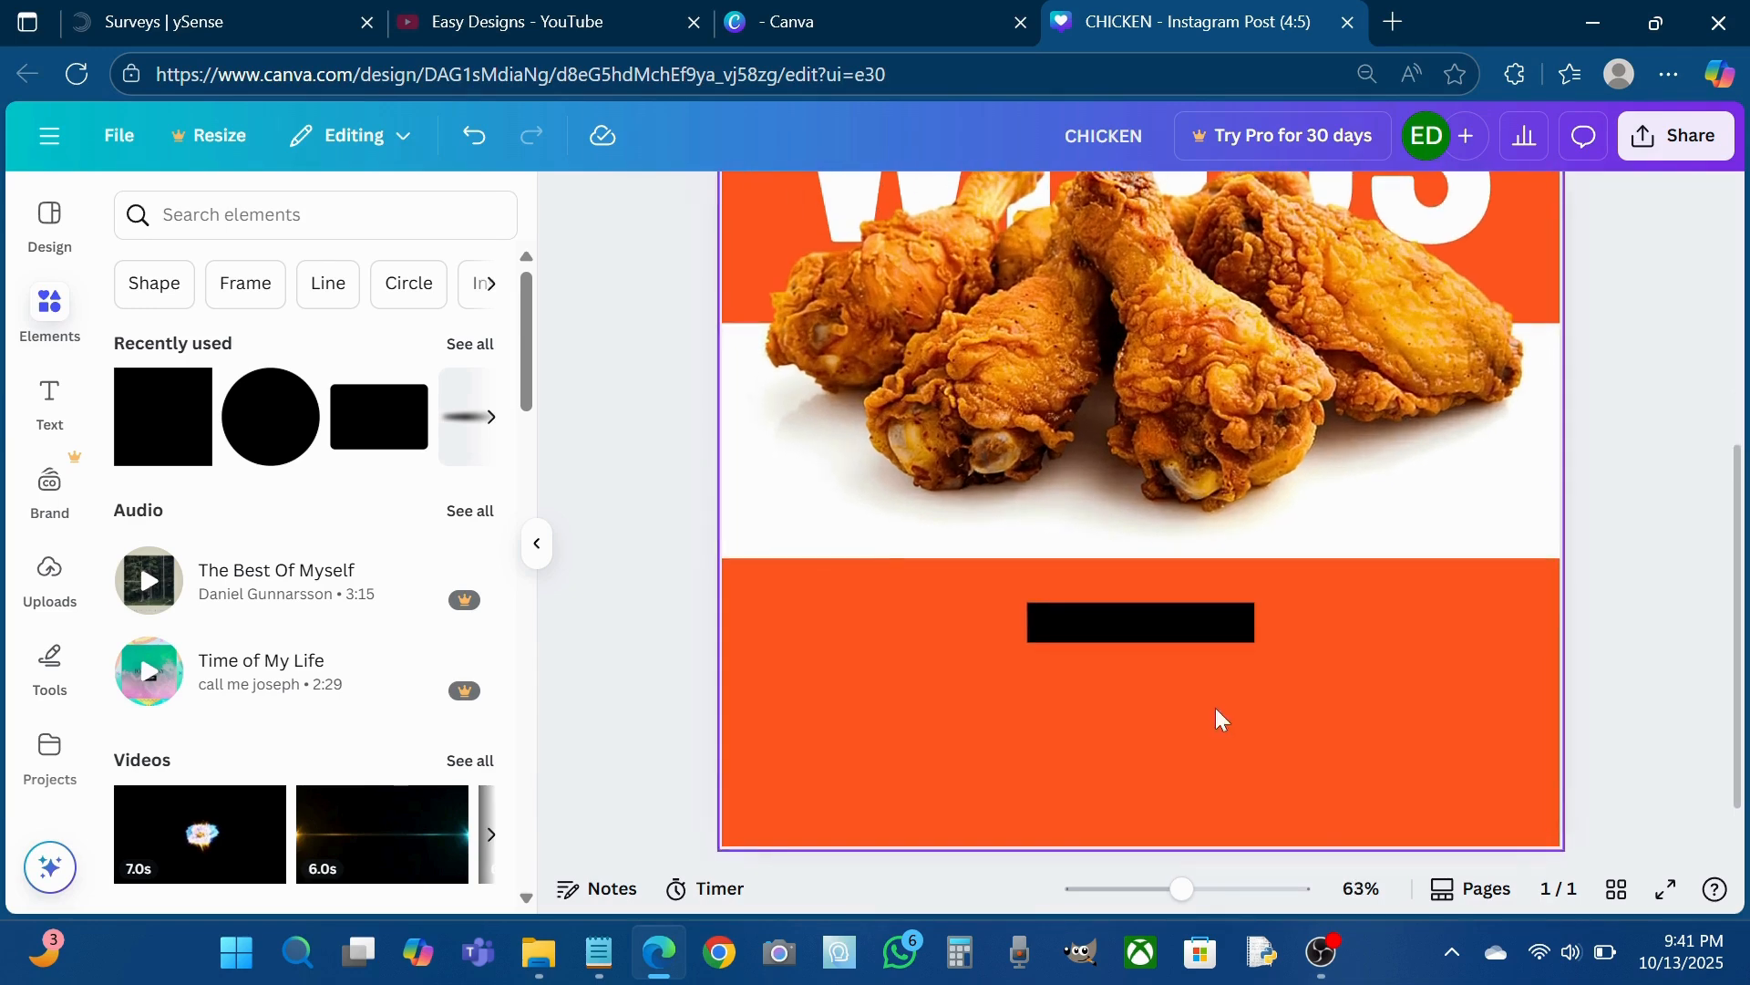
pyautogui.scroll(5, 1221, 721)
pyautogui.click(899, 315)
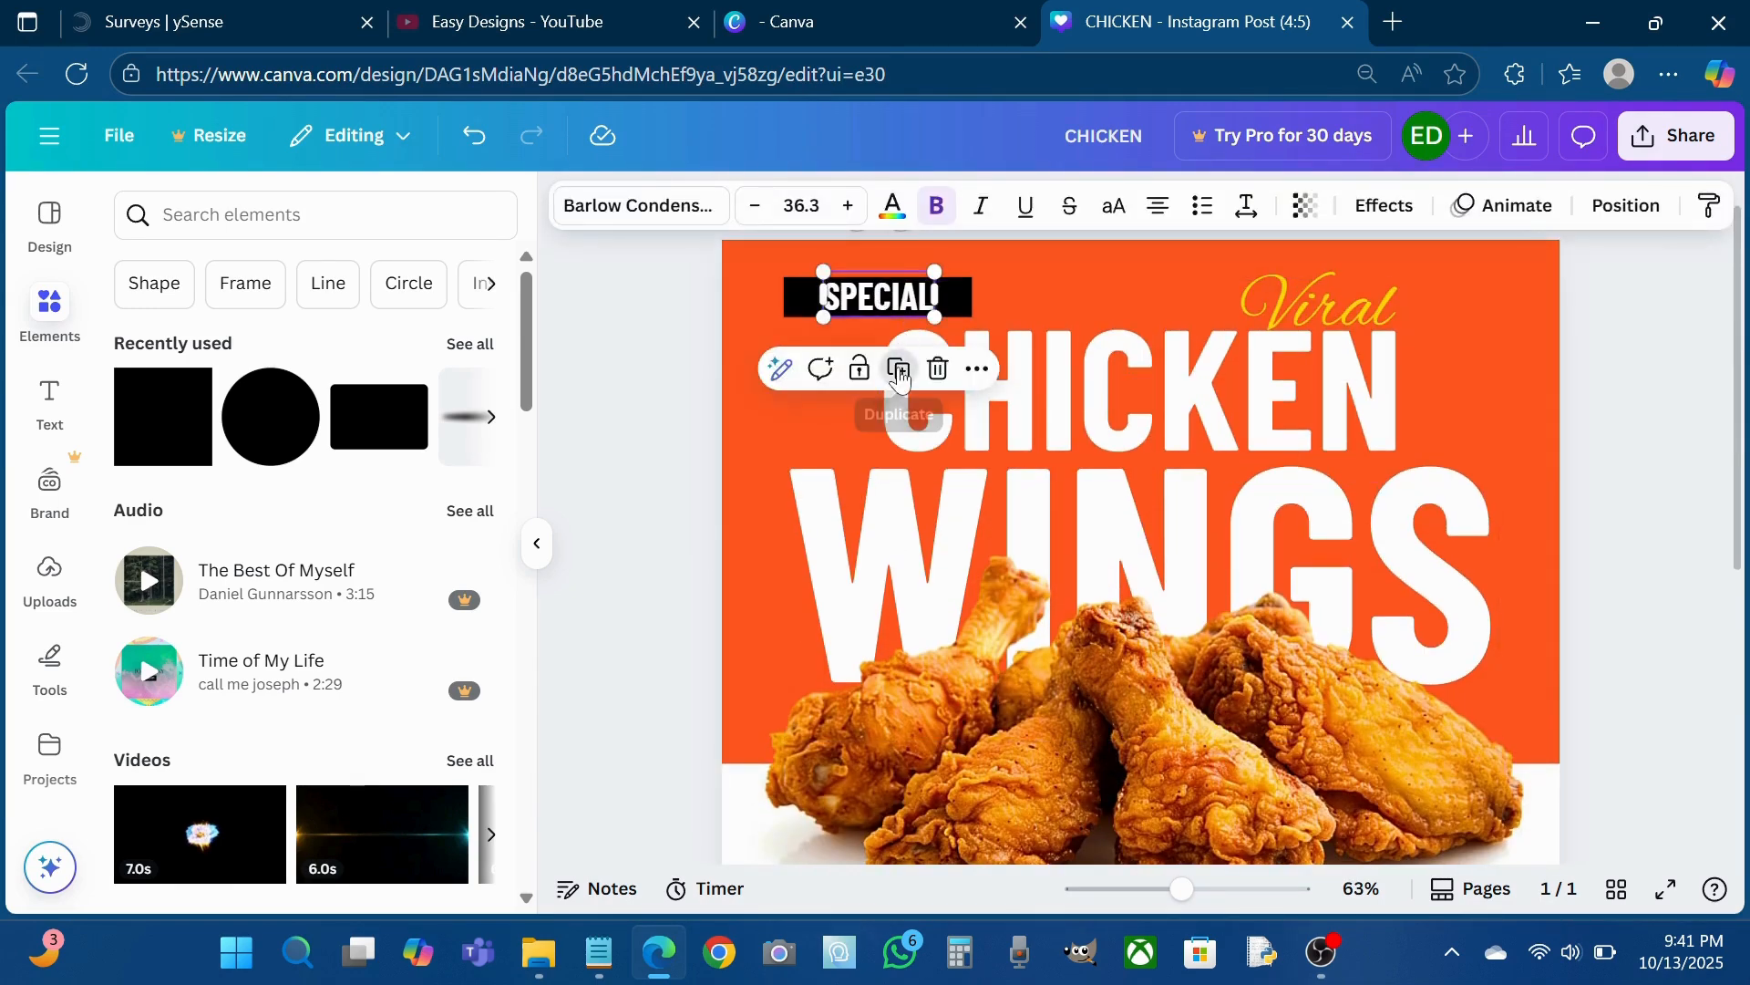
pyautogui.click(900, 371)
pyautogui.moveTo(915, 315); pyautogui.dragTo(1175, 698)
pyautogui.scroll(4, 1174, 698)
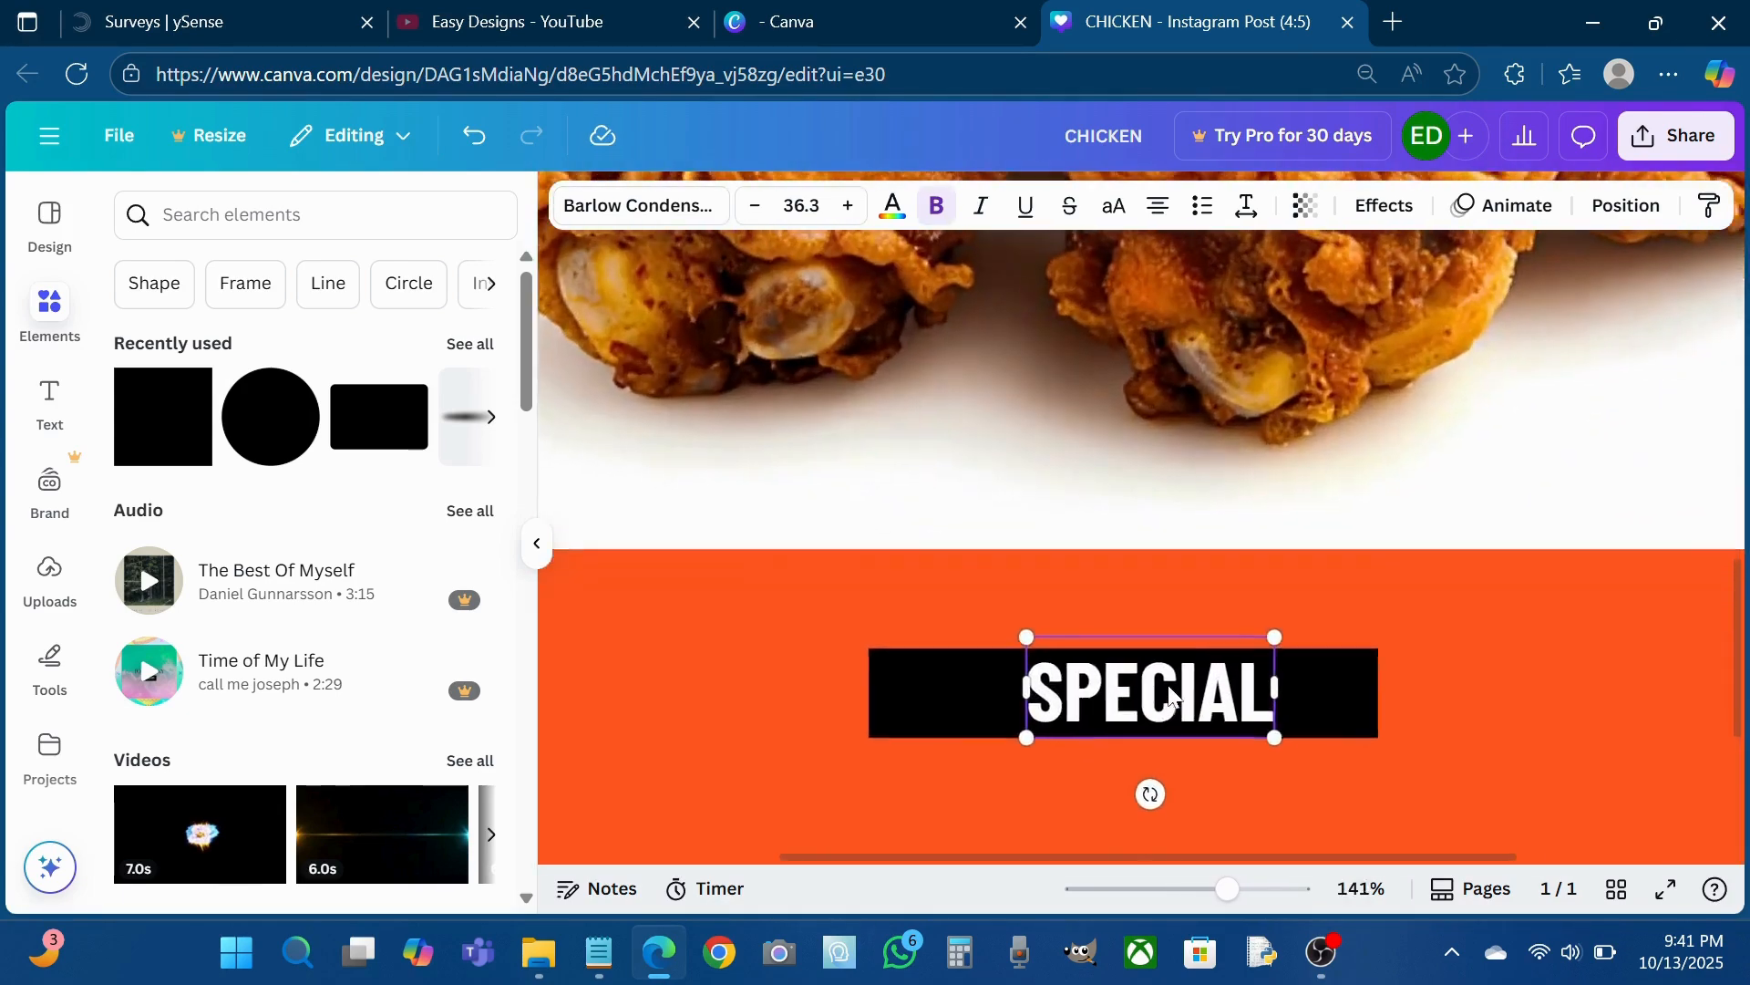
# - Add a circle, shrink it to slightly taller than the lower black bar, and place it just beyond the bar's right end
pyautogui.scroll(-5, 1174, 698)
pyautogui.click(235, 418)
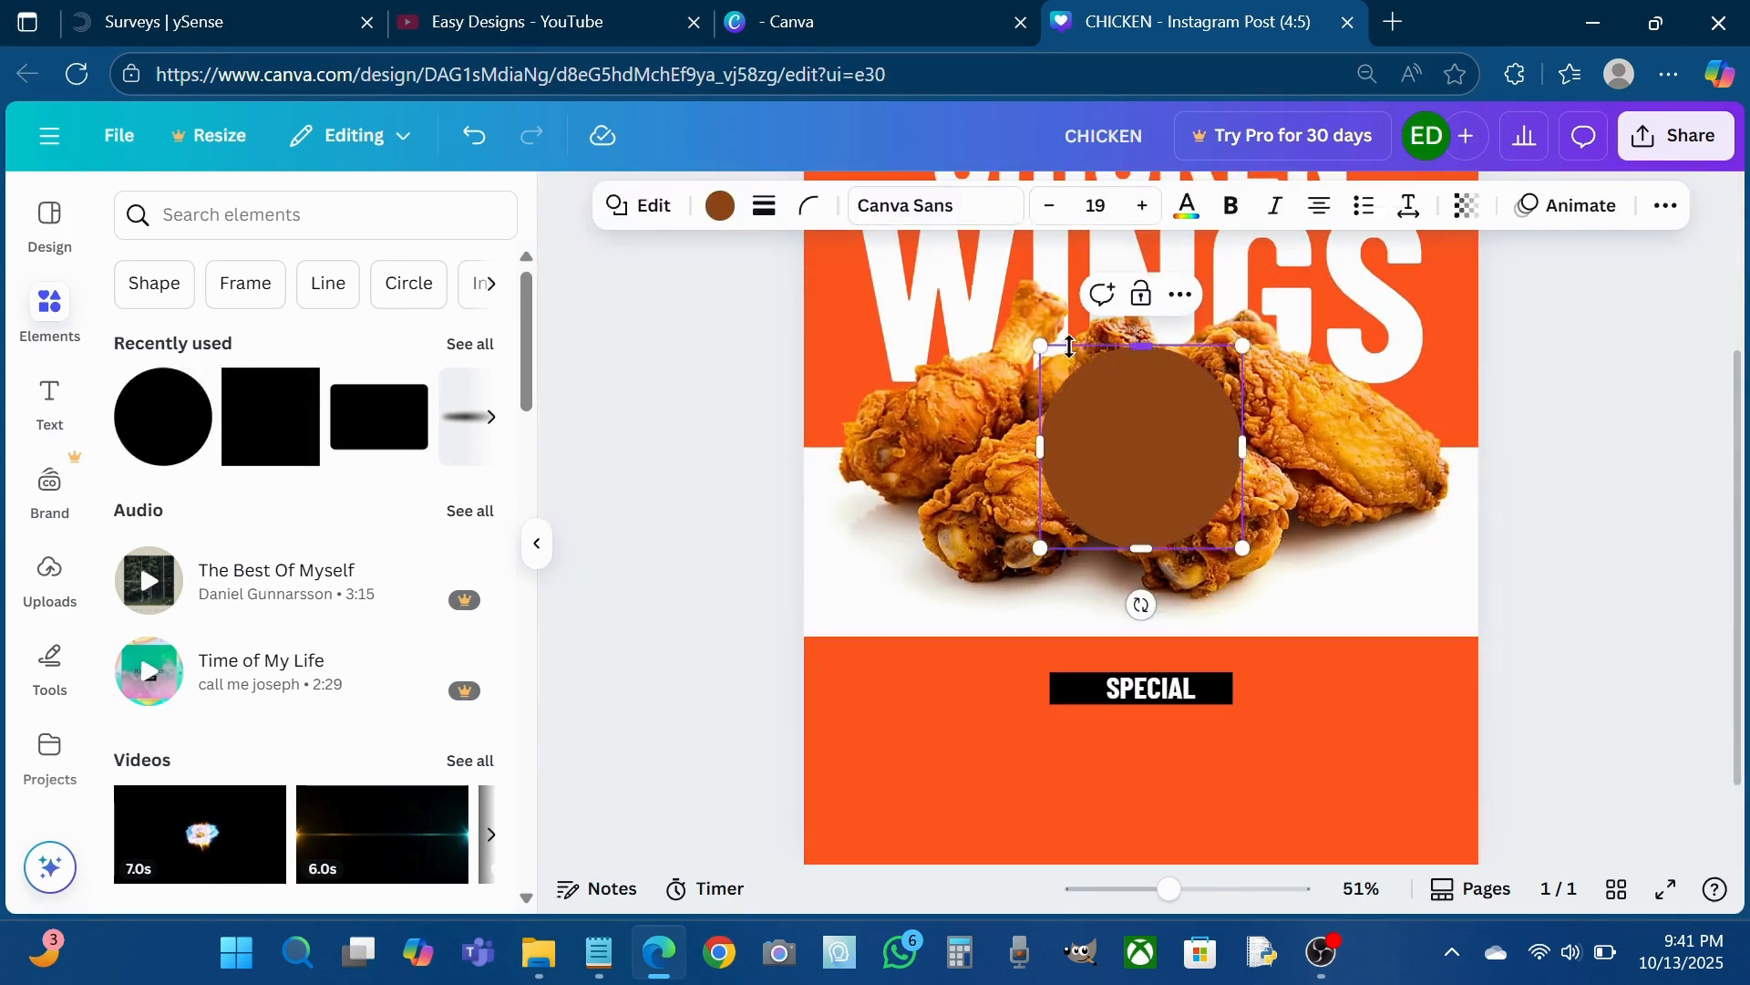
pyautogui.moveTo(1037, 336); pyautogui.dragTo(1261, 686)
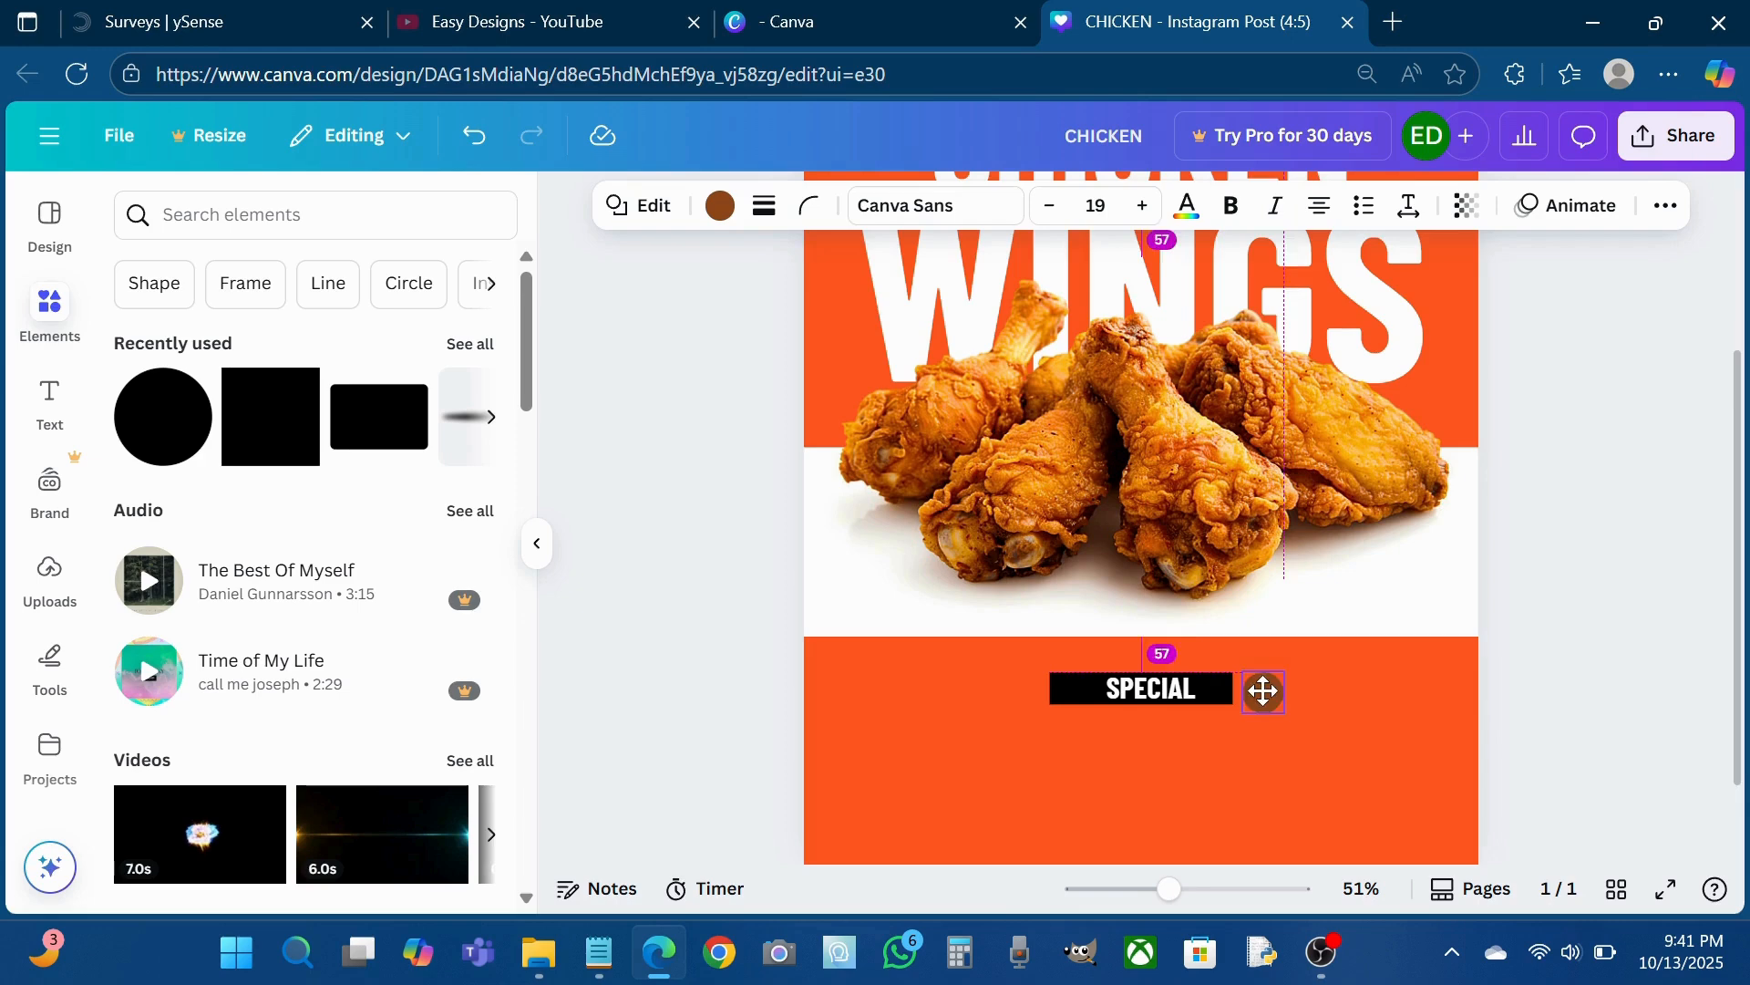
pyautogui.scroll(5, 1261, 686)
# - Replace the copied "SPECIAL" text on the lower black bar with "FREE DELIVERY"
pyautogui.click(1264, 702)
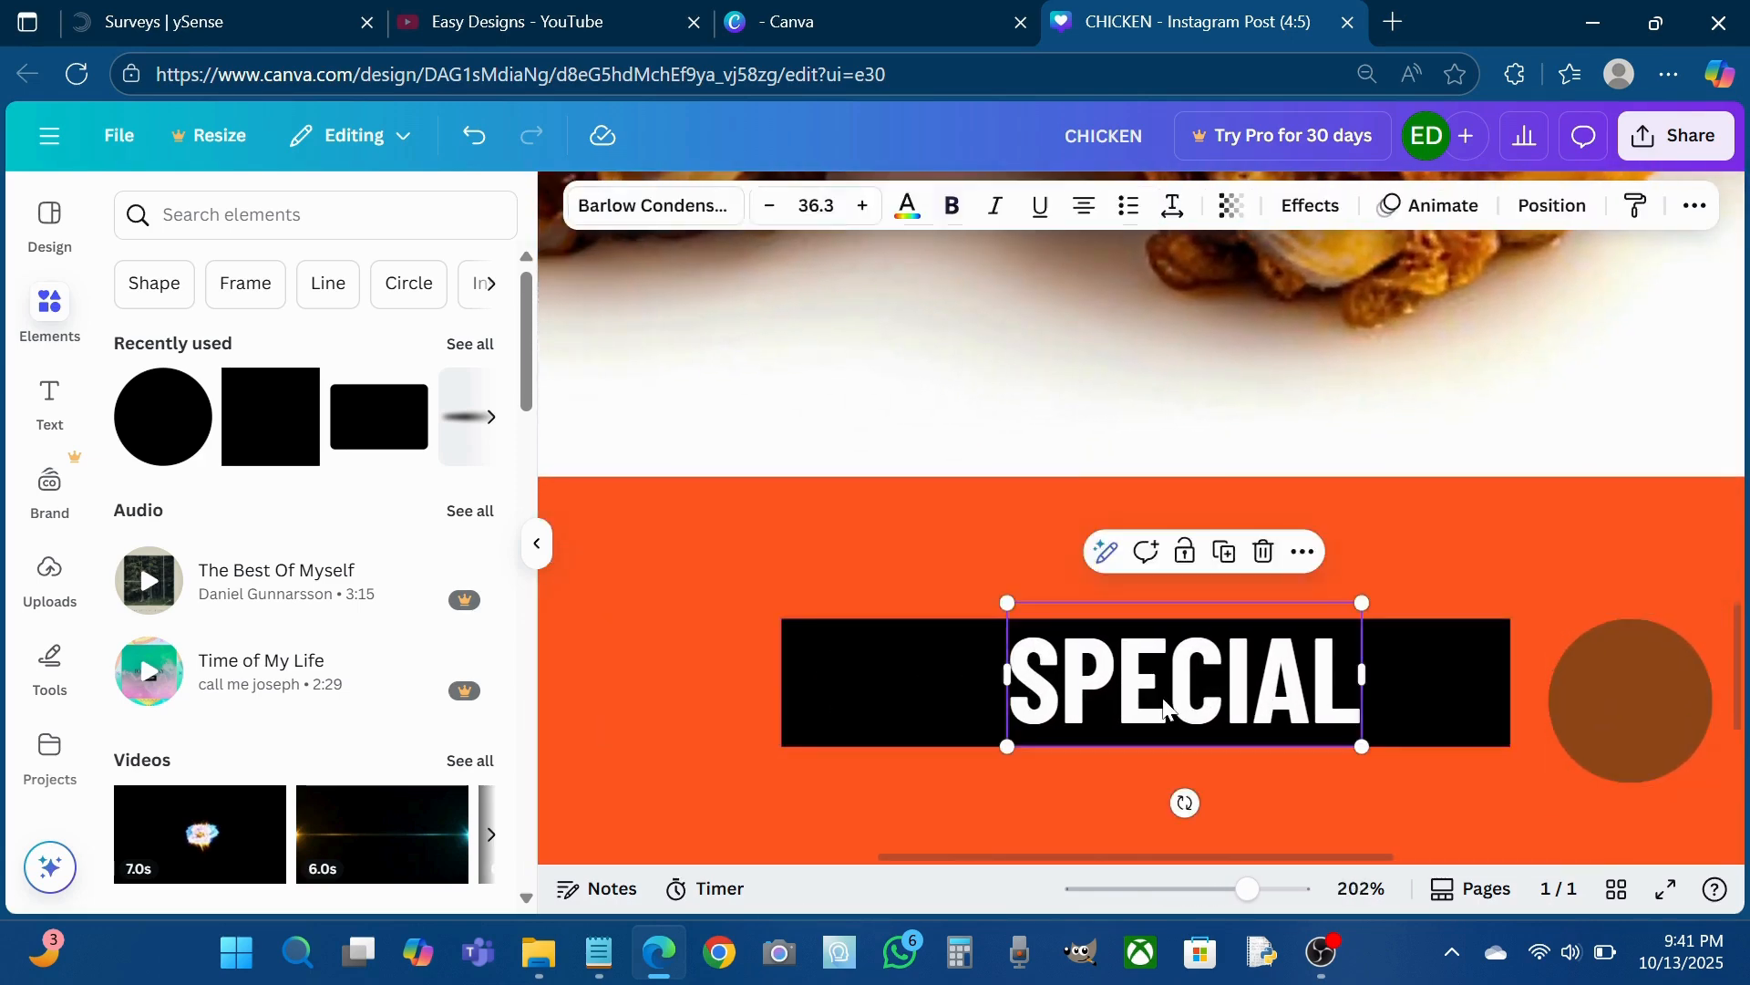
pyautogui.doubleClick(1164, 707)
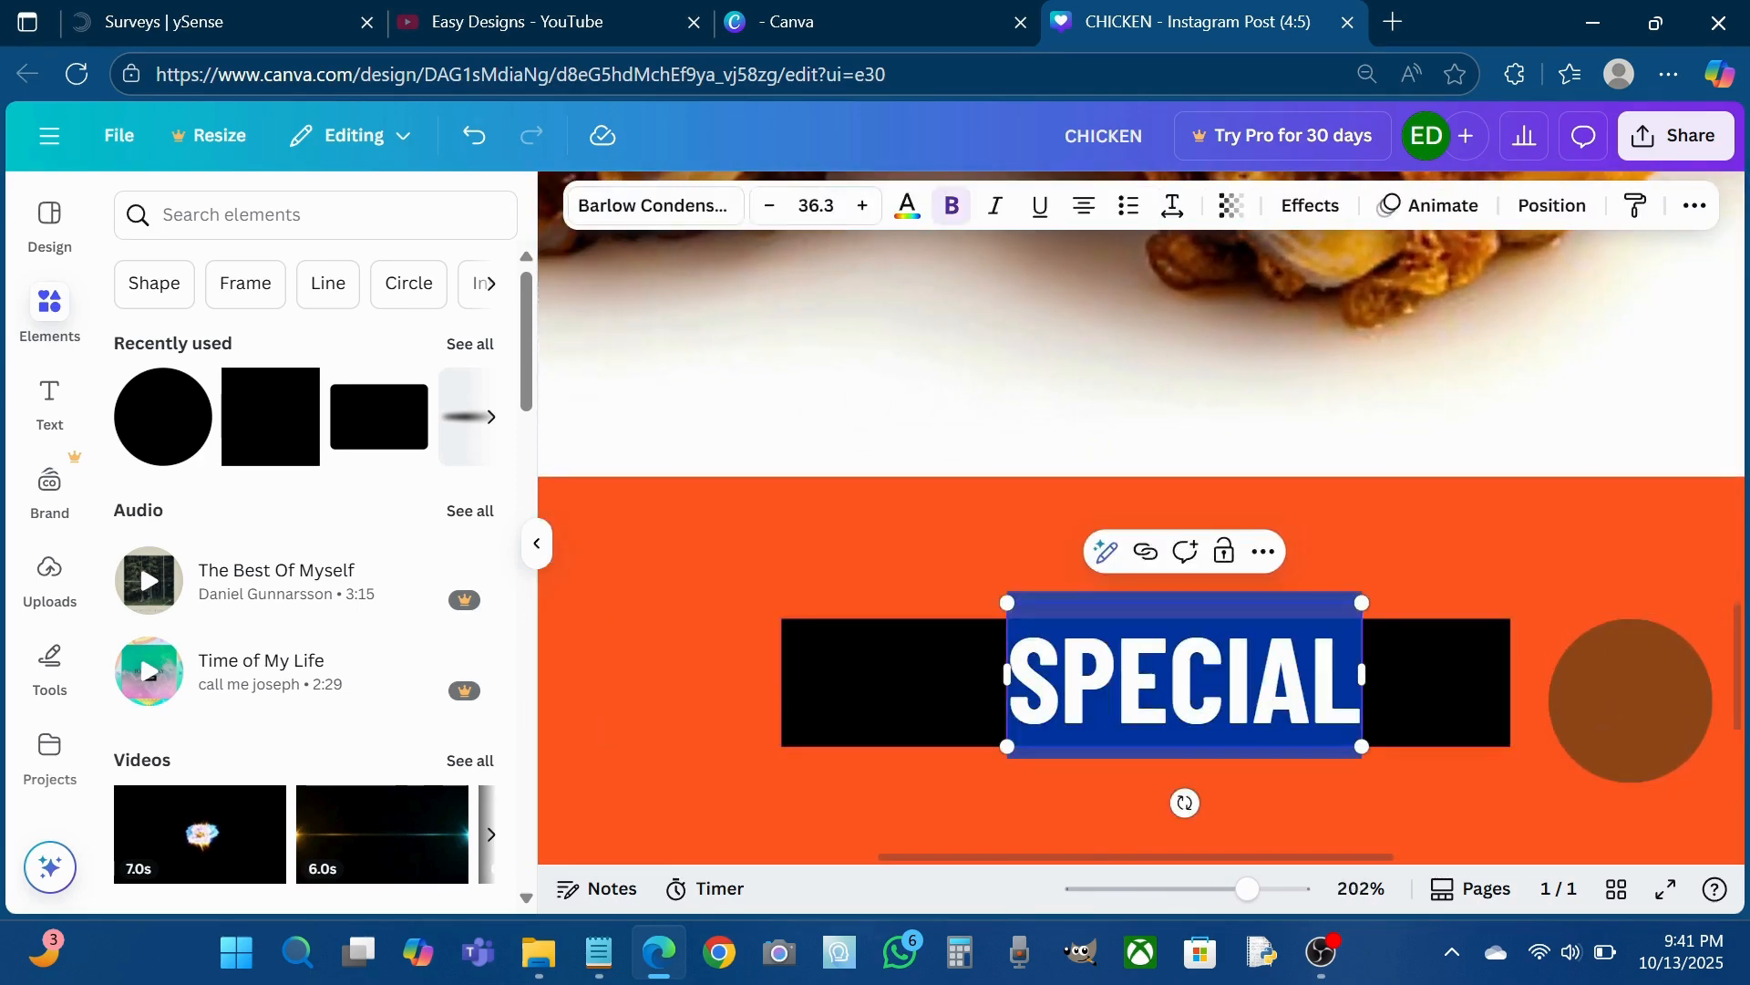
pyautogui.write('FREE DEL')
pyautogui.write('IVE')
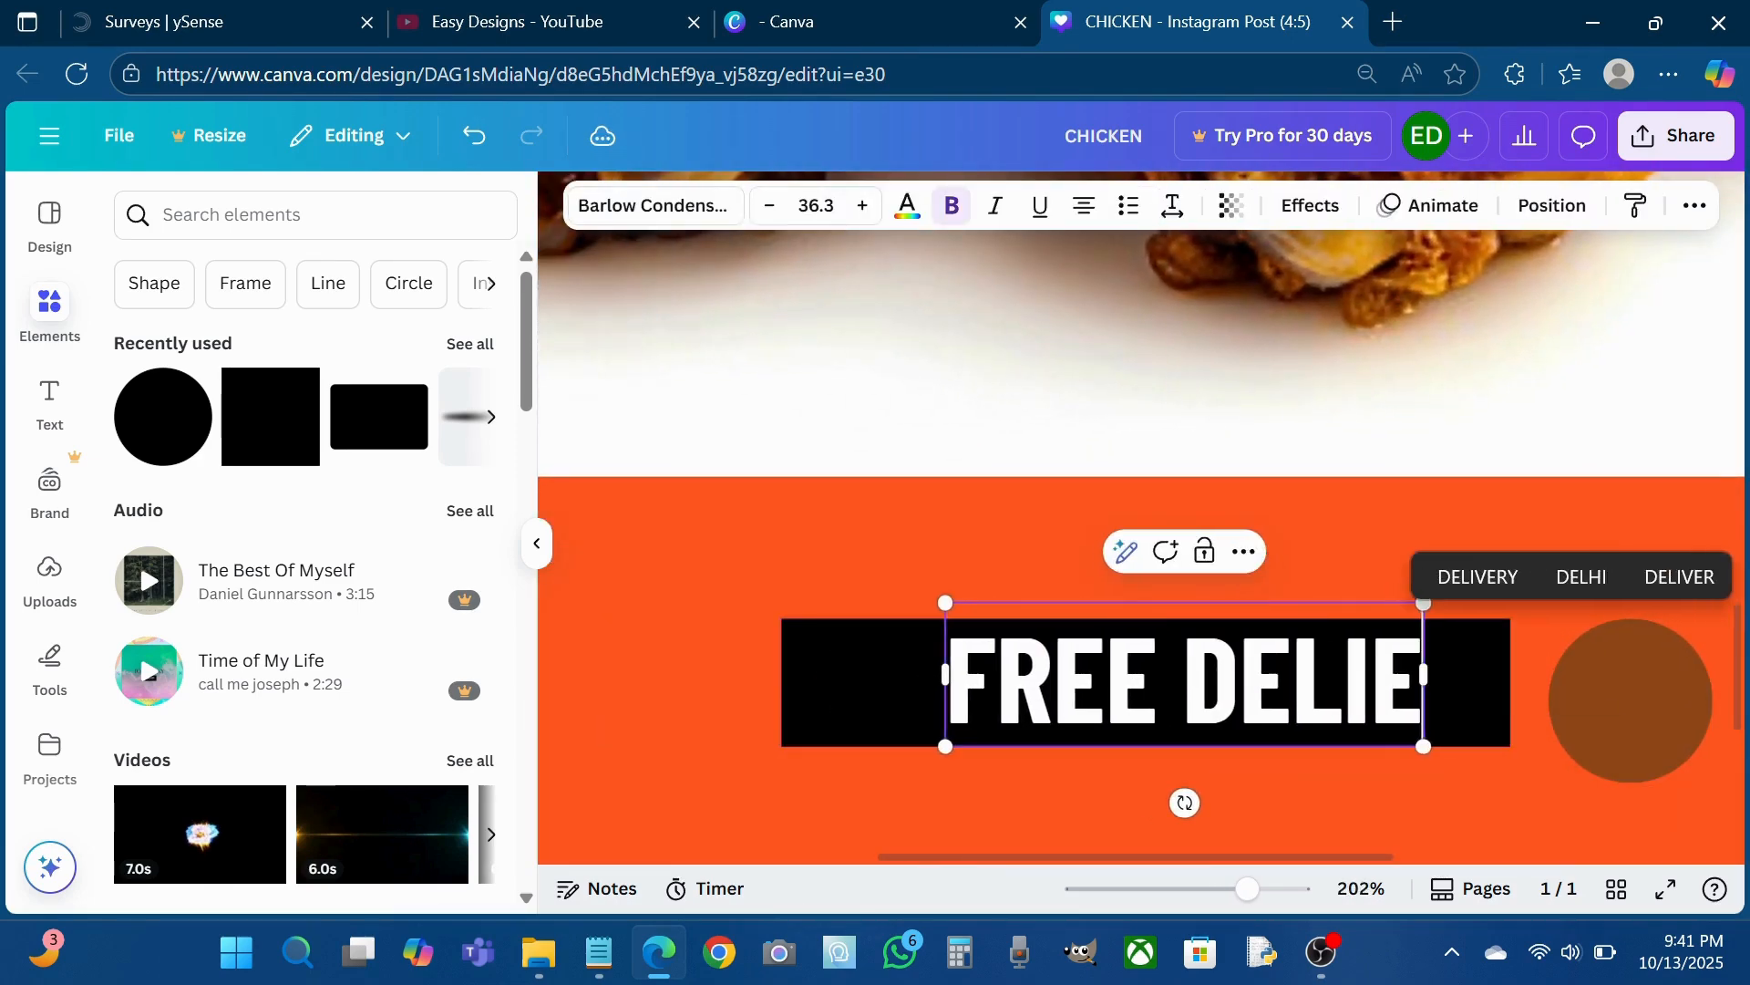
pyautogui.press('BackSpace')
pyautogui.write('VERY')
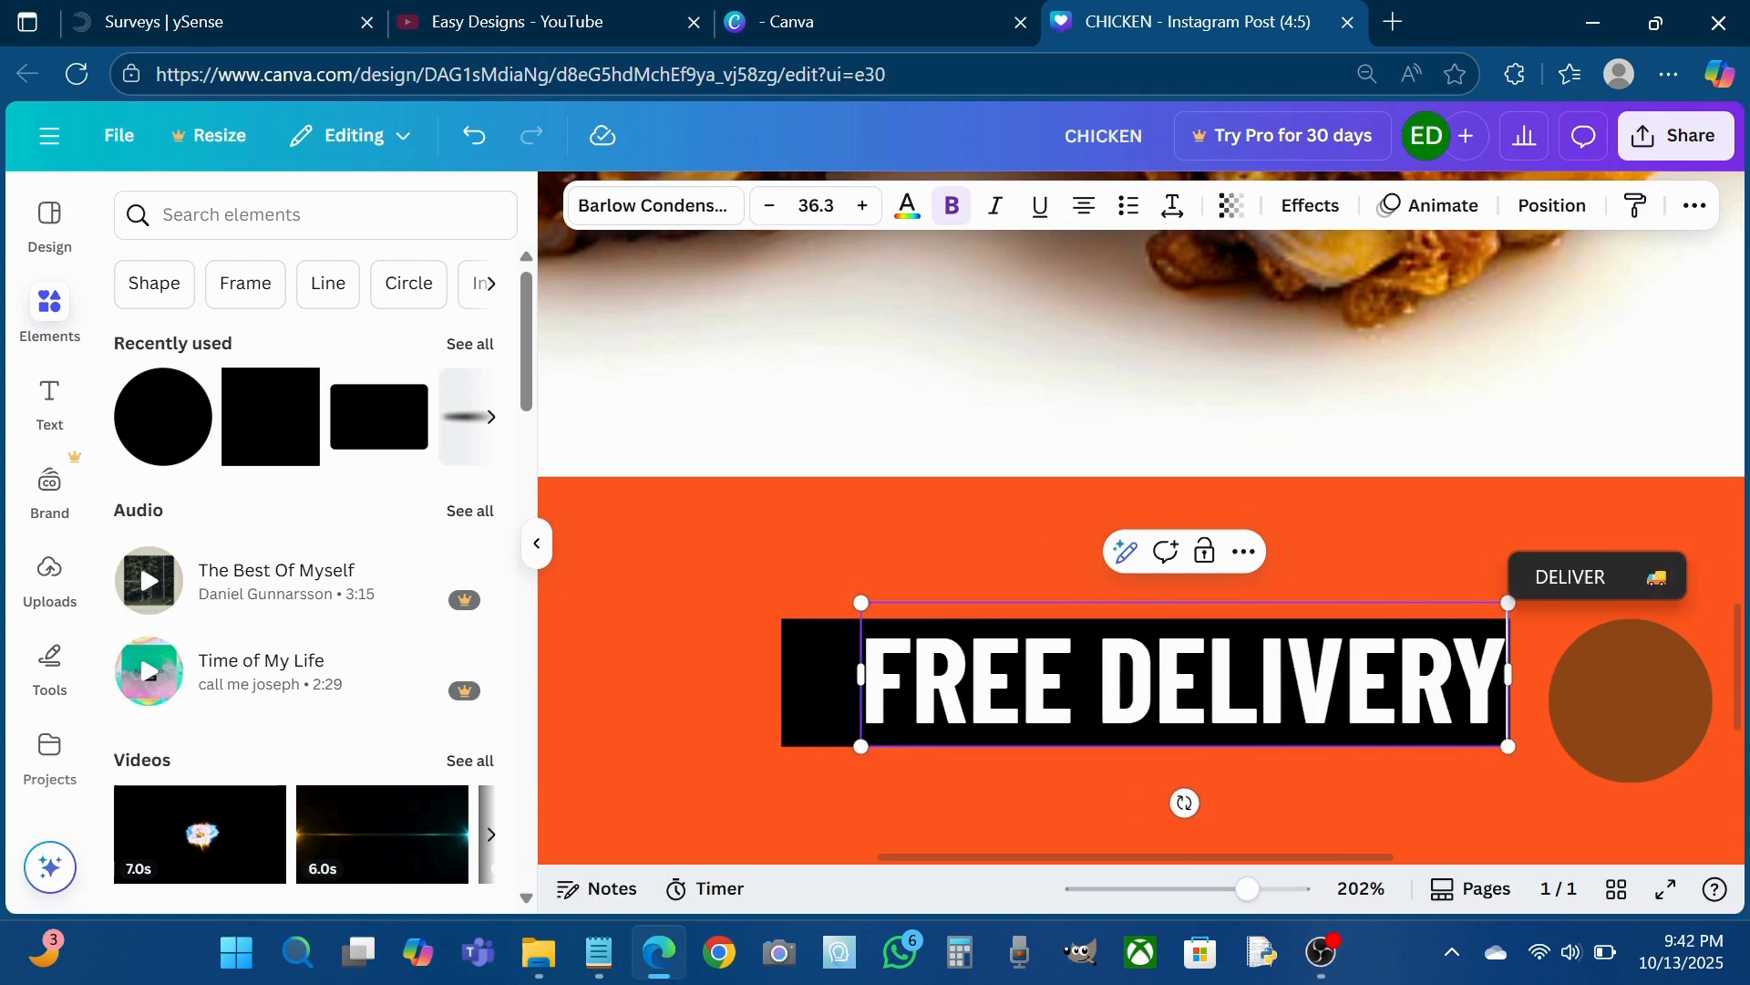
pyautogui.click(817, 614)
pyautogui.click(940, 670)
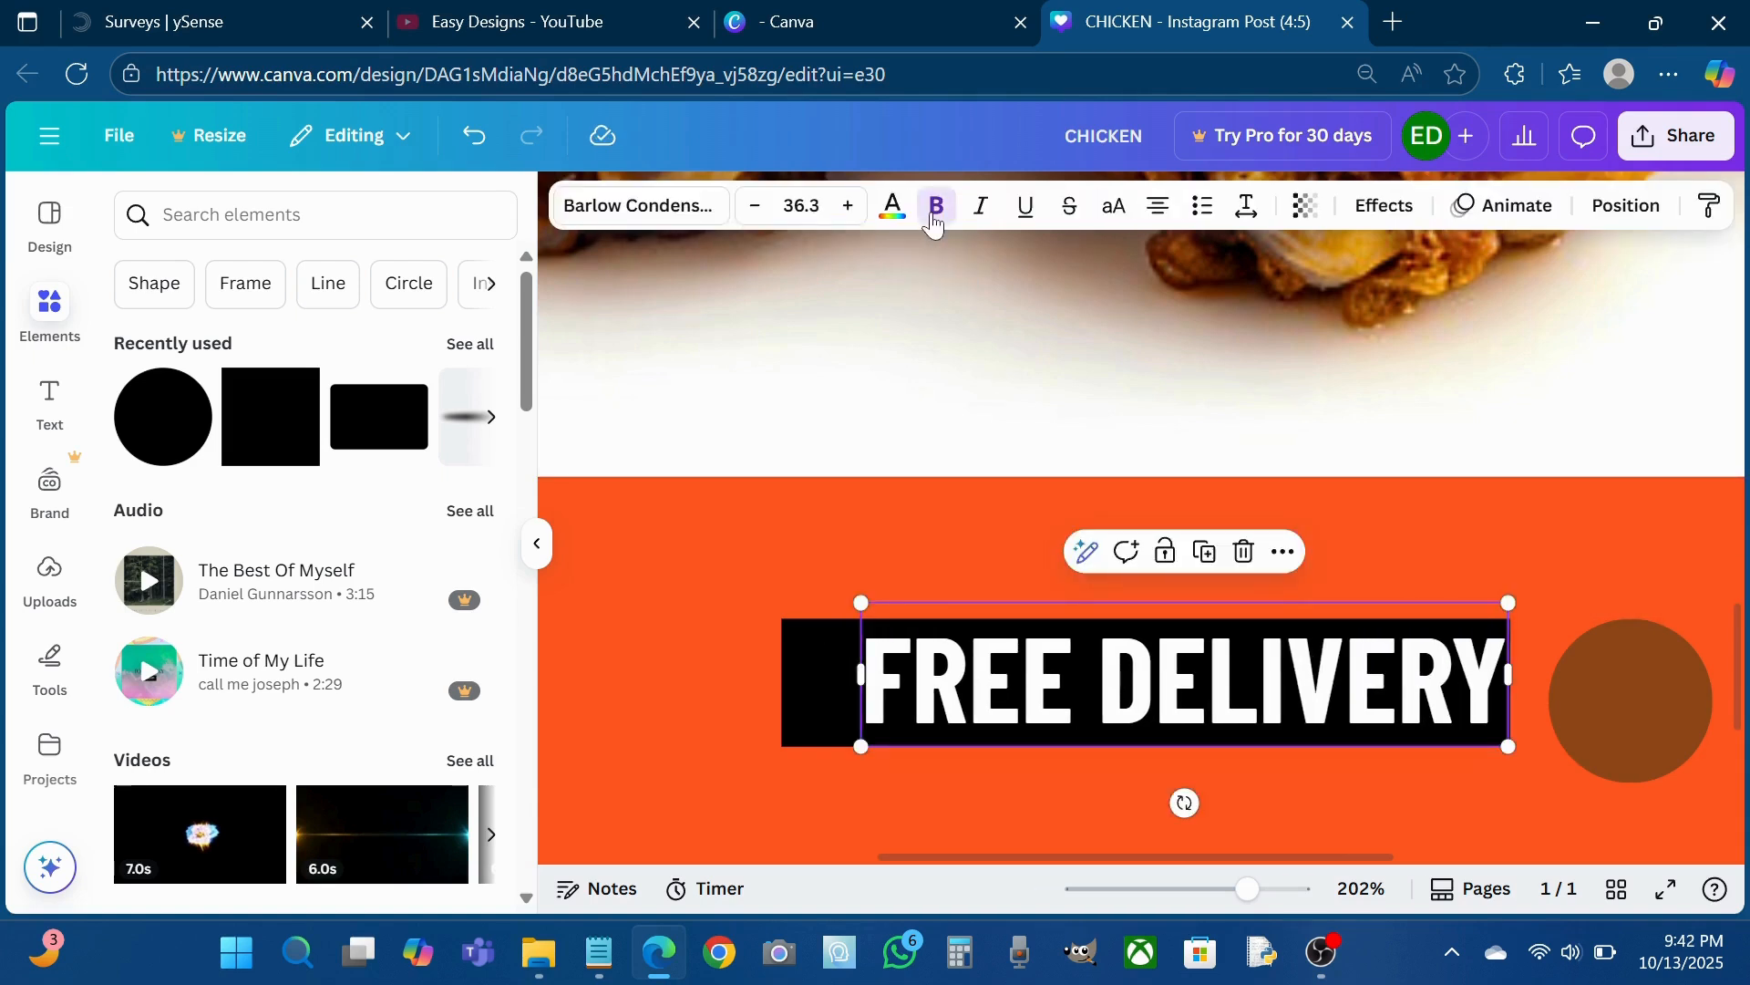
# - Remove the bold style from "FREE DELIVERY", reduce it to font size 28.9, and shift it towards the bar's left end
pyautogui.click(933, 217)
pyautogui.moveTo(876, 603); pyautogui.dragTo(1004, 633)
pyautogui.moveTo(1110, 682); pyautogui.dragTo(928, 680)
# - Recolour the brown circle white and place it over the right end of the black bar beside "FREE DELIVERY"
pyautogui.click(1634, 729)
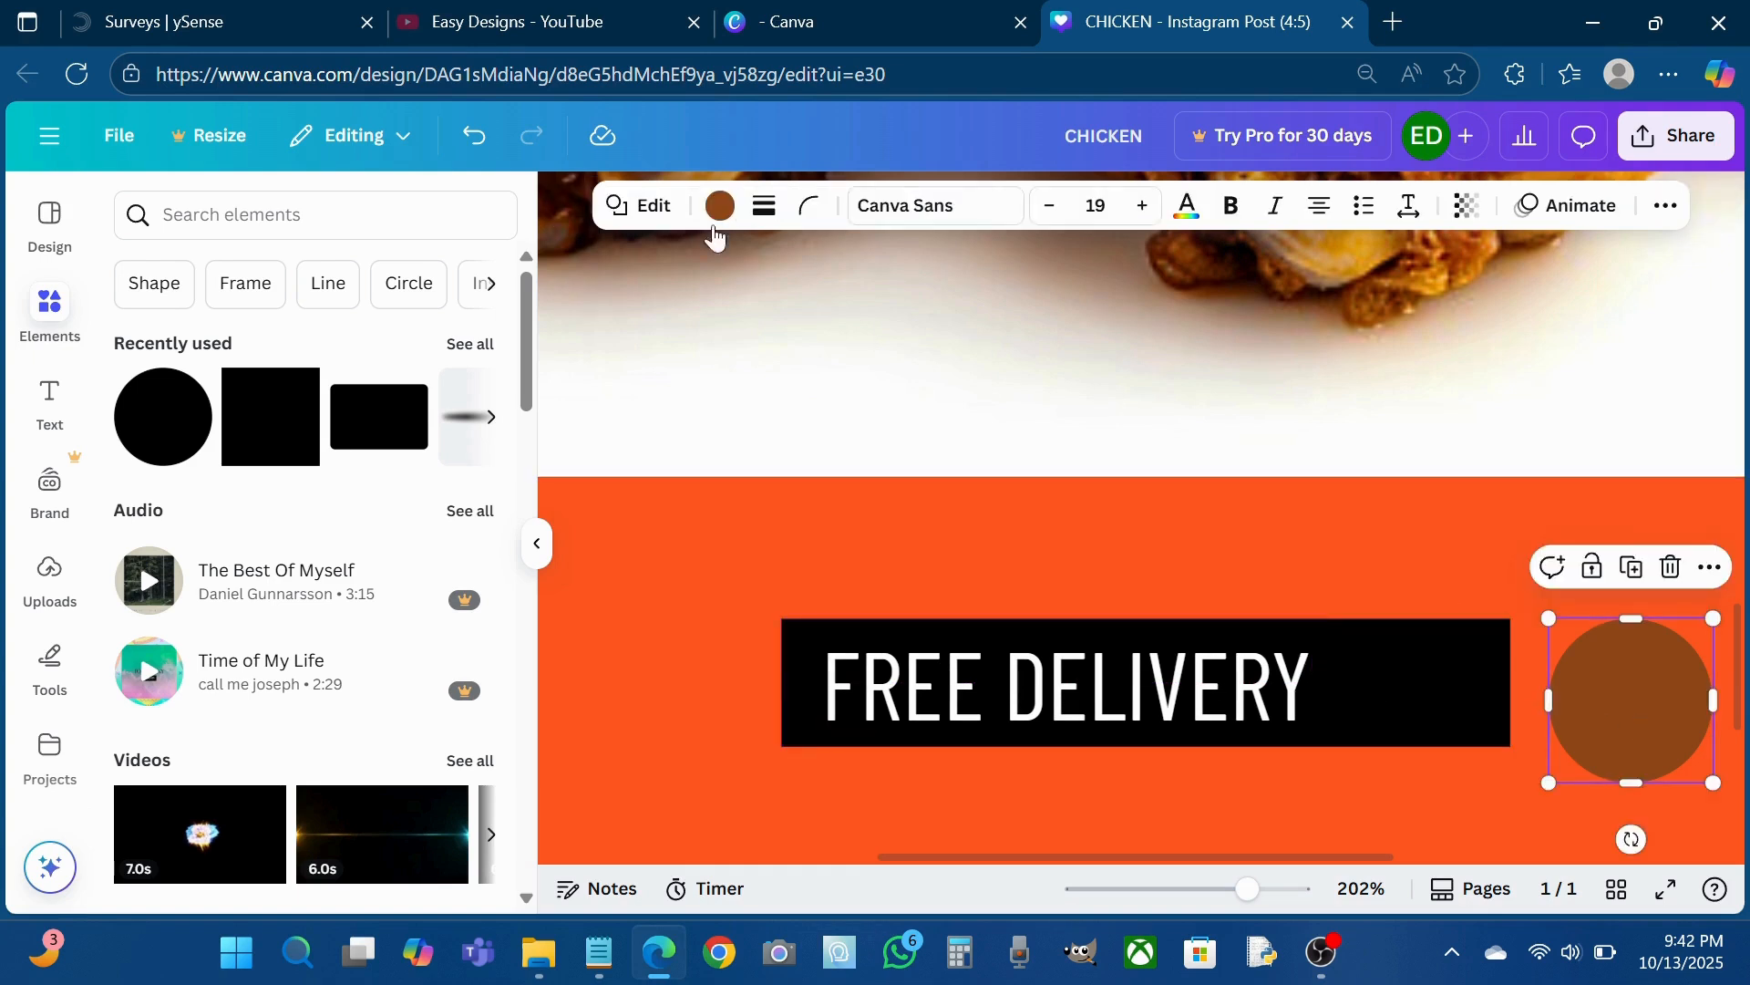
pyautogui.click(720, 206)
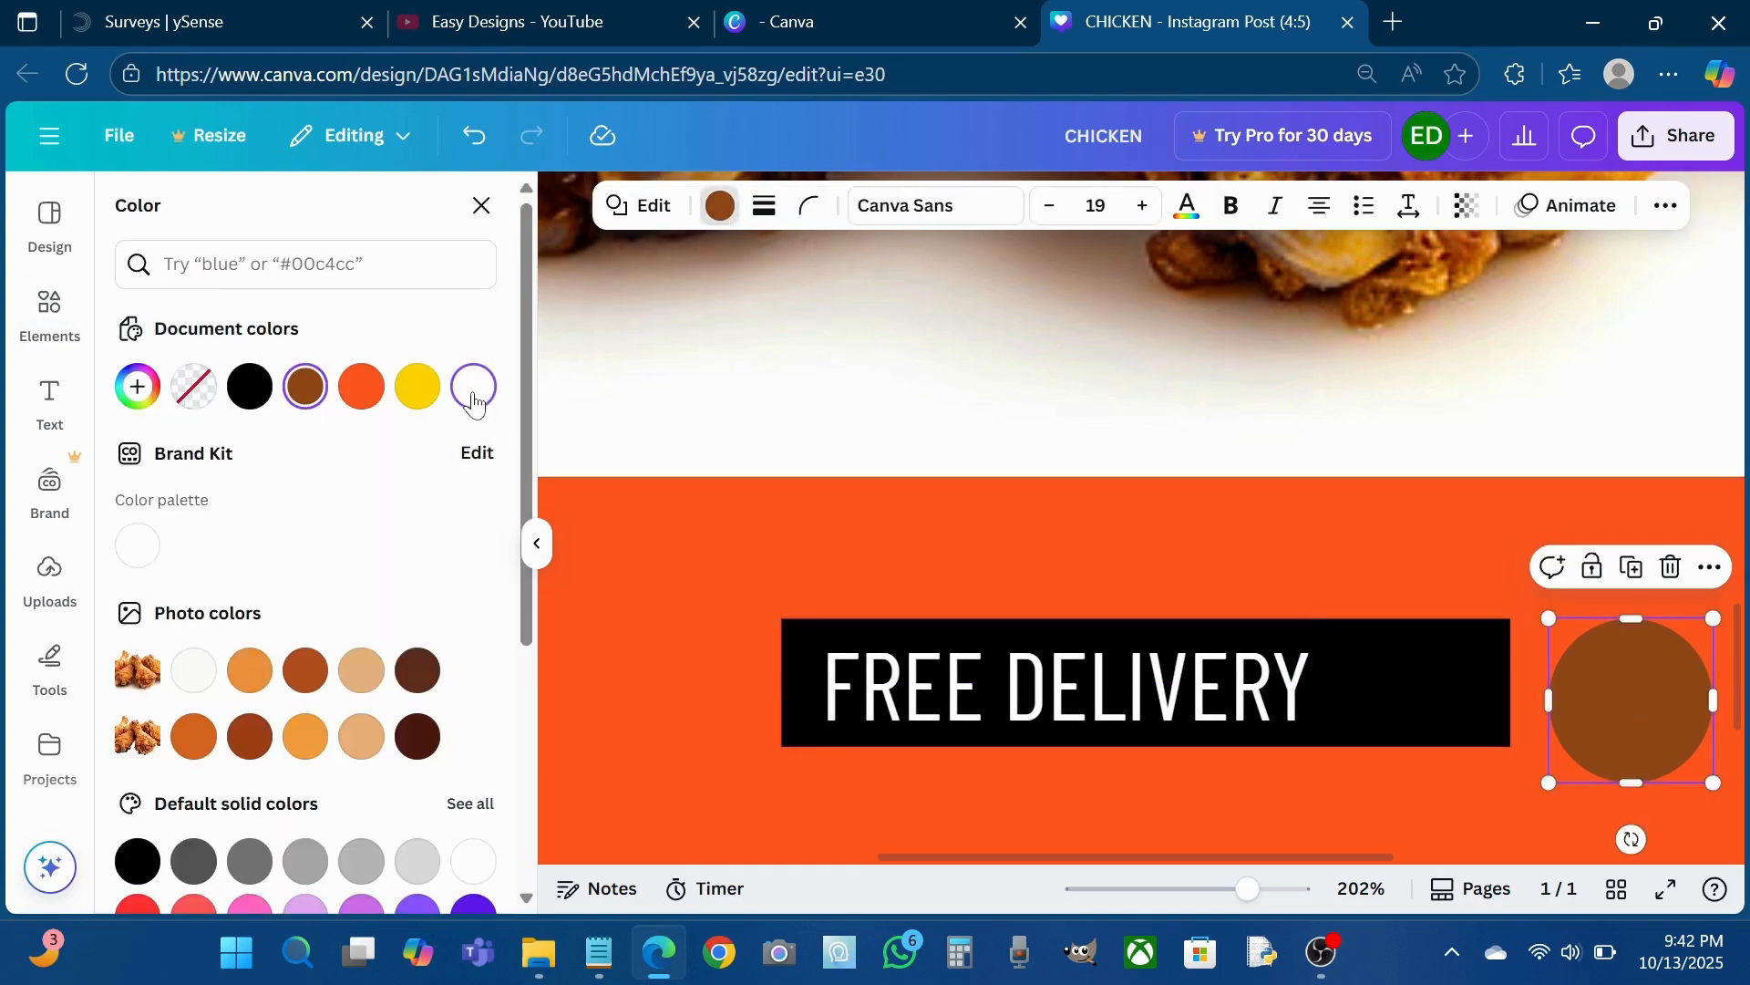
pyautogui.click(472, 398)
pyautogui.moveTo(1639, 699); pyautogui.dragTo(1405, 672)
# - Duplicate the "FREE DELIVERY" text, place the copy just above the original, and change its wording to "01"
pyautogui.click(1104, 670)
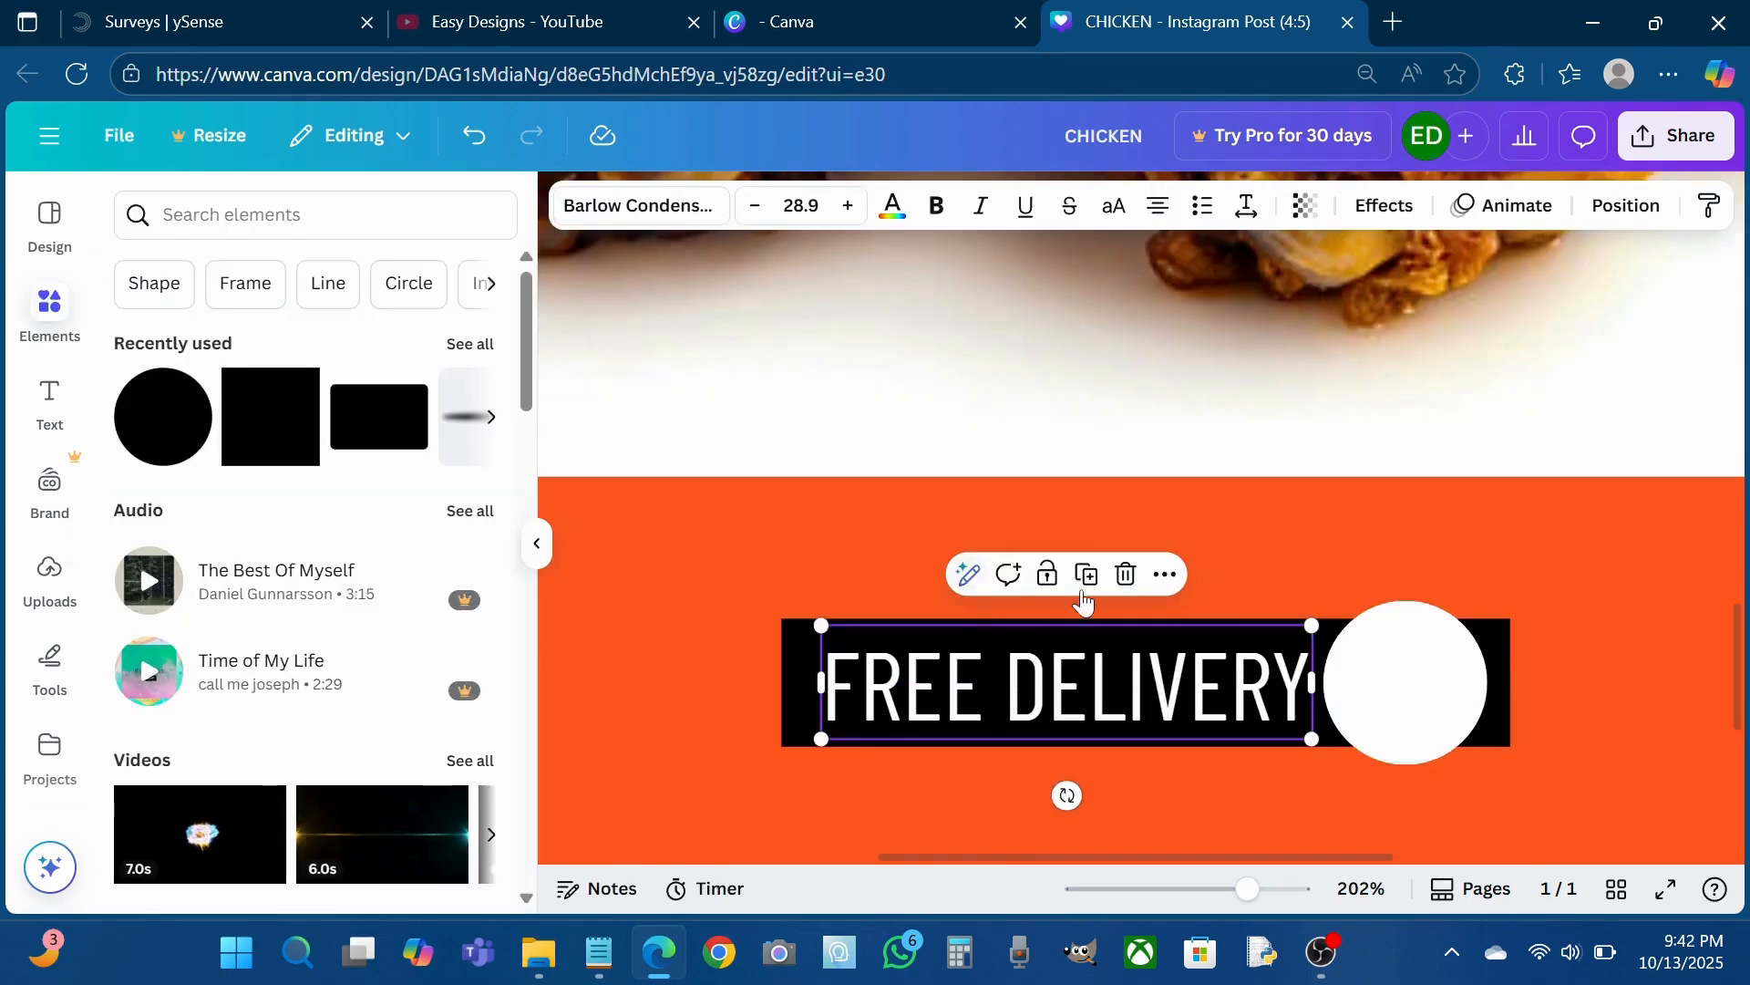
pyautogui.click(1085, 574)
pyautogui.moveTo(1084, 721); pyautogui.dragTo(1160, 583)
pyautogui.doubleClick(1149, 586)
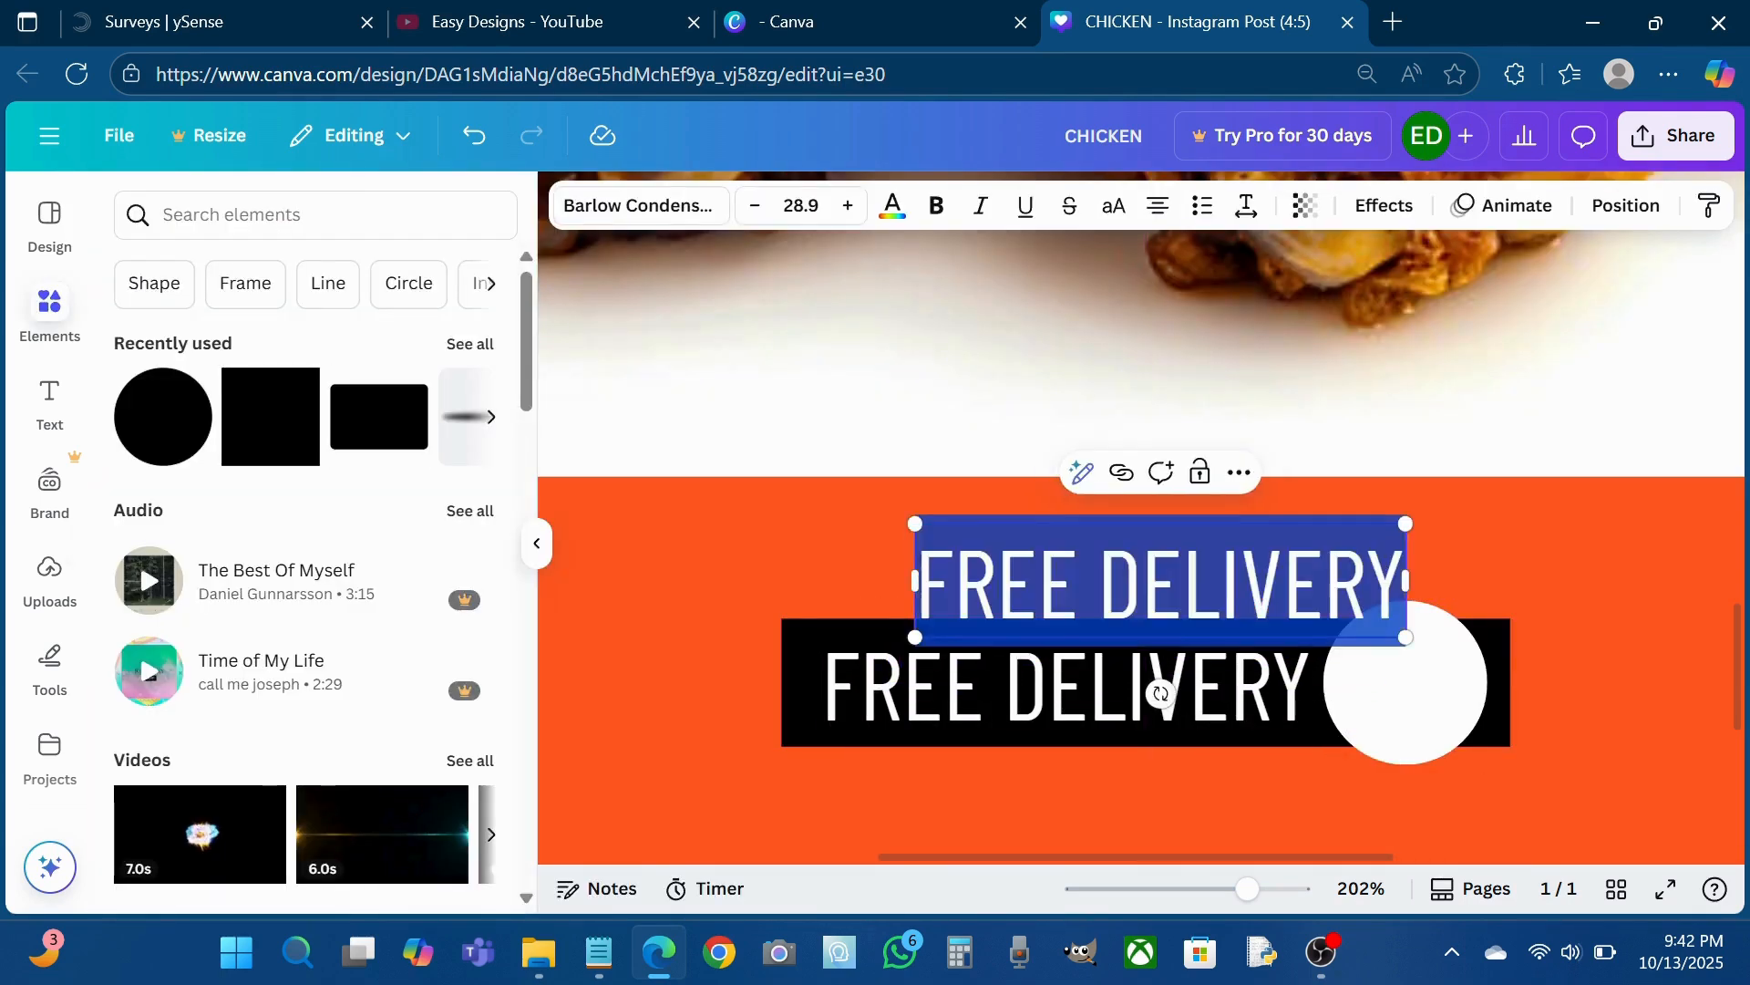
pyautogui.write('01')
pyautogui.click(1262, 556)
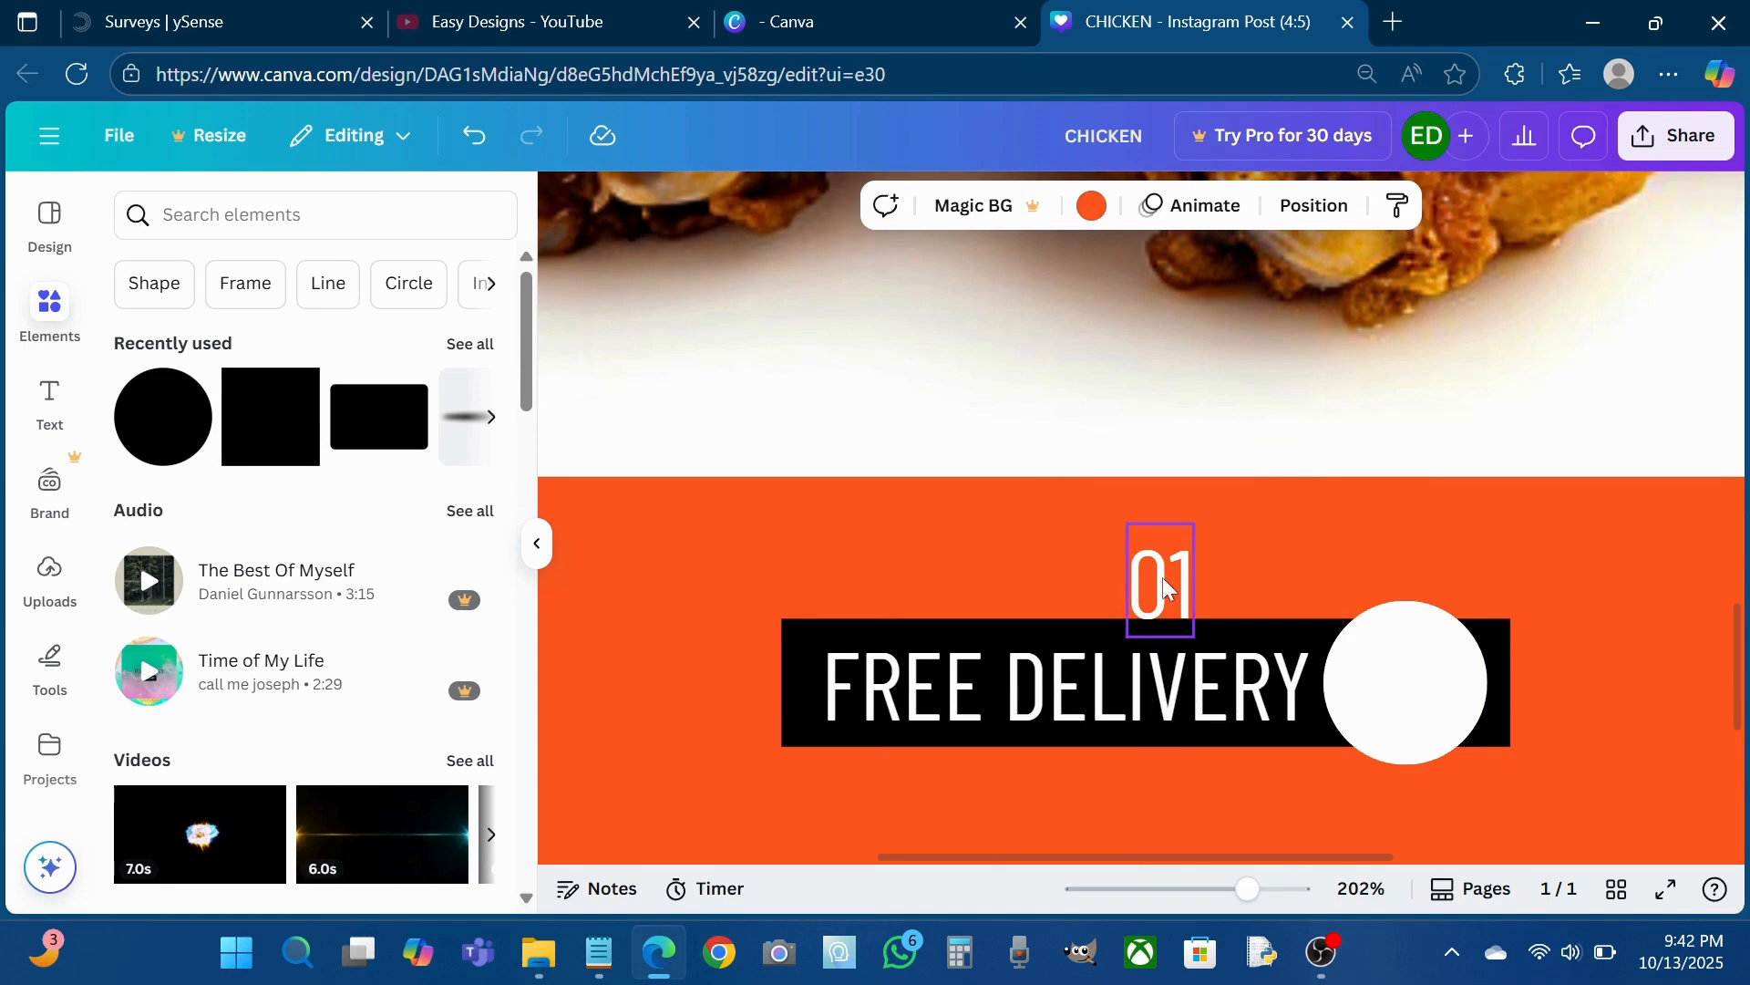
# - Colour the "01" text black and centre it on the white circle
pyautogui.click(1160, 584)
pyautogui.click(892, 205)
pyautogui.click(193, 386)
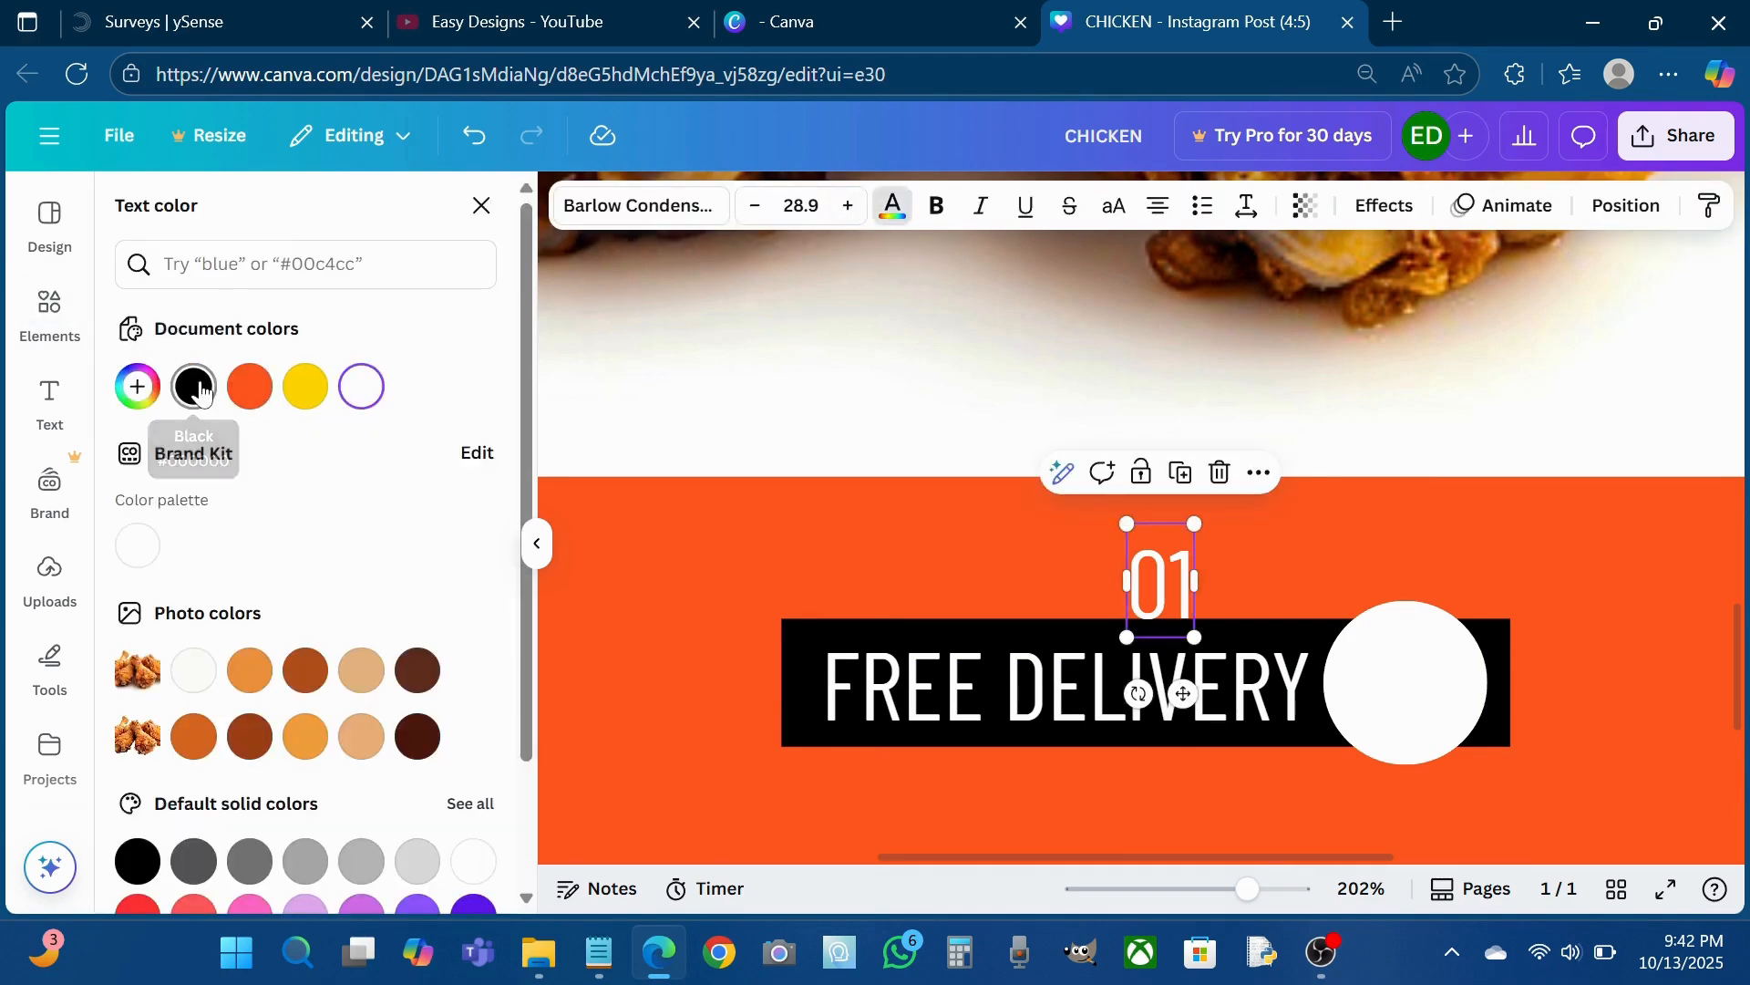
pyautogui.moveTo(1156, 578); pyautogui.dragTo(1407, 690)
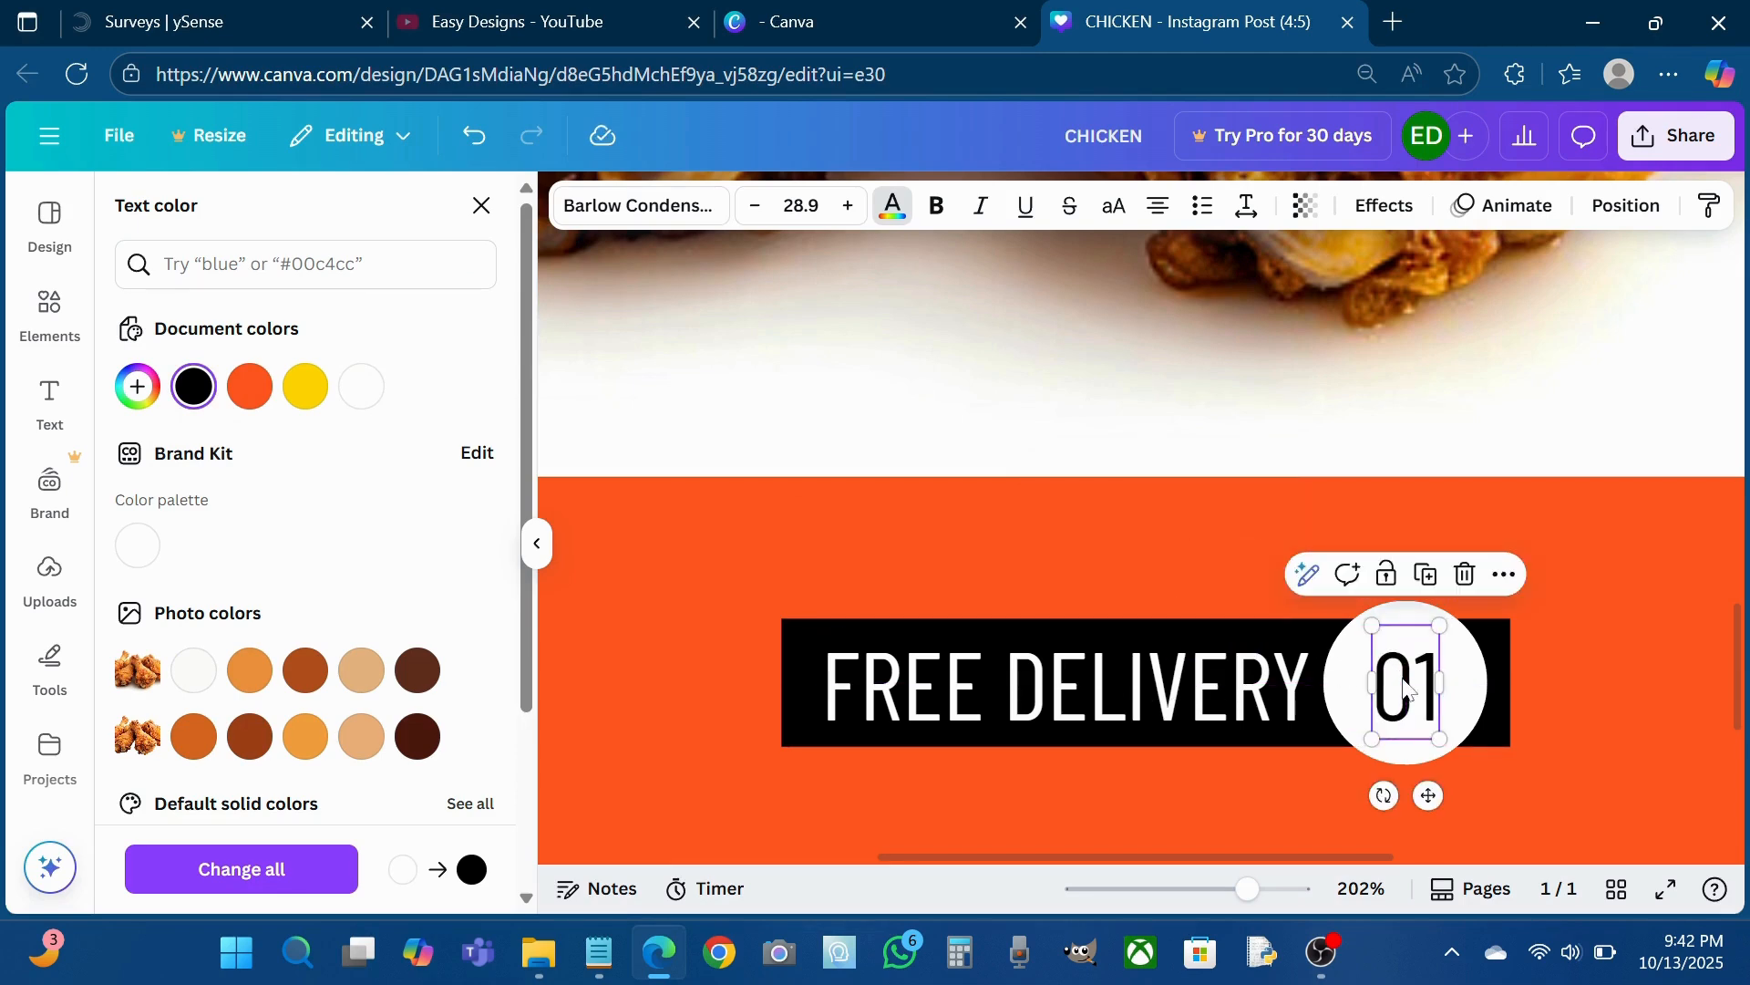
pyautogui.click(1517, 780)
# - Try to duplicate the bar, "FREE DELIVERY" text, circle and "01" together, and undo the changes to the stray copies
pyautogui.hscroll(5, 1517, 780)
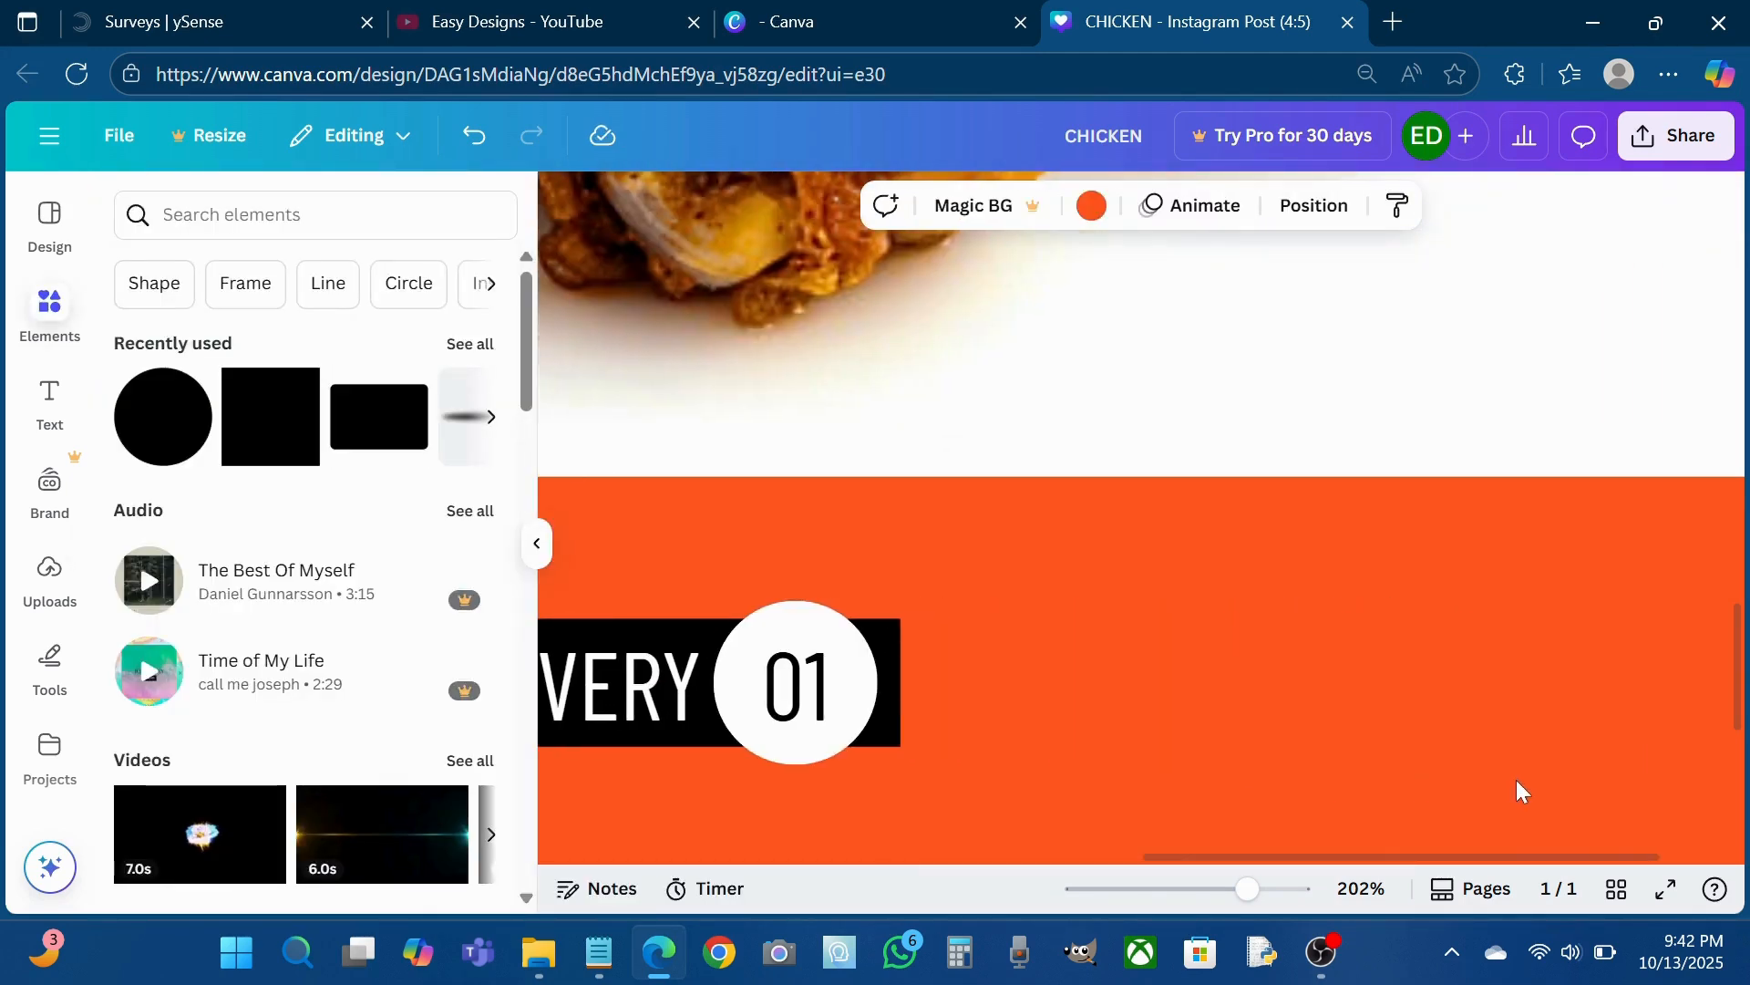
pyautogui.scroll(-5, 1517, 780)
pyautogui.moveTo(959, 726); pyautogui.dragTo(1220, 768)
pyautogui.click(1114, 644)
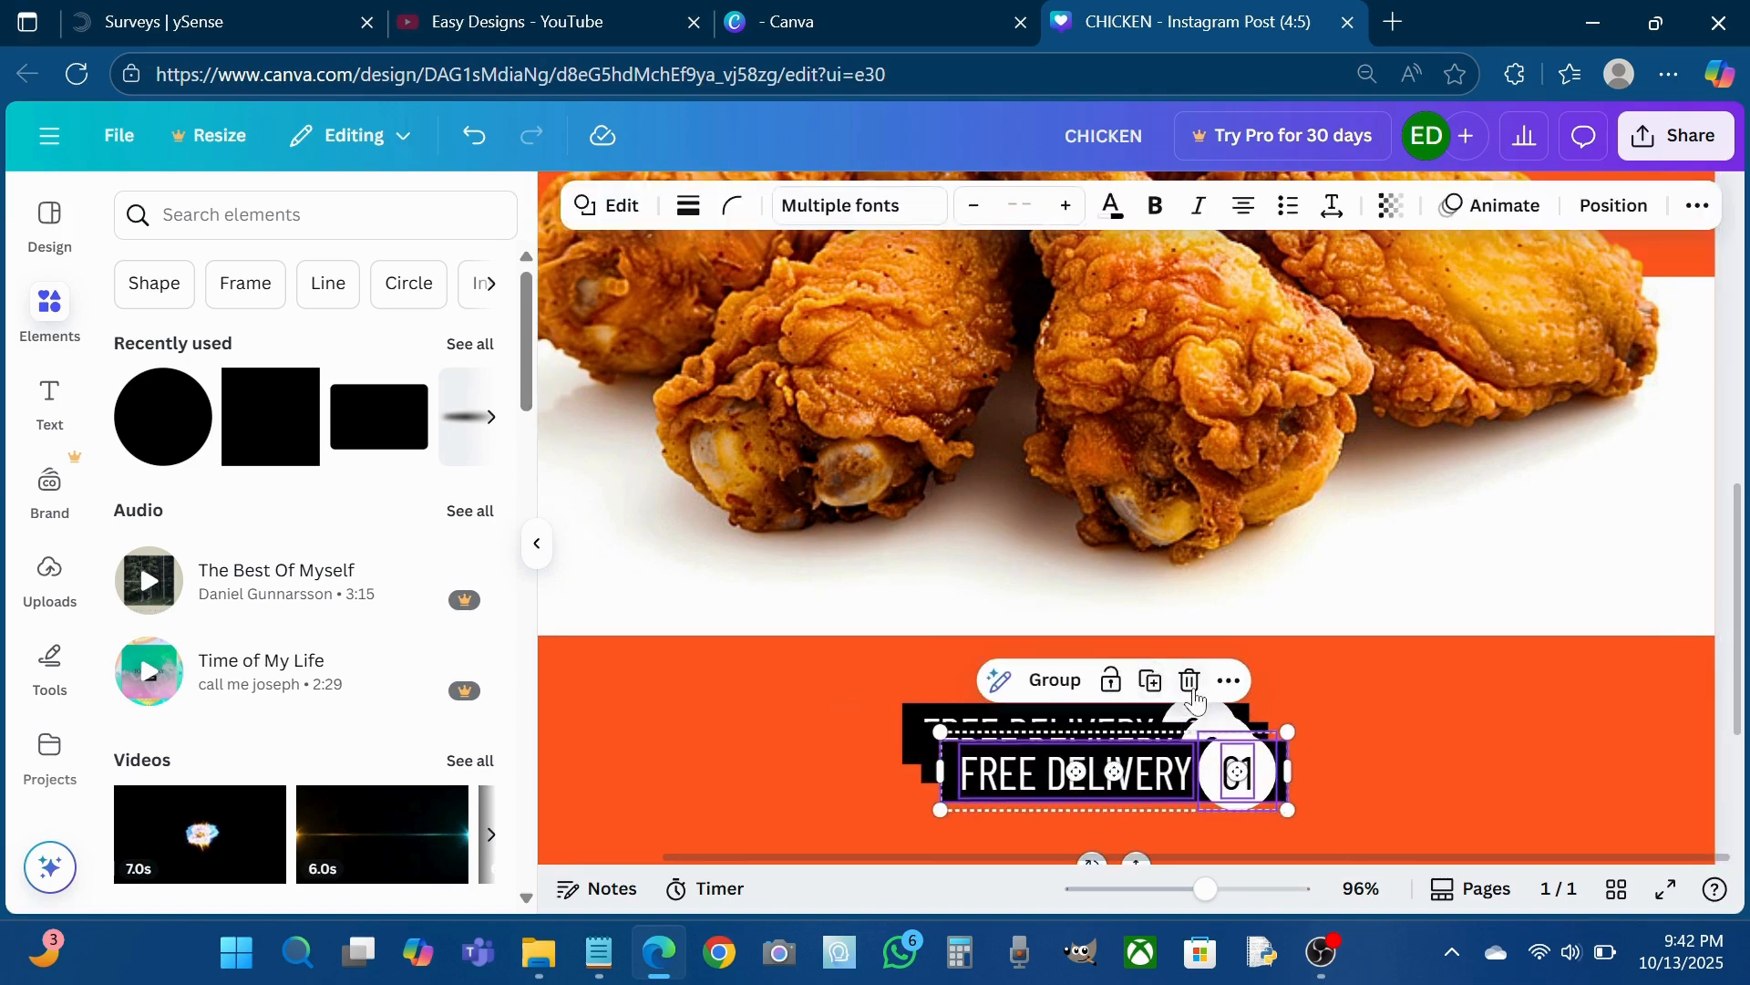
pyautogui.click(1190, 681)
pyautogui.click(1150, 757)
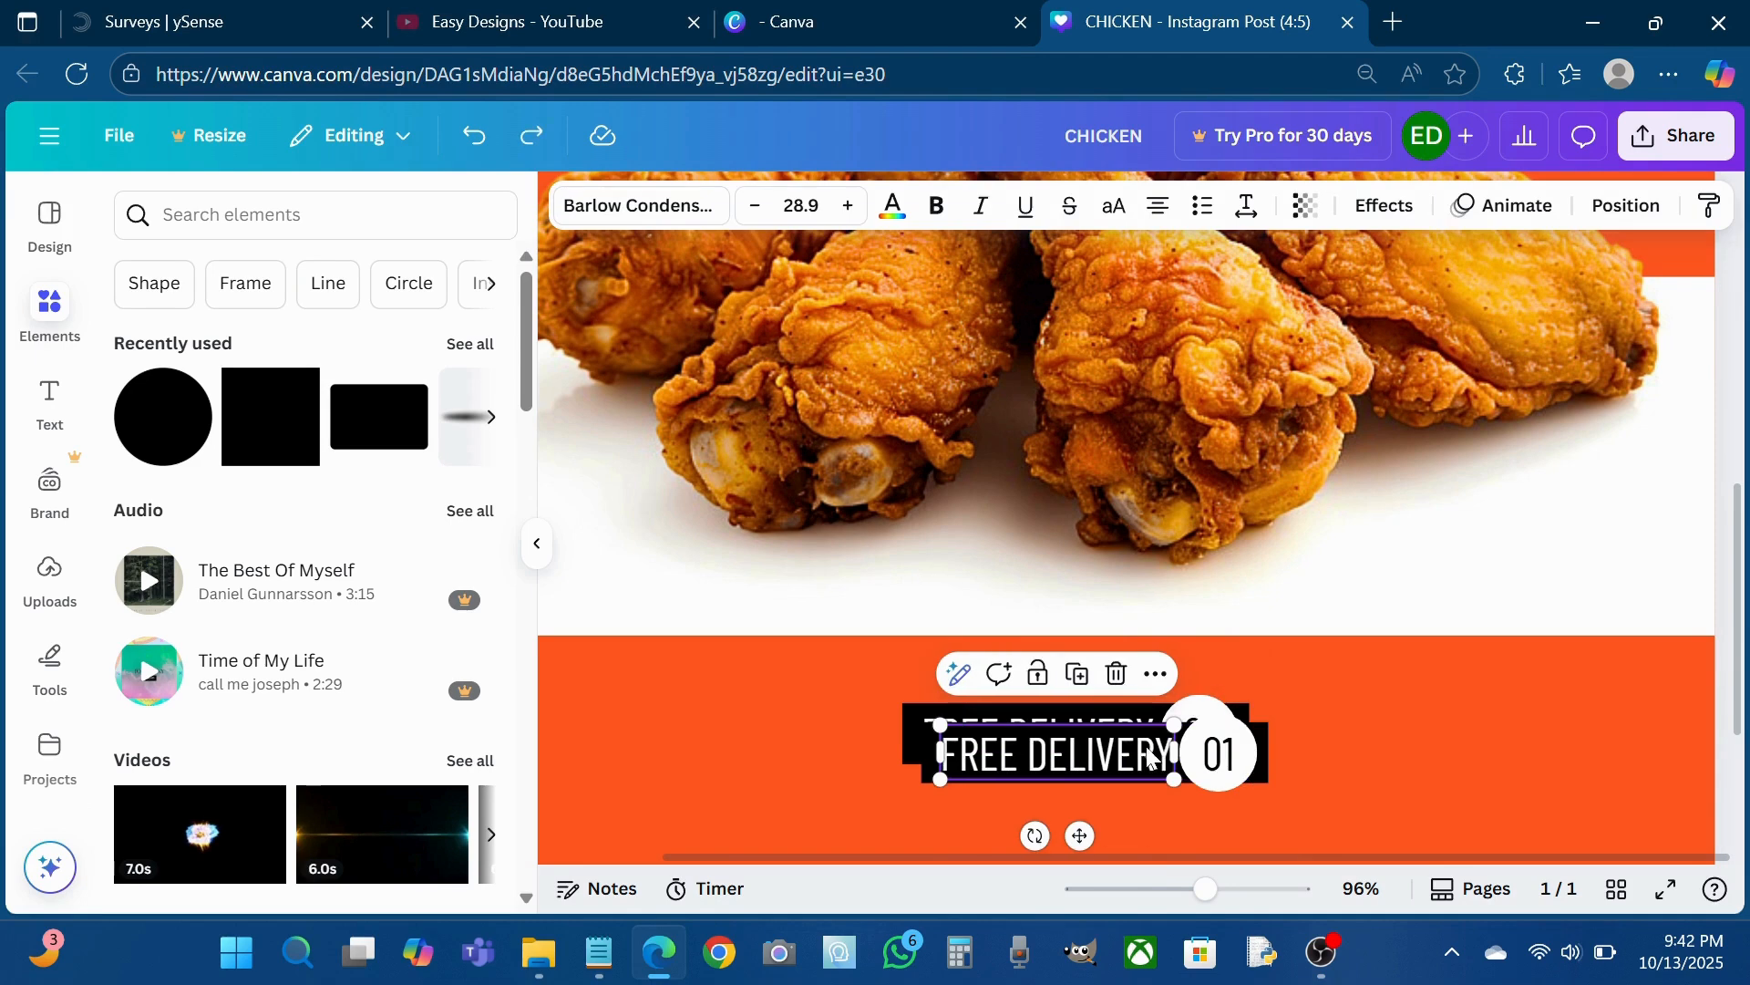
pyautogui.hotkey('ctrl', 'z')
pyautogui.hotkey('ctrl', 'z')
pyautogui.hotkey('ctrl', 'z')
# - Try placing a copy of the ungrouped "FREE DELIVERY" label beside the original in the orange band
pyautogui.moveTo(825, 704); pyautogui.dragTo(1237, 758)
pyautogui.click(1112, 644)
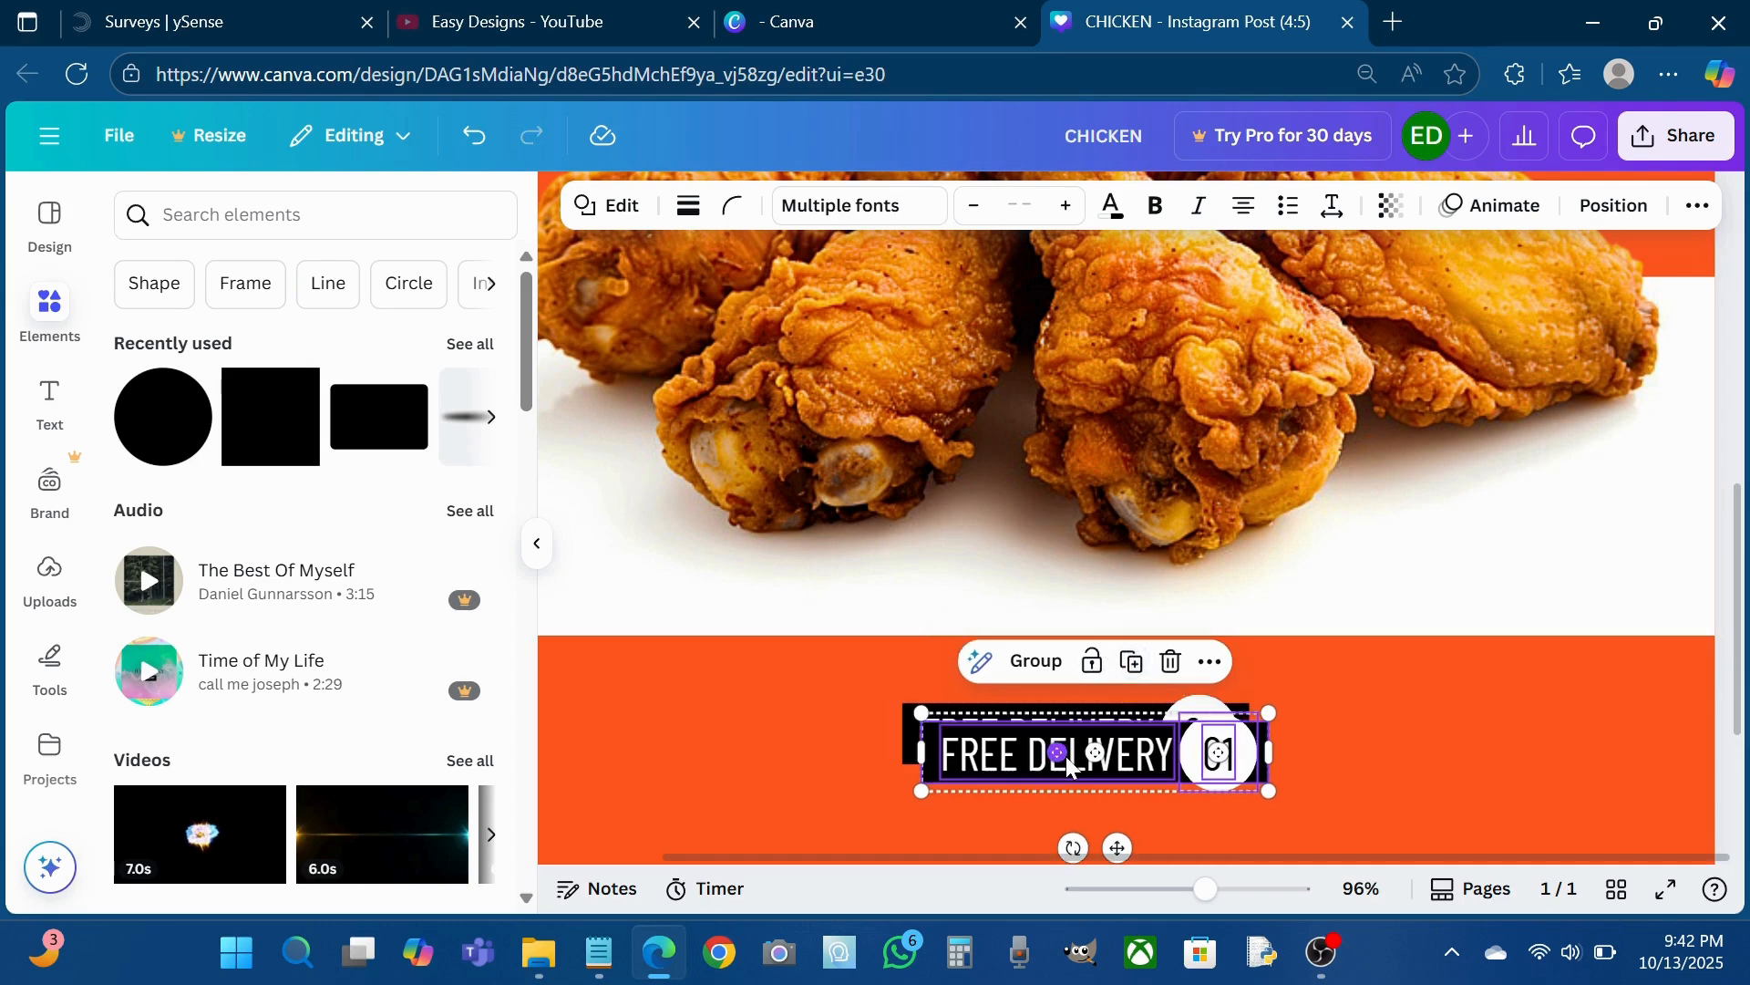
pyautogui.moveTo(1069, 764); pyautogui.dragTo(1440, 782)
pyautogui.hotkey('ctrl', 'z')
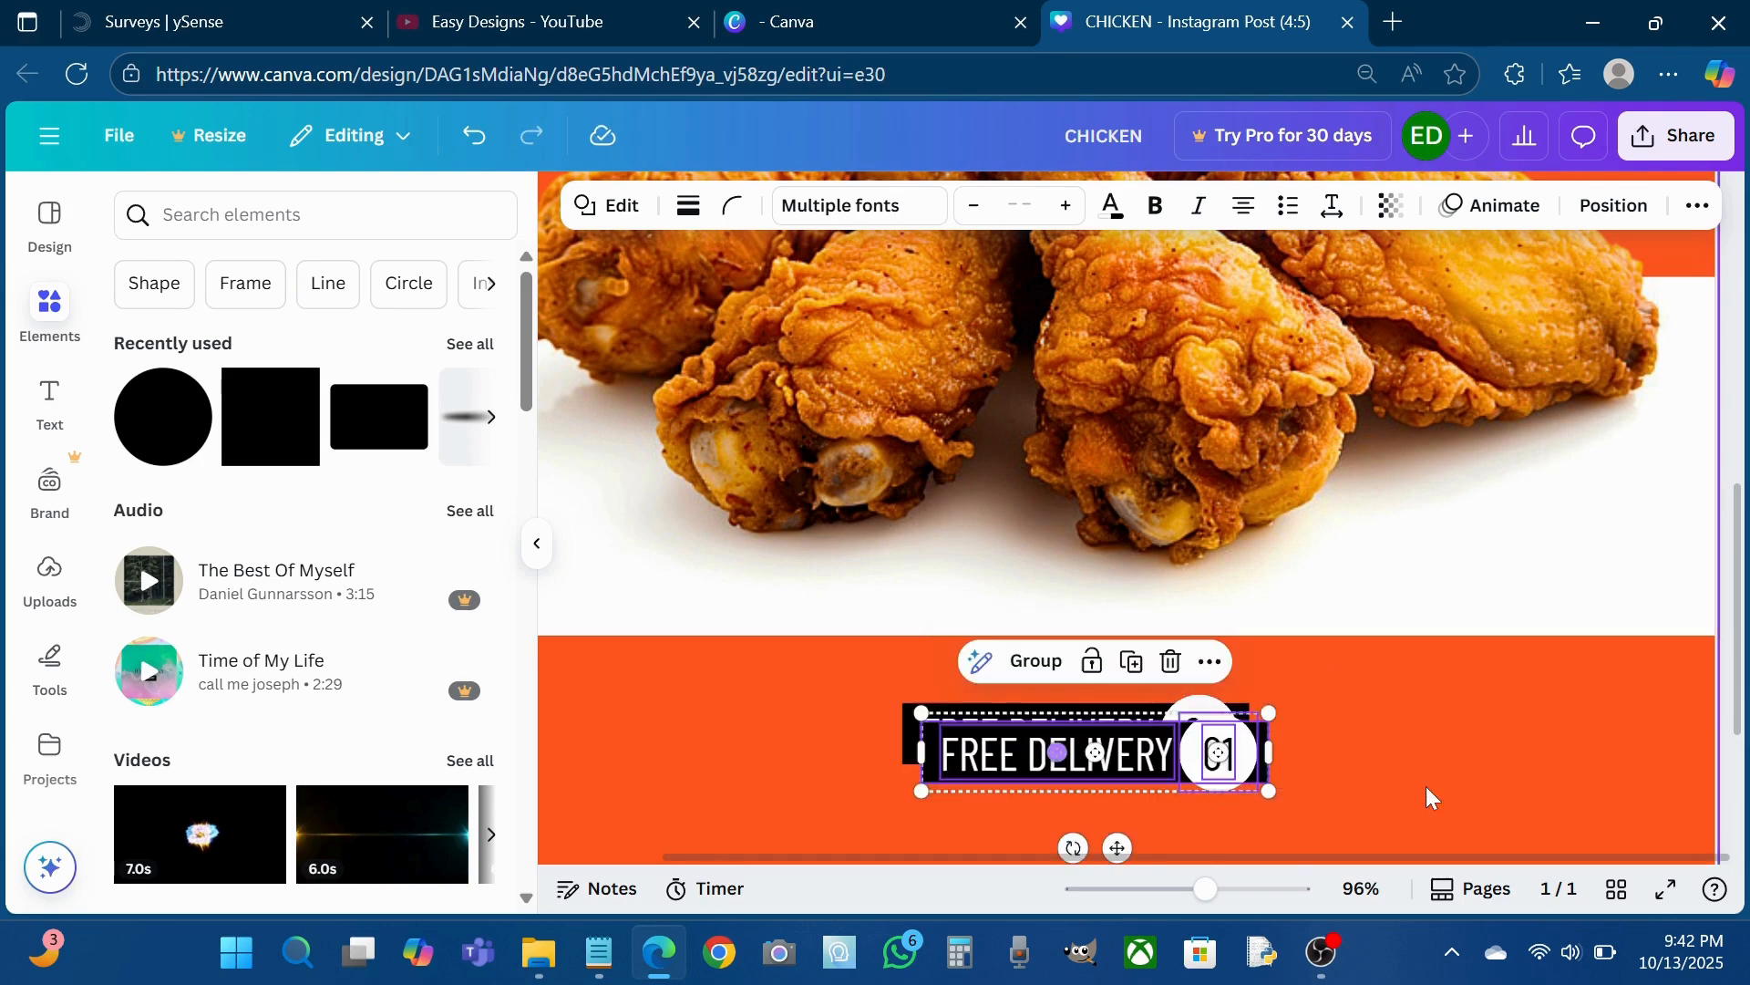
pyautogui.moveTo(1130, 775); pyautogui.dragTo(1506, 737)
pyautogui.scroll(-3, 1507, 736)
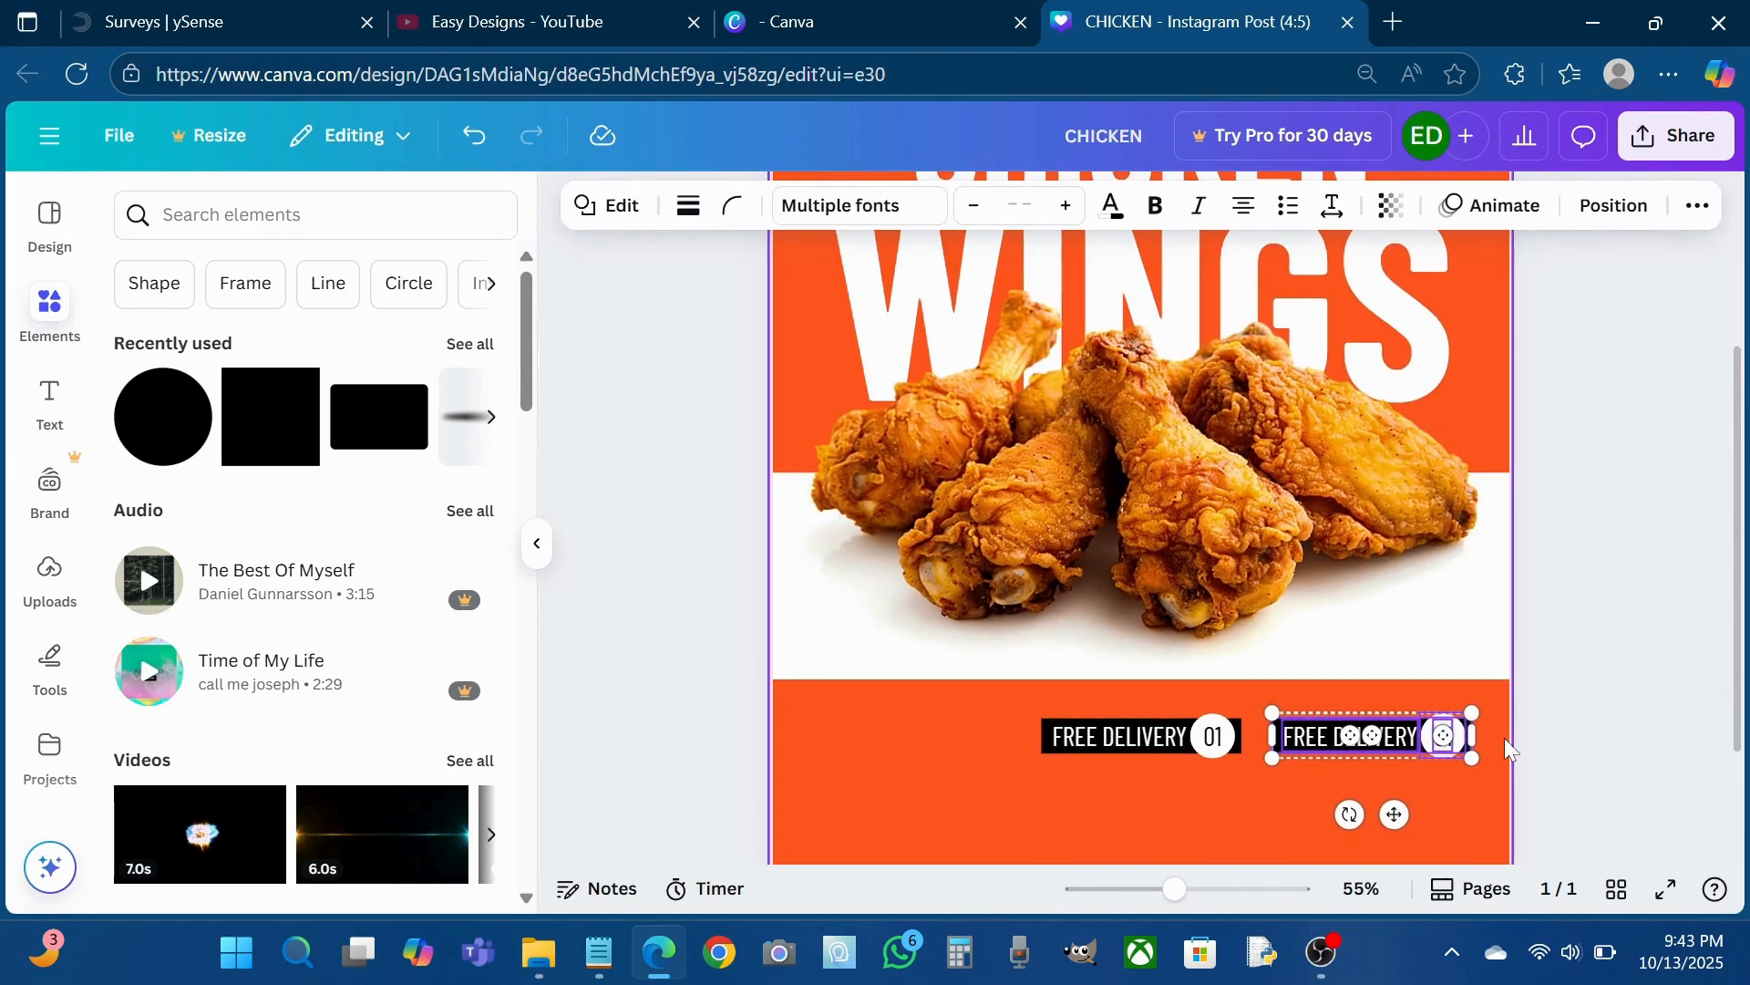
# - Undo the duplication of the "FREE DELIVERY" label so that only one label is left
pyautogui.moveTo(1383, 745)
pyautogui.mouseDown()
pyautogui.moveTo(1397, 737)
pyautogui.moveTo(1383, 748)
pyautogui.mouseUp()
pyautogui.hotkey('ctrl', 'a')
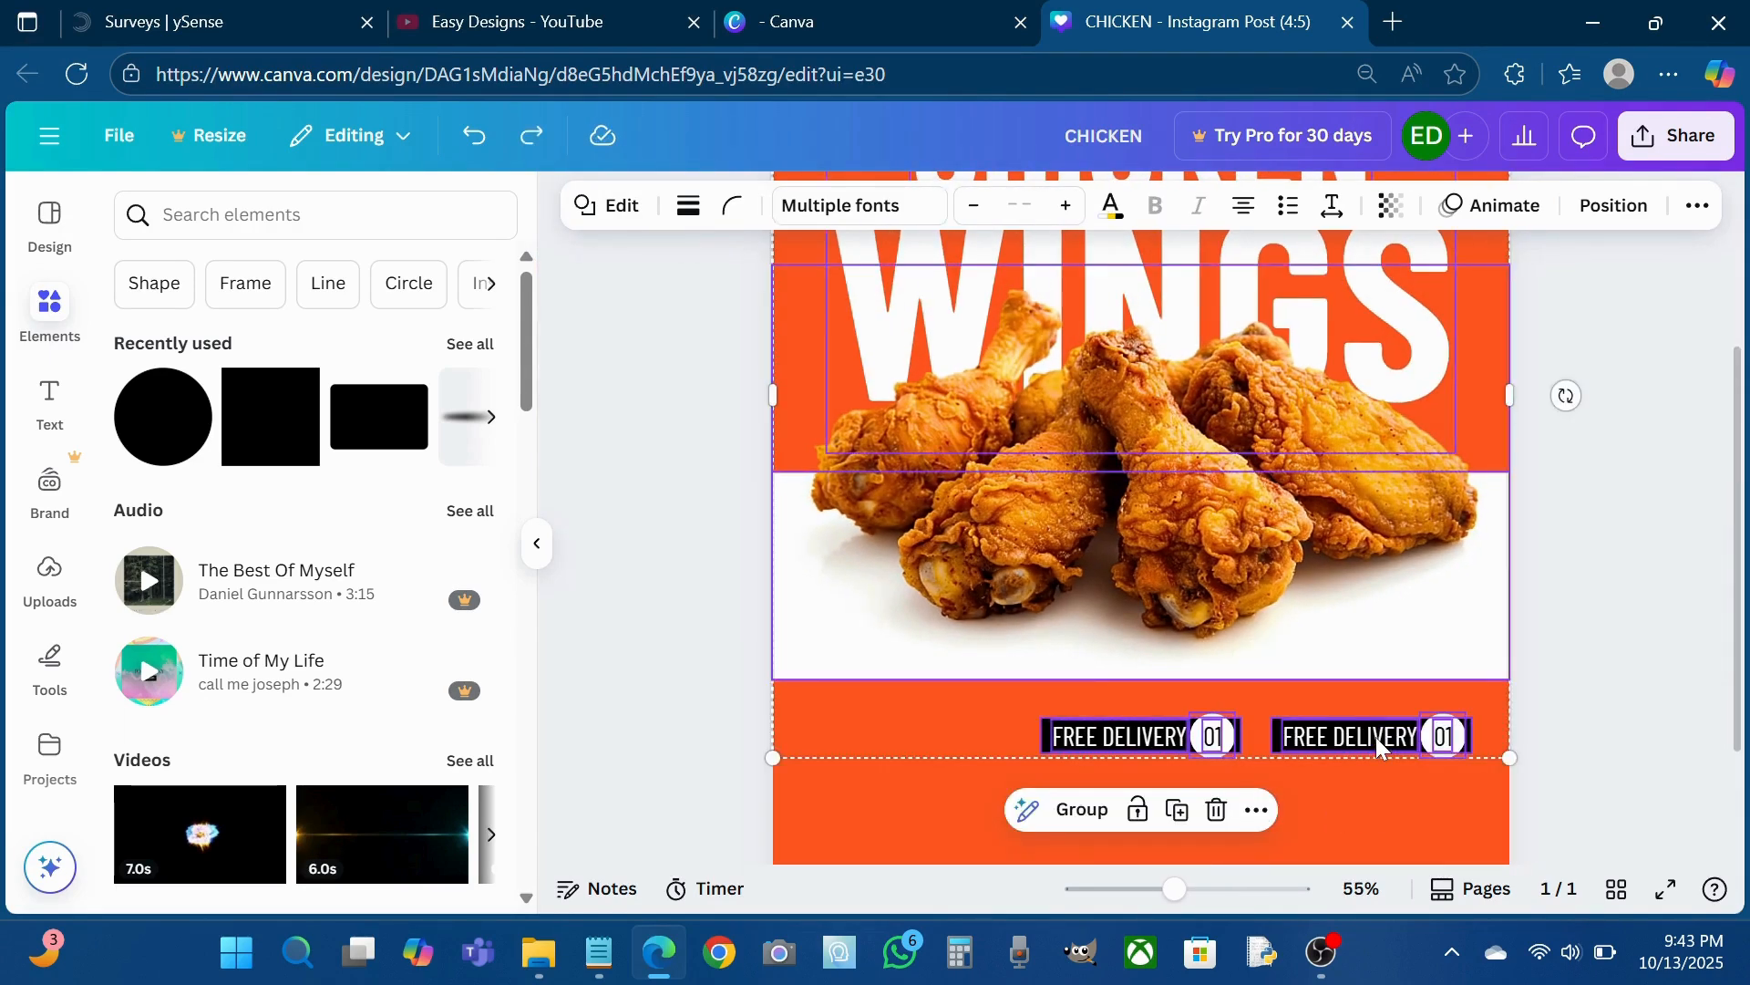
pyautogui.click(1583, 699)
pyautogui.hotkey('ctrl', 'z')
pyautogui.hotkey('ctrl', 'z')
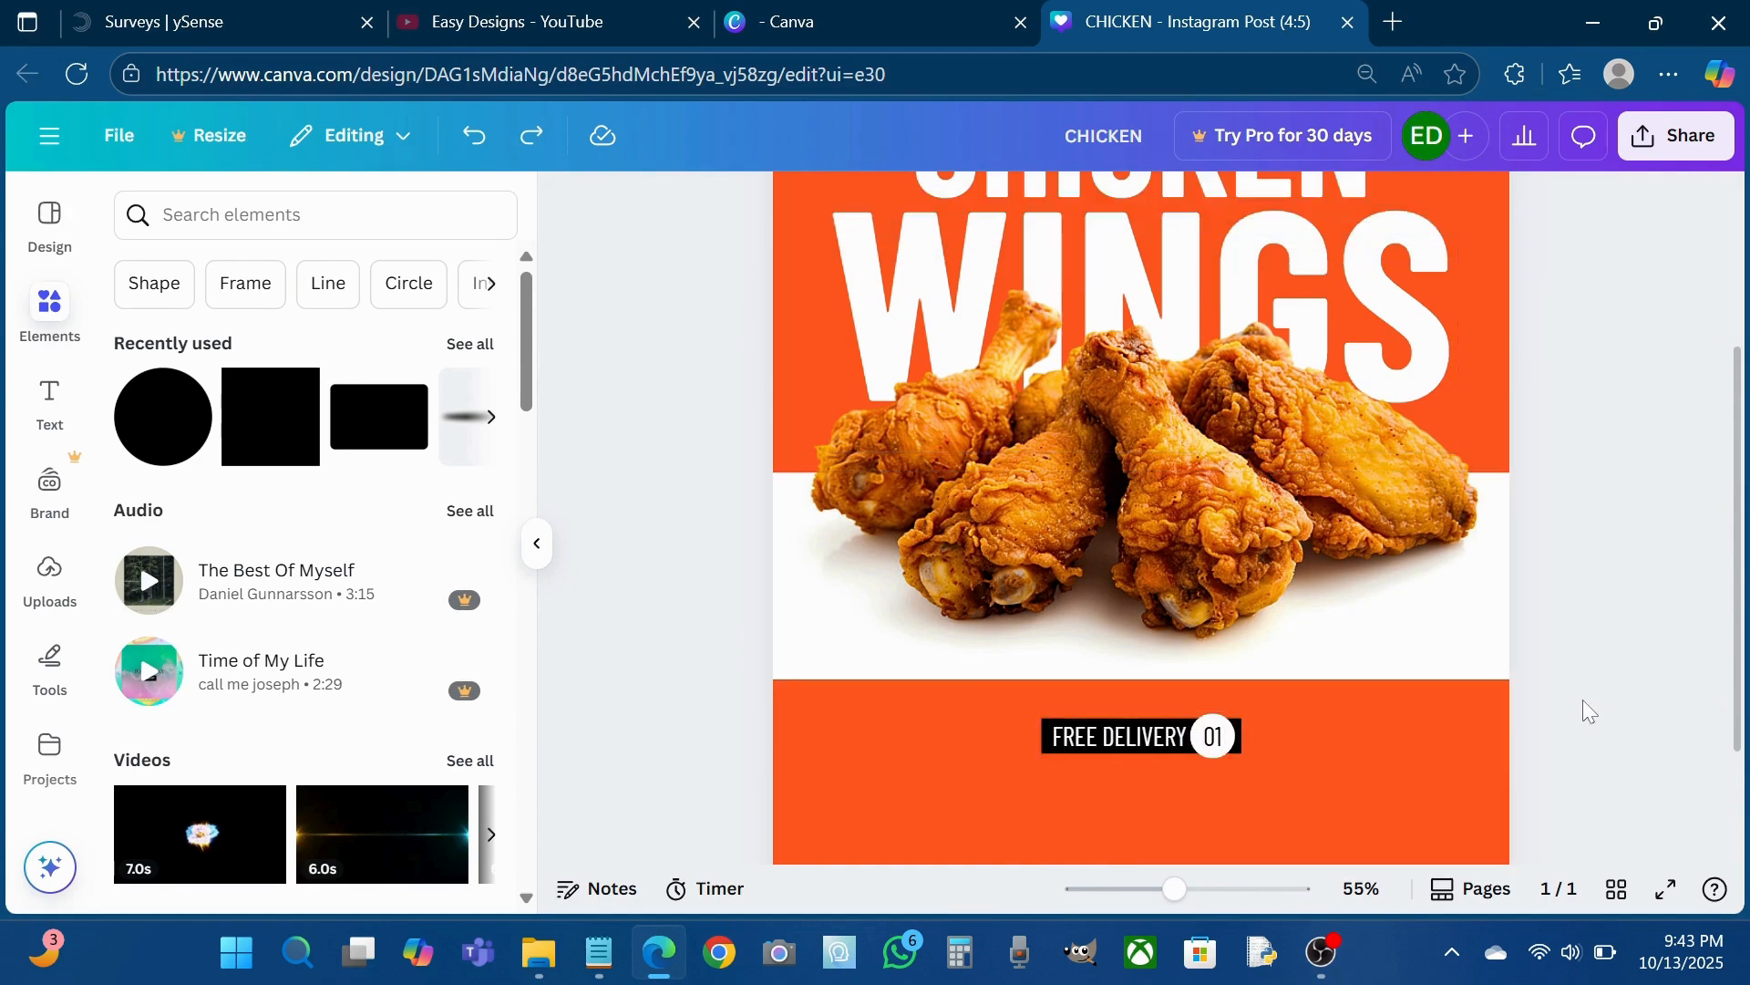
# - Shrink all parts of the "FREE DELIVERY" label together, centre them horizontally in the orange band, and group them
pyautogui.scroll(5, 1064, 777)
pyautogui.click(1240, 704)
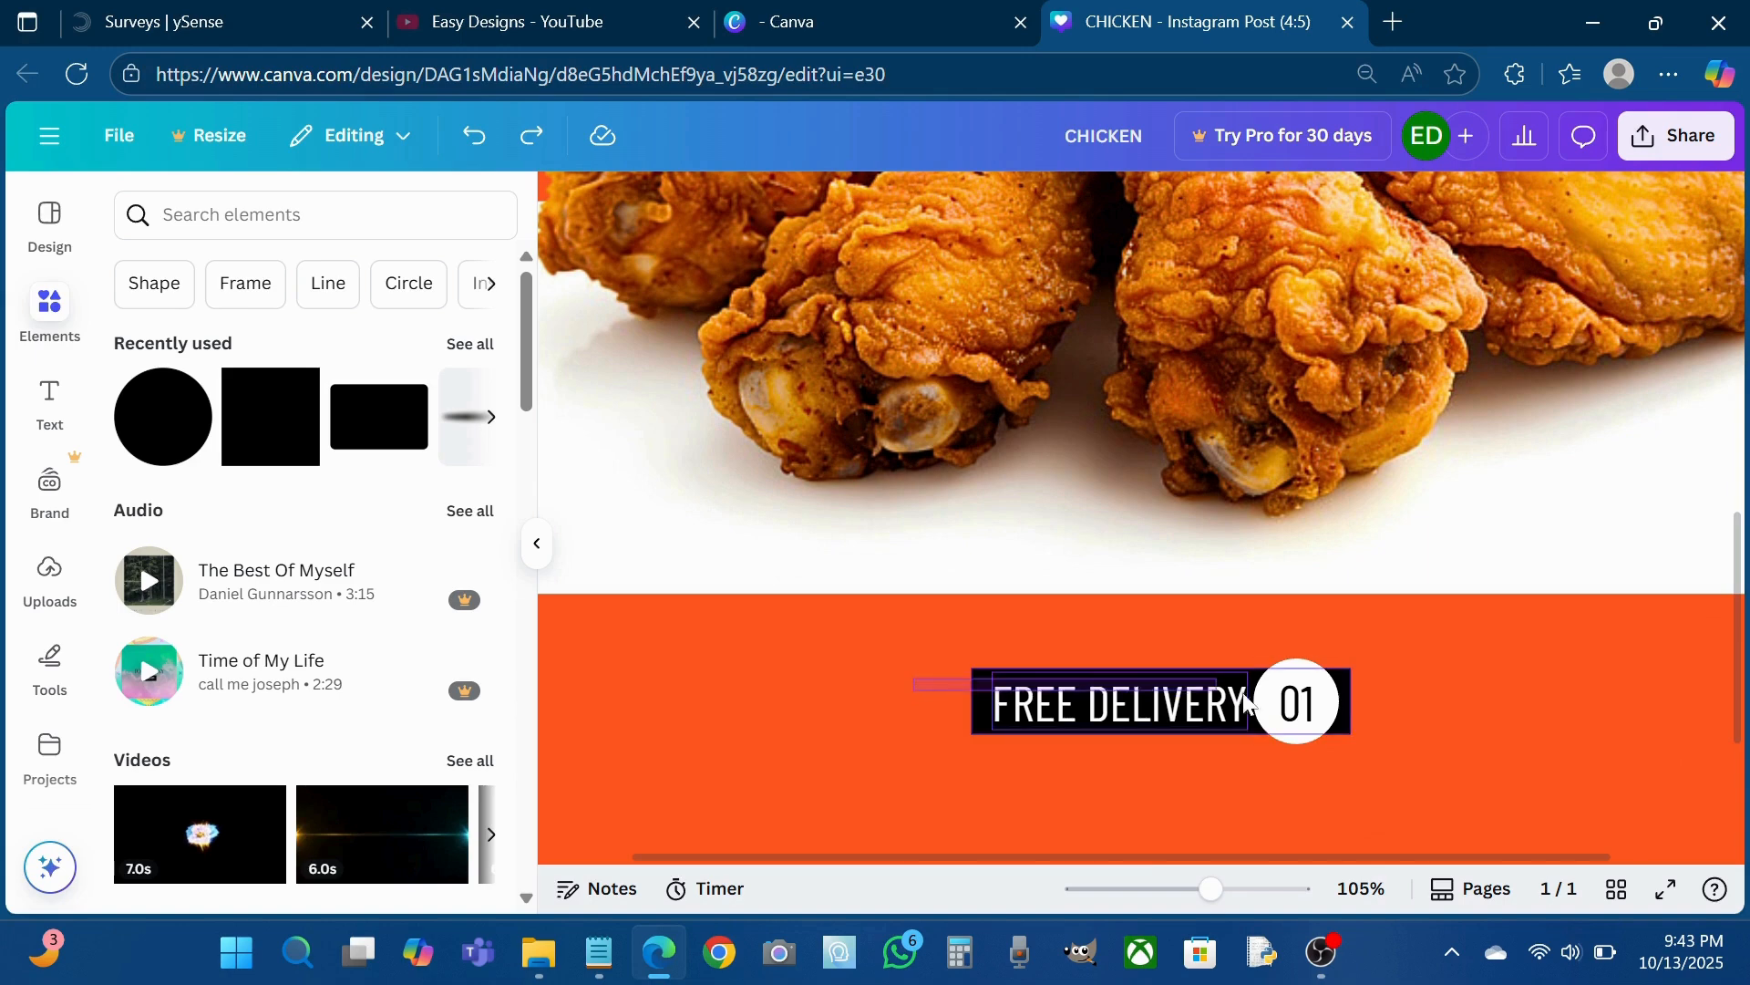
pyautogui.moveTo(1351, 743); pyautogui.dragTo(1265, 729)
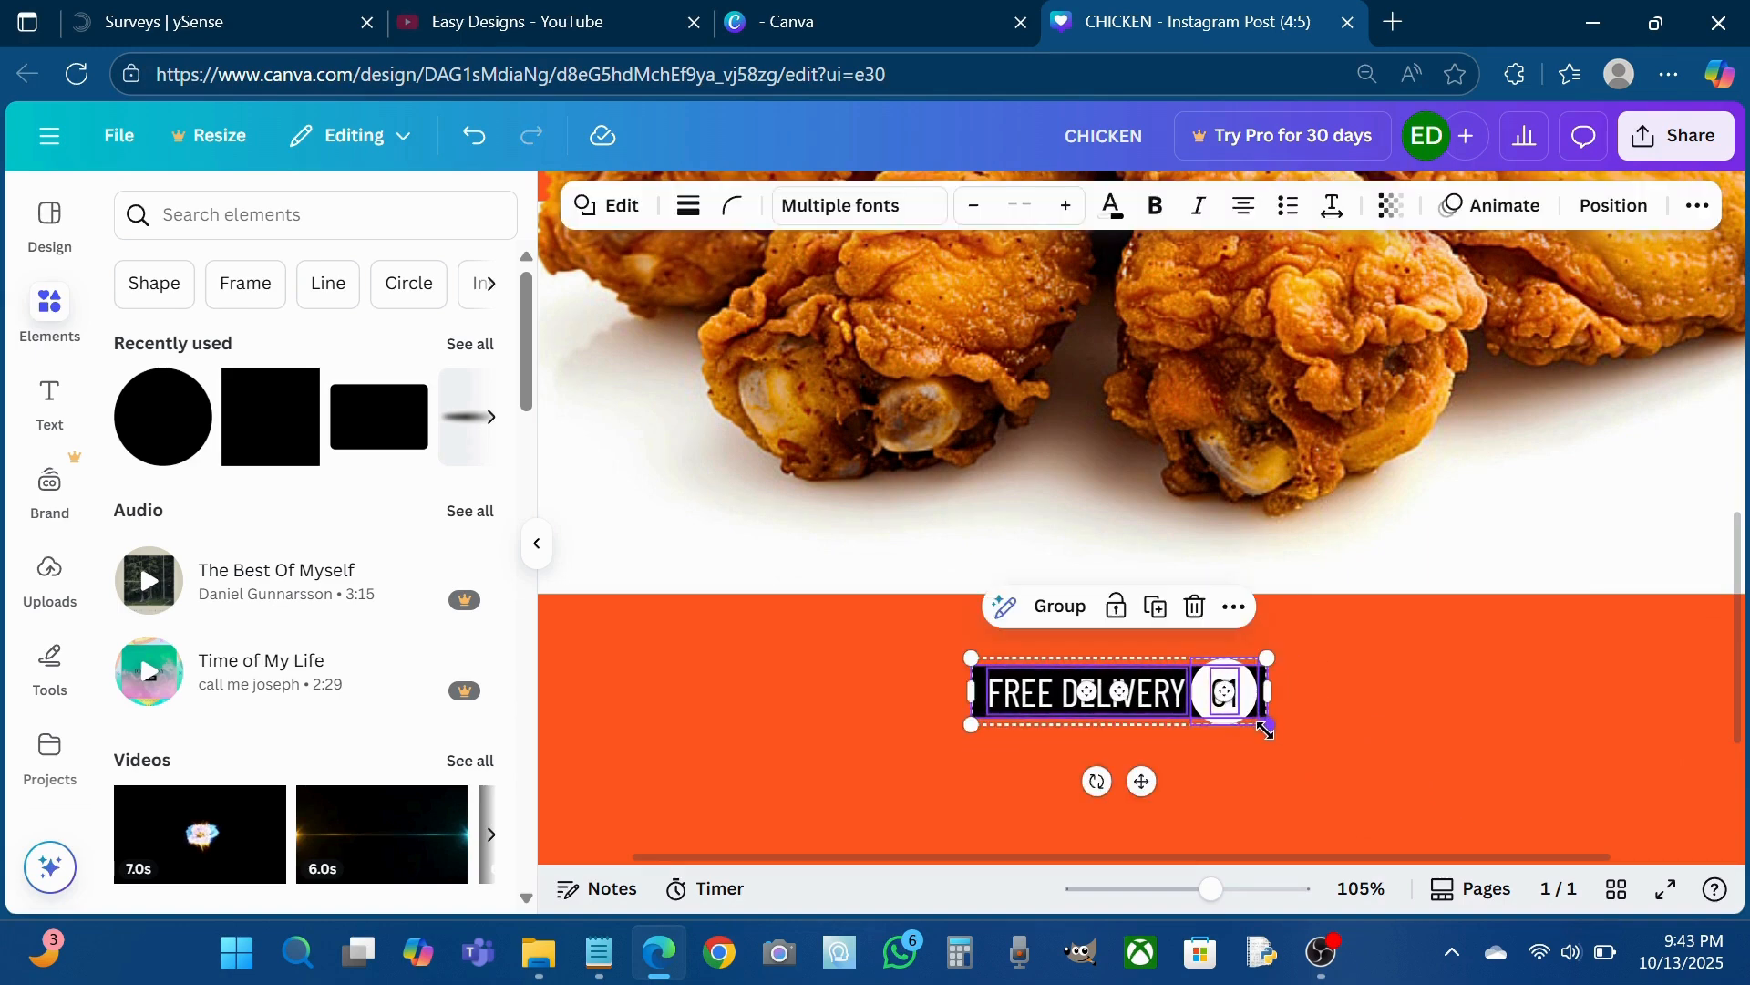
pyautogui.moveTo(1176, 695); pyautogui.dragTo(1219, 694)
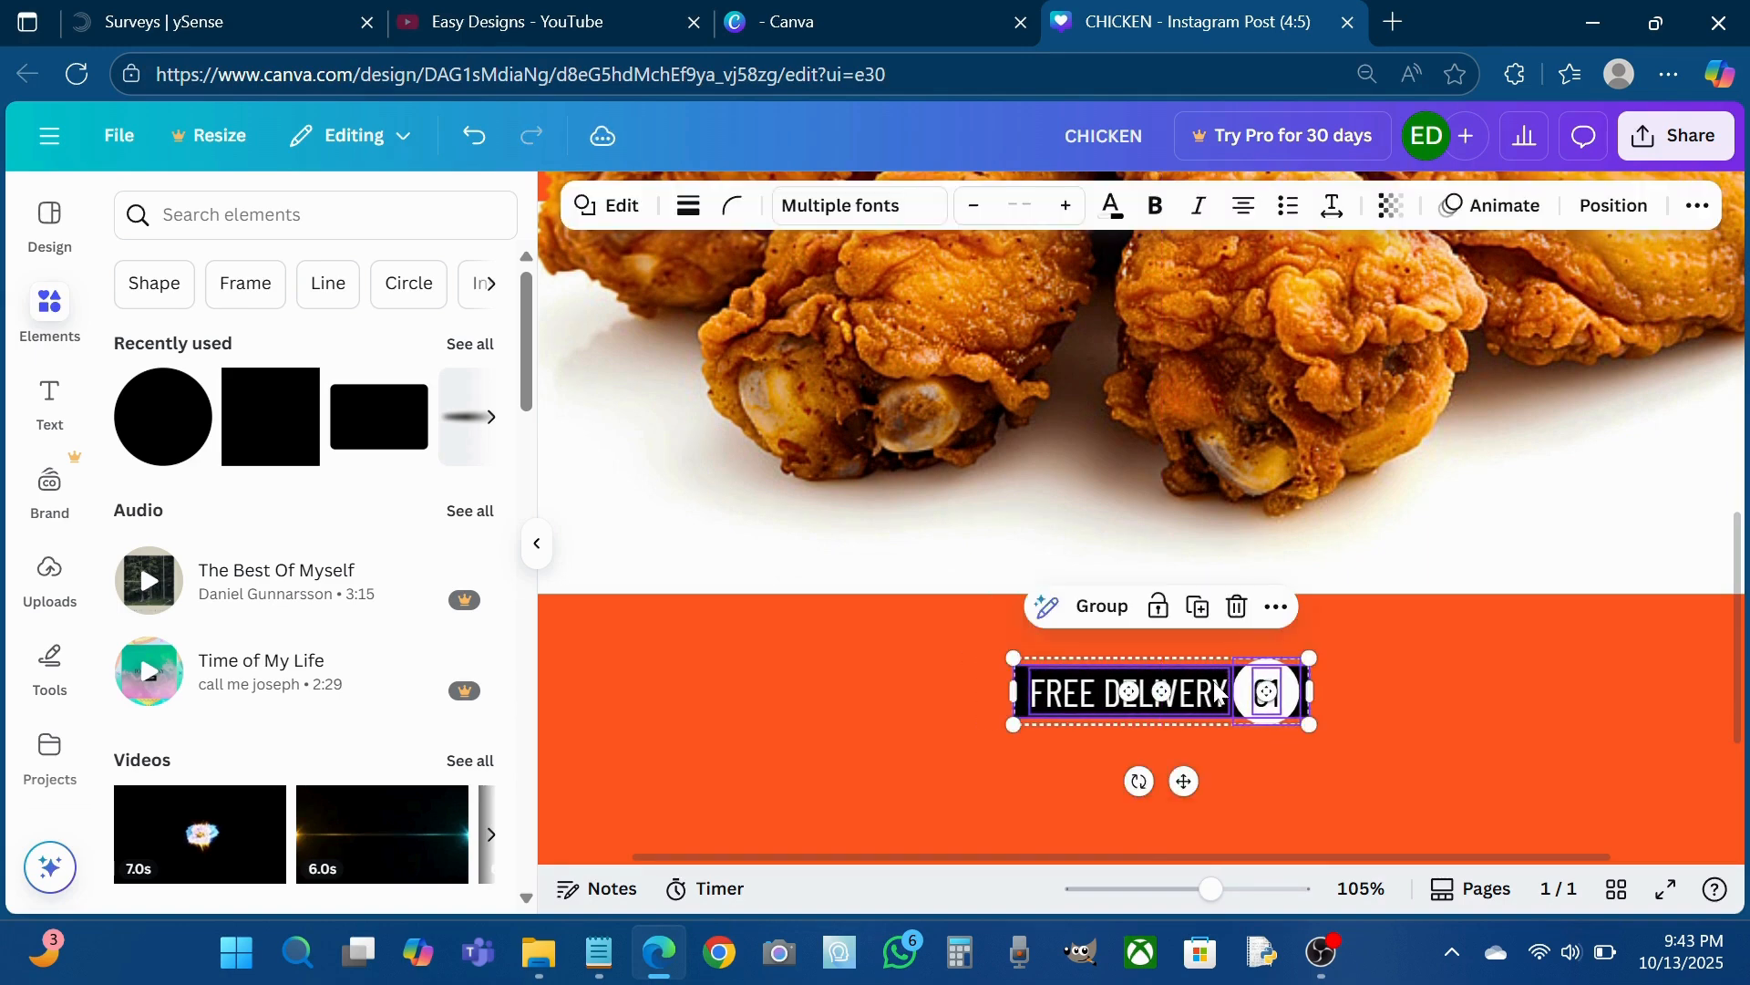
pyautogui.click(1102, 607)
# - Duplicate the grouped "FREE DELIVERY" label and place the copy level with the original near the page's right edge
pyautogui.click(1228, 606)
pyautogui.moveTo(1190, 709); pyautogui.dragTo(1614, 714)
pyautogui.hscroll(2, 1472, 698)
pyautogui.moveTo(1473, 698); pyautogui.dragTo(1457, 675)
# - Change the number in the copied "FREE DELIVERY" label near the page's right edge to "02"
pyautogui.doubleClick(1552, 670)
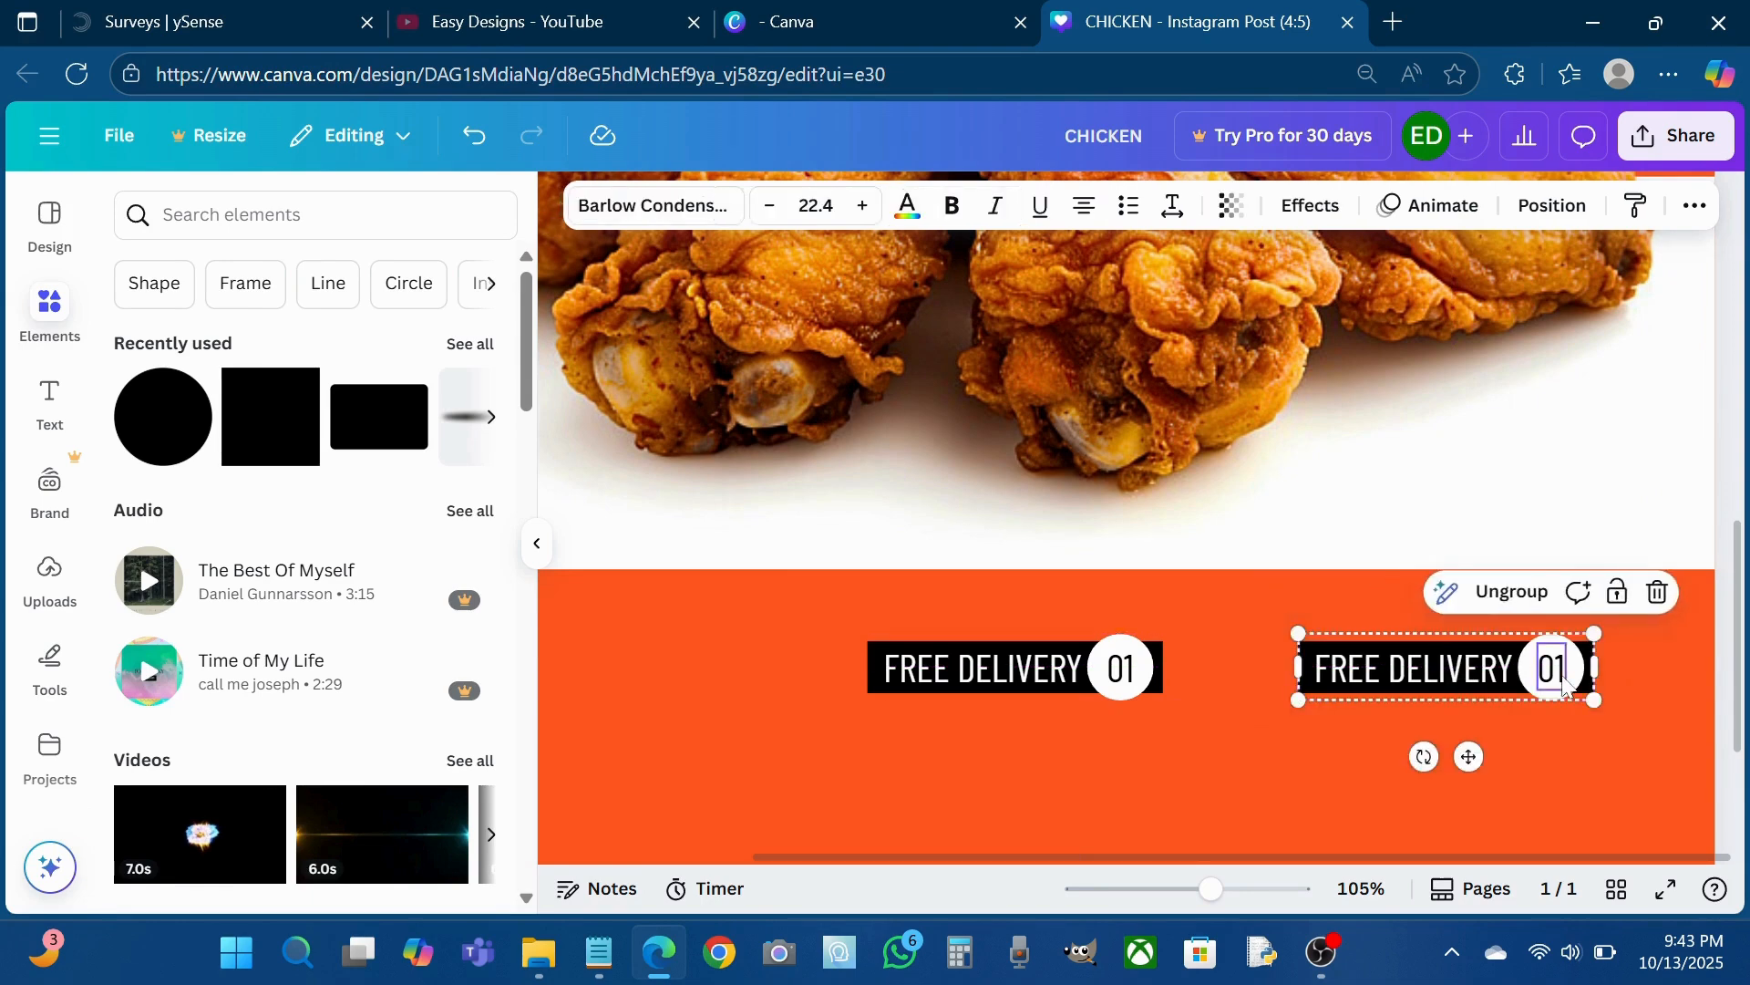
pyautogui.write('02')
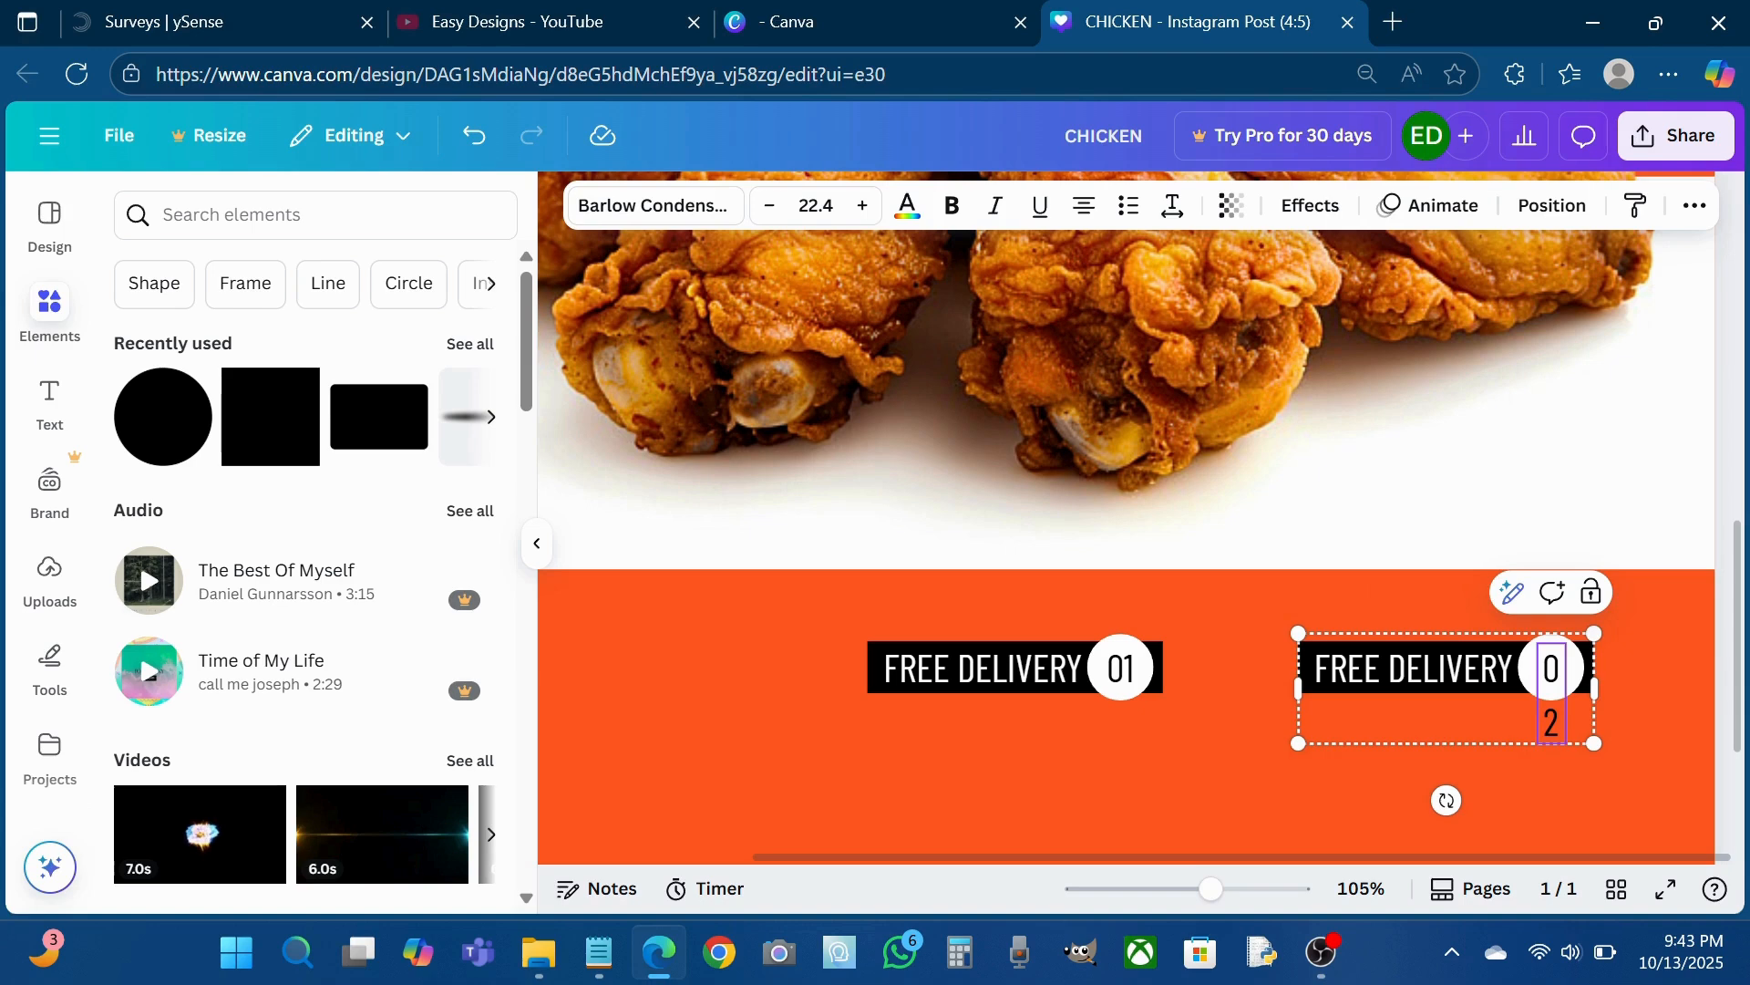
pyautogui.press('Escape')
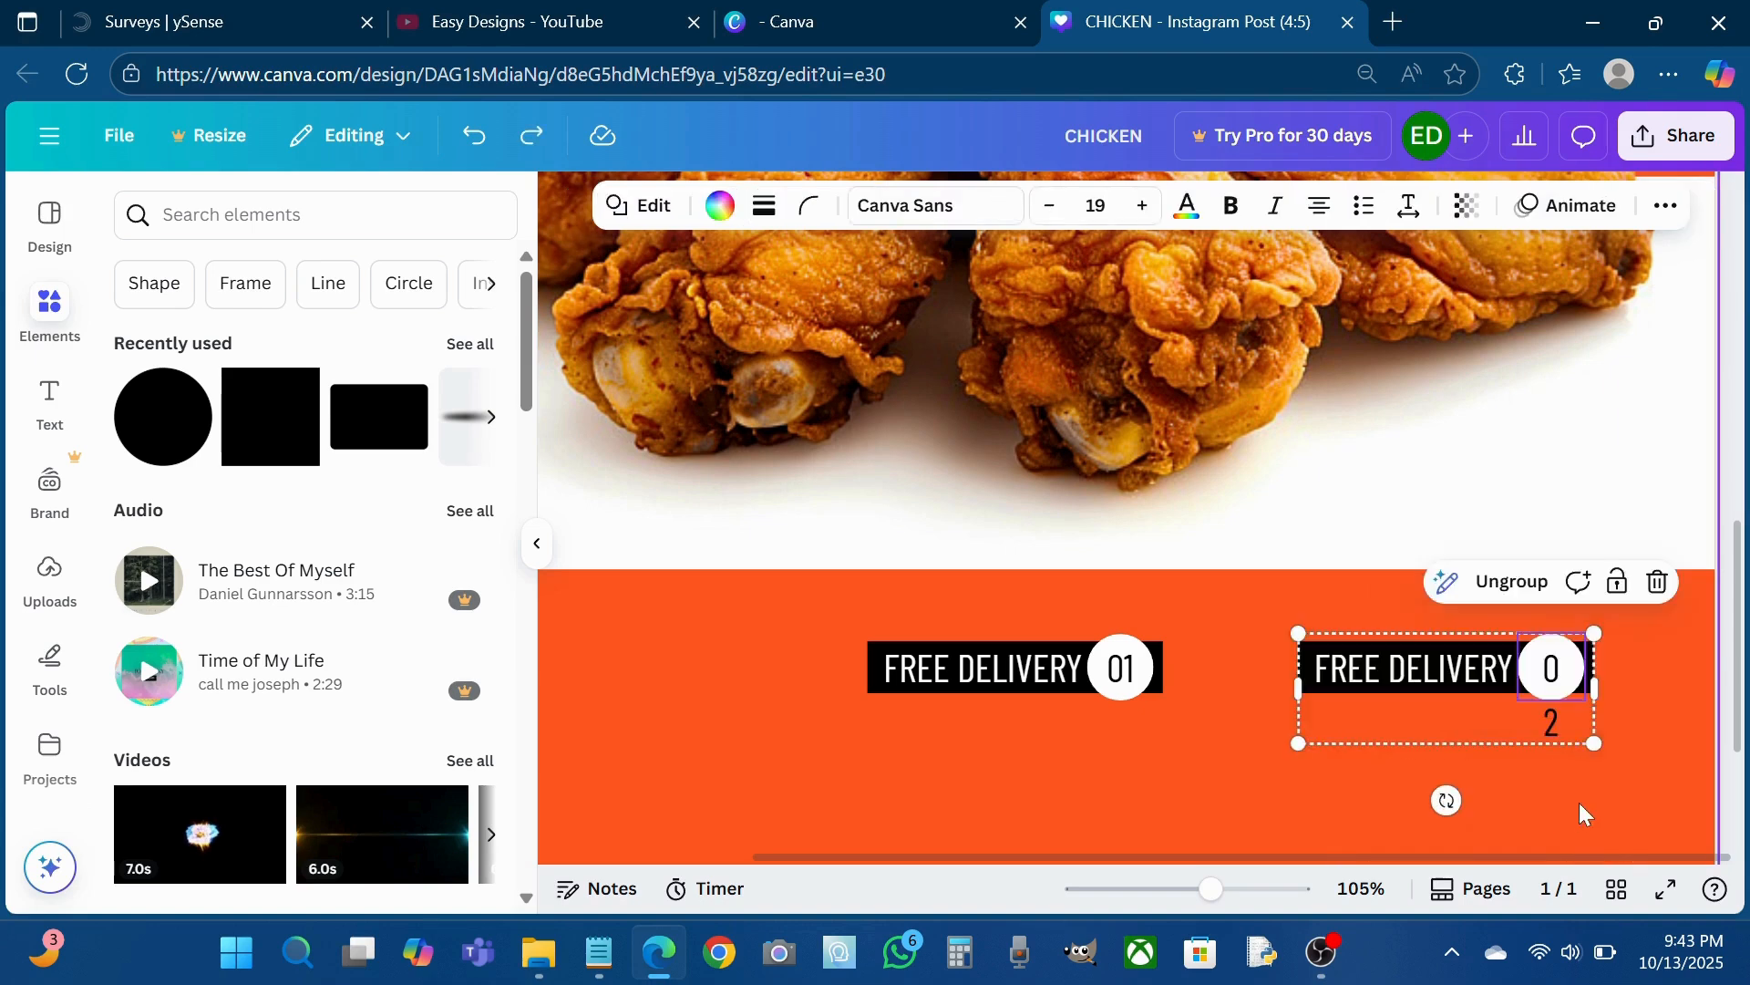
pyautogui.click(1590, 809)
pyautogui.click(1565, 700)
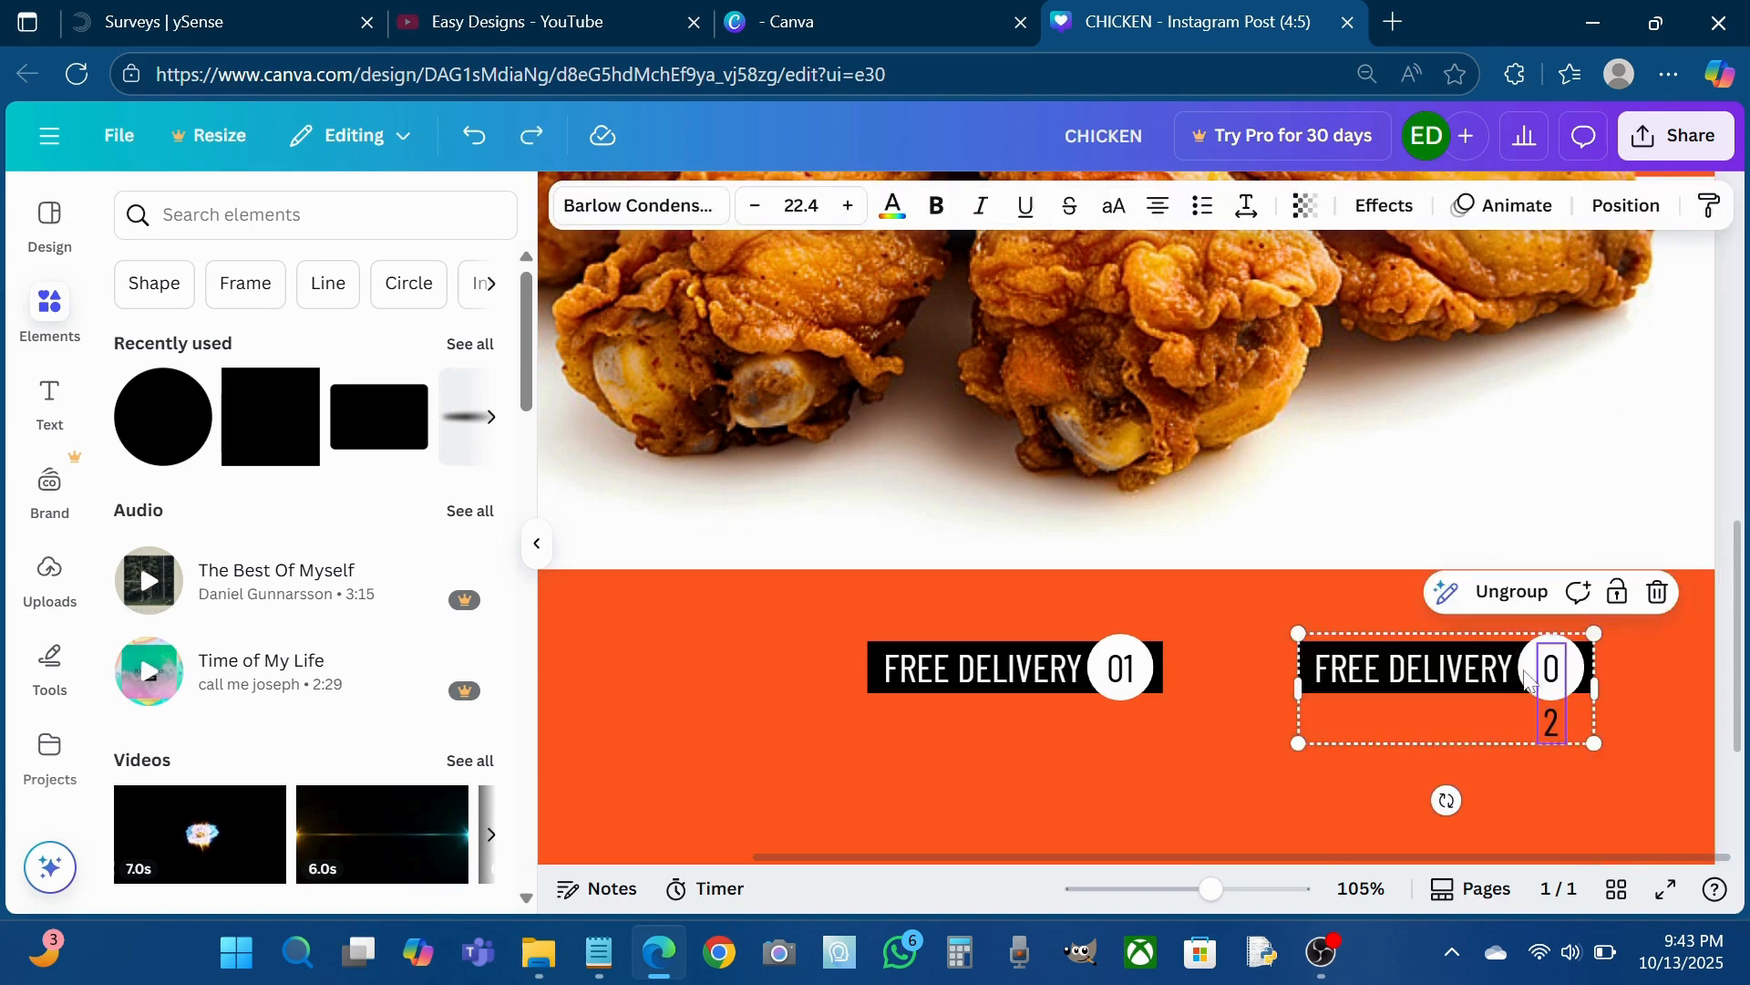
# - Ungroup the copied label, widen the "02" text box so it fits on one line, and centre it in the white circle
pyautogui.click(1513, 590)
pyautogui.click(1551, 714)
pyautogui.click(1559, 706)
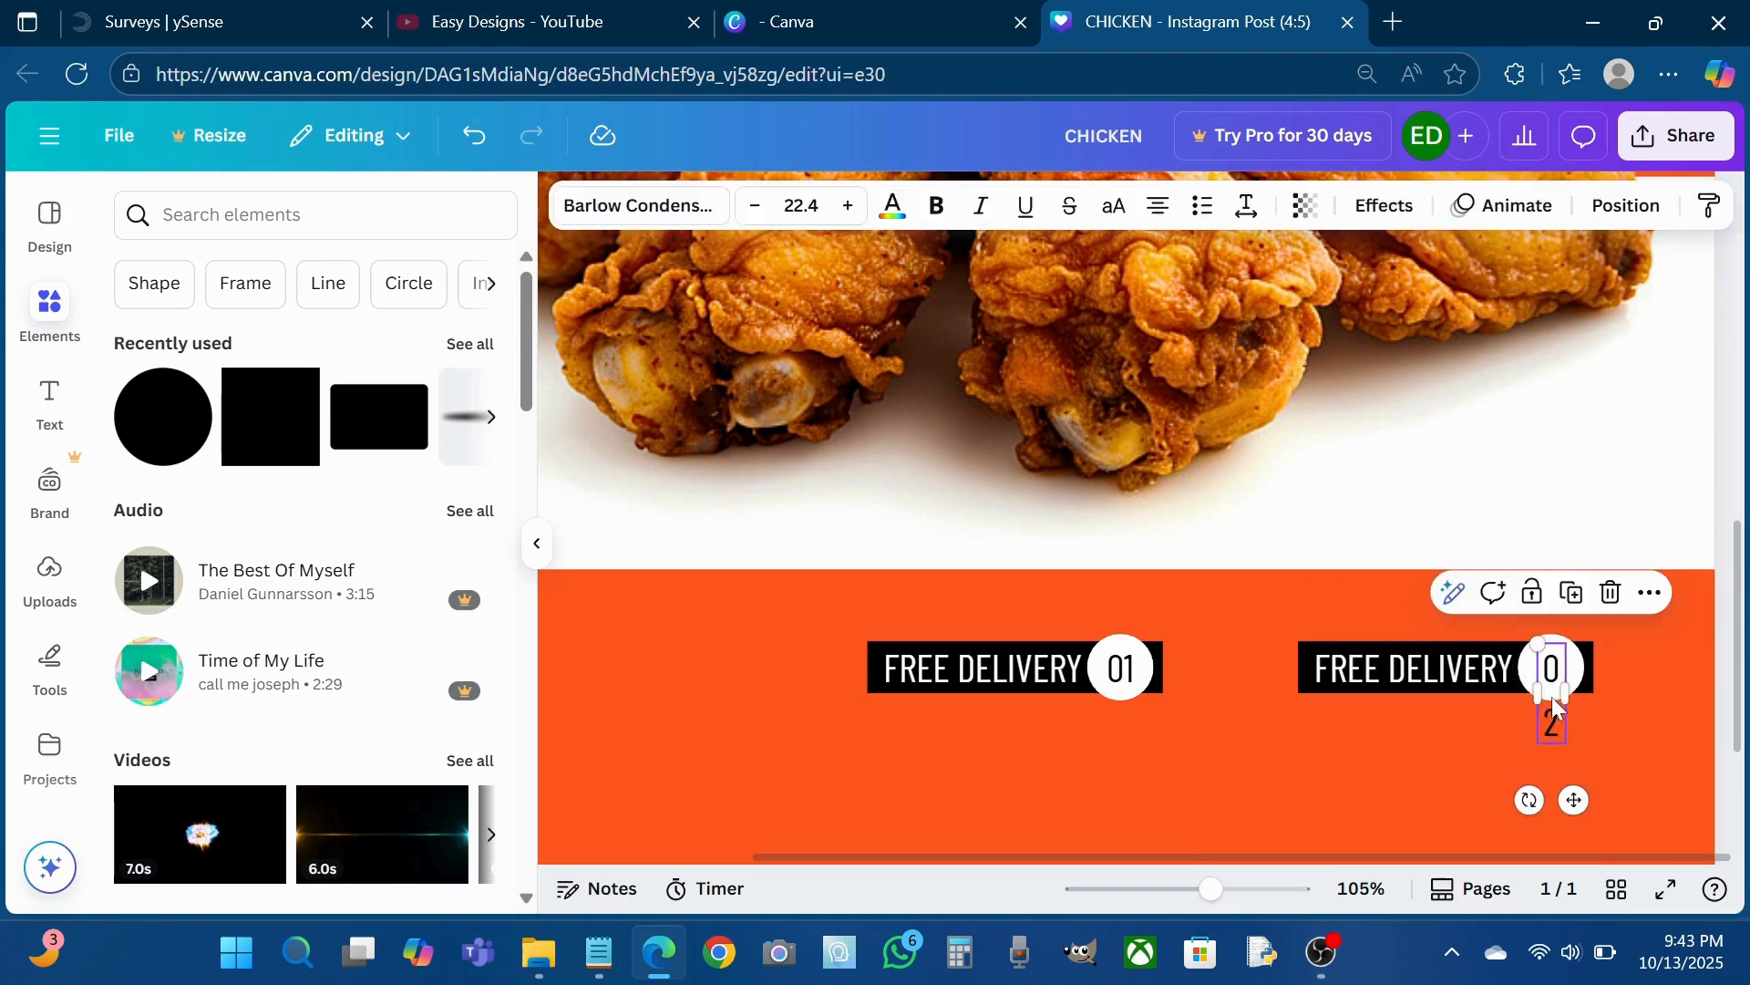
pyautogui.moveTo(1532, 692); pyautogui.dragTo(1509, 693)
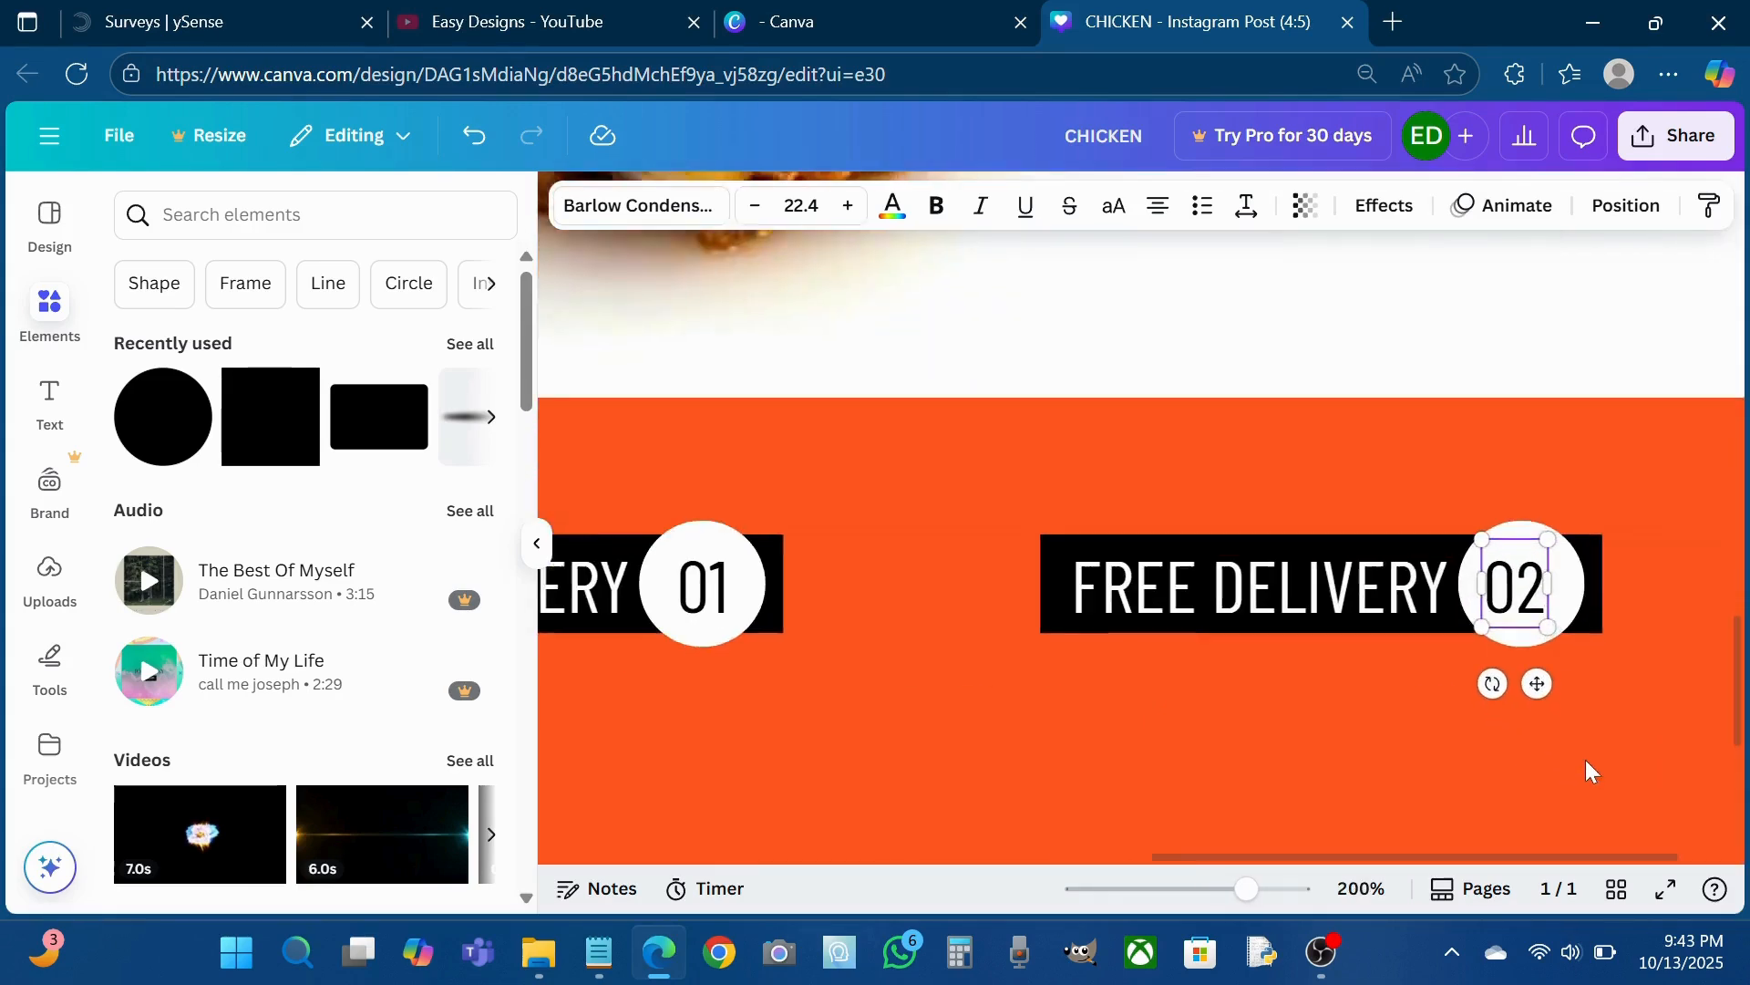
pyautogui.keyDown('ctrl'); pyautogui.scroll(5, 1586, 769); pyautogui.keyUp('ctrl')
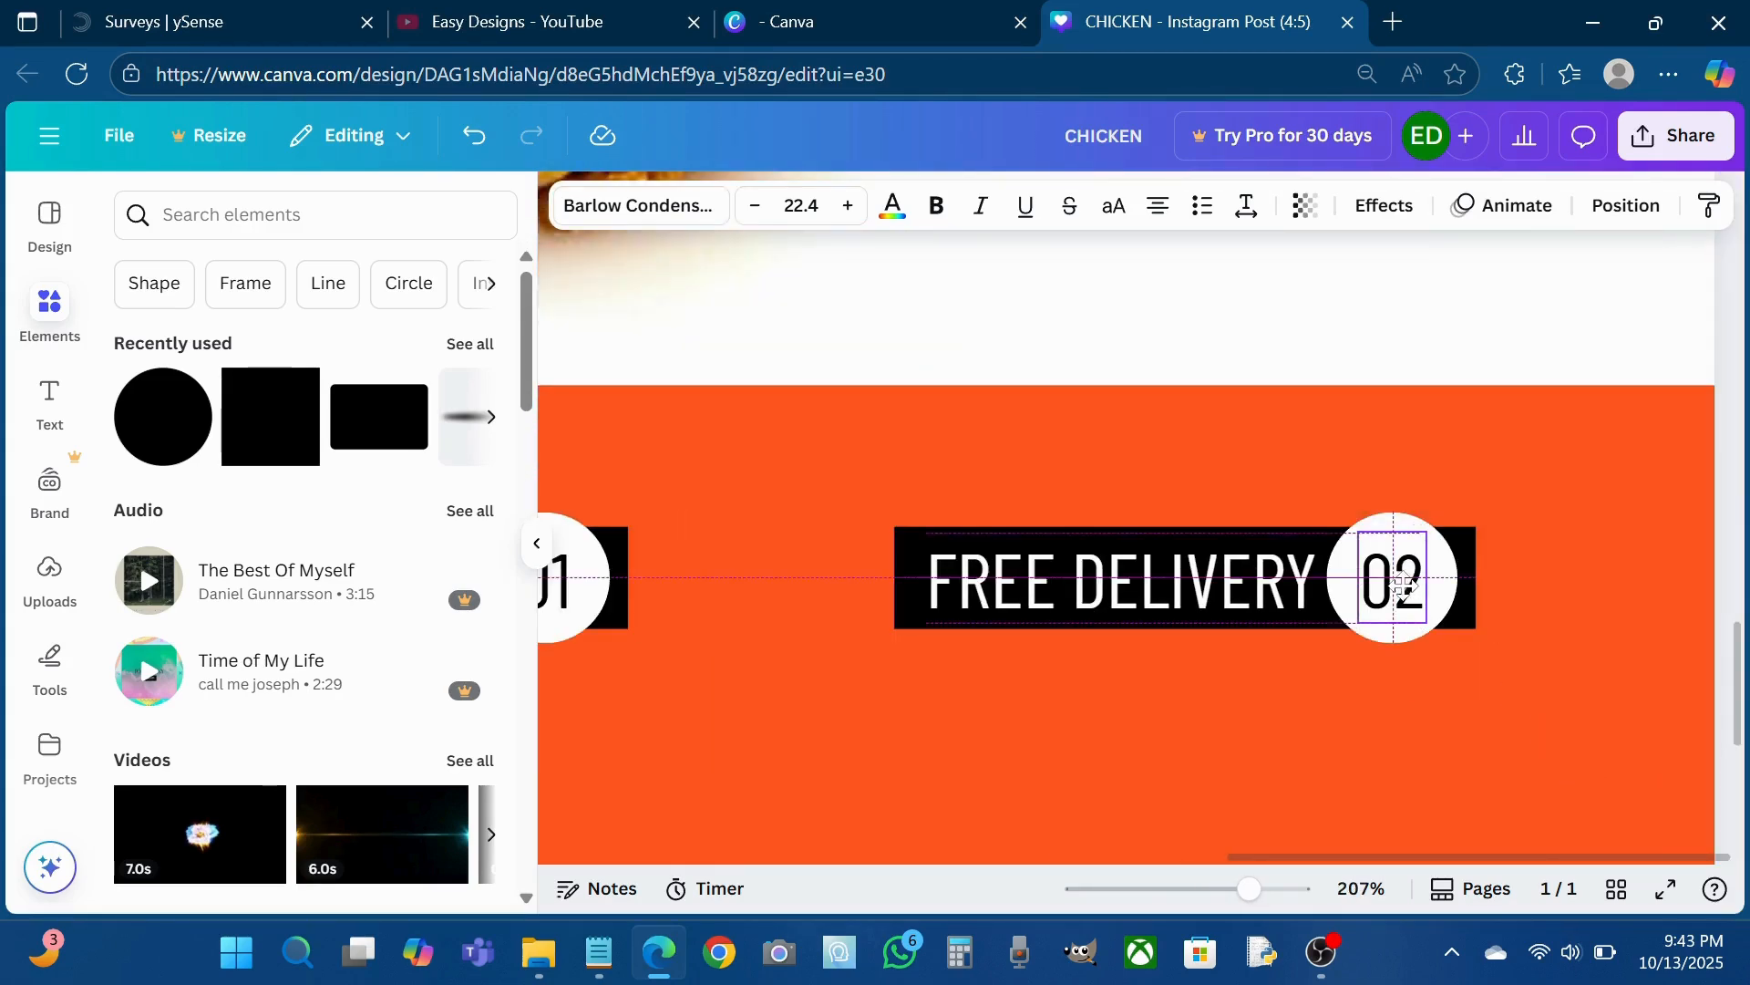
pyautogui.click(1560, 768)
pyautogui.keyDown('ctrl'); pyautogui.scroll(-5, 1561, 767); pyautogui.keyUp('ctrl')
pyautogui.keyDown('ctrl'); pyautogui.scroll(-2, 1561, 767); pyautogui.keyUp('ctrl')
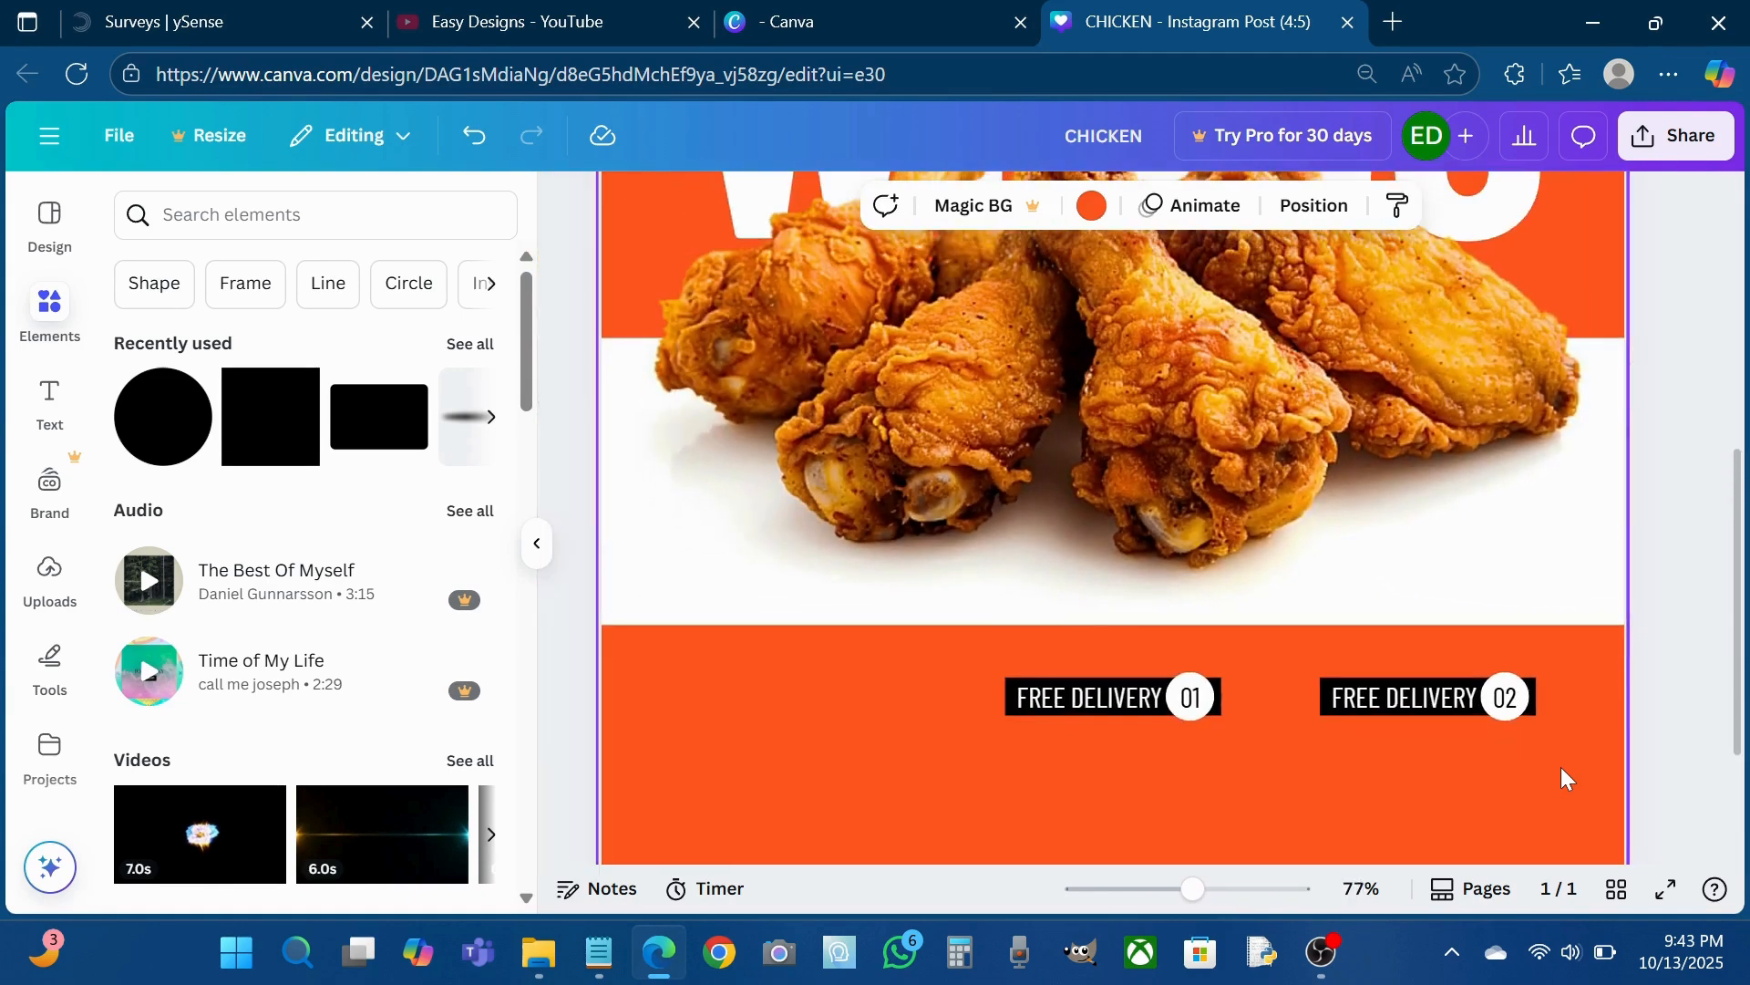
# - Add a brown square beside the "FREE DELIVERY" labels in the left part of the orange band
pyautogui.scroll(-2, 1561, 768)
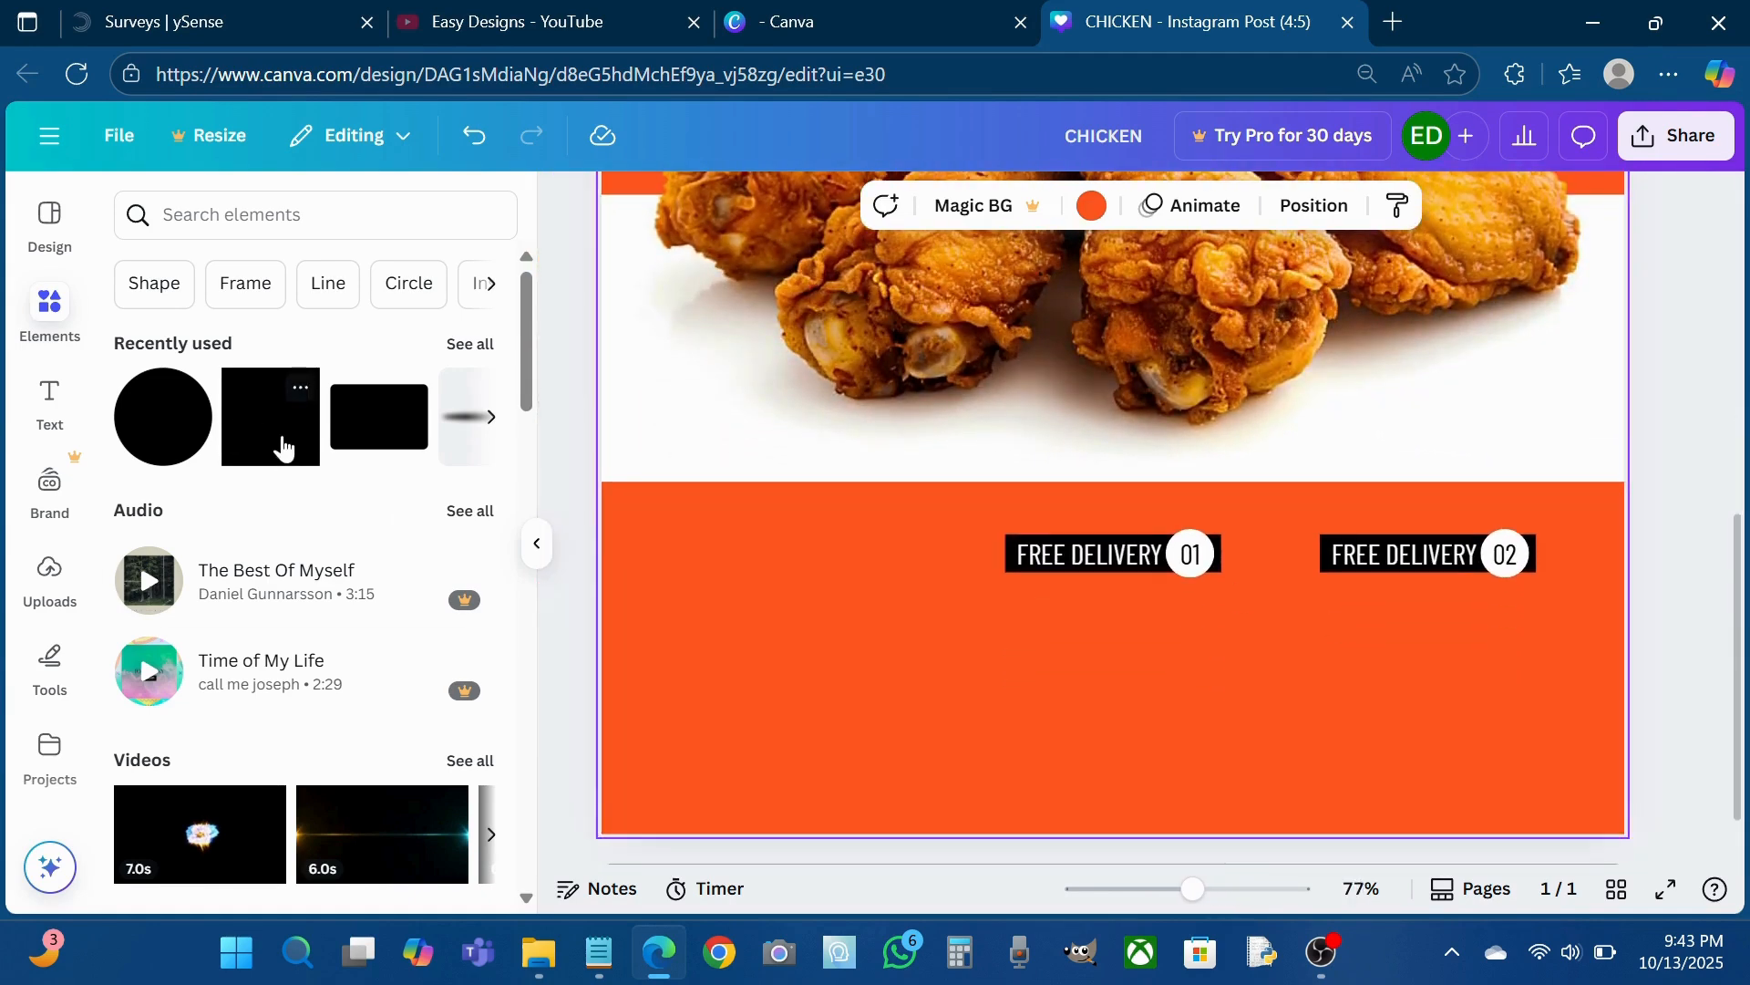
pyautogui.click(284, 447)
pyautogui.moveTo(1016, 446); pyautogui.dragTo(724, 750)
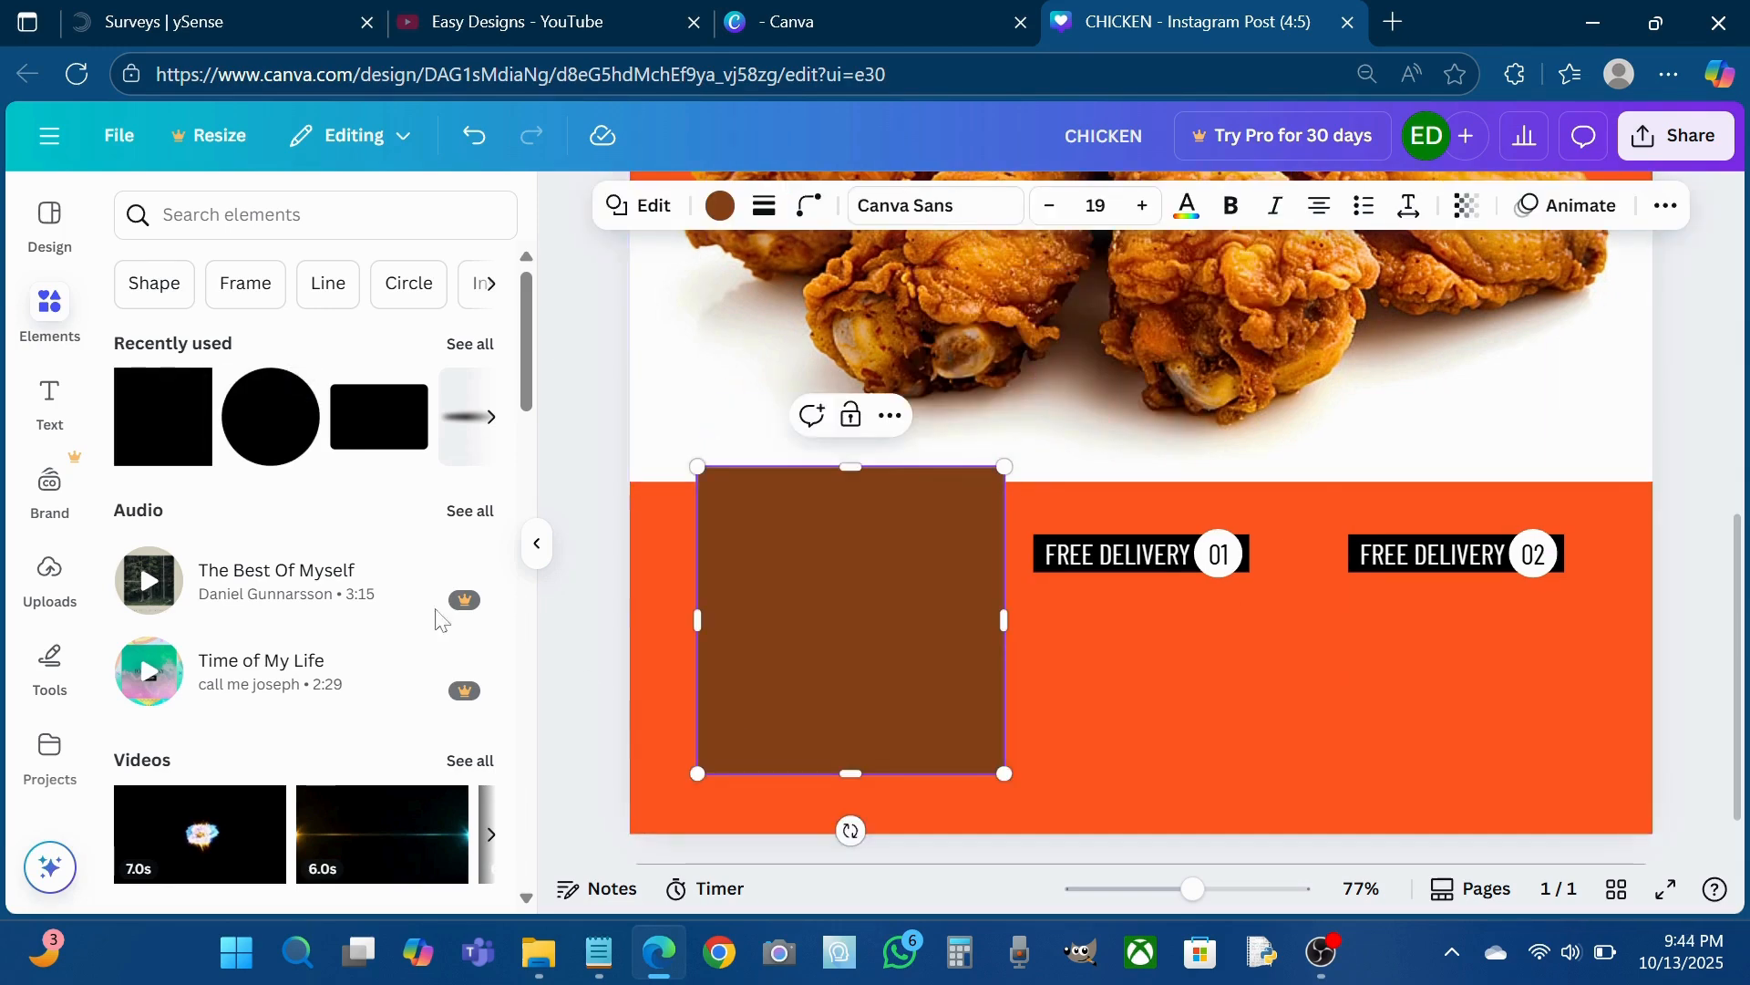
# - Find the uploaded QR code with the search "CODES", add it, shrink it, and place it below the first "FREE DELIVERY" label
pyautogui.click(52, 588)
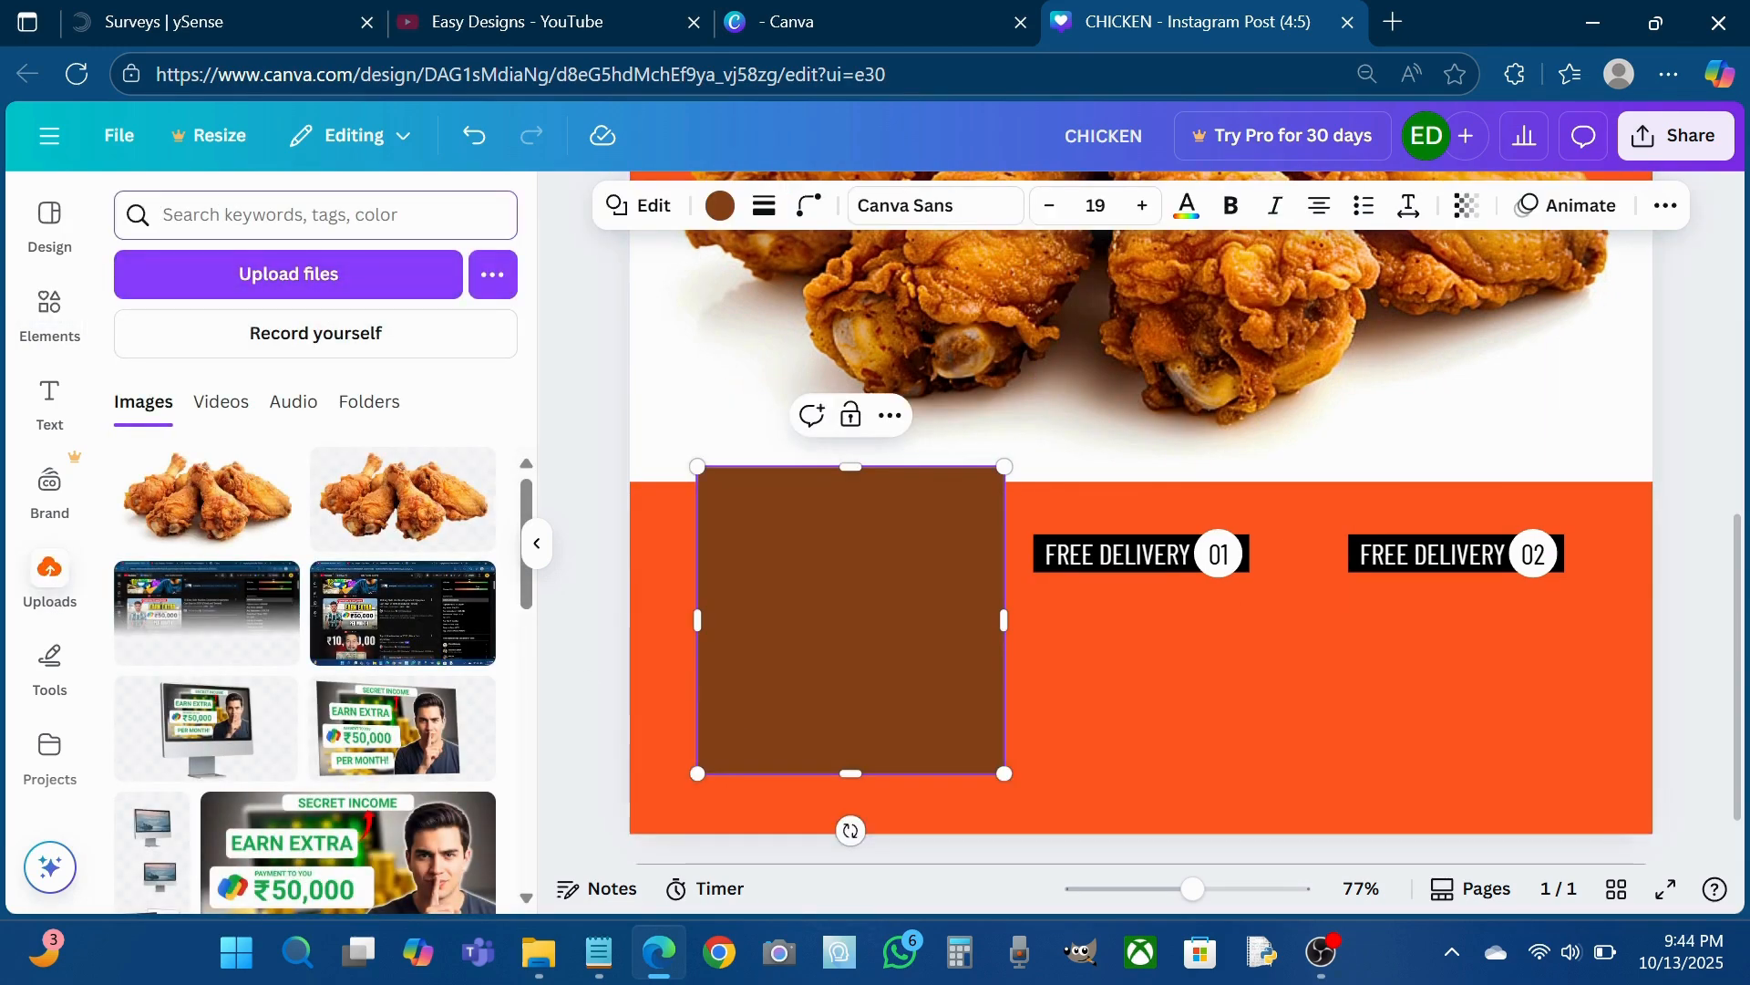
pyautogui.write('CODES')
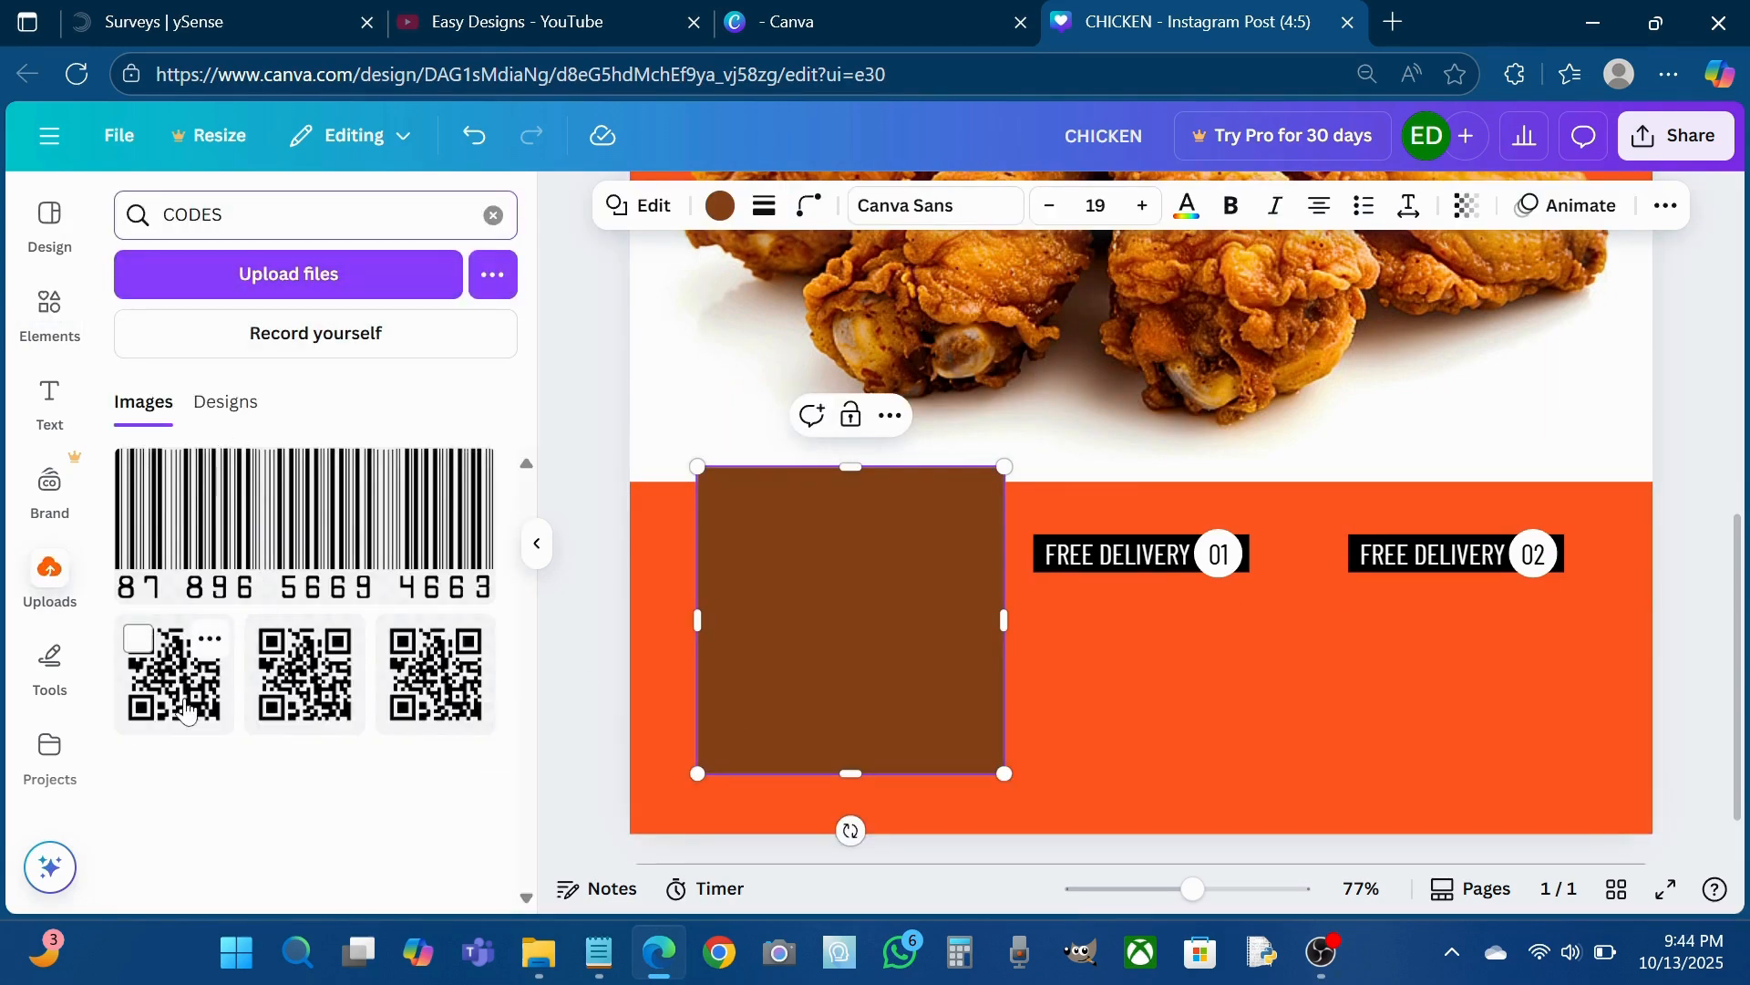
pyautogui.click(185, 709)
pyautogui.scroll(-5, 937, 533)
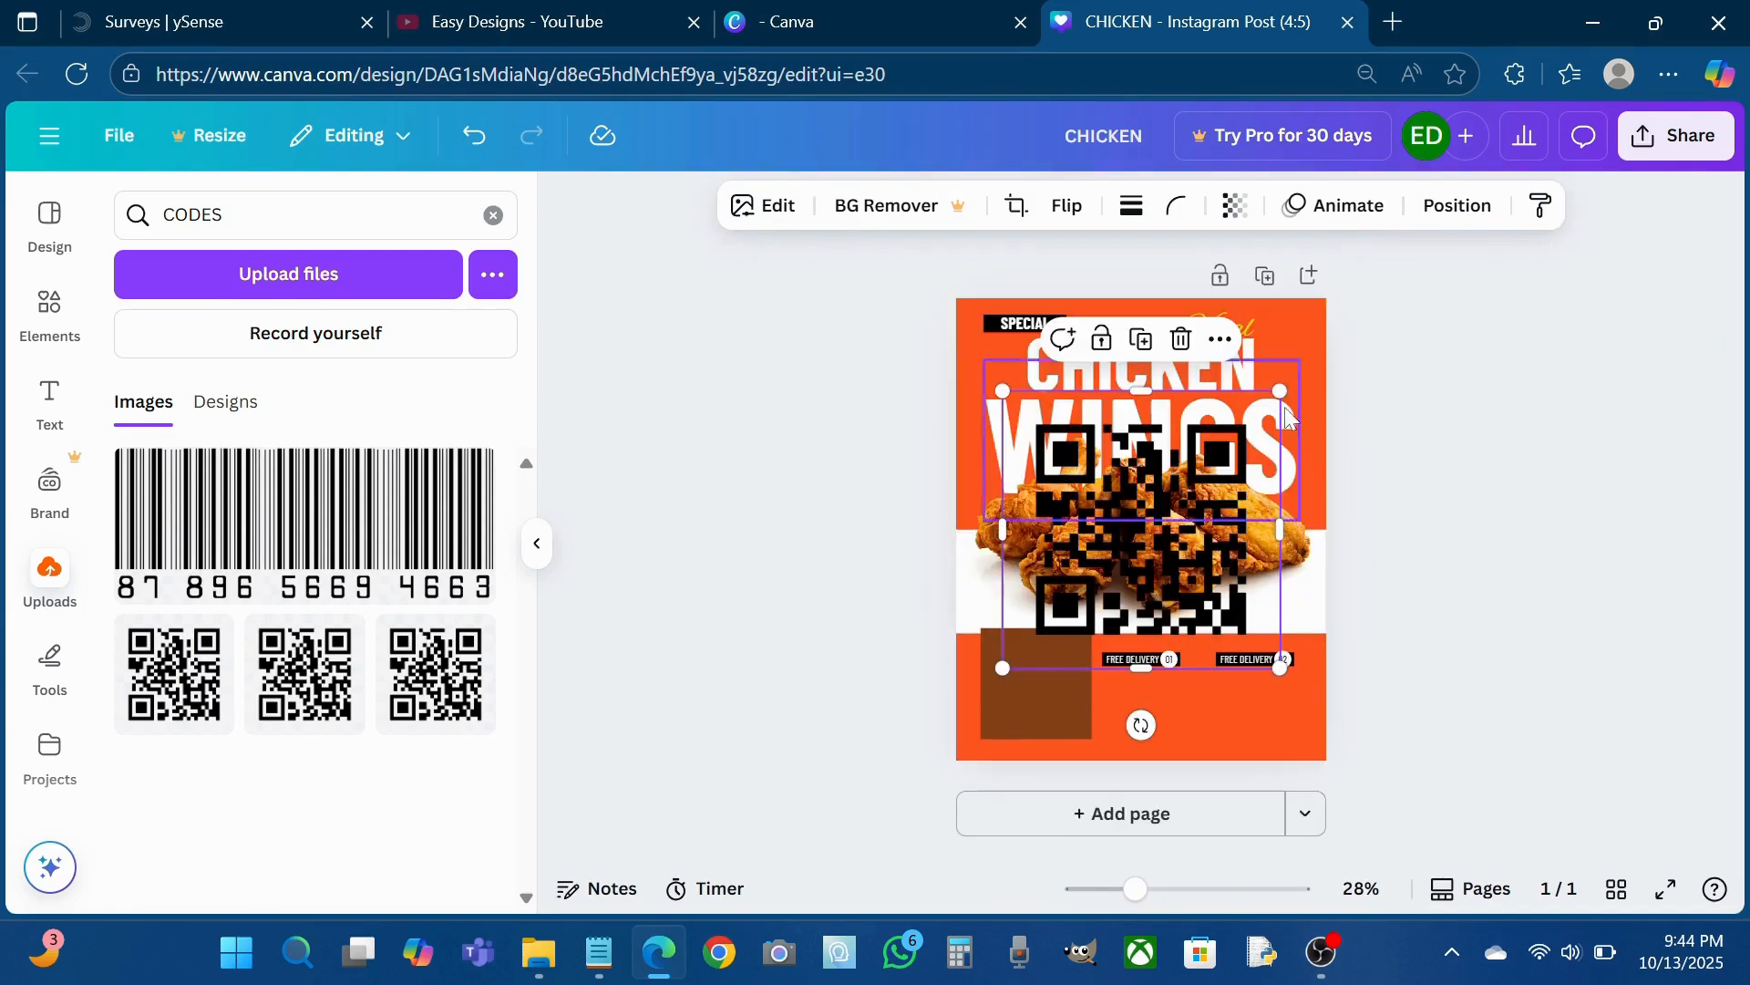
pyautogui.moveTo(1280, 392); pyautogui.dragTo(1085, 576)
pyautogui.scroll(5, 1129, 640)
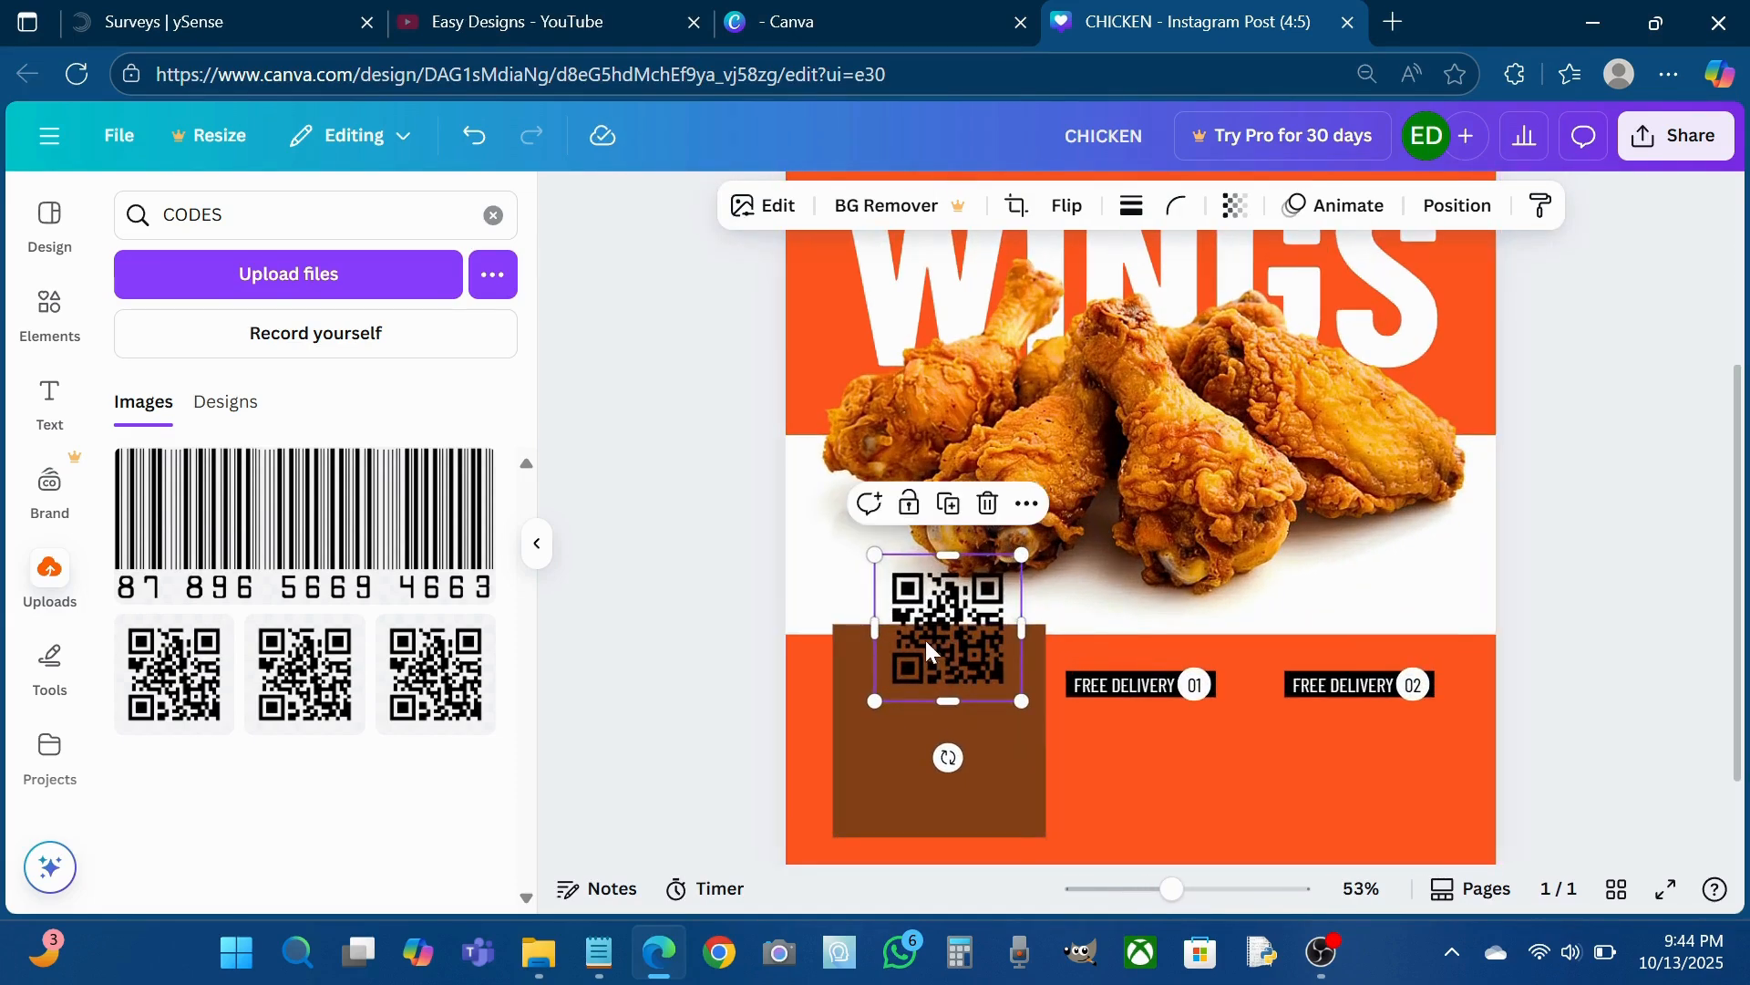
pyautogui.moveTo(924, 647); pyautogui.dragTo(1149, 813)
# - Narrow the brown square into a vertical strip filling the margin between the "02" label and the page's right edge
pyautogui.scroll(5, 1149, 813)
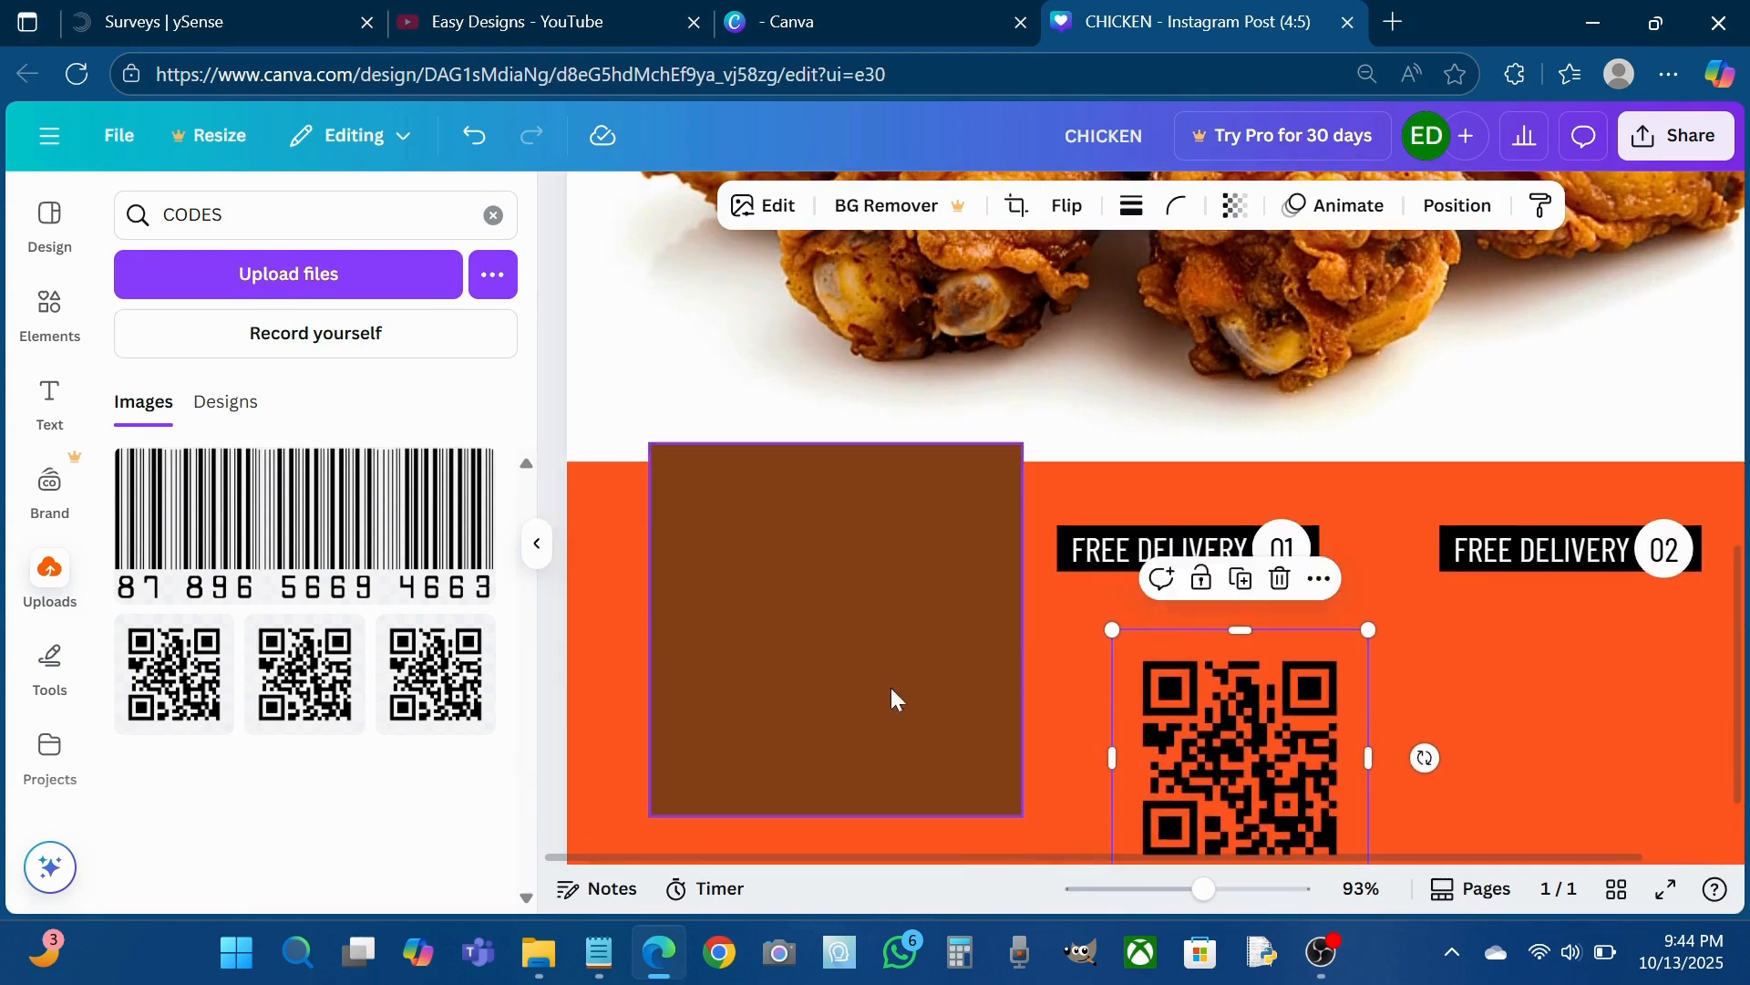
pyautogui.click(834, 687)
pyautogui.moveTo(835, 687); pyautogui.dragTo(835, 722)
pyautogui.click(538, 547)
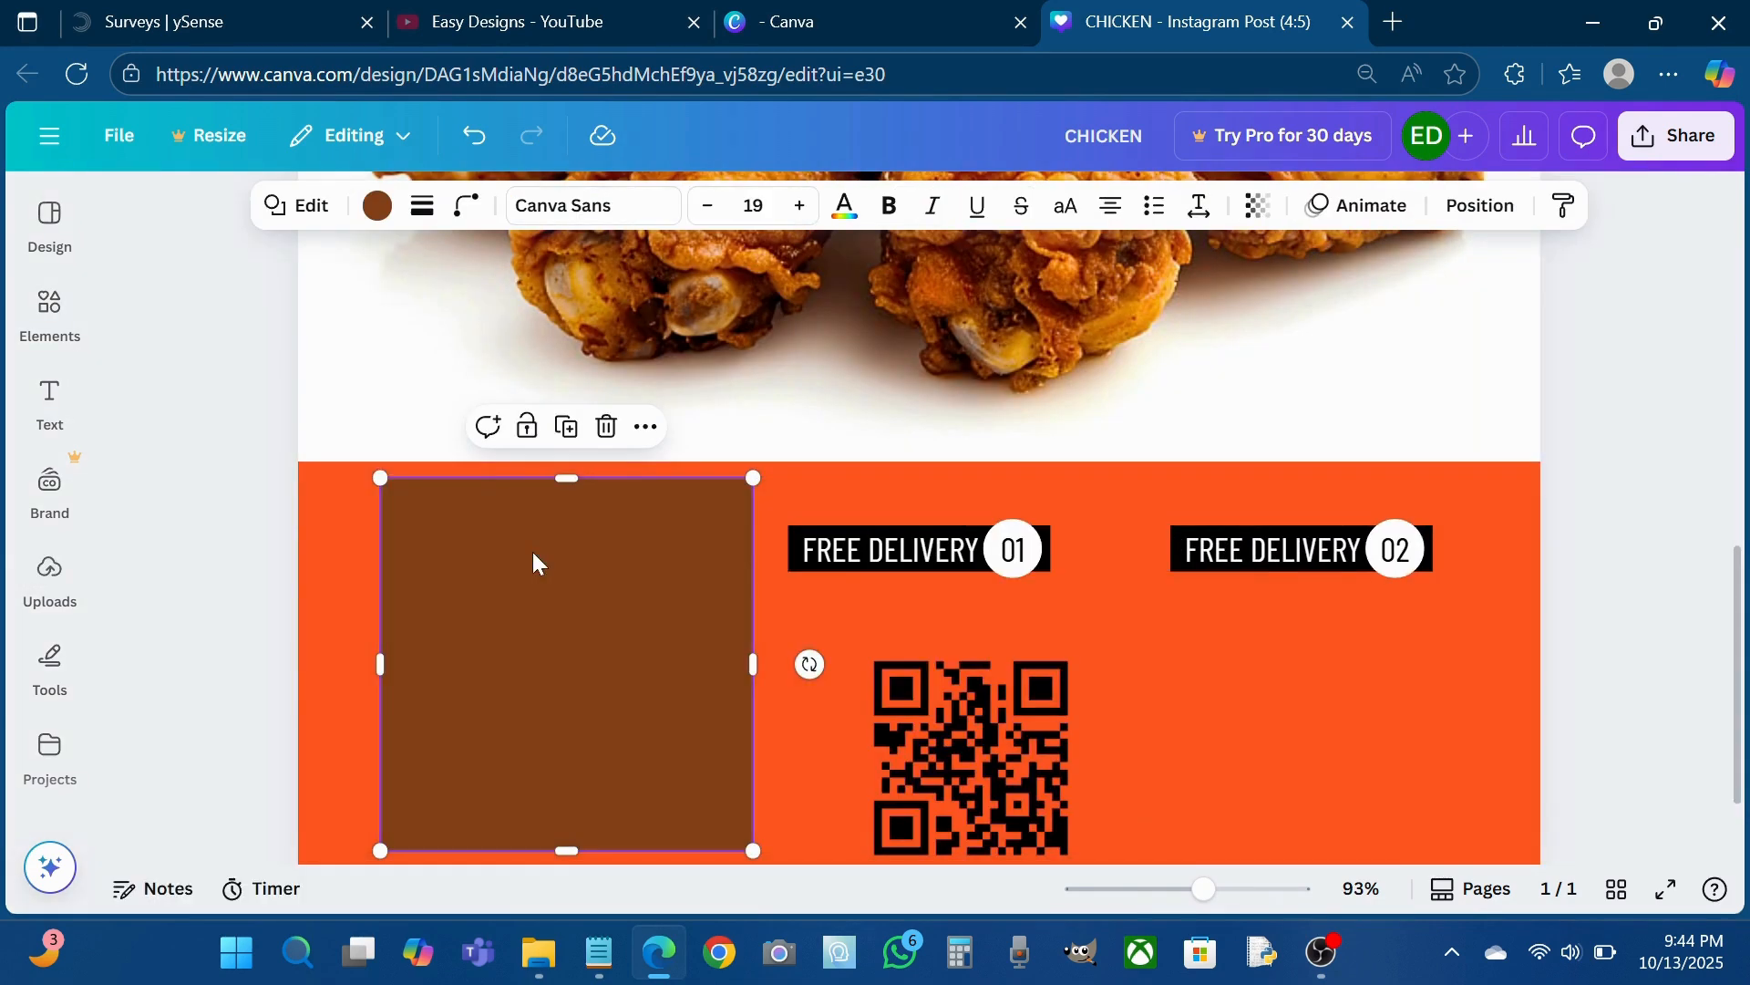
pyautogui.moveTo(514, 634); pyautogui.dragTo(534, 676)
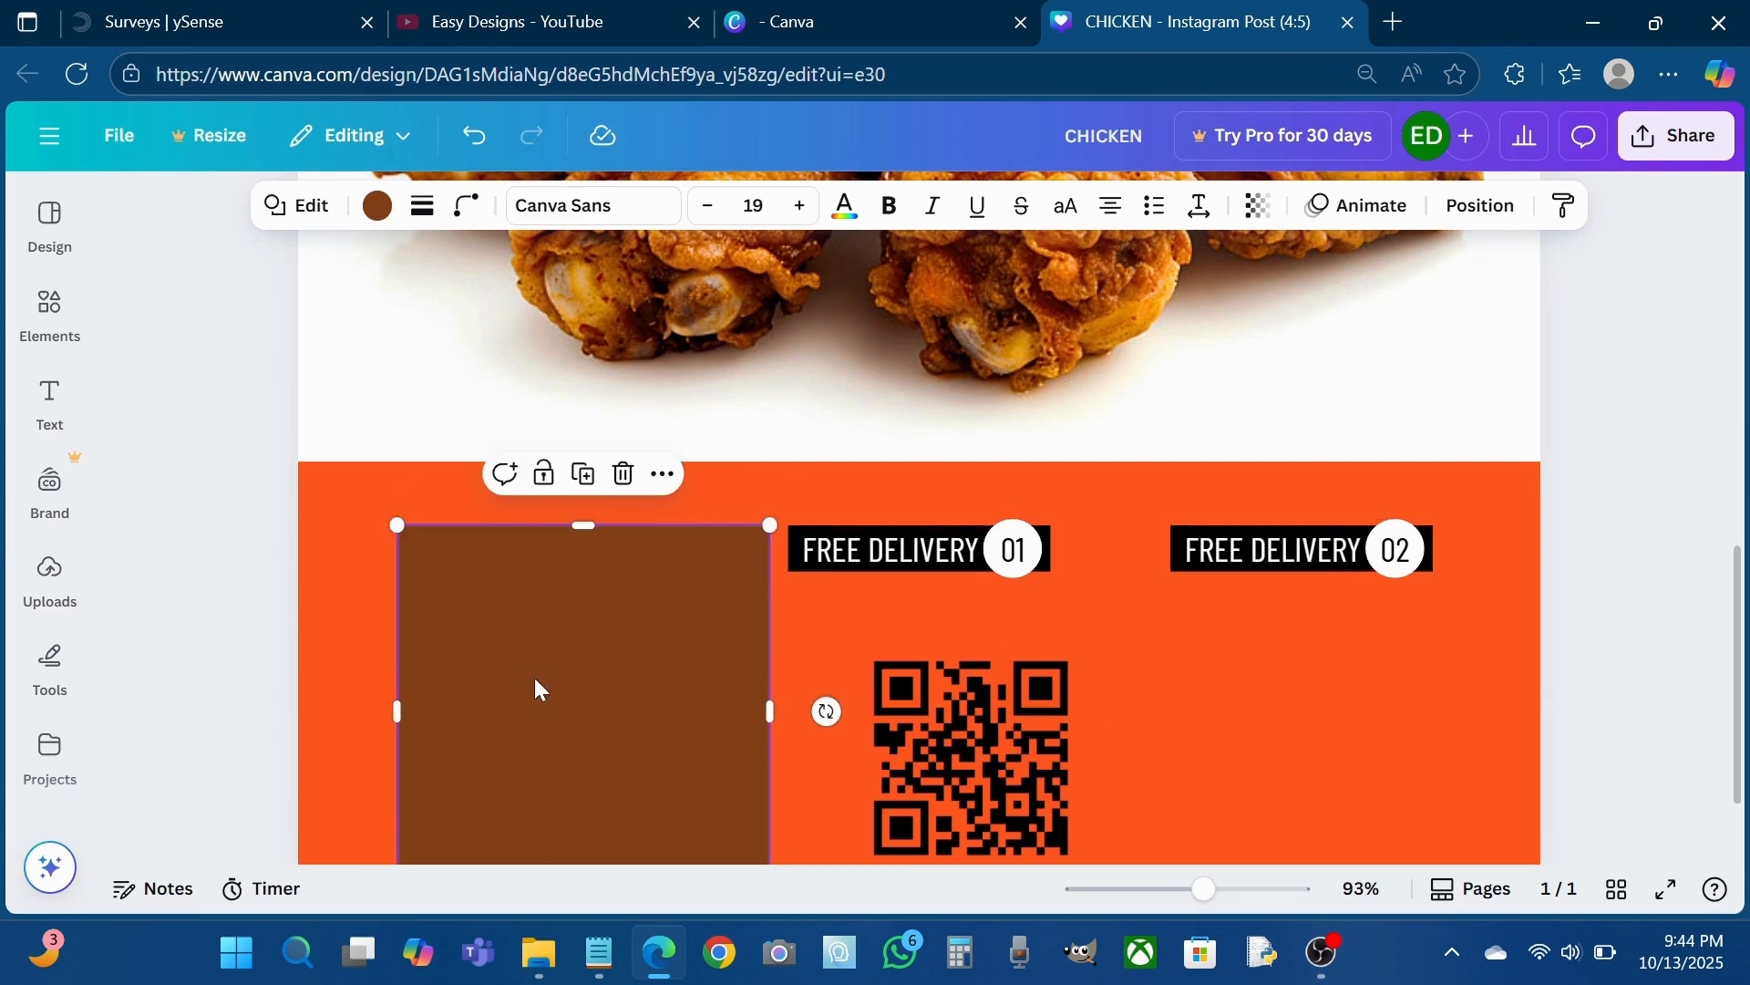
pyautogui.moveTo(769, 712); pyautogui.dragTo(1550, 617)
# - Lengthen the brown strip to the page's bottom edge and place a copy of it along the page's left edge
pyautogui.scroll(-2, 1550, 620)
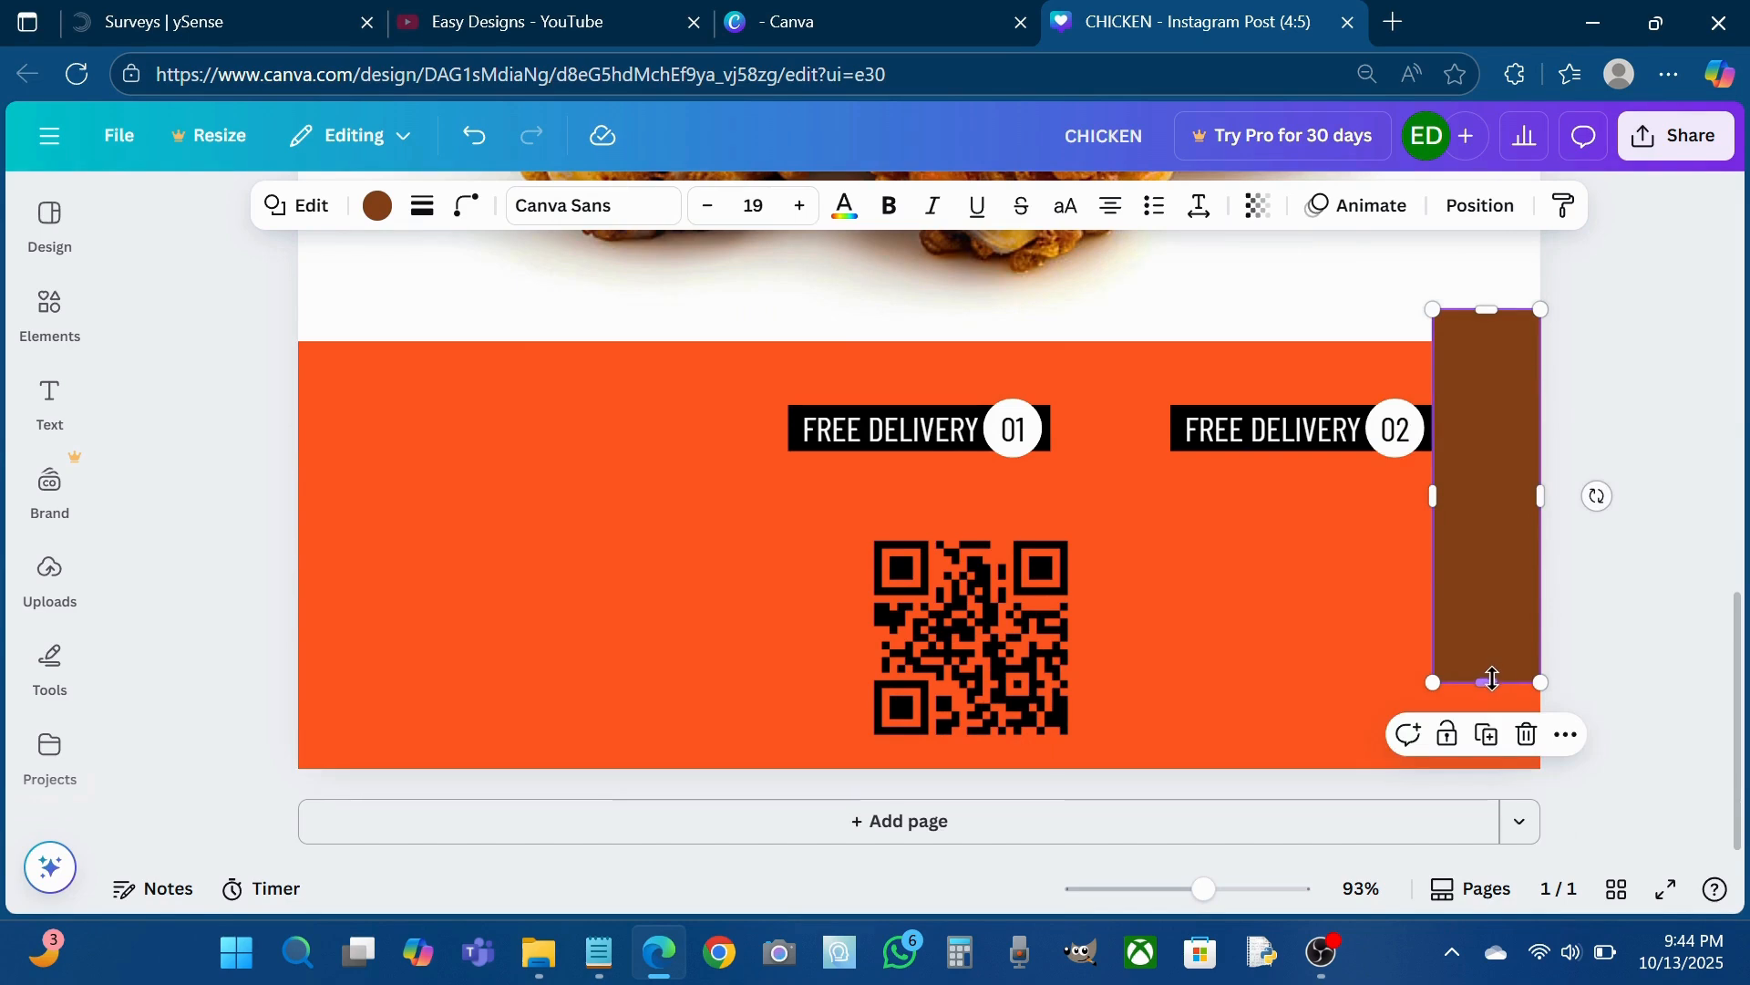
pyautogui.moveTo(1487, 686); pyautogui.dragTo(792, 649)
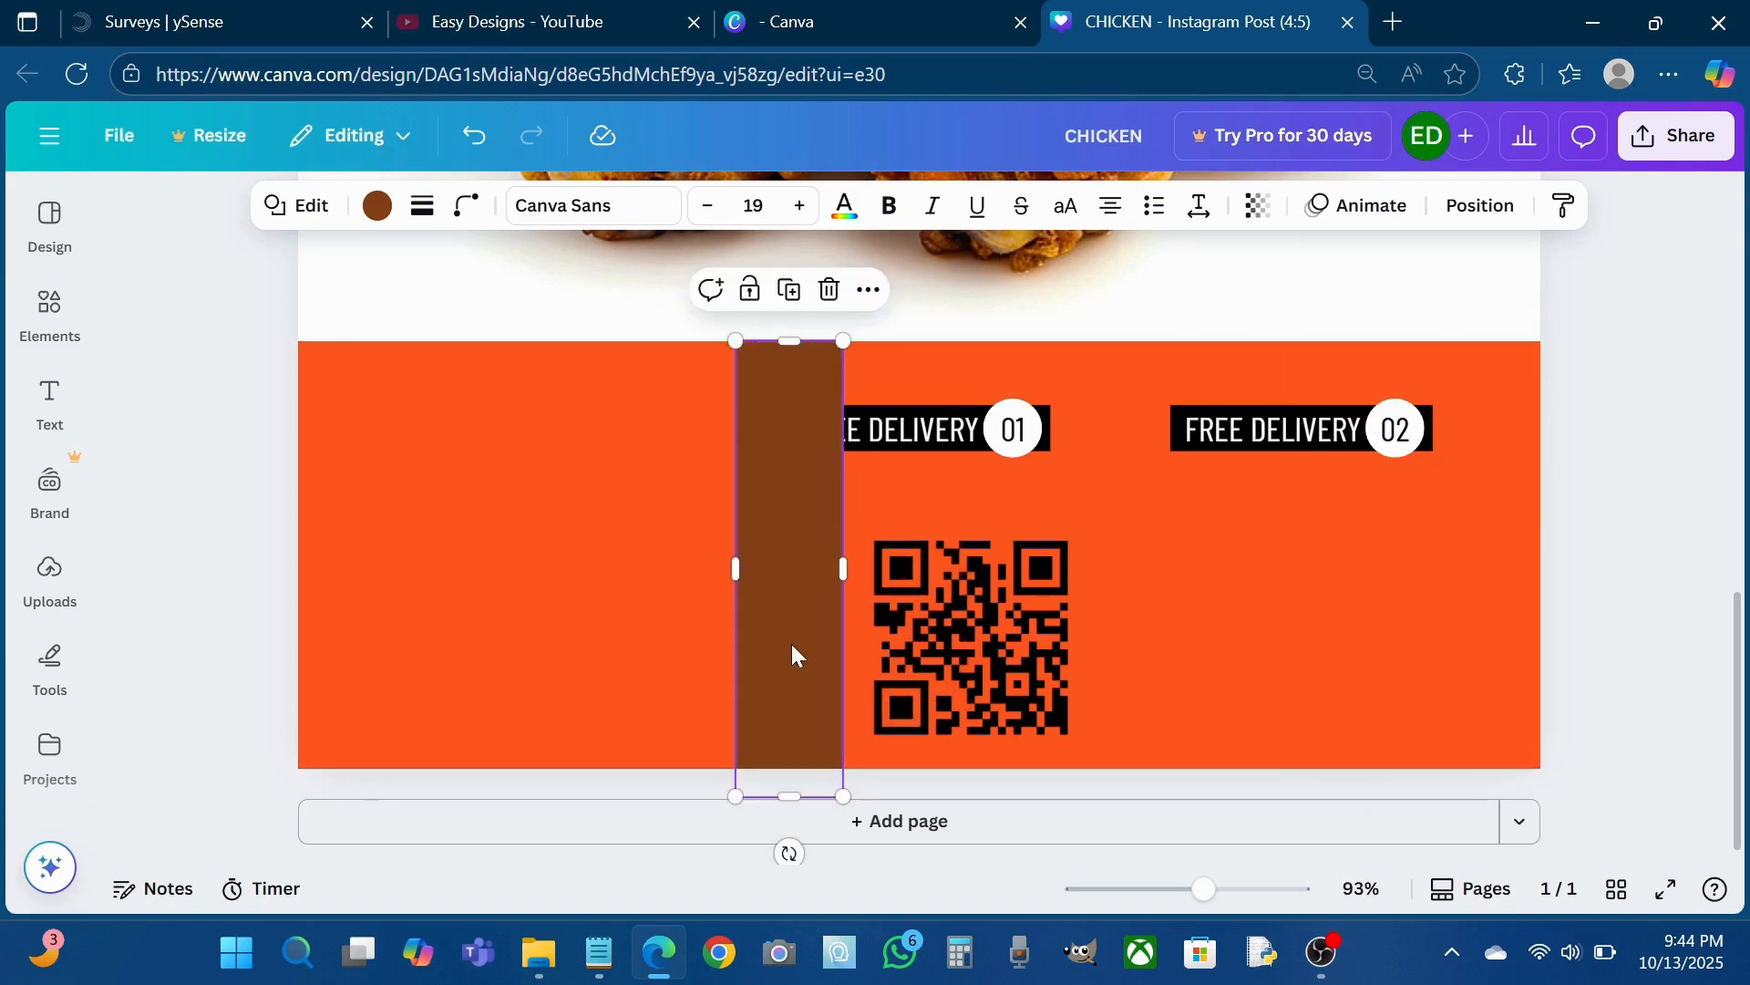
pyautogui.hotkey('ctrl', 'z')
pyautogui.click(1486, 818)
pyautogui.moveTo(1508, 702); pyautogui.dragTo(369, 640)
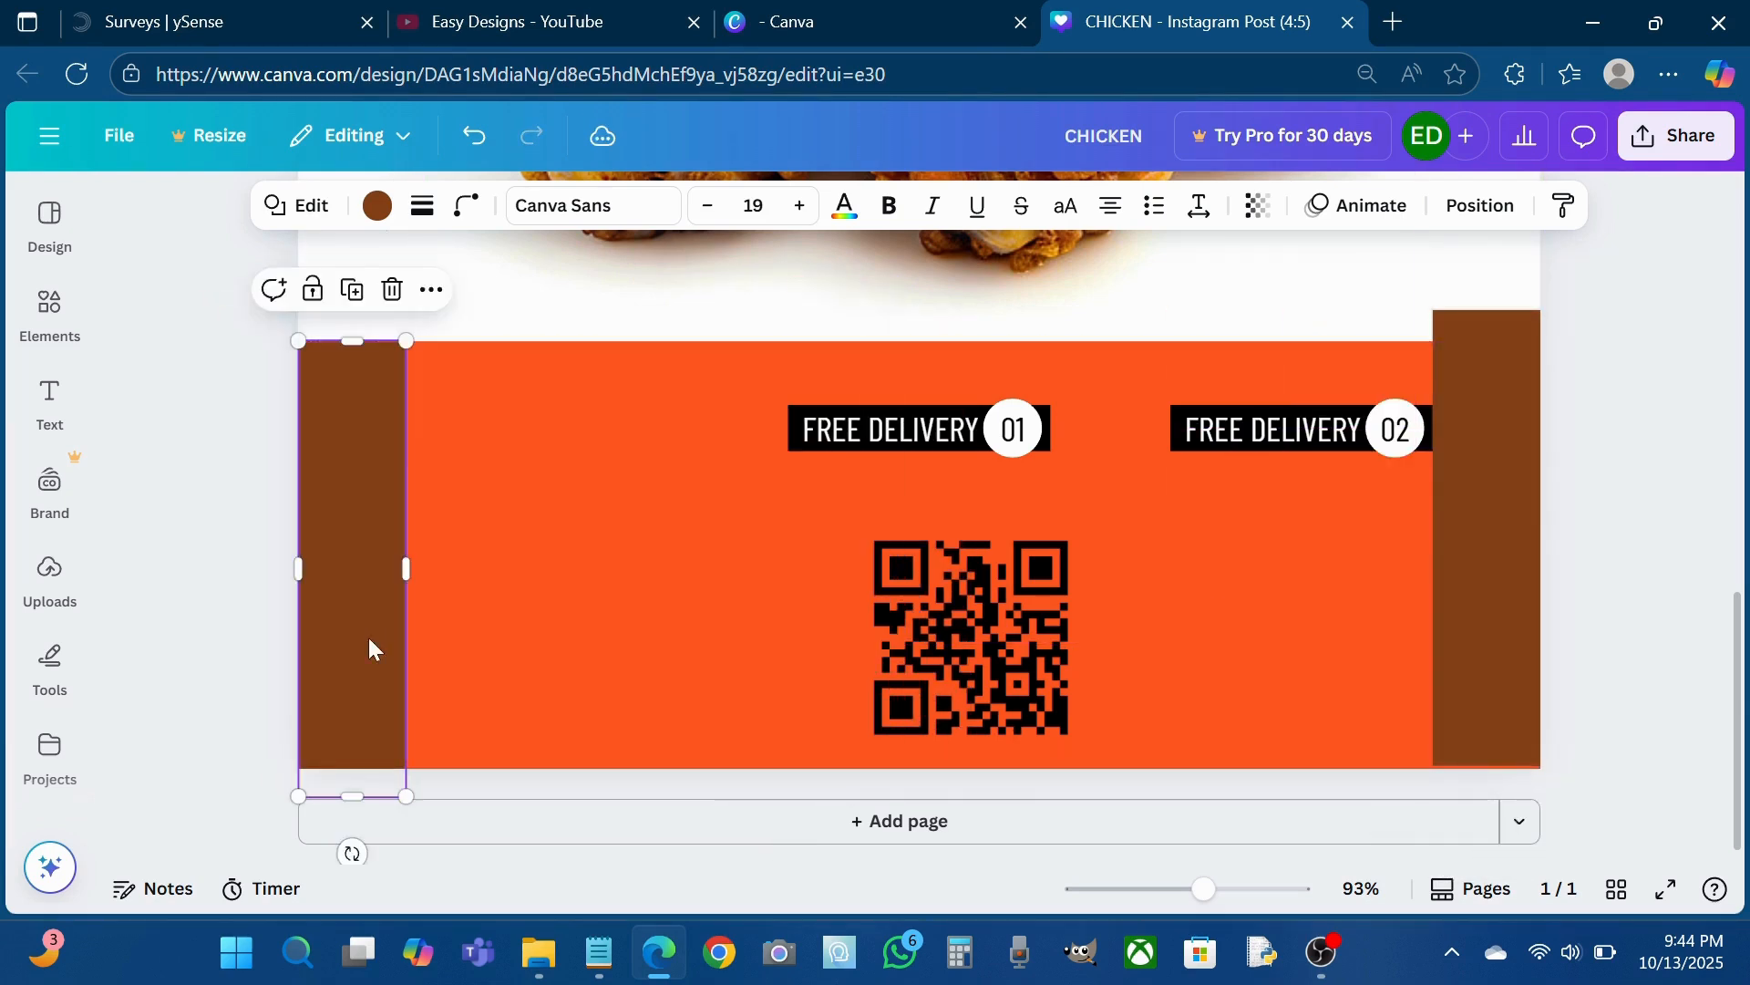
pyautogui.click(240, 571)
pyautogui.click(383, 576)
# - Duplicate the left brown strip and resize the copy into a small block against the strip's inner side
pyautogui.click(352, 290)
pyautogui.moveTo(390, 489); pyautogui.dragTo(498, 516)
pyautogui.moveTo(476, 840); pyautogui.dragTo(477, 547)
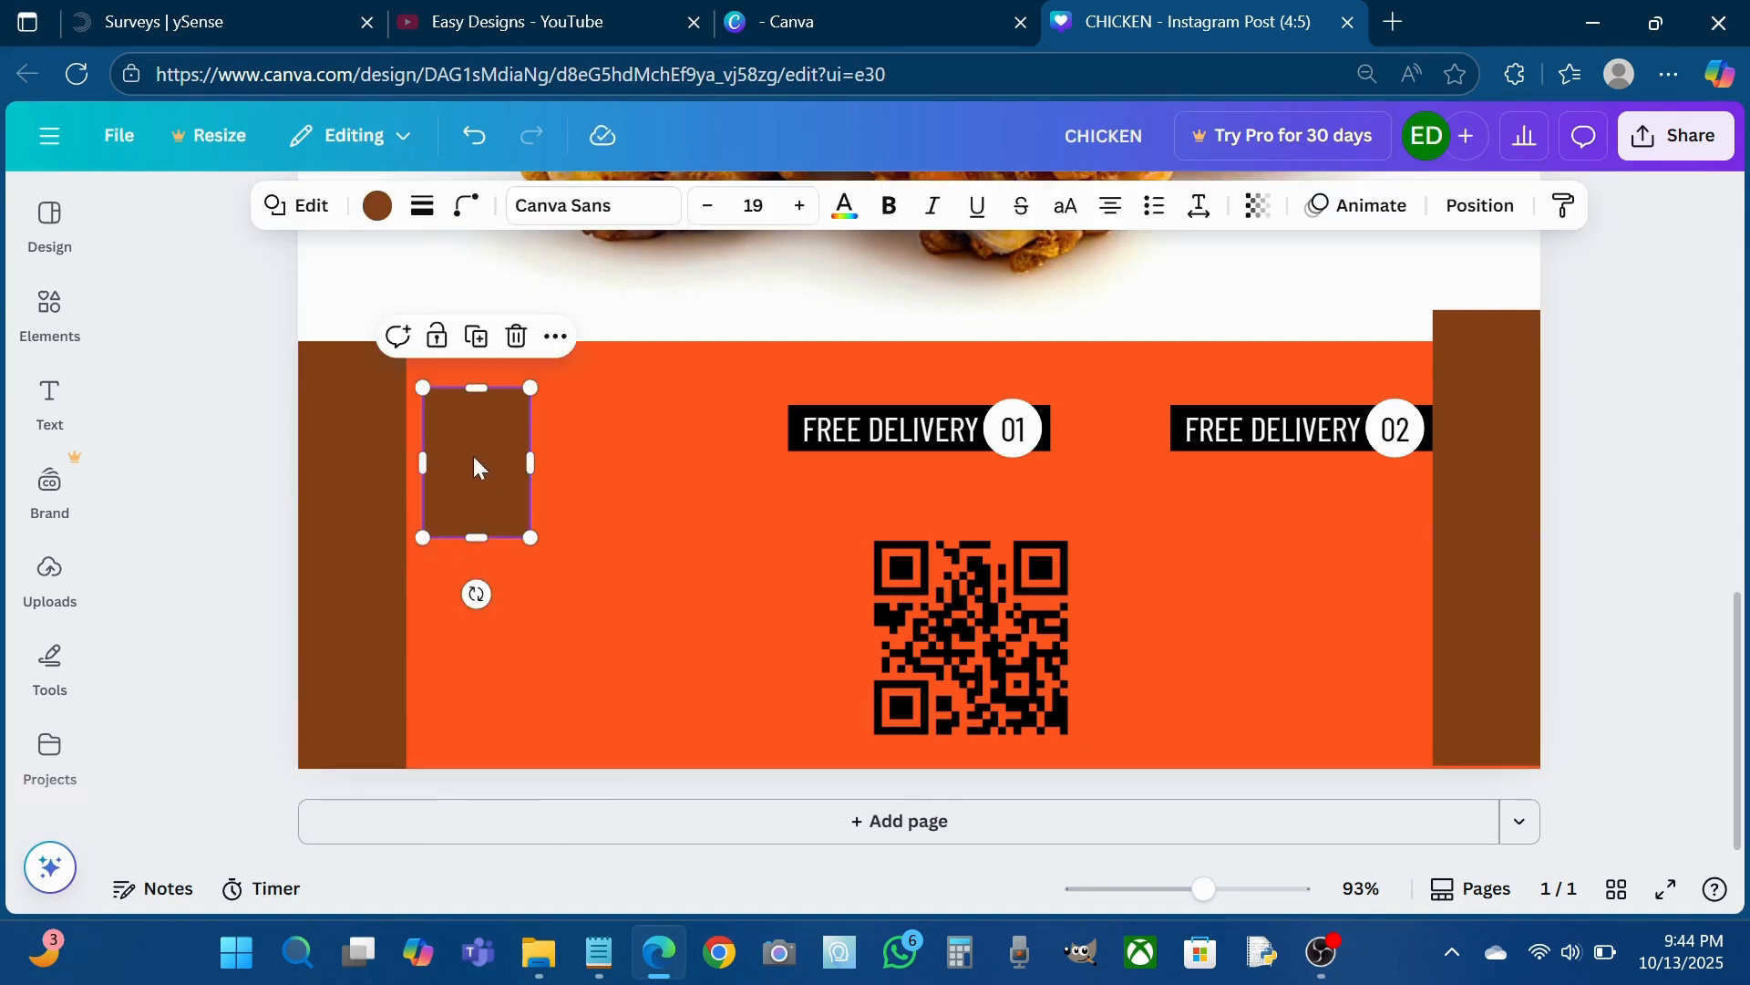
pyautogui.moveTo(473, 456); pyautogui.dragTo(557, 479)
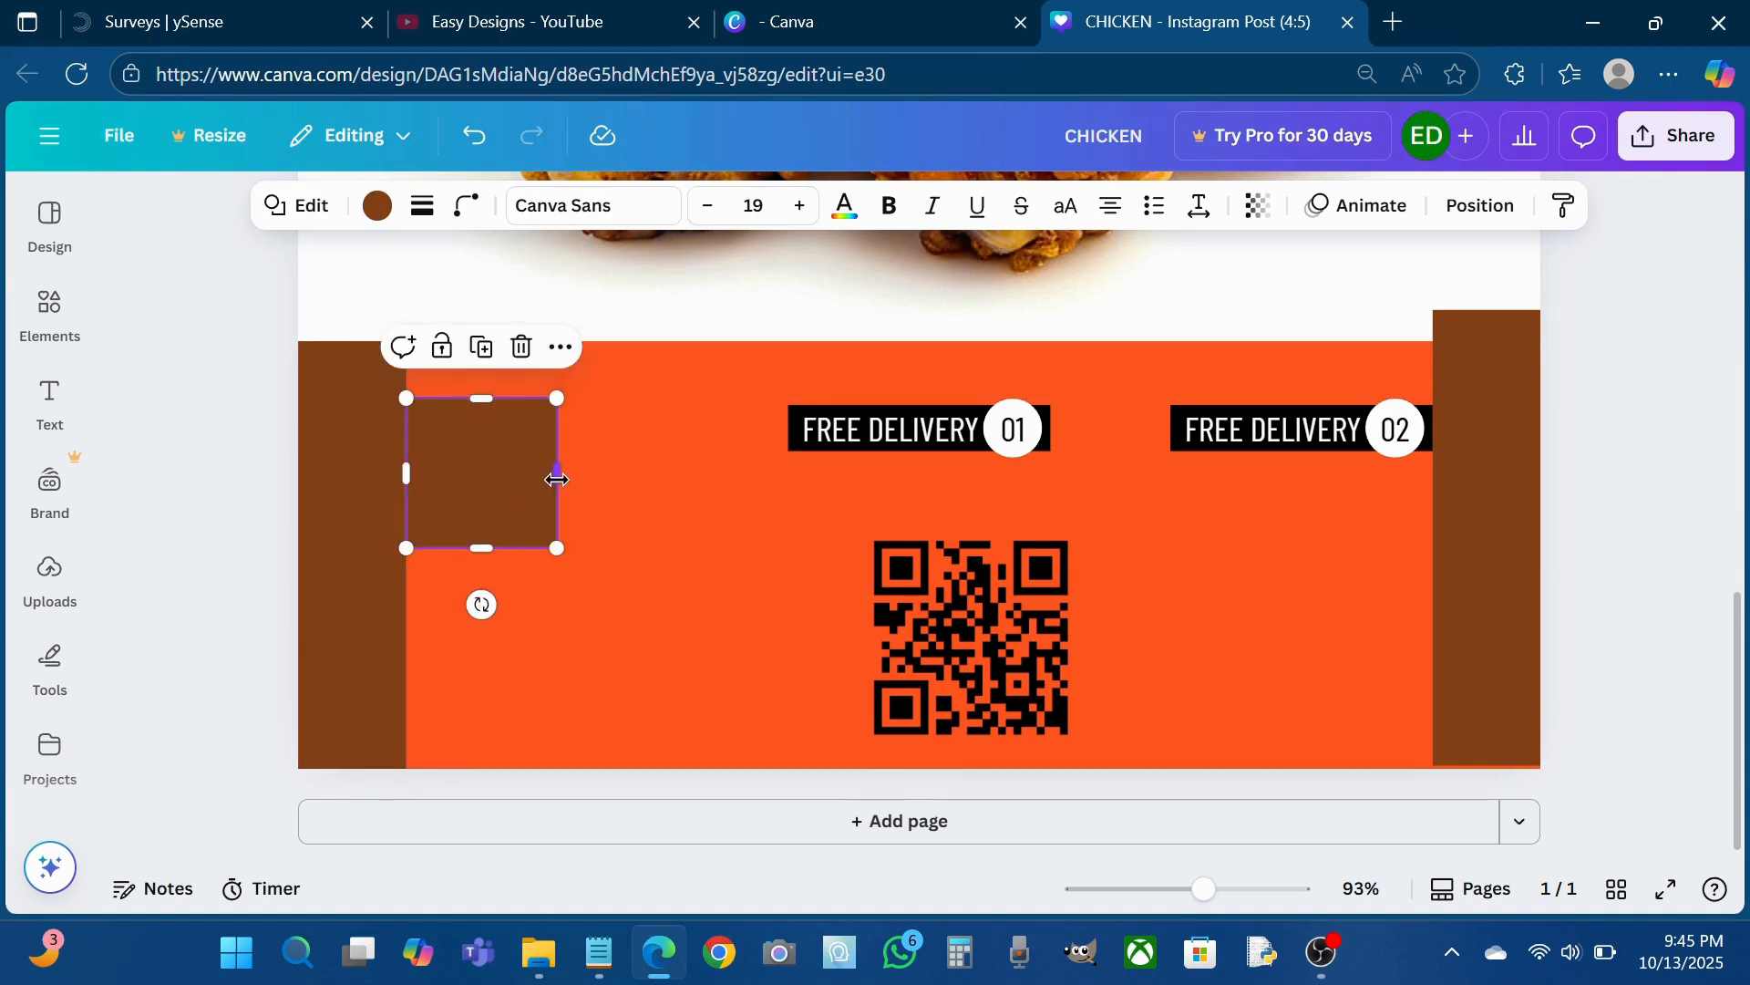
pyautogui.moveTo(482, 548); pyautogui.dragTo(483, 580)
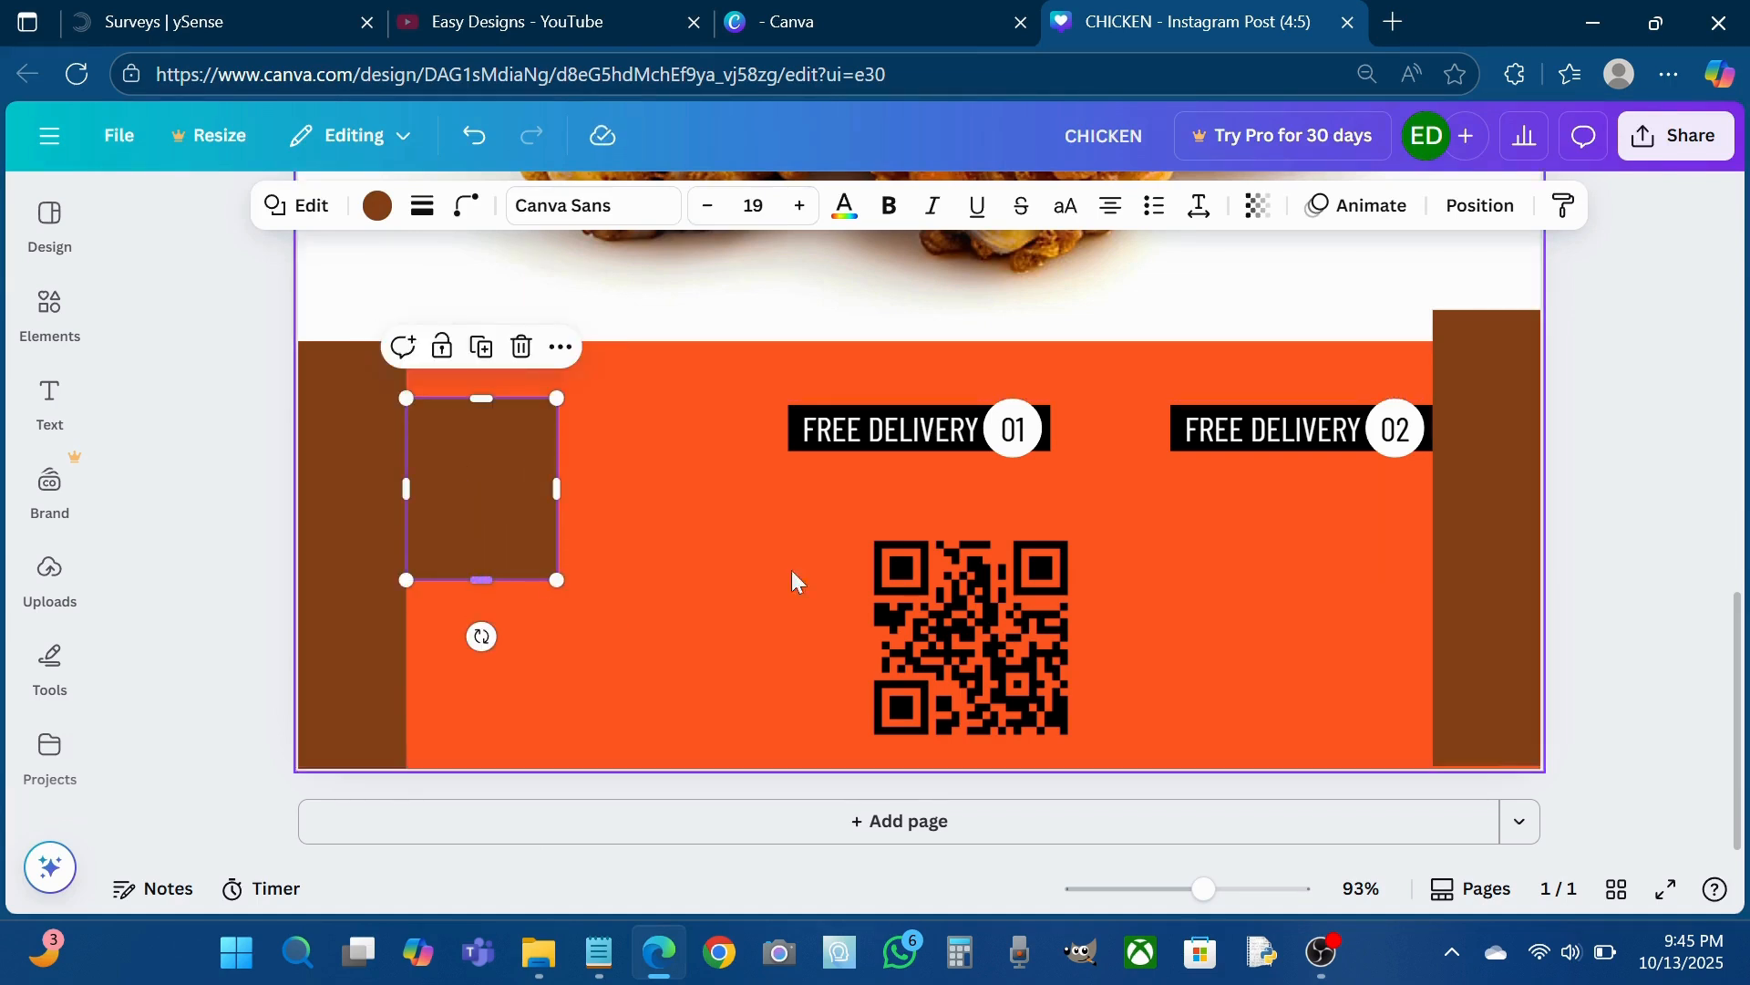
# - Place a copy of the second label's "FREE DELIVERY" text in the band's empty left part and narrow the small brown block
pyautogui.click(899, 429)
pyautogui.click(1199, 430)
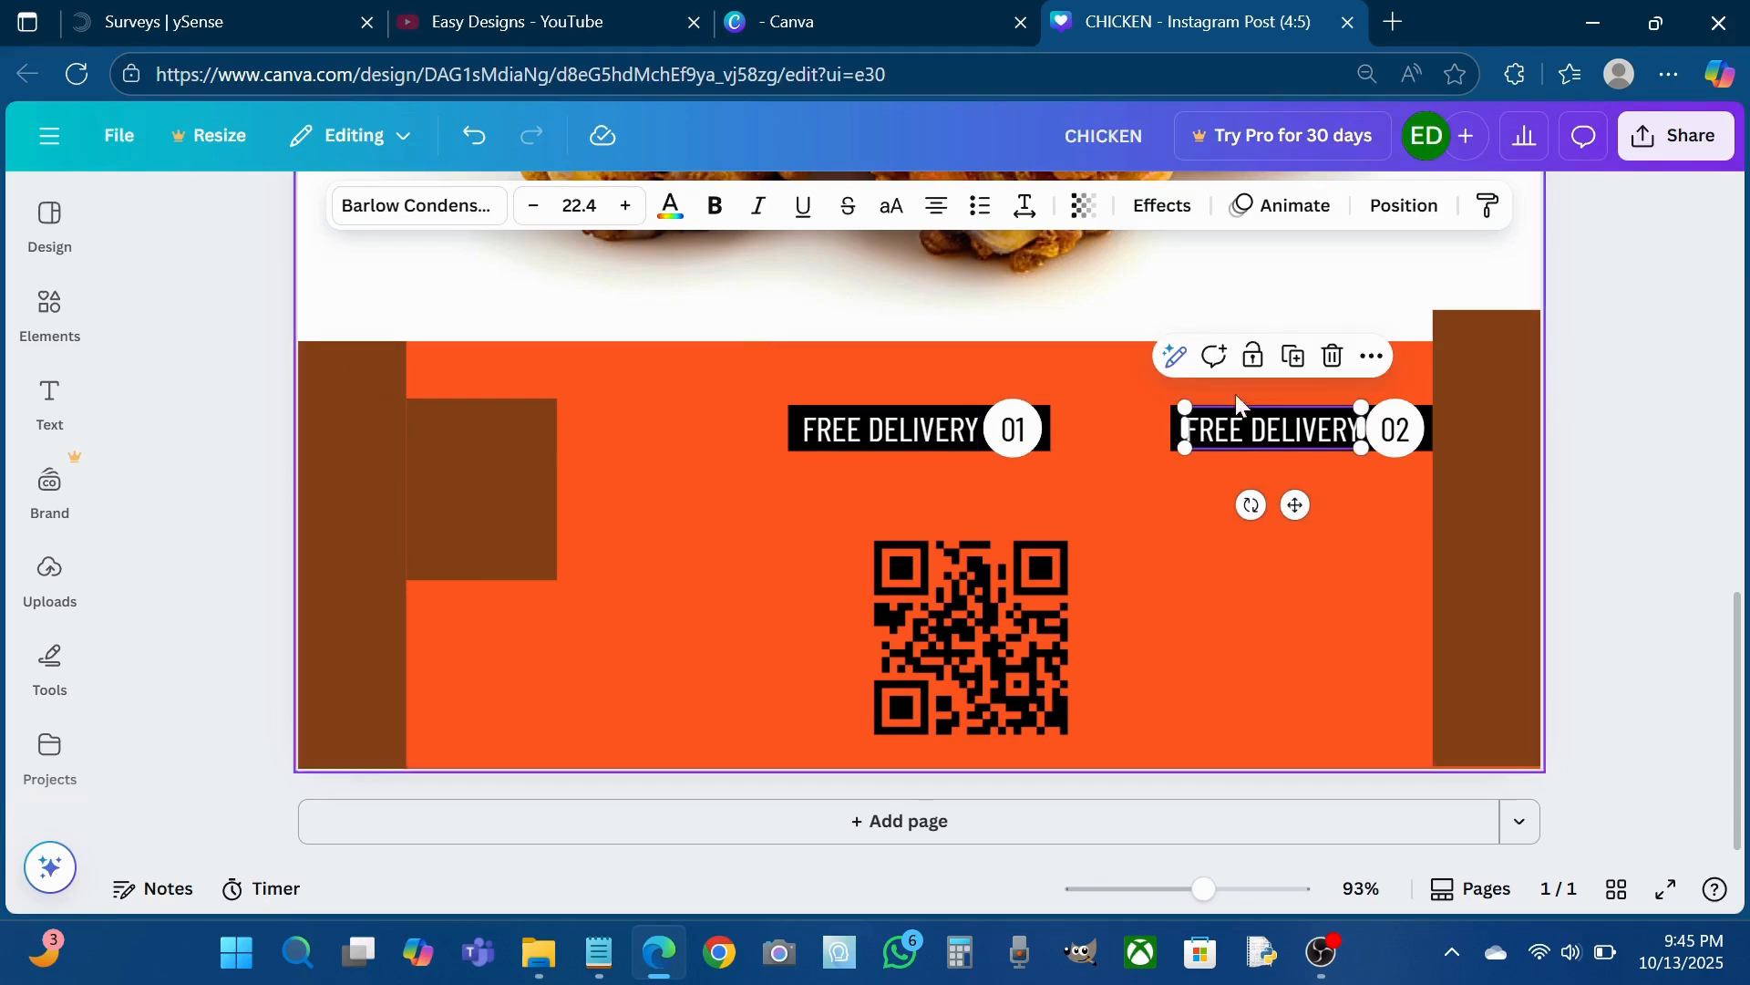
pyautogui.click(1302, 365)
pyautogui.moveTo(1300, 444); pyautogui.dragTo(740, 486)
pyautogui.moveTo(543, 499); pyautogui.dragTo(481, 493)
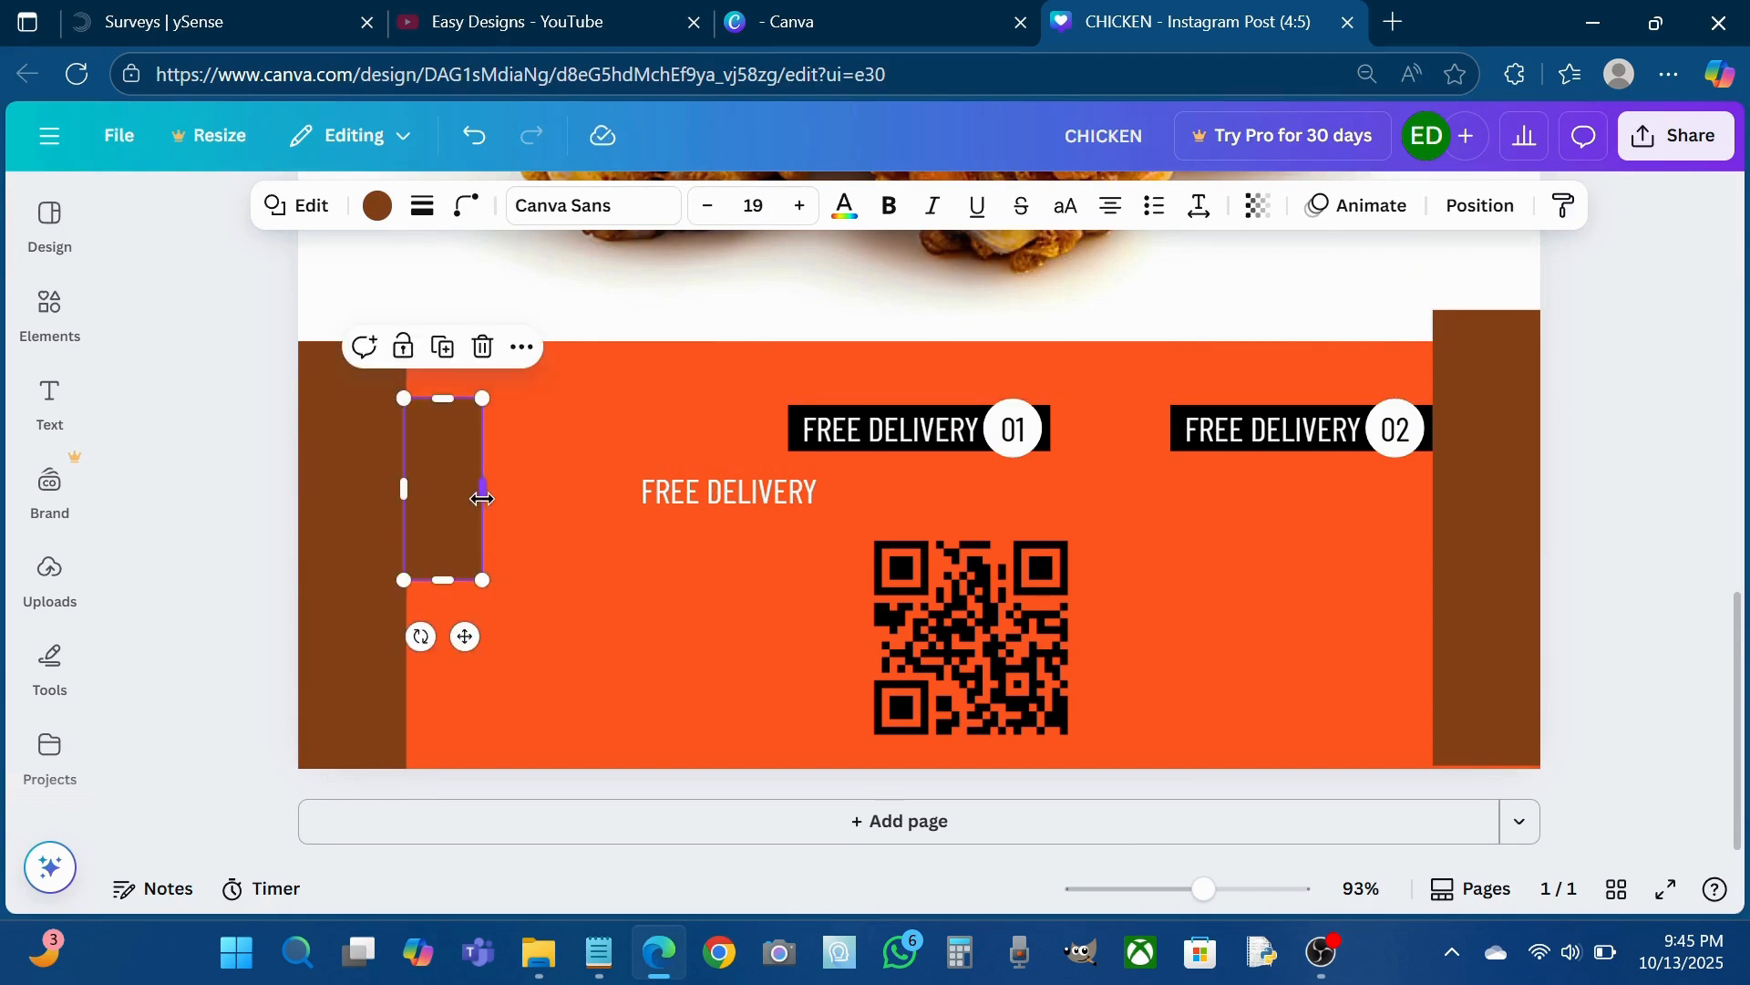
# - Position the copied text beside the brown block, make it bold, and replace its wording with "GET THE"
pyautogui.click(681, 487)
pyautogui.moveTo(681, 487); pyautogui.dragTo(586, 433)
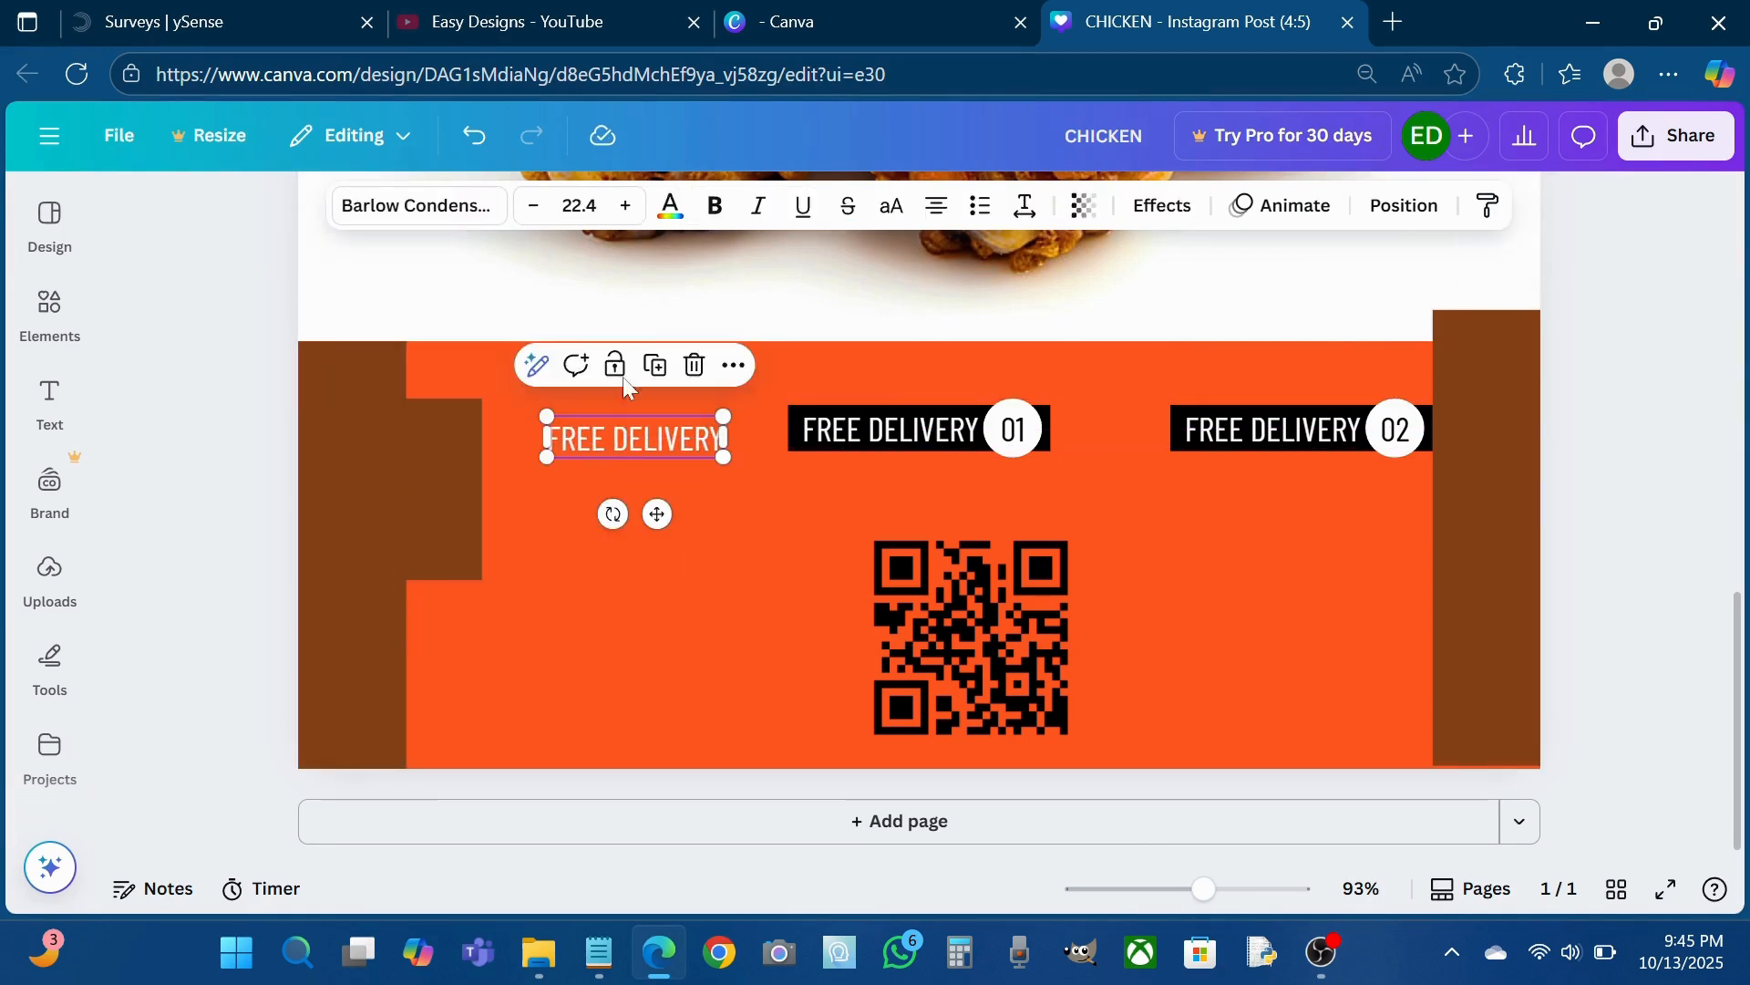
pyautogui.click(714, 205)
pyautogui.doubleClick(648, 440)
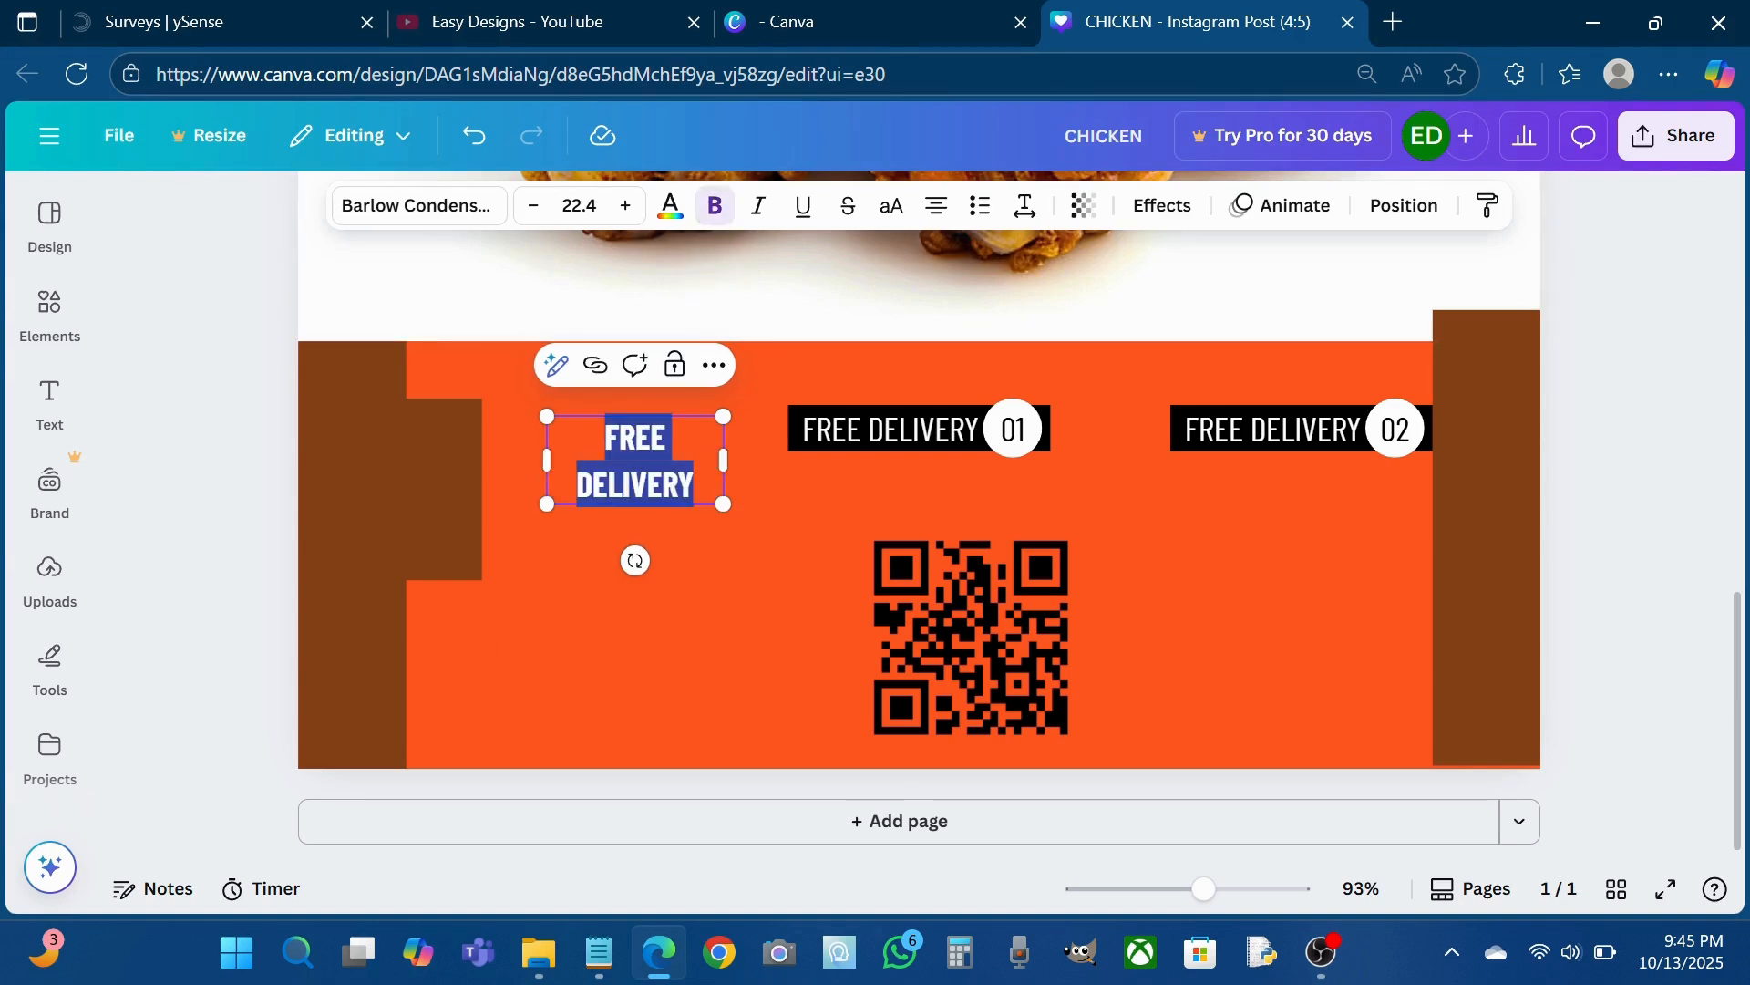
pyautogui.write('GET THE')
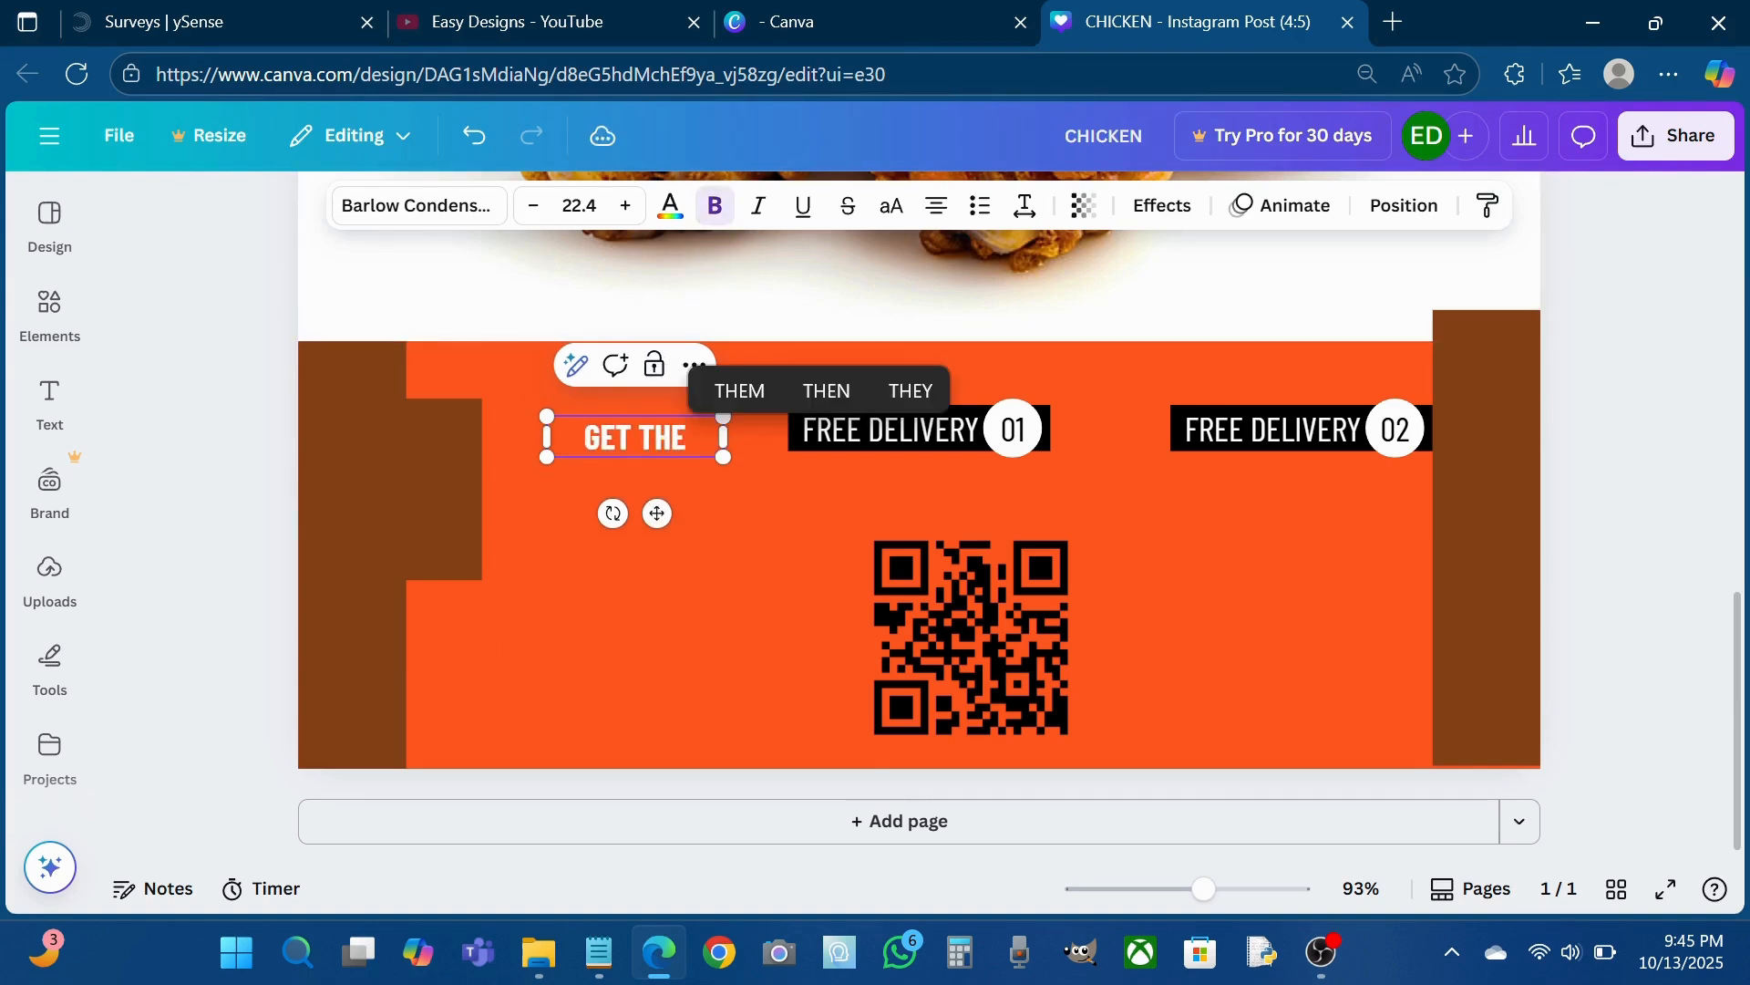
# - Enlarge the "GET THE" text to size 31.2 and position it between the brown block and the first "FREE DELIVERY" label
pyautogui.click(560, 529)
pyautogui.moveTo(631, 444); pyautogui.dragTo(781, 508)
pyautogui.click(678, 529)
pyautogui.moveTo(677, 473); pyautogui.dragTo(621, 444)
pyautogui.moveTo(717, 476); pyautogui.dragTo(645, 458)
pyautogui.click(507, 496)
pyautogui.scroll(5, 507, 496)
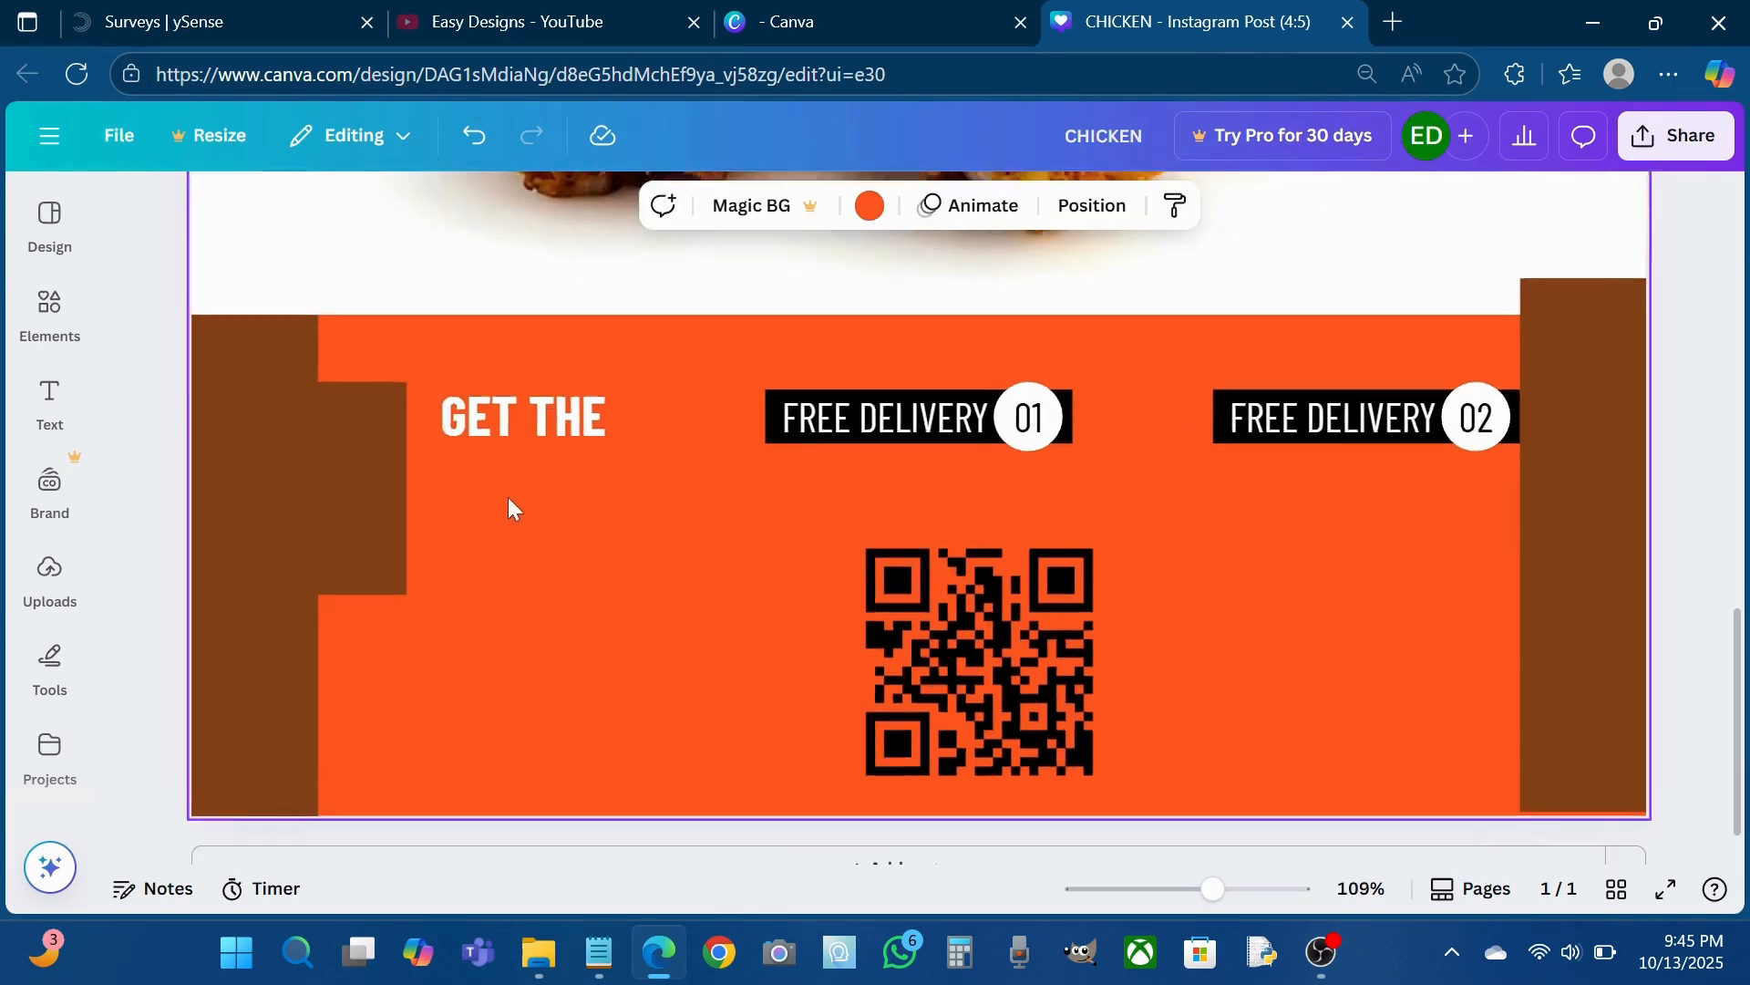
pyautogui.scroll(1, 509, 489)
pyautogui.moveTo(512, 483); pyautogui.dragTo(549, 451)
pyautogui.click(361, 507)
# - Duplicate "GET THE" directly below itself and change the copy's text to "PROMO"
pyautogui.click(547, 467)
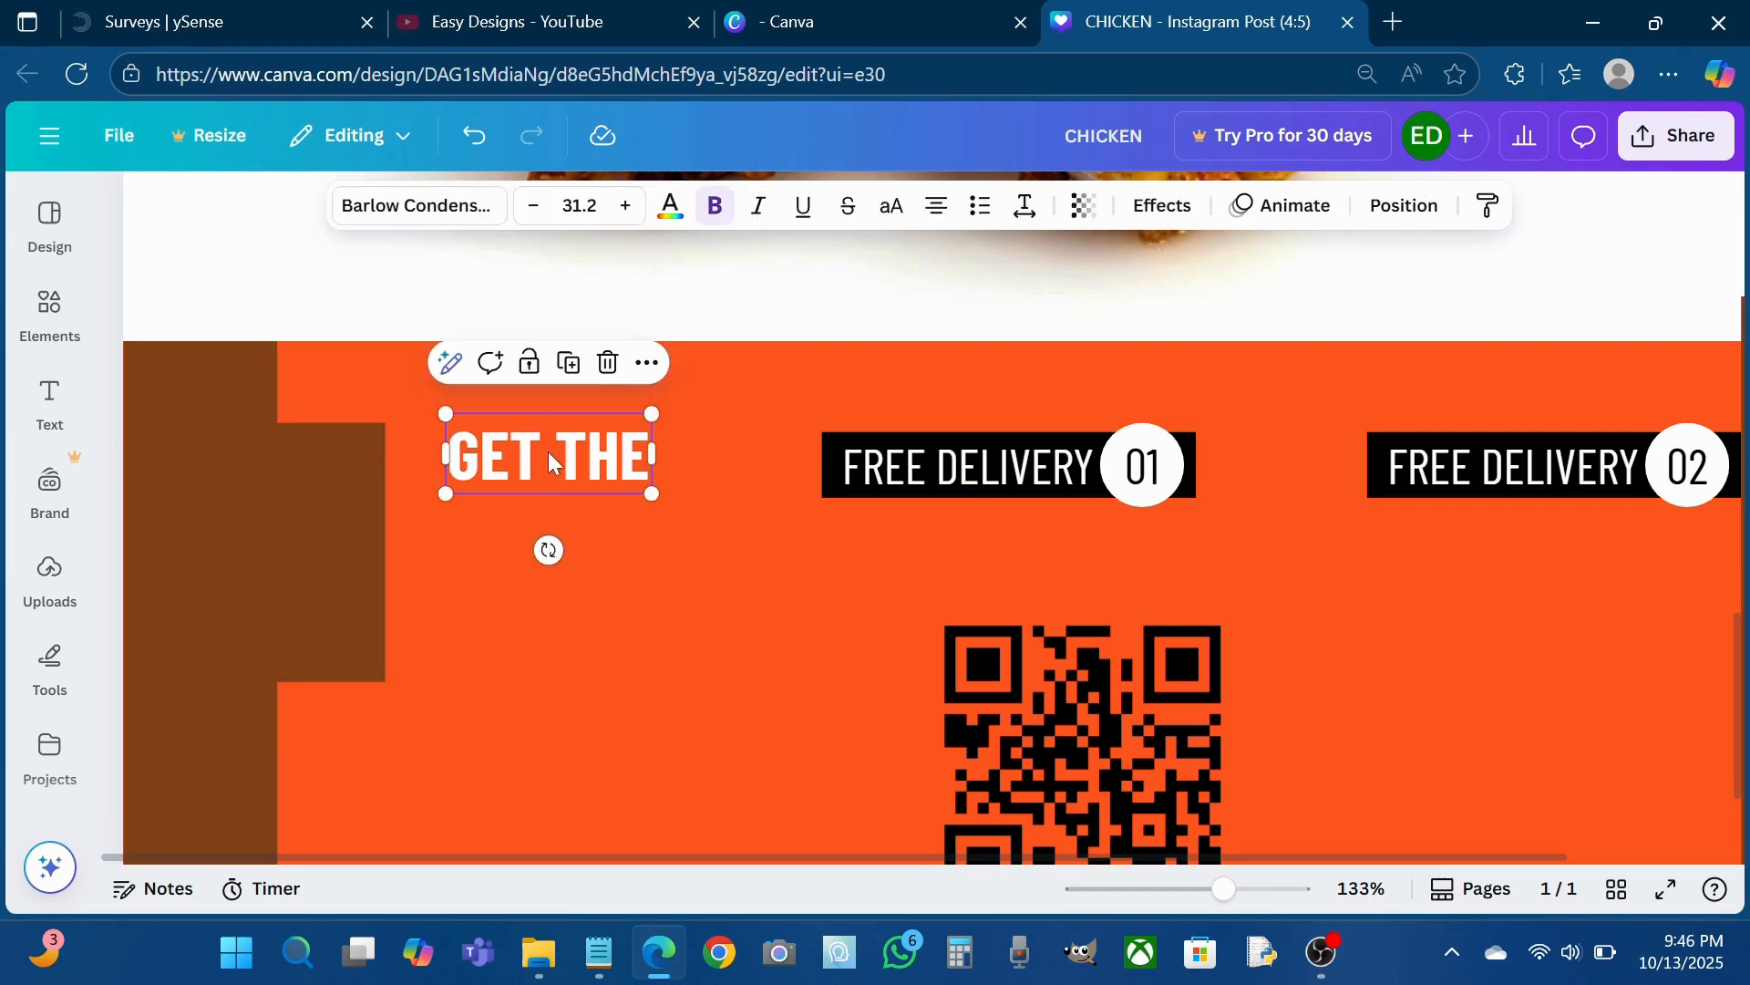
pyautogui.click(569, 365)
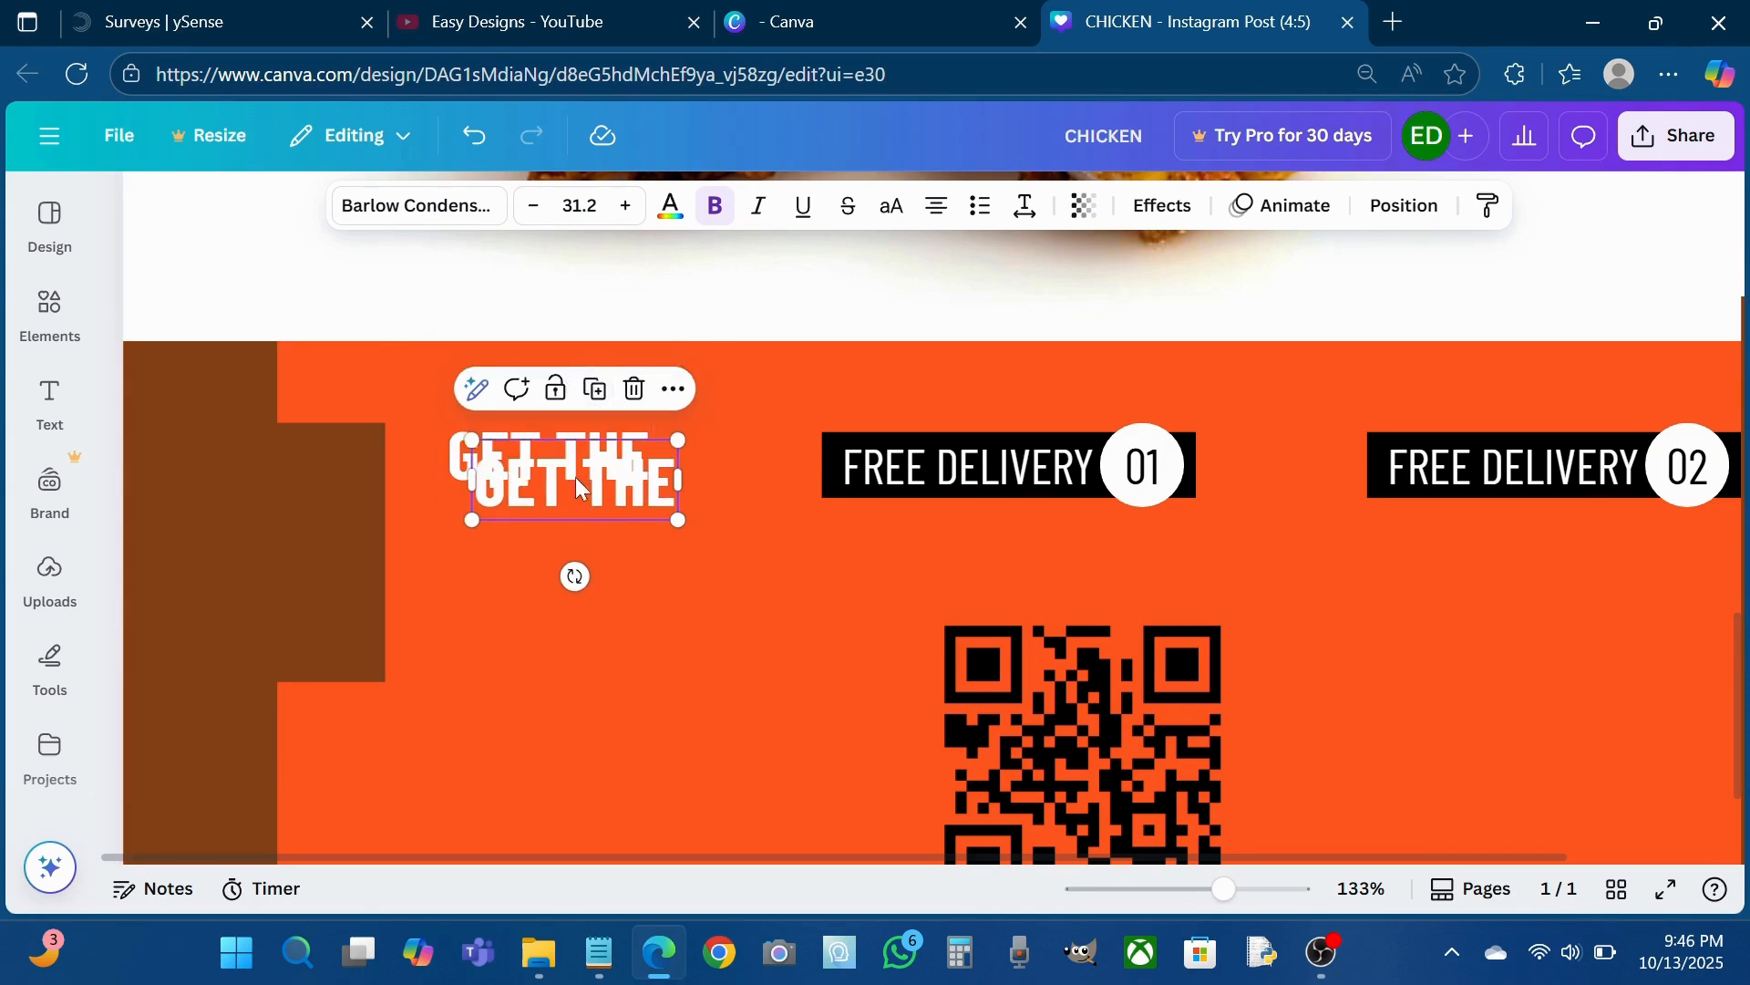
pyautogui.moveTo(576, 478); pyautogui.dragTo(545, 551)
pyautogui.doubleClick(545, 551)
pyautogui.write('PROM')
pyautogui.write('OMO')
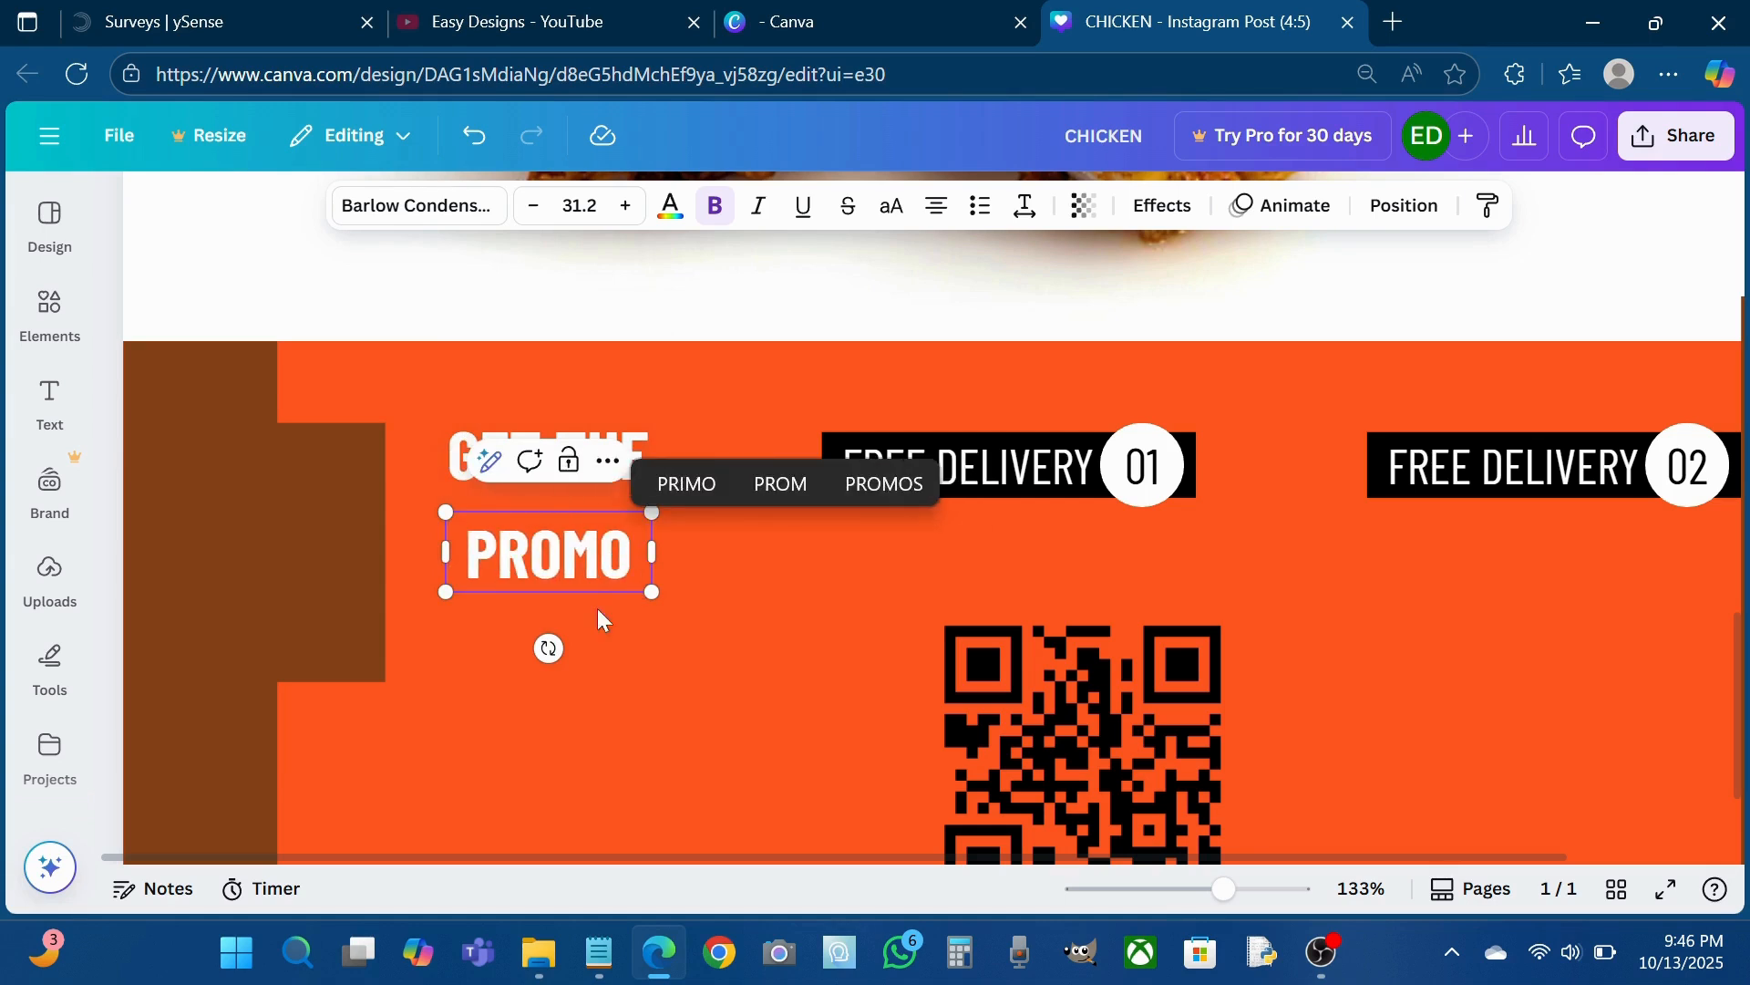
pyautogui.click(620, 627)
# - Enlarge "PROMO" to size 36.7 so it matches the width of "GET THE", and move it close beneath that line
pyautogui.moveTo(610, 559); pyautogui.dragTo(652, 579)
pyautogui.click(633, 630)
pyautogui.click(588, 566)
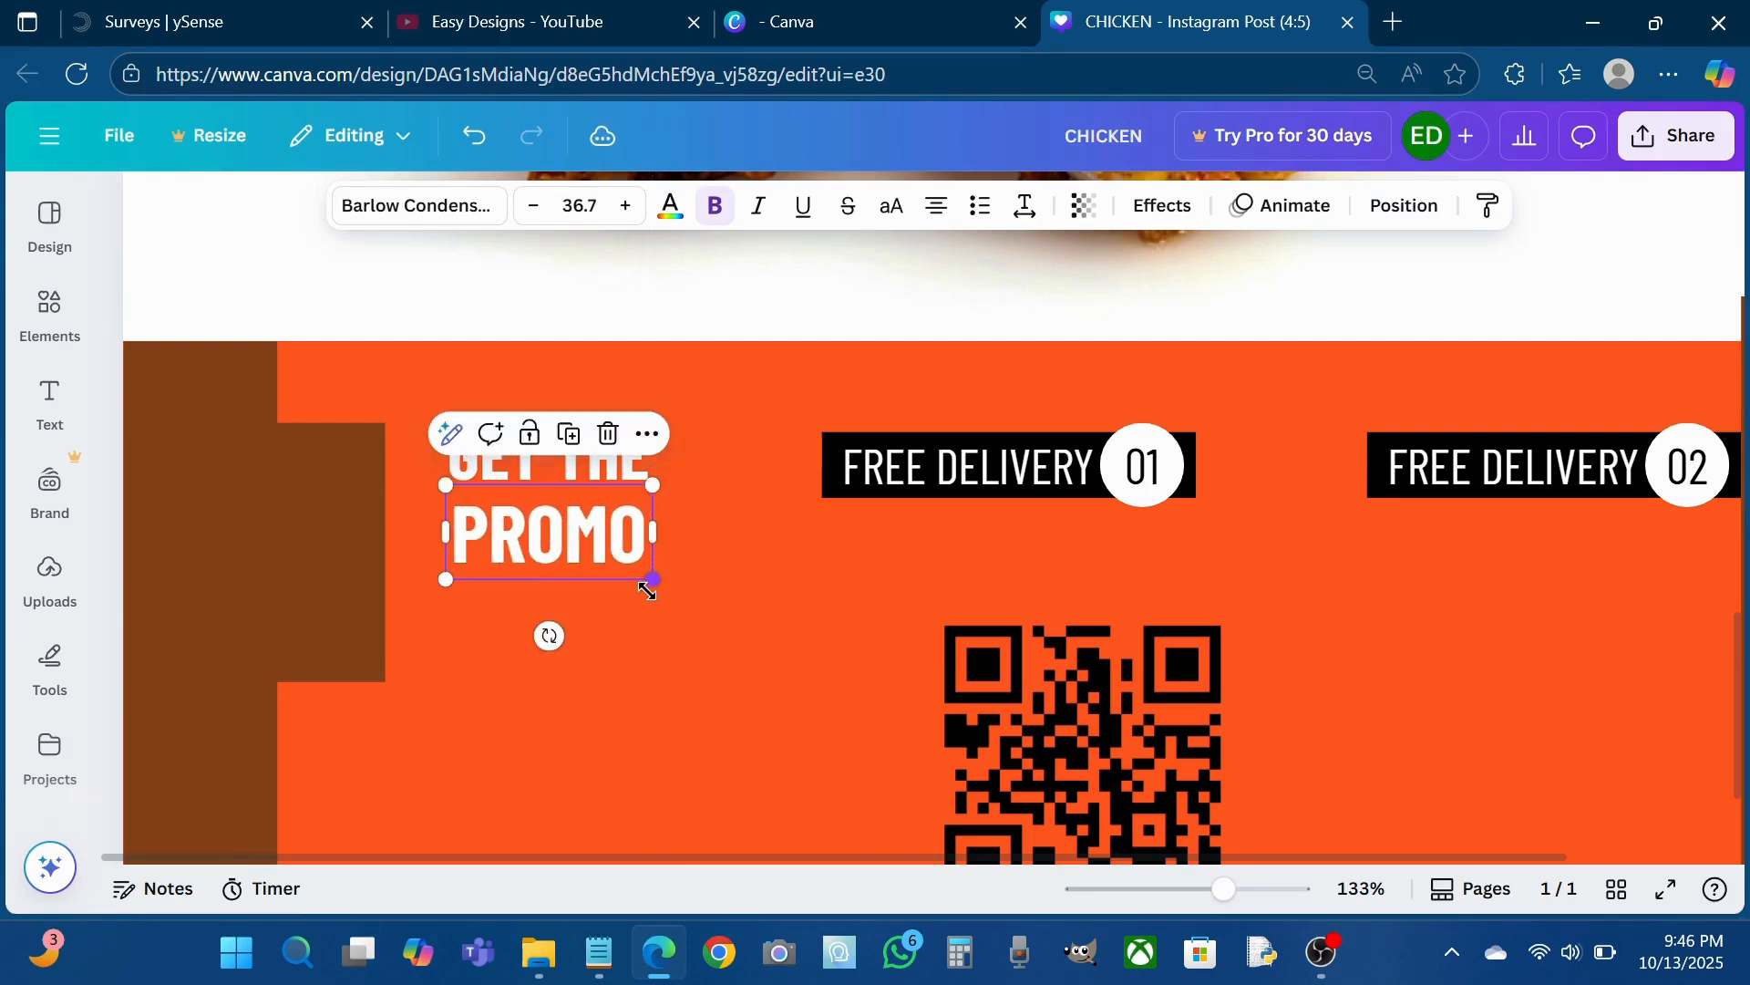
pyautogui.click(495, 625)
# - Duplicate "PROMO" directly below itself and change the copy's text to "TODAY!!"
pyautogui.click(533, 541)
pyautogui.click(569, 434)
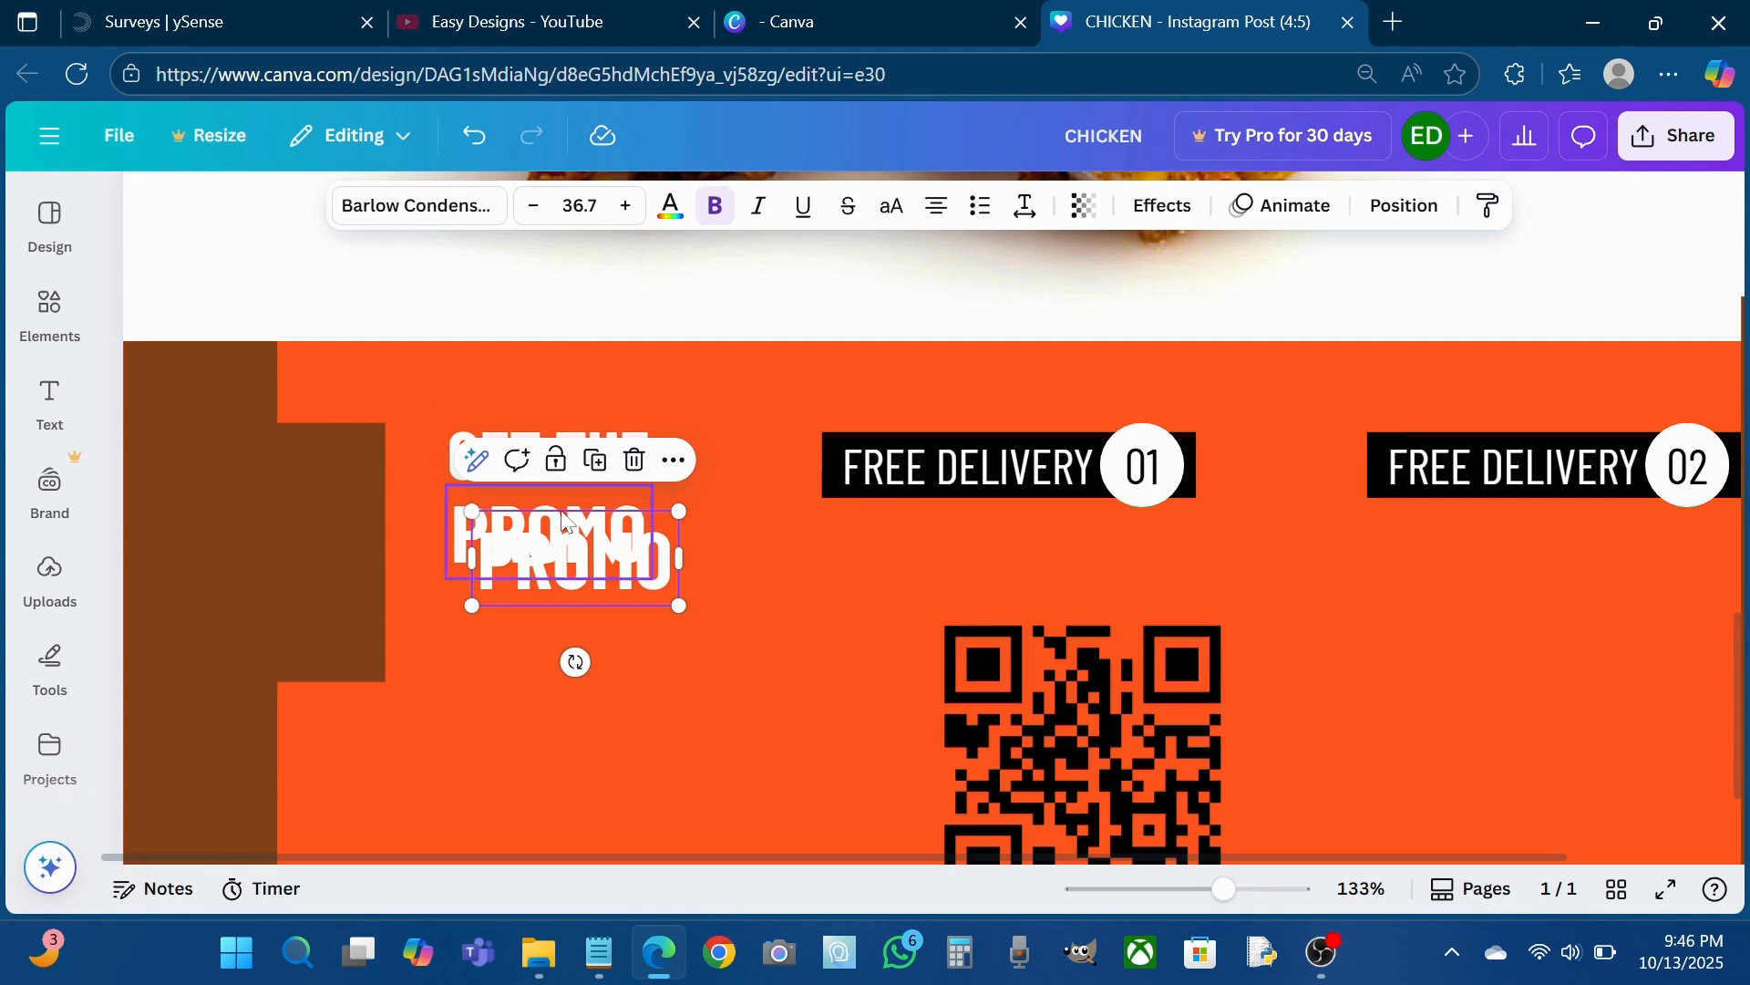
pyautogui.moveTo(551, 568); pyautogui.dragTo(544, 623)
pyautogui.doubleClick(544, 622)
pyautogui.write('TODAY!!')
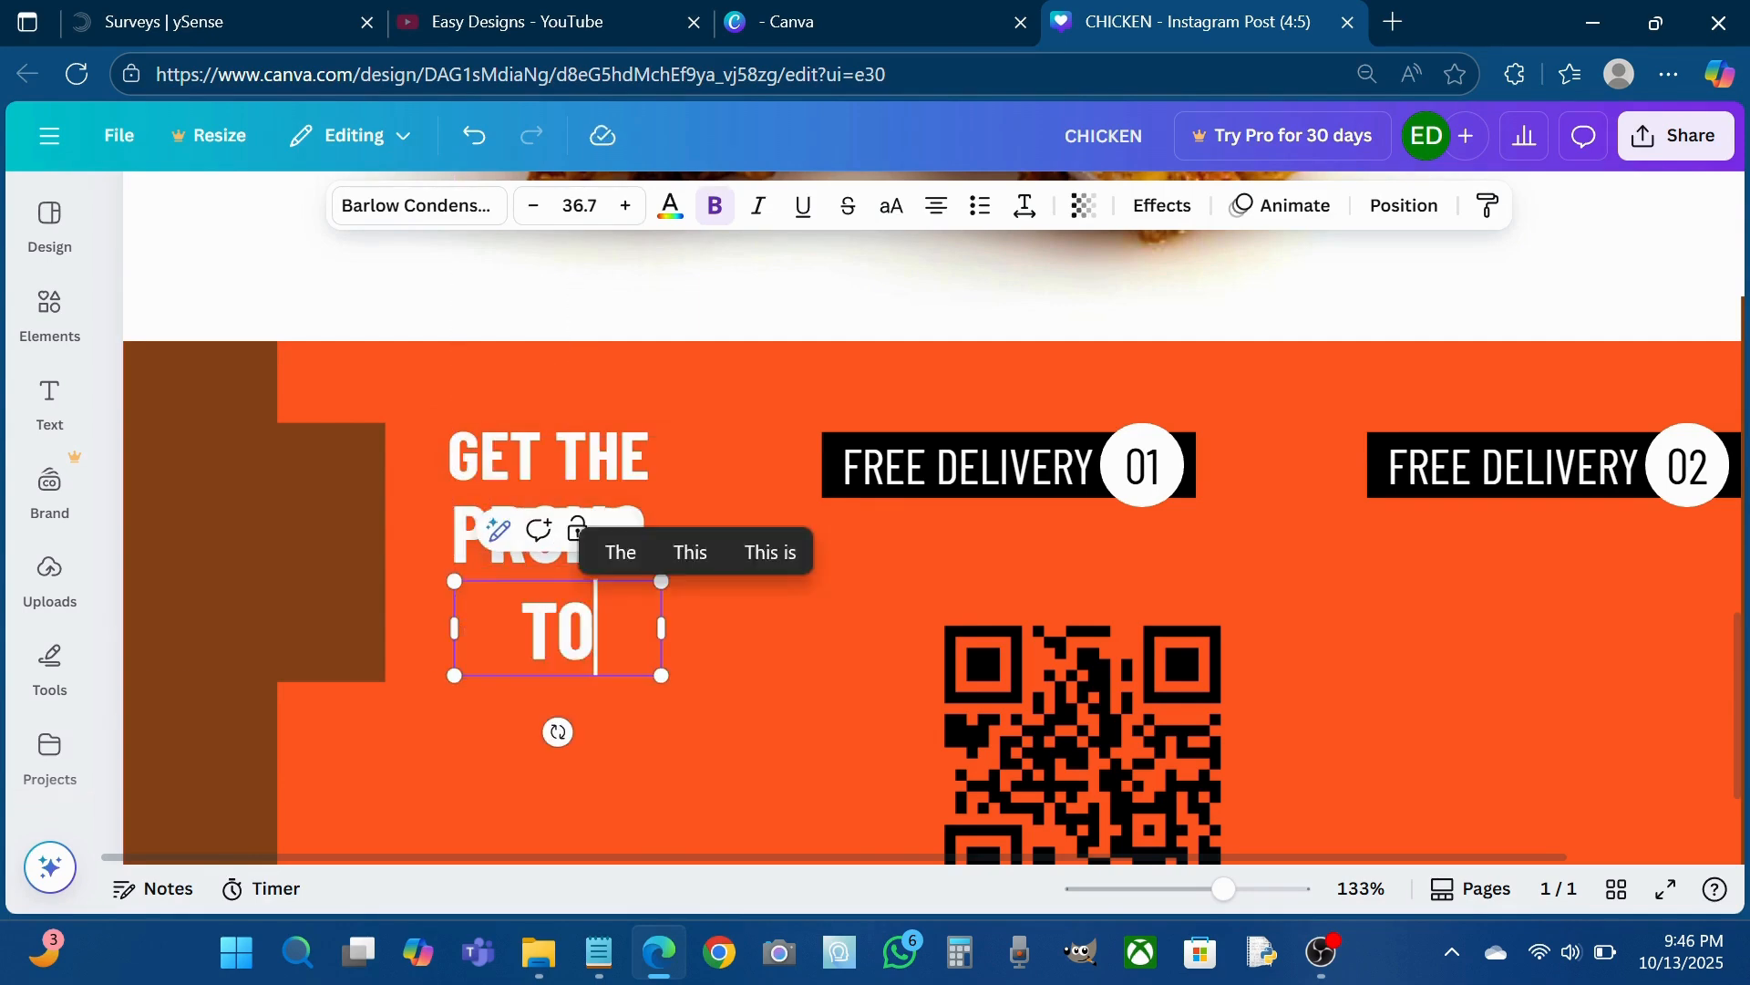
# - Widen the small inner brown block up to the "GET THE" text and raise its lower edge to shorten it
pyautogui.click(615, 737)
pyautogui.moveTo(365, 571); pyautogui.dragTo(440, 558)
pyautogui.moveTo(360, 684); pyautogui.dragTo(358, 627)
# - Recolour the resized inner brown block black and set its corner rounding to 5
pyautogui.click(380, 209)
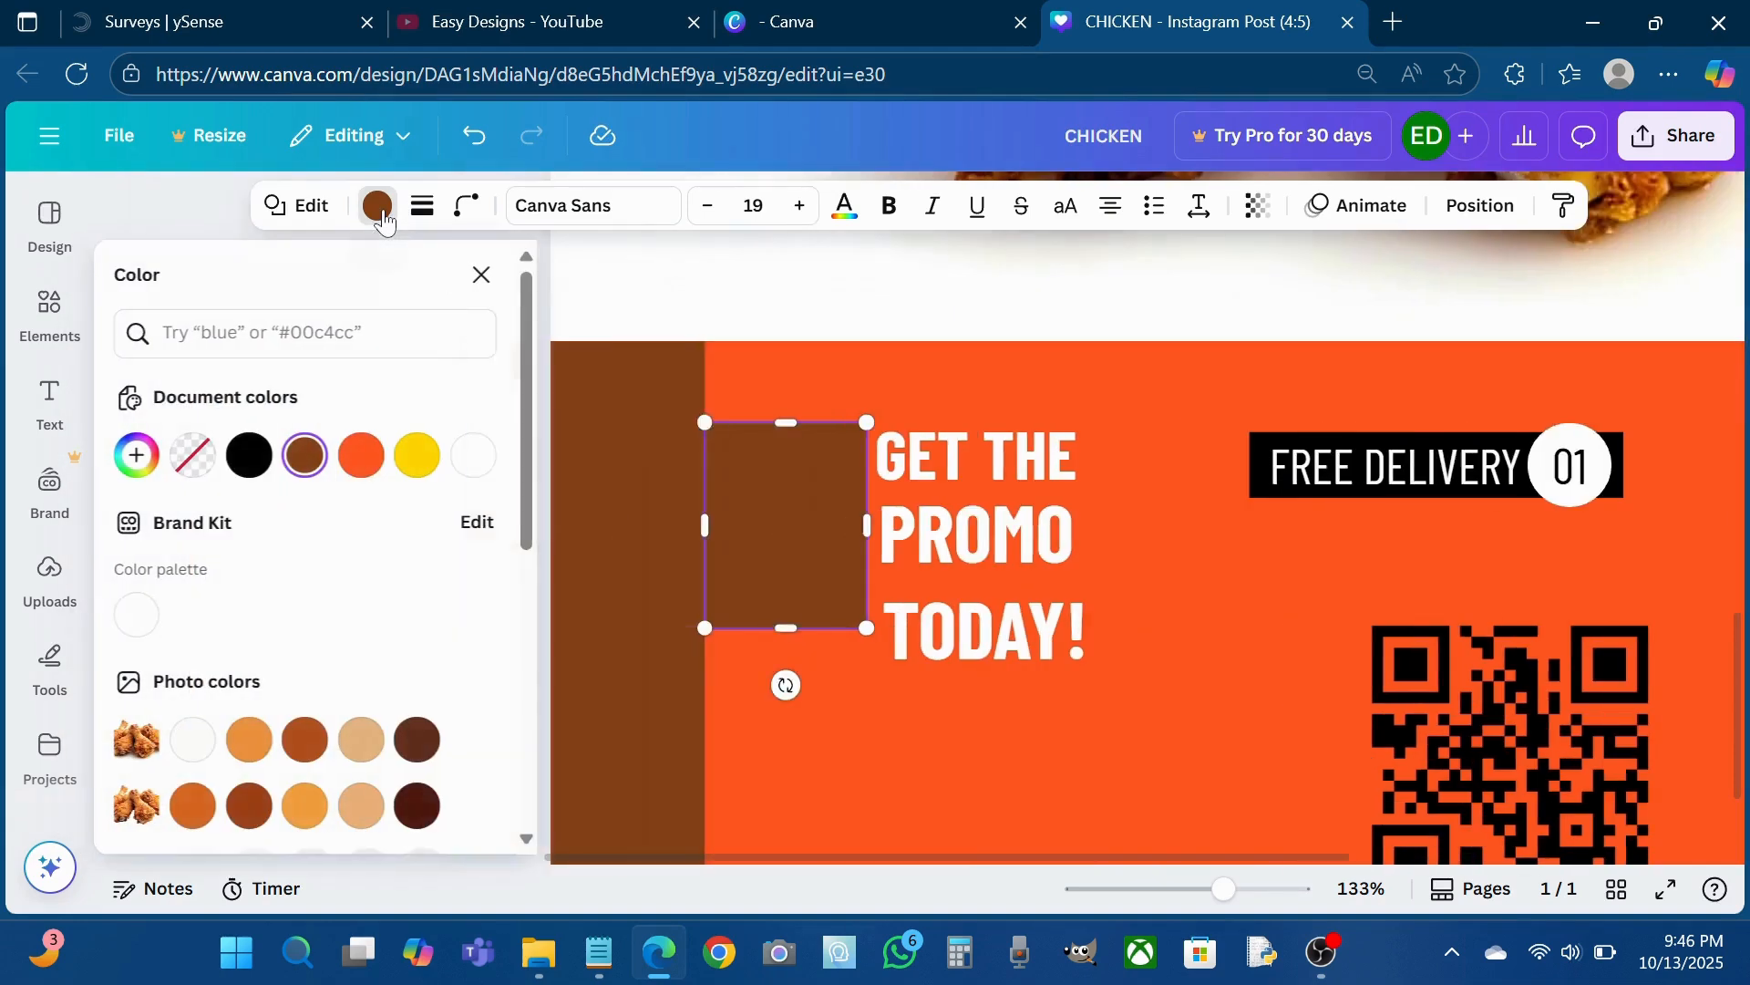
pyautogui.click(247, 455)
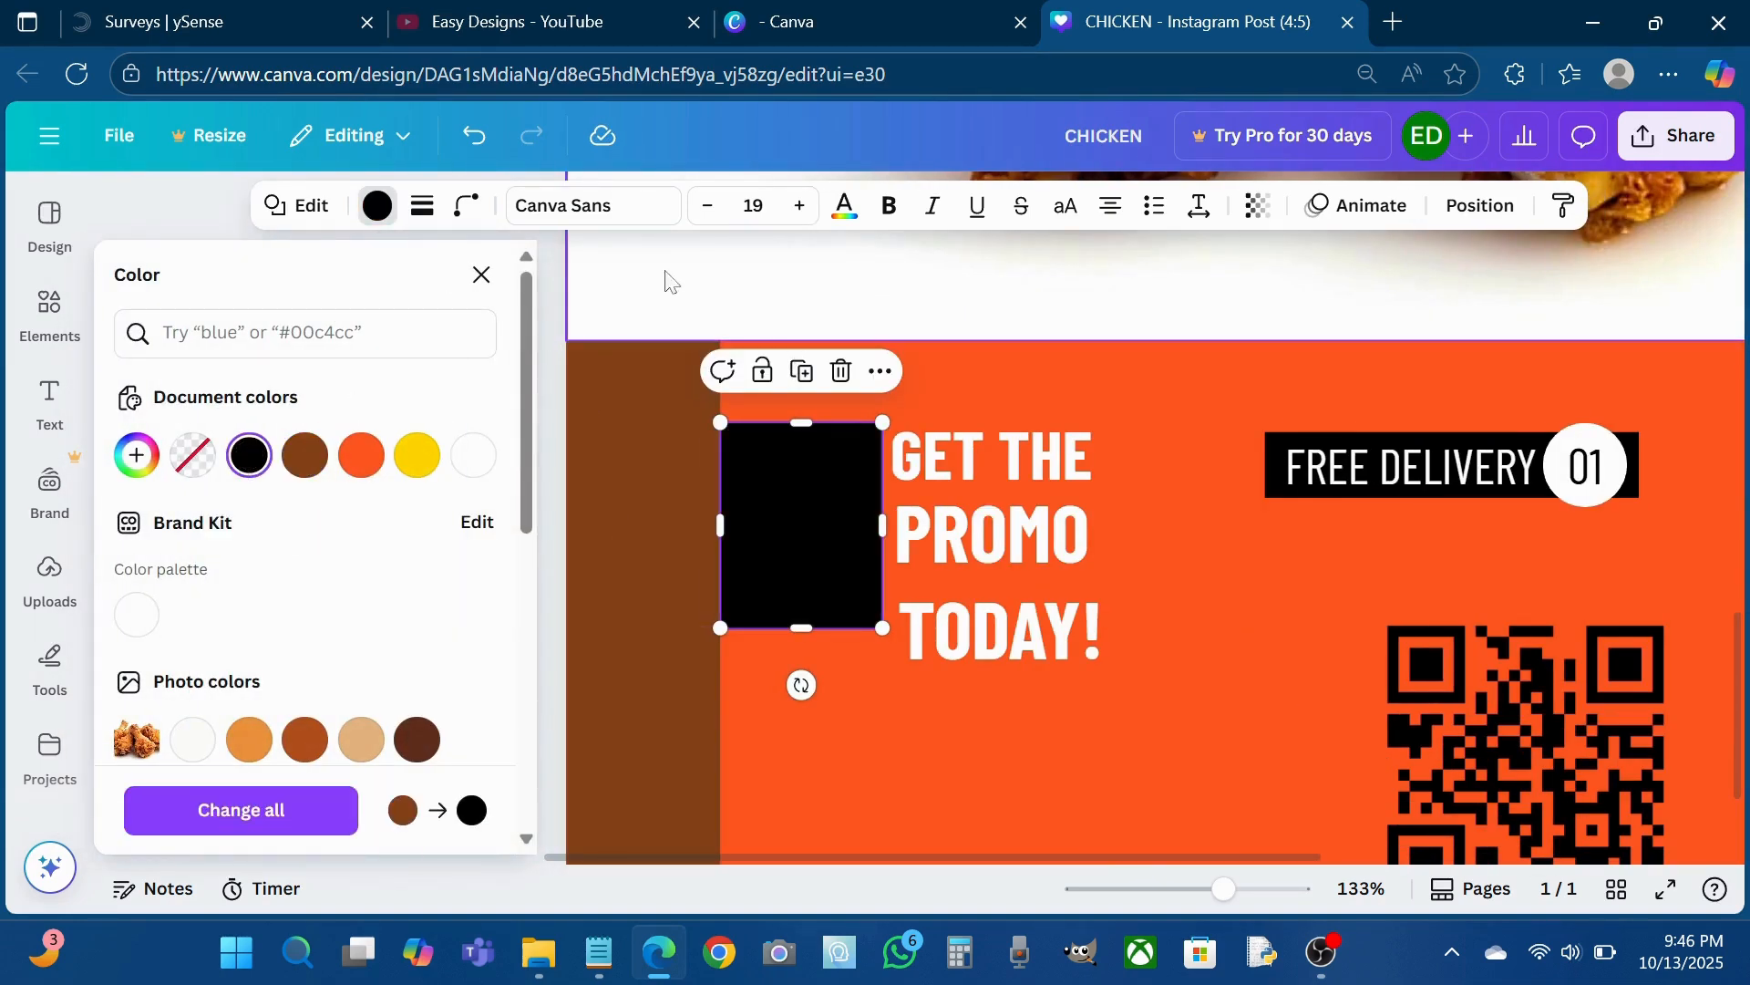
pyautogui.click(466, 215)
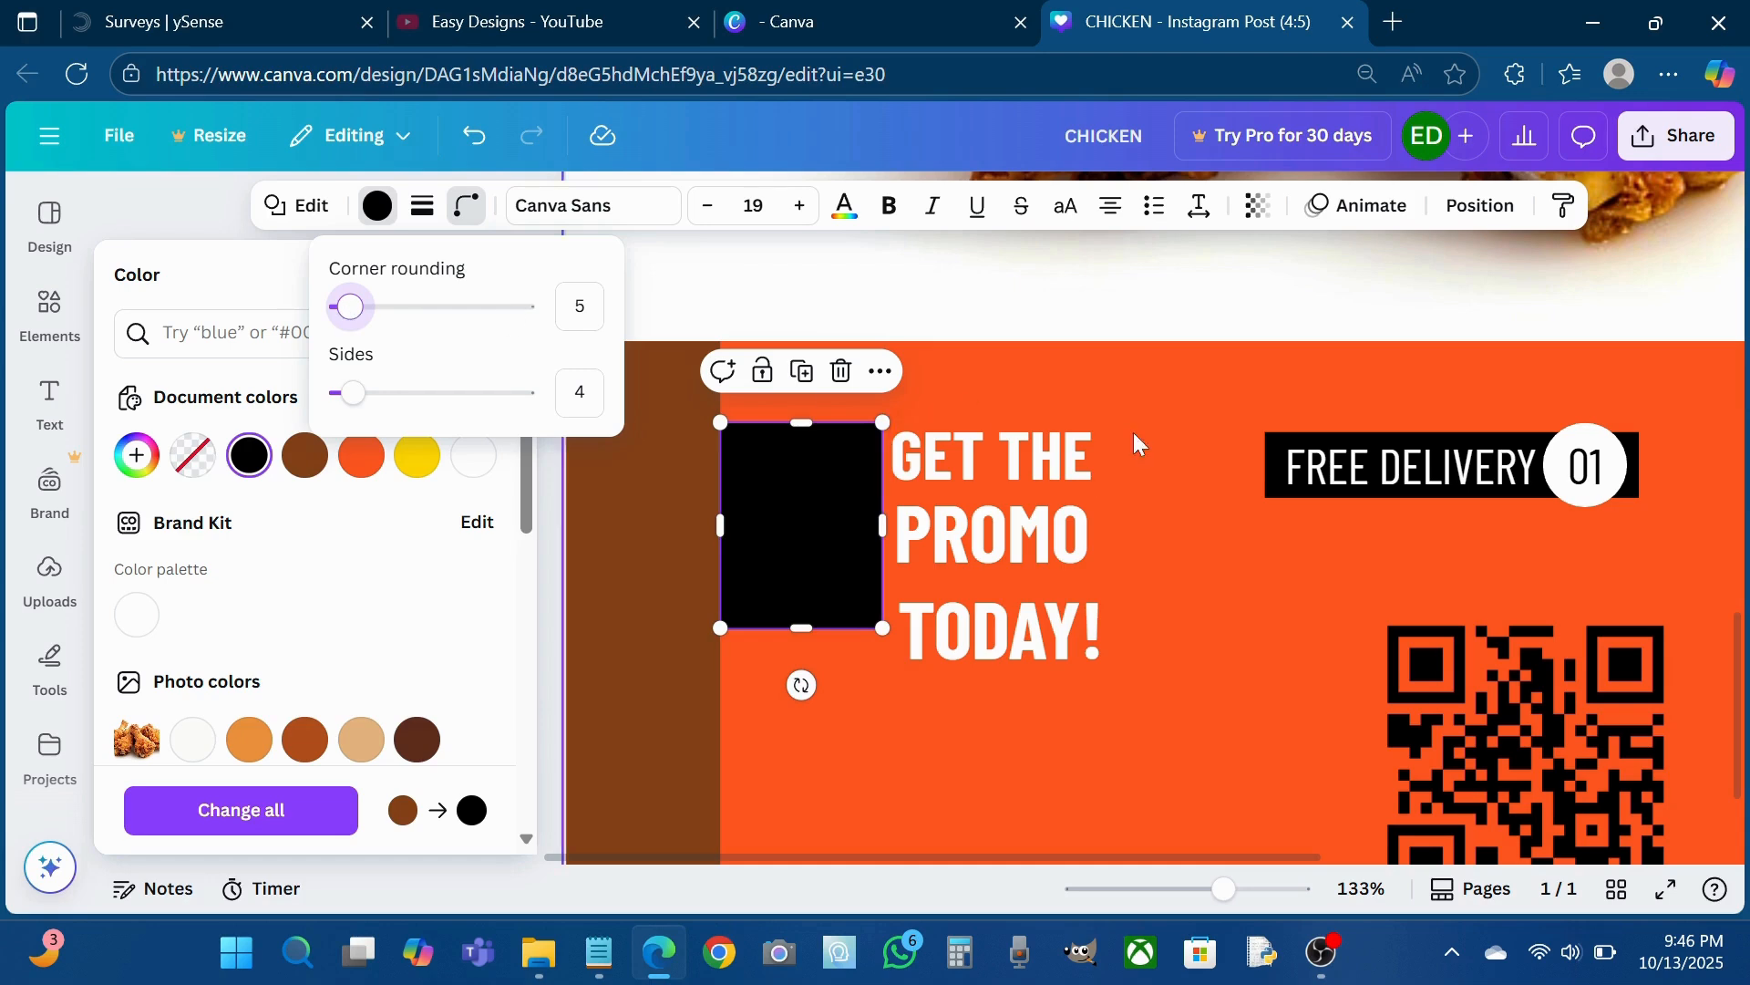
# - Round the corners of the "FREE DELIVERY" label bars, by 7 on label 01 and by 6 on label 02
pyautogui.click(1276, 469)
pyautogui.click(467, 205)
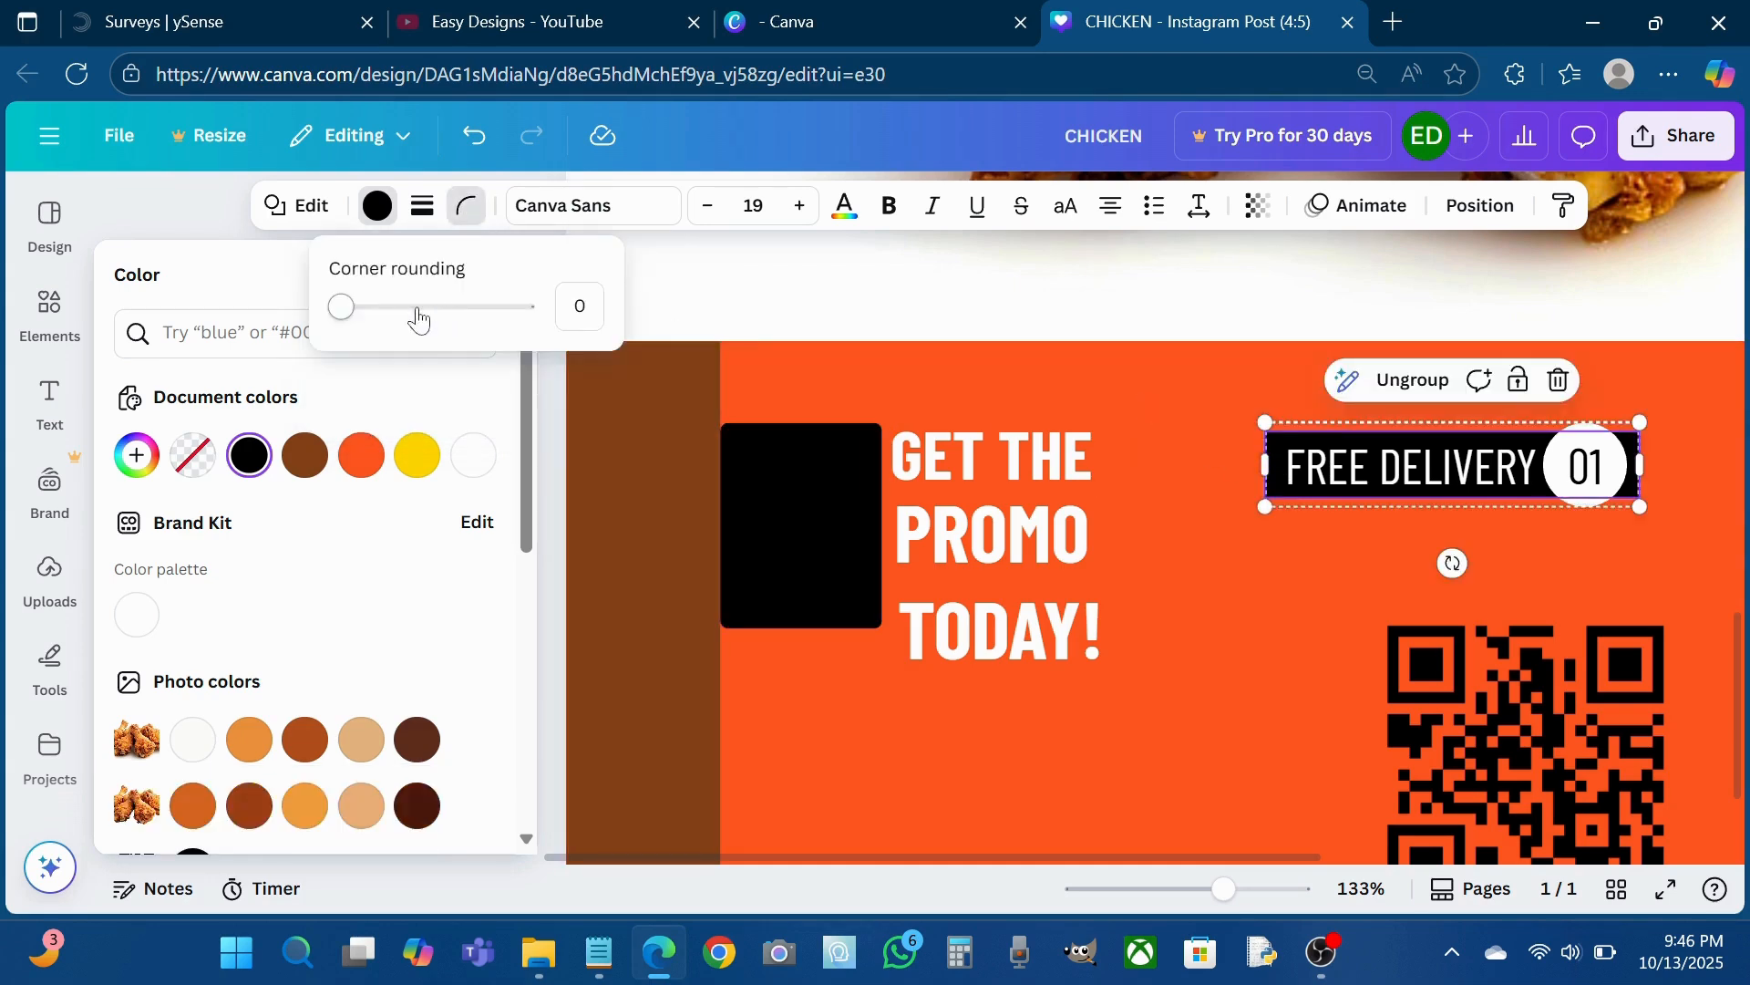
pyautogui.moveTo(341, 319); pyautogui.dragTo(354, 315)
pyautogui.hscroll(5, 1244, 621)
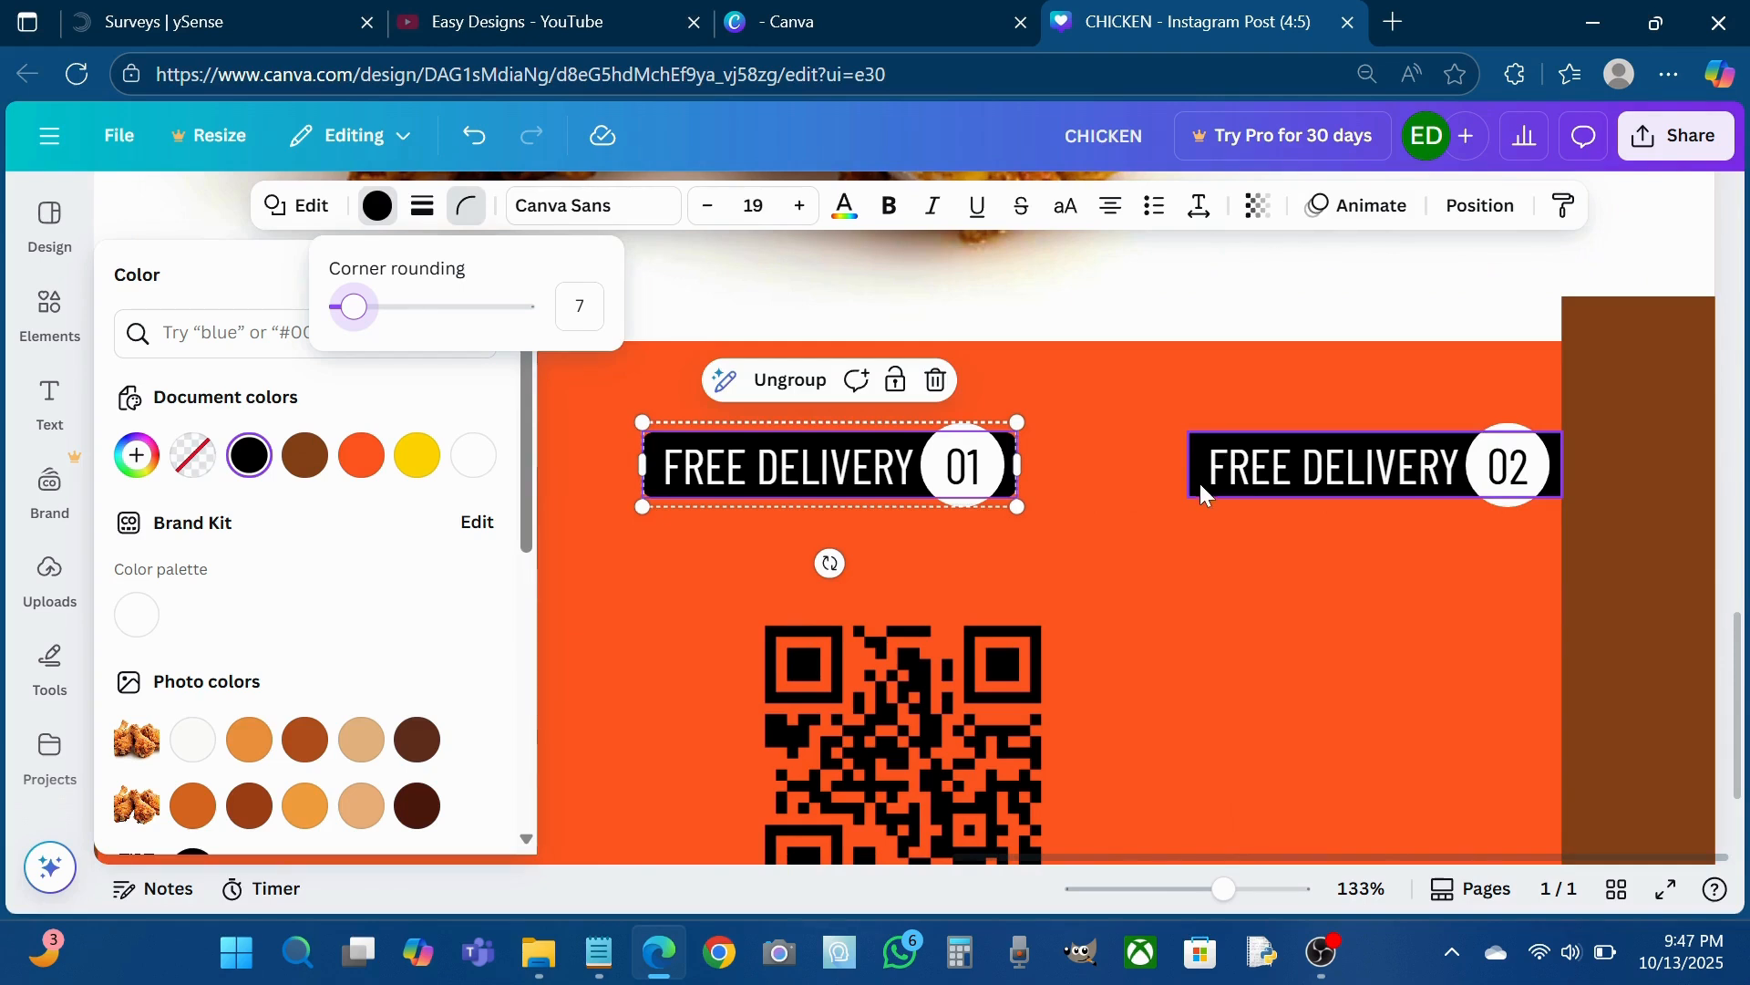
pyautogui.click(1196, 490)
pyautogui.click(466, 205)
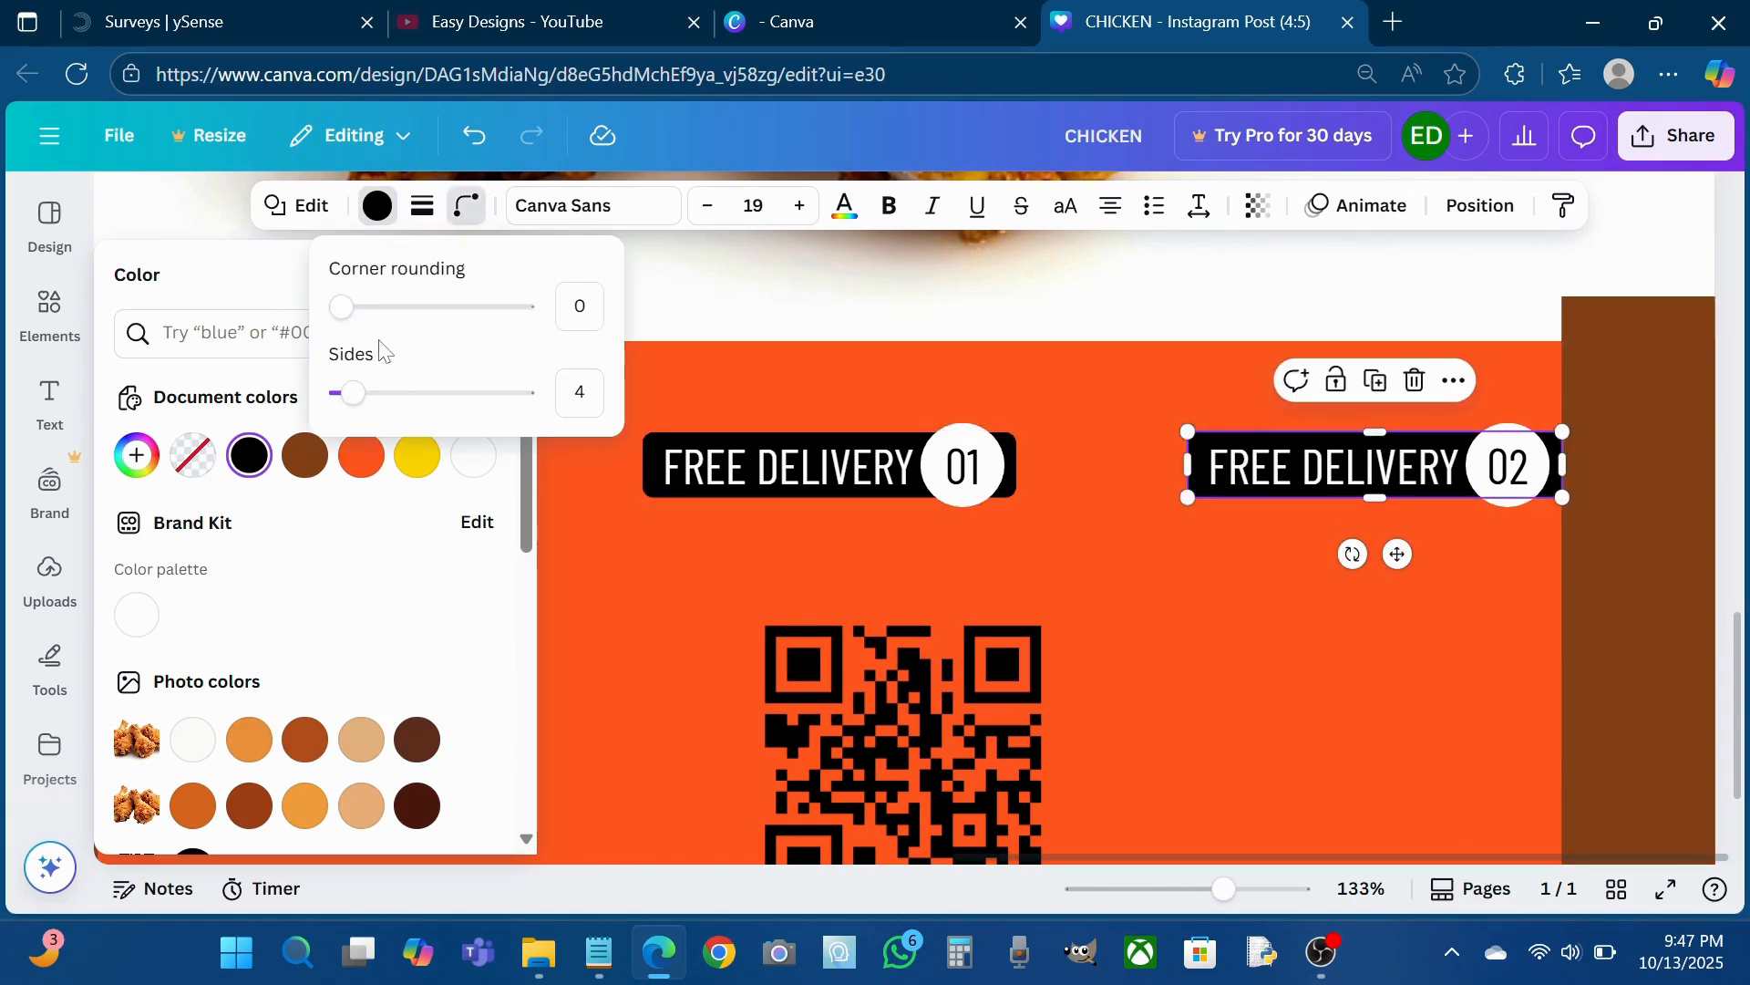
pyautogui.moveTo(342, 310); pyautogui.dragTo(351, 314)
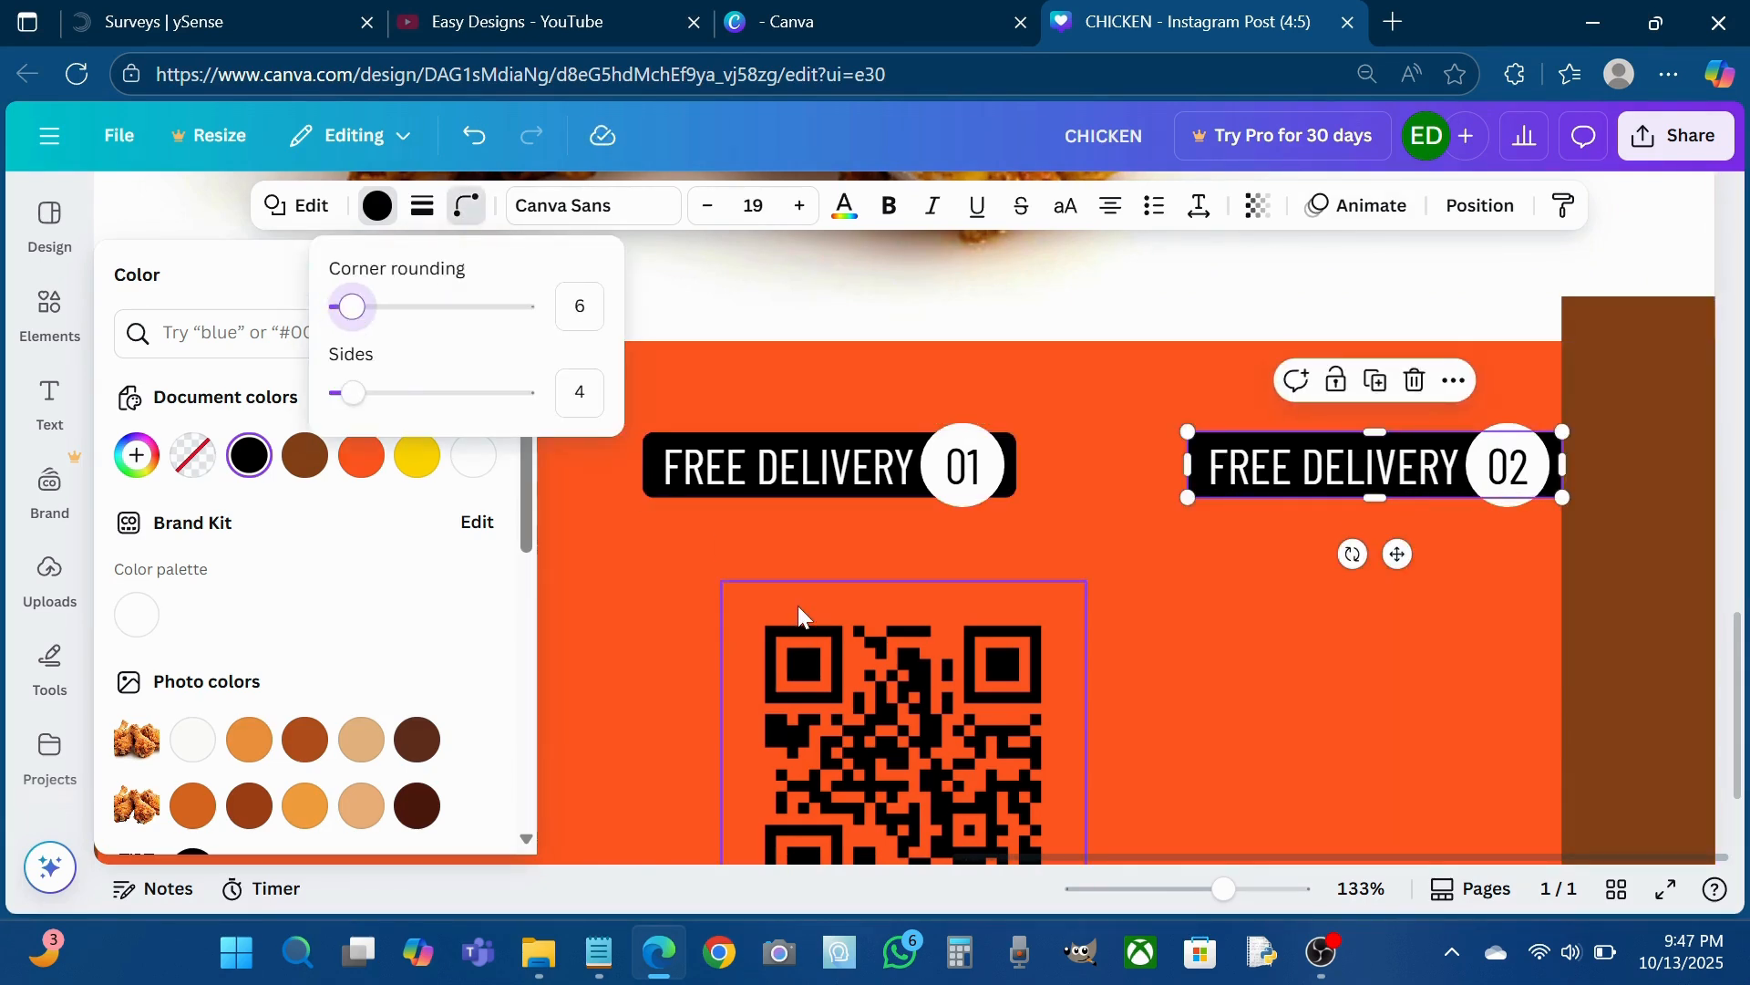
# - Move the QR code up between the call-out text and the first "FREE DELIVERY" label
pyautogui.hscroll(-5, 796, 609)
pyautogui.click(1386, 714)
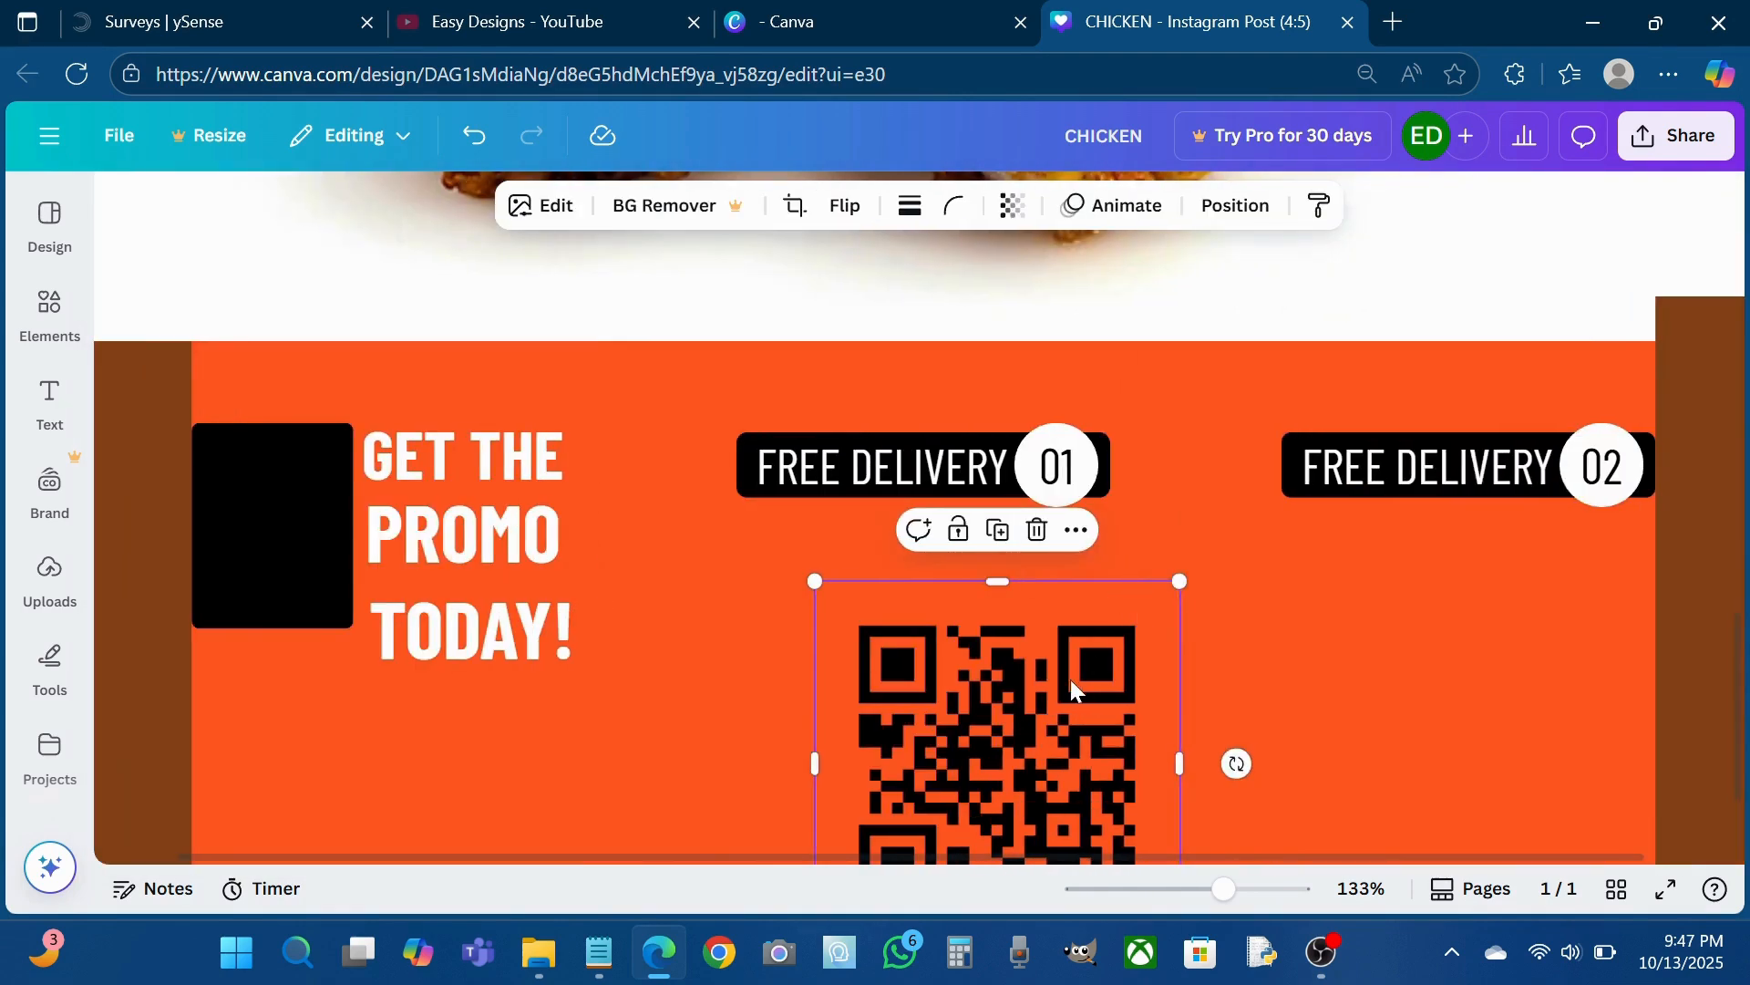
pyautogui.moveTo(1070, 680); pyautogui.dragTo(799, 512)
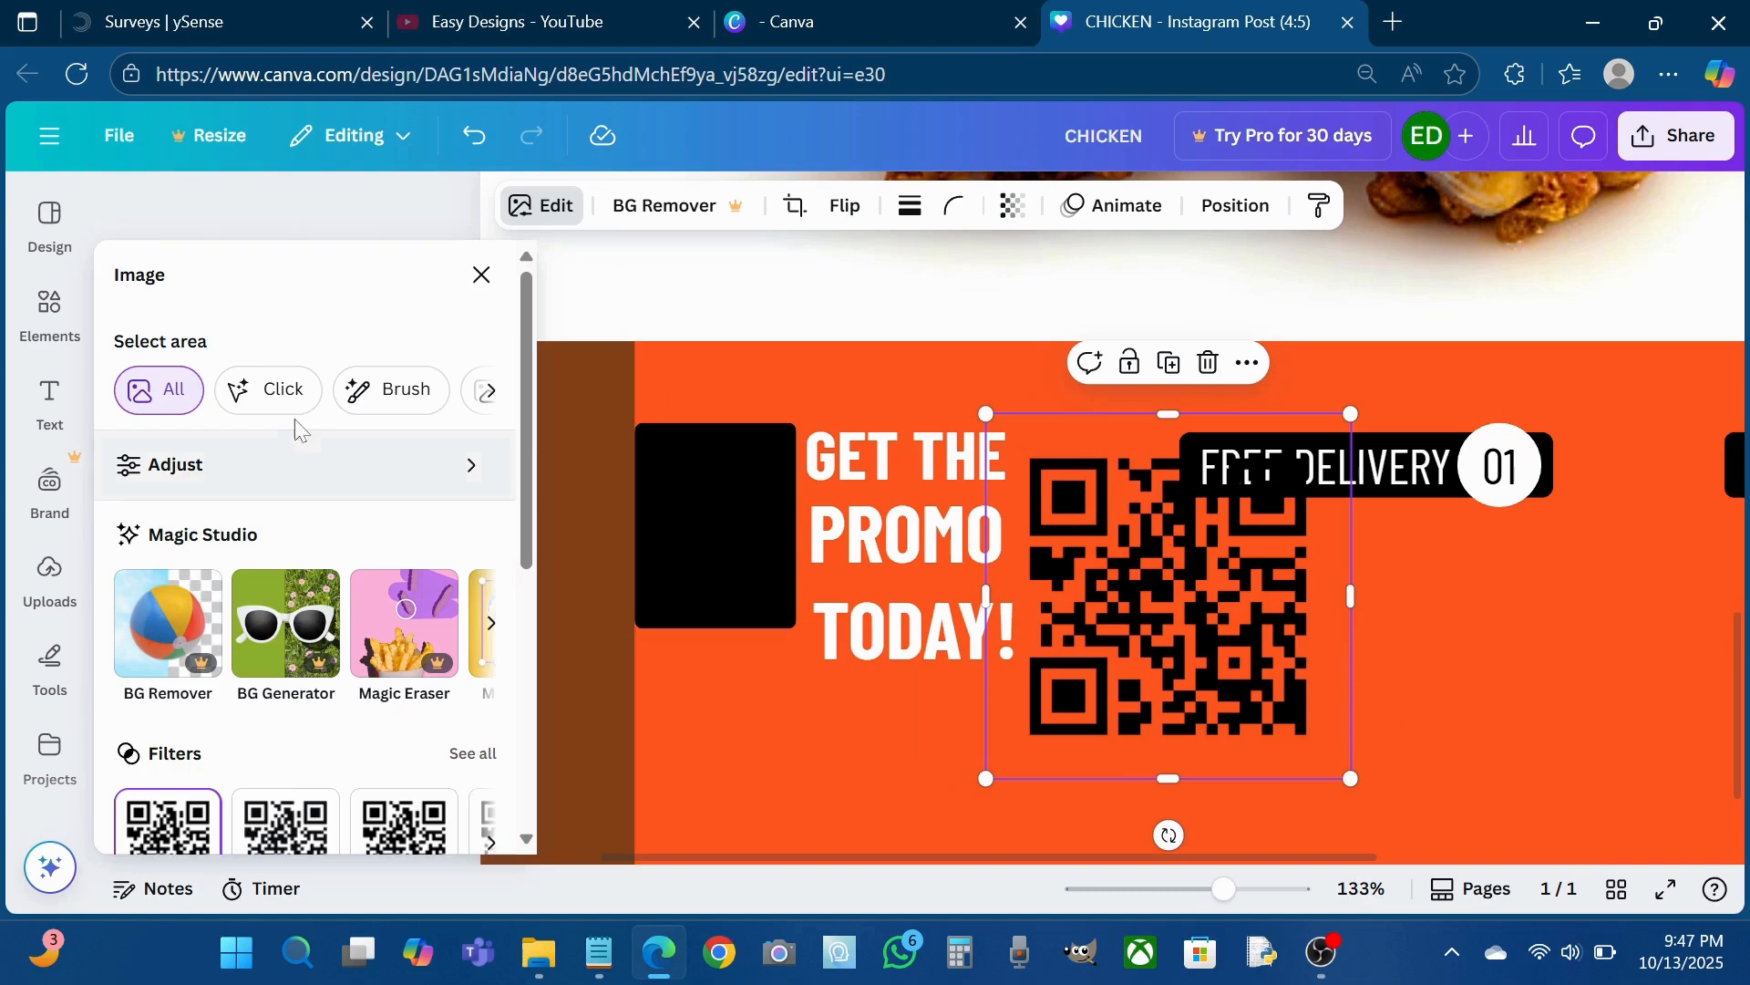
# - Apply a custom Duotone effect to the QR code with its shadows colour set to white (#FFFFFF)
pyautogui.click(290, 462)
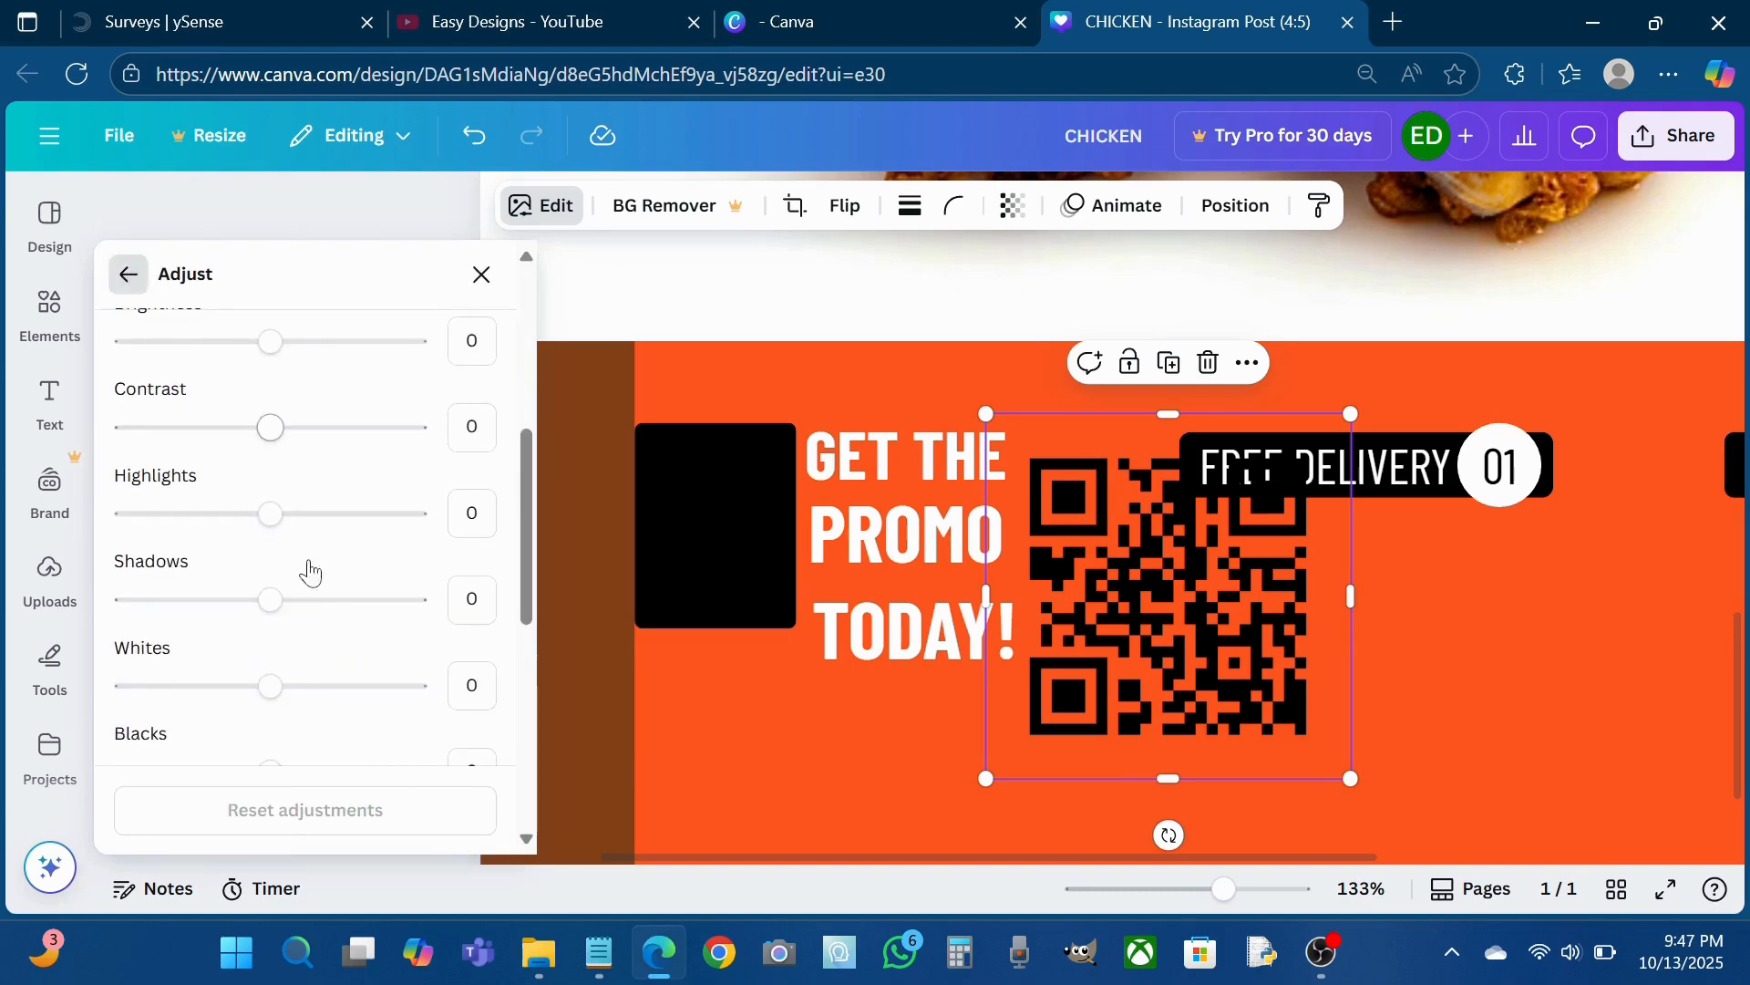
pyautogui.scroll(-5, 310, 572)
pyautogui.click(128, 273)
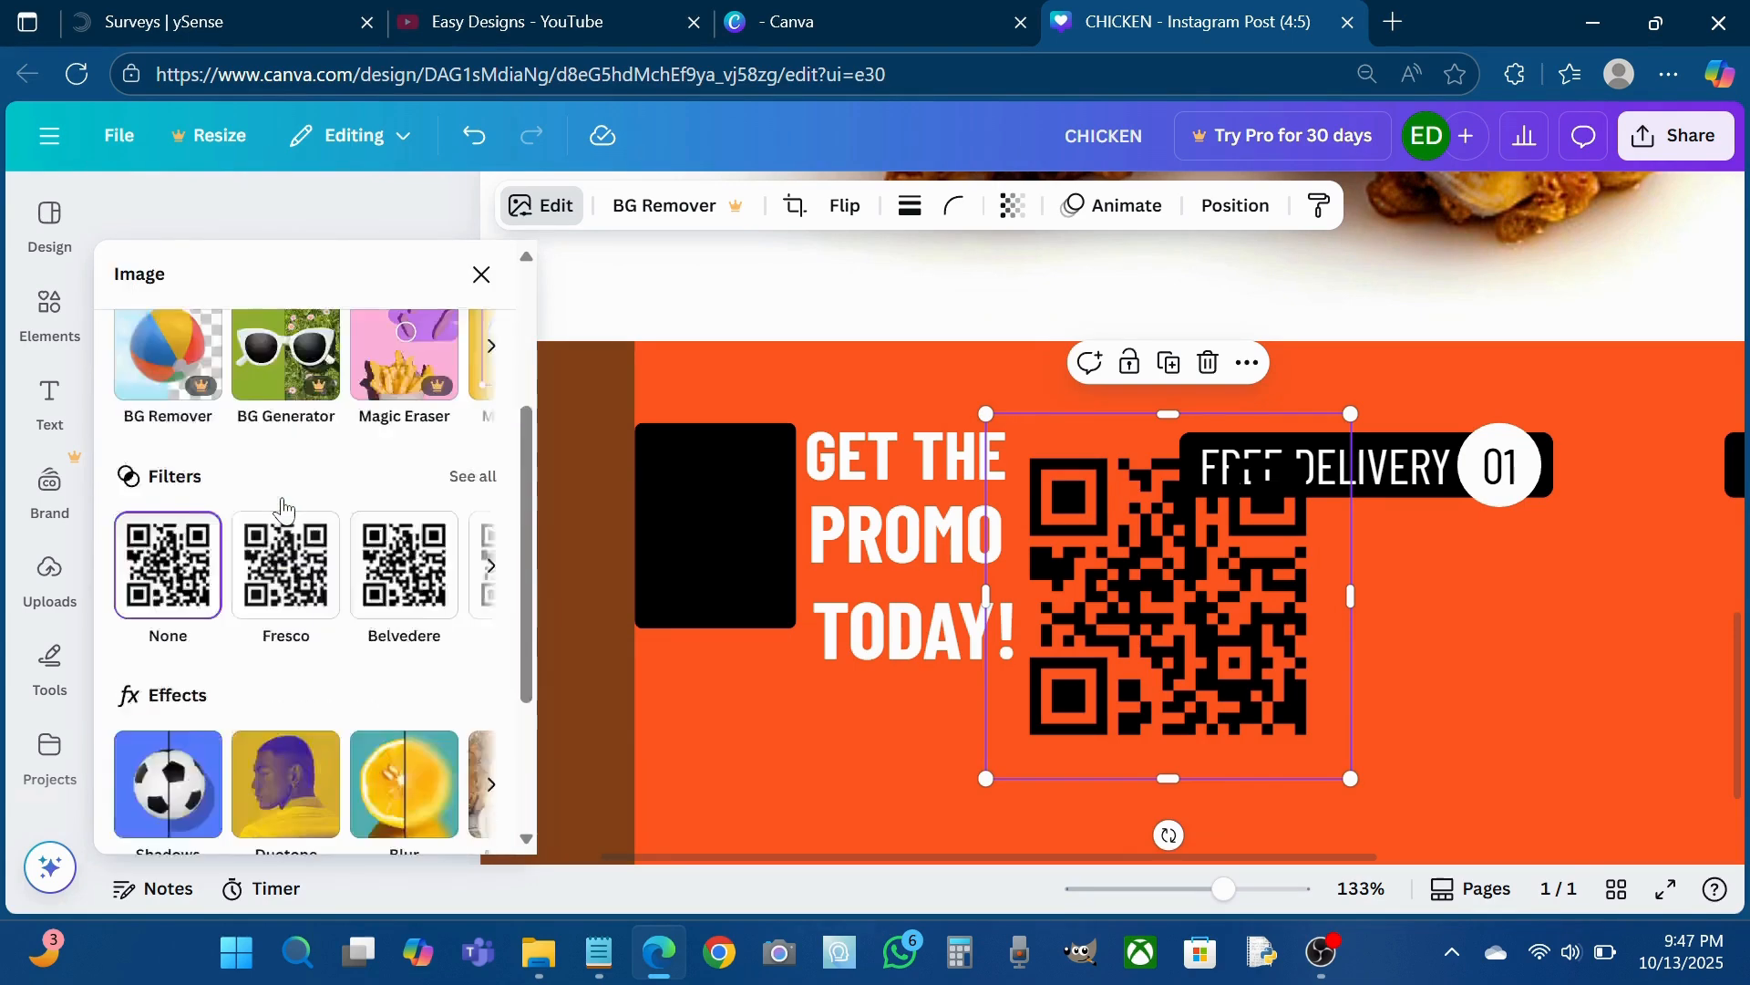
pyautogui.scroll(-3, 283, 509)
pyautogui.click(285, 588)
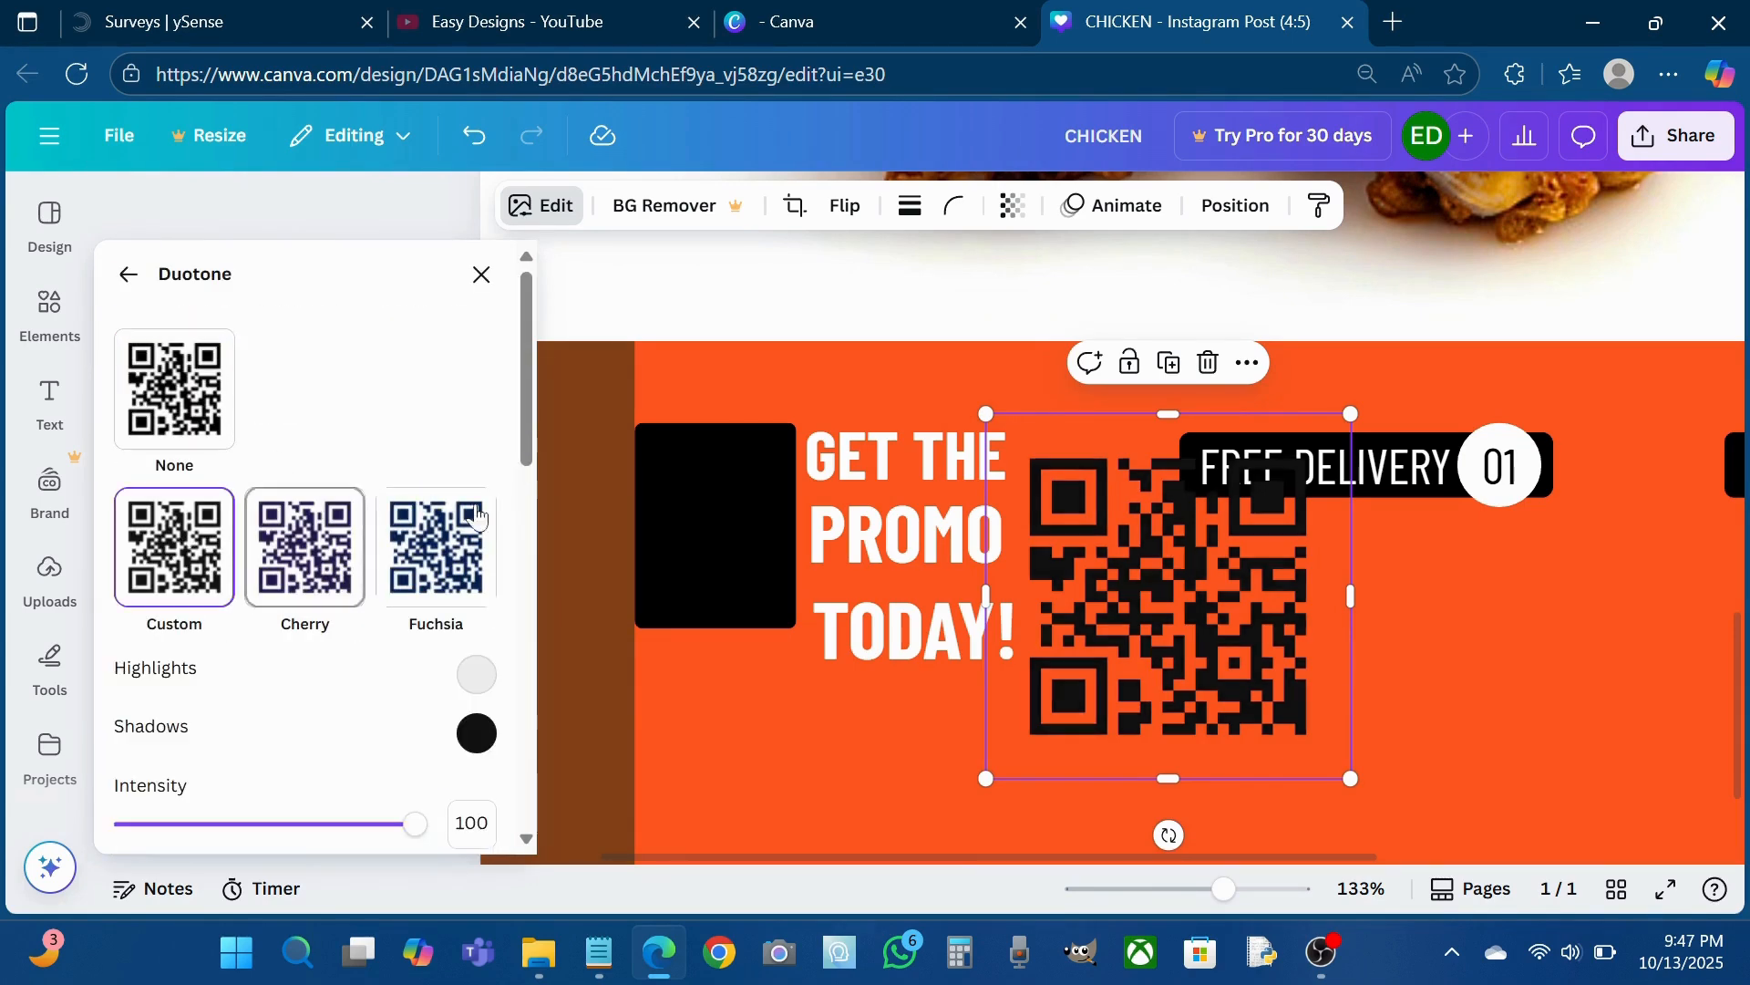
pyautogui.click(475, 746)
pyautogui.moveTo(543, 566); pyautogui.dragTo(459, 381)
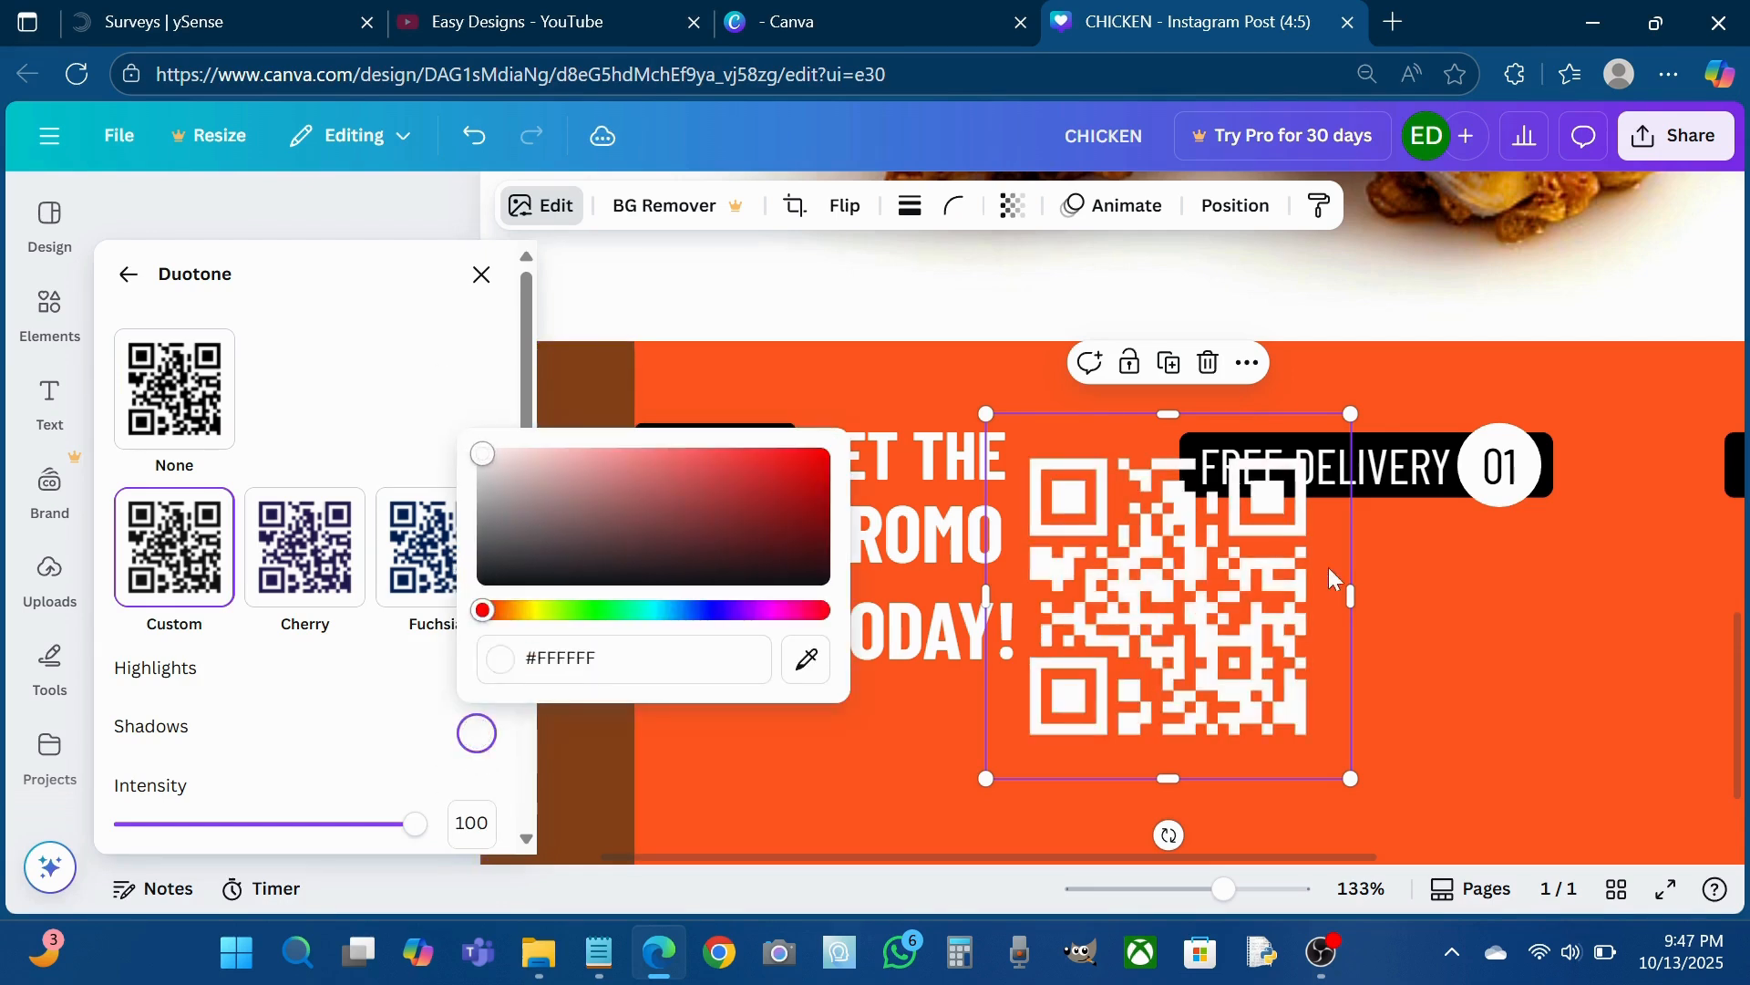
# - Shrink the QR code, place it beside the call-out text and crop away its empty margins on all four sides
pyautogui.moveTo(1354, 414); pyautogui.dragTo(1182, 627)
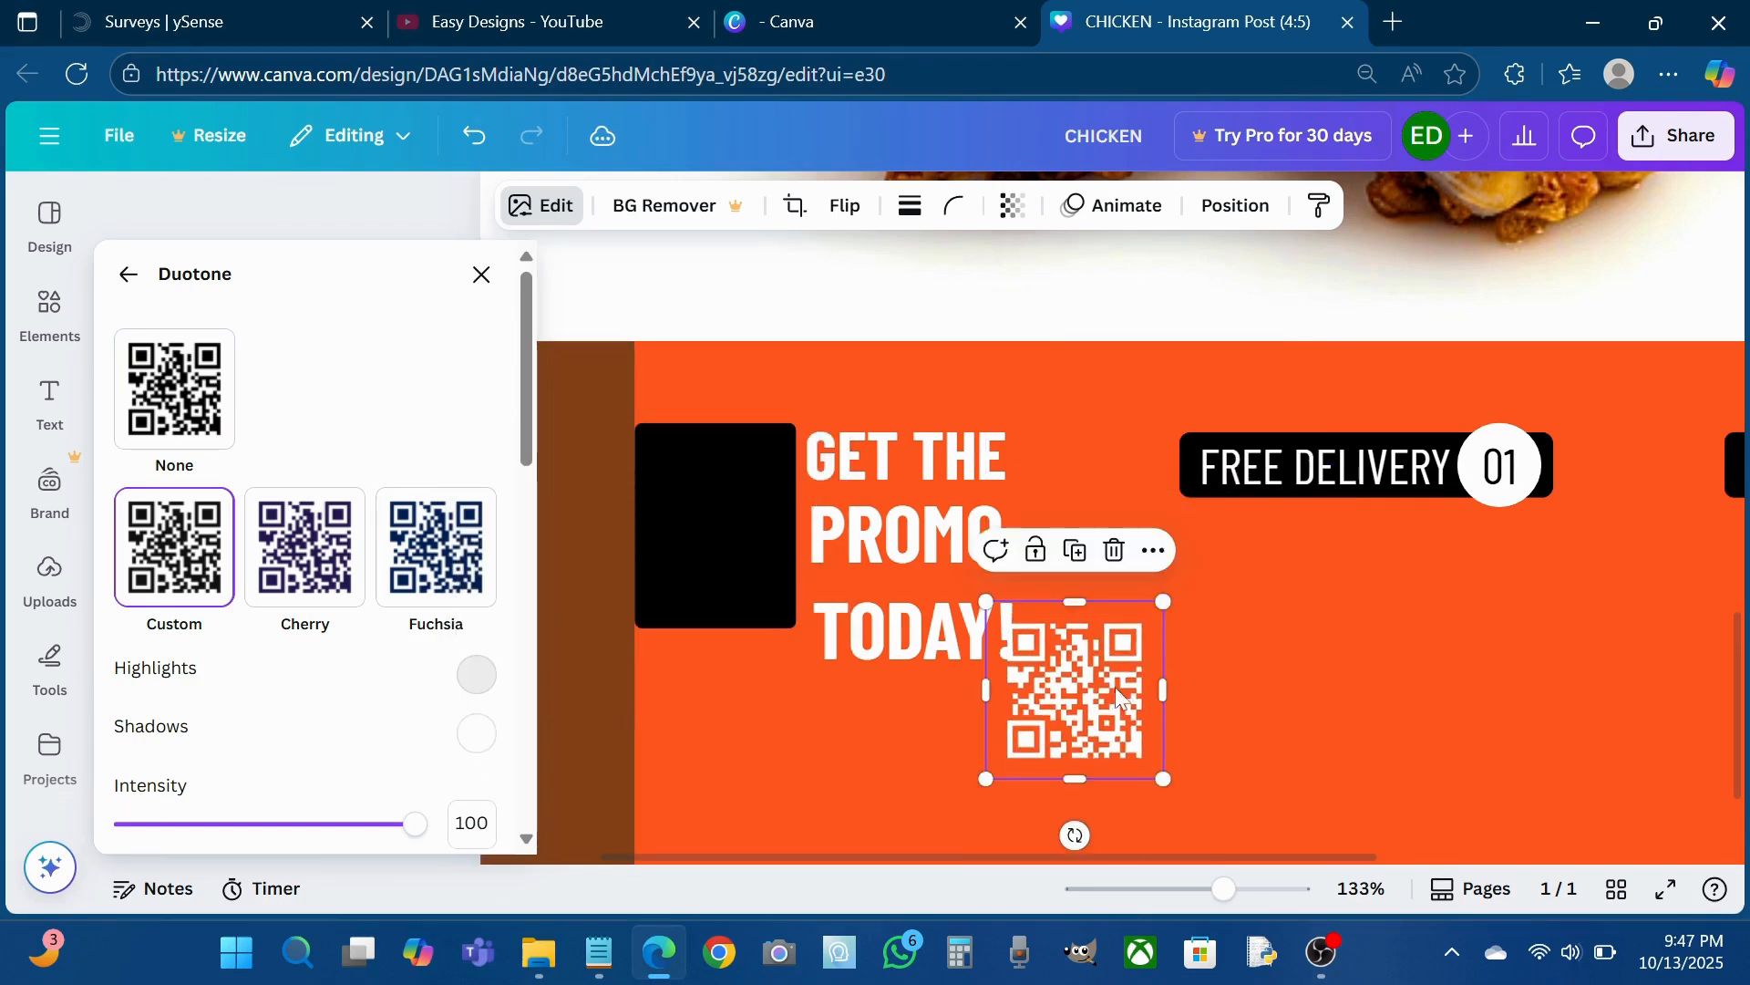
pyautogui.moveTo(1121, 701); pyautogui.dragTo(1200, 635)
pyautogui.moveTo(1069, 625); pyautogui.dragTo(1093, 652)
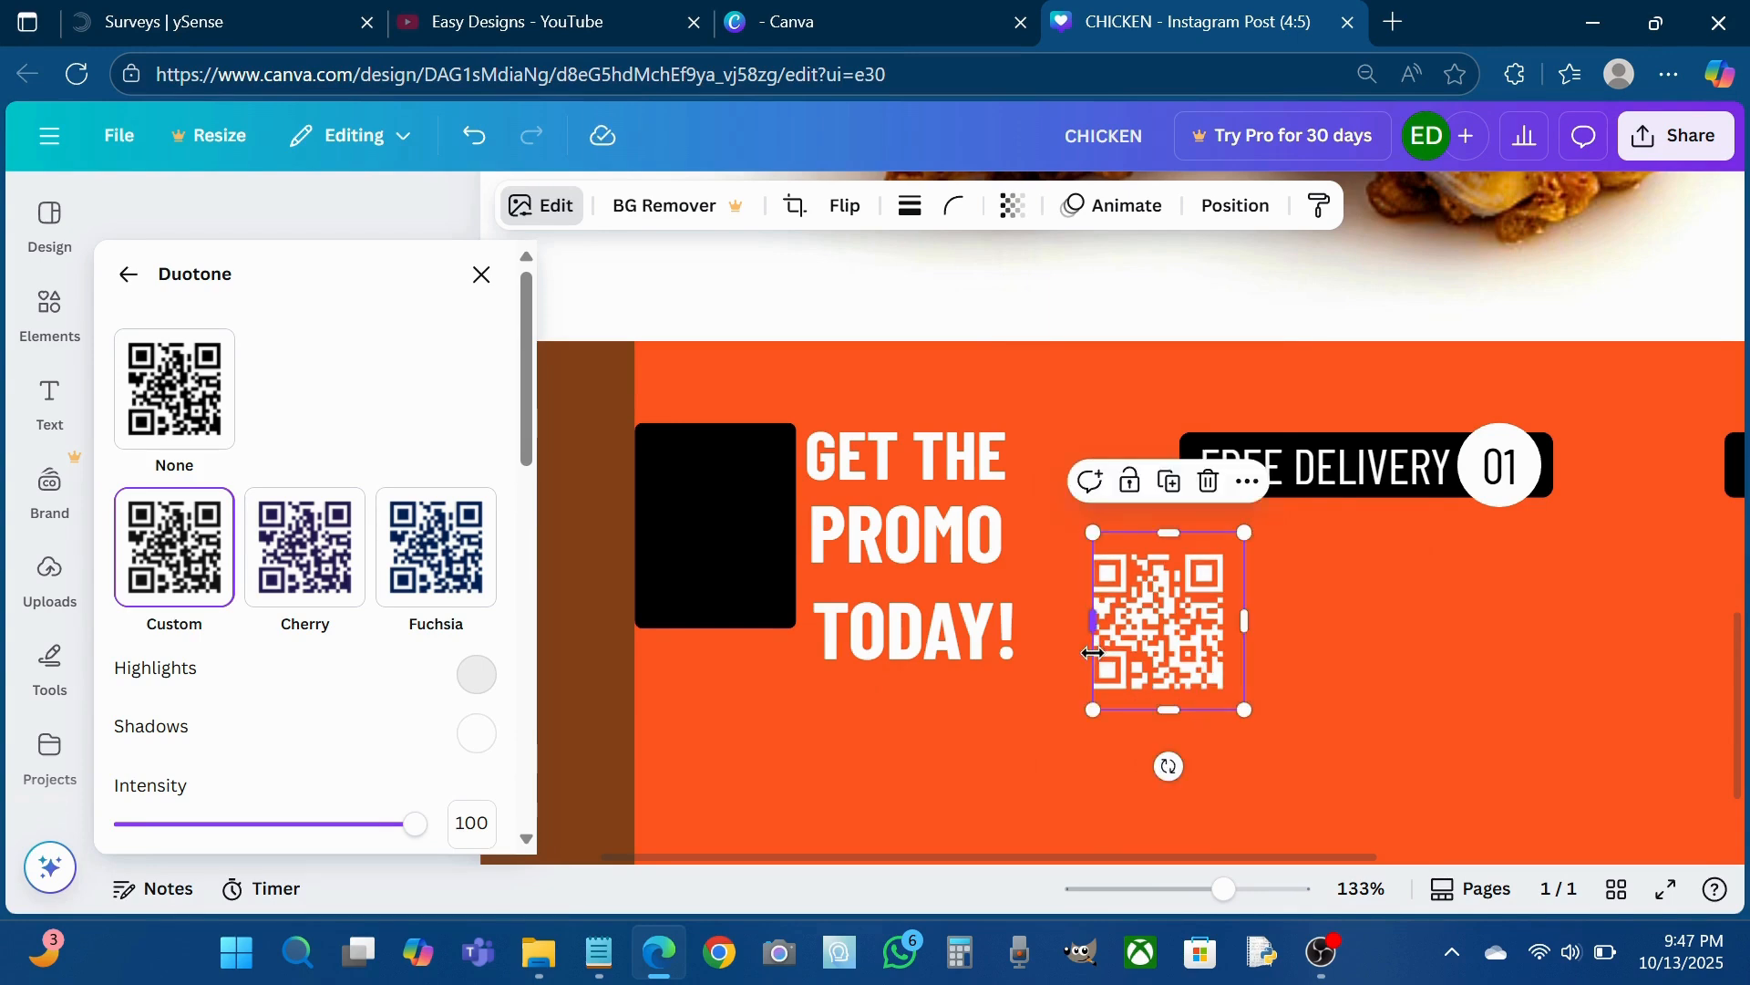
pyautogui.moveTo(1248, 621); pyautogui.dragTo(1224, 622)
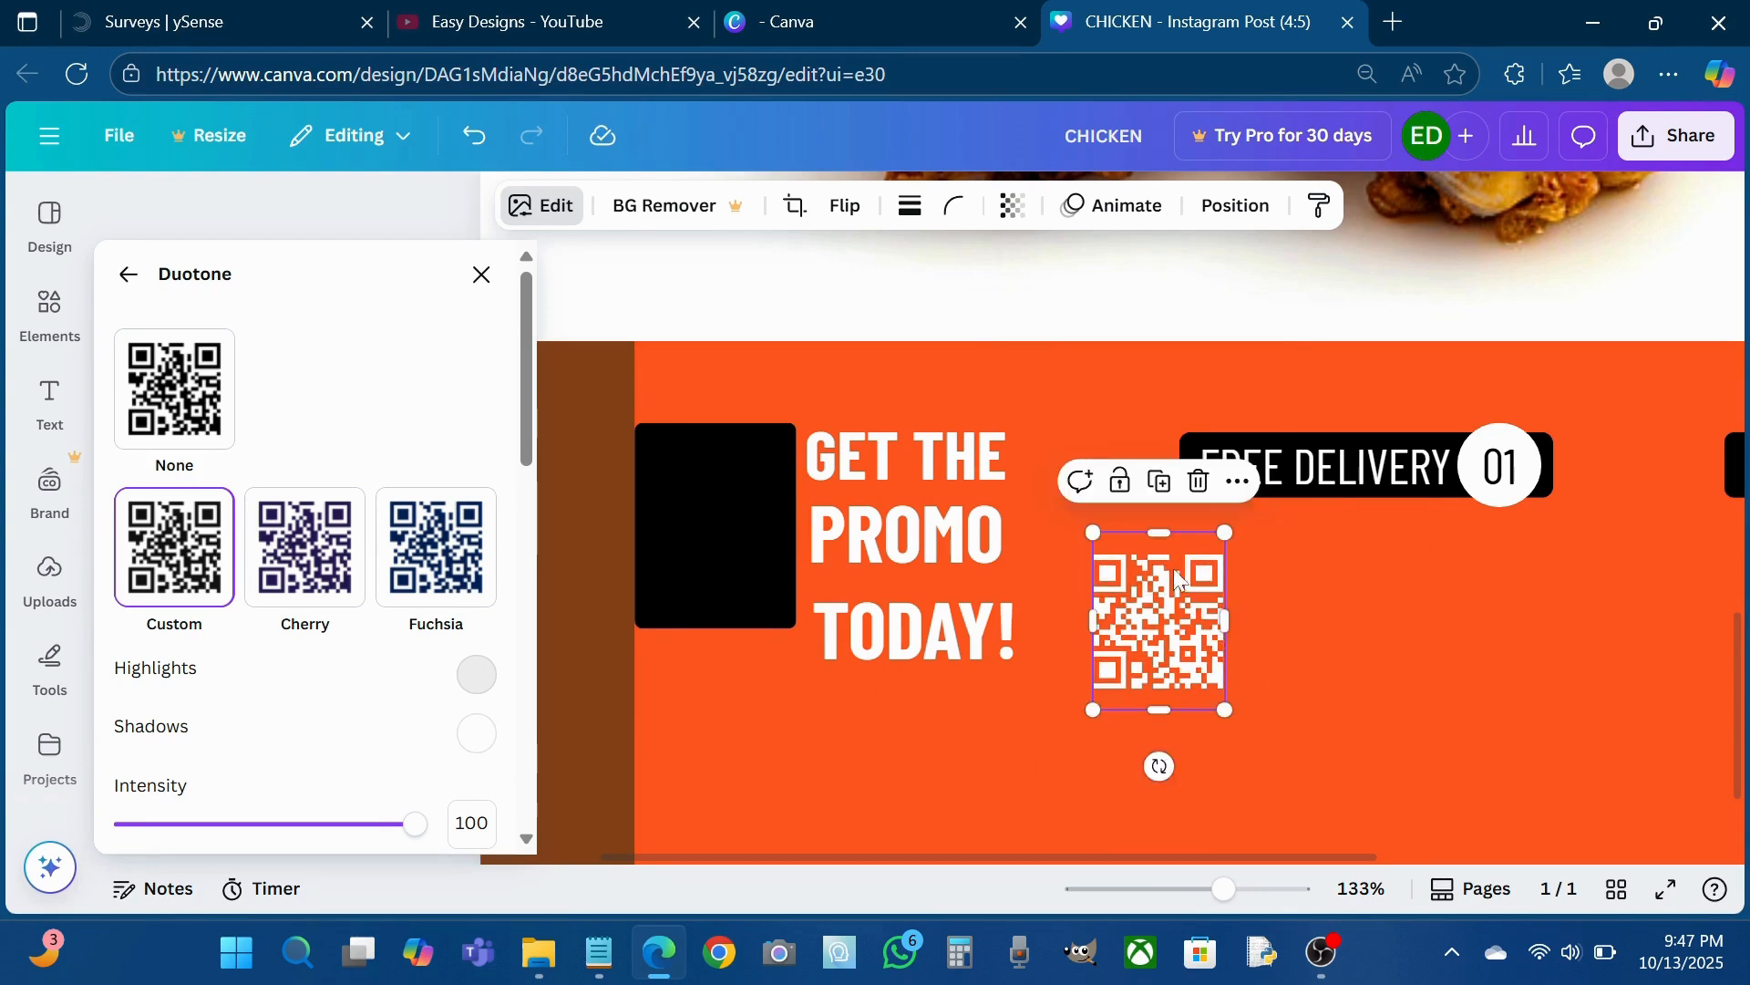
pyautogui.moveTo(1155, 529); pyautogui.dragTo(1154, 559)
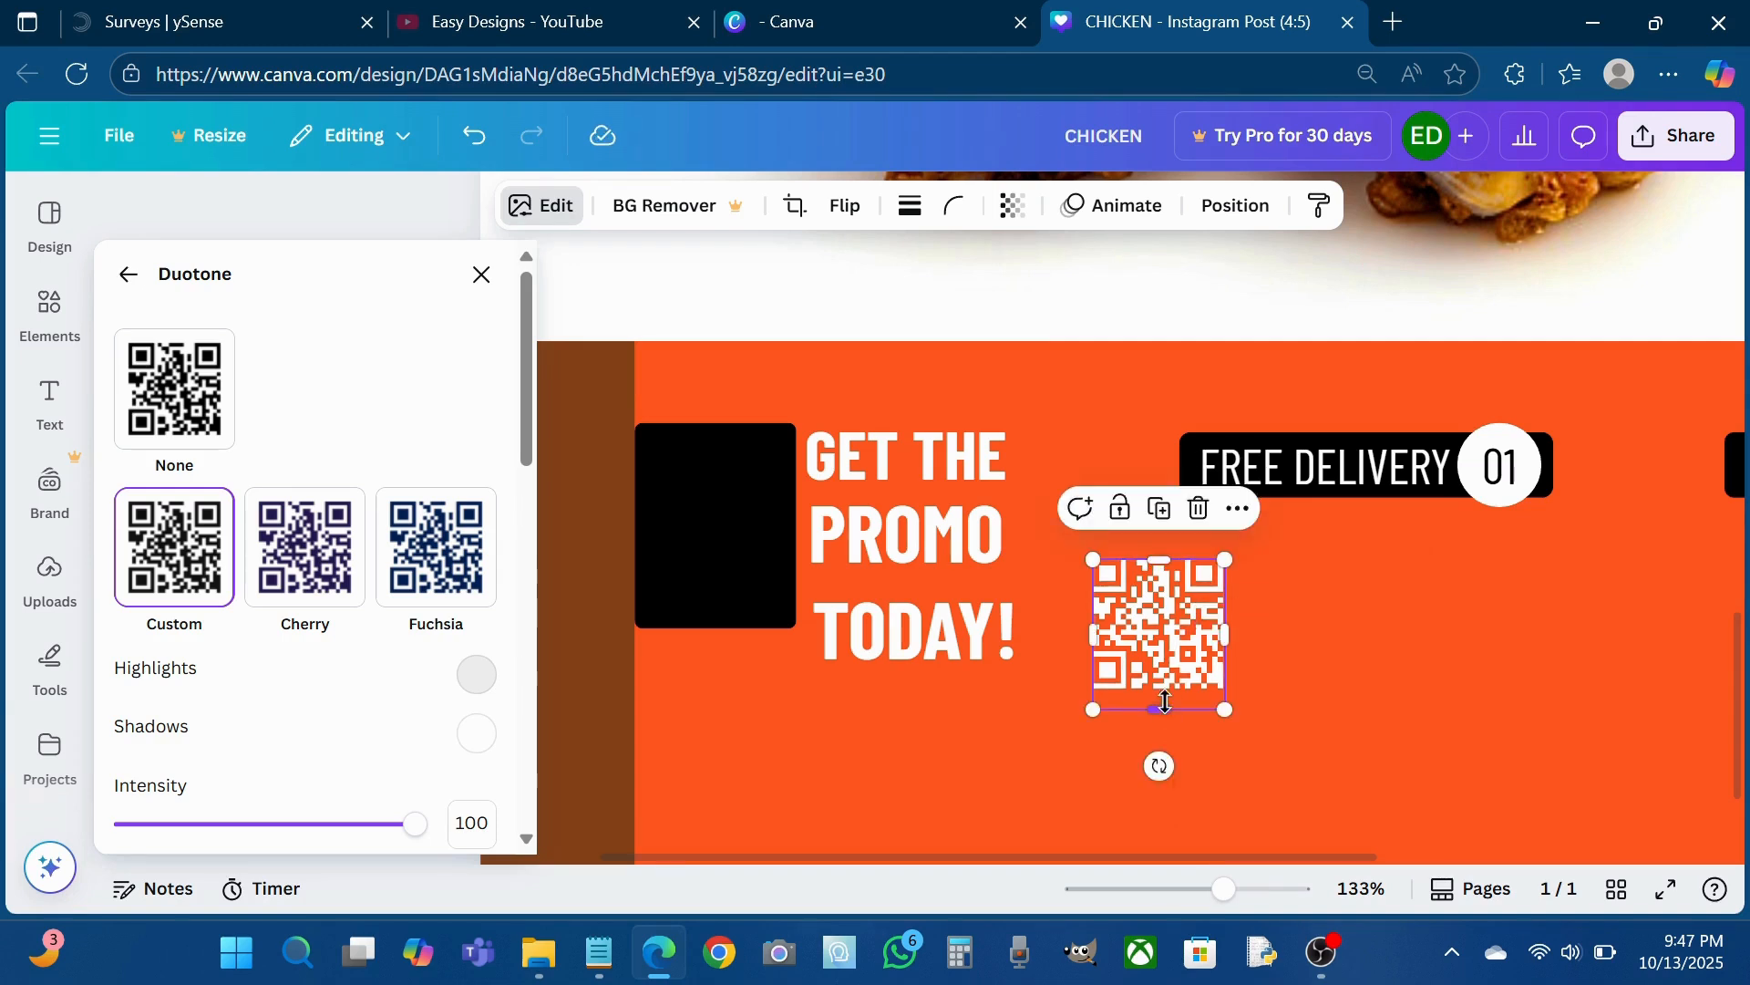
pyautogui.moveTo(1165, 702); pyautogui.dragTo(1165, 690)
pyautogui.click(1278, 627)
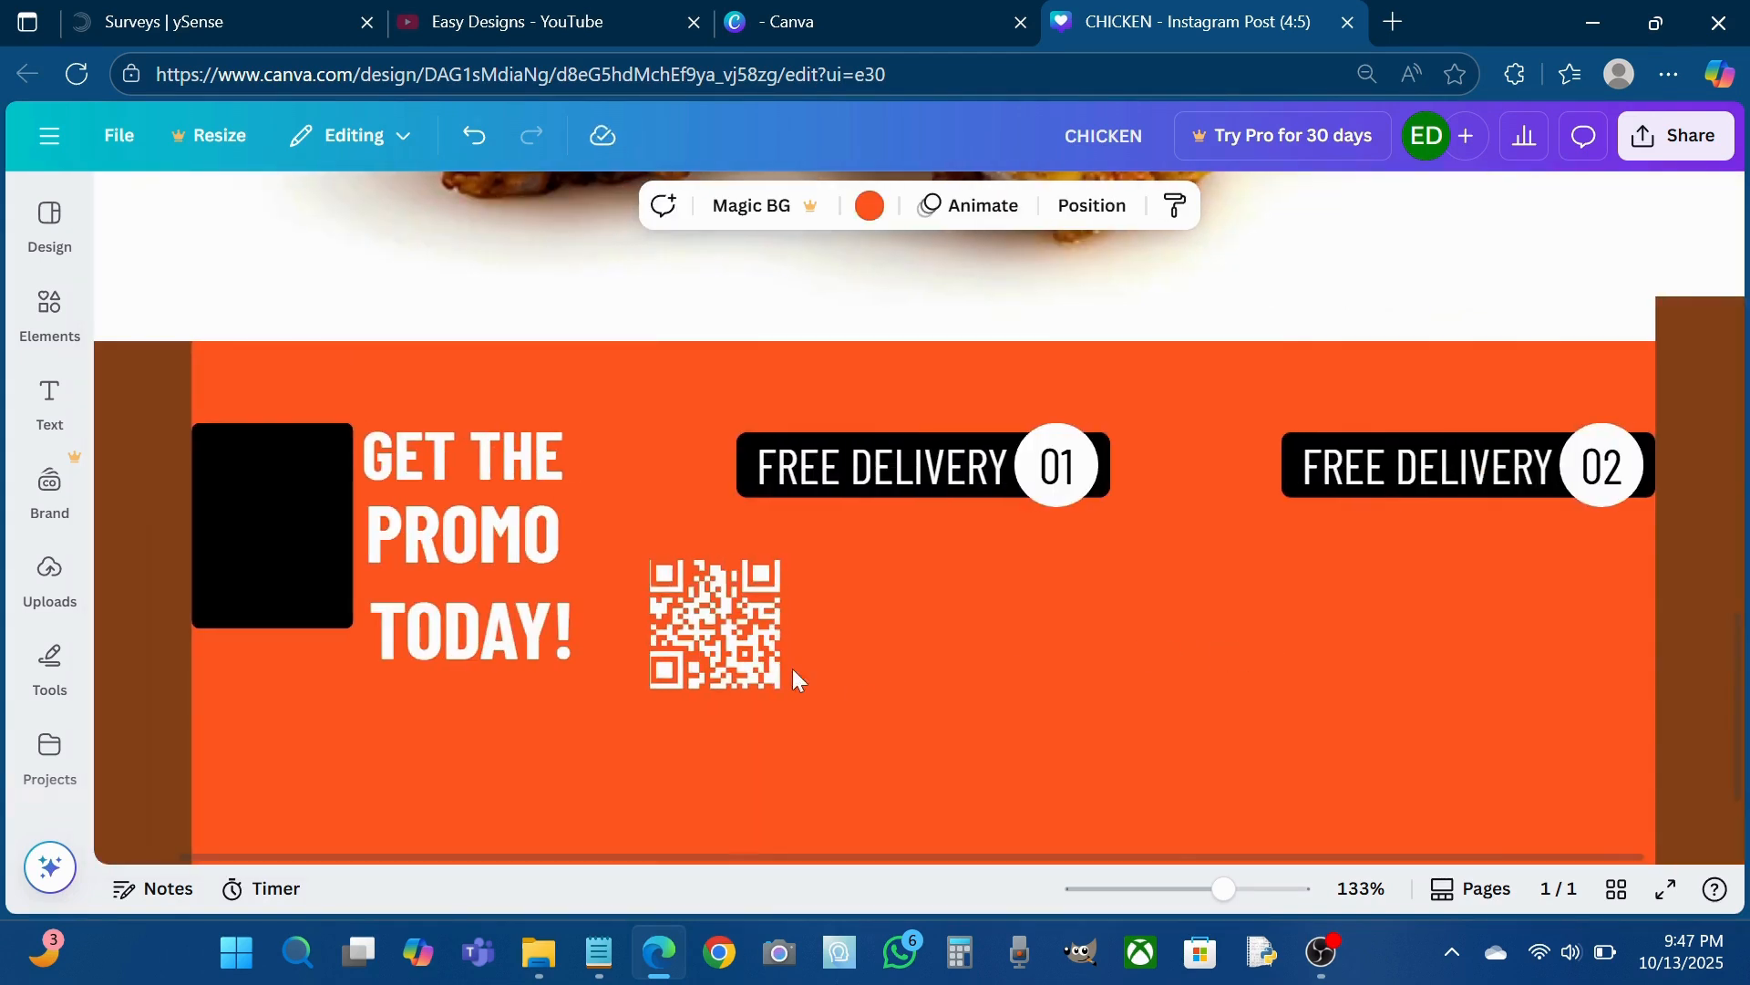
# - Move the cropped white QR code onto the black block beside the call-out text
pyautogui.click(775, 667)
pyautogui.moveTo(775, 667); pyautogui.dragTo(255, 503)
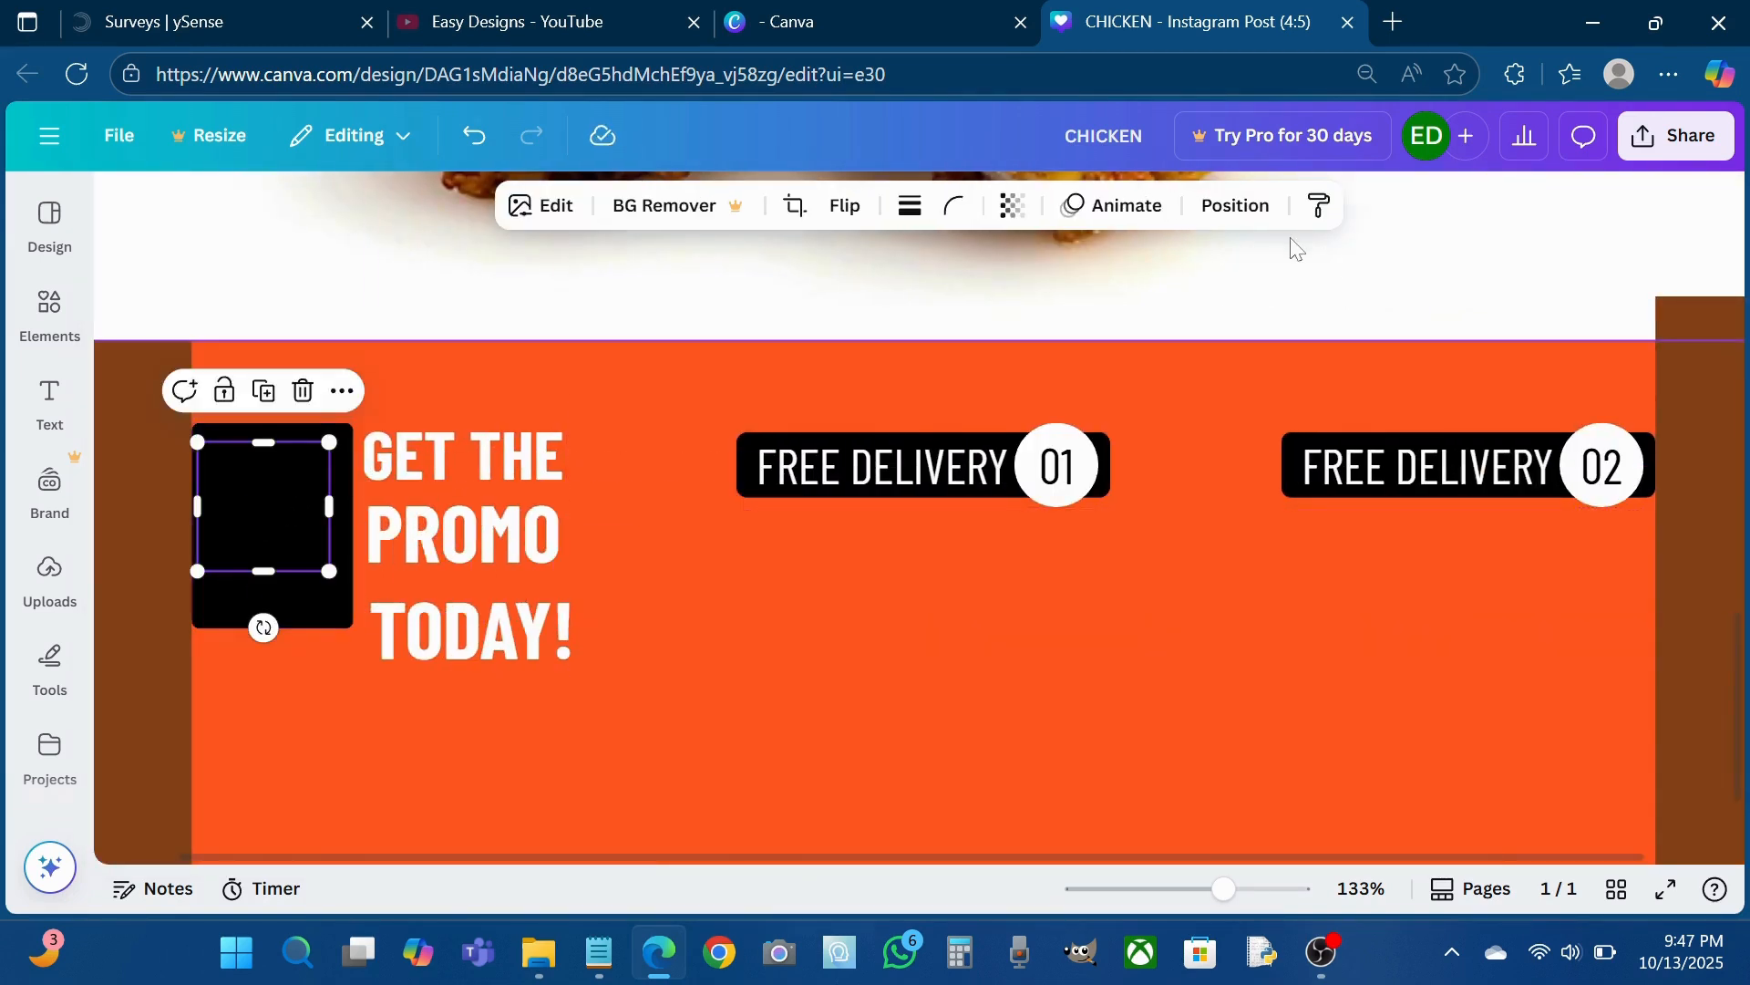
pyautogui.click(1235, 204)
pyautogui.click(219, 461)
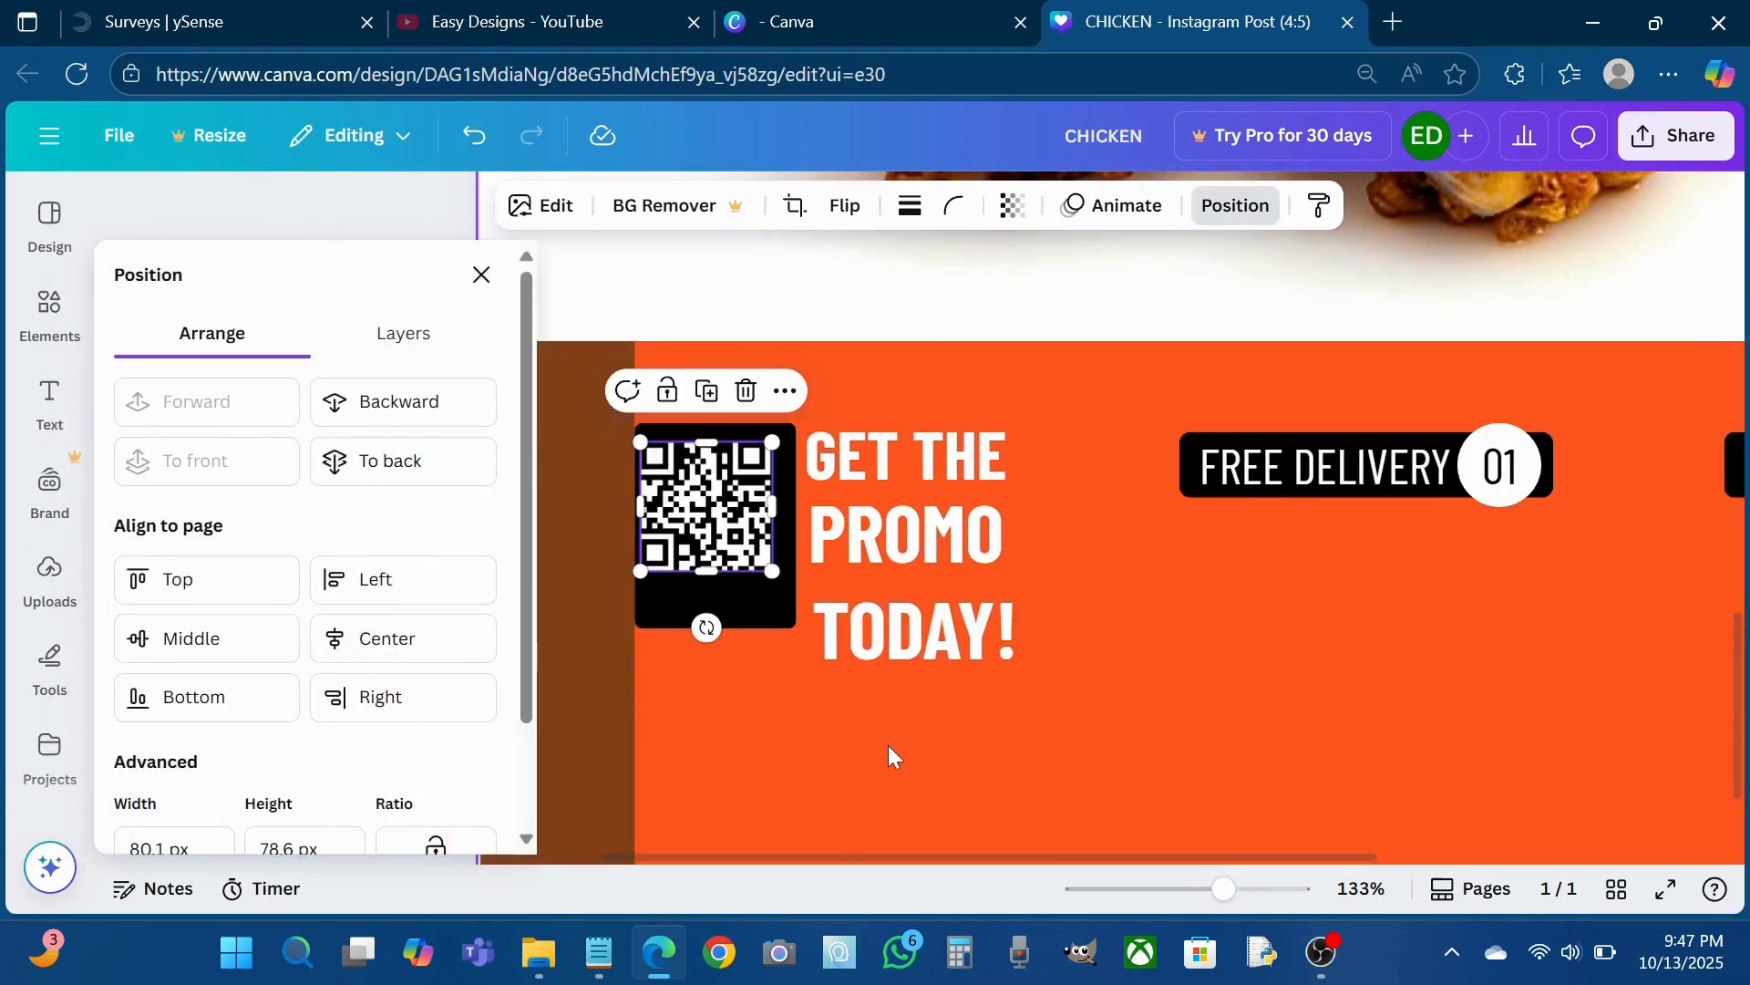
# - Enlarge the QR code slightly and centre it horizontally near the upper edge of the black block
pyautogui.click(888, 745)
pyautogui.scroll(5, 888, 746)
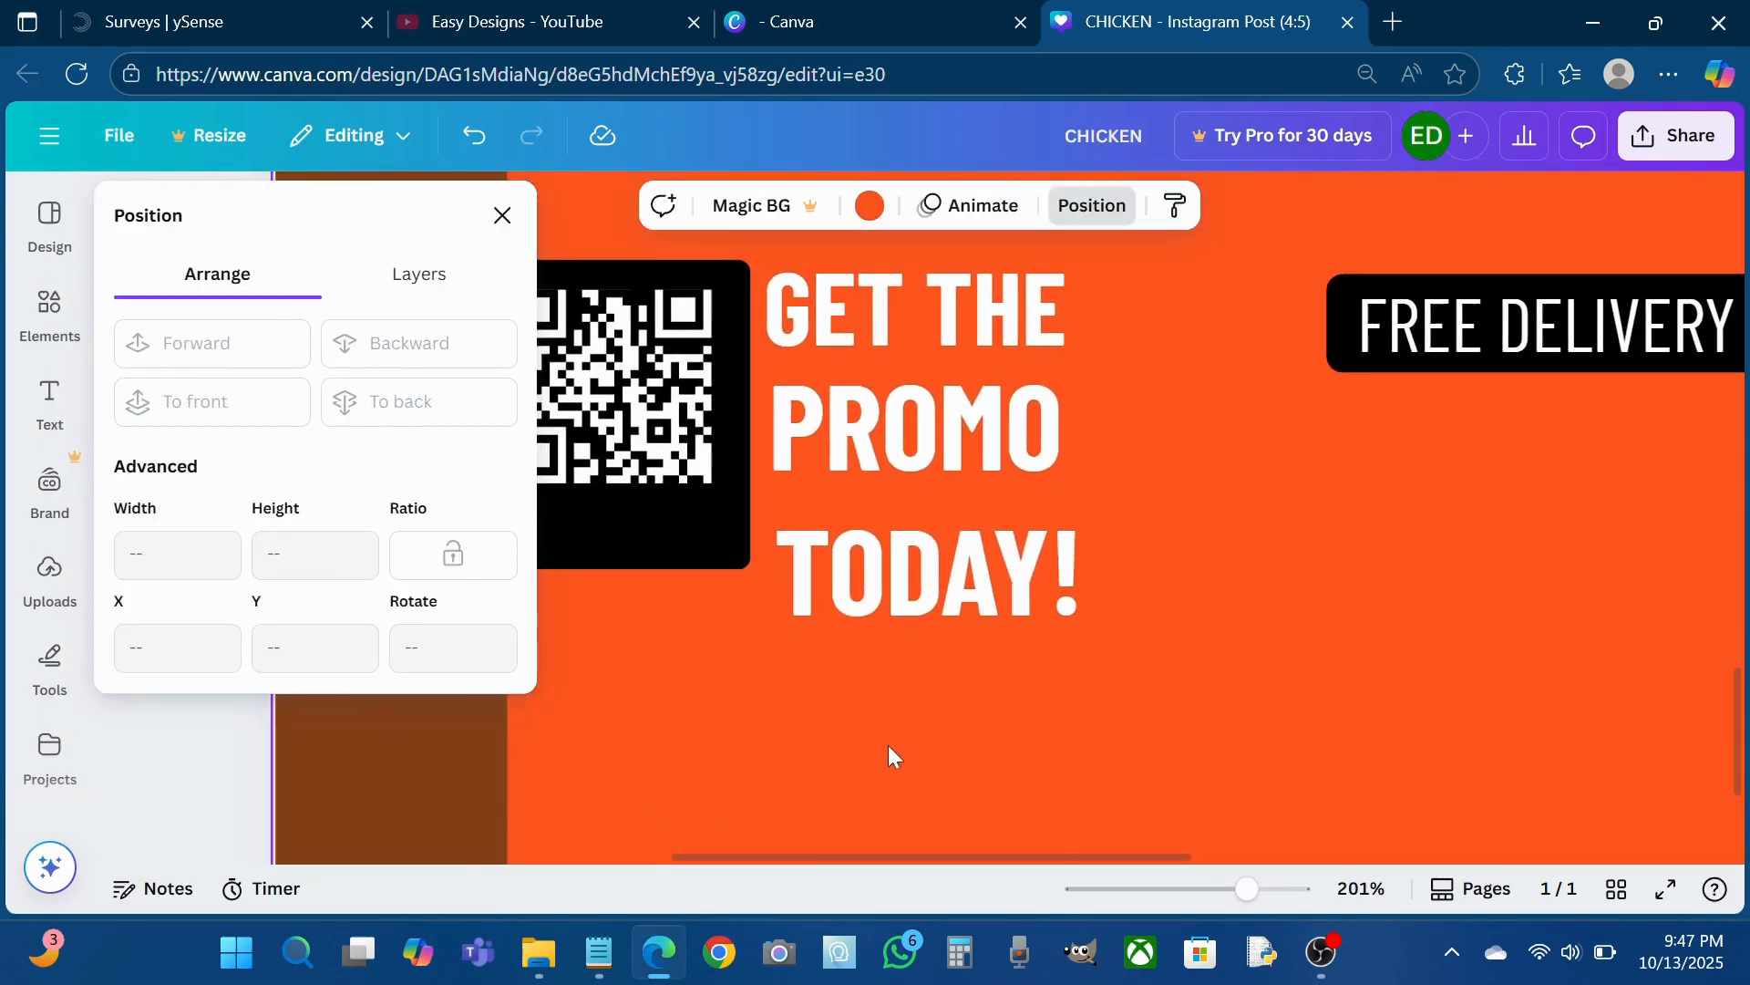
pyautogui.click(502, 216)
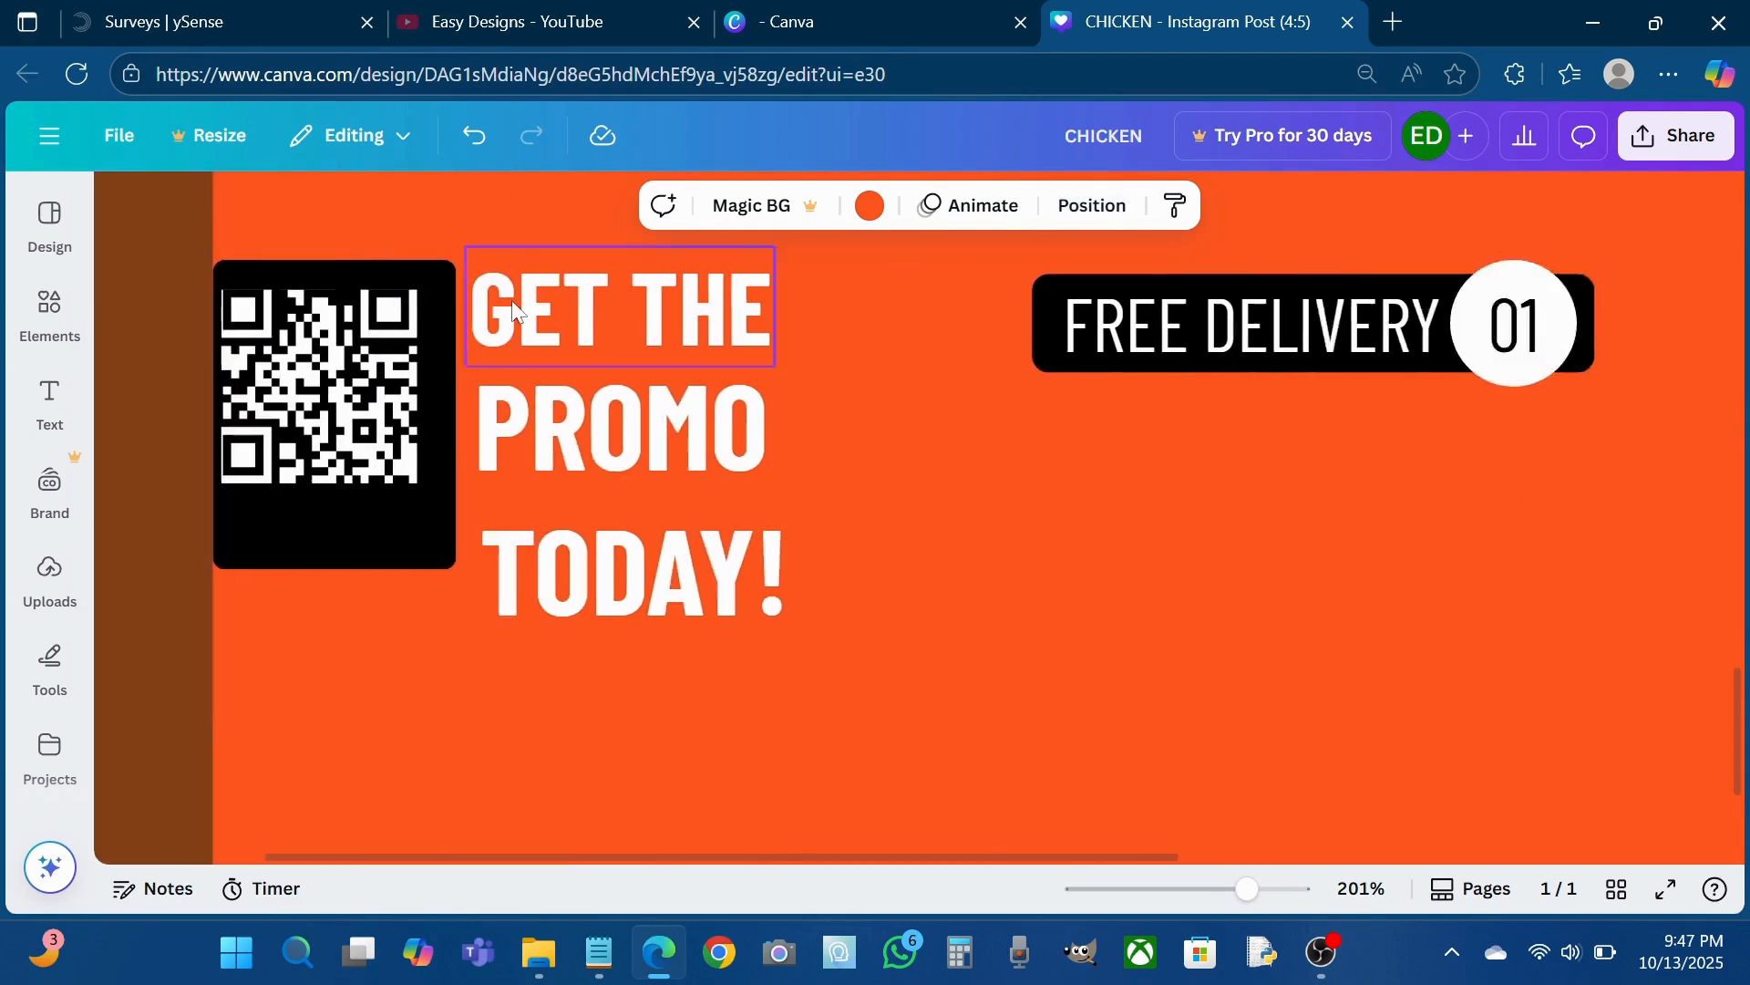
pyautogui.moveTo(480, 401); pyautogui.dragTo(484, 450)
pyautogui.moveTo(472, 330); pyautogui.dragTo(472, 315)
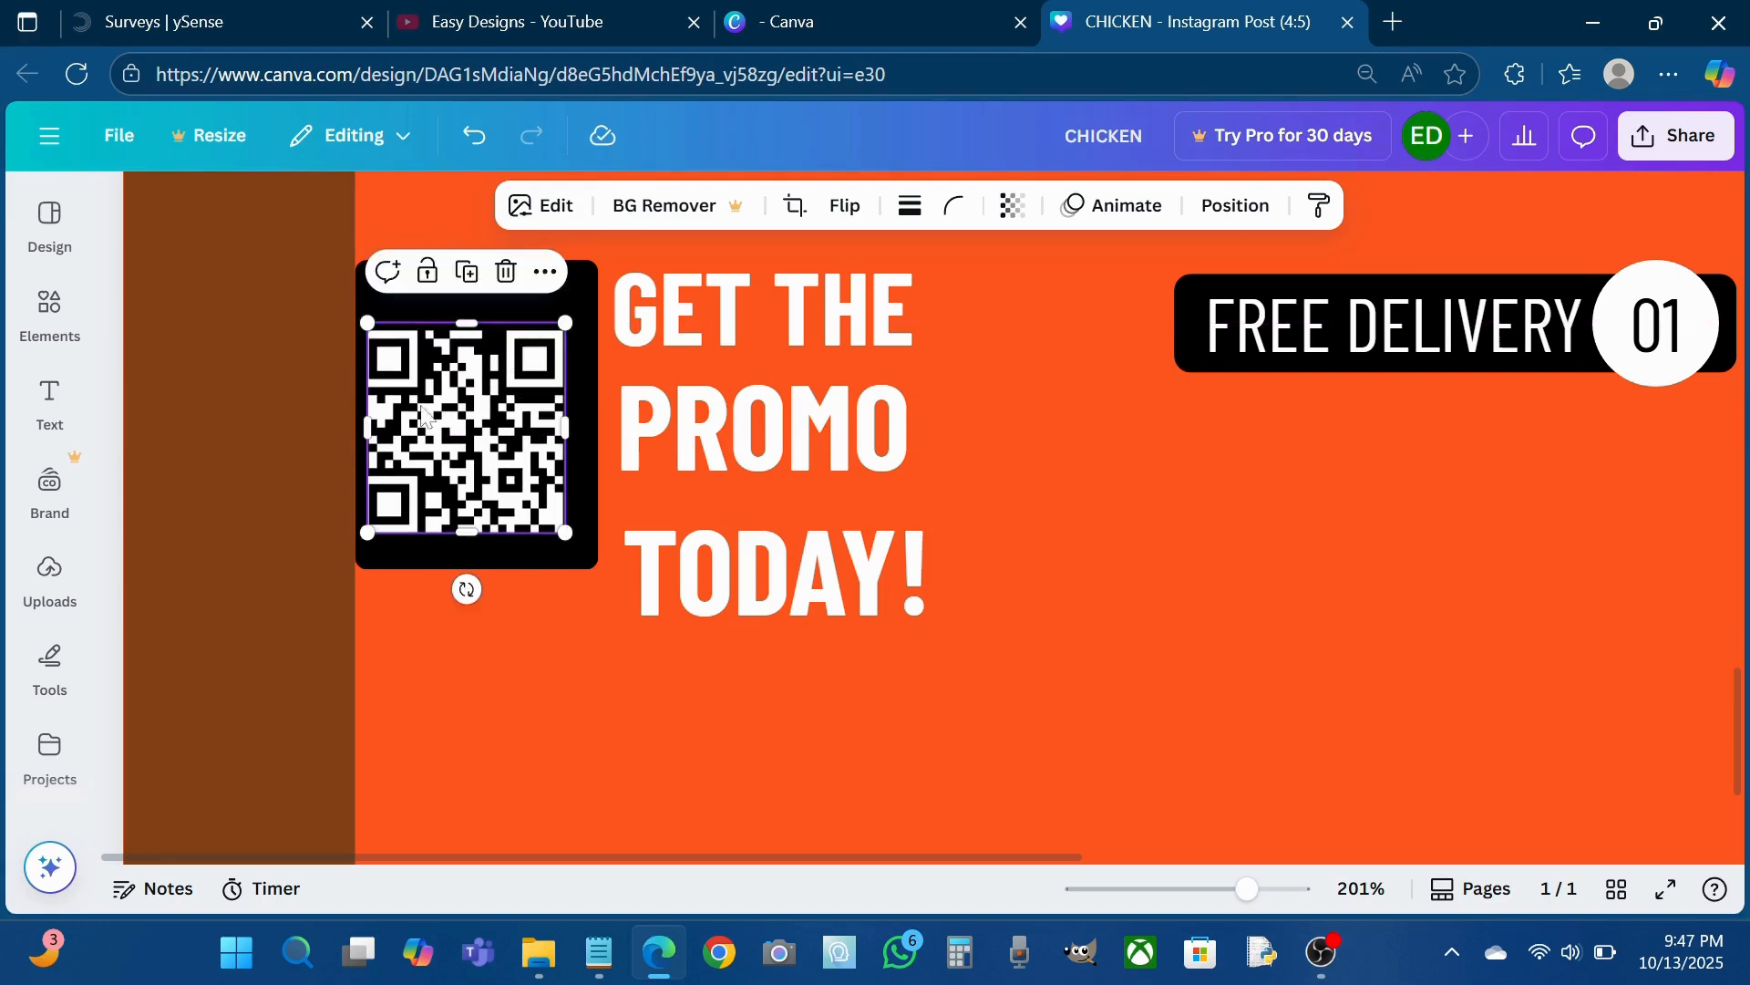
pyautogui.moveTo(360, 420); pyautogui.dragTo(355, 421)
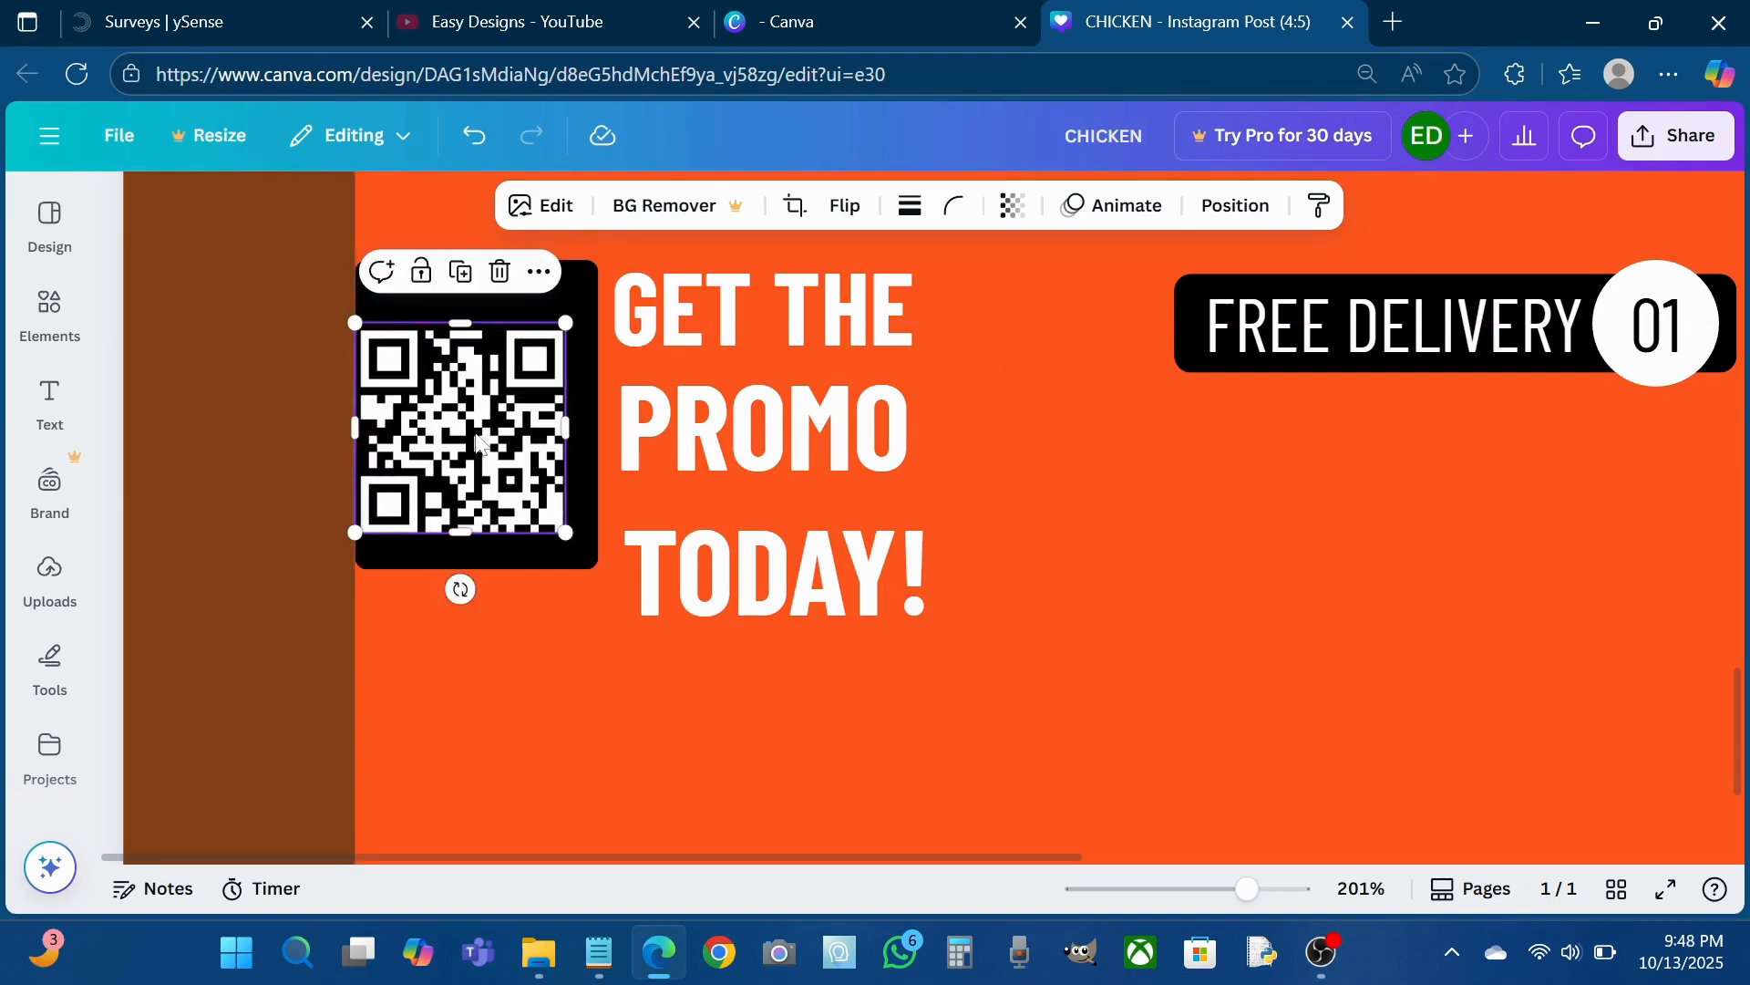
pyautogui.moveTo(481, 442); pyautogui.dragTo(497, 409)
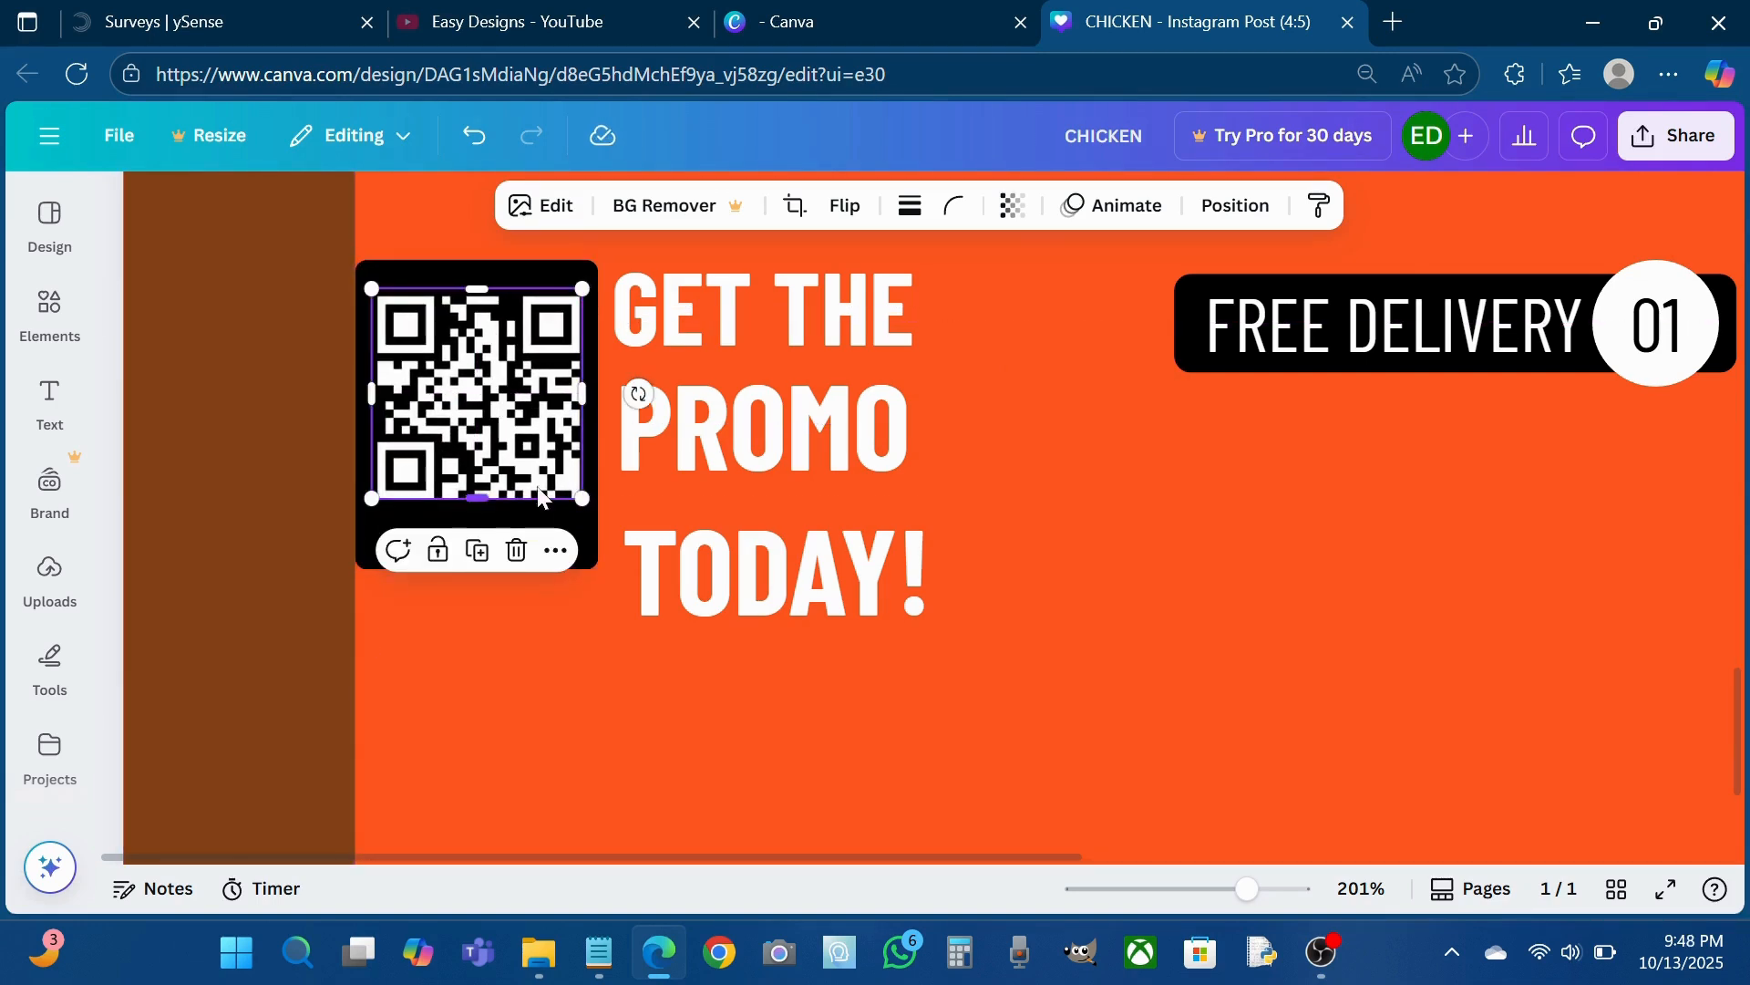
pyautogui.moveTo(581, 497); pyautogui.dragTo(580, 510)
# - Shorten and slightly widen the black block so it frames the QR code with an even border
pyautogui.click(564, 528)
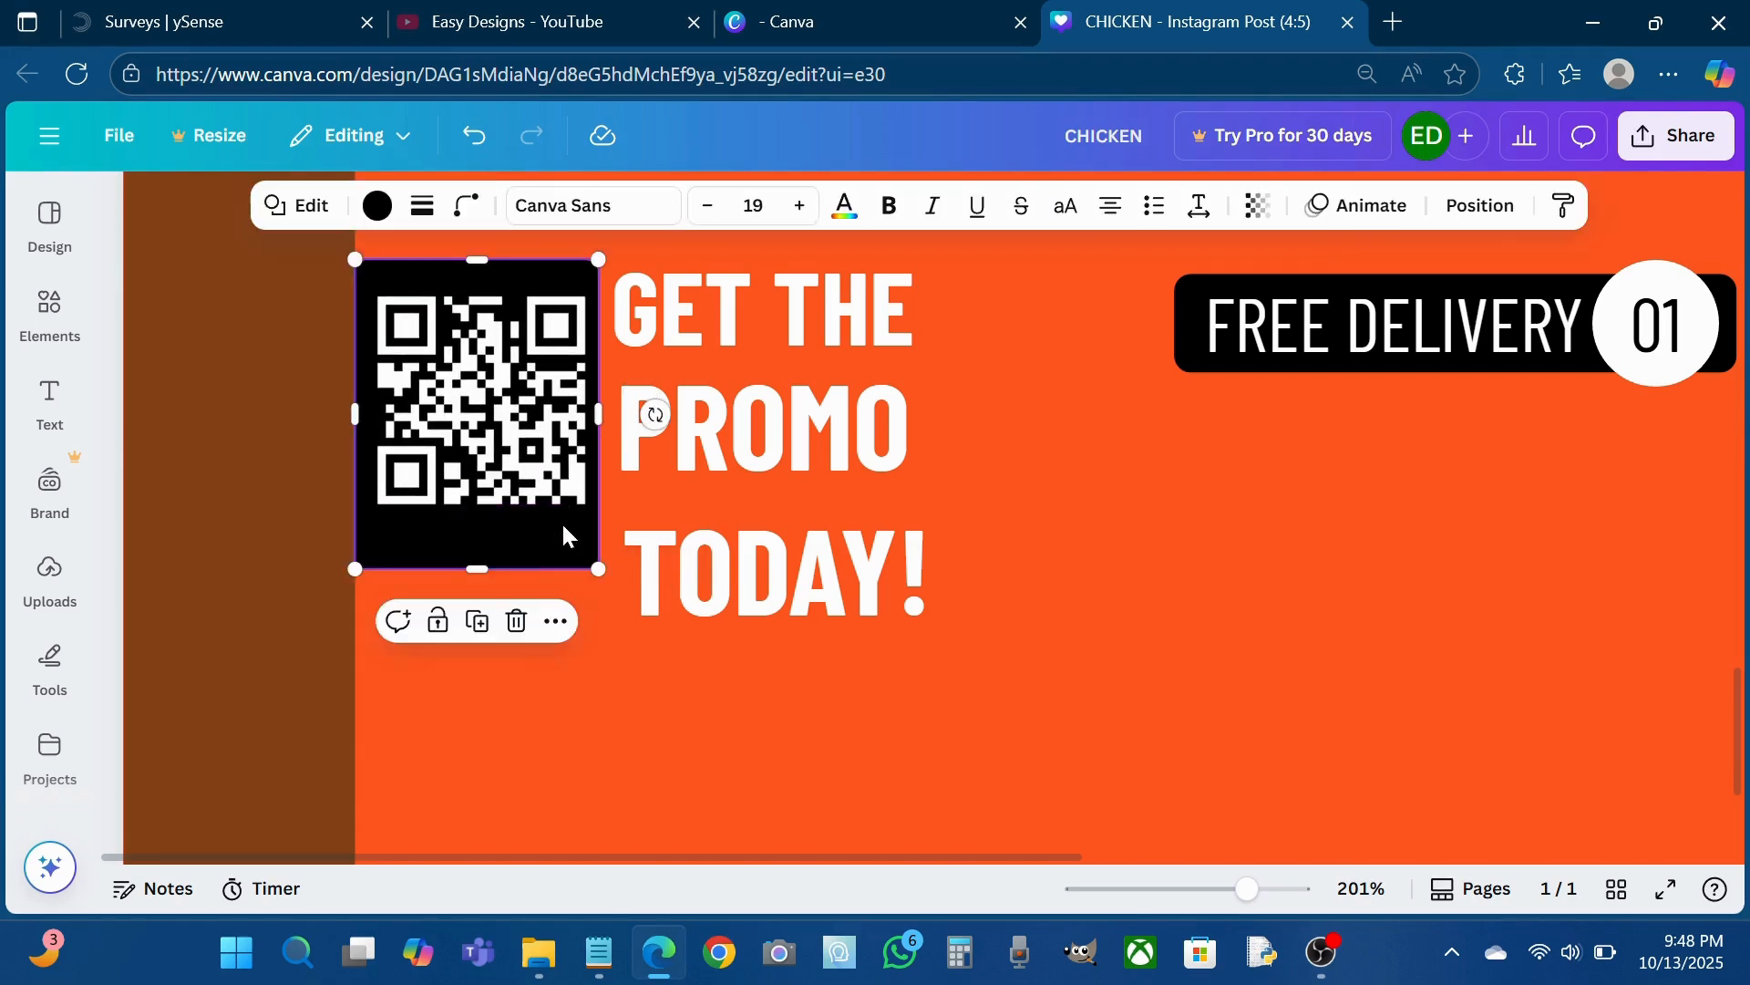
pyautogui.moveTo(482, 564); pyautogui.dragTo(484, 536)
pyautogui.moveTo(602, 382); pyautogui.dragTo(532, 397)
pyautogui.click(530, 393)
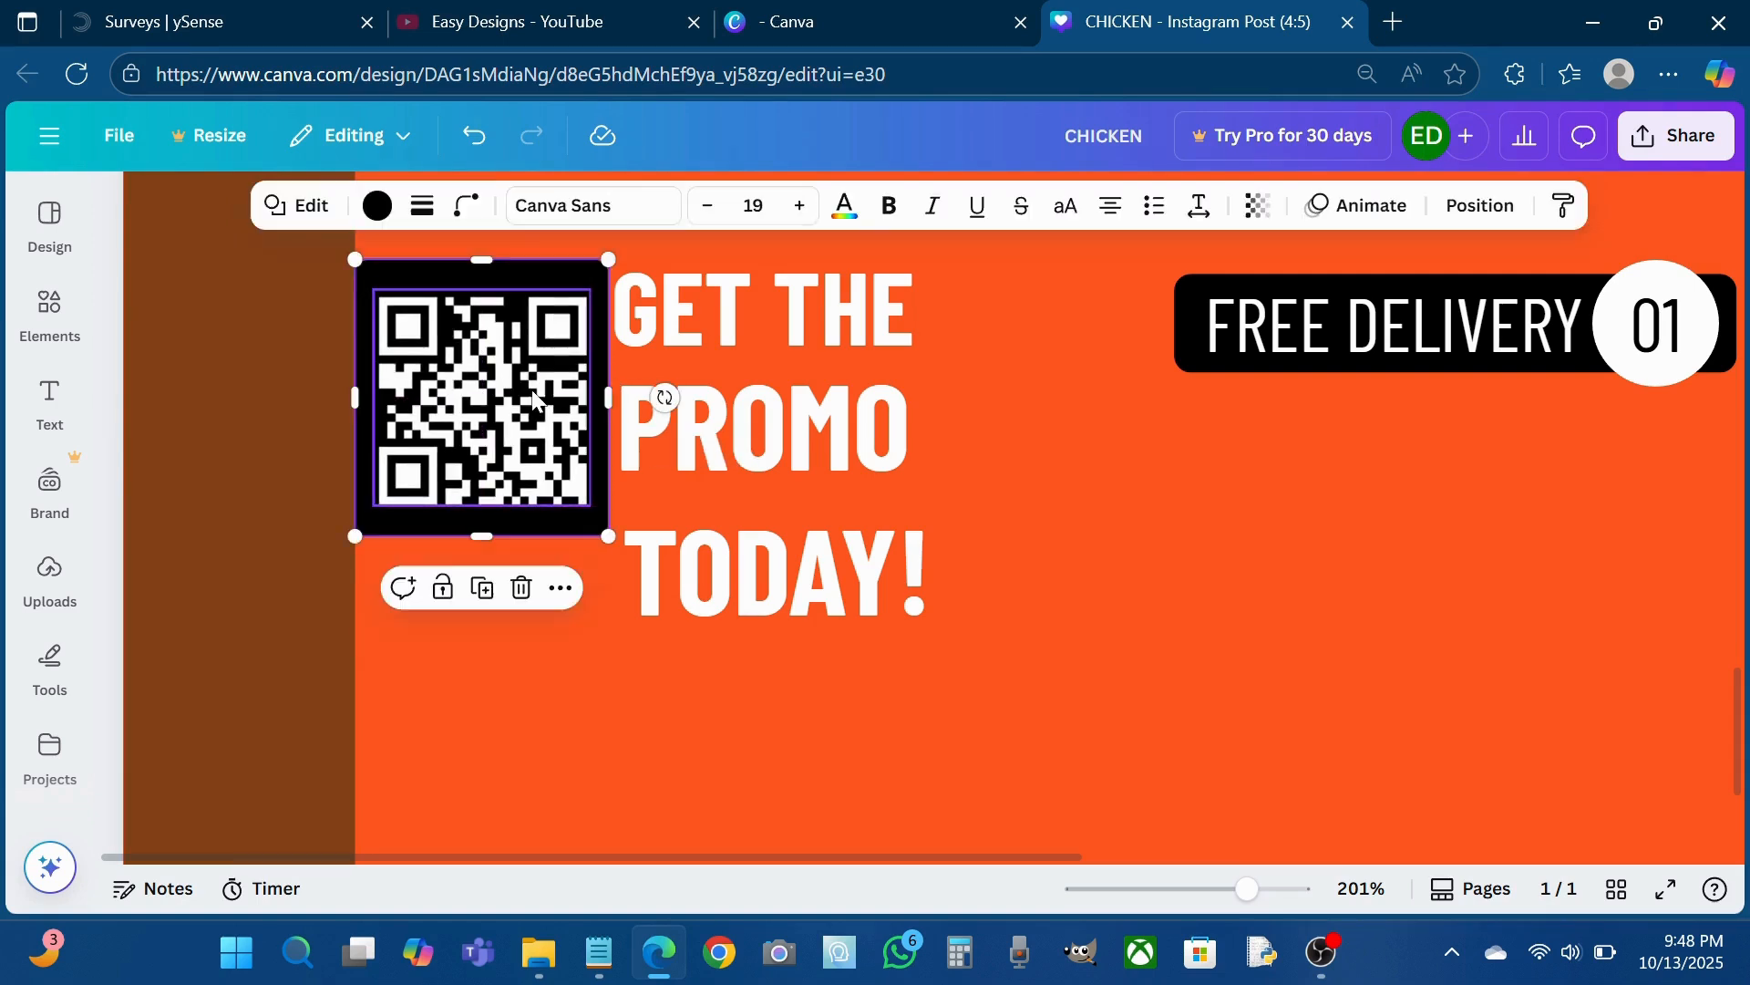
pyautogui.click(648, 671)
# - Duplicate the "TODAY!" text, move the copy below the QR code and change its text to "SCAN HERE"
pyautogui.click(755, 595)
pyautogui.click(797, 447)
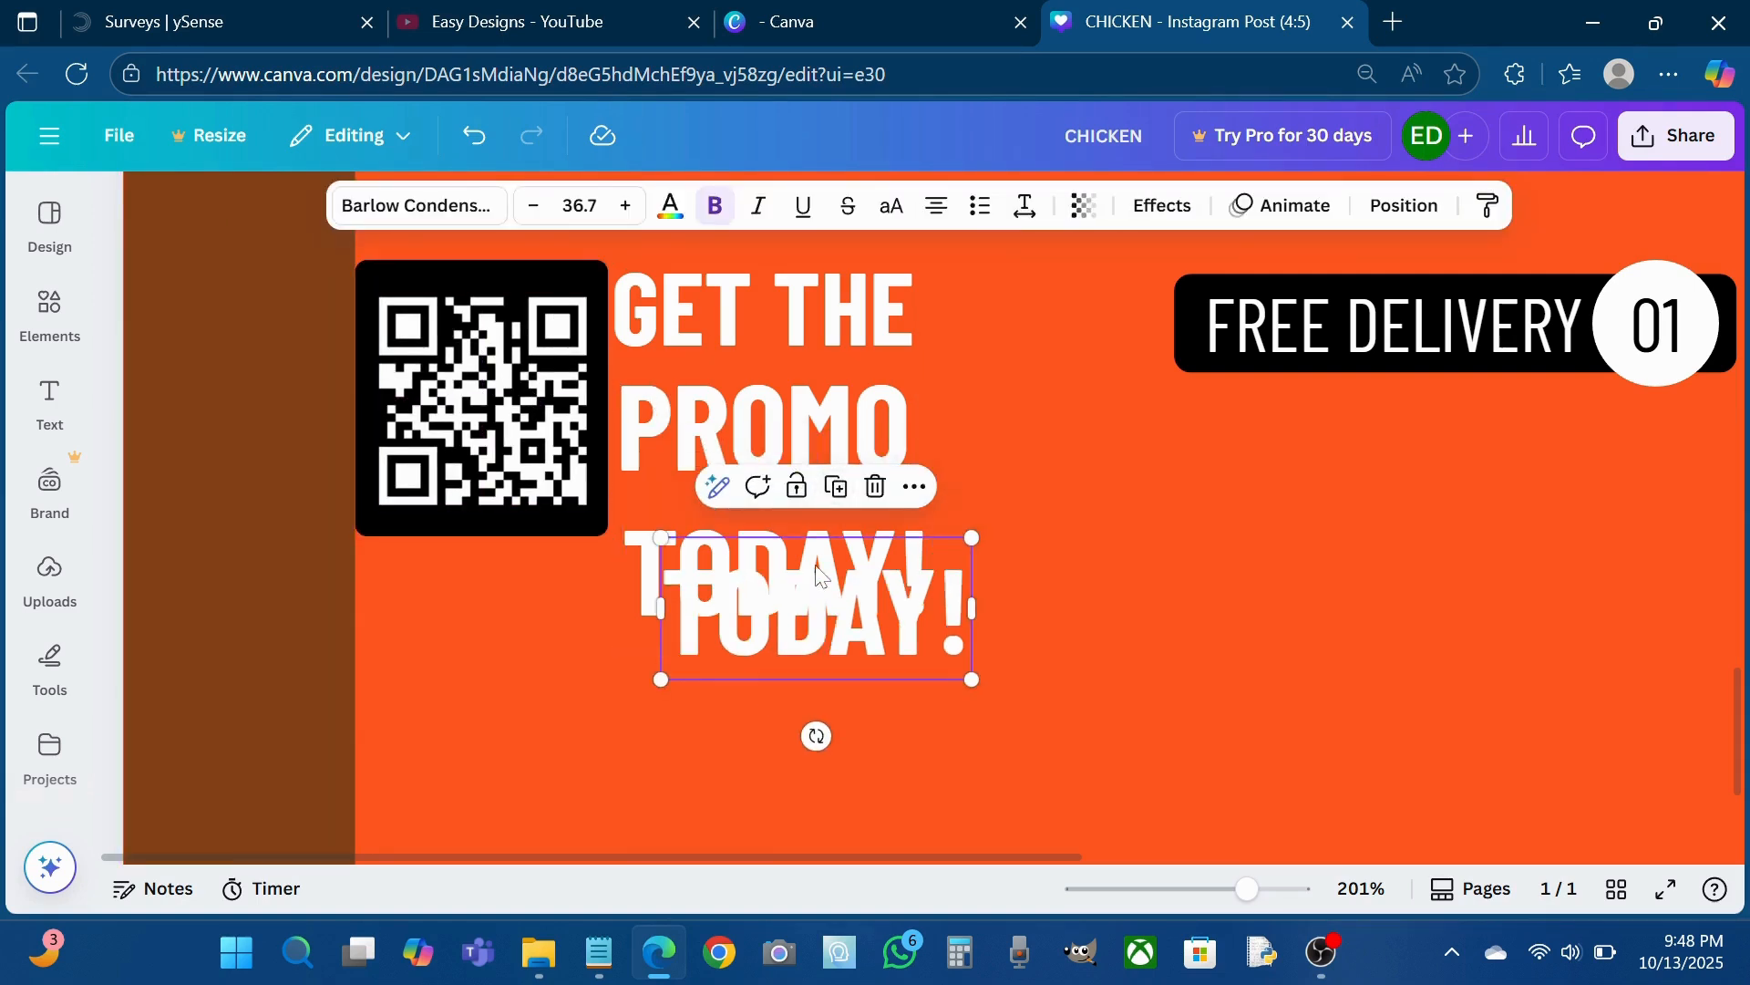
pyautogui.moveTo(803, 602); pyautogui.dragTo(577, 629)
pyautogui.doubleClick(577, 629)
pyautogui.write('SCAN HERE')
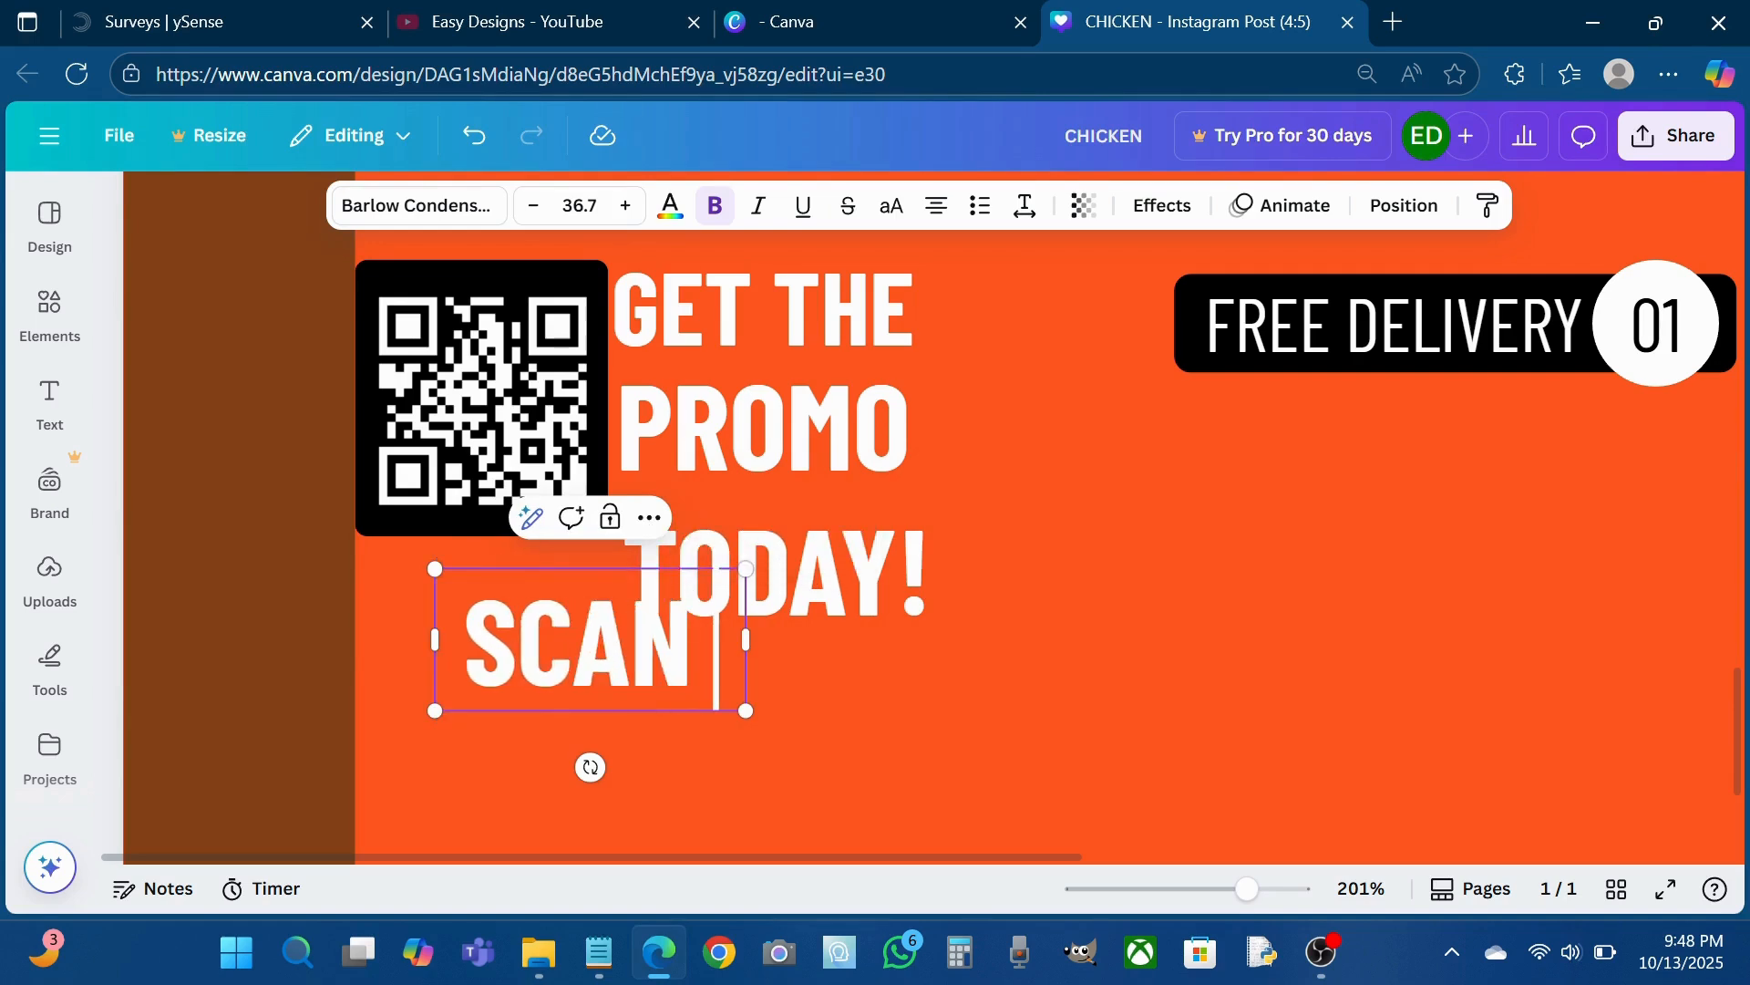
pyautogui.click(791, 742)
# - Shrink the "SCAN HERE" text to size 17.4 on a single line and centre it beneath the black QR block
pyautogui.click(711, 713)
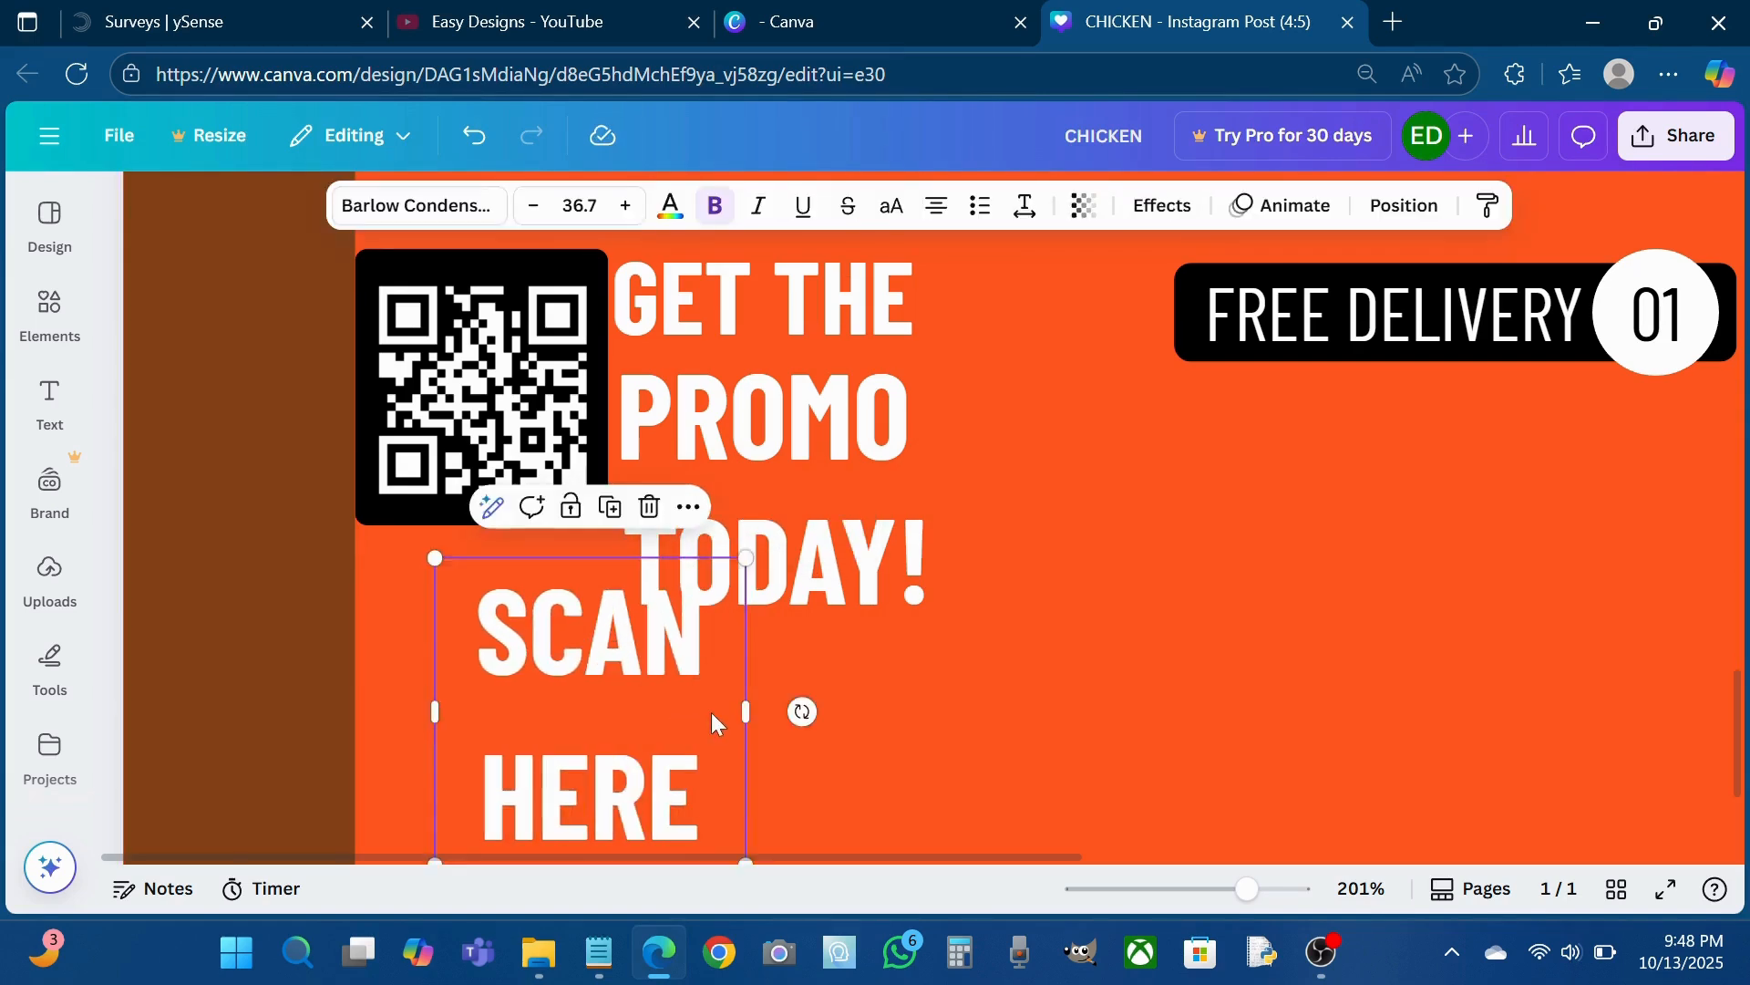
pyautogui.moveTo(712, 713); pyautogui.dragTo(687, 668)
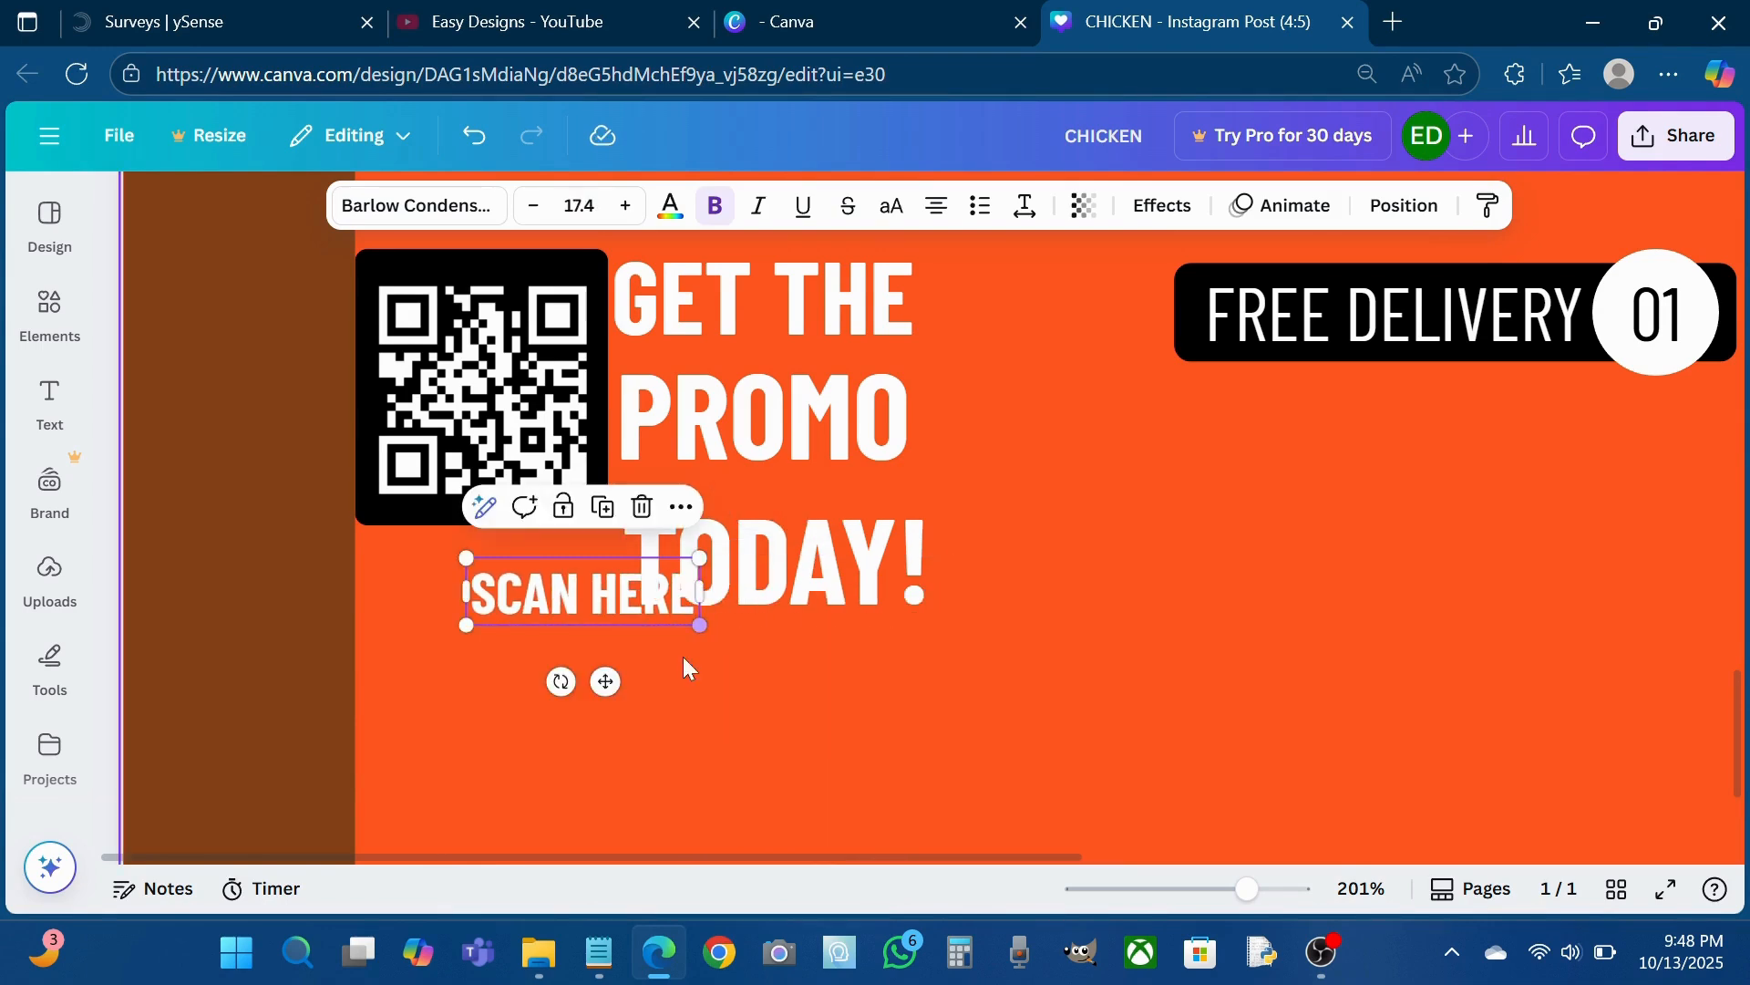
pyautogui.moveTo(599, 609); pyautogui.dragTo(506, 594)
pyautogui.click(602, 472)
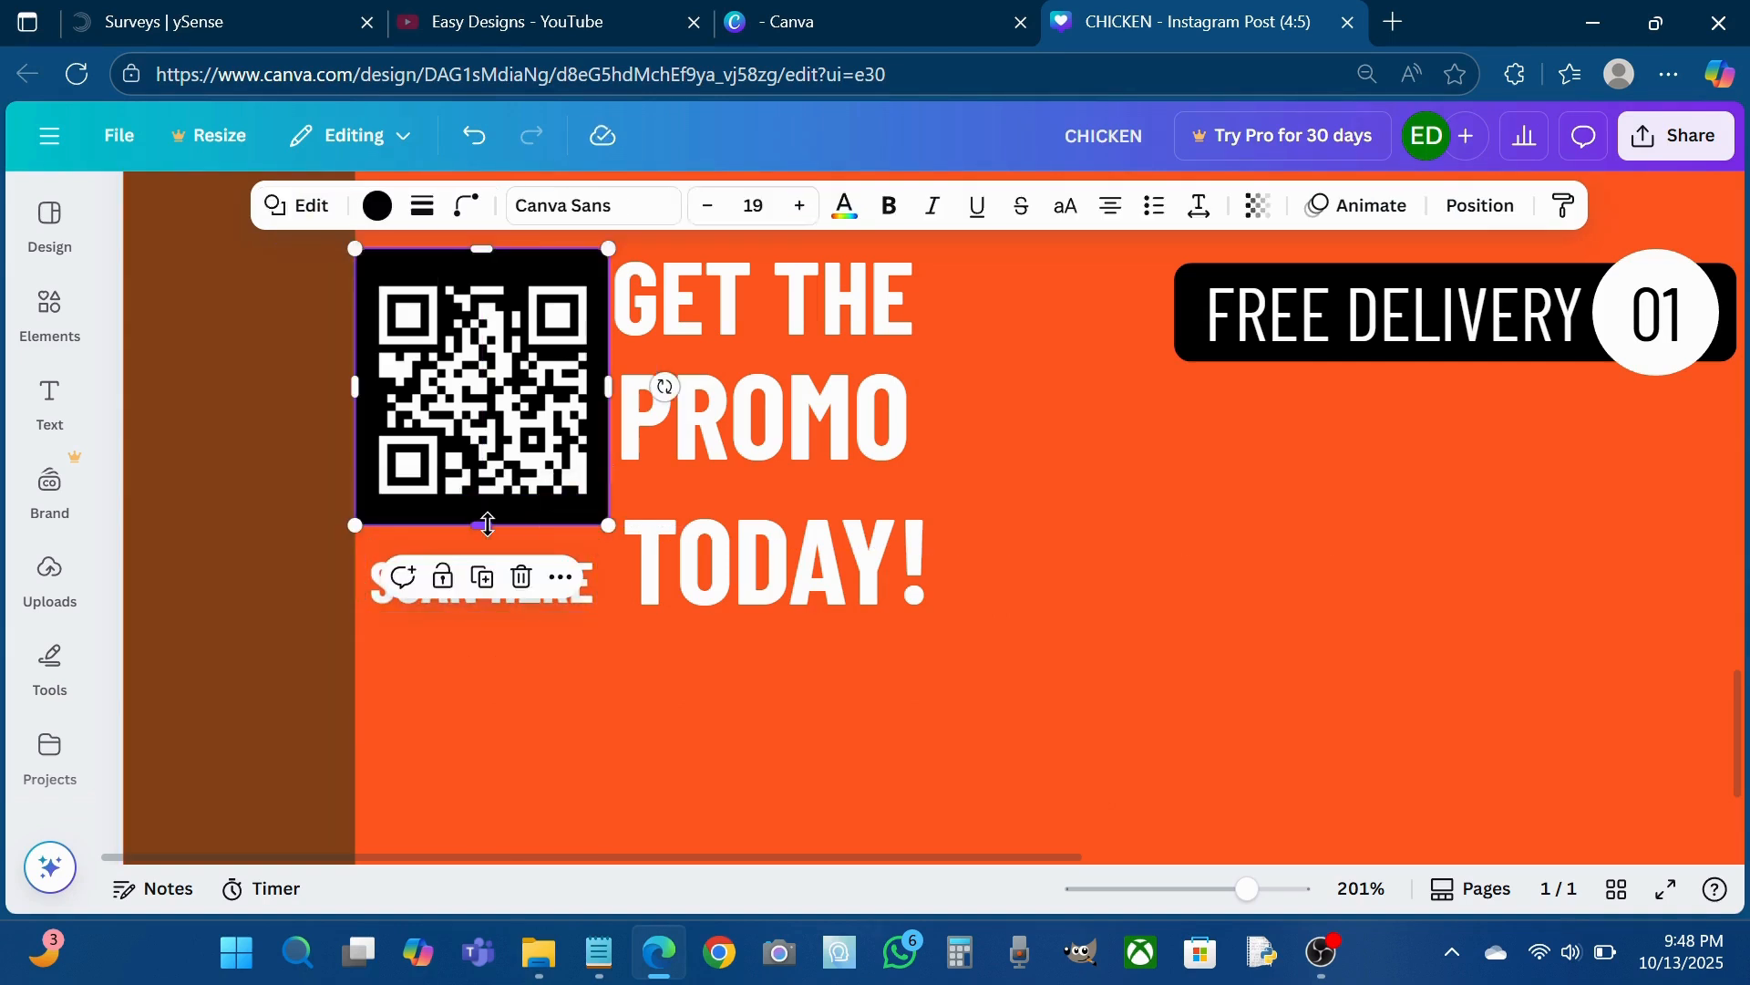
pyautogui.click(531, 681)
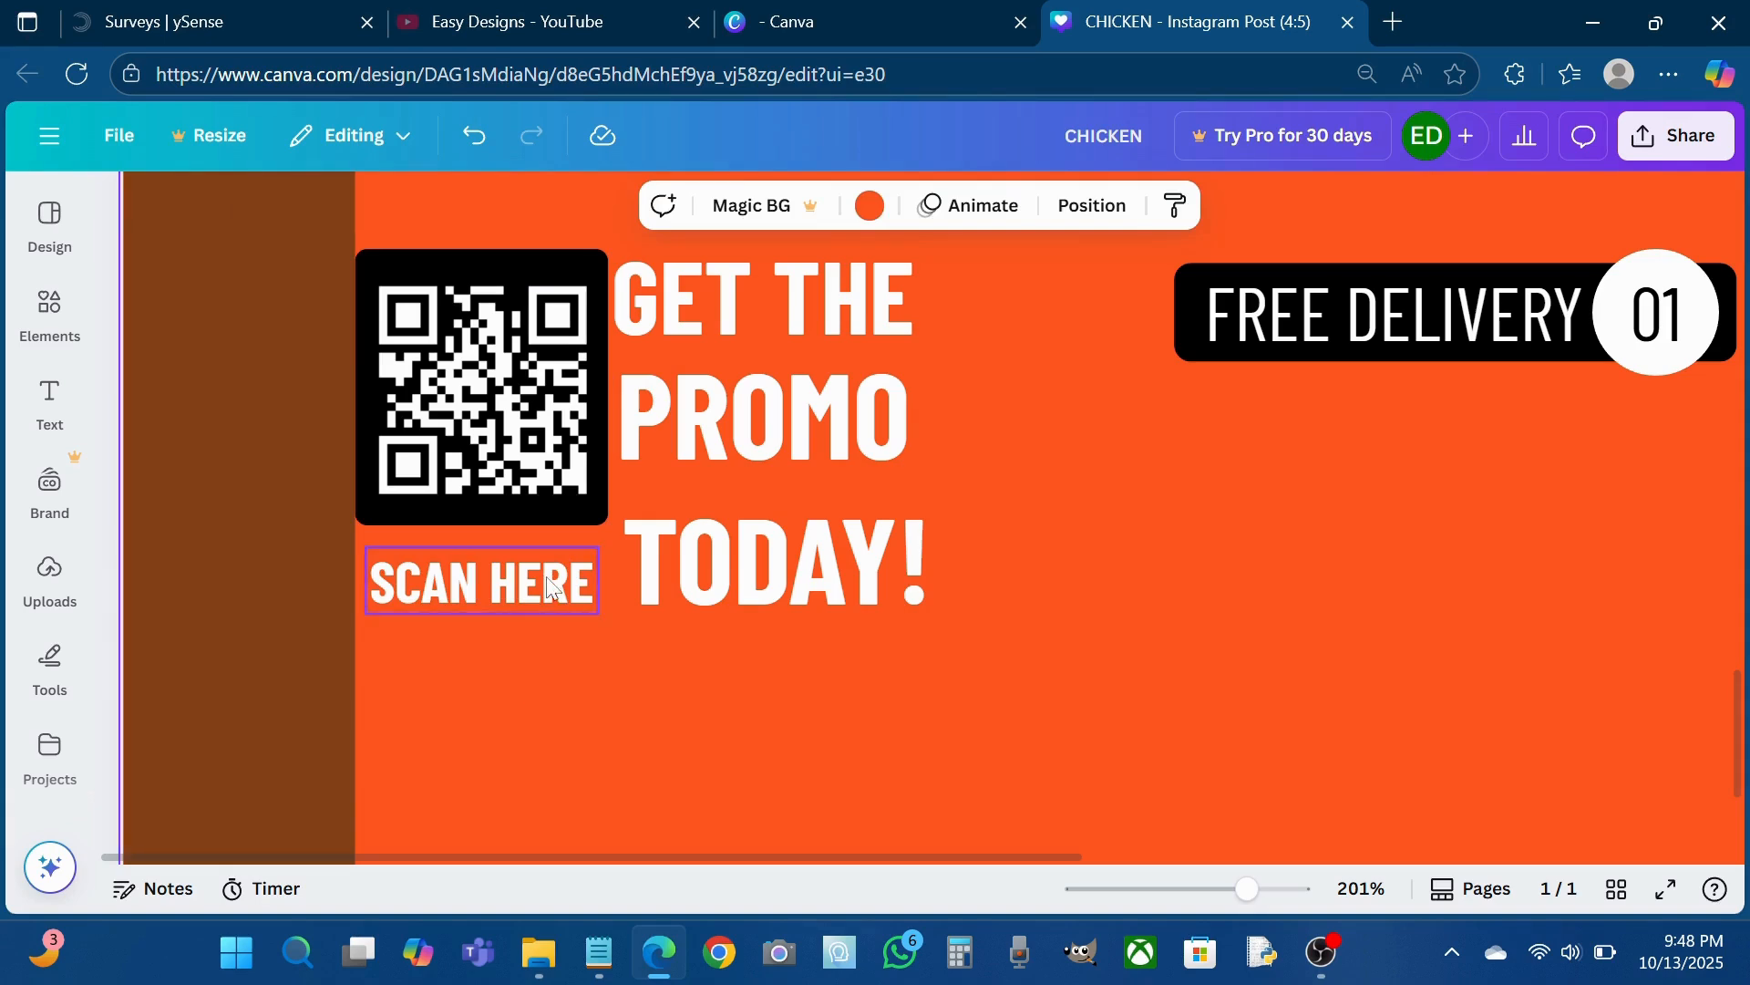
# - Change the colour of the "SCAN HERE" text to black
pyautogui.click(483, 584)
pyautogui.click(672, 207)
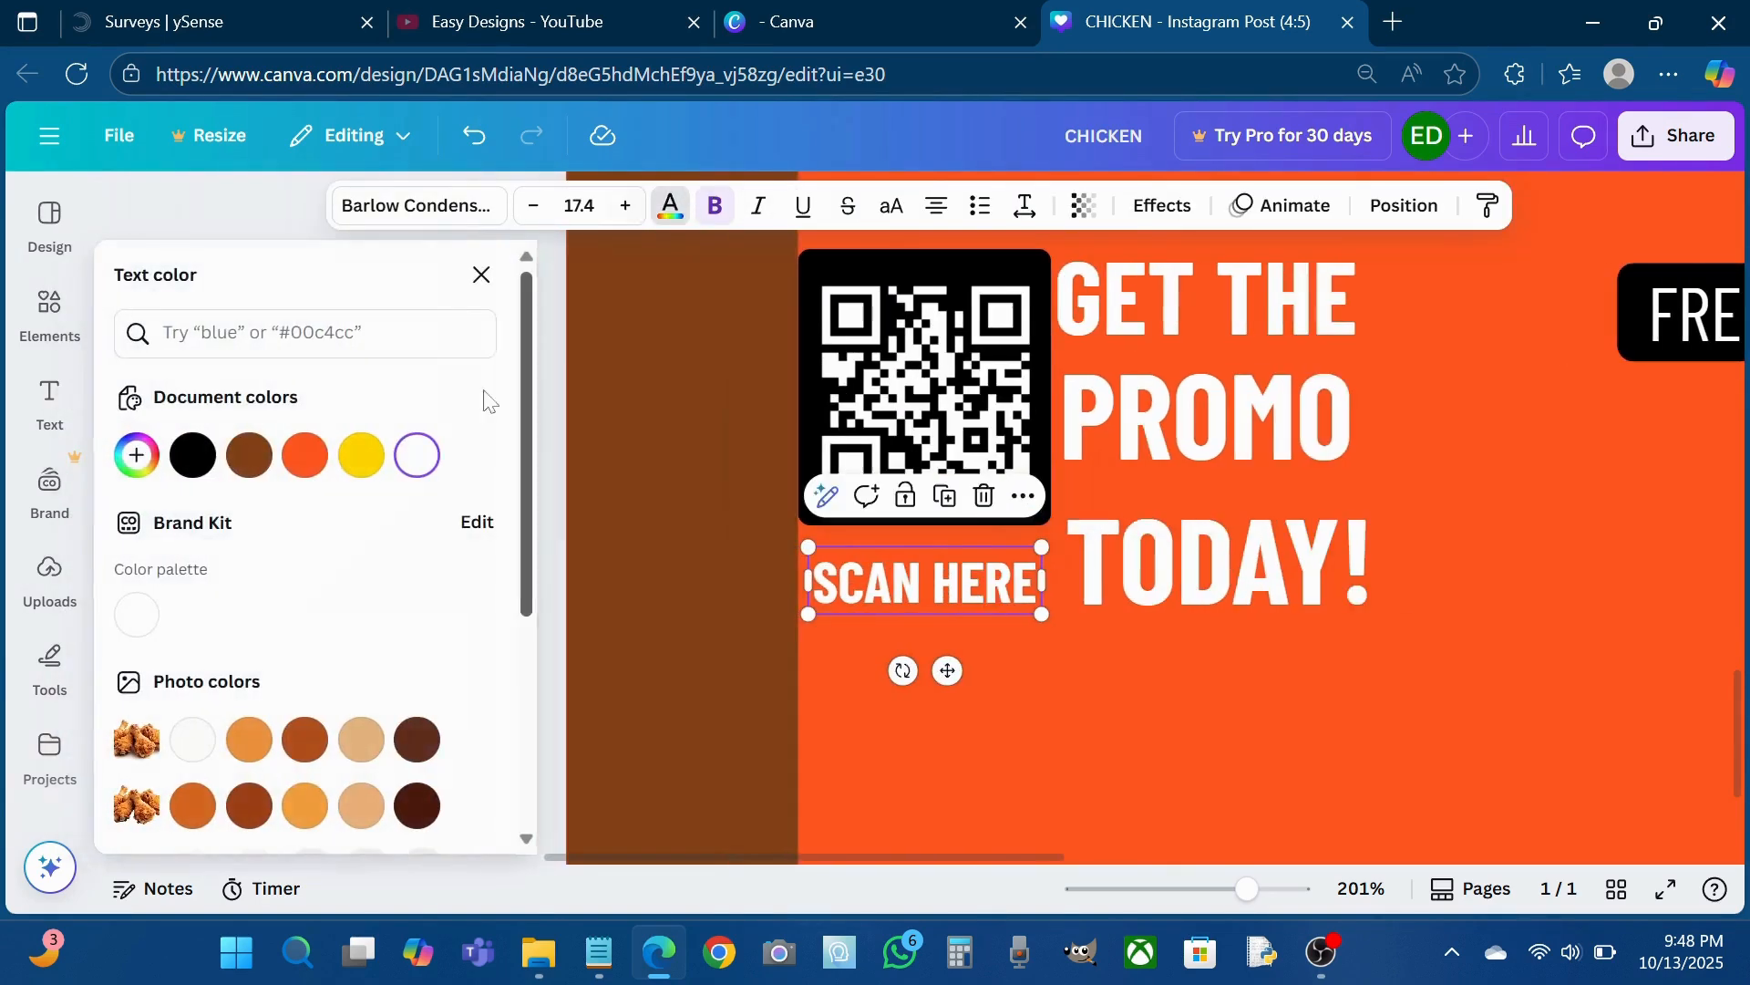
pyautogui.click(193, 454)
pyautogui.scroll(2, 1227, 623)
pyautogui.click(1201, 489)
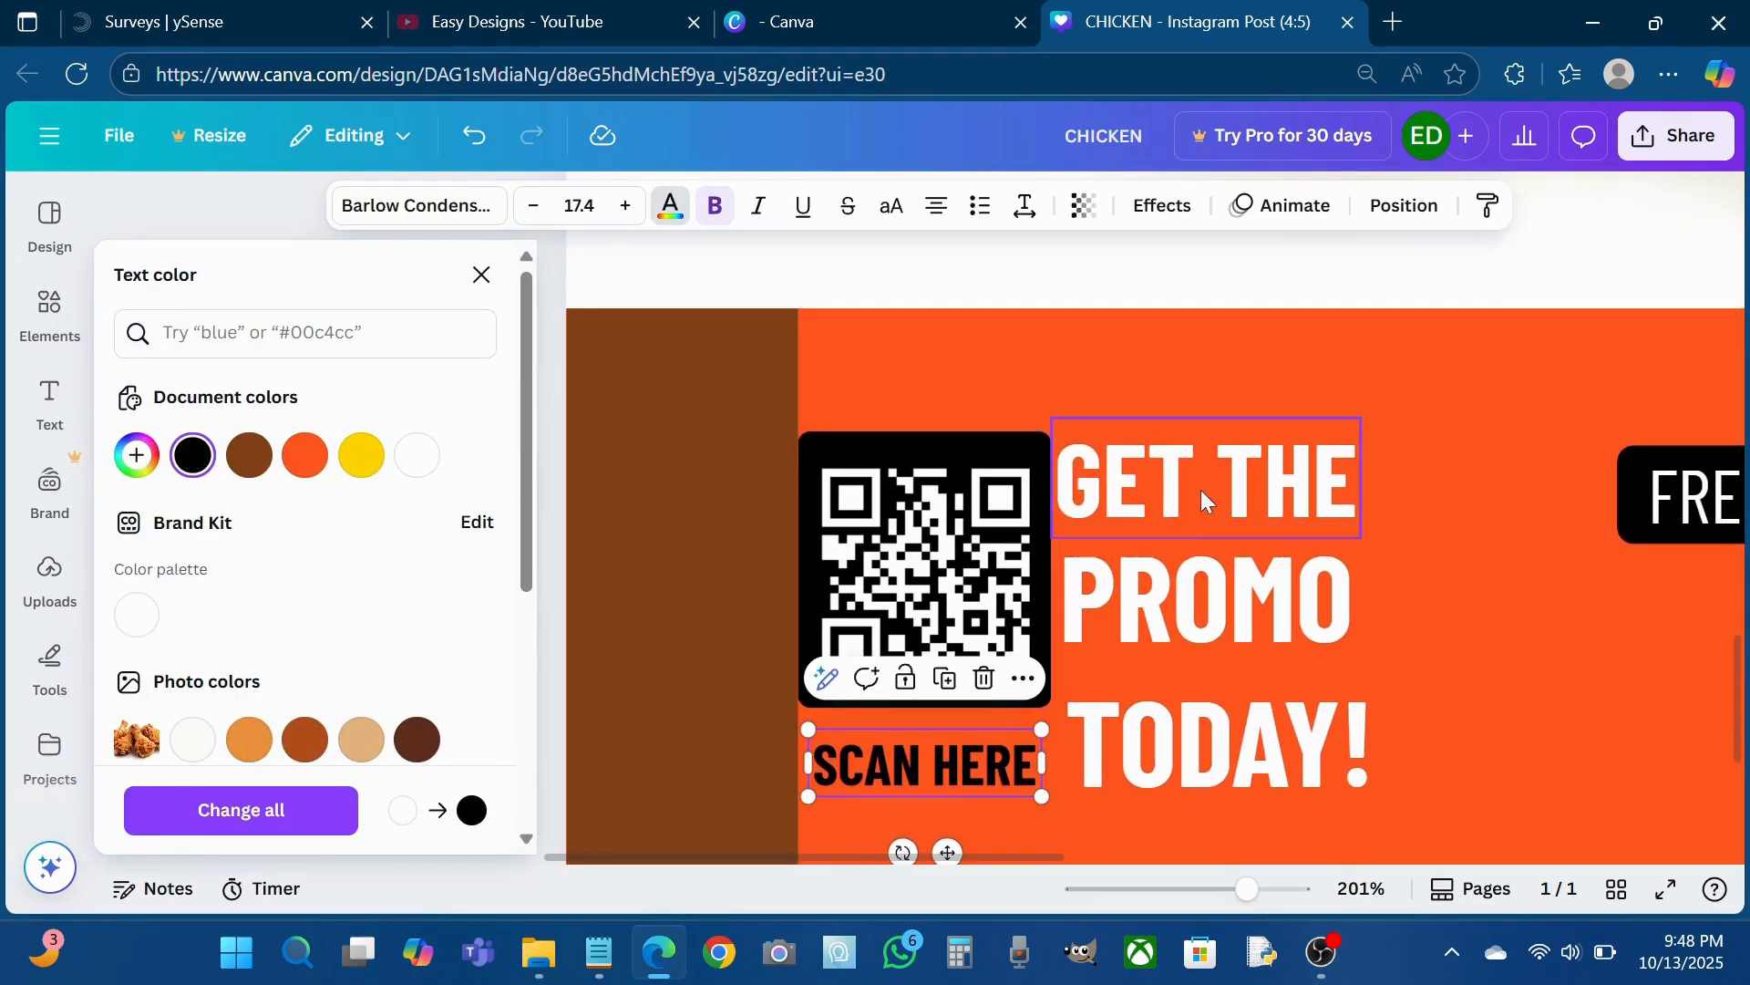
# - Change the colour of the "GET THE" and "PROMO" texts to black
pyautogui.click(193, 455)
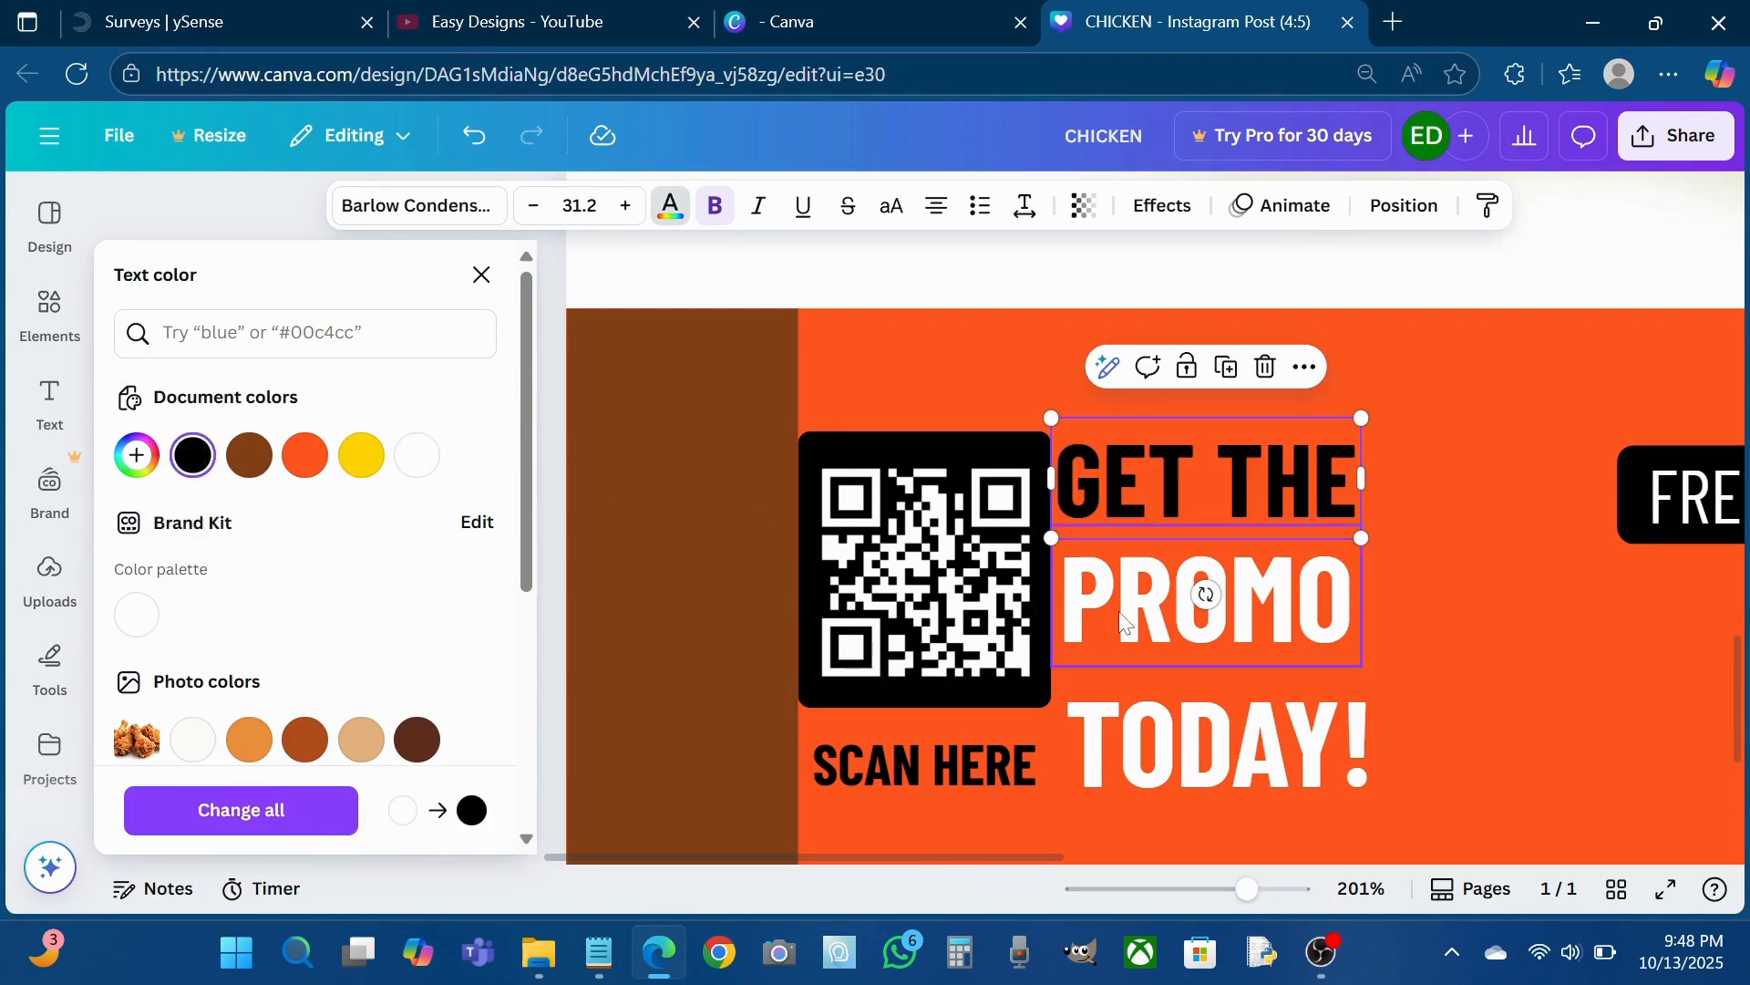
pyautogui.click(1159, 597)
pyautogui.click(193, 454)
pyautogui.scroll(-1, 1080, 644)
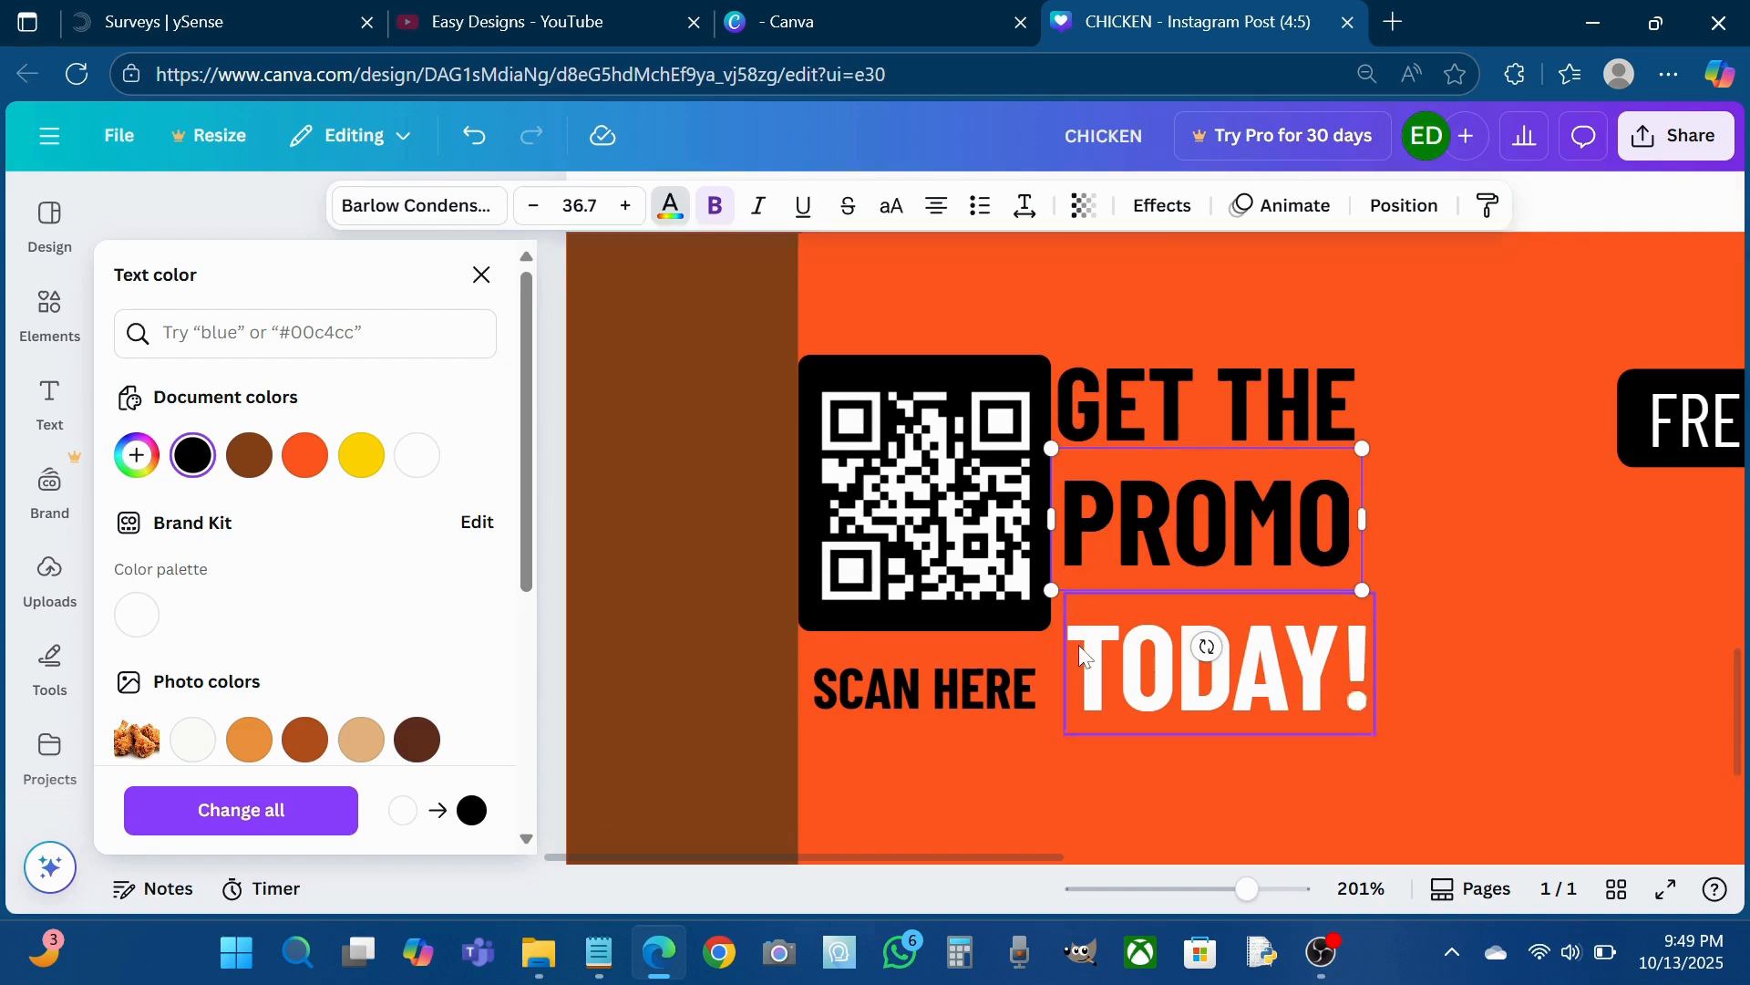
pyautogui.press('Escape')
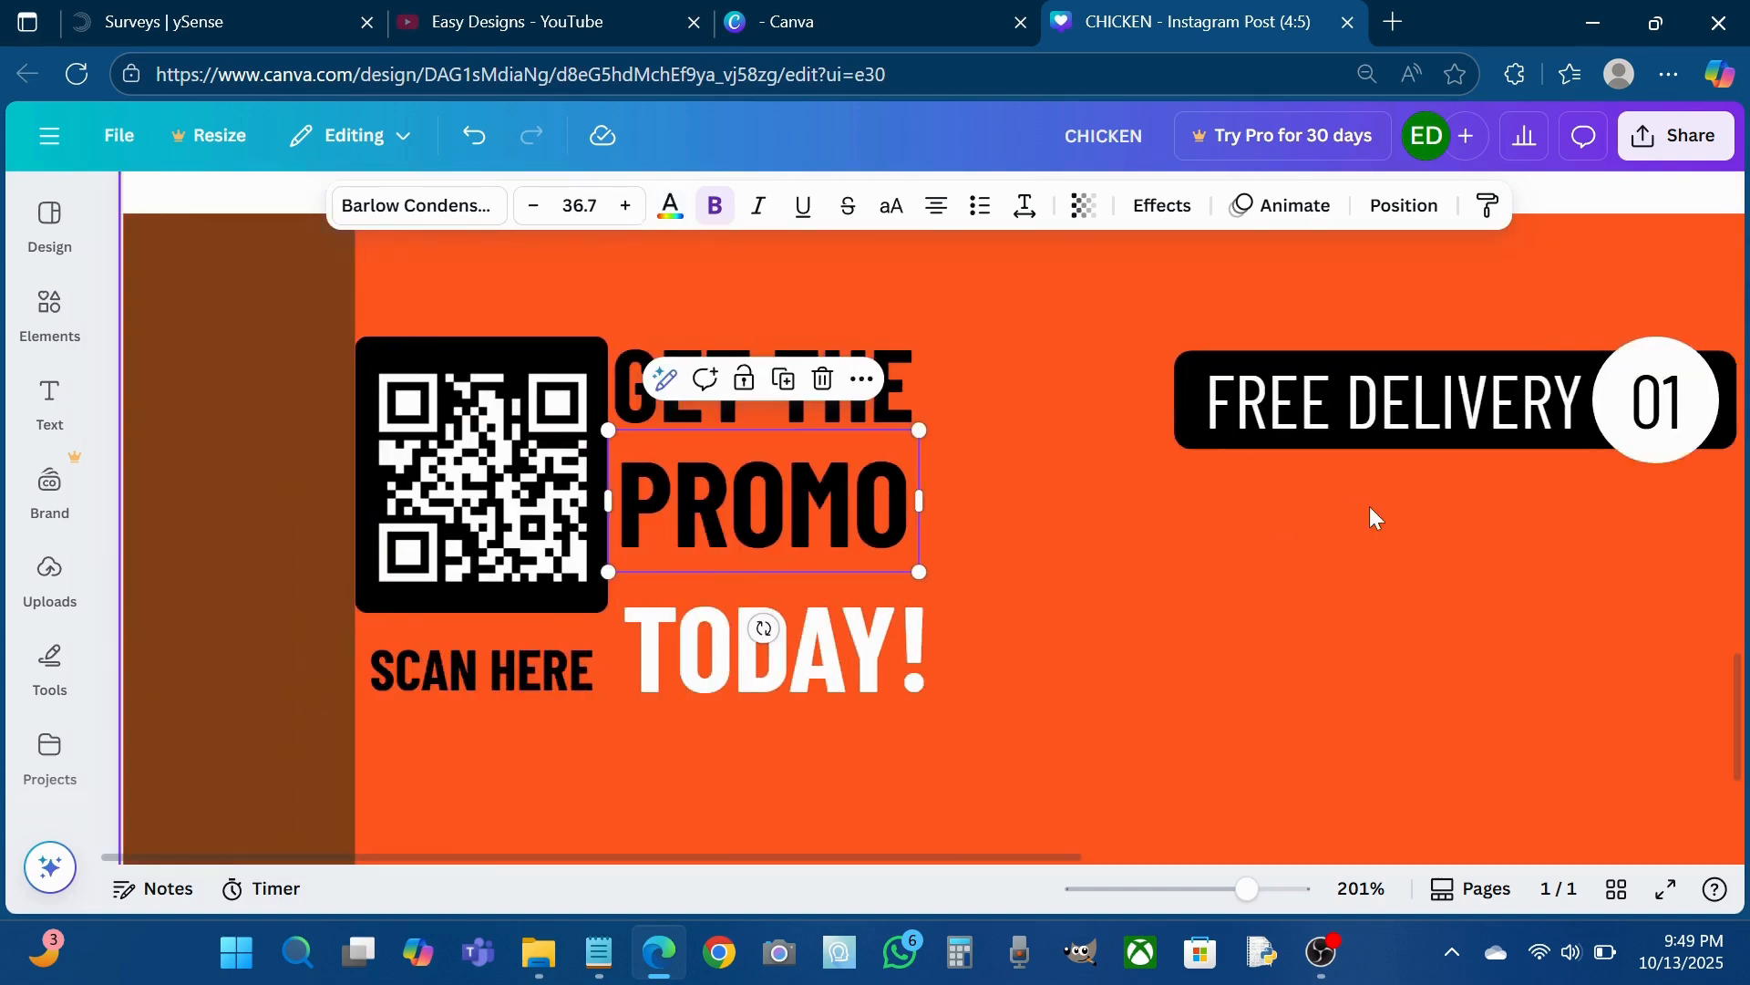
# - Duplicate the black bar of the "FREE DELIVERY 01" label, move the copy over "TODAY!" and shorten it to roughly the text's width
pyautogui.click(1189, 441)
pyautogui.click(1419, 308)
pyautogui.click(1157, 578)
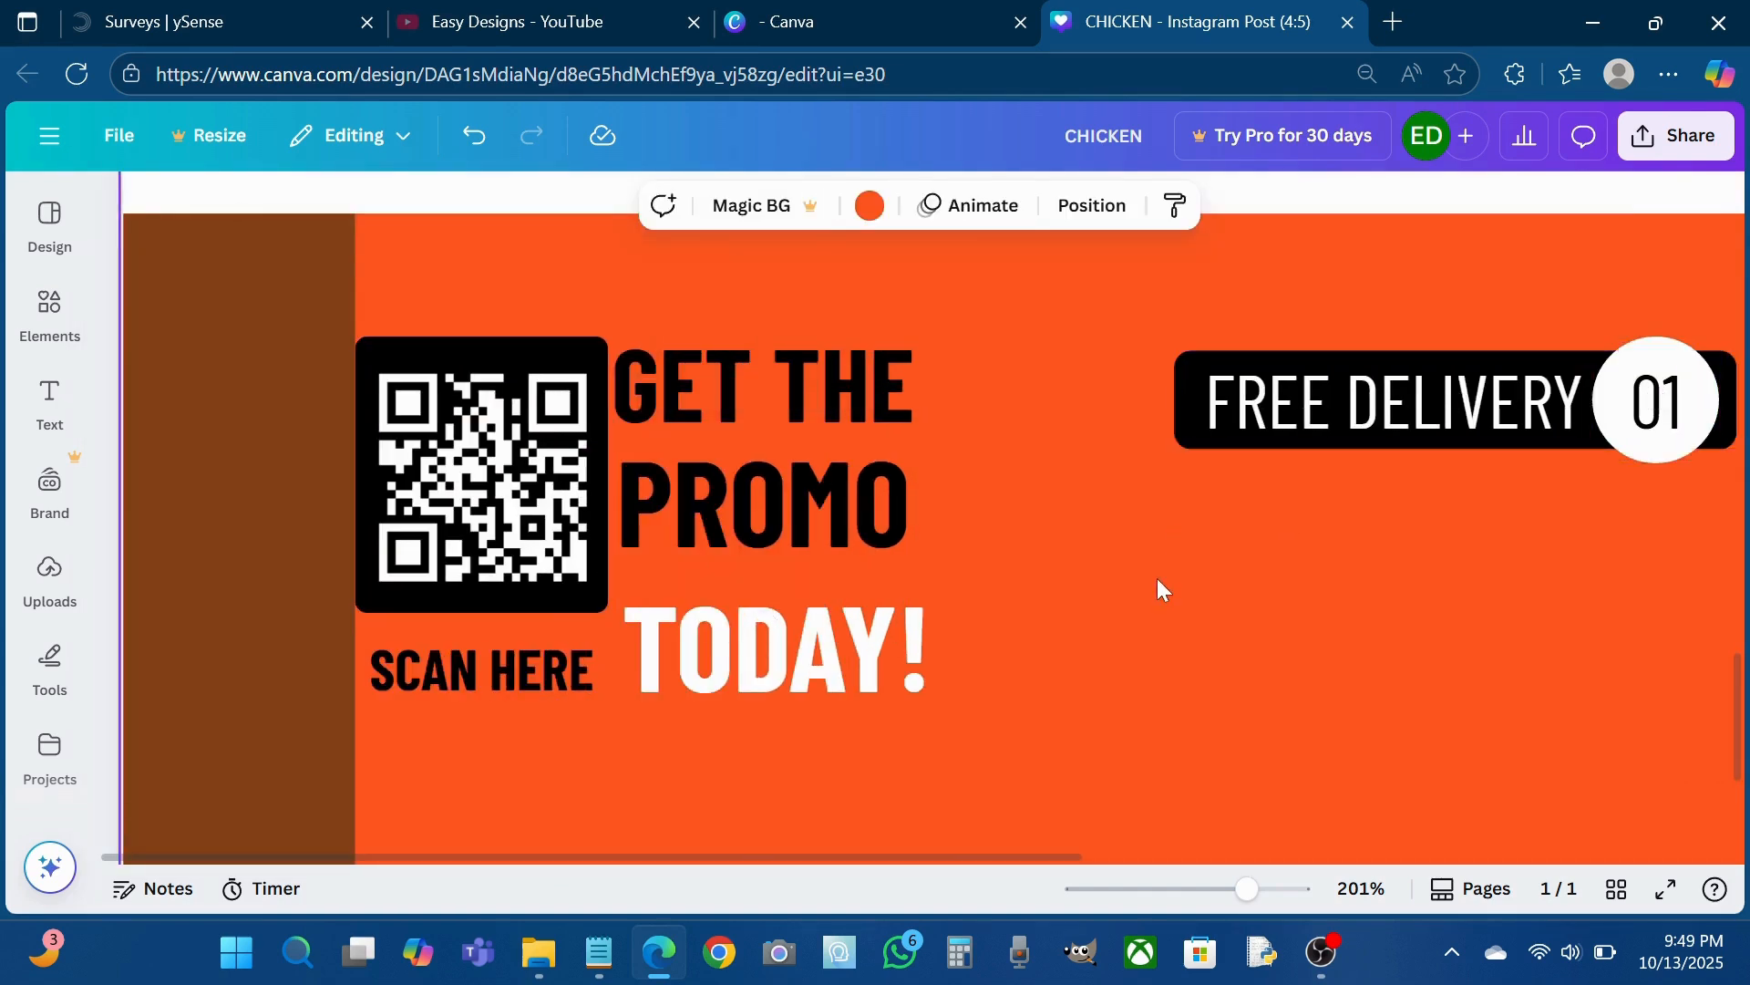
pyautogui.click(1295, 402)
pyautogui.click(1456, 298)
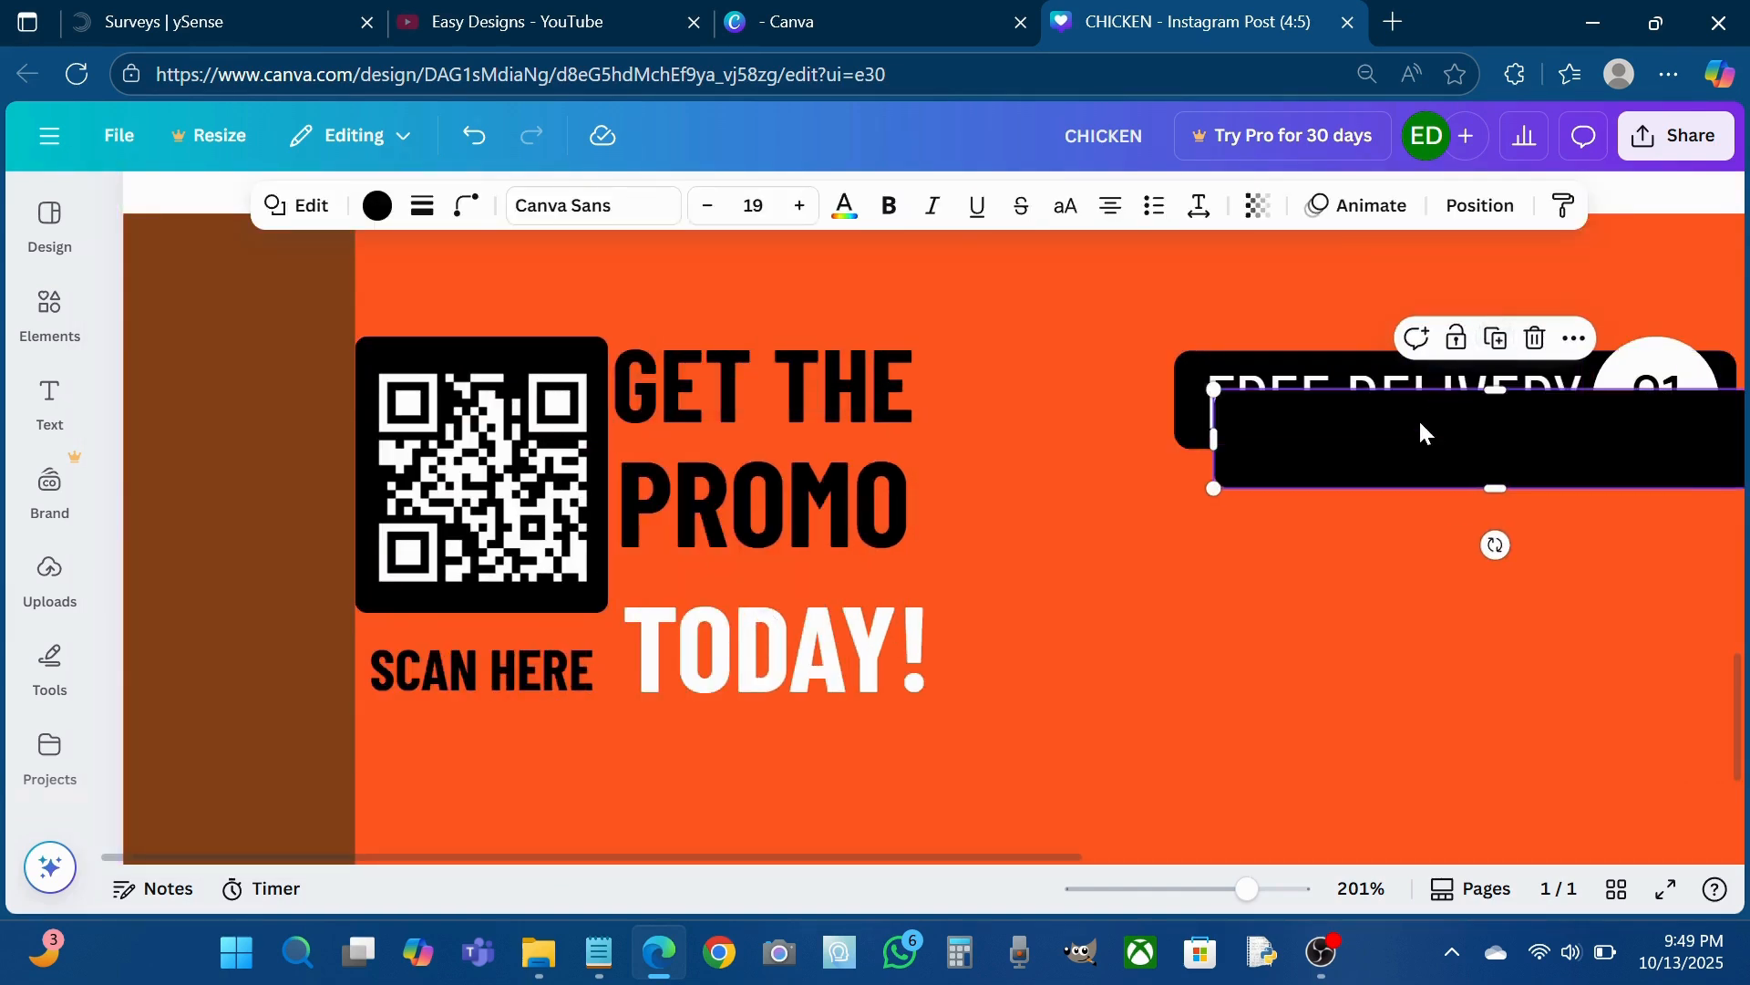
pyautogui.moveTo(1423, 429); pyautogui.dragTo(823, 631)
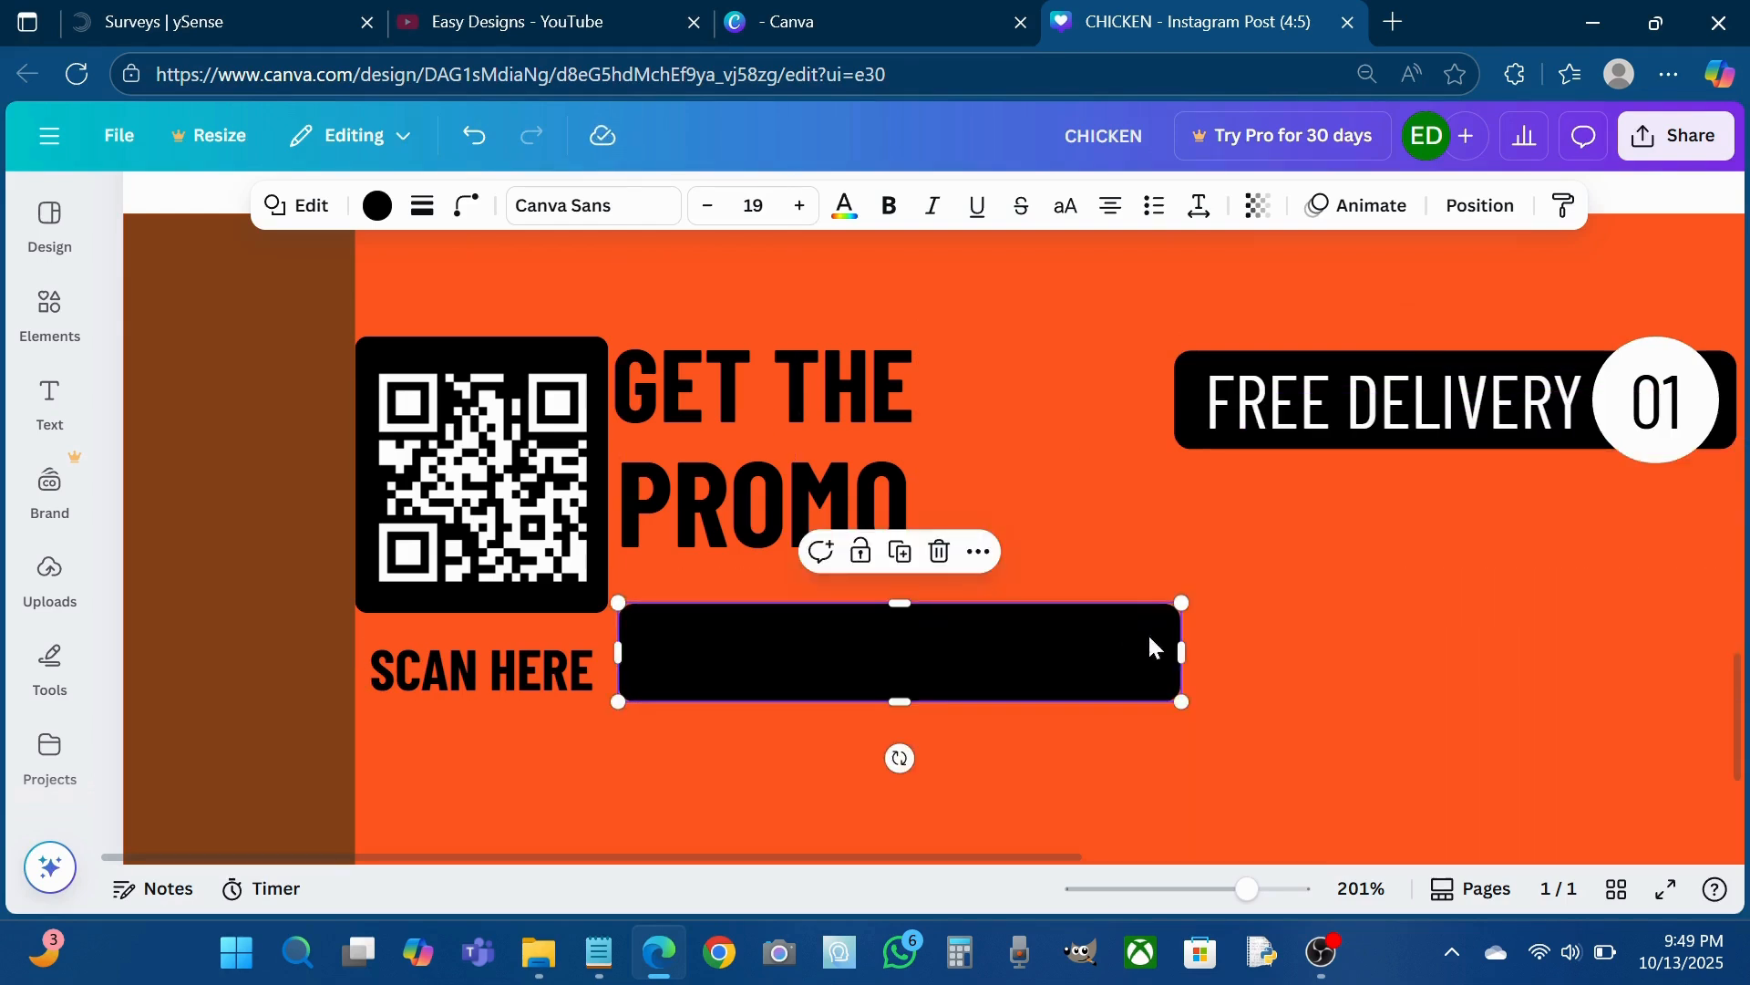
pyautogui.moveTo(1178, 653); pyautogui.dragTo(931, 677)
# - Remove the corner rounding from the bar over "TODAY!" and narrow it slightly
pyautogui.click(468, 206)
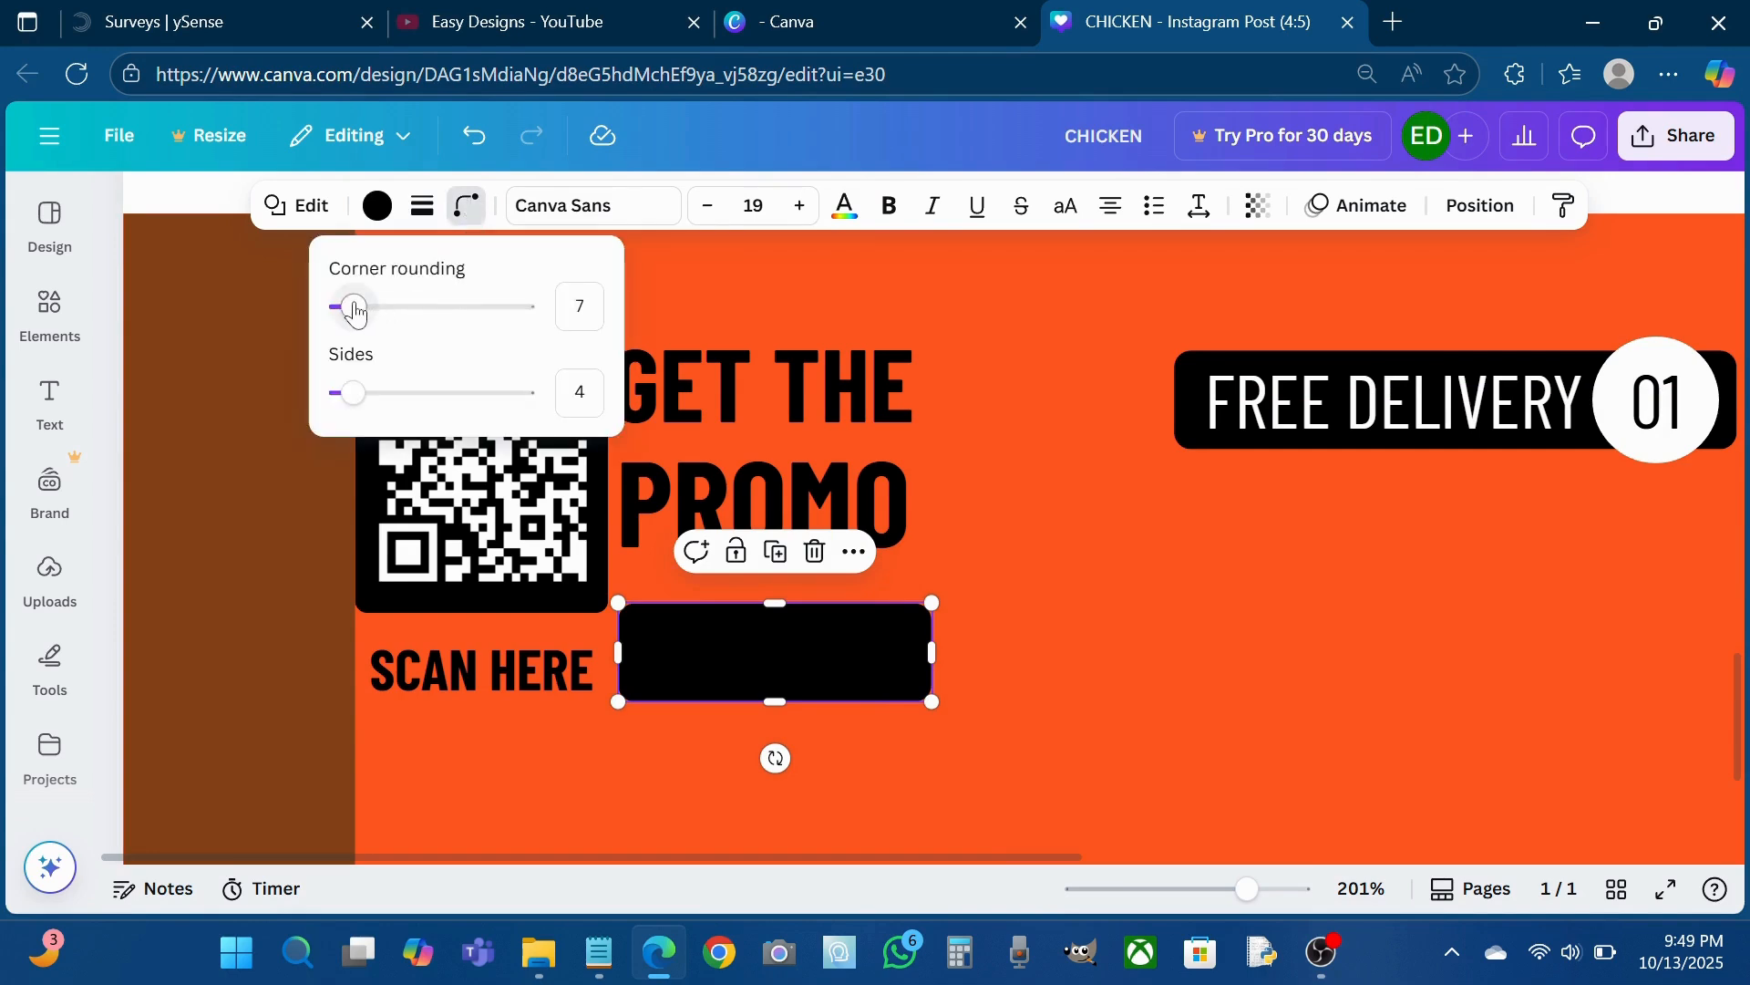
pyautogui.moveTo(355, 311); pyautogui.dragTo(239, 297)
pyautogui.moveTo(929, 648); pyautogui.dragTo(917, 650)
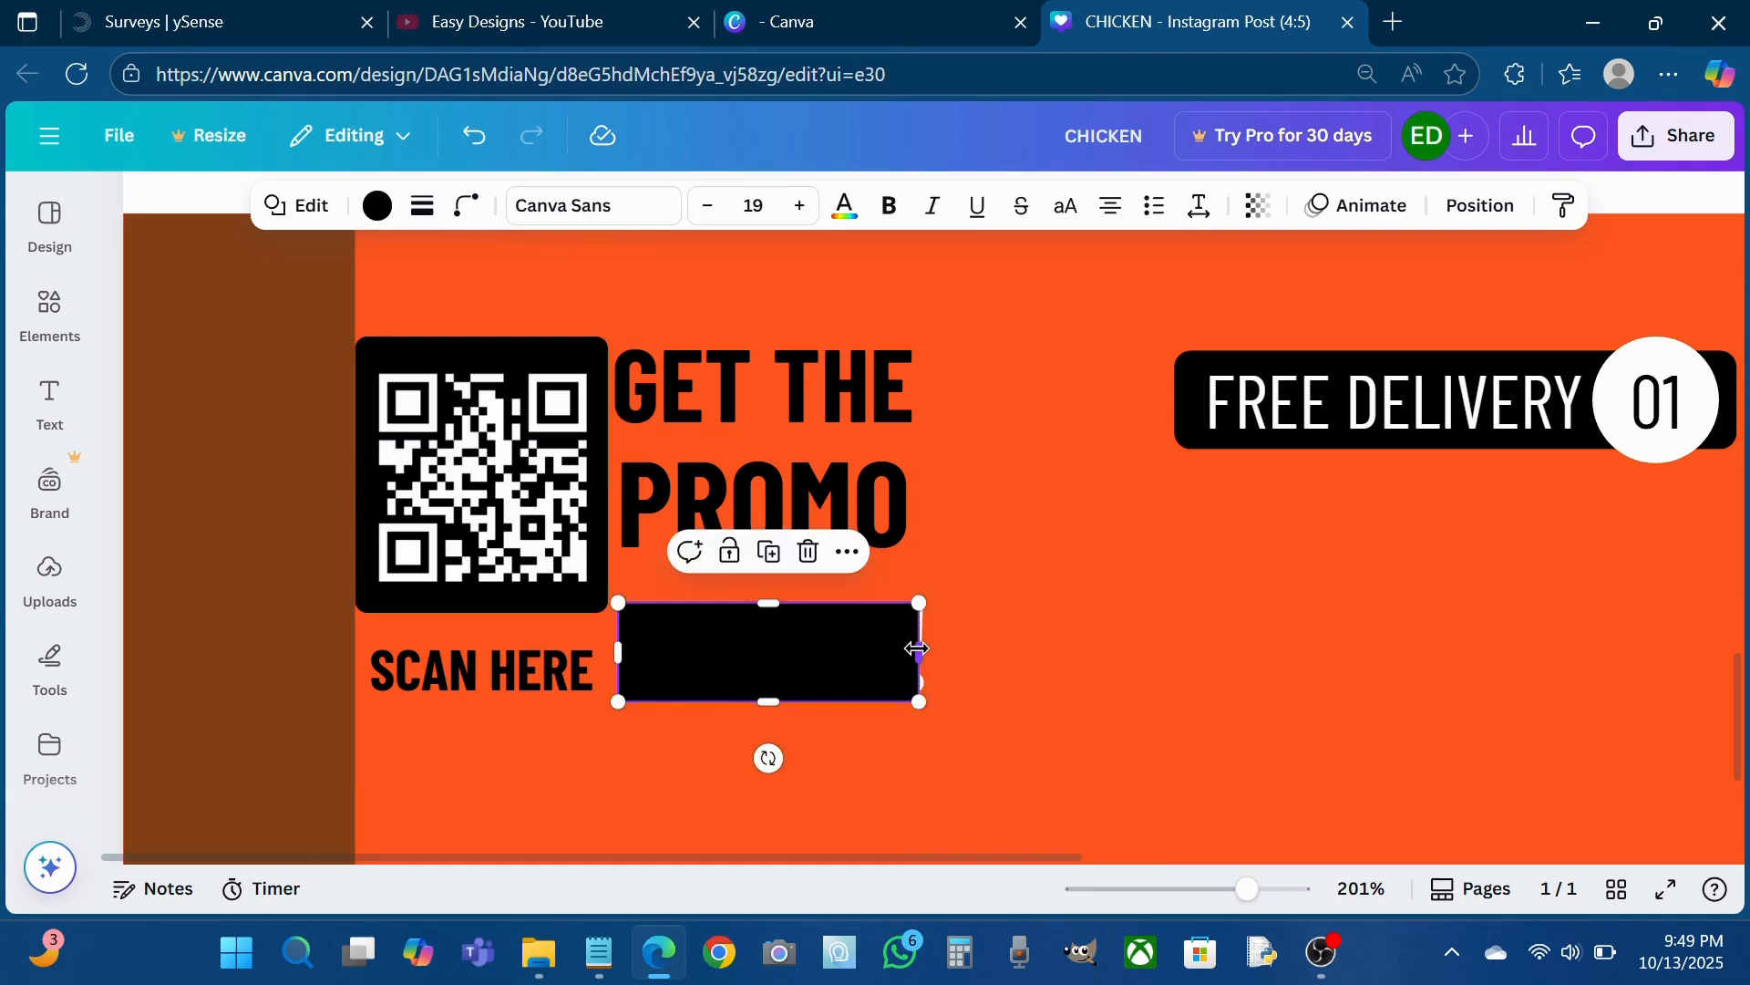
# - Send the black bar to the back so it sits behind the "TODAY!" text
pyautogui.click(1479, 206)
pyautogui.click(401, 461)
pyautogui.click(1326, 762)
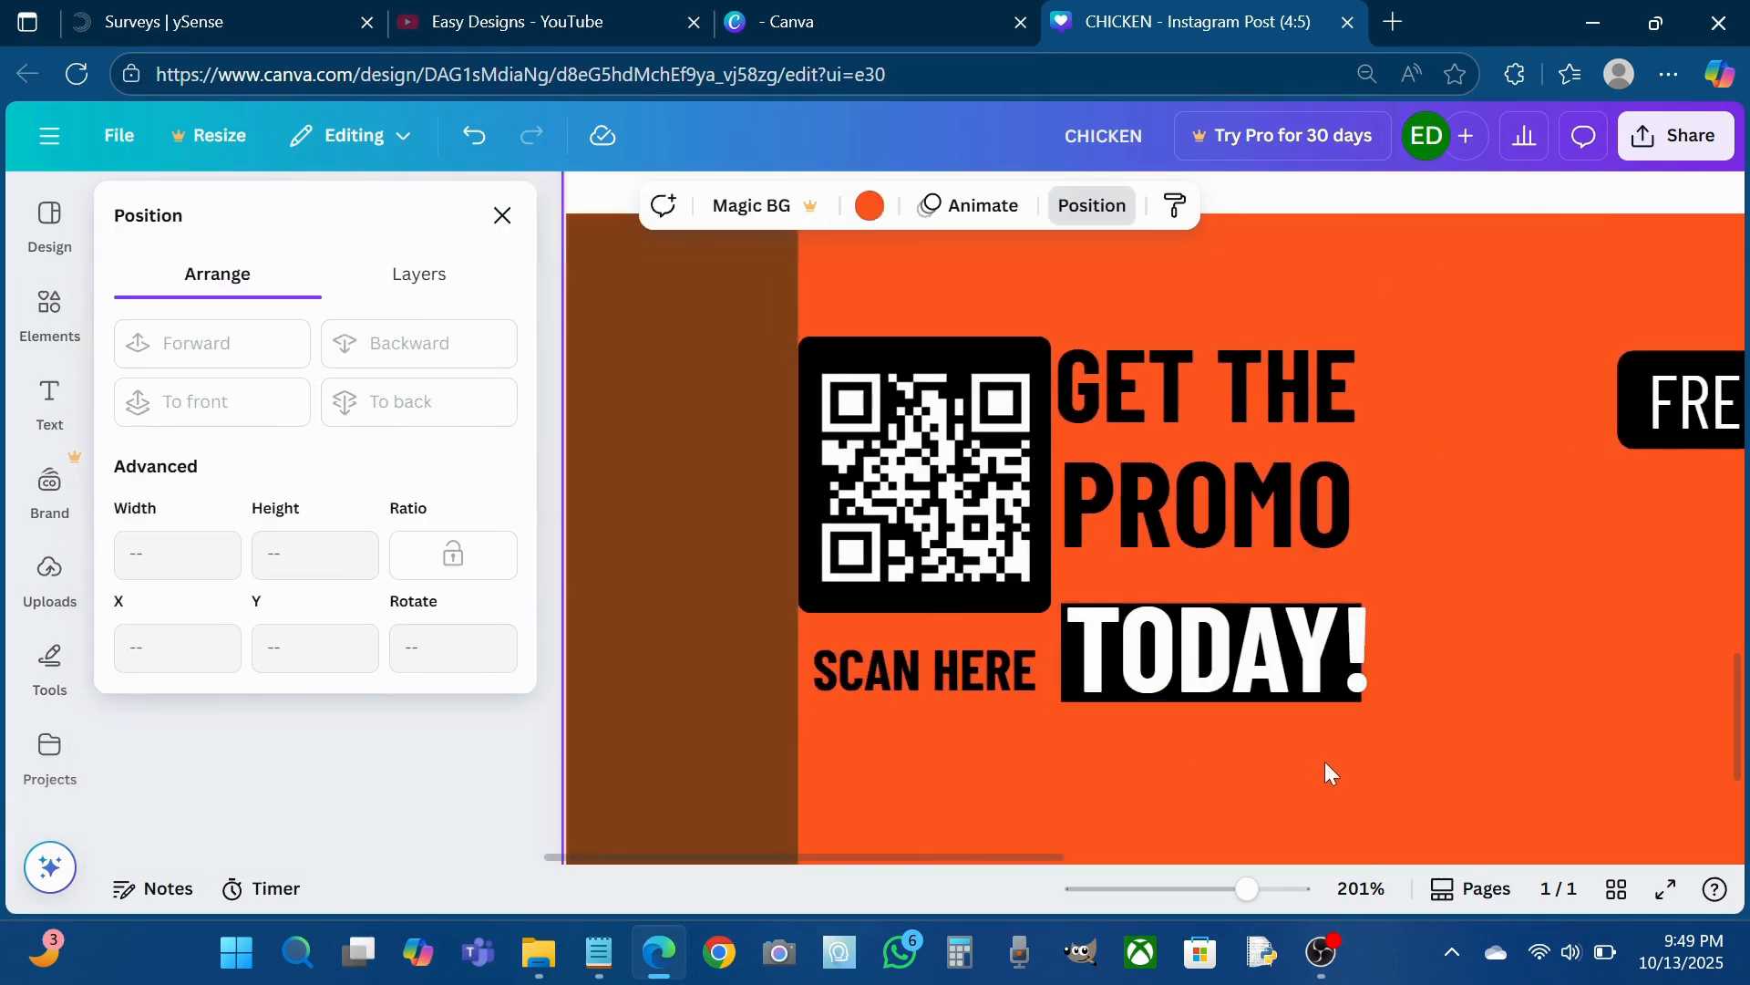
# - Shift the "TODAY!" text partly off its bar and change the bar's colour to orange
pyautogui.scroll(5, 1326, 762)
pyautogui.moveTo(954, 662); pyautogui.dragTo(1043, 589)
pyautogui.click(923, 606)
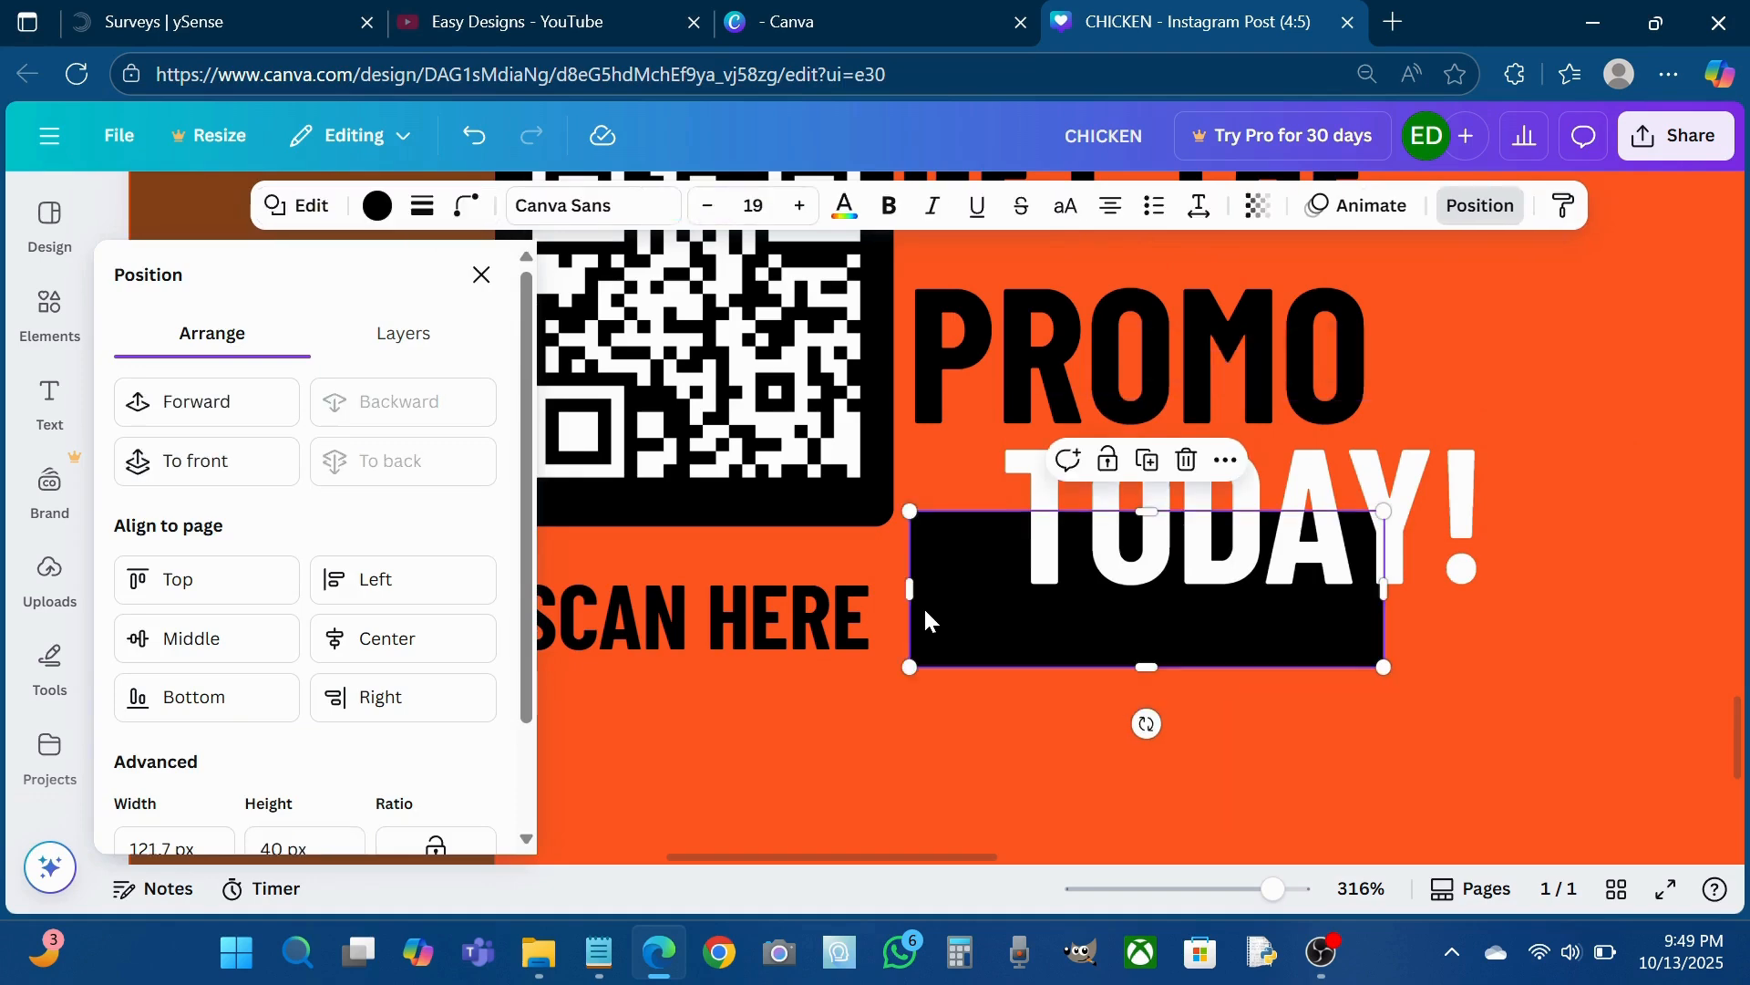
pyautogui.click(378, 206)
pyautogui.click(361, 455)
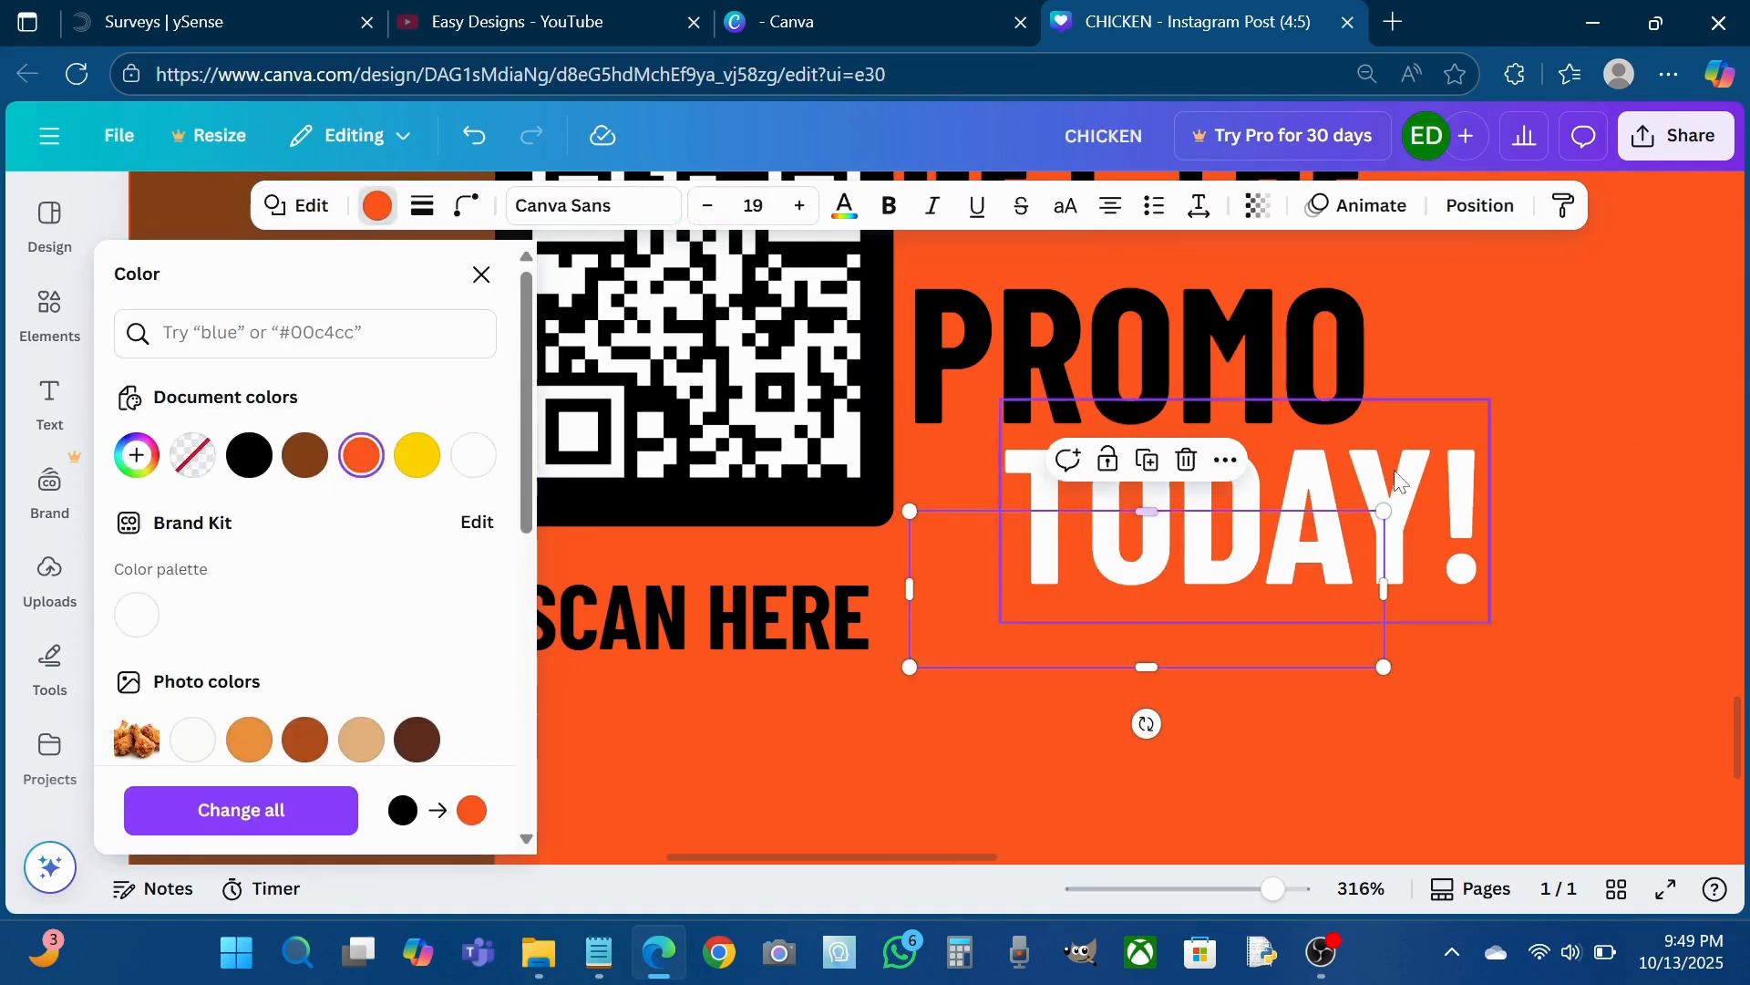
# - Shrink the "TODAY!" text to size 34.7, try it over the bar and undo that move
pyautogui.click(1400, 481)
pyautogui.moveTo(1041, 401); pyautogui.dragTo(1013, 410)
pyautogui.moveTo(948, 482); pyautogui.dragTo(859, 555)
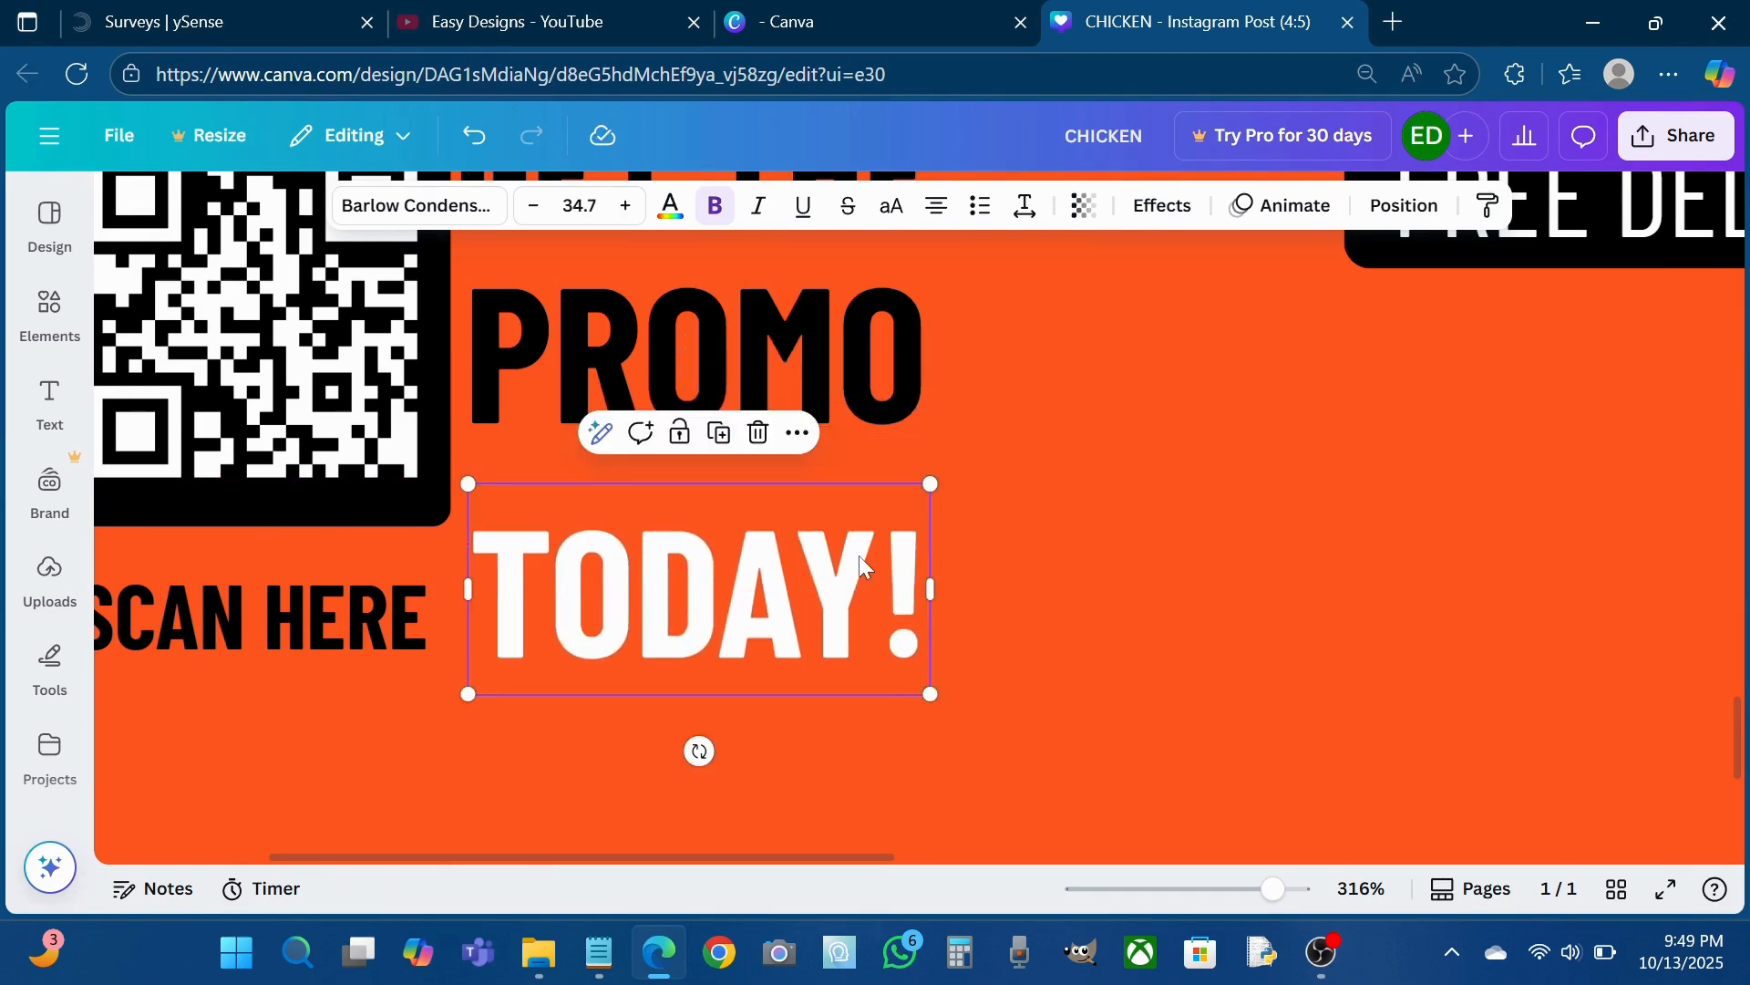
pyautogui.hotkey('ctrl', 'z')
# - Change the bar's colour to brown (#844017) and centre the "TODAY!" text on it
pyautogui.click(866, 638)
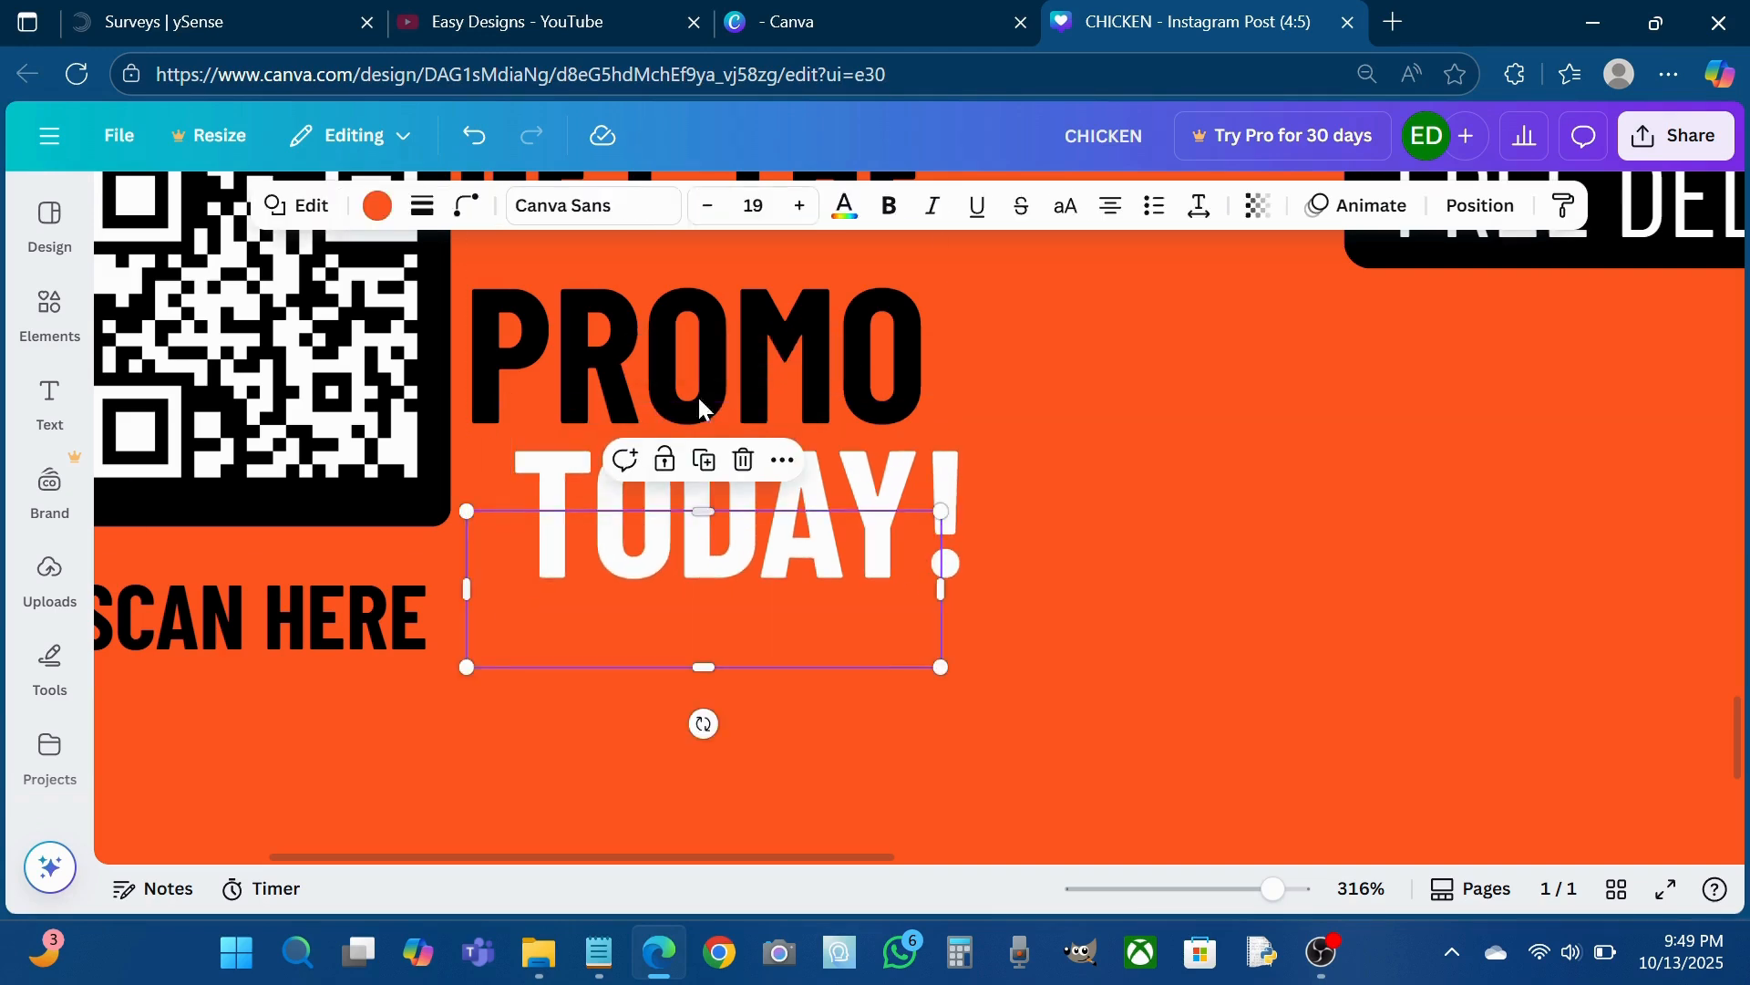
pyautogui.click(377, 206)
pyautogui.click(304, 454)
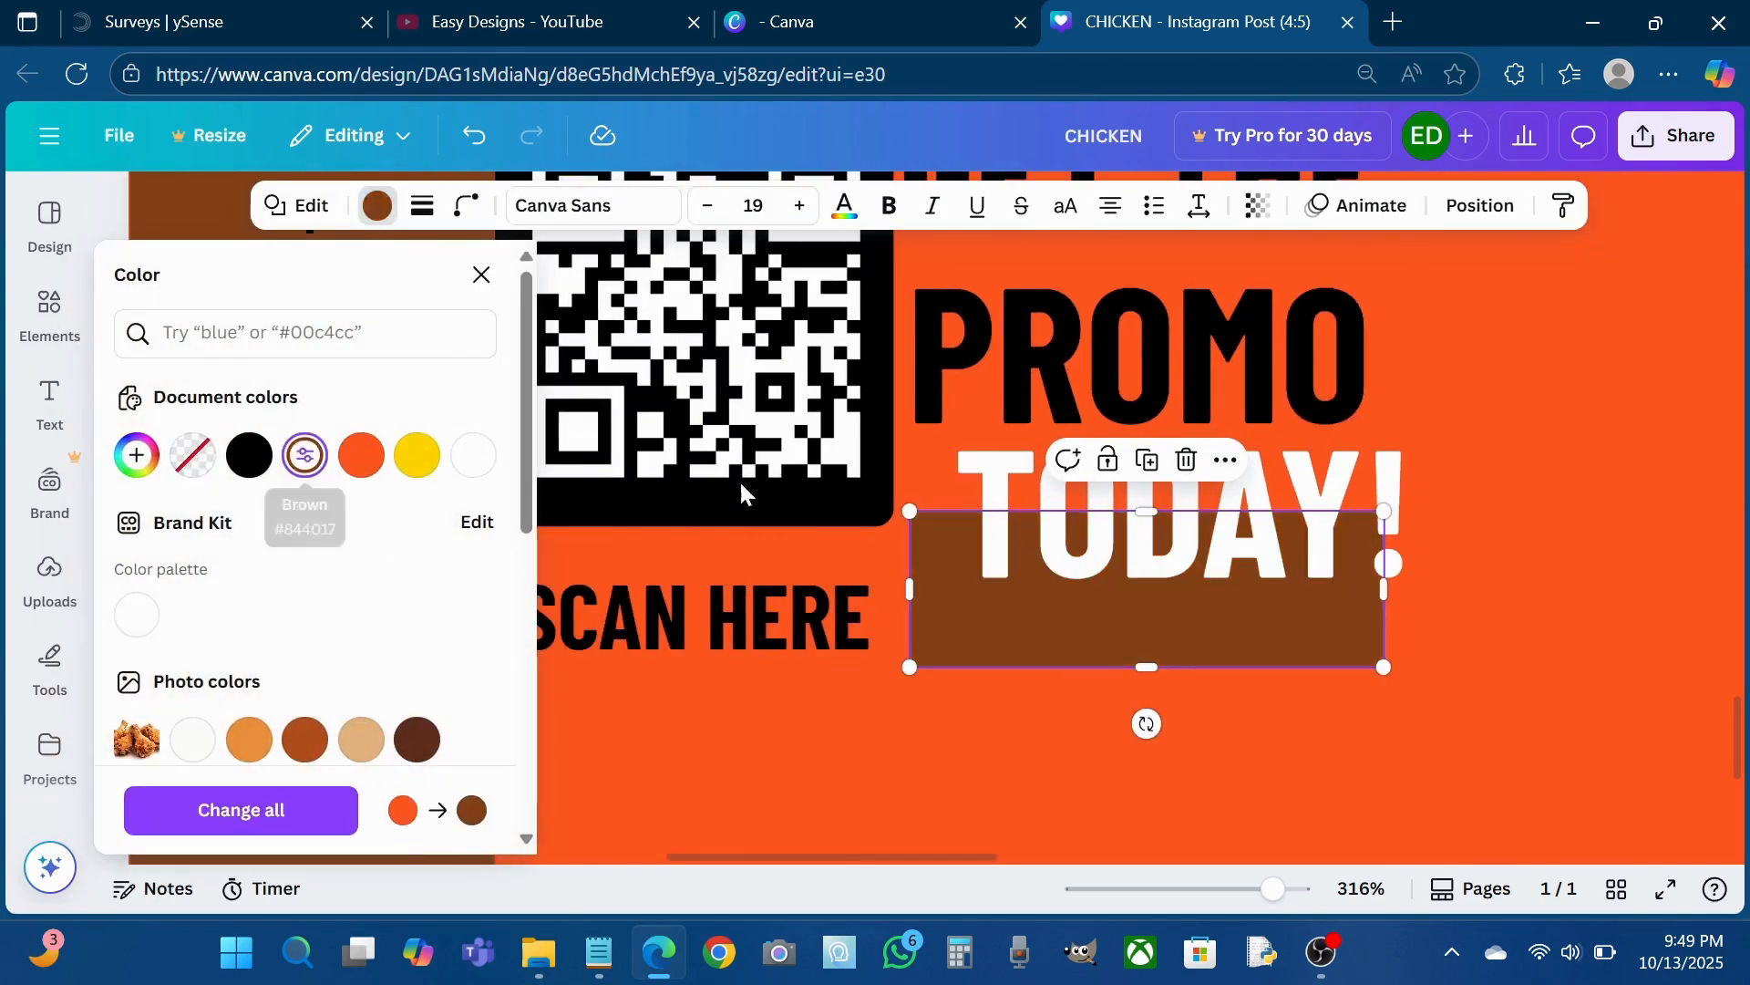
pyautogui.click(1348, 469)
pyautogui.moveTo(895, 493); pyautogui.dragTo(855, 560)
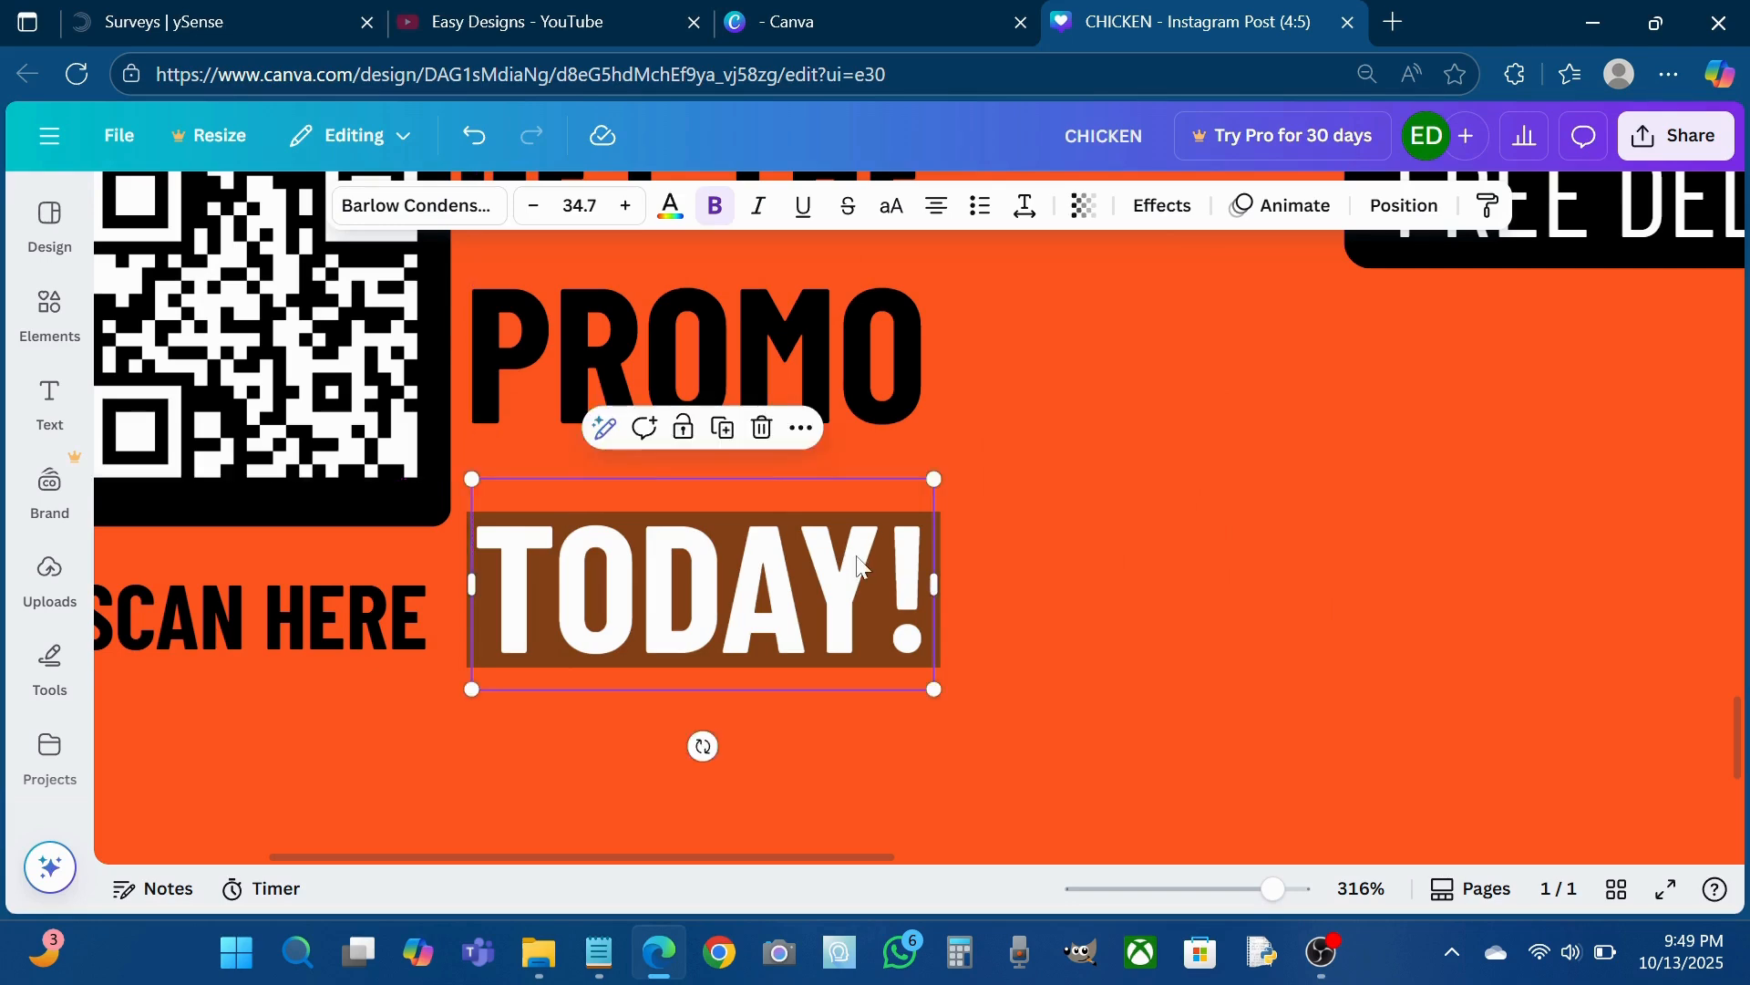
pyautogui.click(1123, 617)
# - Nudge the "PROMO" text down slightly to even the spacing between "GET THE" and "TODAY!"
pyautogui.scroll(-5, 1123, 616)
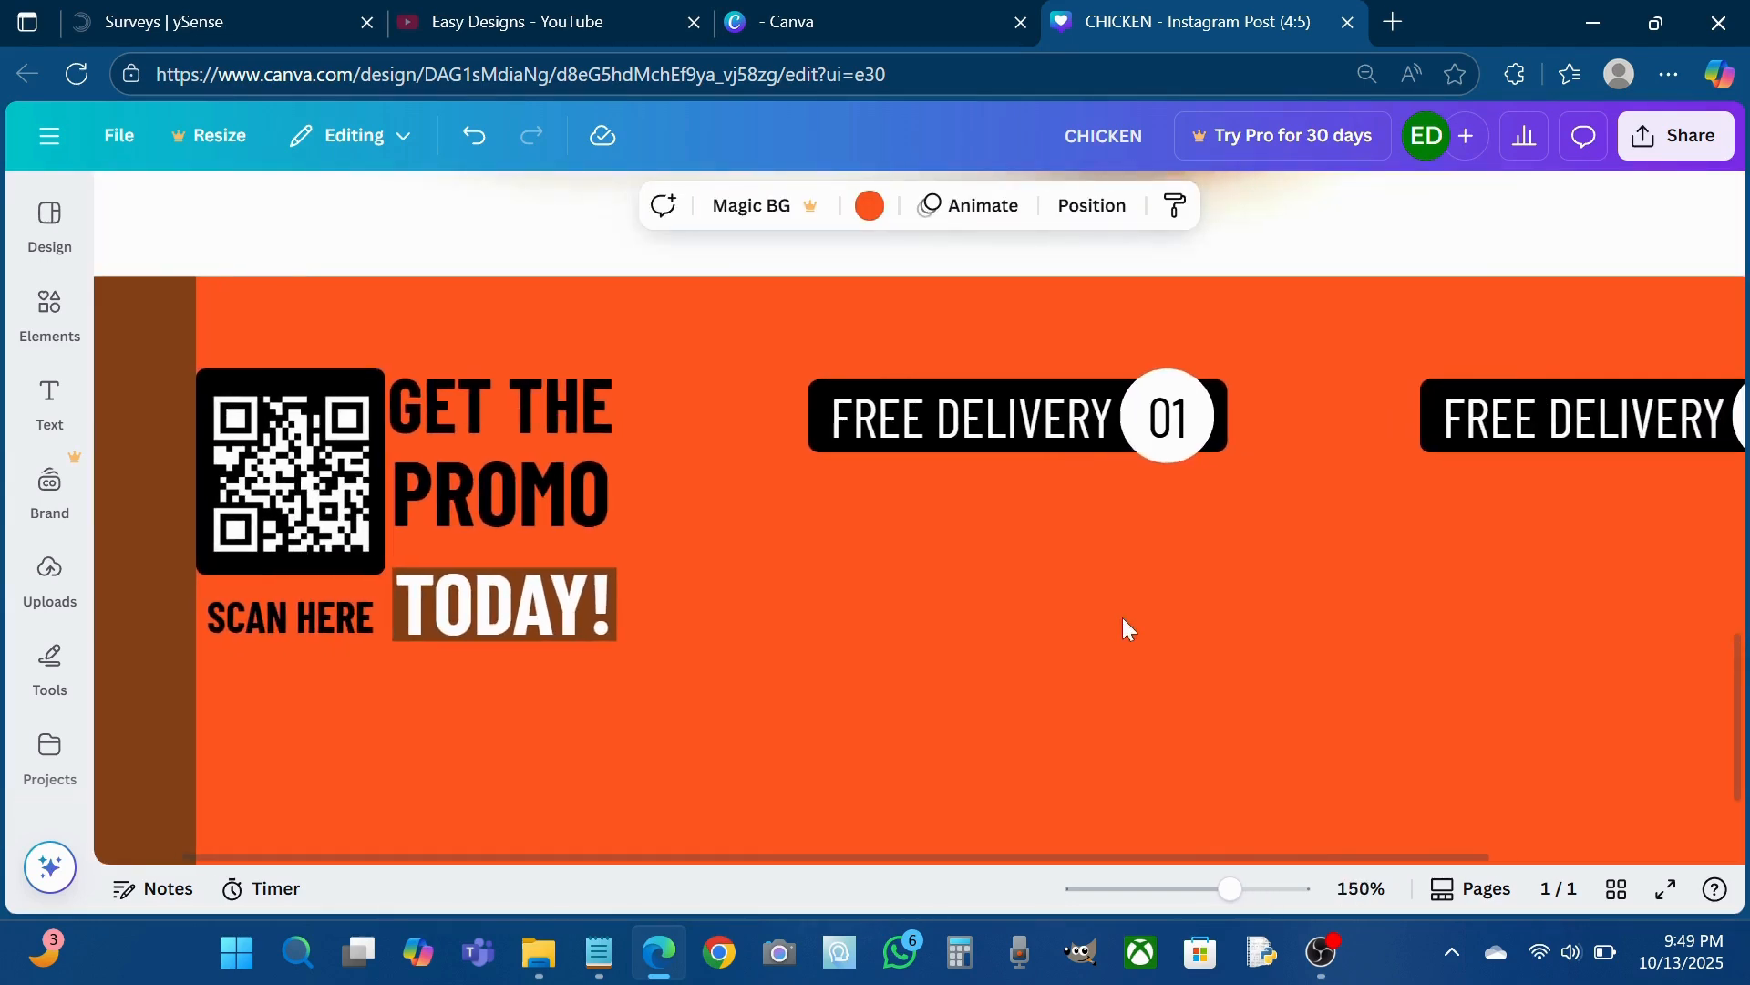
pyautogui.scroll(2, 1022, 573)
pyautogui.click(445, 490)
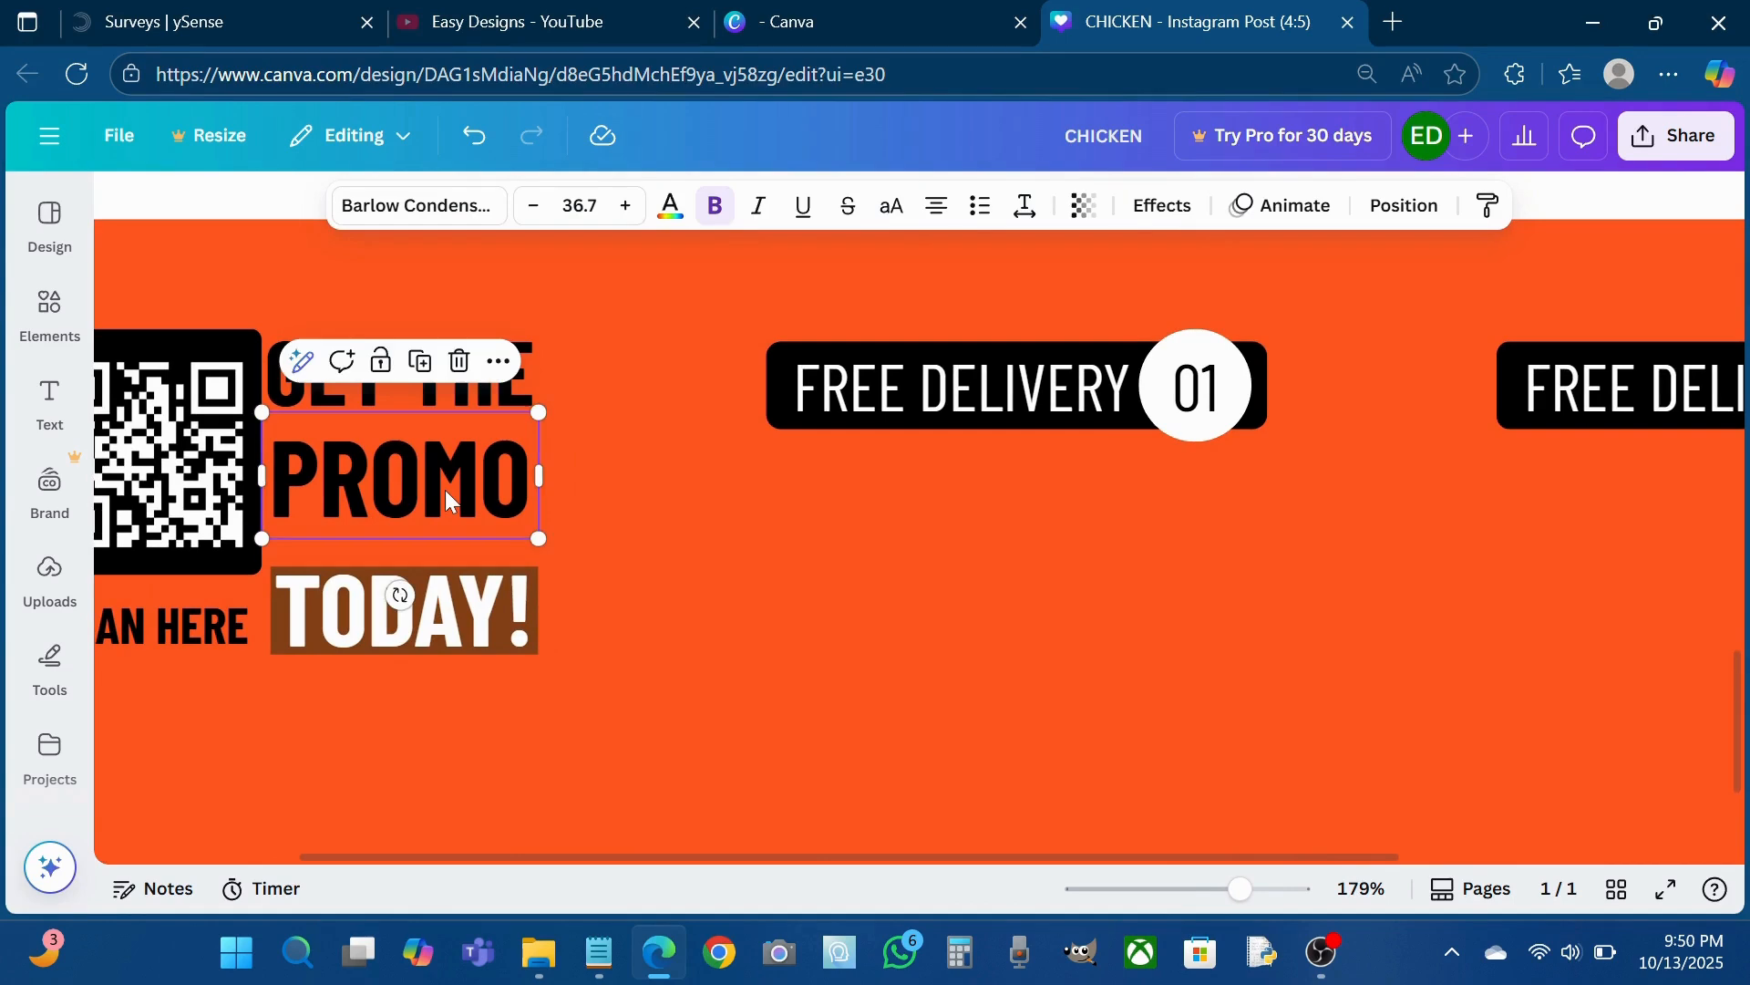
pyautogui.press('Down')
pyautogui.press('Down')
pyautogui.press('Down')
pyautogui.press('Down')
pyautogui.press('Down')
pyautogui.press('Up')
pyautogui.press('Up')
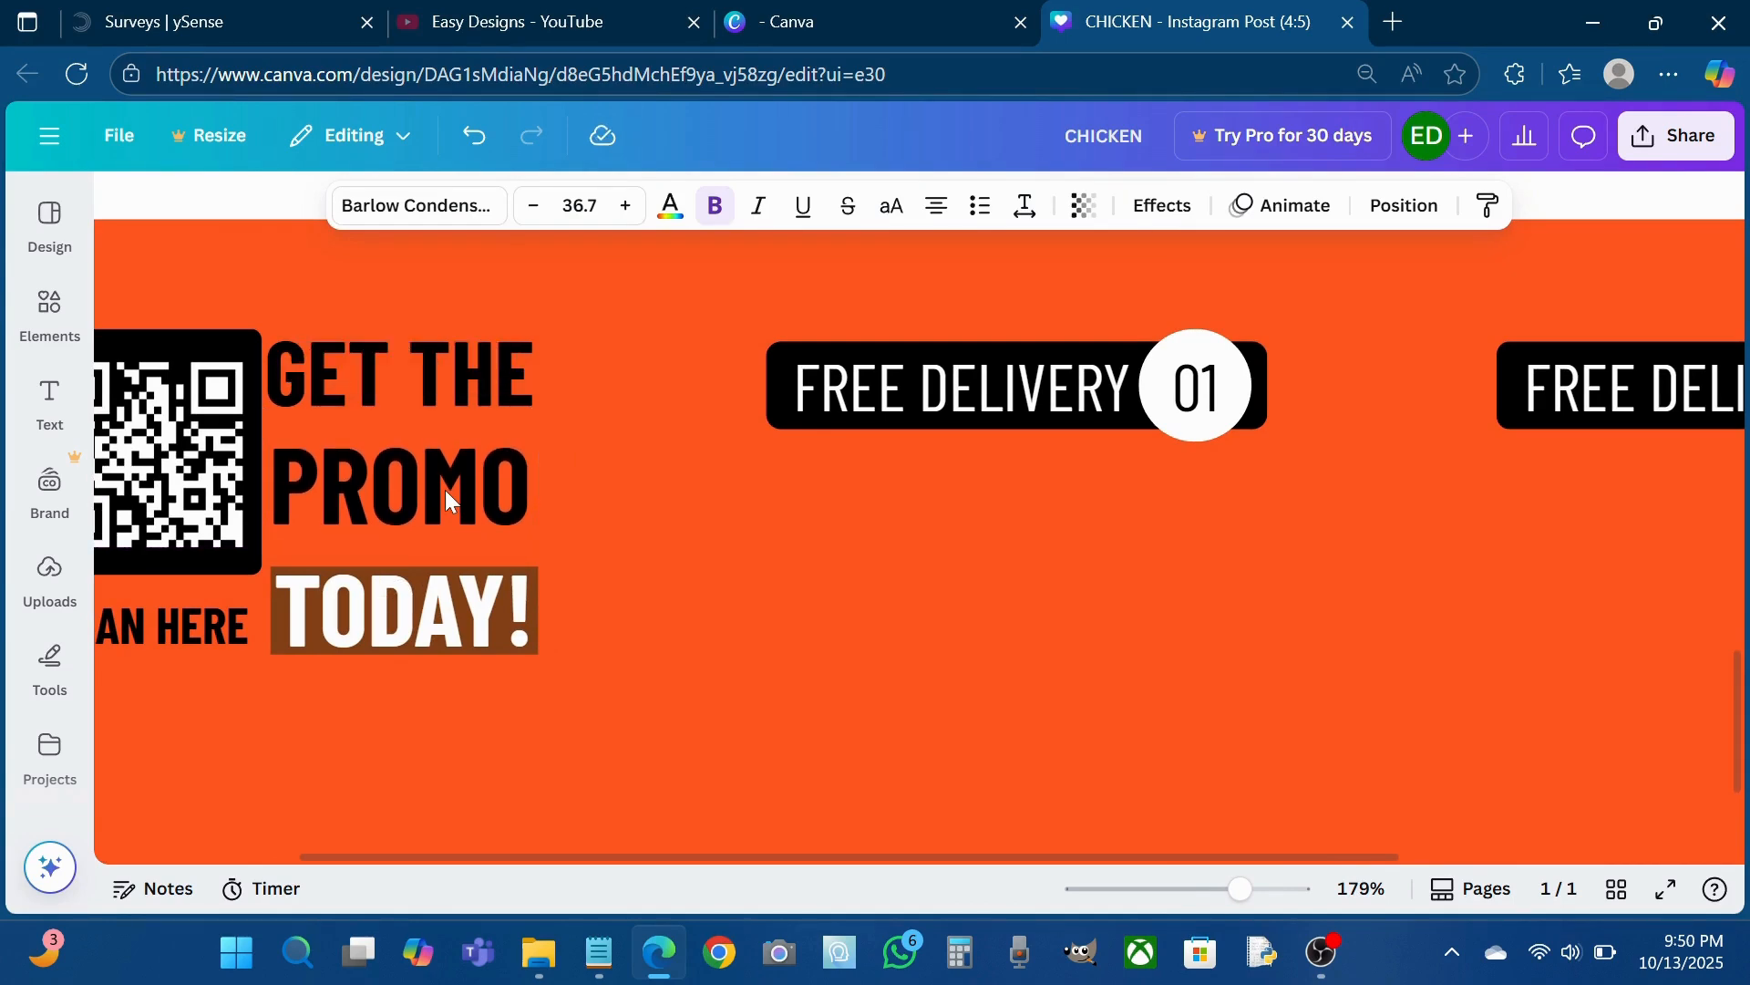
pyautogui.click(798, 580)
# - Switch to Notepad, copy the "Lorem ipsum" placeholder paragraph and return to the Canva design
pyautogui.scroll(-4, 799, 580)
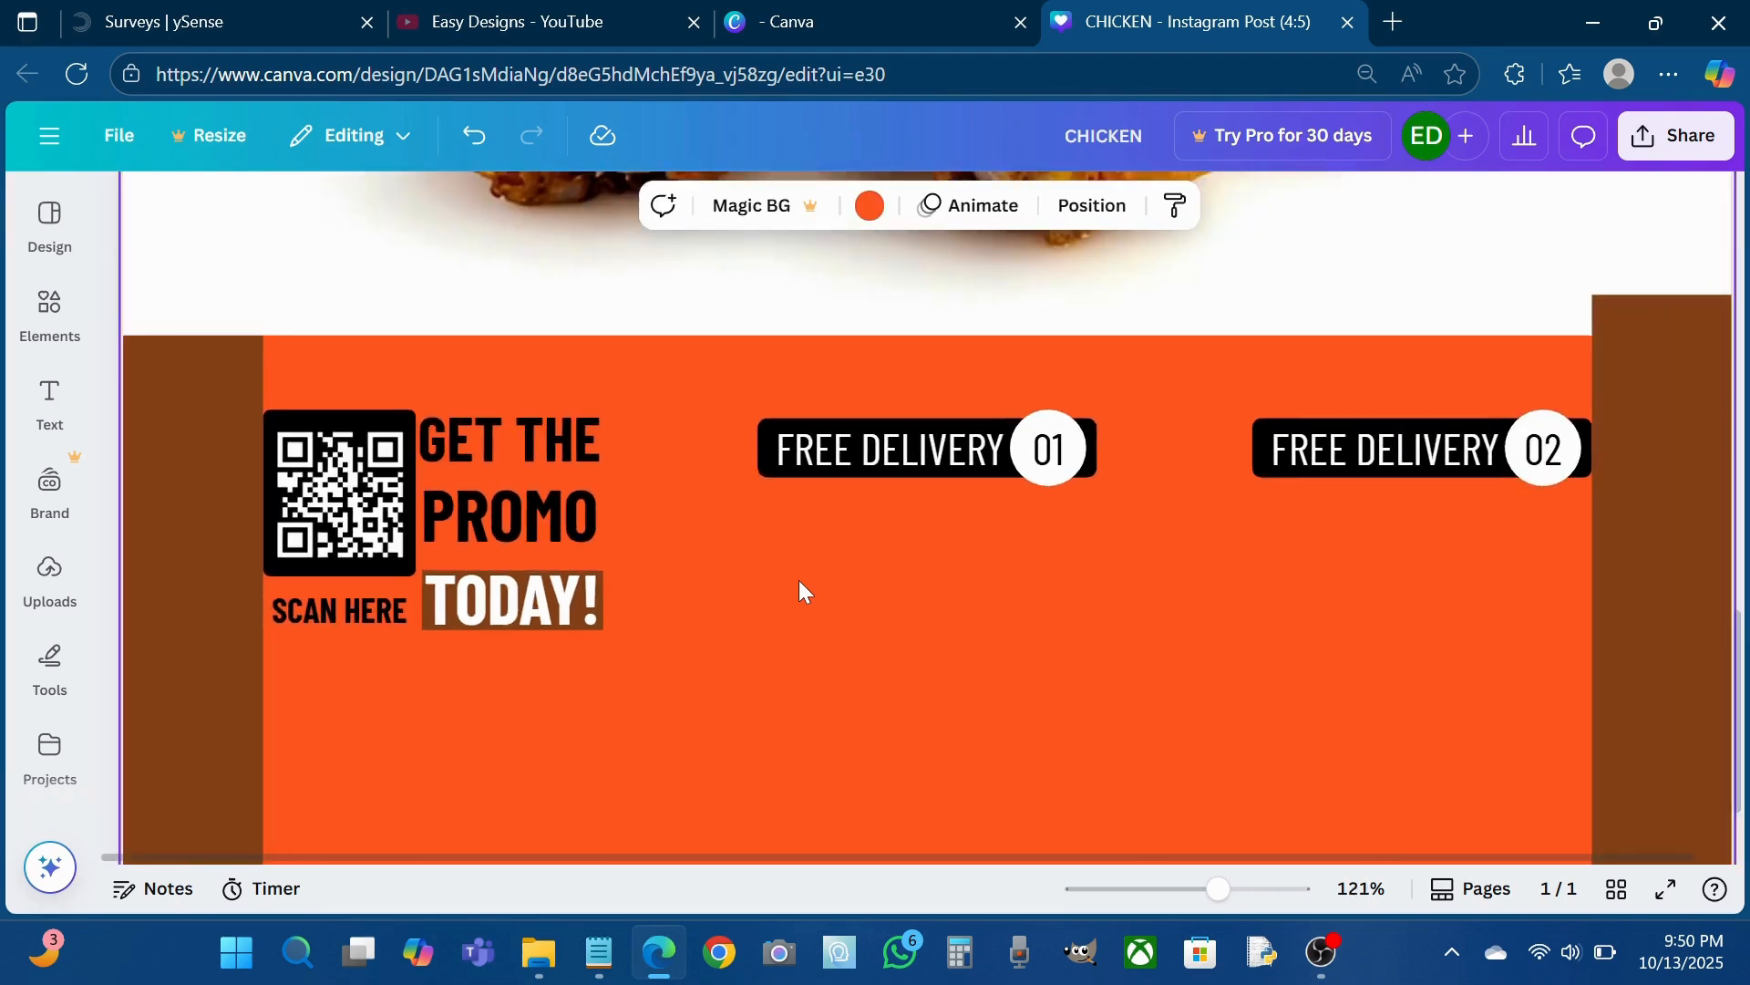
pyautogui.click(599, 952)
pyautogui.rightClick(303, 339)
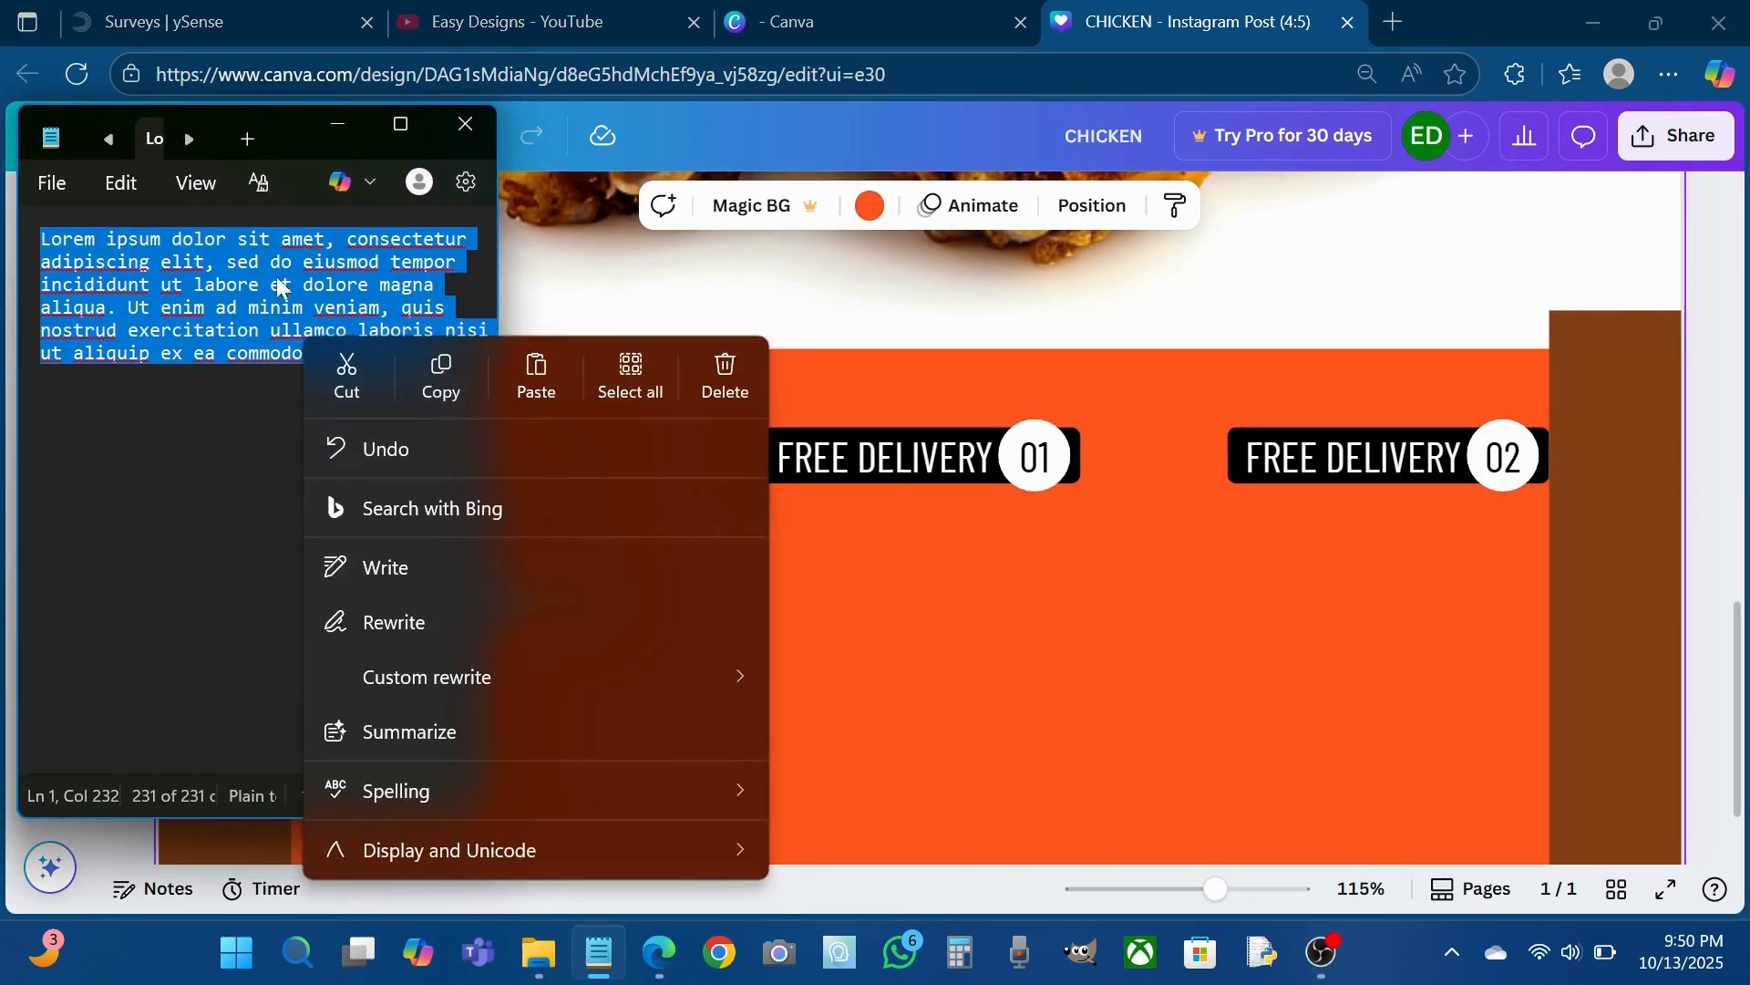
pyautogui.click(872, 561)
# - Duplicate the "FREE DELIVERY" text of label 01 and shrink the copy to size 7.5 in the empty area below the label
pyautogui.click(878, 457)
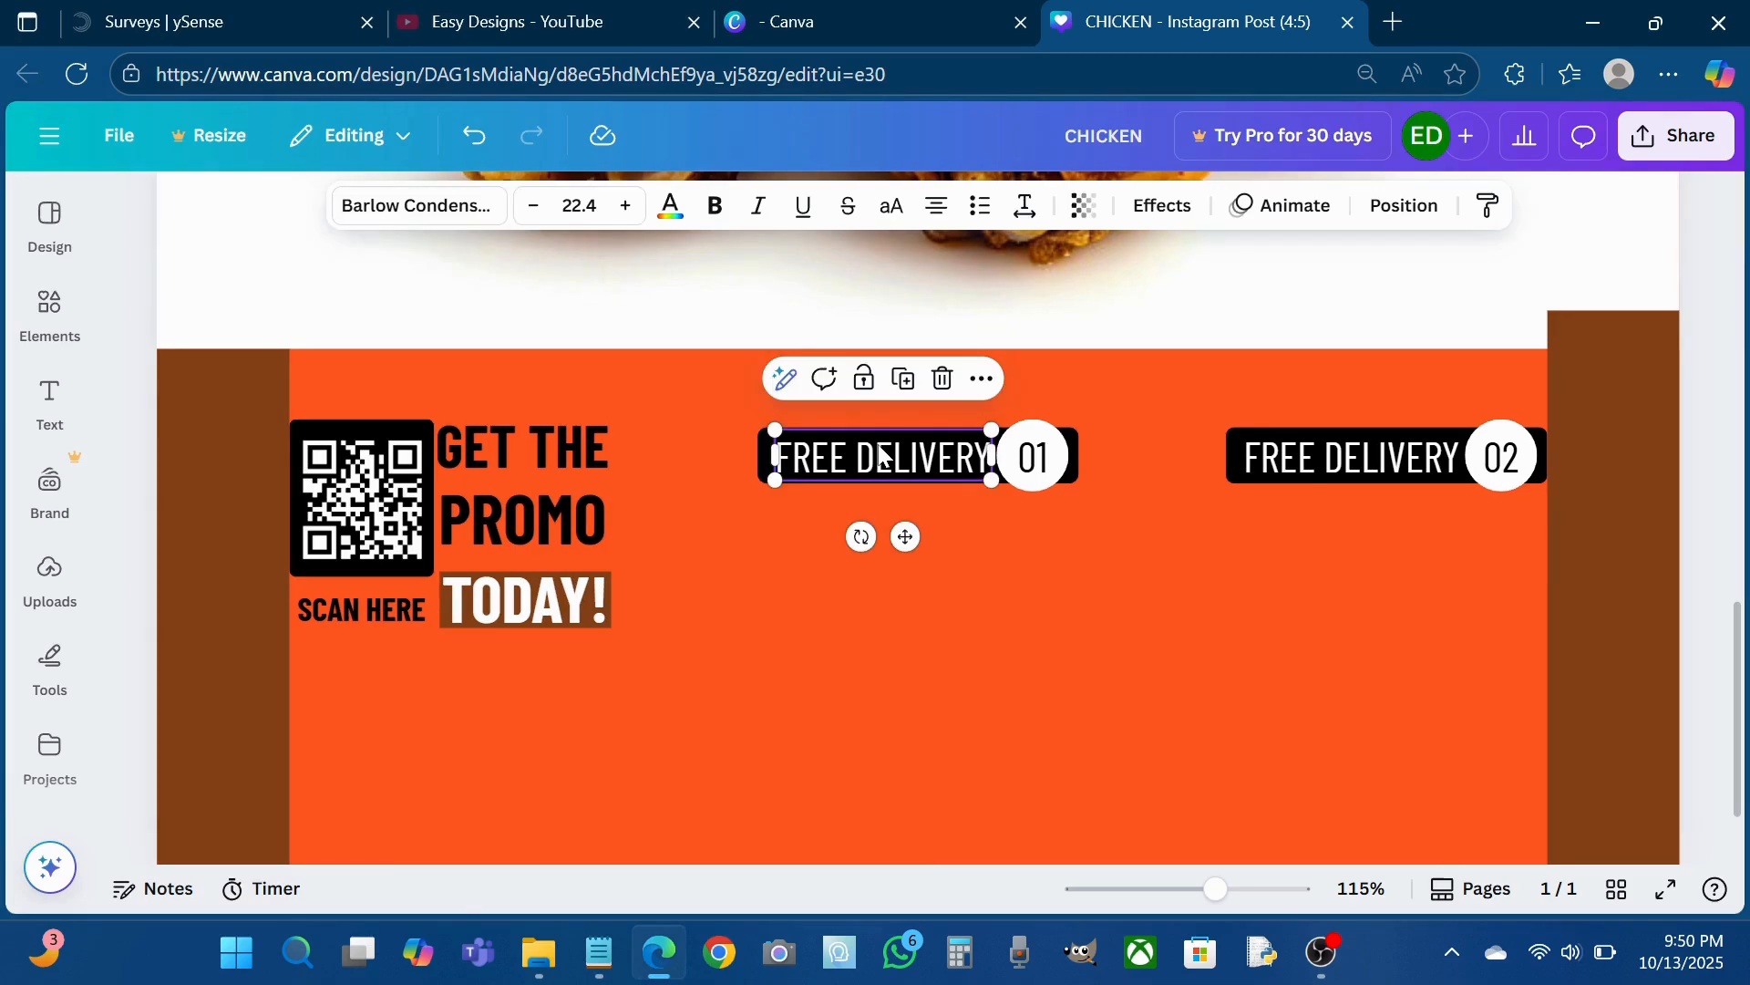
pyautogui.click(906, 378)
pyautogui.moveTo(812, 460); pyautogui.dragTo(959, 605)
# - Replace the small "FREE DELIVERY" copy's wording with the "Lorem ipsum" paragraph, discarding the stray large text box pasted over the design
pyautogui.write('Lorem ipsum dolor sit amet, consectetur adipiscing elit, sed do eiusmod tempor incididunt ut labore et dolore magna aliqua. Ut enim ad minim veniam, quis nostrud exercitation ullamco laboris nisi ut aliquip ex ea commodo consequat.')
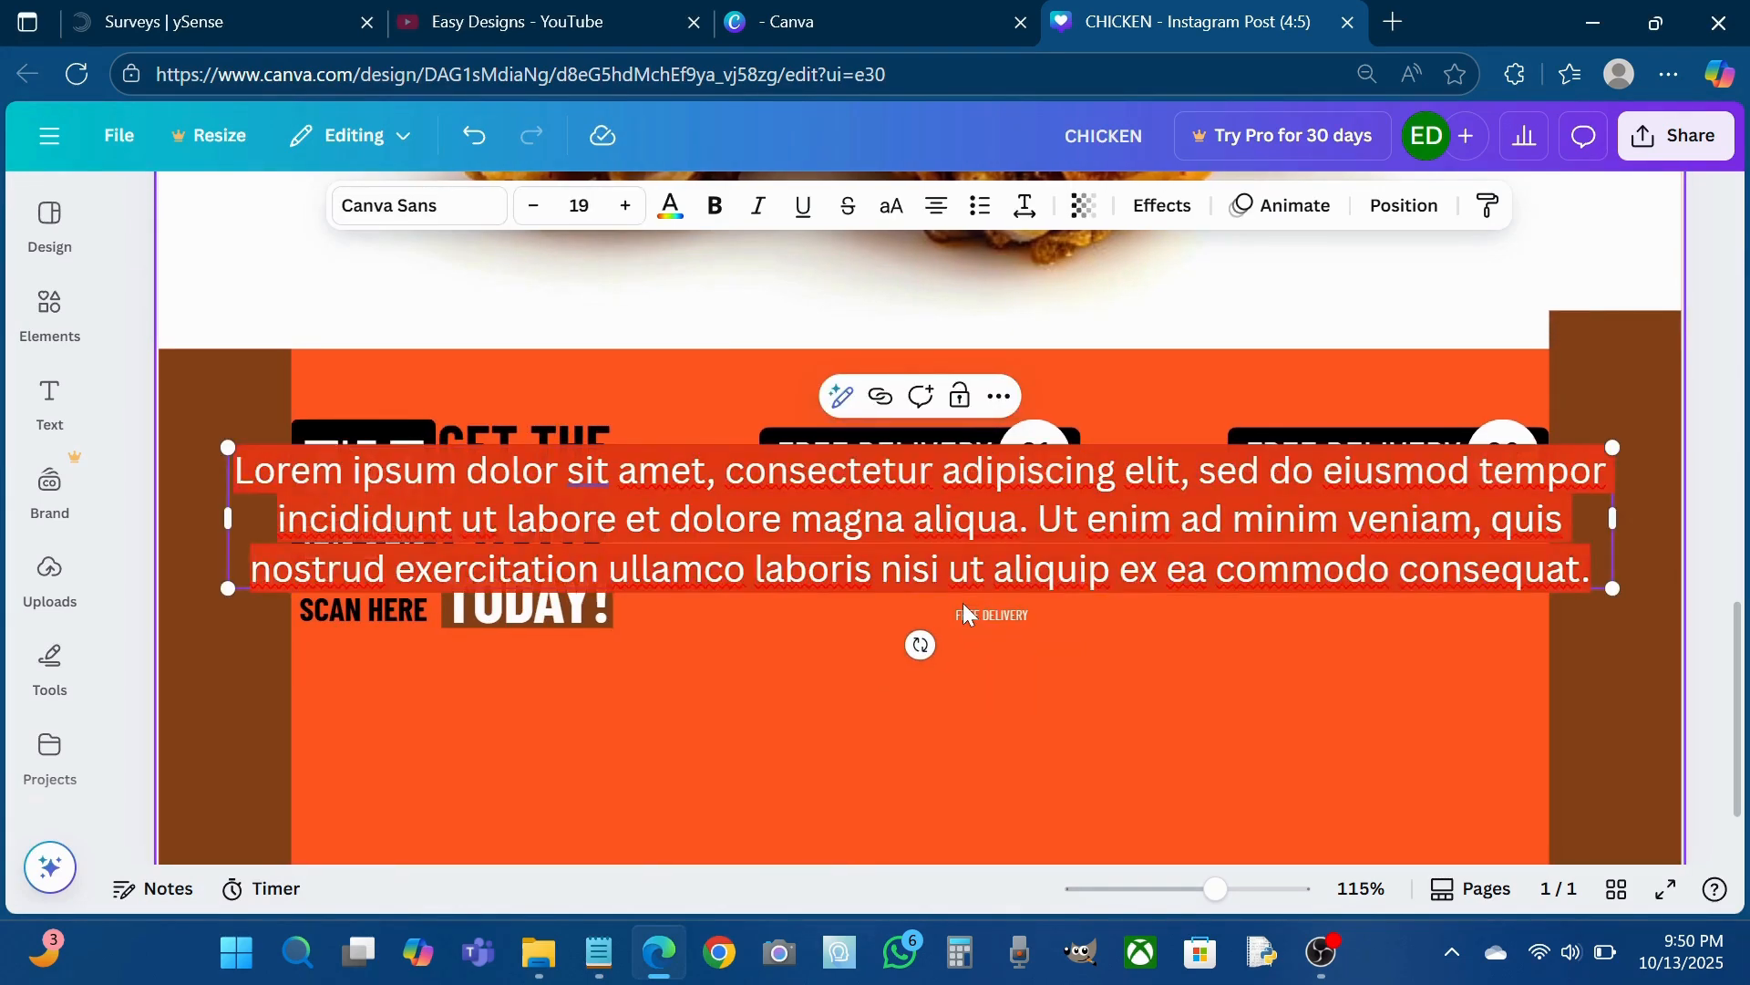
pyautogui.press('Delete')
pyautogui.click(981, 616)
pyautogui.doubleClick(983, 620)
pyautogui.write('Lorem ipsum dolor sit amet, consectetur adipiscing elit, sed do eiusmod tempor incididunt ut labore et dolore magna aliqua. Ut enim ad minim veniam, quis nostrud exercitation ullamco laboris nisi ut aliquip ex ea commodo consequat.')
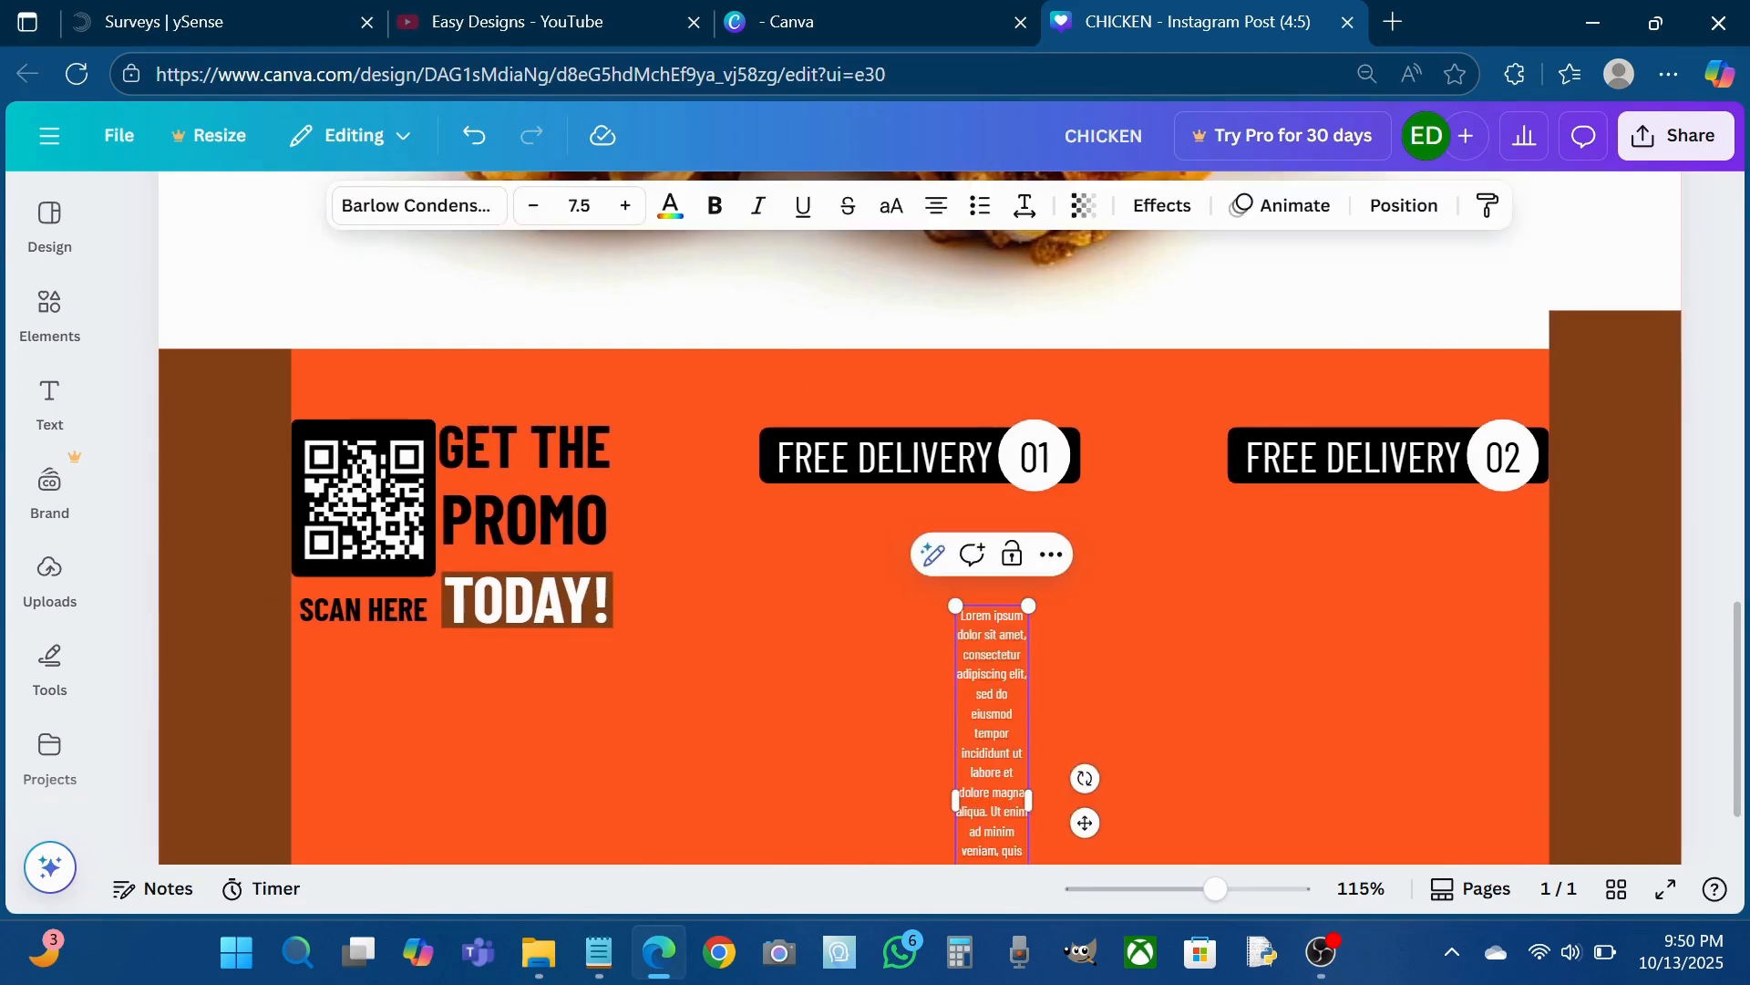
# - Left-align the paragraph in a widened four-line box and place it directly beneath the "FREE DELIVERY 01" label
pyautogui.moveTo(952, 635); pyautogui.dragTo(705, 644)
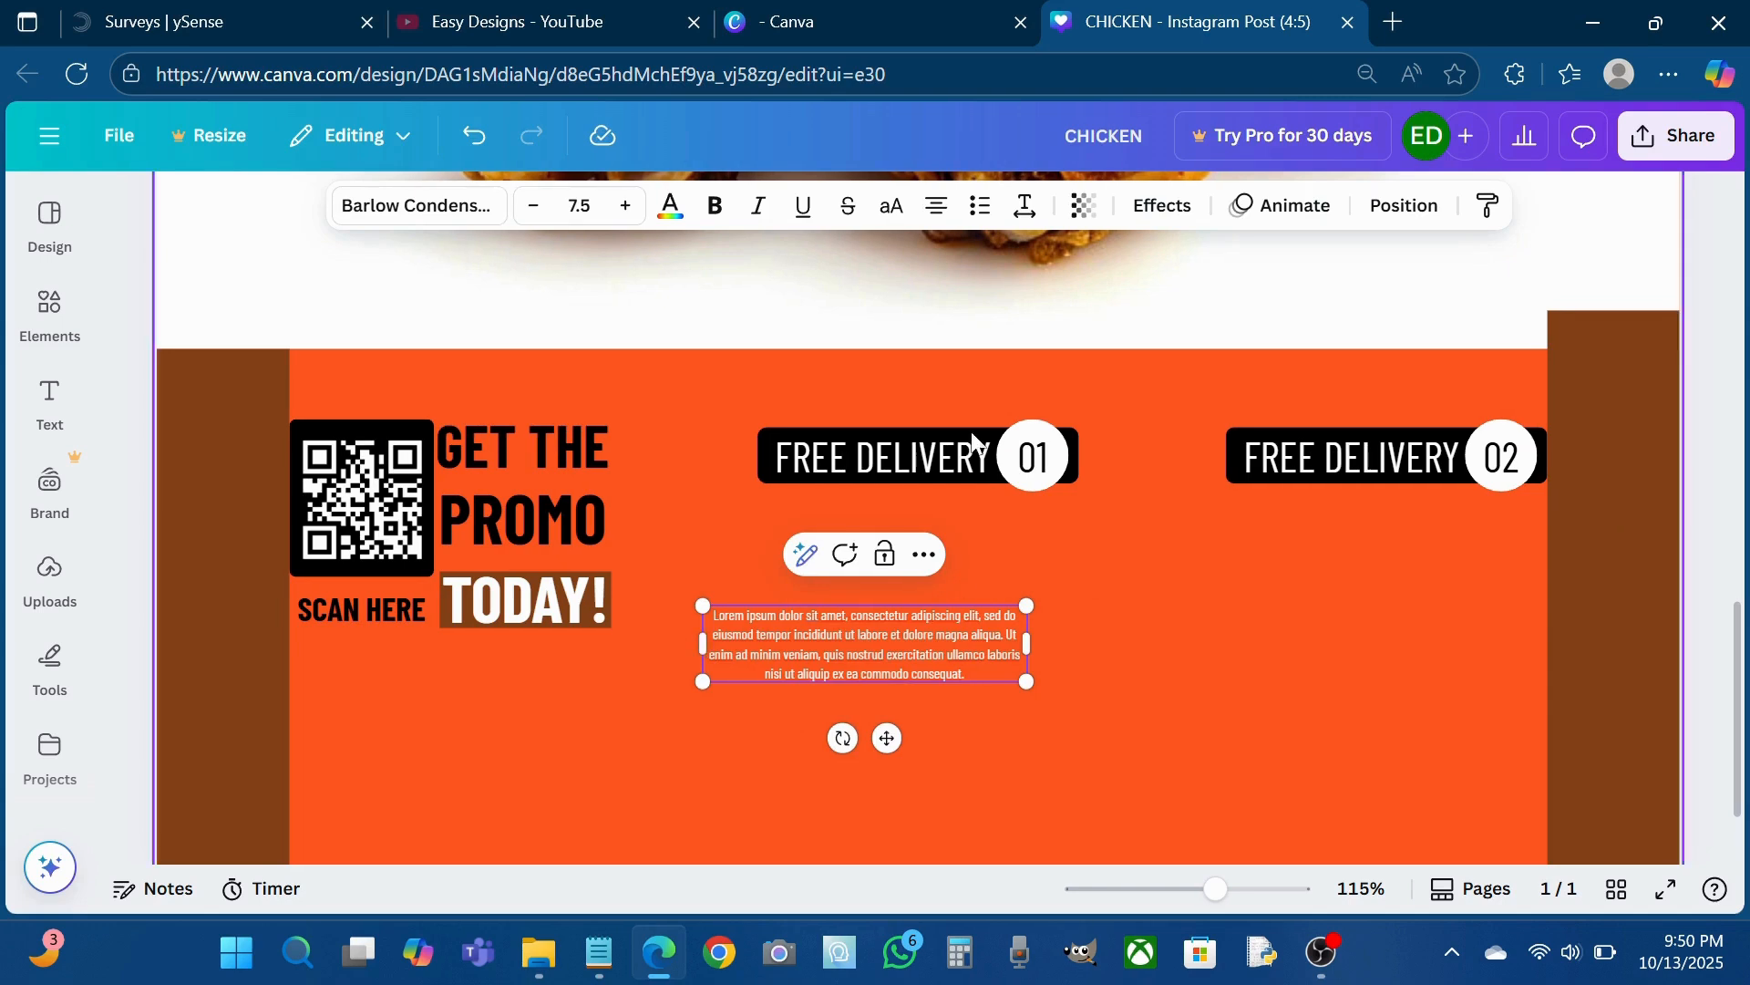
pyautogui.click(944, 216)
pyautogui.click(1101, 609)
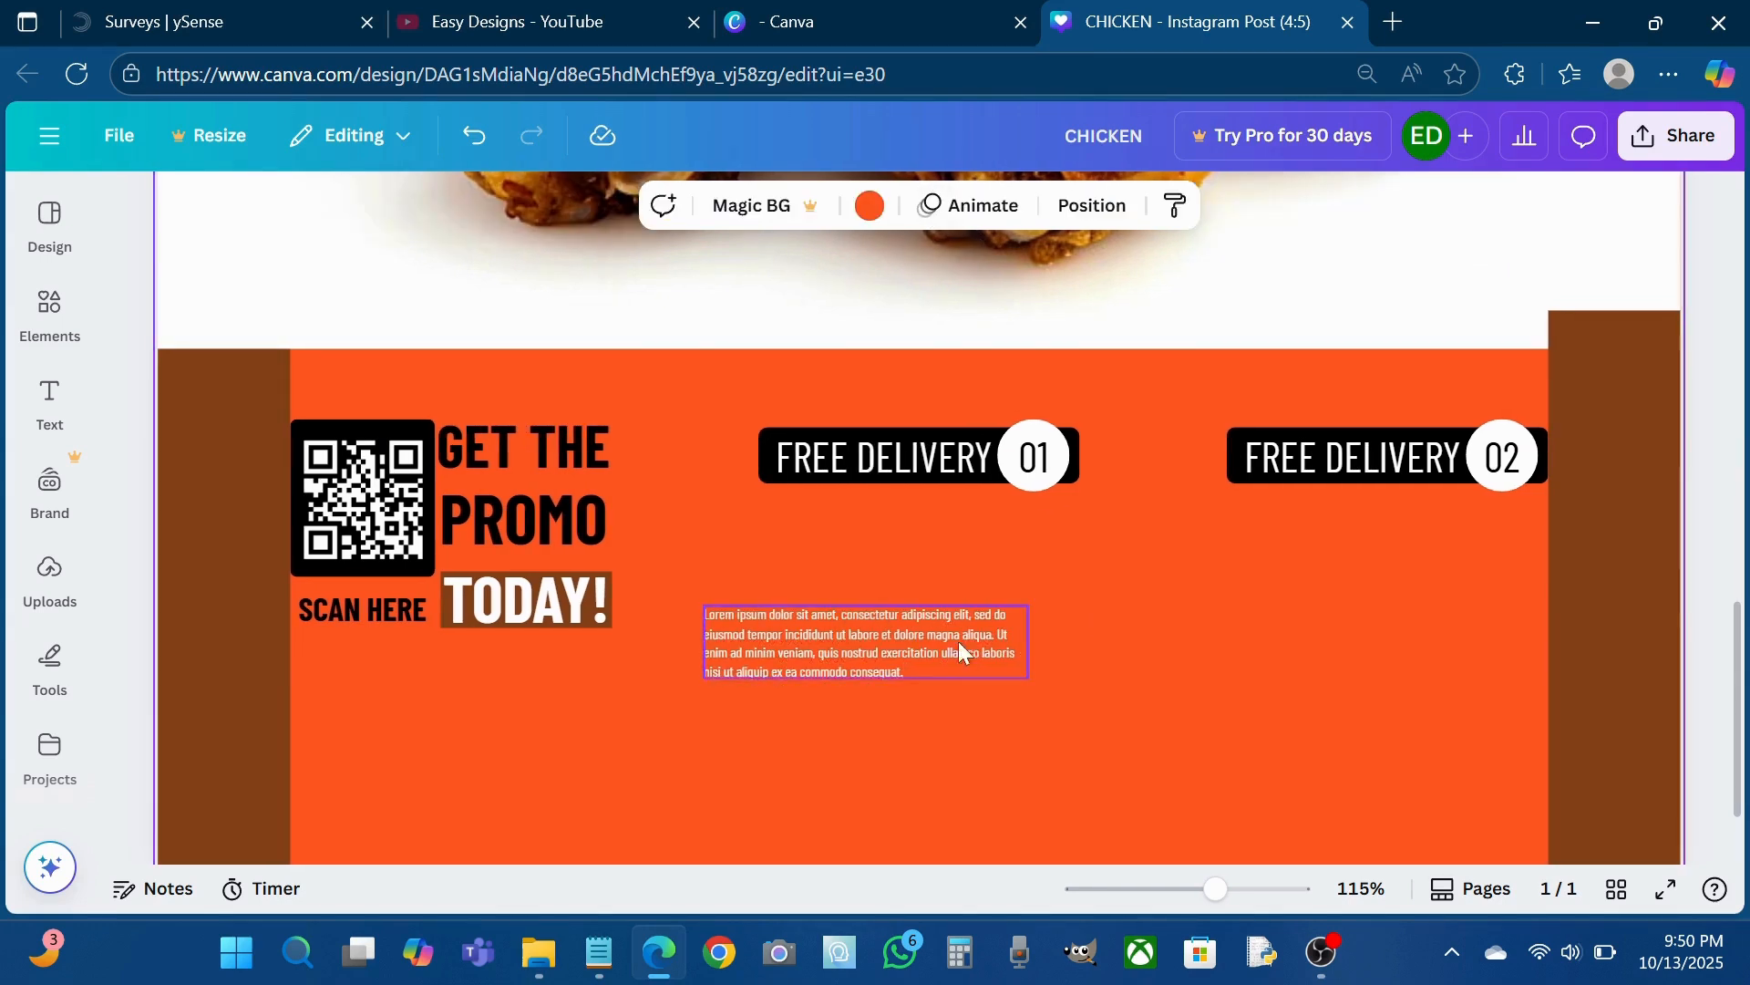
pyautogui.moveTo(959, 642); pyautogui.dragTo(988, 544)
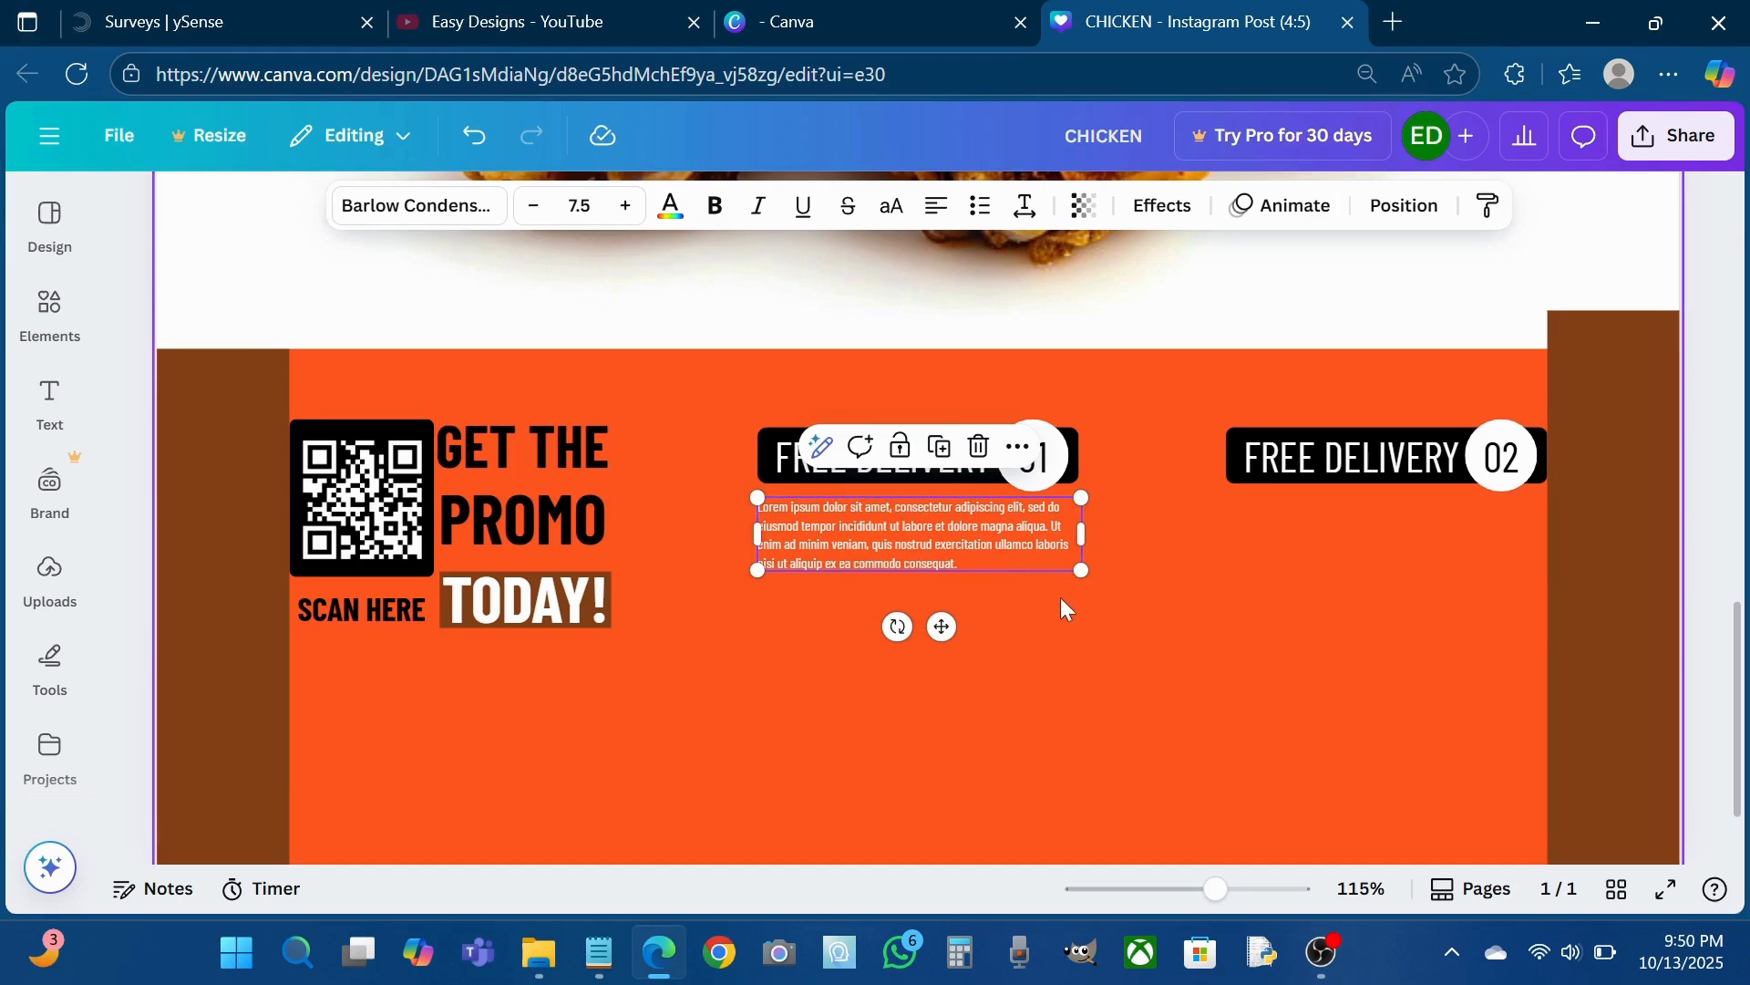
pyautogui.click(773, 624)
# - Duplicate the "Lorem ipsum" paragraph and move the copy beneath the "FREE DELIVERY 02" label
pyautogui.click(884, 562)
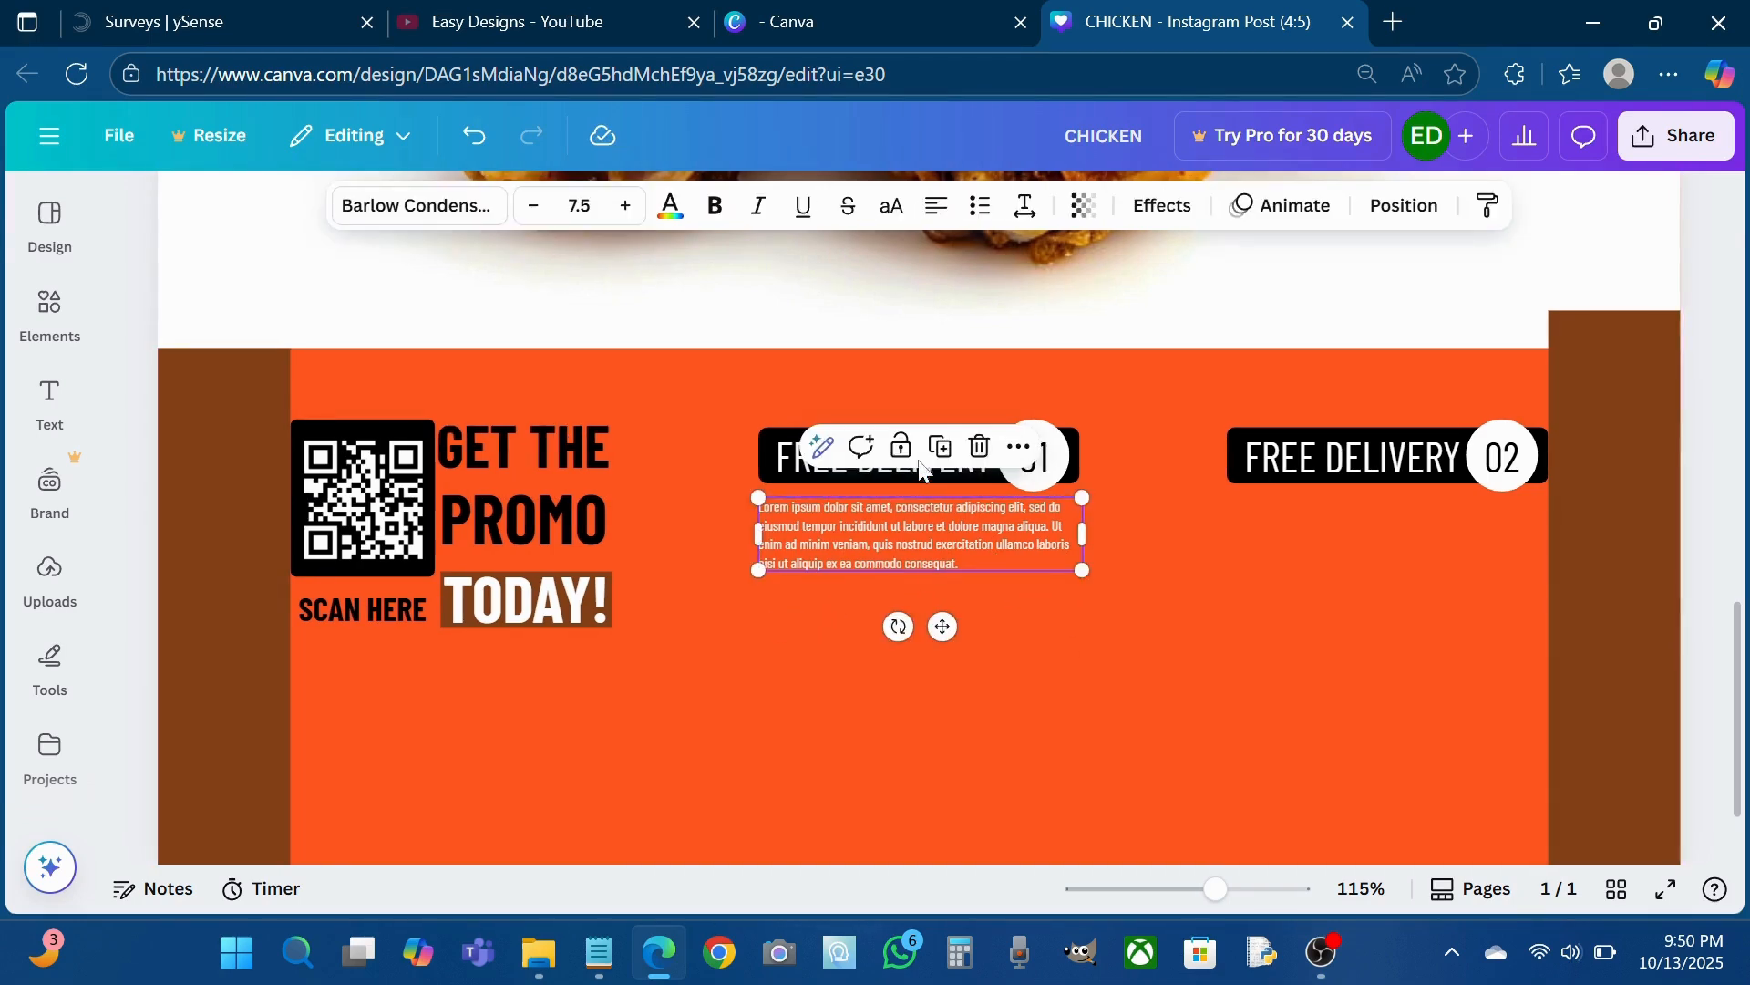
pyautogui.click(944, 446)
pyautogui.moveTo(948, 538); pyautogui.dragTo(1369, 551)
pyautogui.click(994, 666)
# - Move the paragraph under label 02 up slightly so it lines up with the first paragraph
pyautogui.scroll(5, 994, 666)
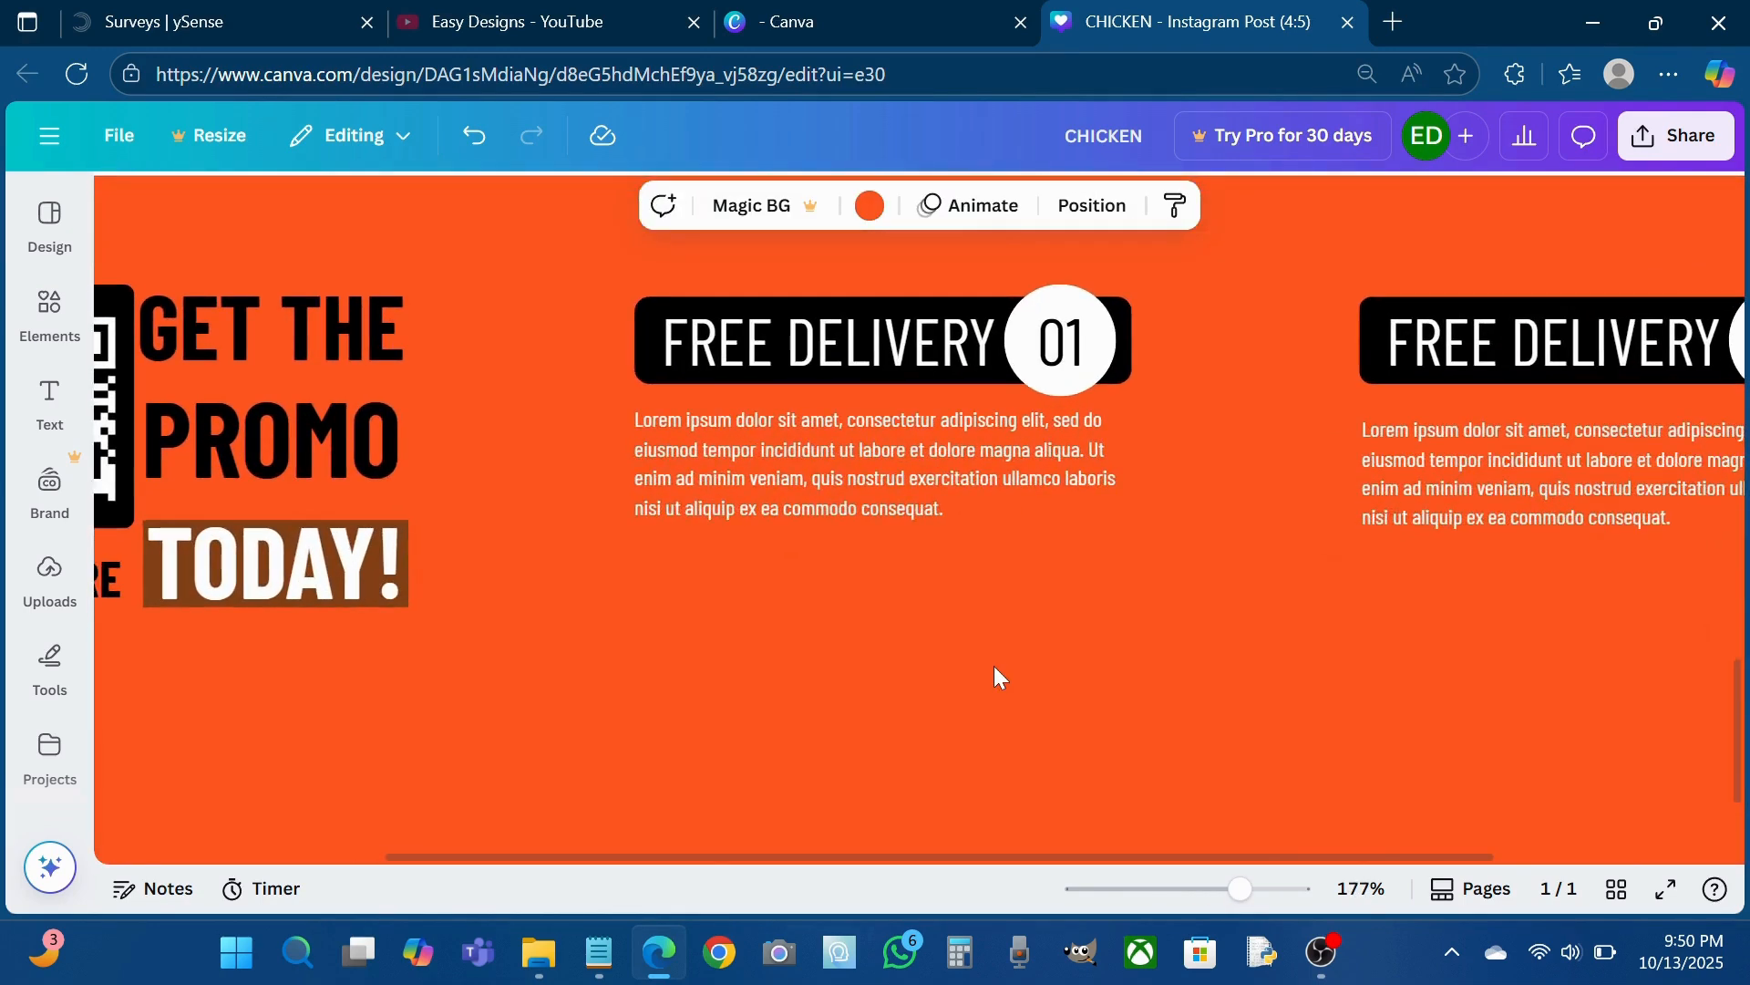
pyautogui.scroll(2, 995, 671)
pyautogui.click(1441, 584)
pyautogui.hscroll(3, 1440, 584)
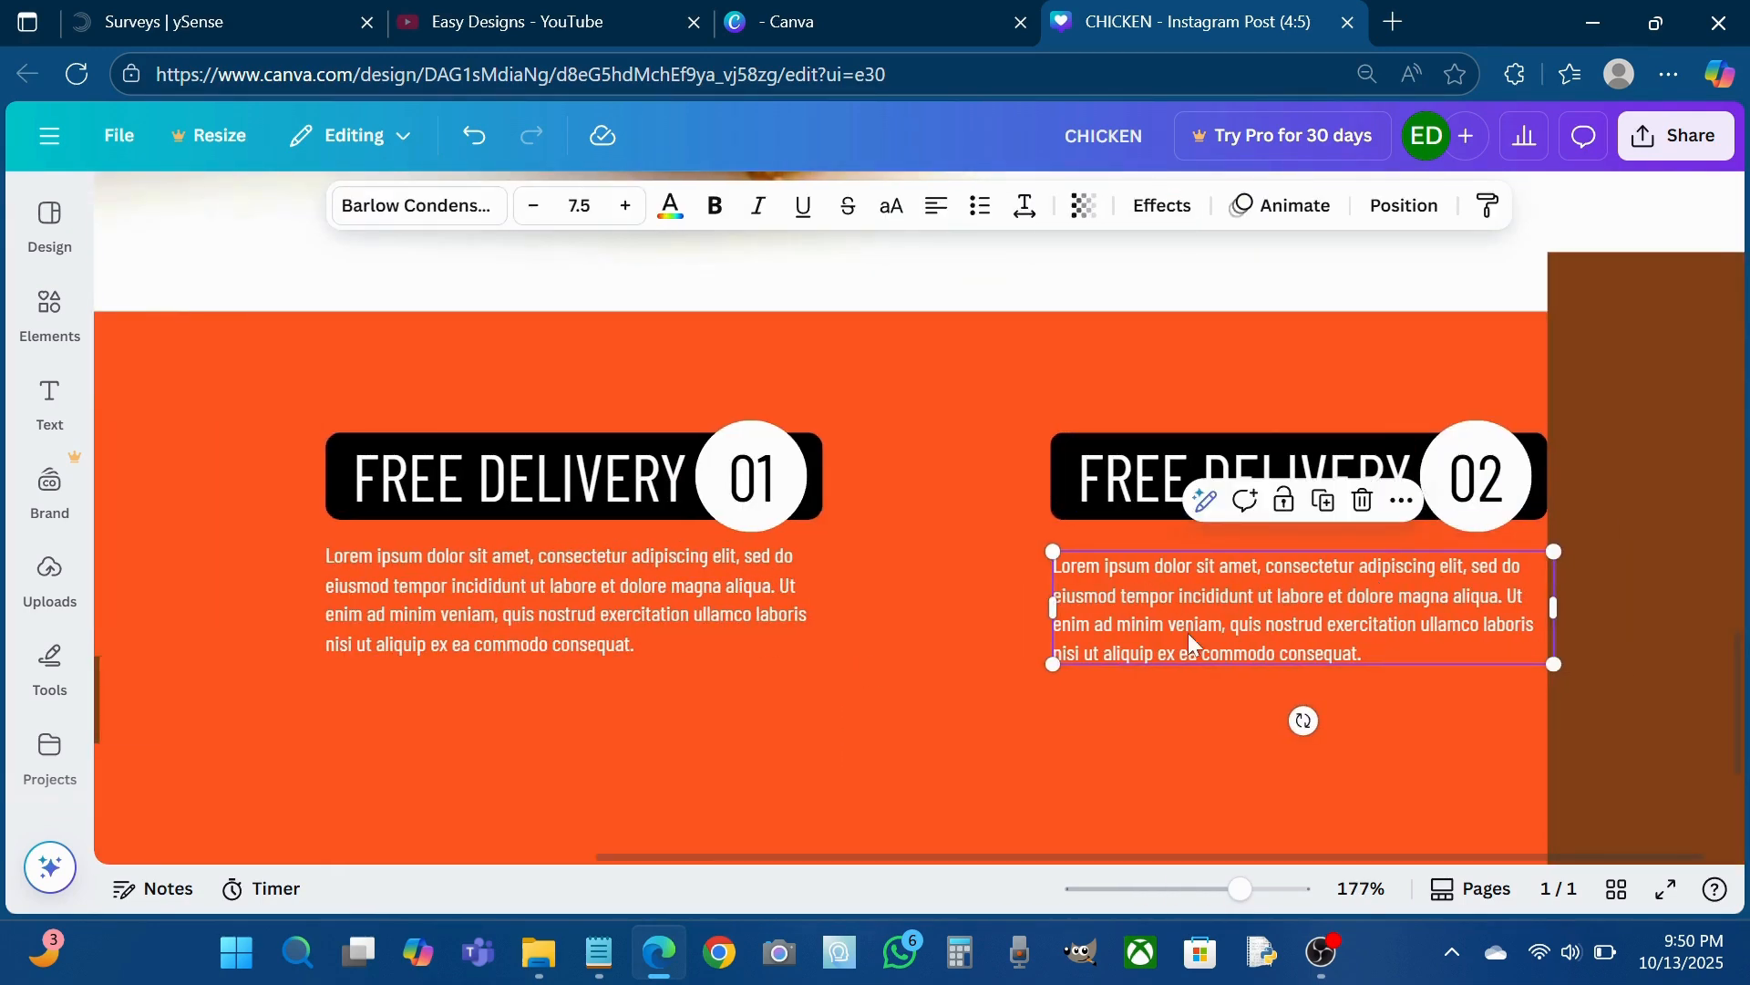
pyautogui.moveTo(1189, 635); pyautogui.dragTo(1189, 620)
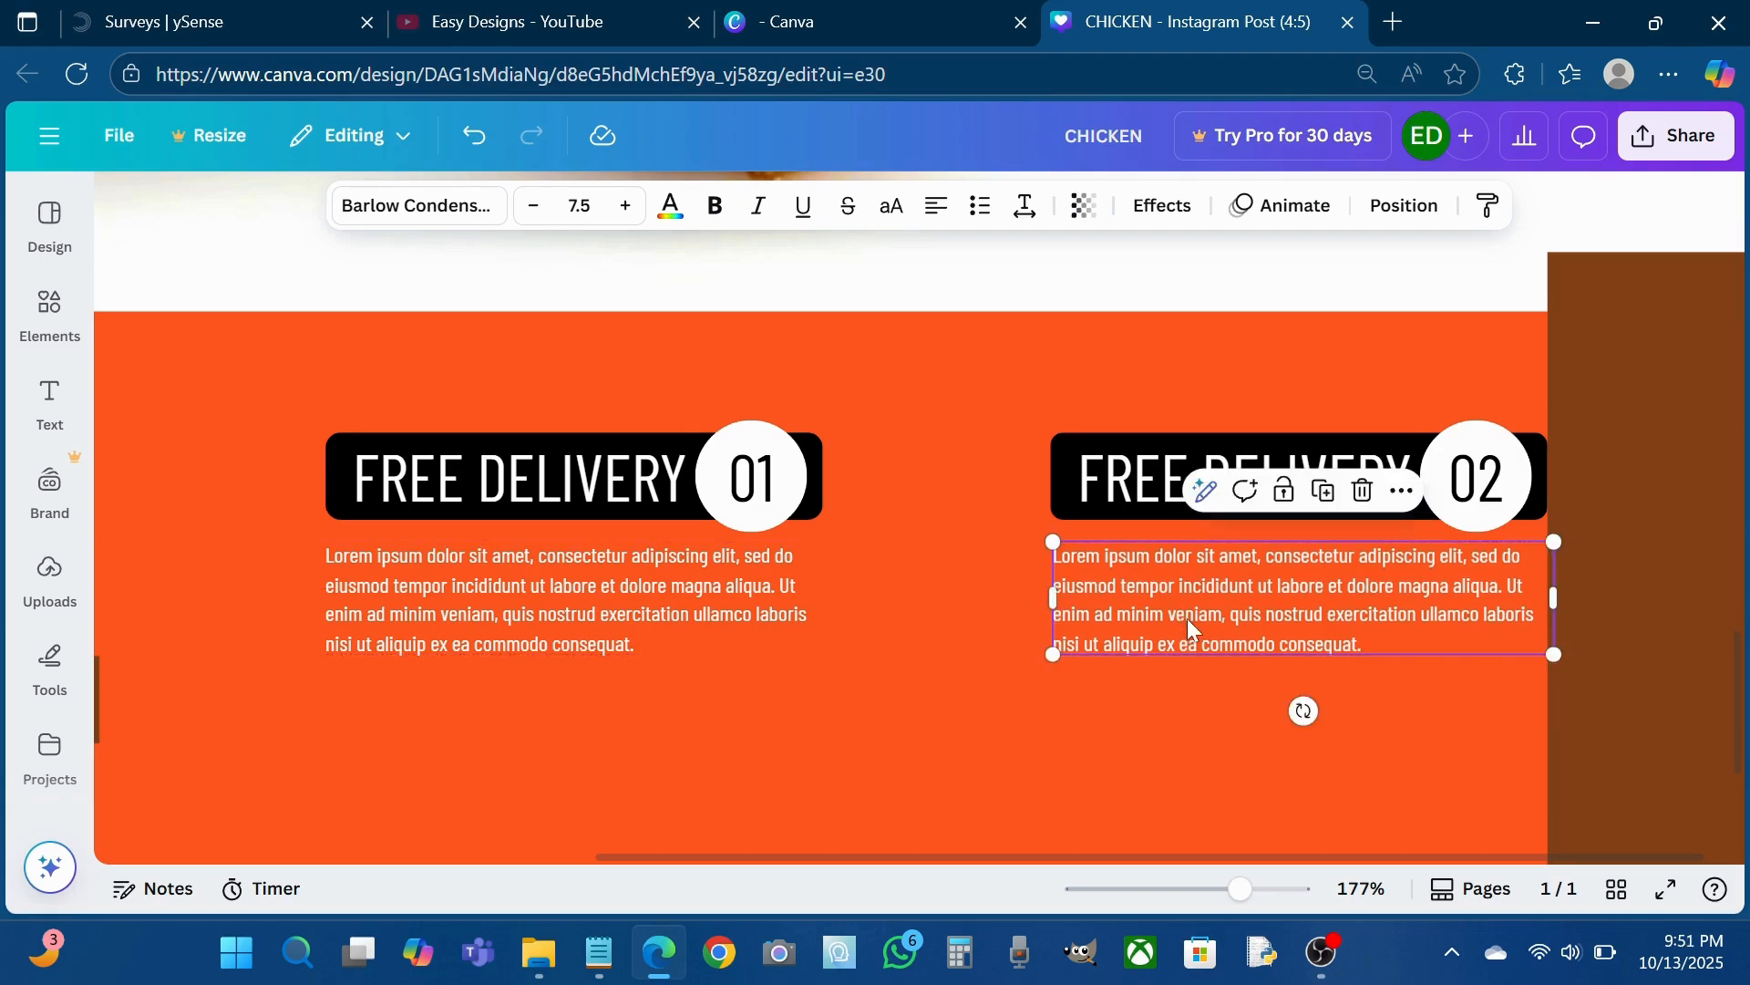
pyautogui.click(882, 741)
# - Duplicate the "FREE DELIVERY" text of label 01 beneath the first paragraph and replace the copy's wording with the contact phone number
pyautogui.hscroll(-3, 883, 741)
pyautogui.click(790, 472)
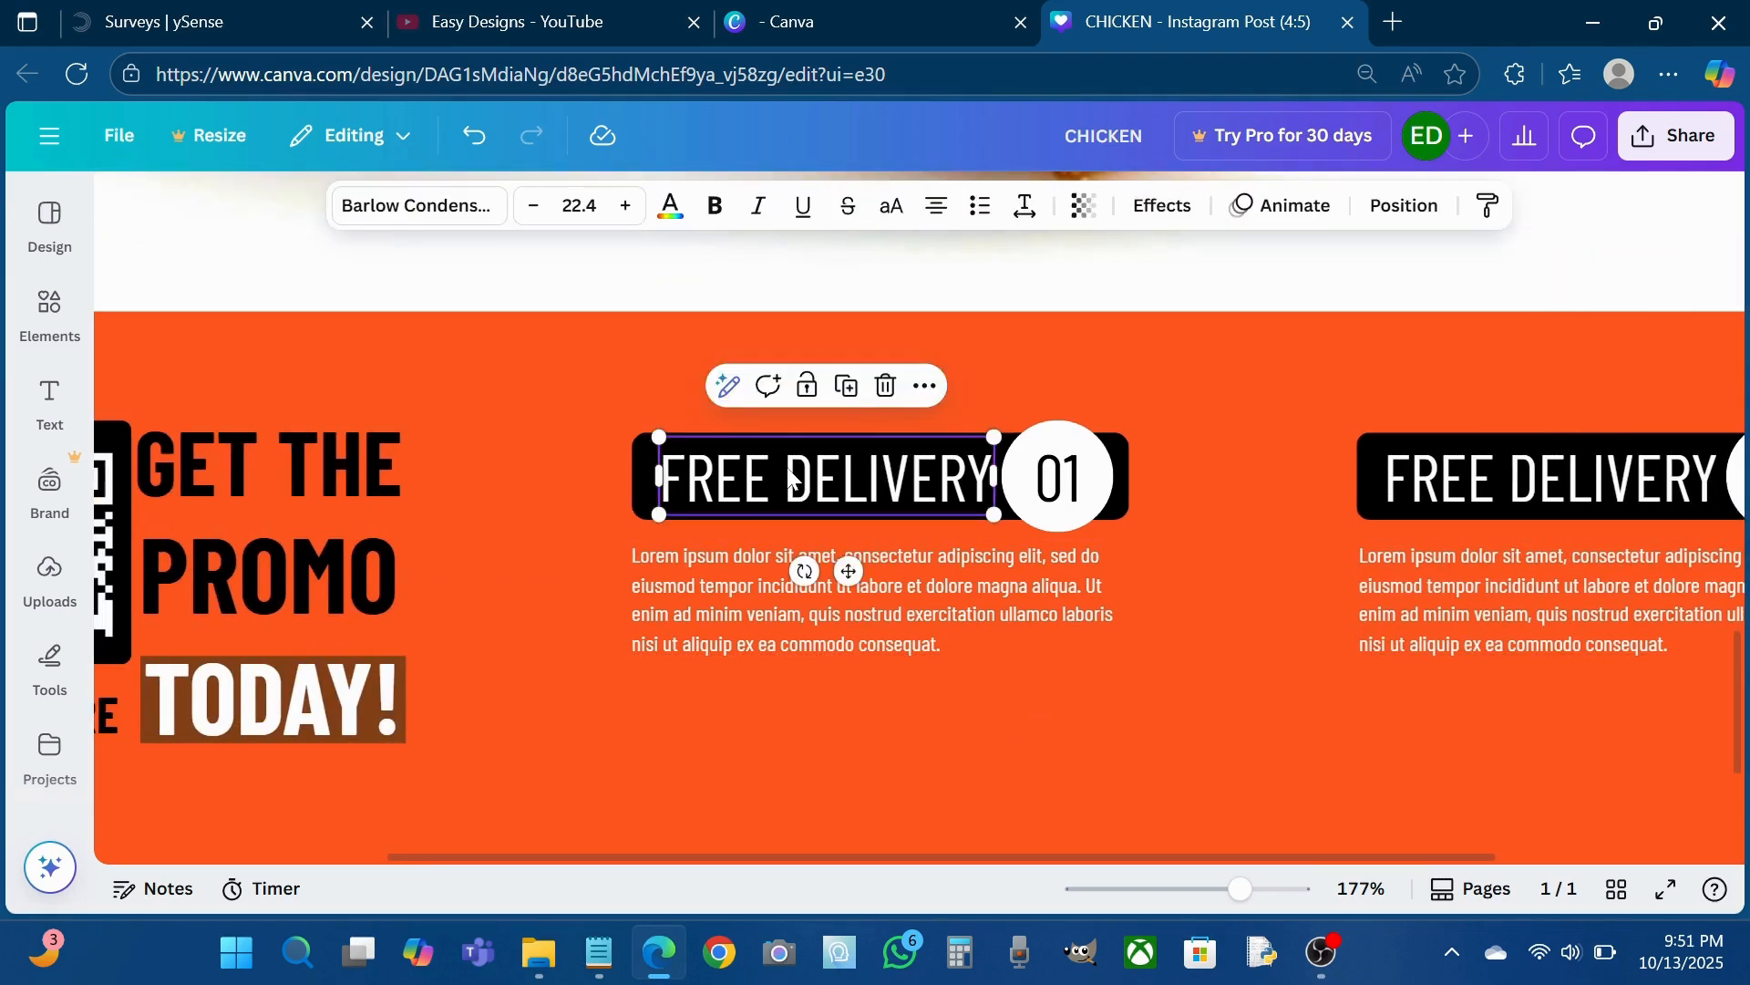
pyautogui.click(846, 386)
pyautogui.moveTo(822, 531); pyautogui.dragTo(765, 726)
pyautogui.doubleClick(765, 711)
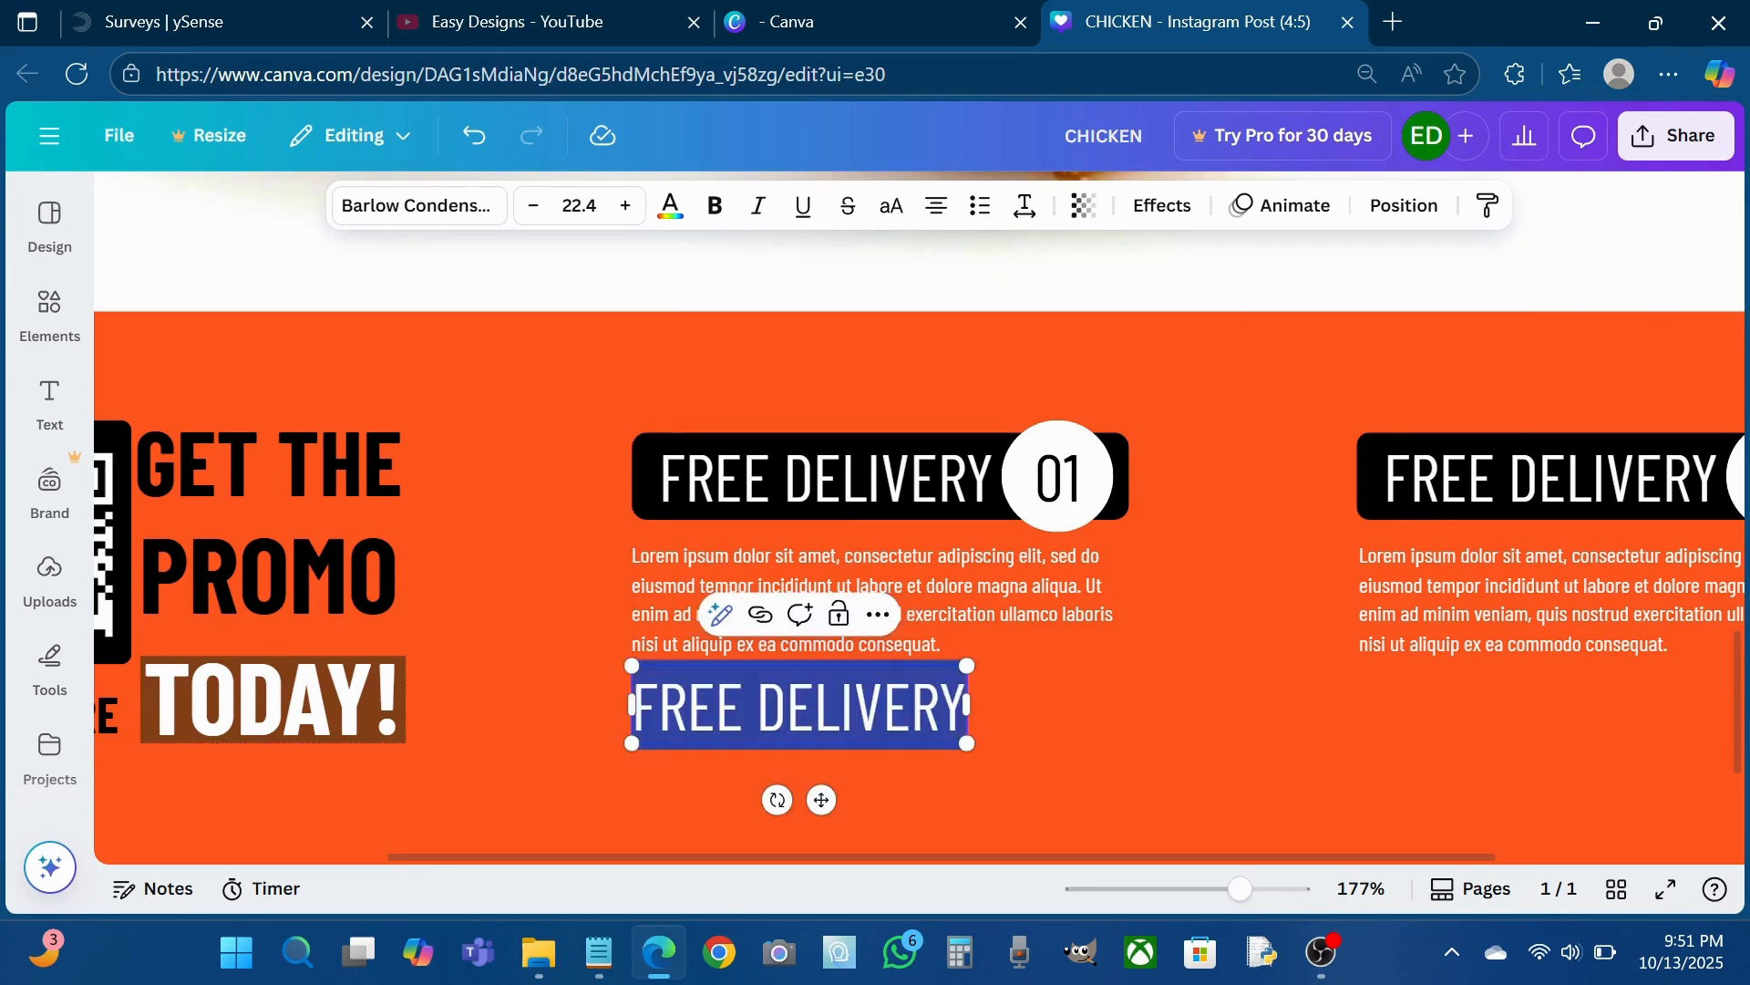
pyautogui.write('(+123')
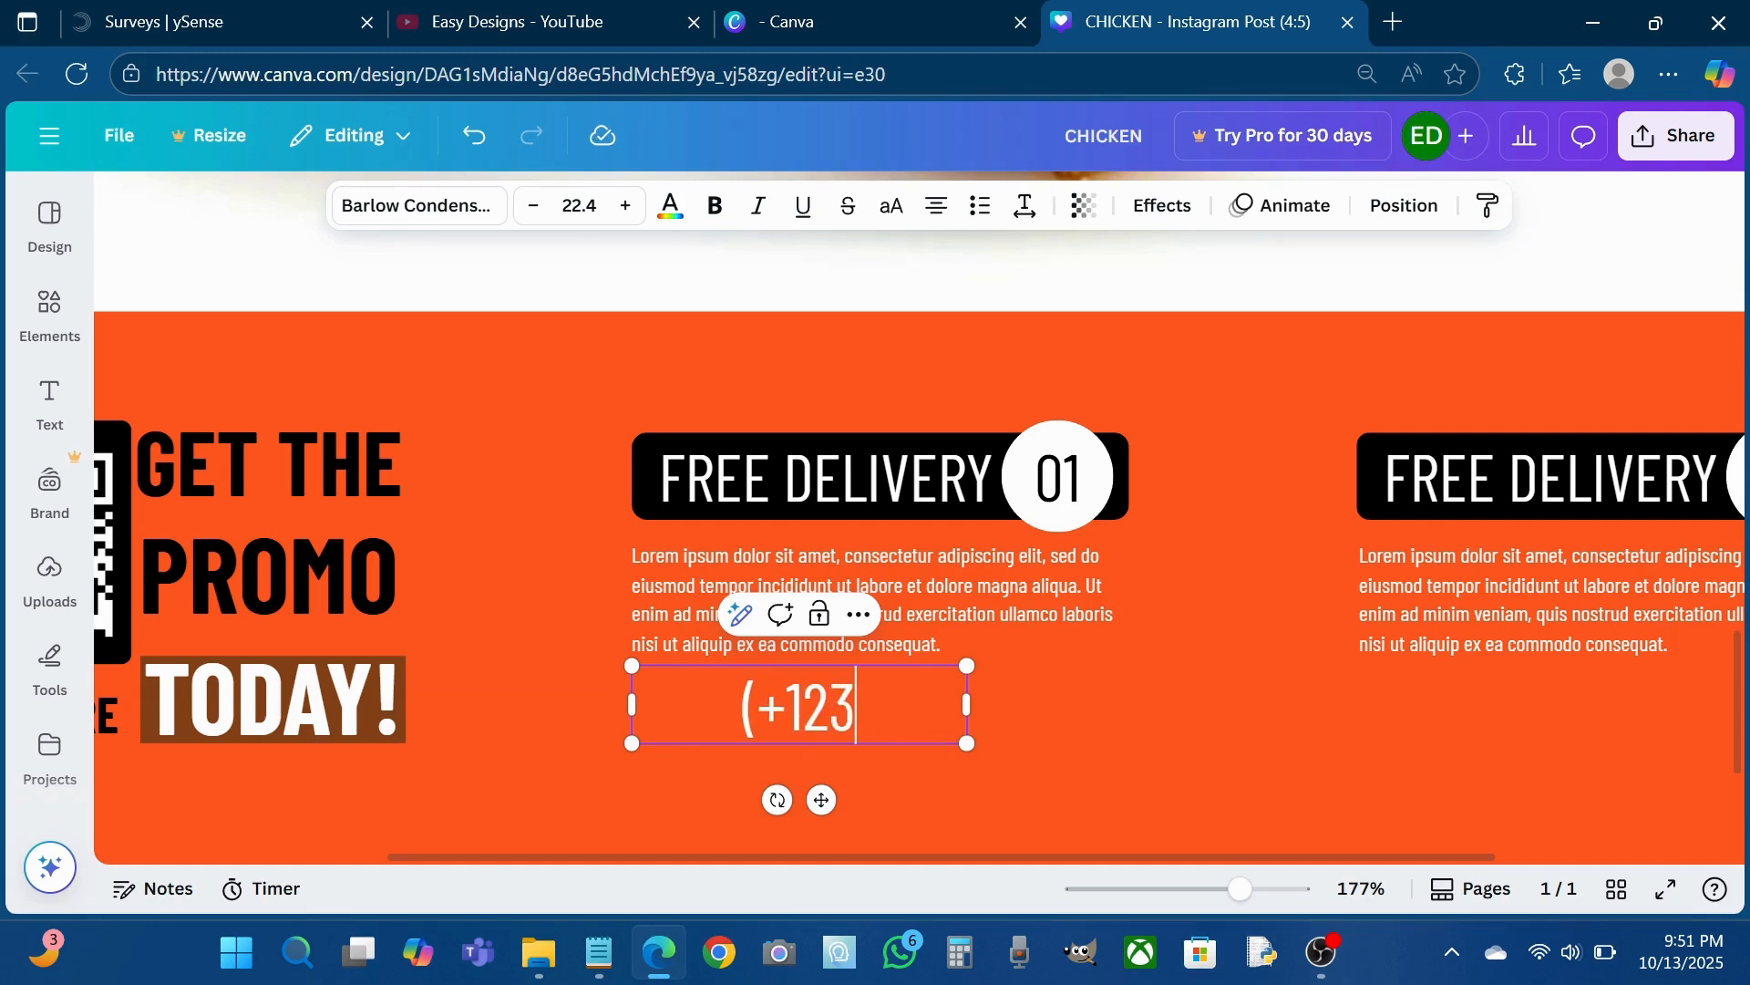
pyautogui.write('999 333')
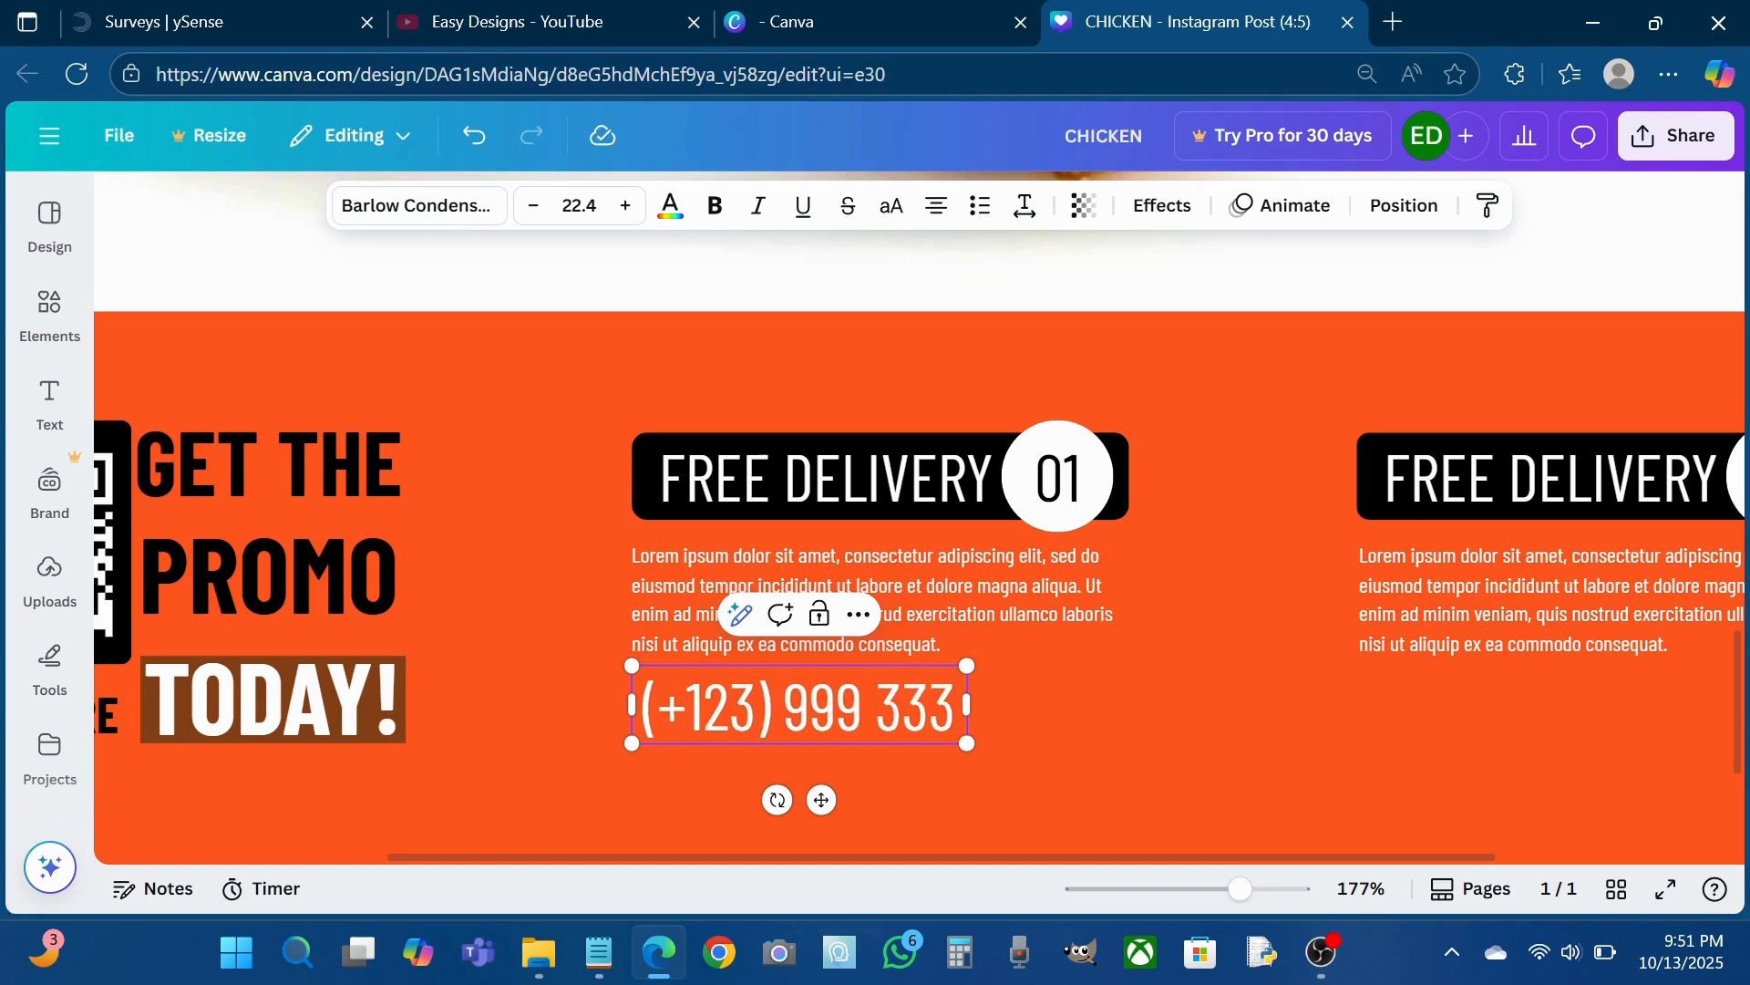
pyautogui.click(910, 801)
# - Duplicate the phone number under label 01 and place the copy beneath the paragraph under label 02
pyautogui.click(910, 724)
pyautogui.click(821, 625)
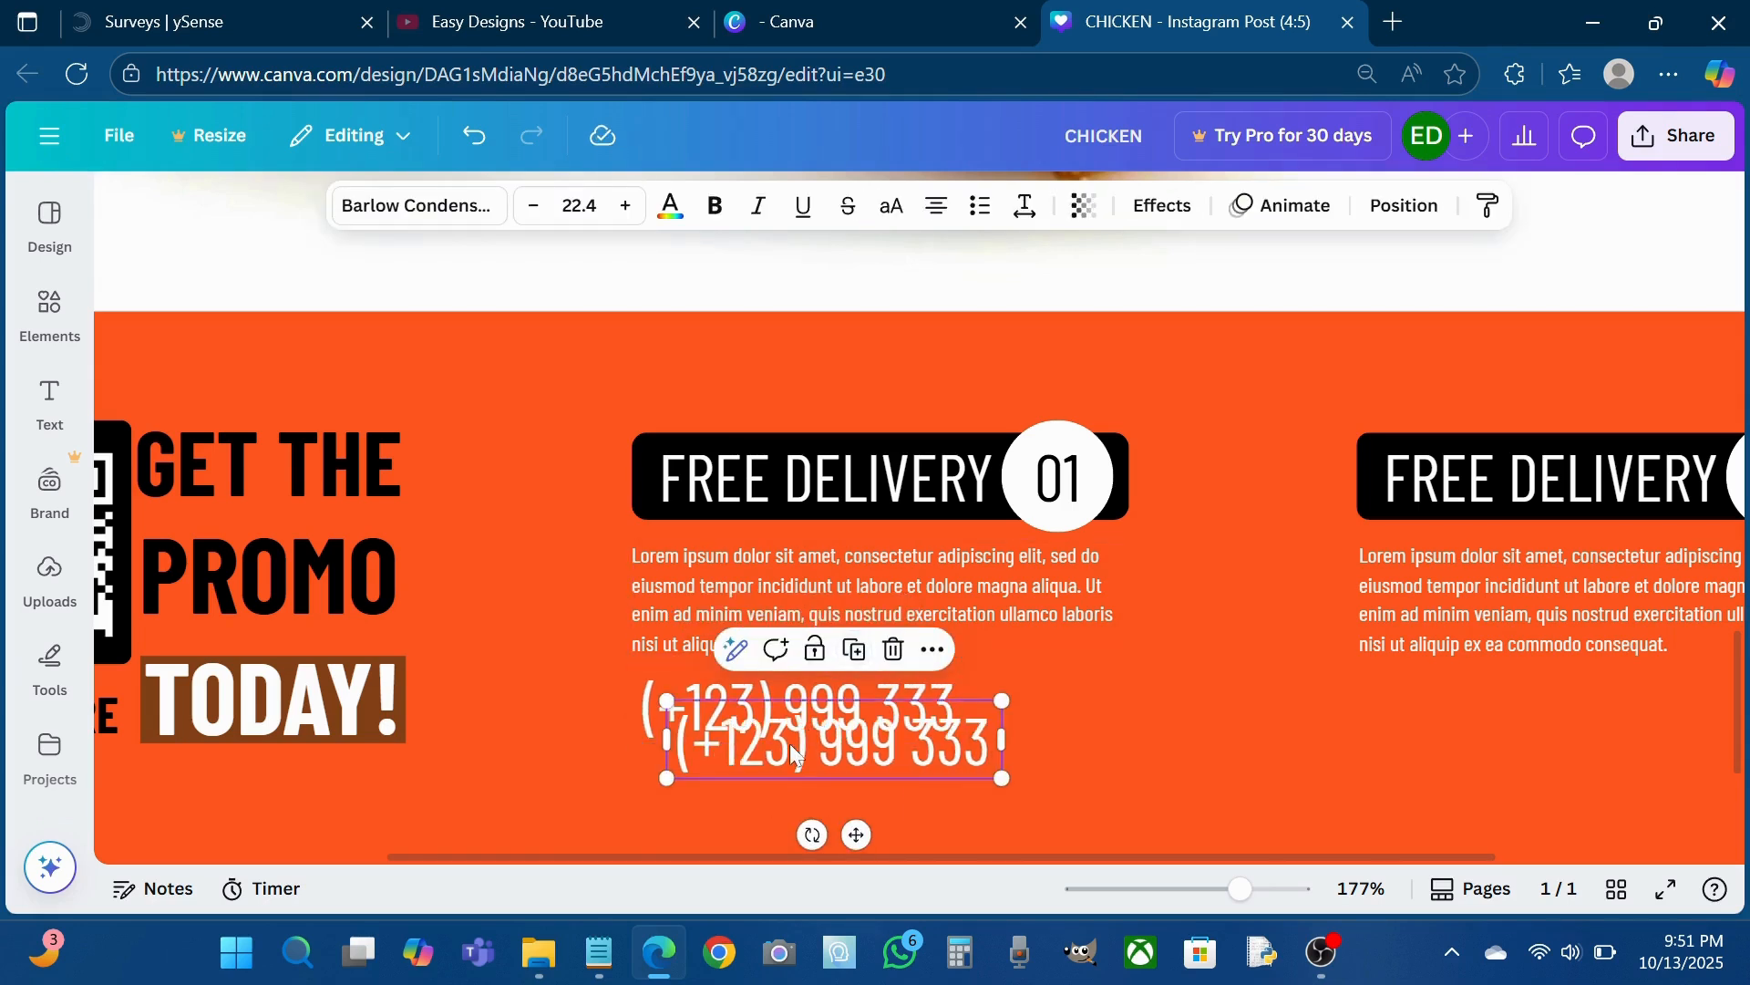
pyautogui.moveTo(821, 743); pyautogui.dragTo(1478, 718)
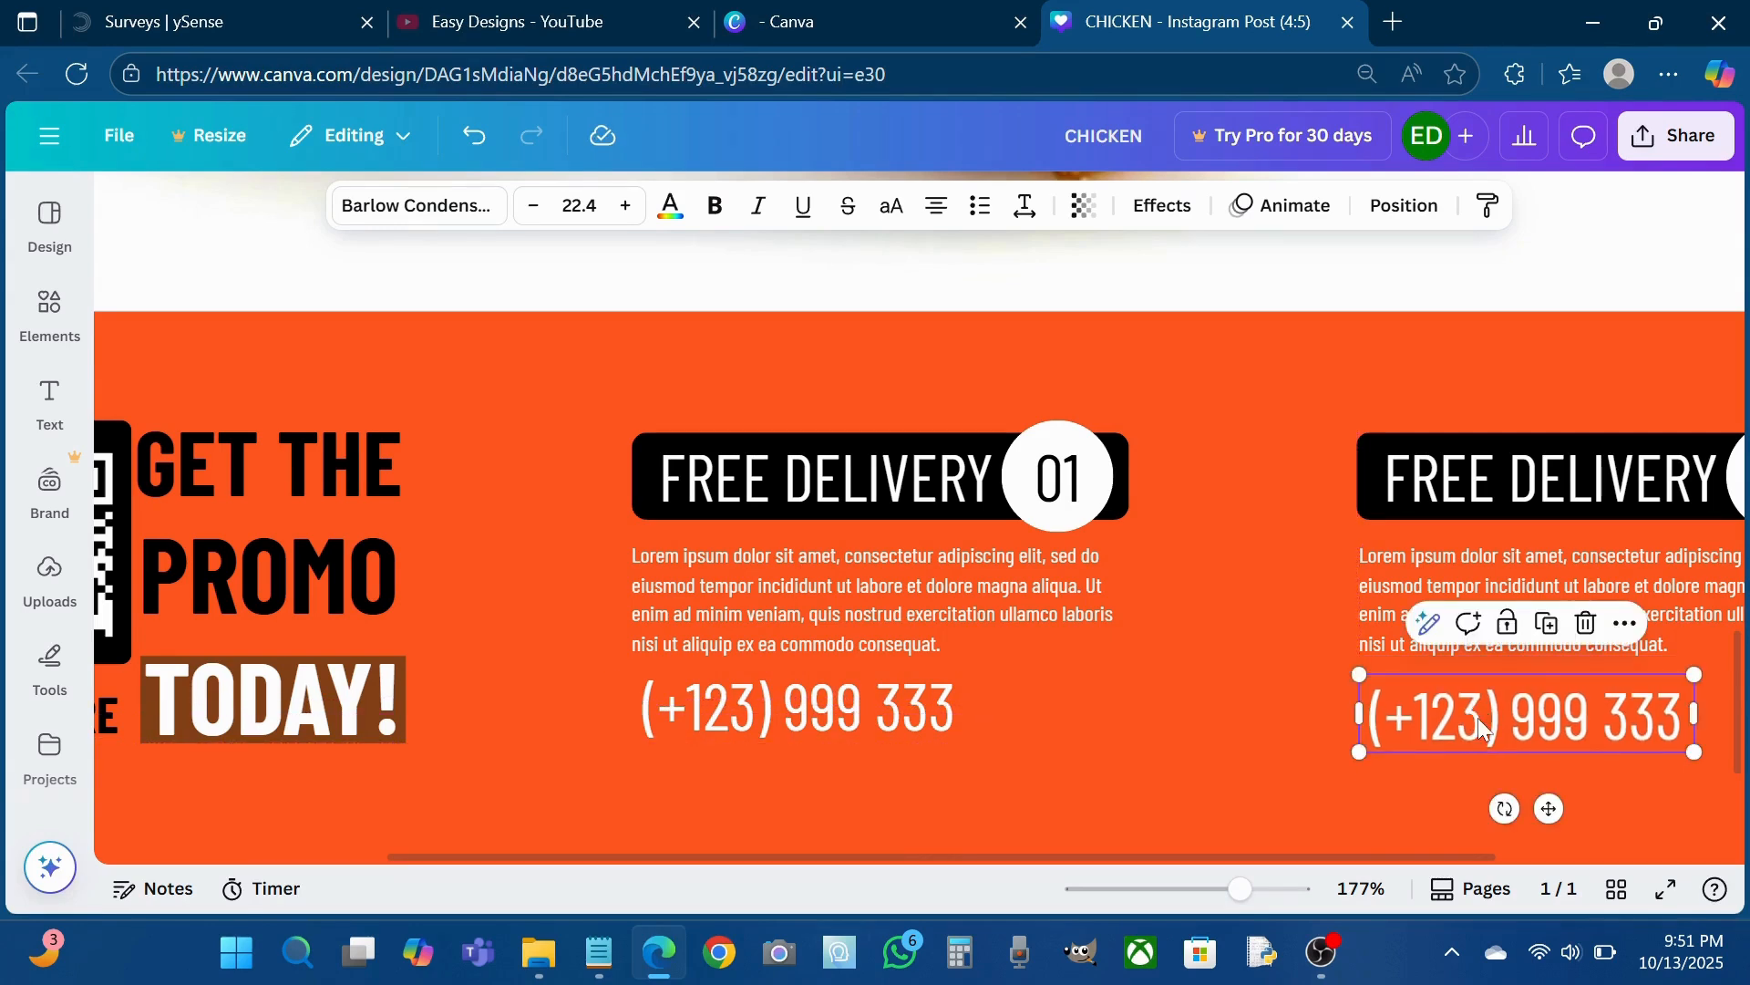
# - Recolour the paragraph and the phone number under the "FREE DELIVERY 01" label black
pyautogui.click(1057, 750)
pyautogui.click(839, 586)
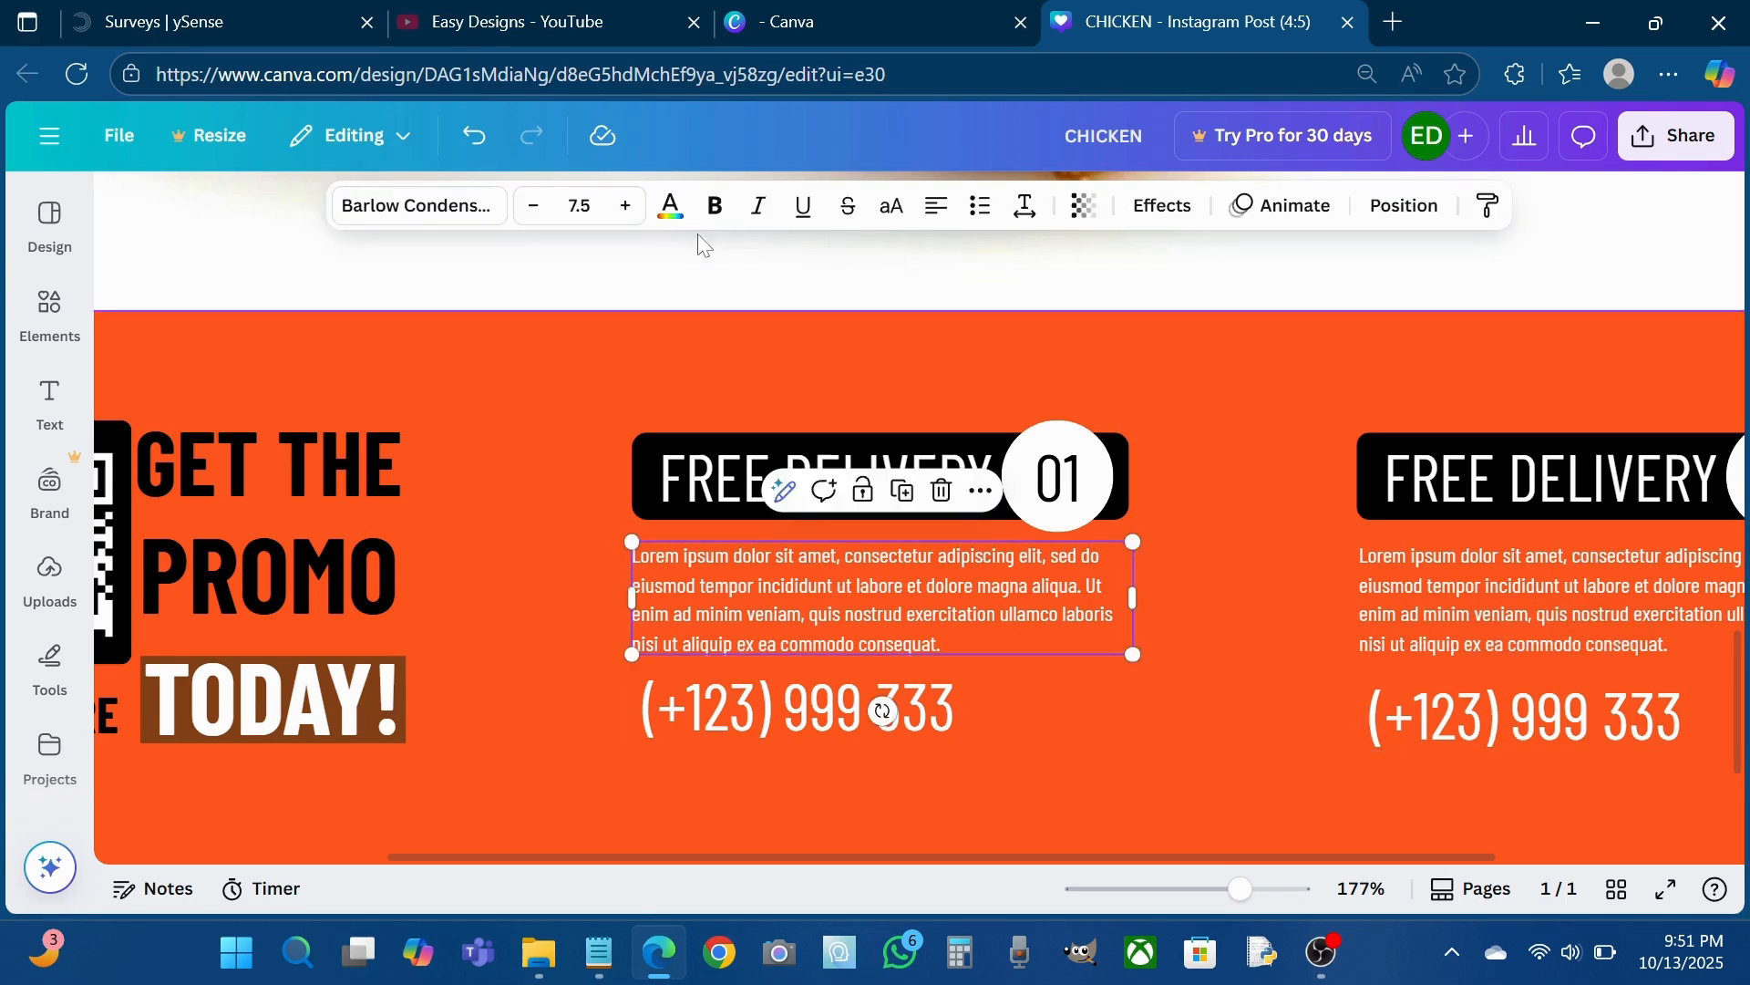
pyautogui.click(670, 207)
pyautogui.click(194, 456)
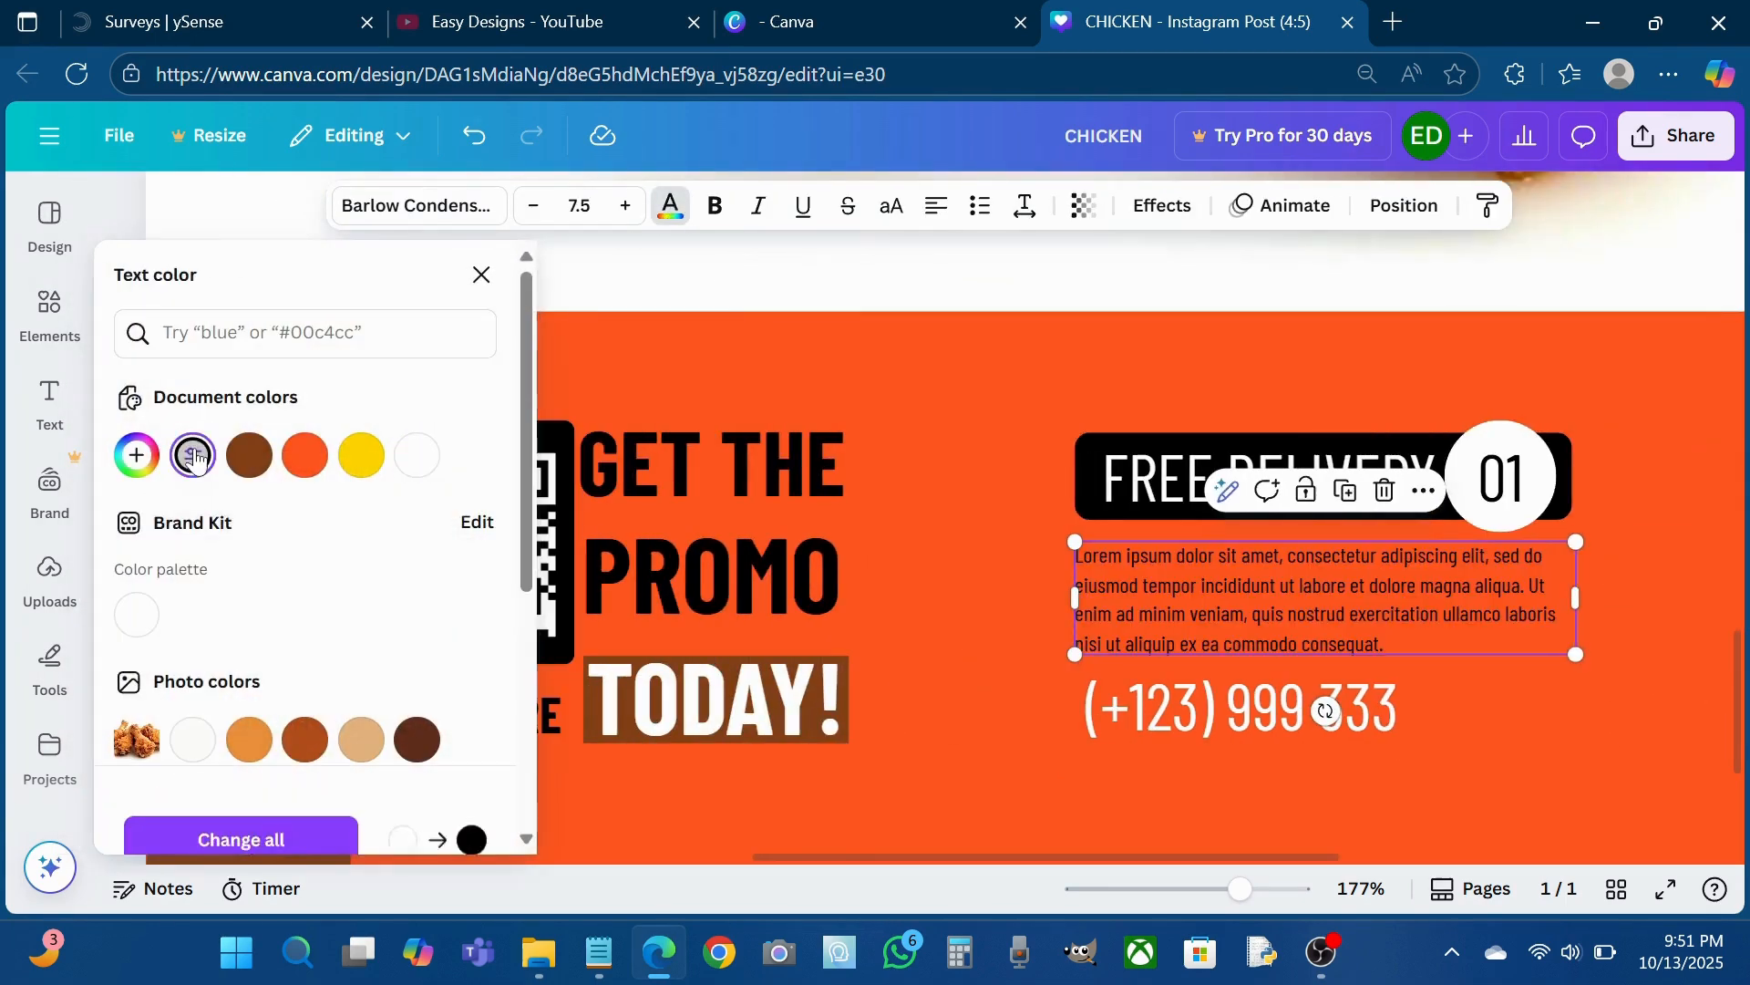
pyautogui.click(1129, 715)
pyautogui.click(199, 456)
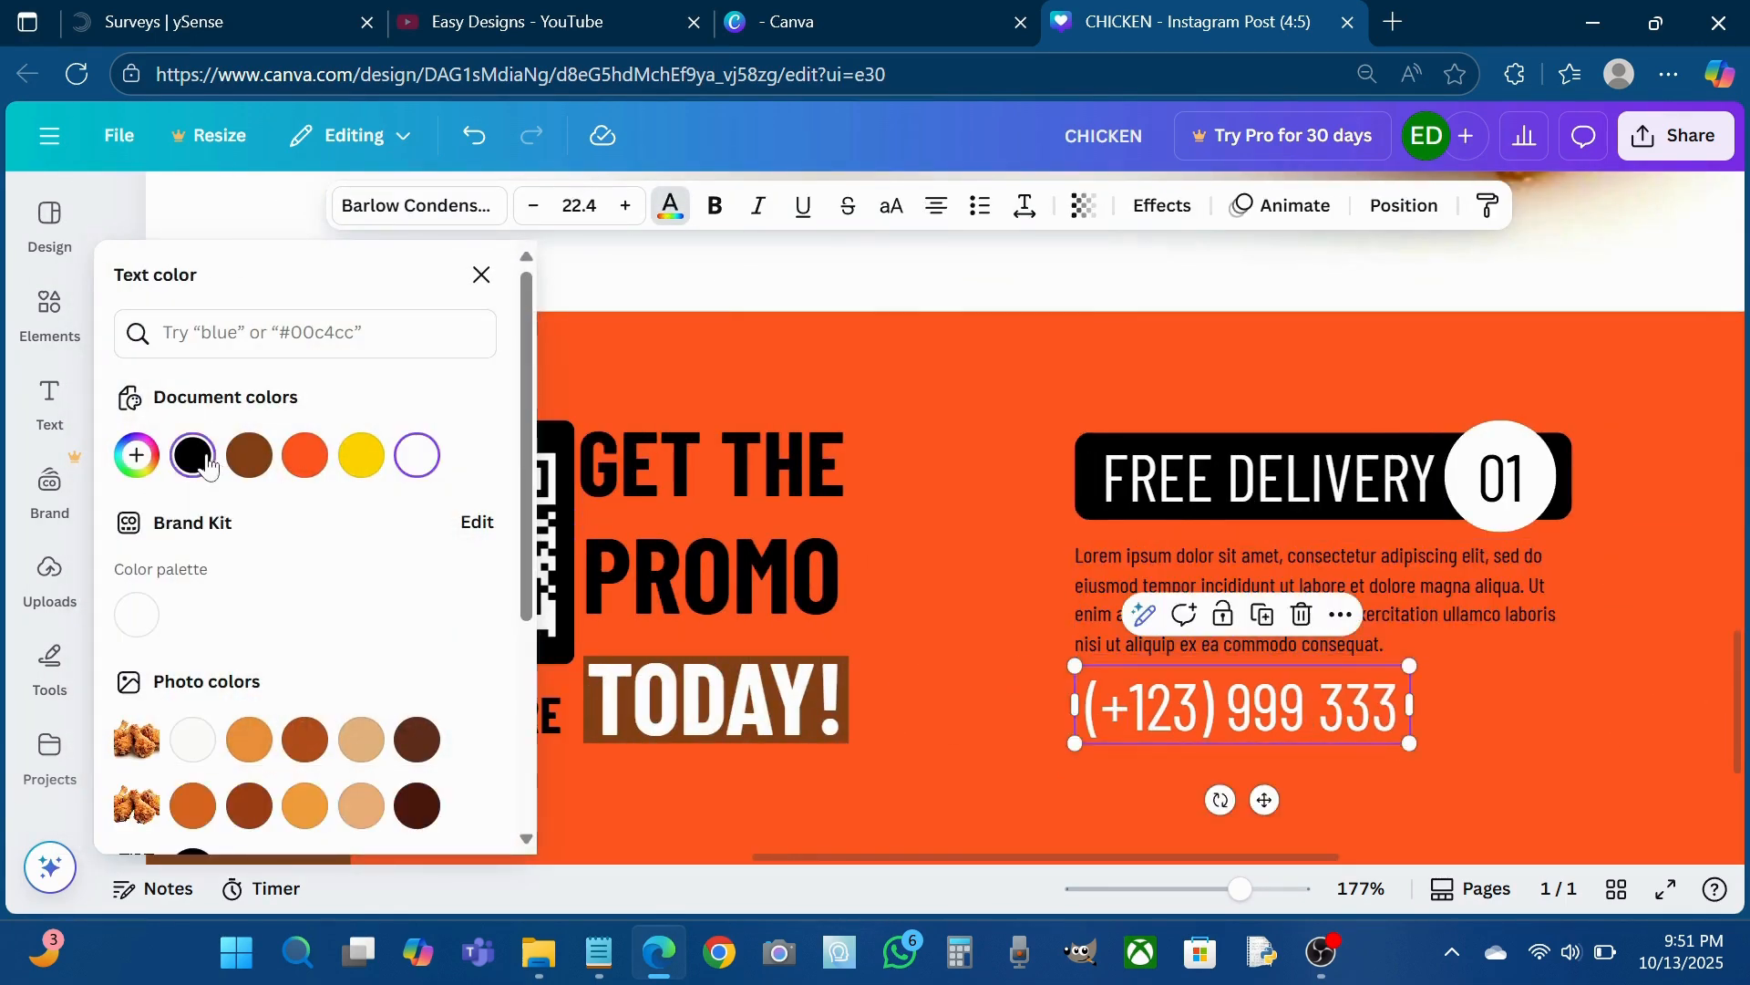
# - Recolour the phone number and the paragraph under the "FREE DELIVERY 02" label black
pyautogui.hscroll(7, 1469, 725)
pyautogui.click(1260, 718)
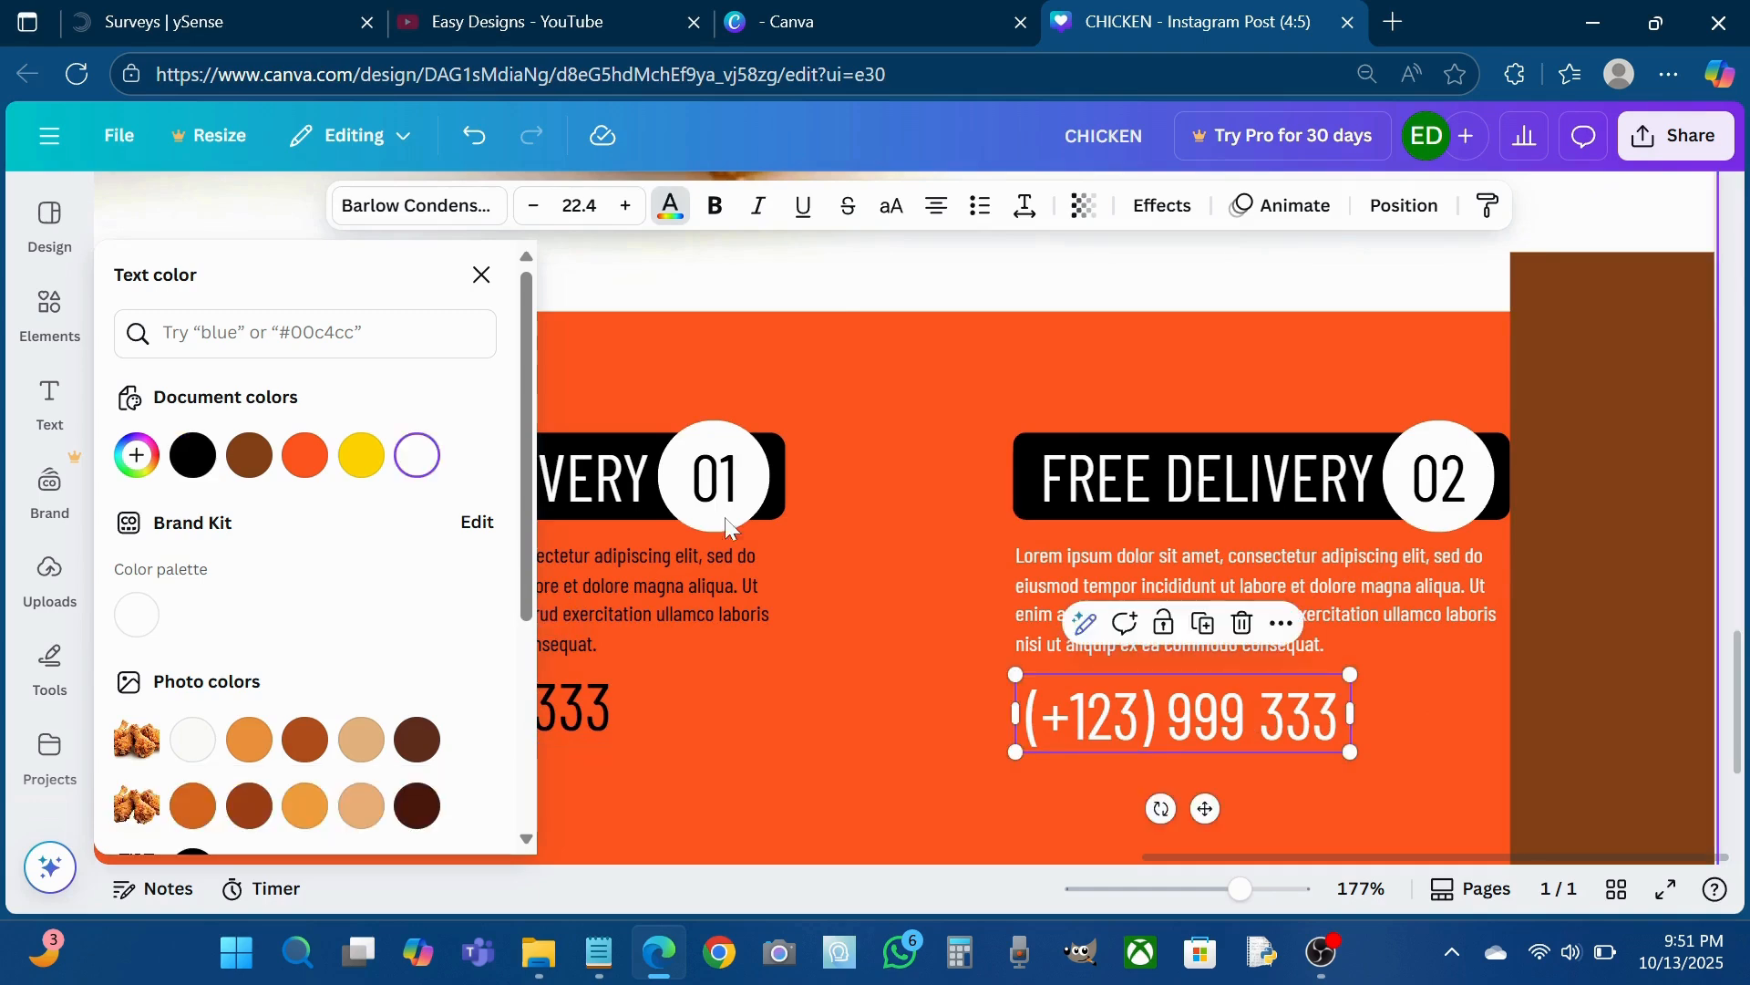
pyautogui.click(194, 456)
pyautogui.click(1053, 591)
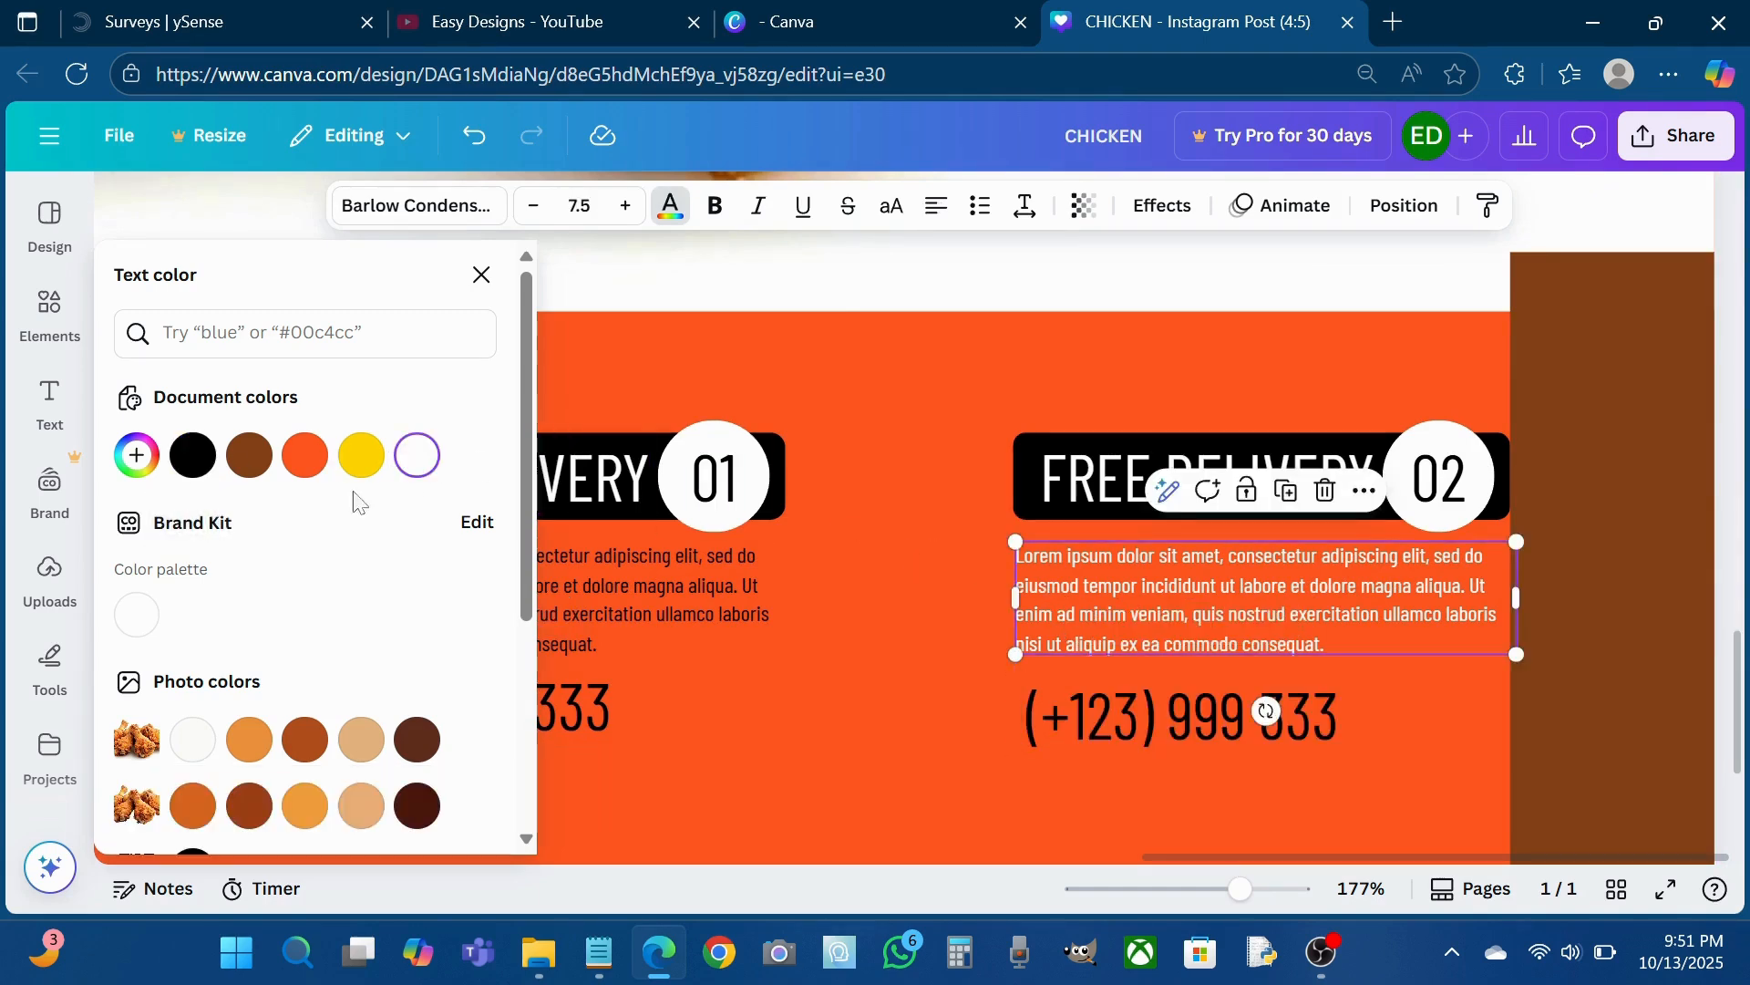
pyautogui.click(193, 456)
# - Fill the black bar behind the "FREE DELIVERY 01" text with the document's vivid orange #ff551e
pyautogui.hscroll(-3, 834, 522)
pyautogui.click(550, 467)
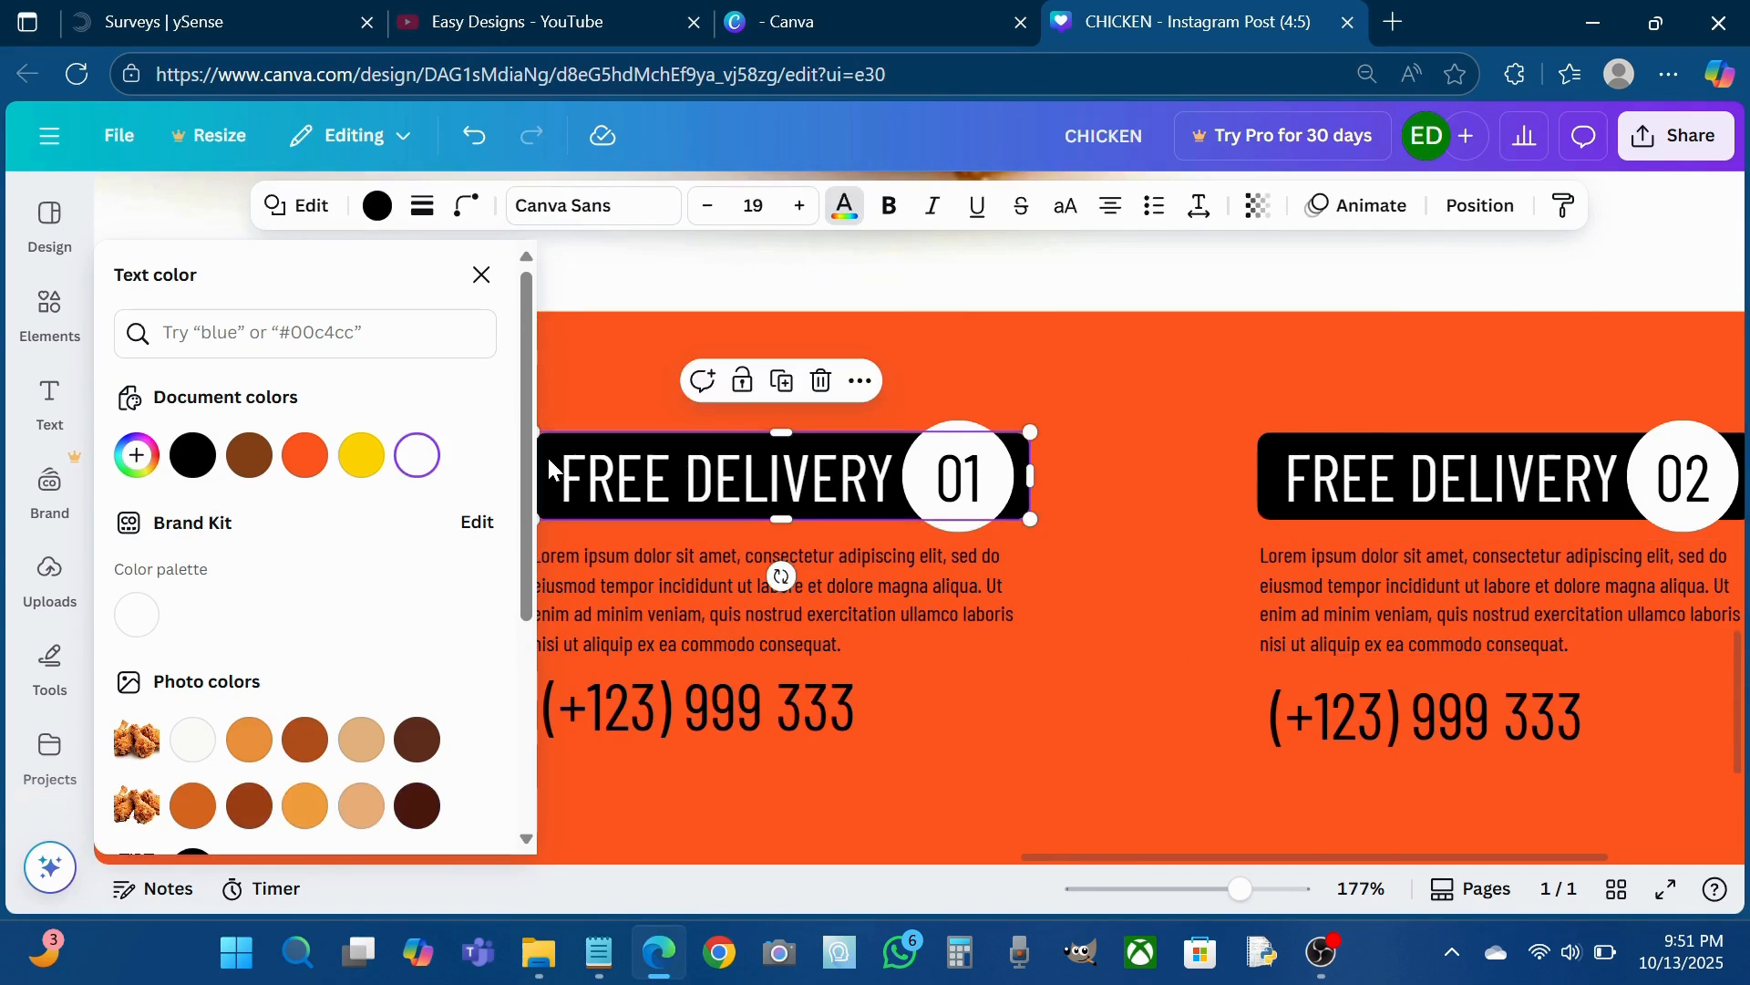
pyautogui.click(307, 457)
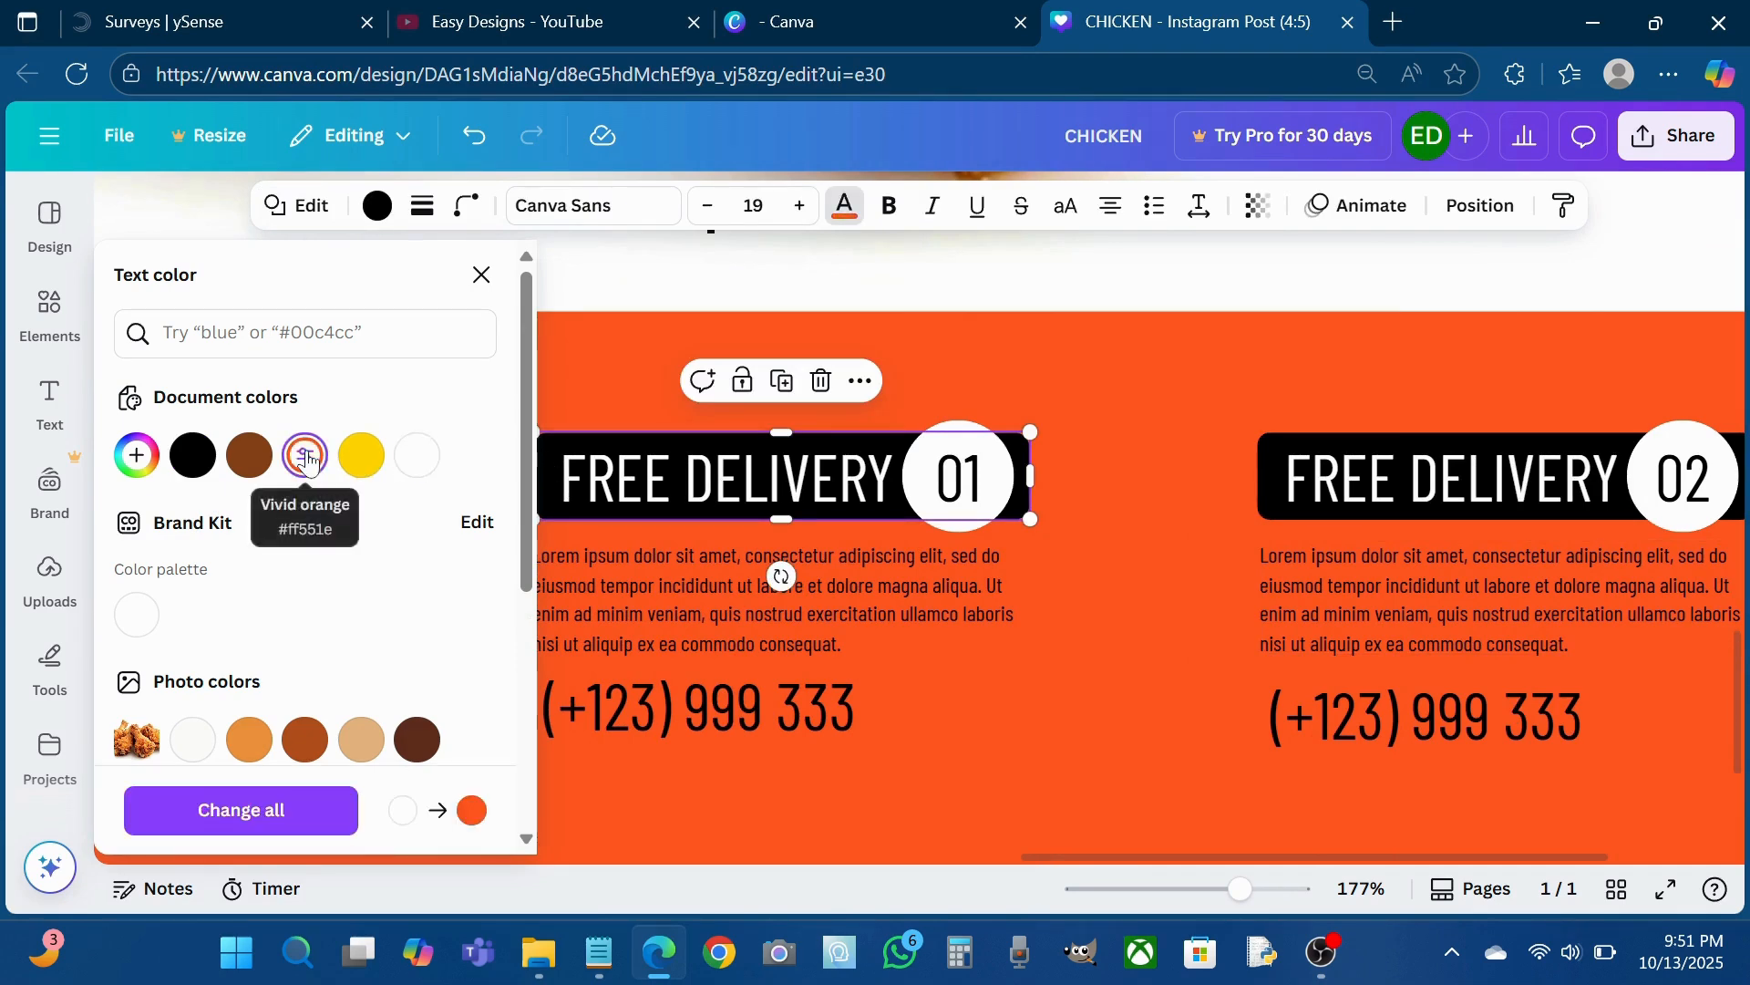
pyautogui.click(589, 385)
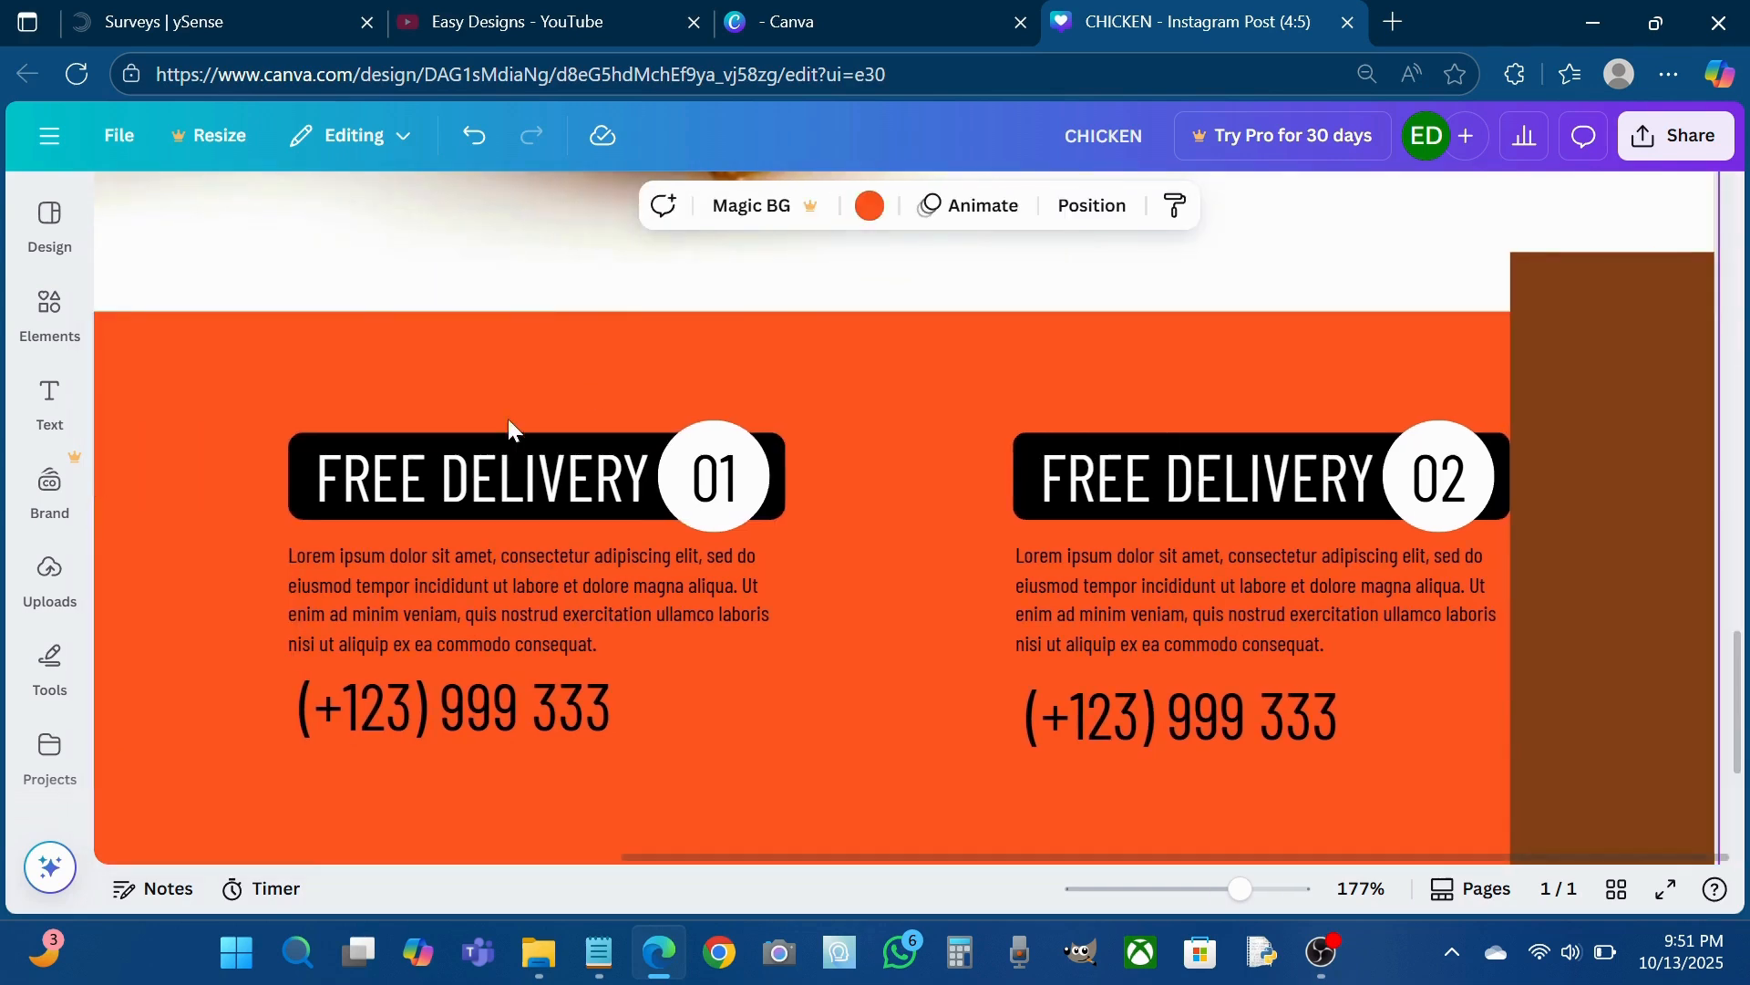
pyautogui.click(298, 473)
pyautogui.click(377, 205)
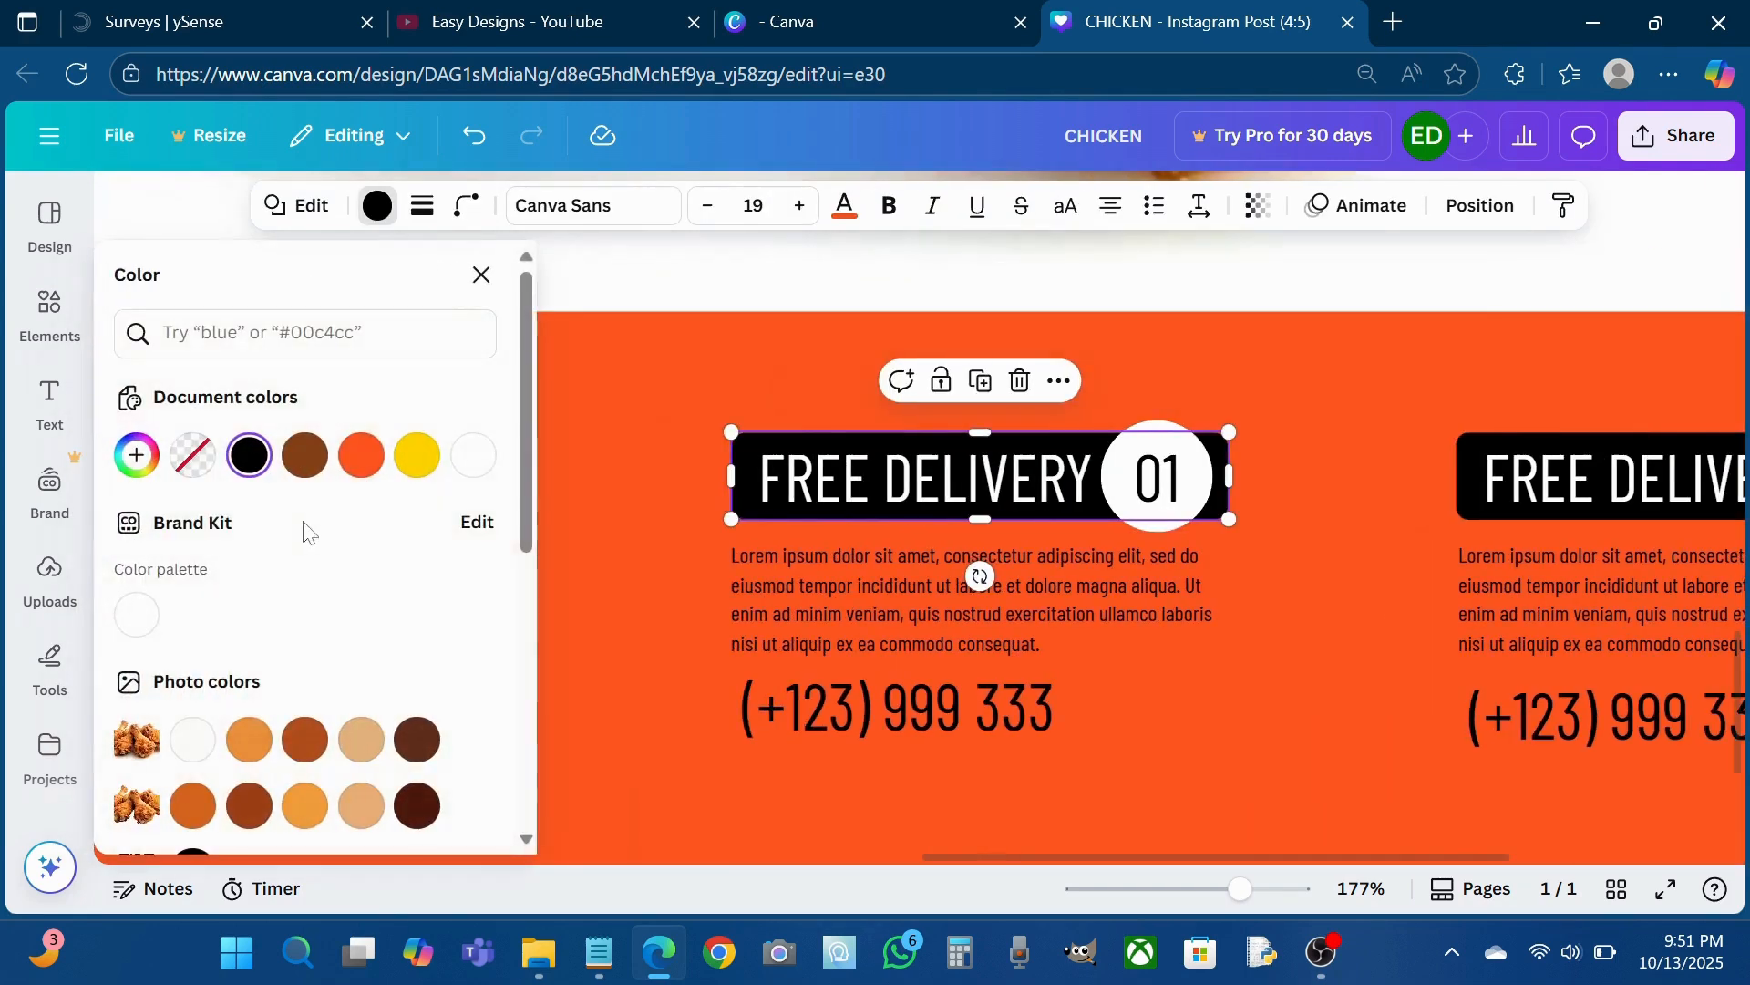
pyautogui.click(363, 472)
# - Fill the circle of label 01 with black and recolour its number white
pyautogui.click(1065, 489)
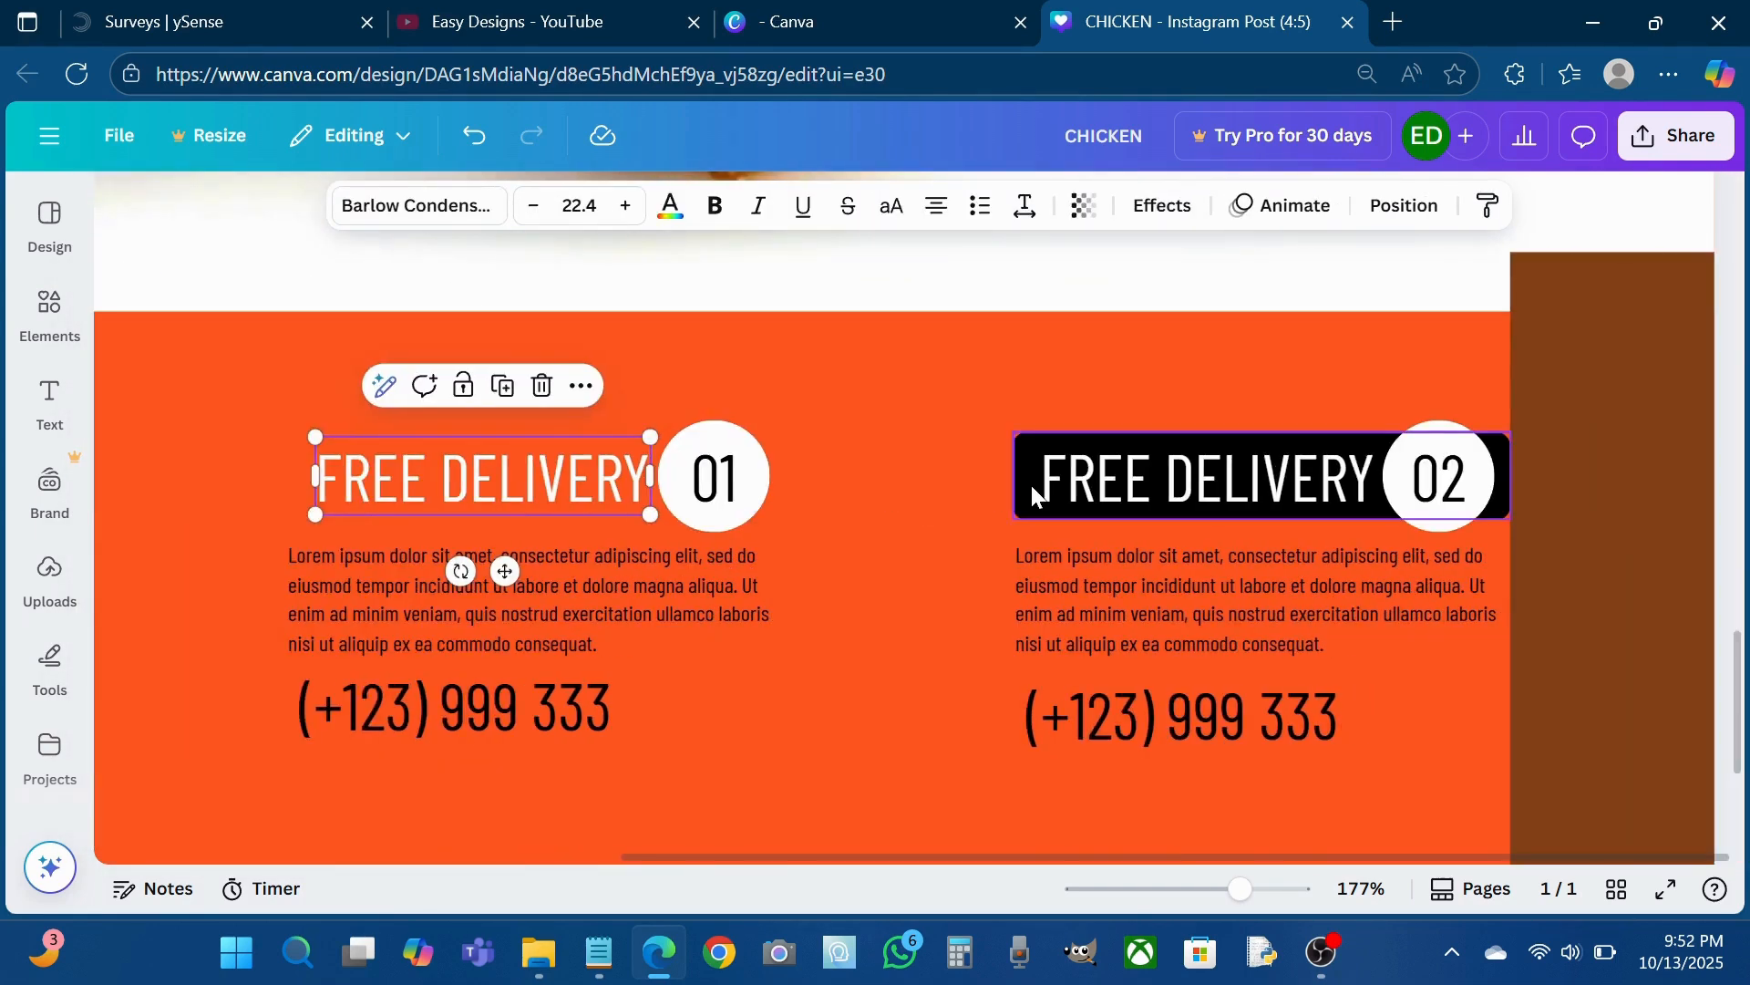
pyautogui.click(755, 495)
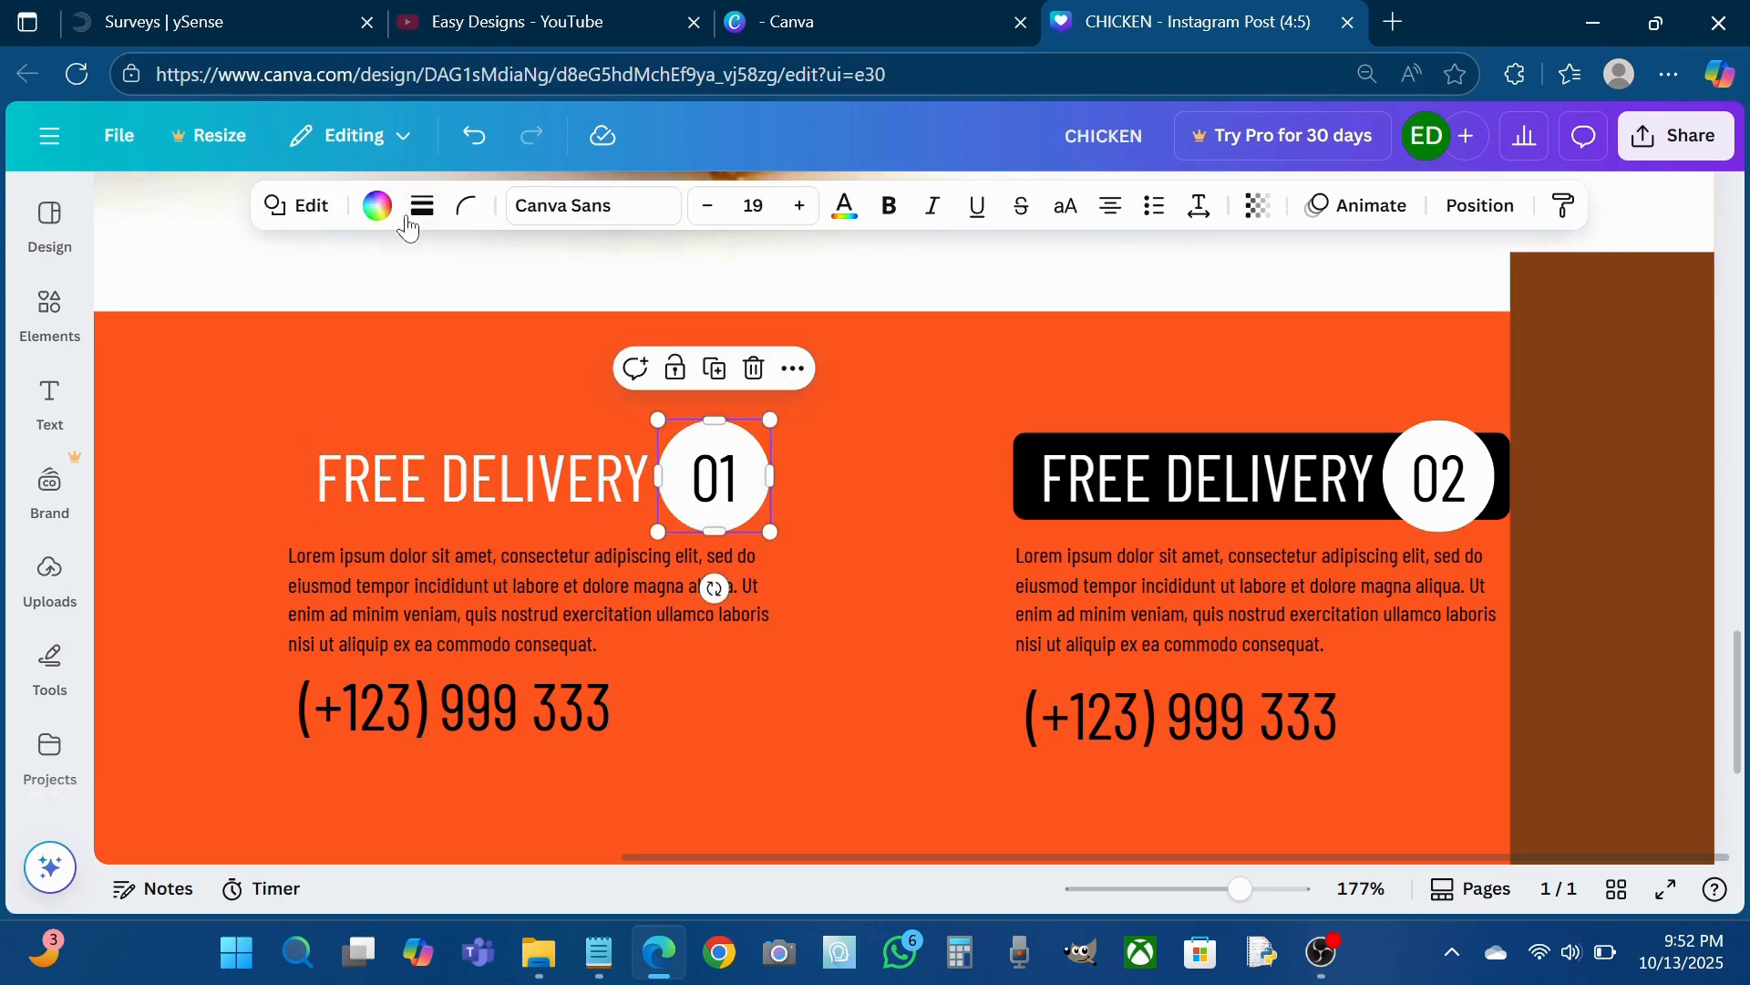
pyautogui.click(377, 205)
pyautogui.click(247, 453)
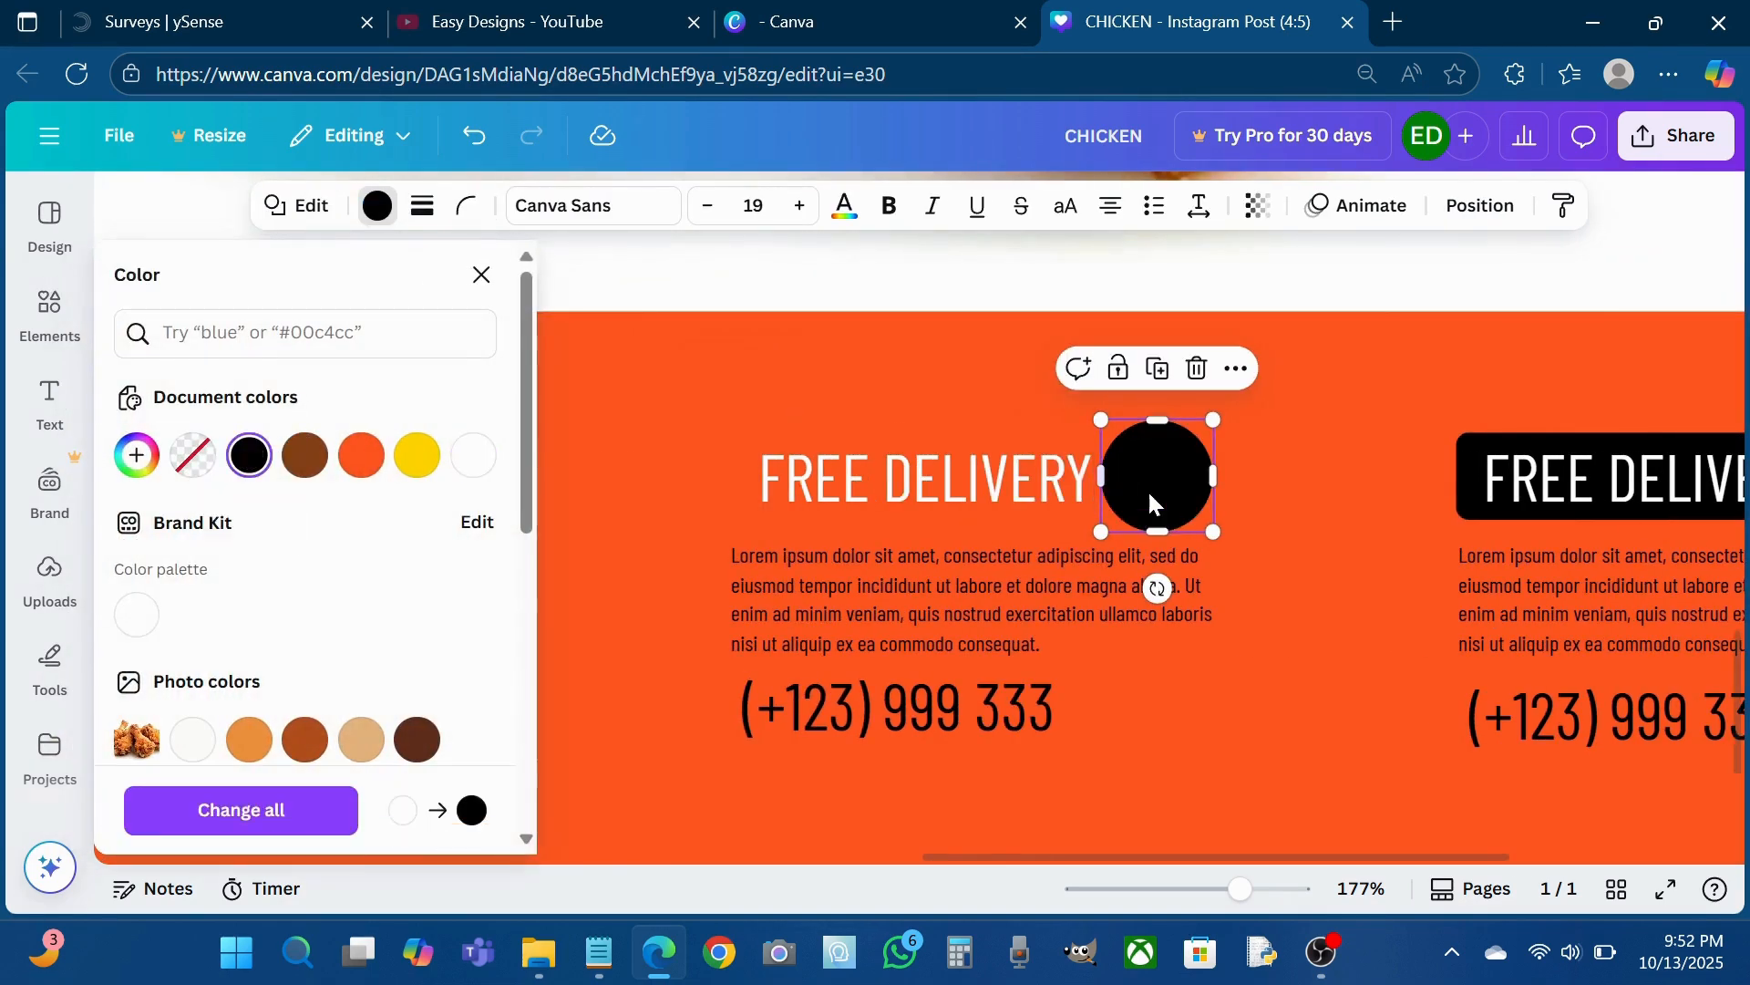
pyautogui.click(1150, 491)
pyautogui.click(670, 205)
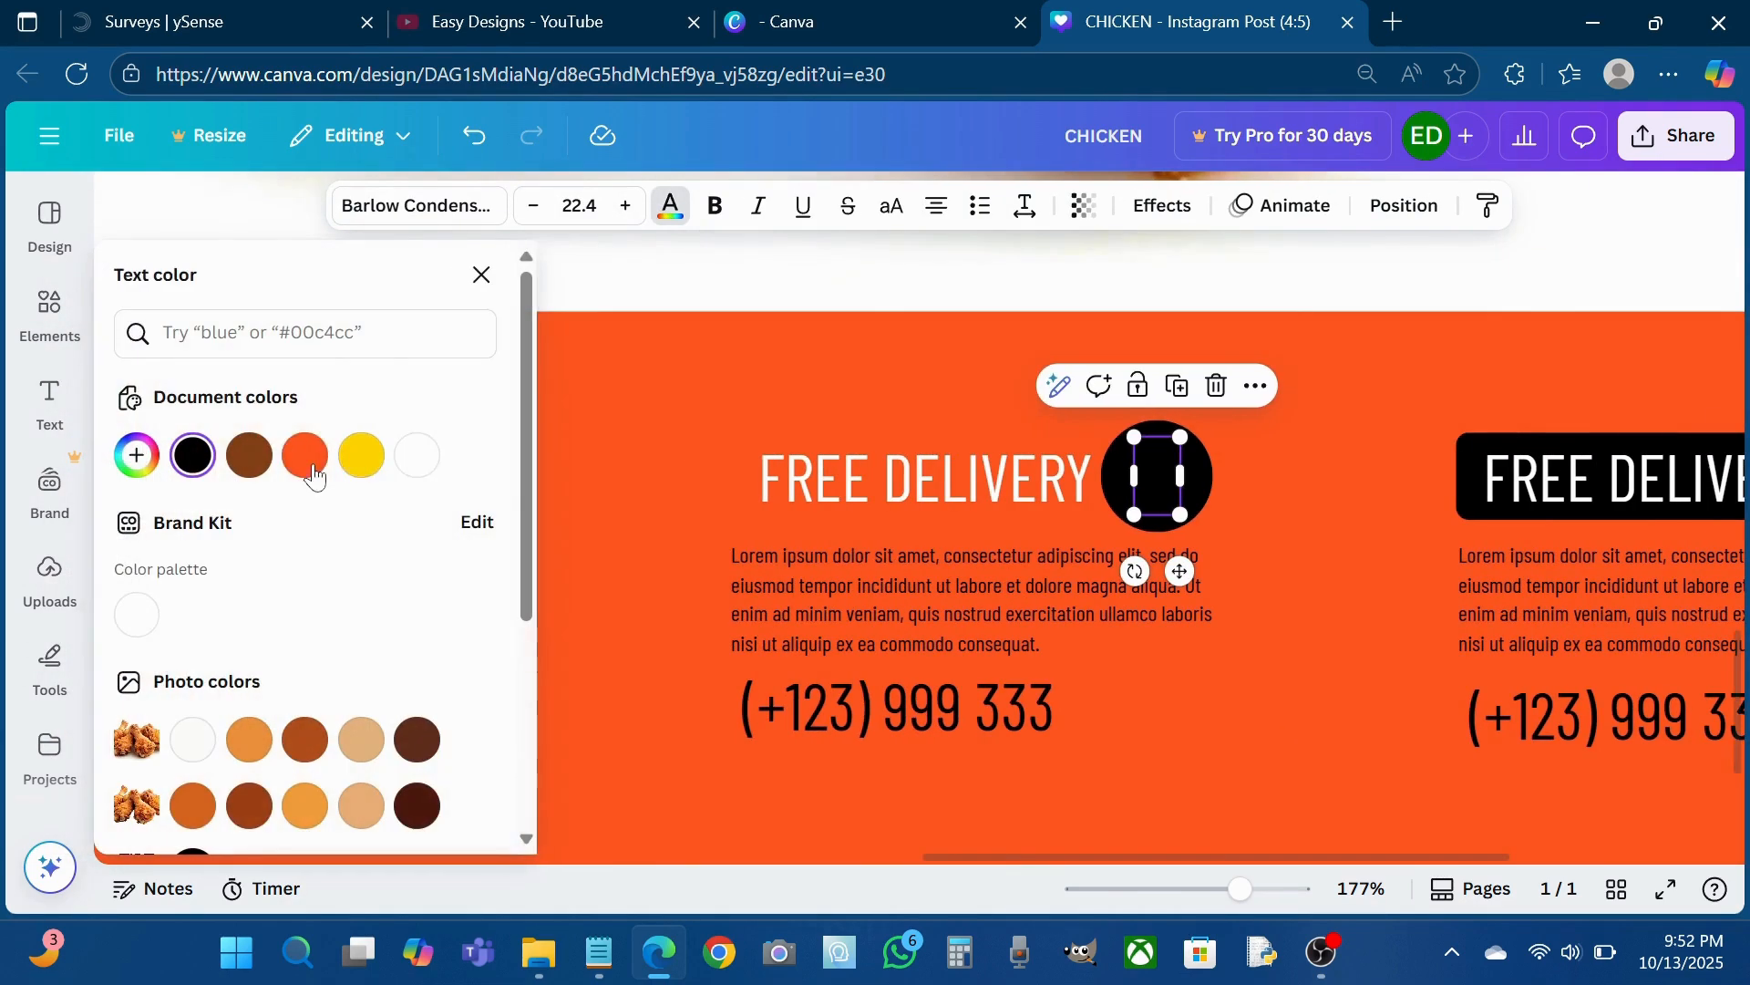
pyautogui.click(418, 455)
# - Fill the black bar behind the "FREE DELIVERY 02" text with the same vivid orange
pyautogui.hscroll(5, 1258, 671)
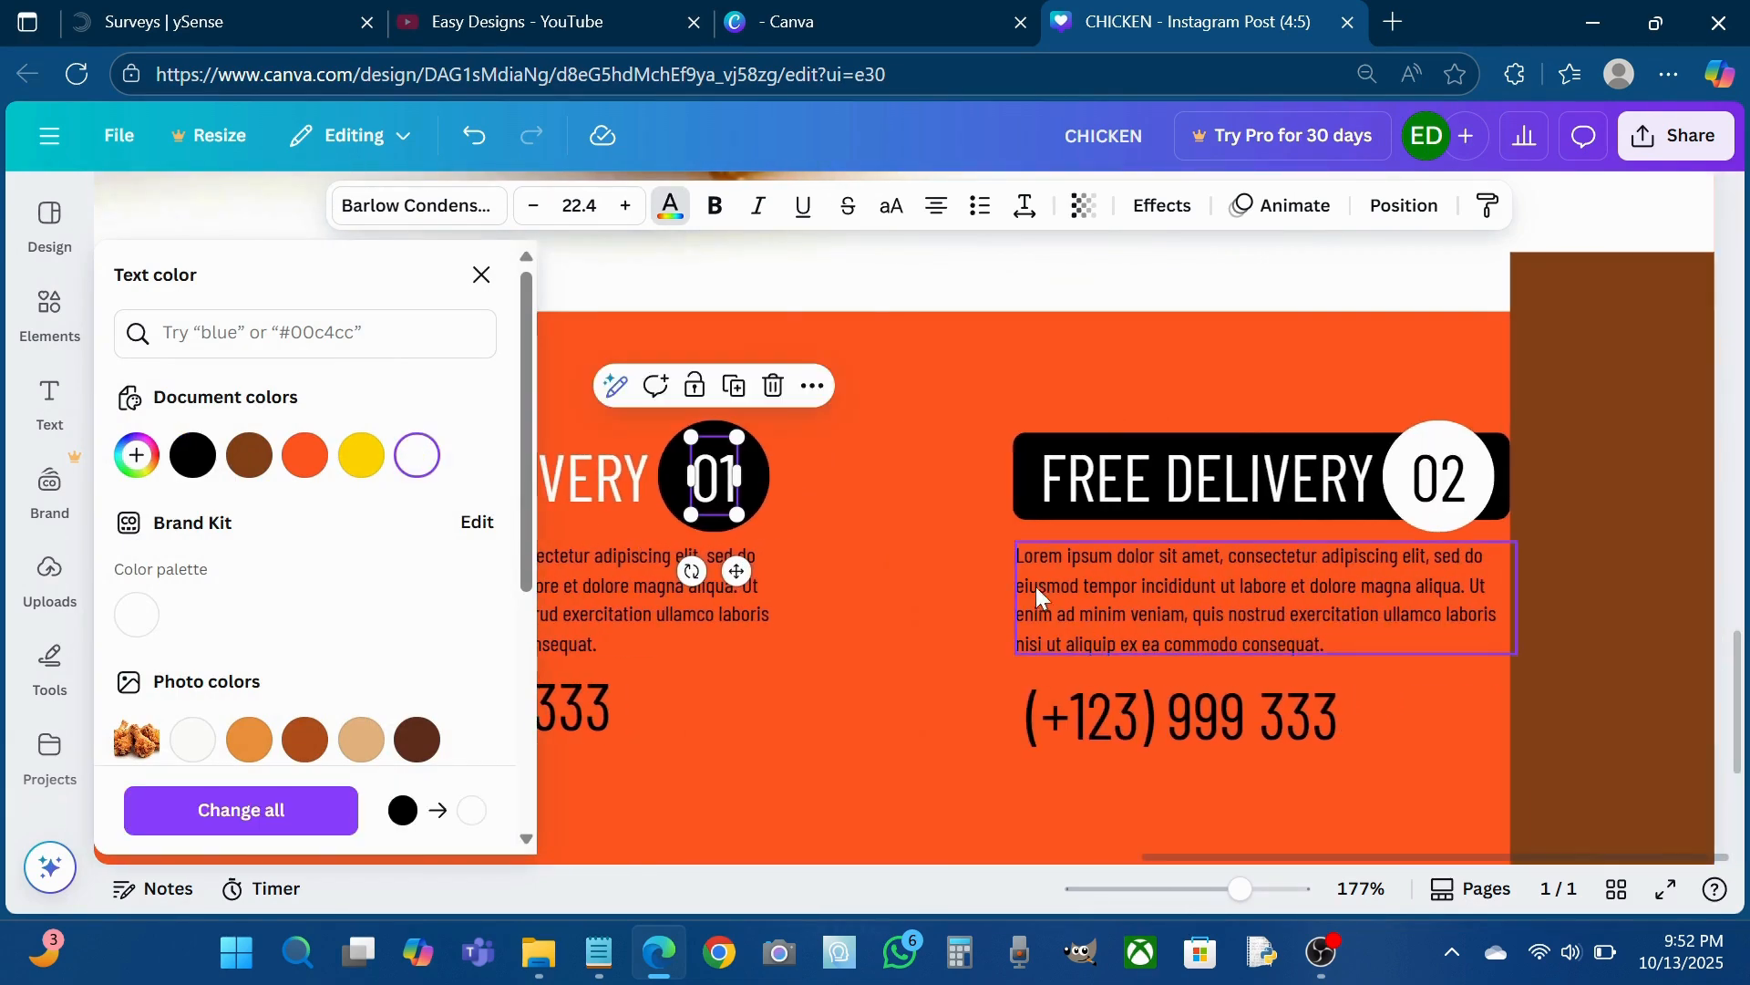
pyautogui.click(1021, 506)
pyautogui.click(305, 455)
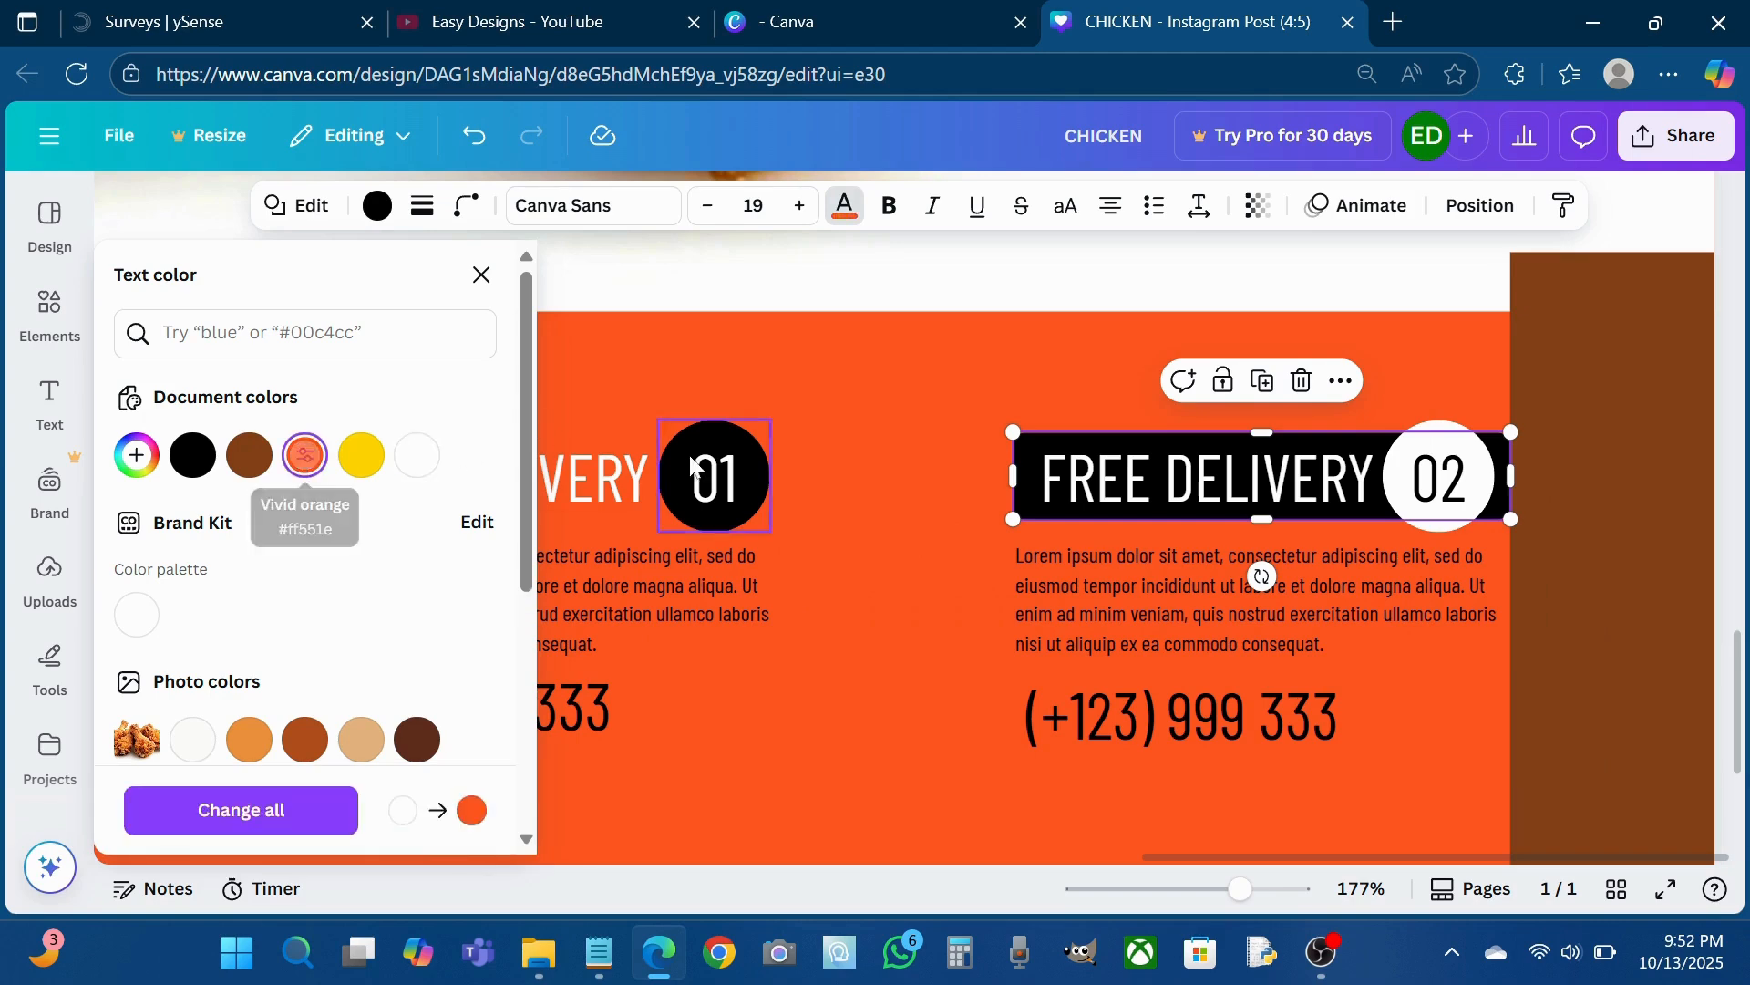
pyautogui.click(937, 551)
pyautogui.click(1018, 506)
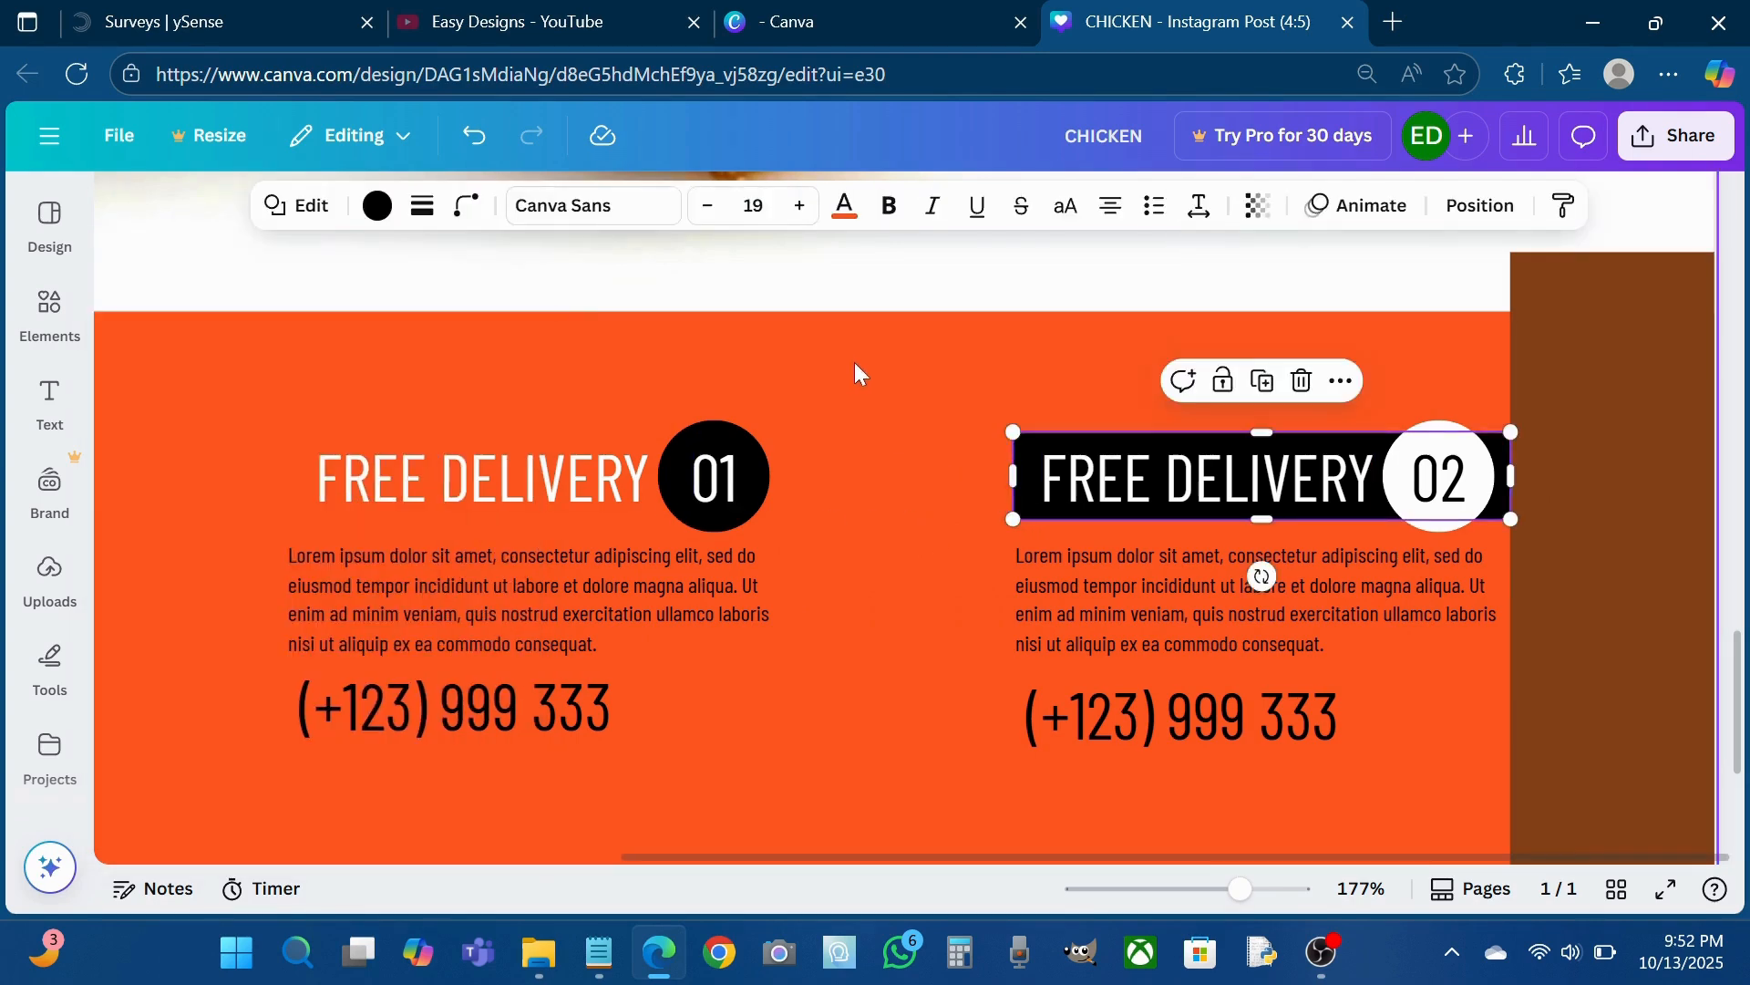
pyautogui.click(378, 206)
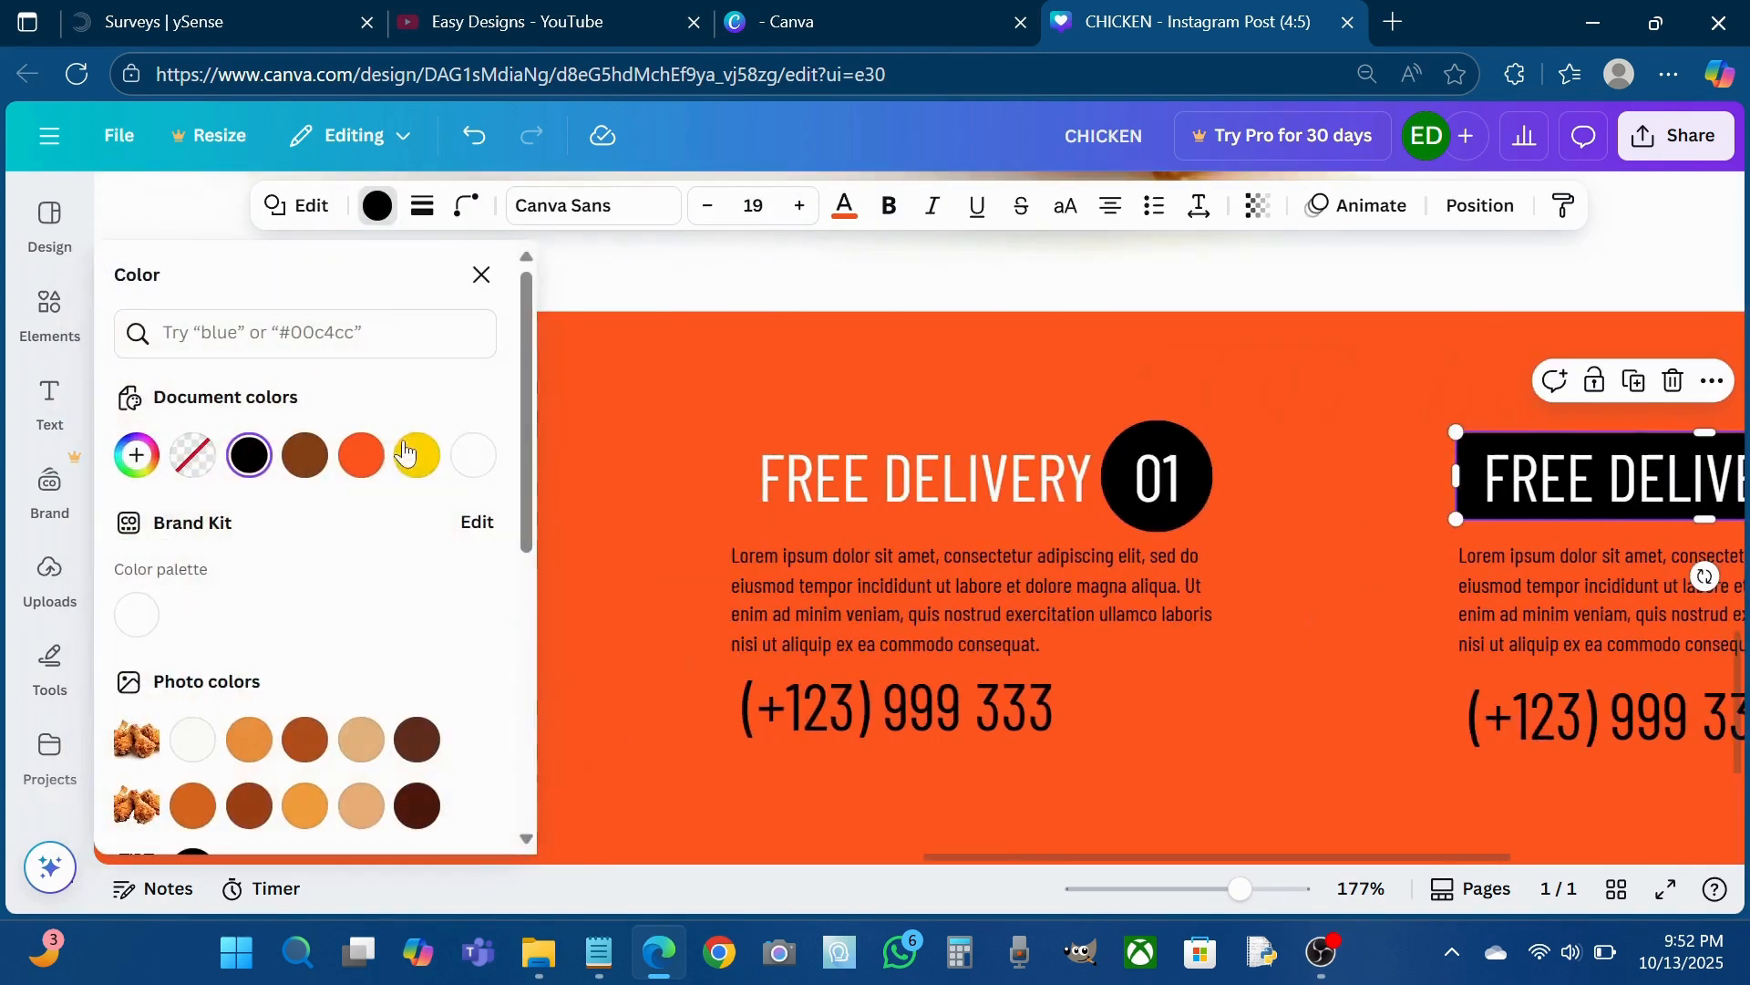
pyautogui.click(361, 464)
# - Fill the circle of label 02 with black and recolour its number white
pyautogui.hscroll(5, 1308, 614)
pyautogui.click(1402, 497)
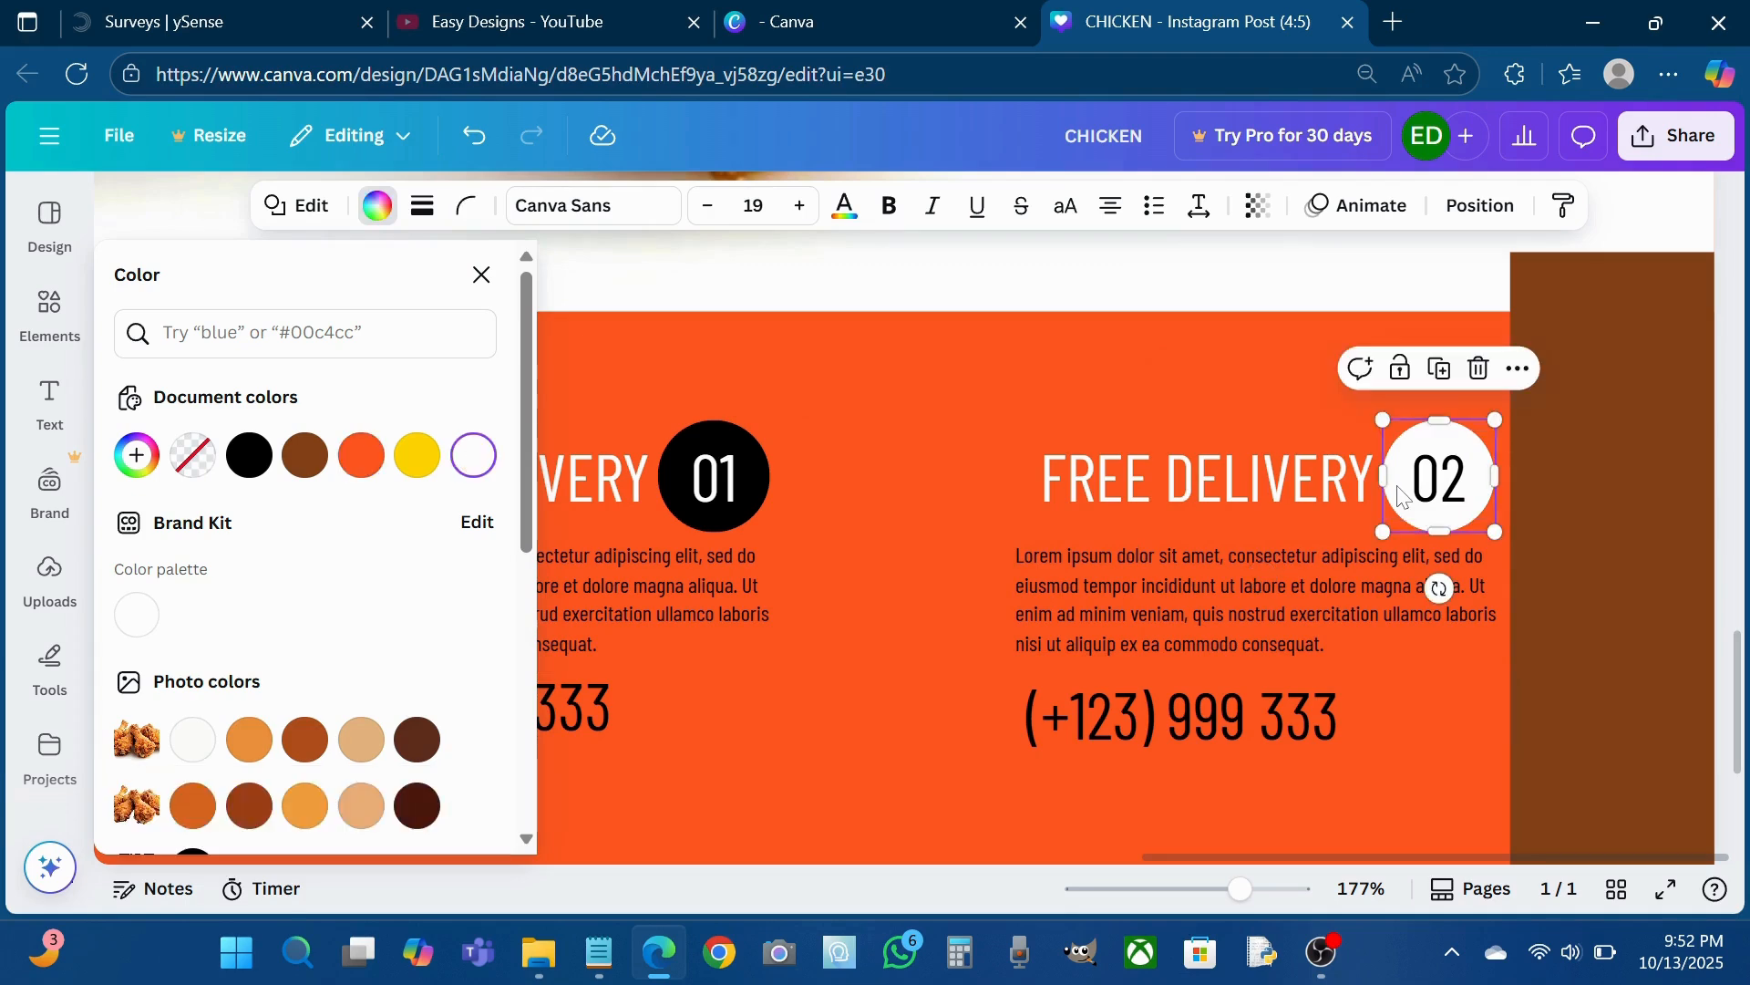
pyautogui.click(249, 454)
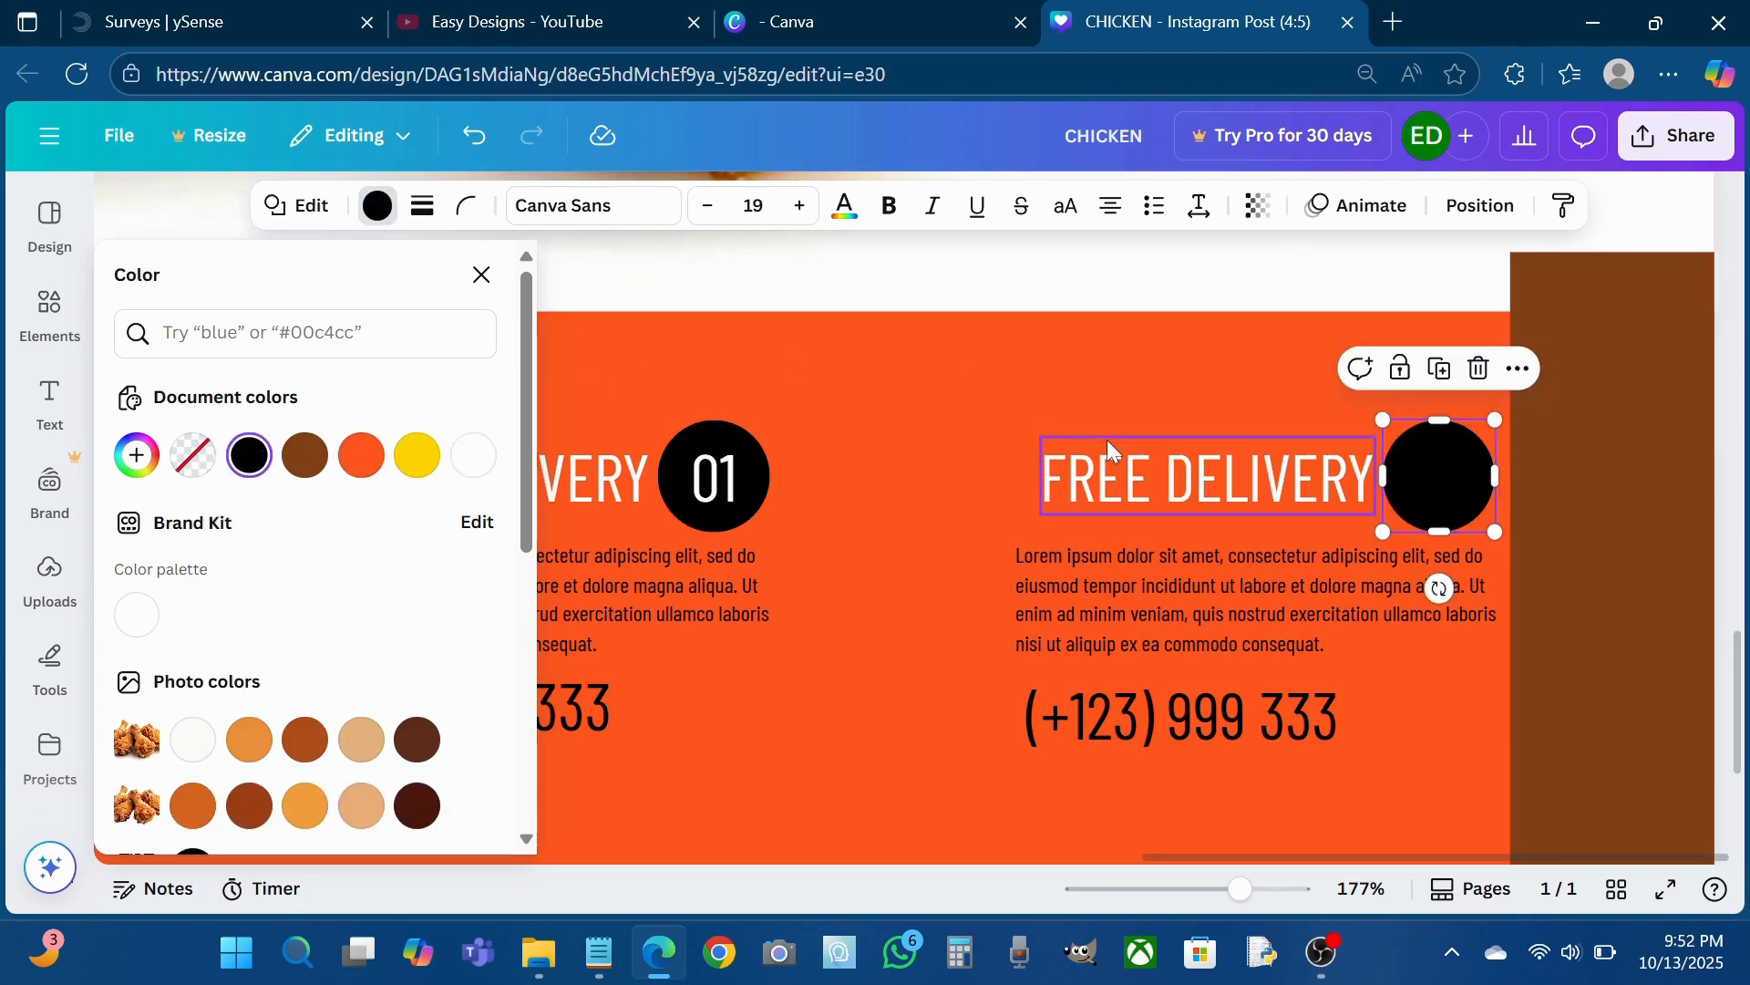
pyautogui.click(1442, 461)
pyautogui.click(671, 205)
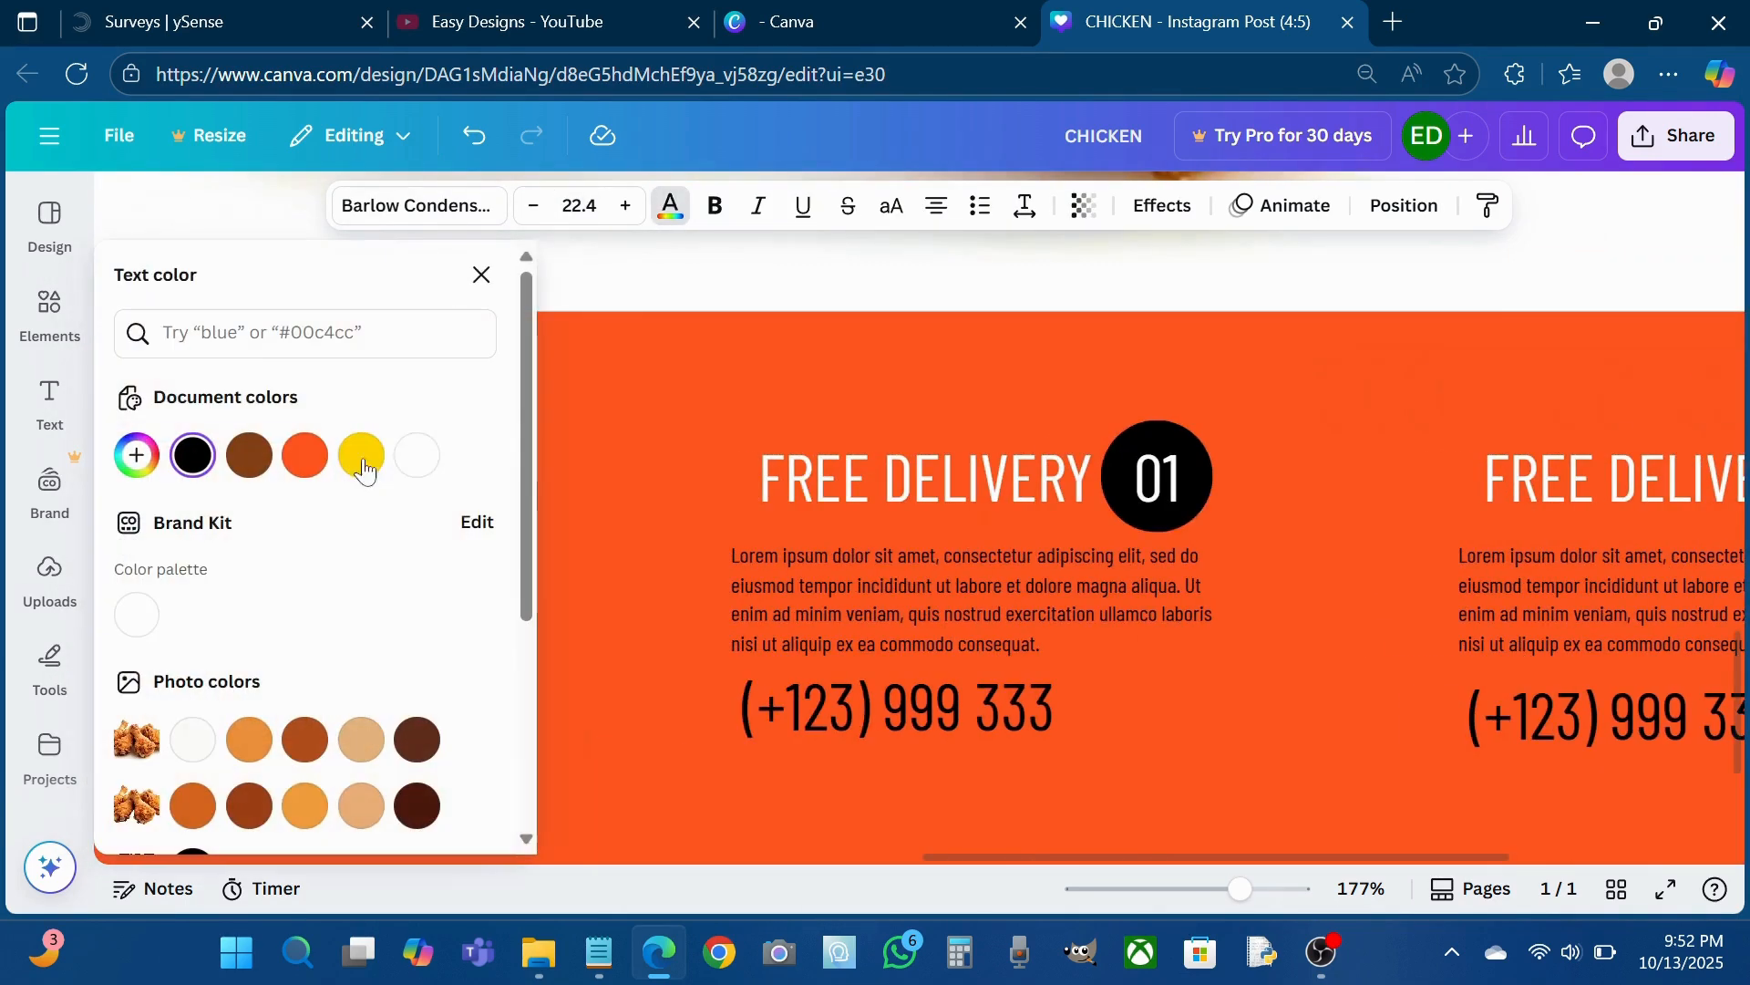
pyautogui.click(416, 456)
pyautogui.click(901, 394)
# - Delete the brown rectangle beside the QR code and keep the one on the opposite page edge
pyautogui.scroll(-5, 900, 394)
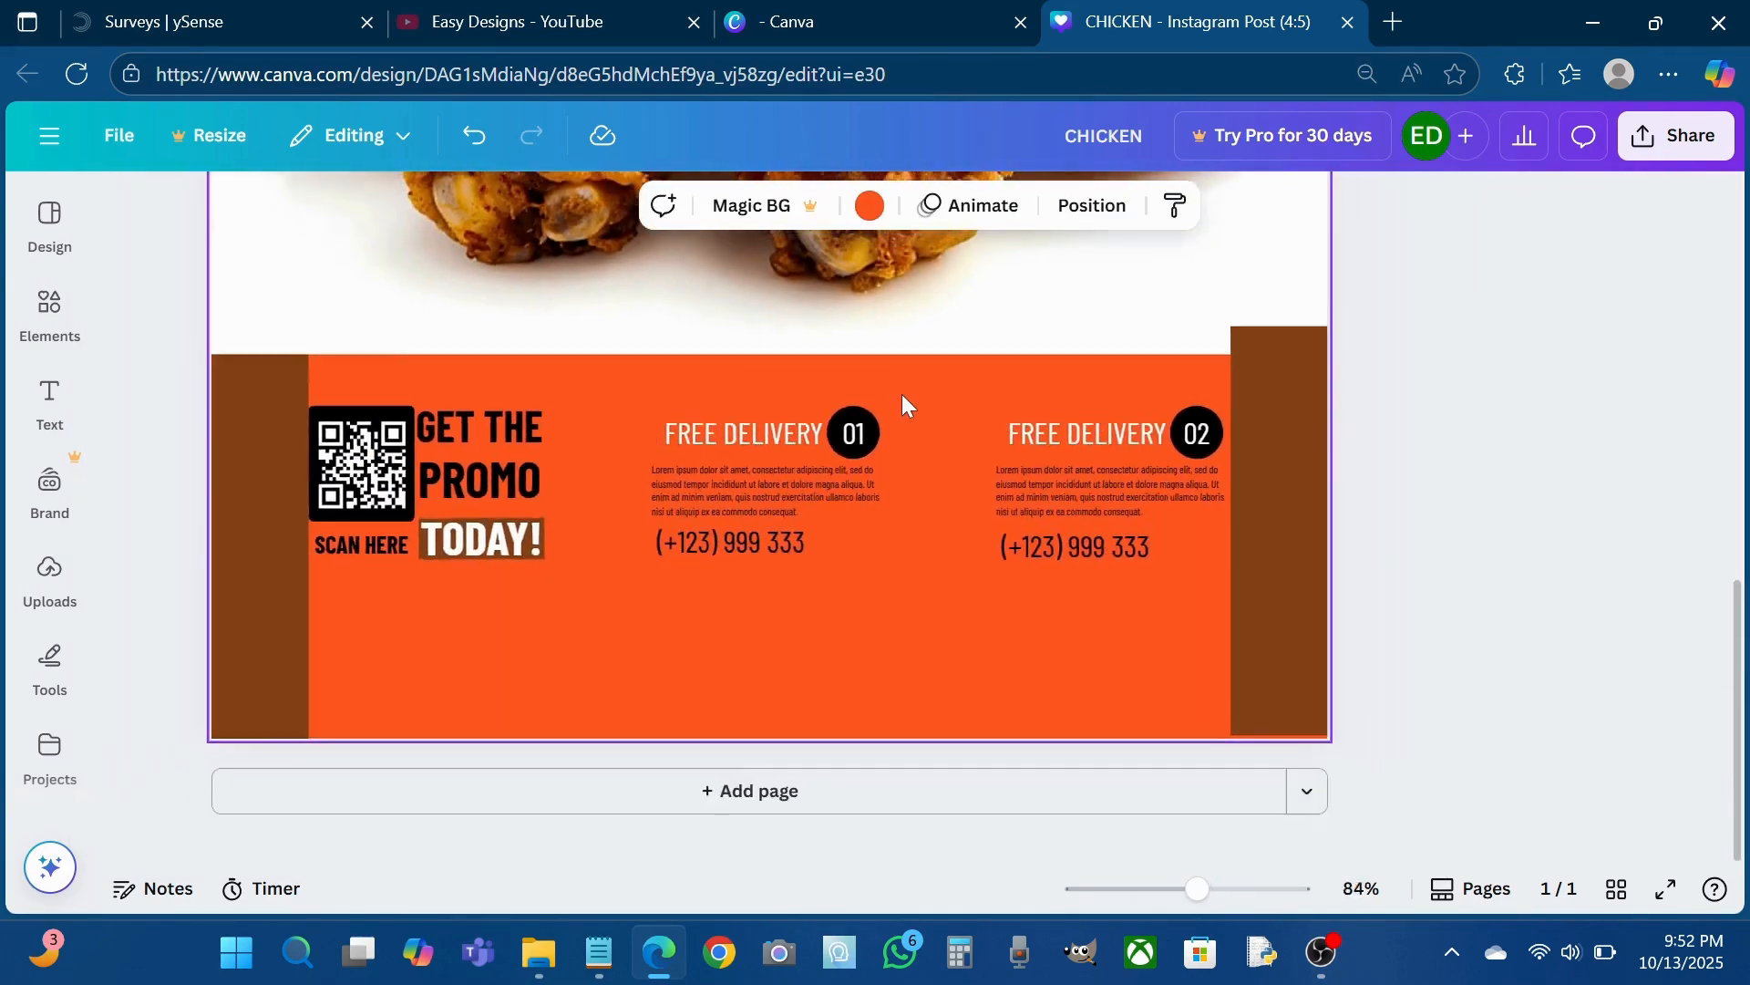
pyautogui.click(1218, 518)
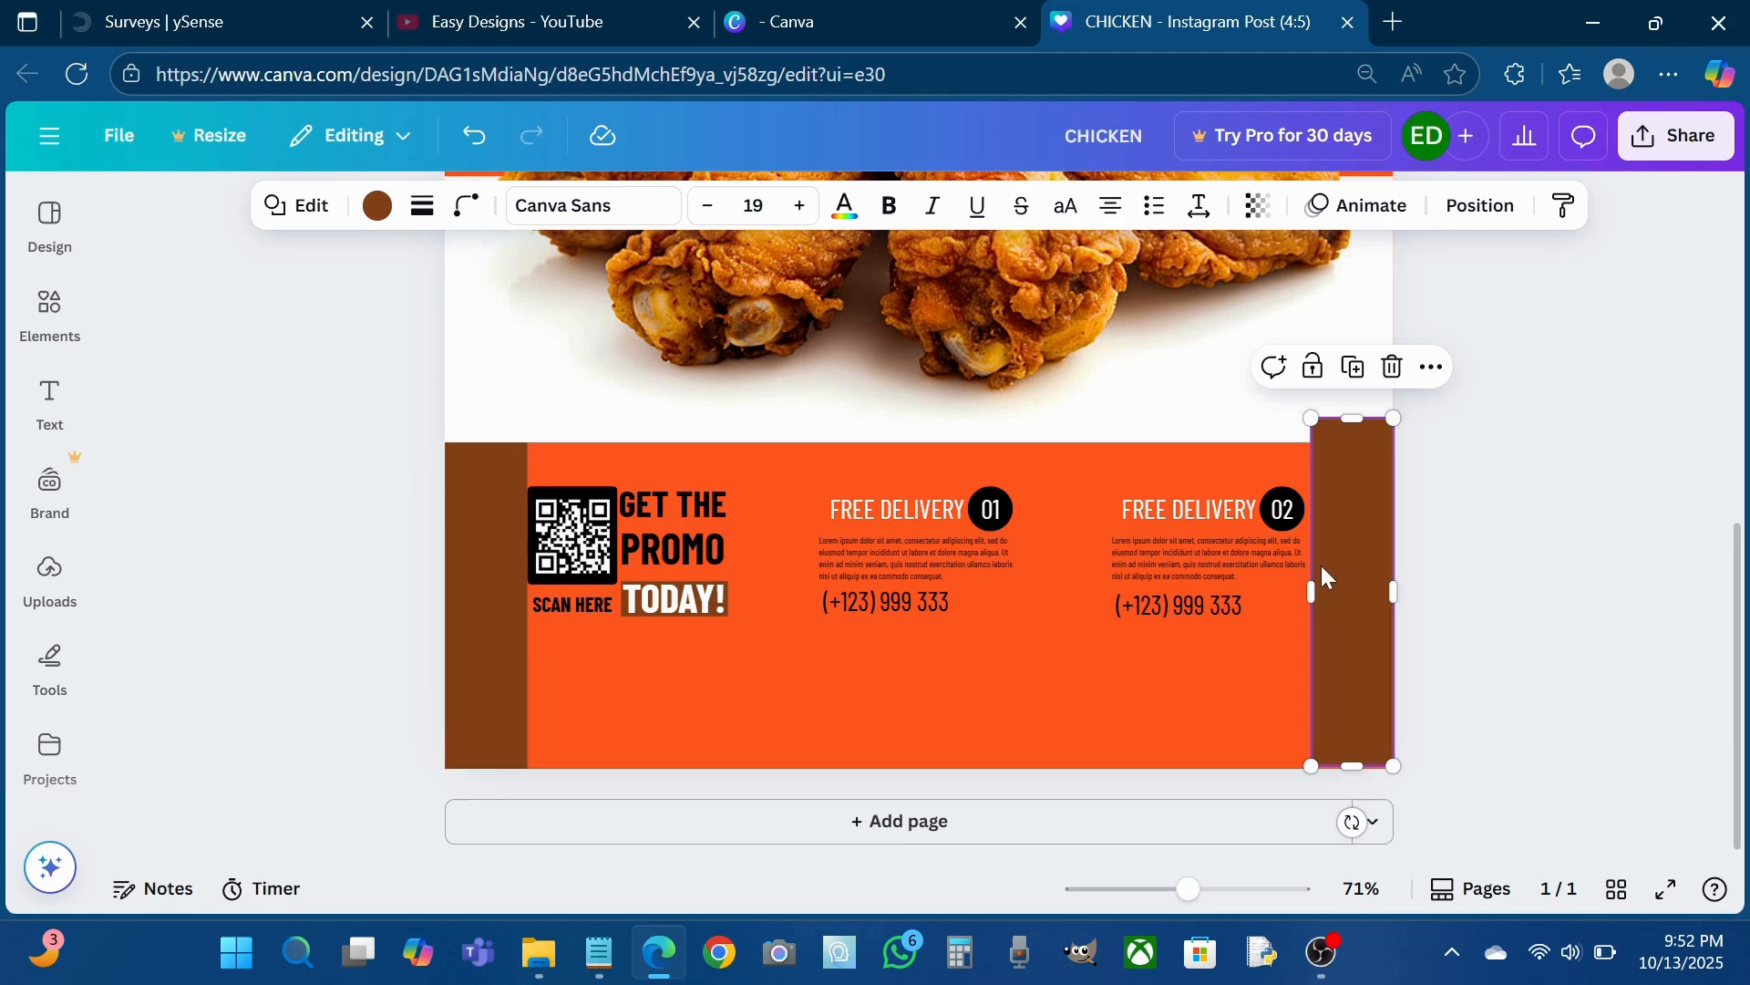
pyautogui.click(486, 629)
pyautogui.click(524, 383)
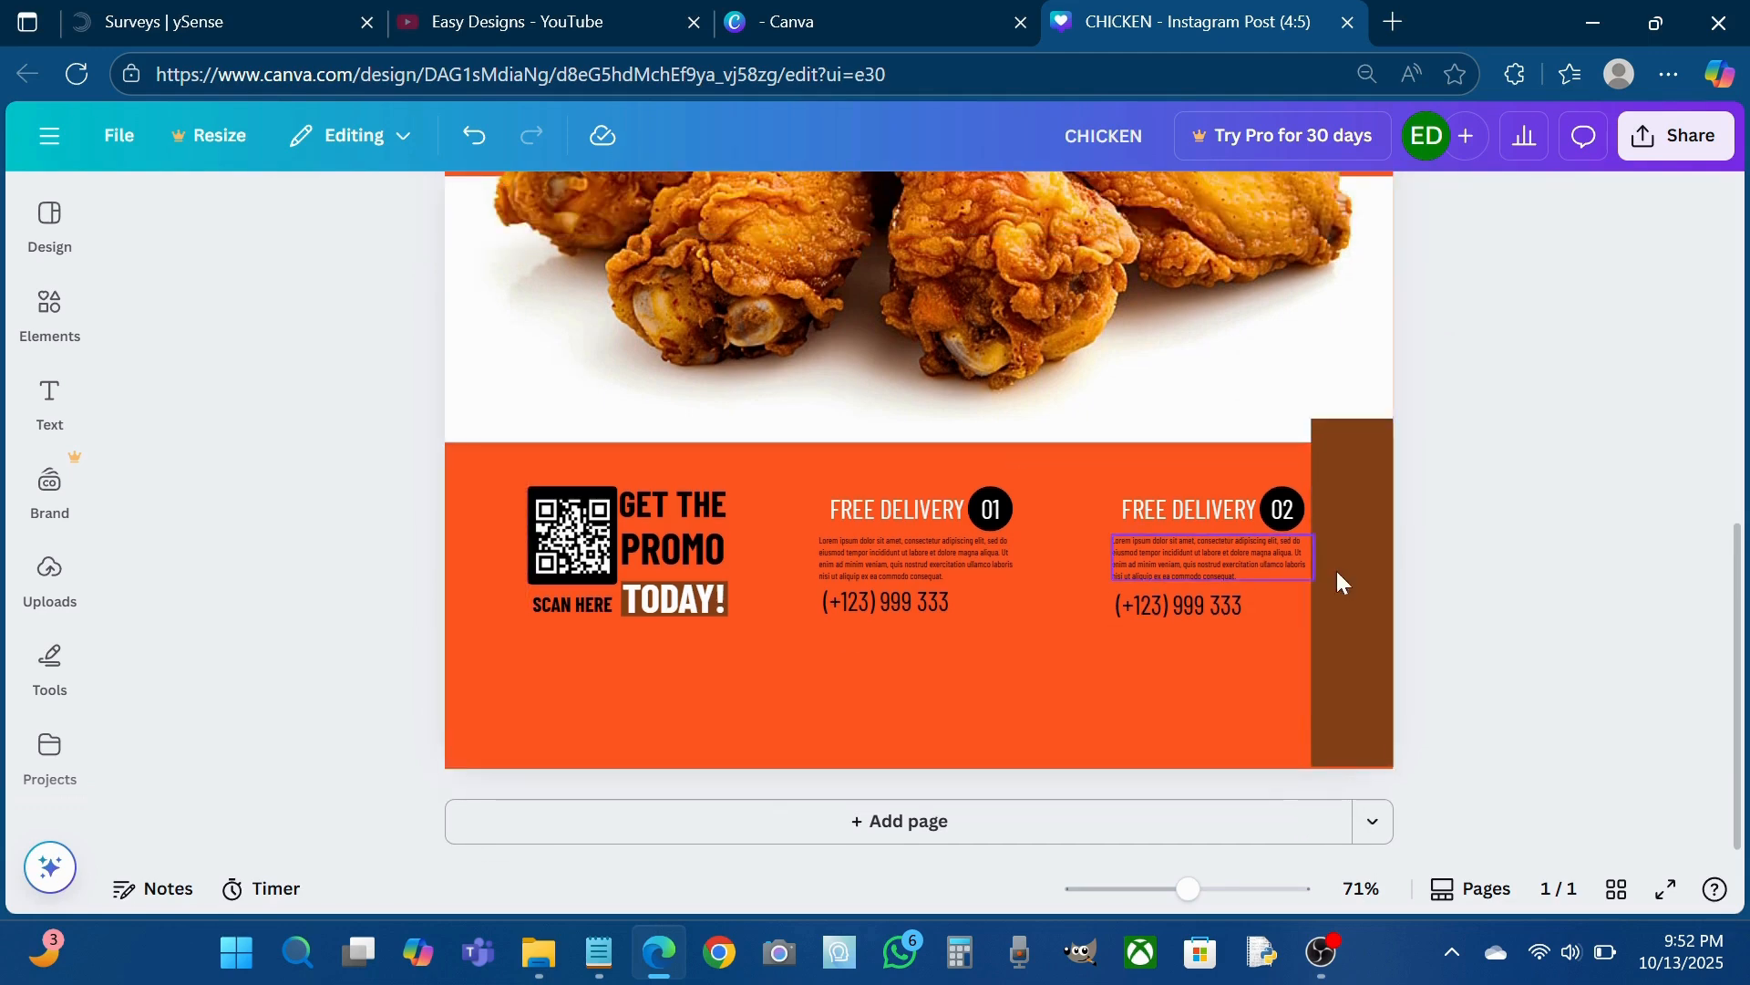
# - Stretch the remaining brown rectangle across the full page width and fill it with white
pyautogui.click(1365, 593)
pyautogui.moveTo(1311, 592); pyautogui.dragTo(445, 593)
pyautogui.click(377, 206)
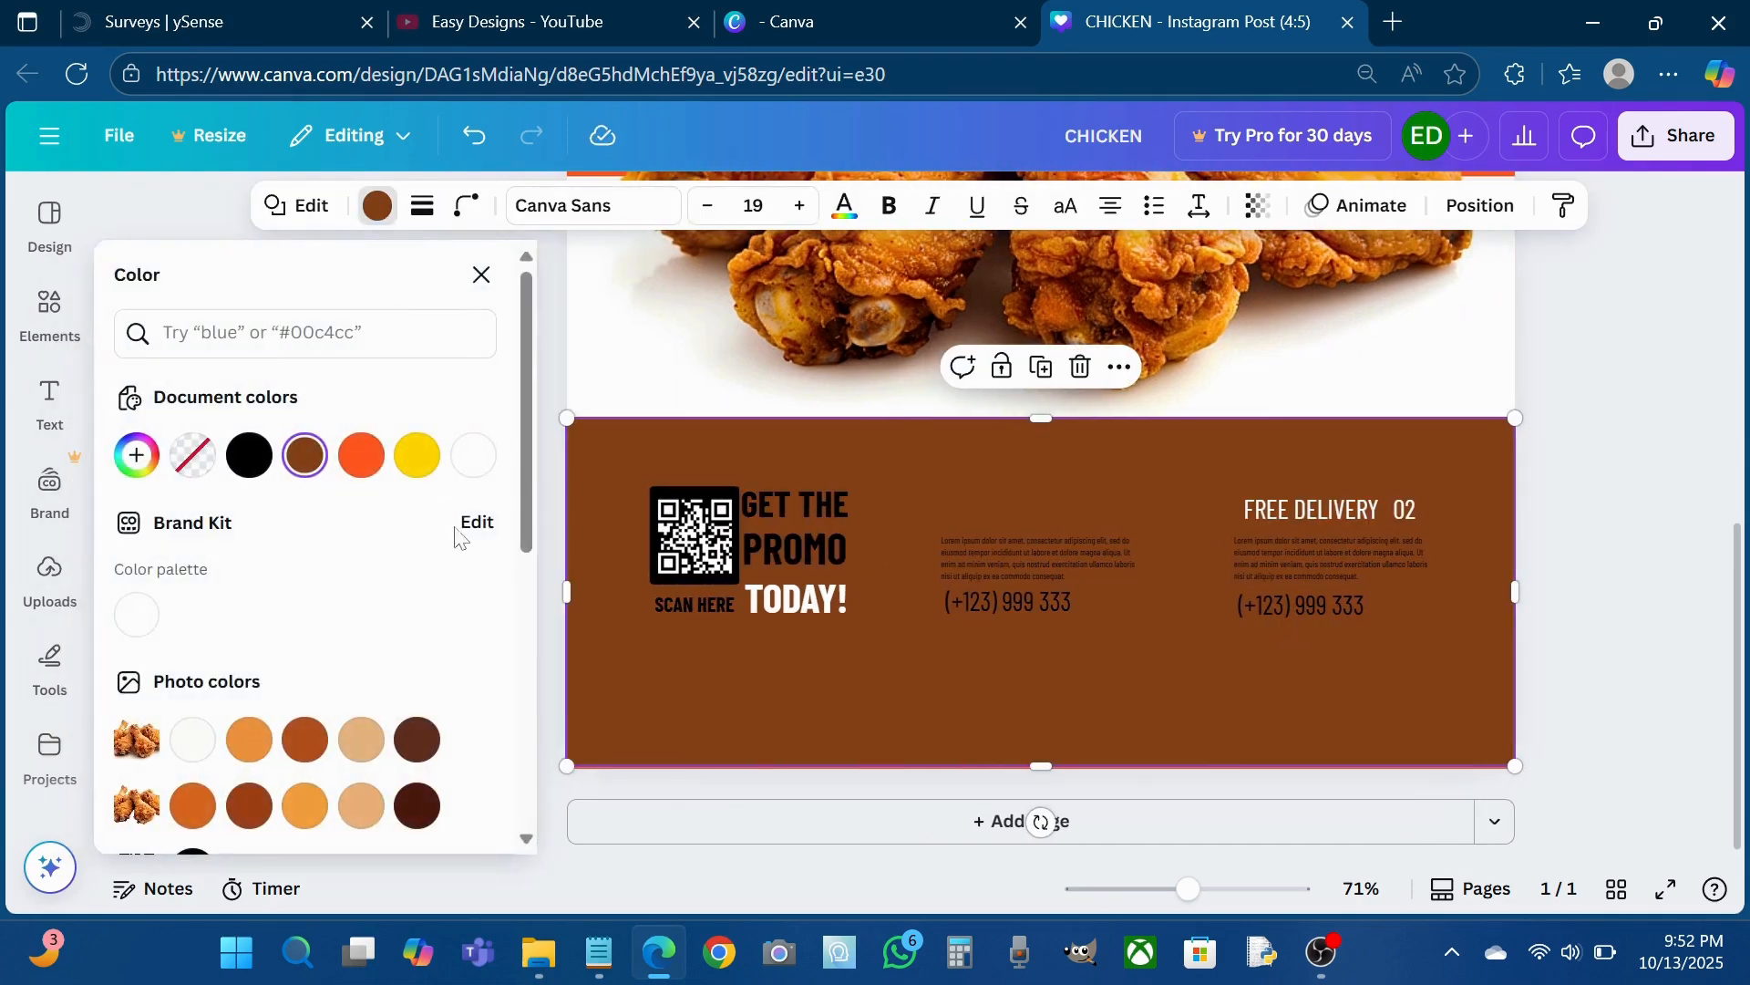
pyautogui.click(481, 479)
# - Send the white rectangle to the back and extend its lower edge to the bottom of the page
pyautogui.click(1483, 204)
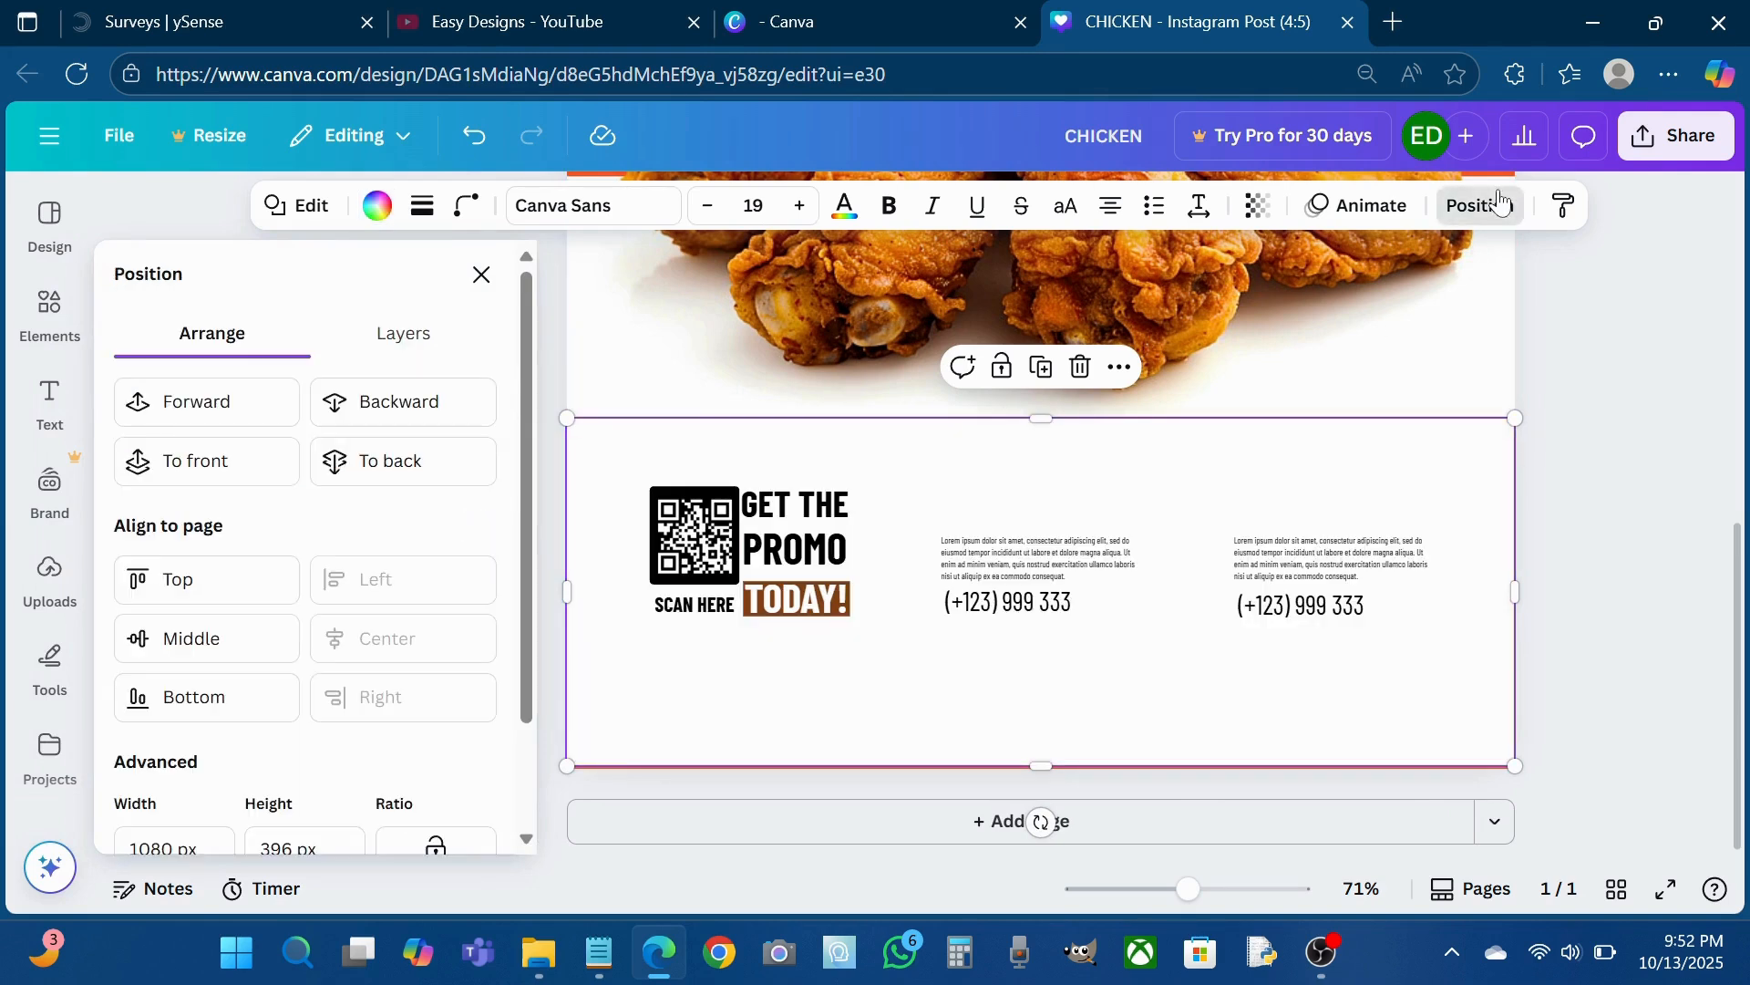
pyautogui.click(395, 456)
pyautogui.moveTo(1043, 766)
pyautogui.mouseDown()
pyautogui.moveTo(1040, 730)
pyautogui.moveTo(1041, 771)
pyautogui.mouseUp()
pyautogui.click(1558, 548)
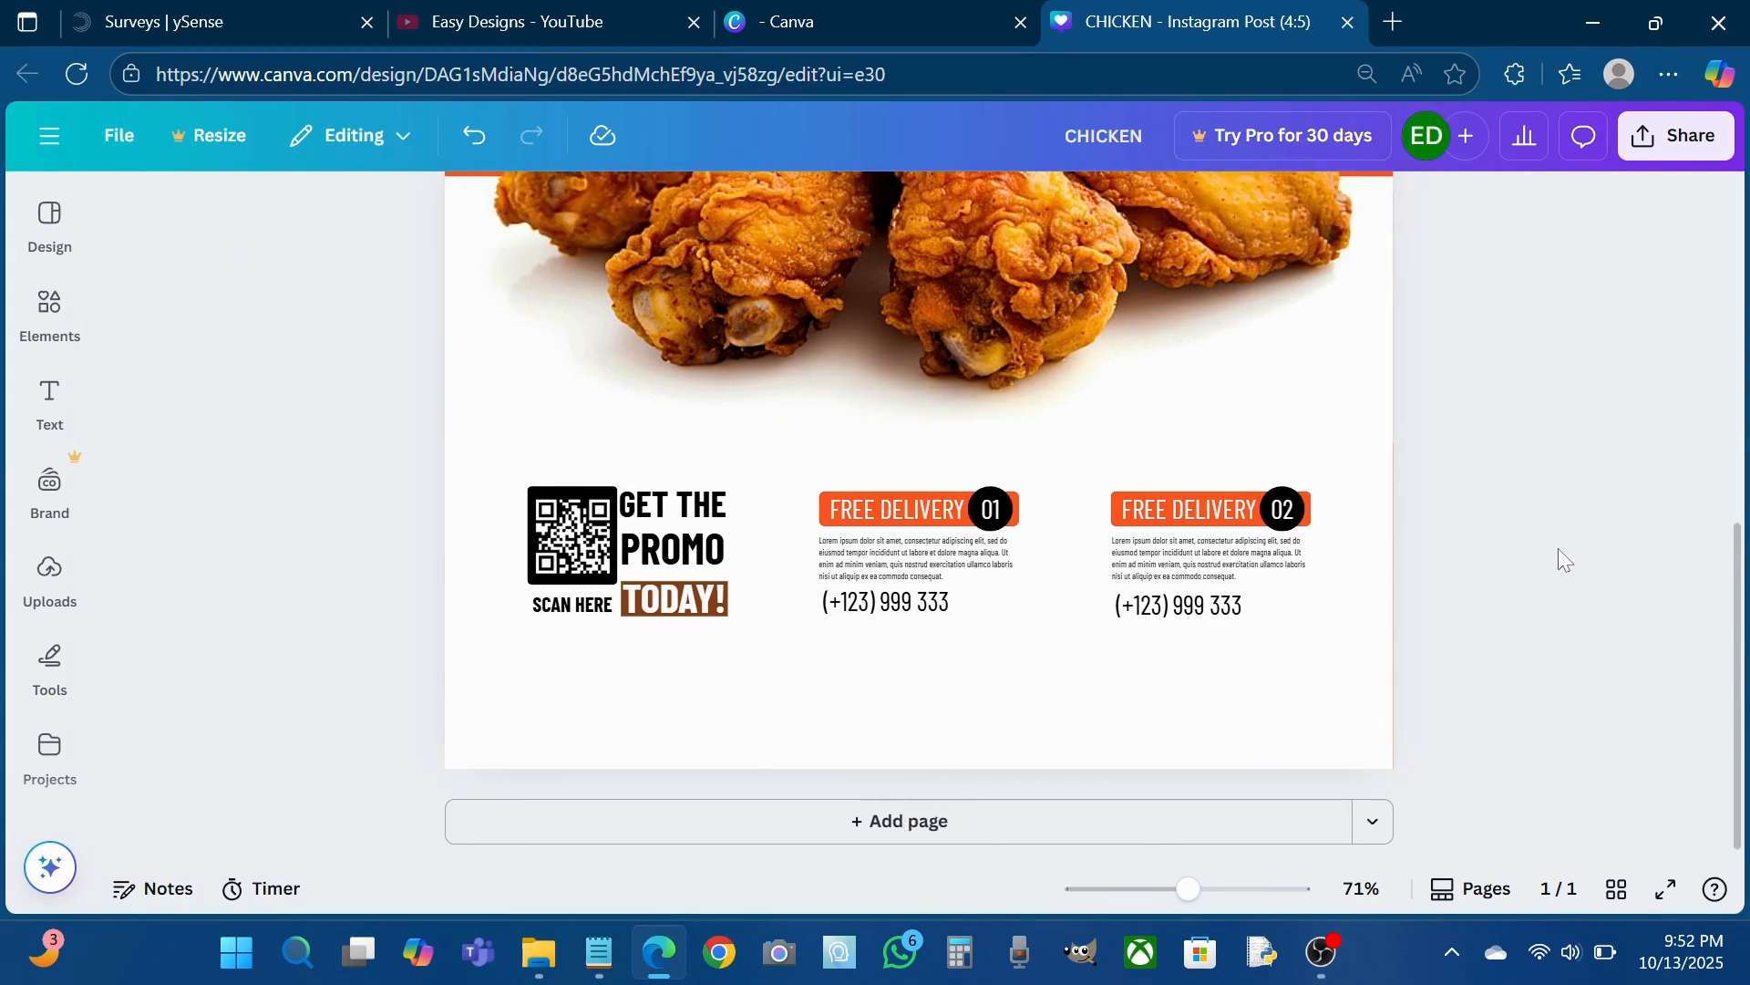
# - Search the elements for "LIGHT" graphics and add the soft yellow round glow to the page
pyautogui.scroll(-5, 1558, 549)
pyautogui.scroll(3, 1557, 549)
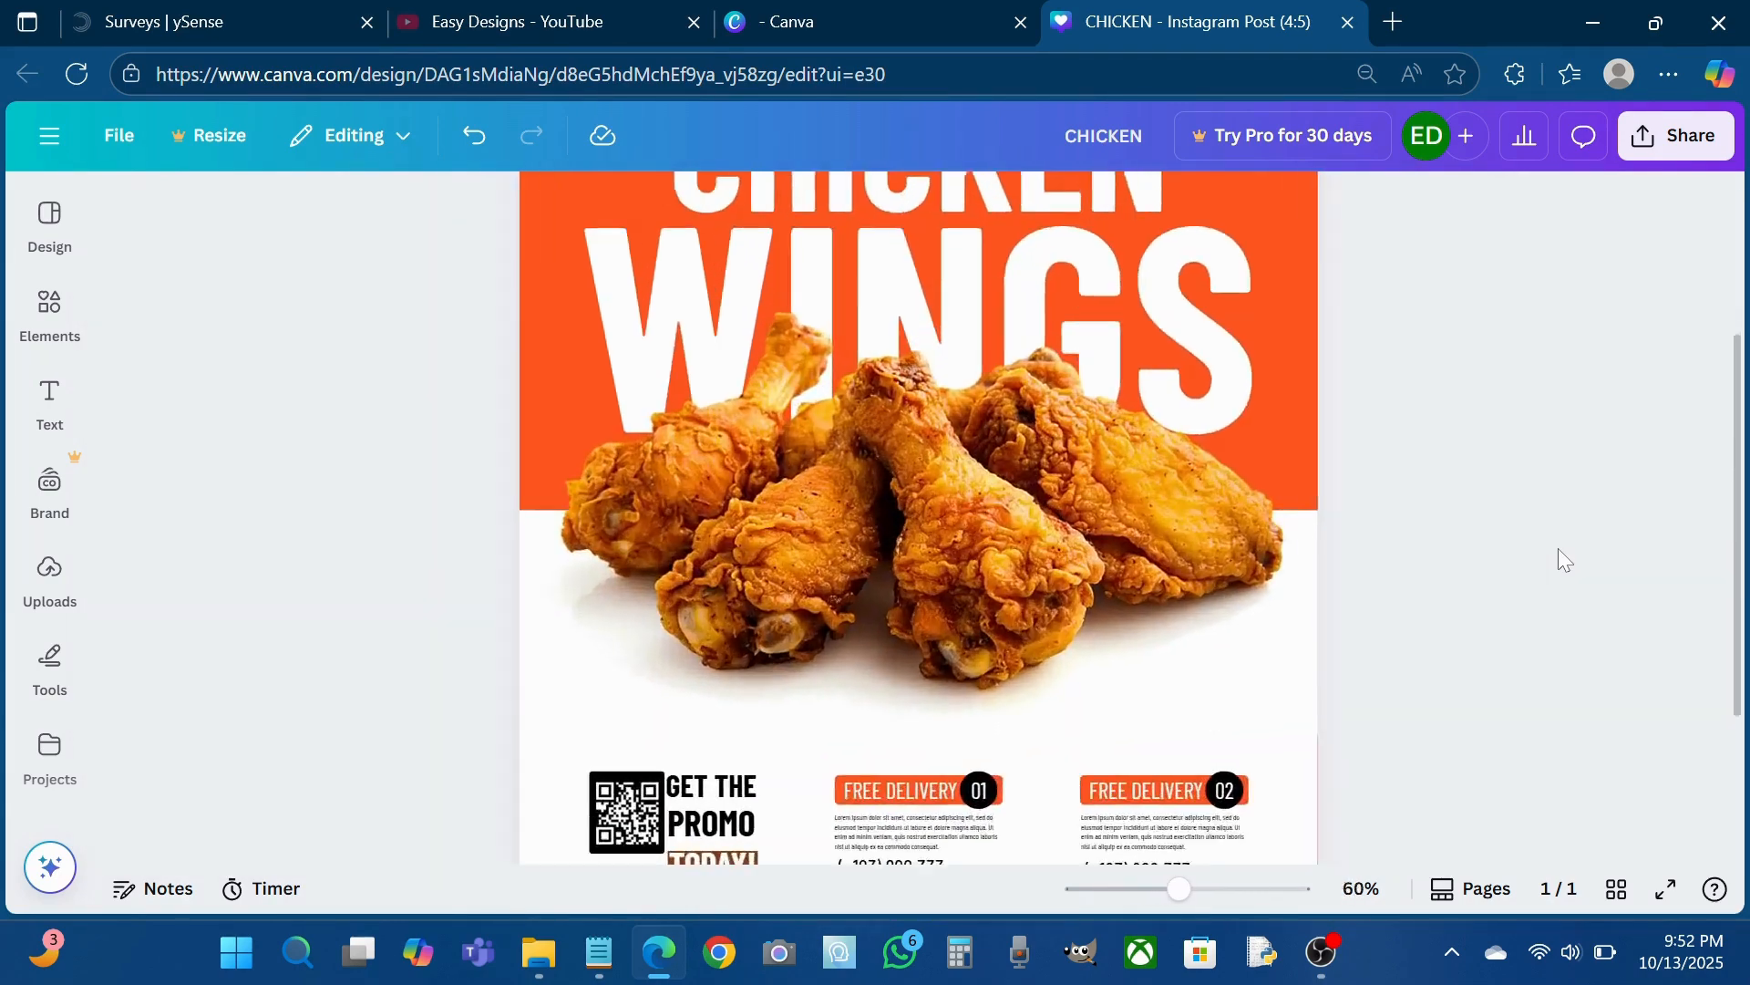
pyautogui.scroll(-2, 1558, 548)
pyautogui.scroll(1, 1558, 550)
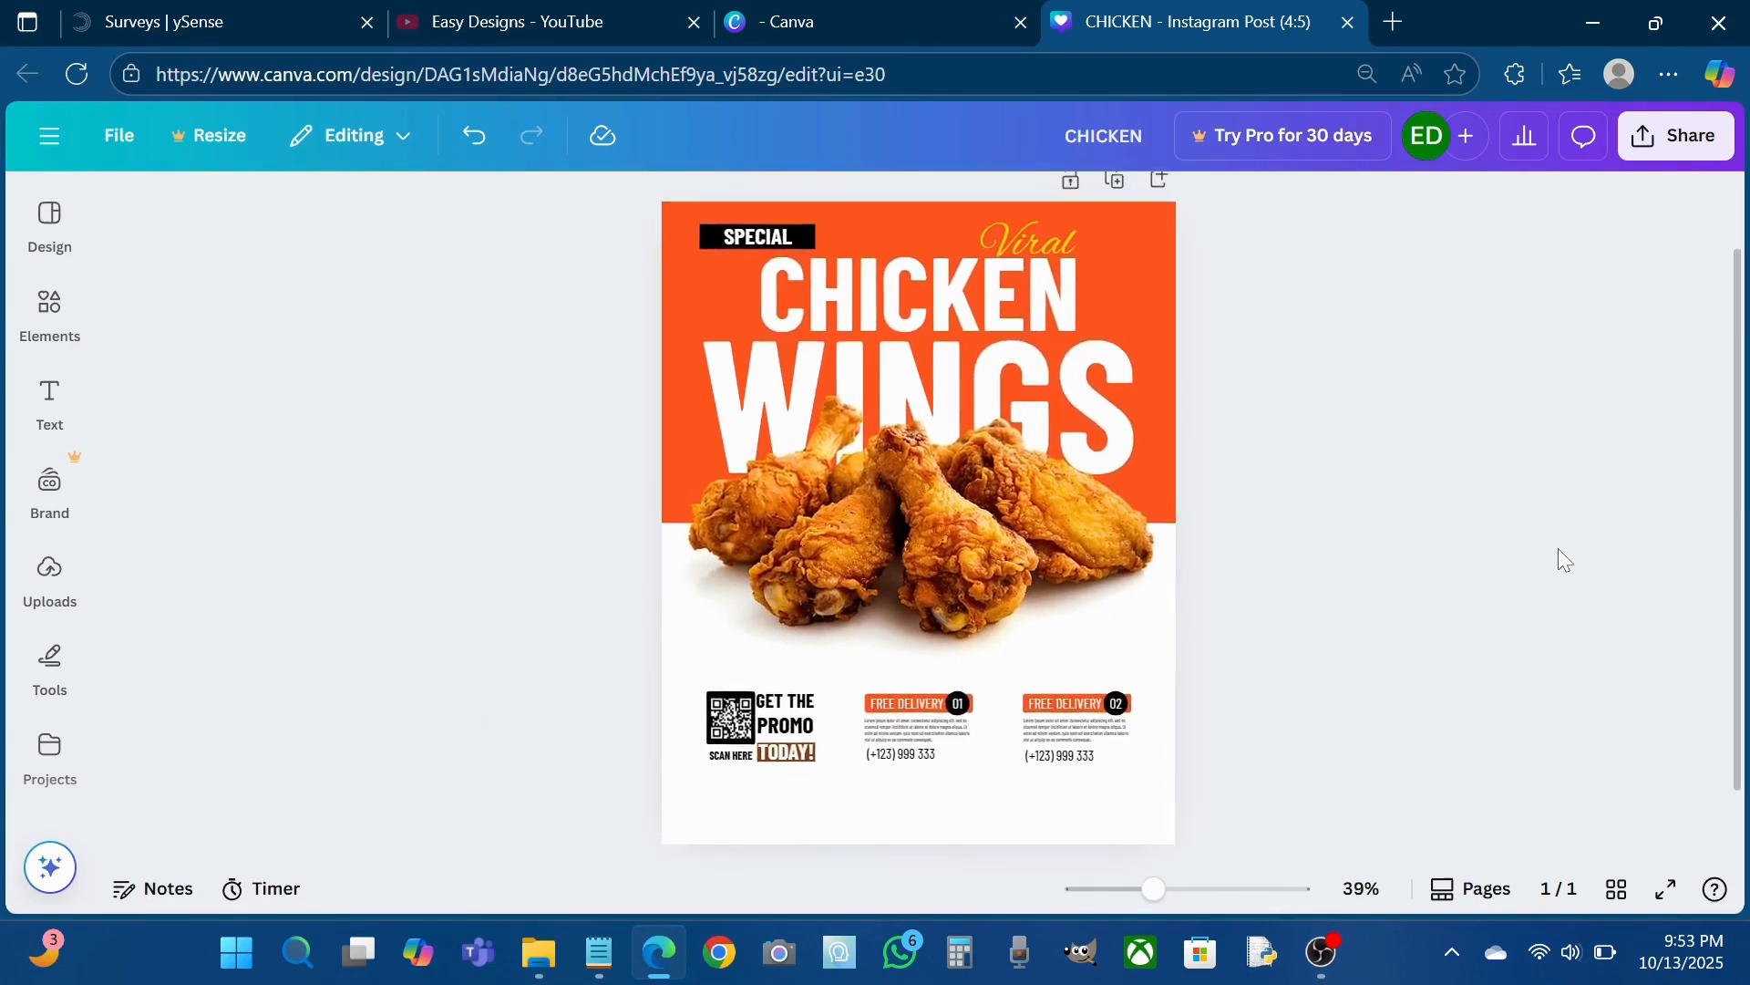
pyautogui.click(50, 310)
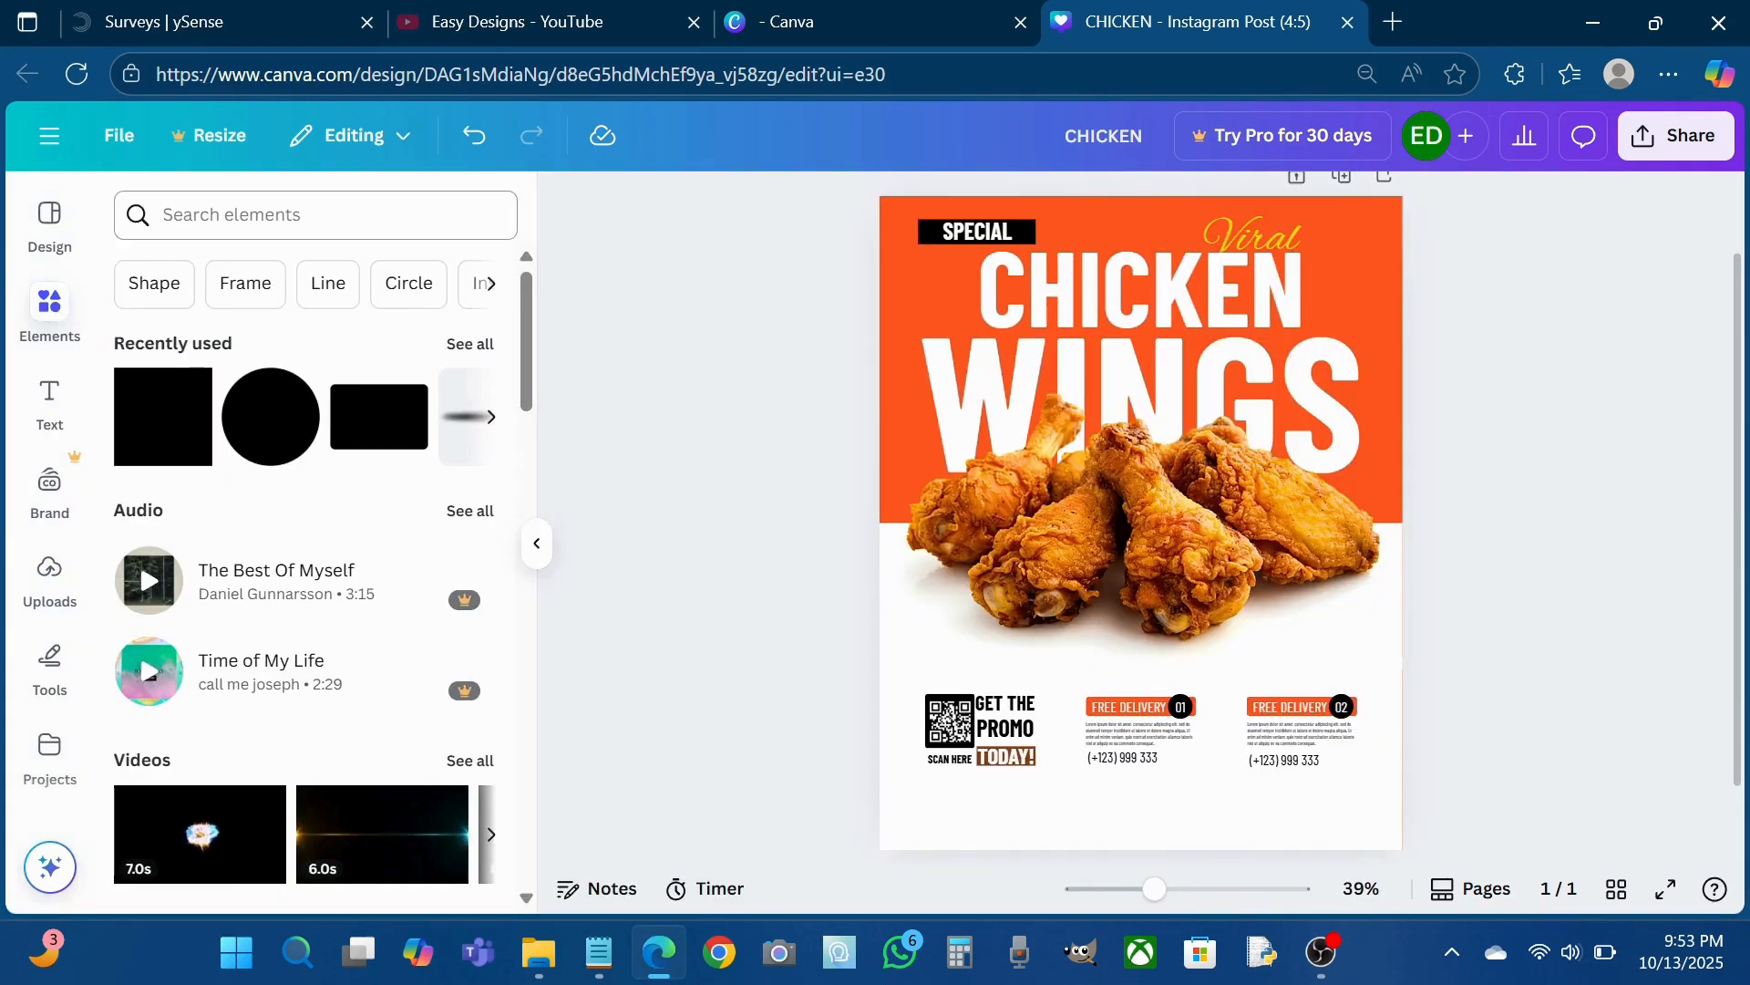
pyautogui.click(314, 215)
pyautogui.write('LIGHT')
pyautogui.press('Return')
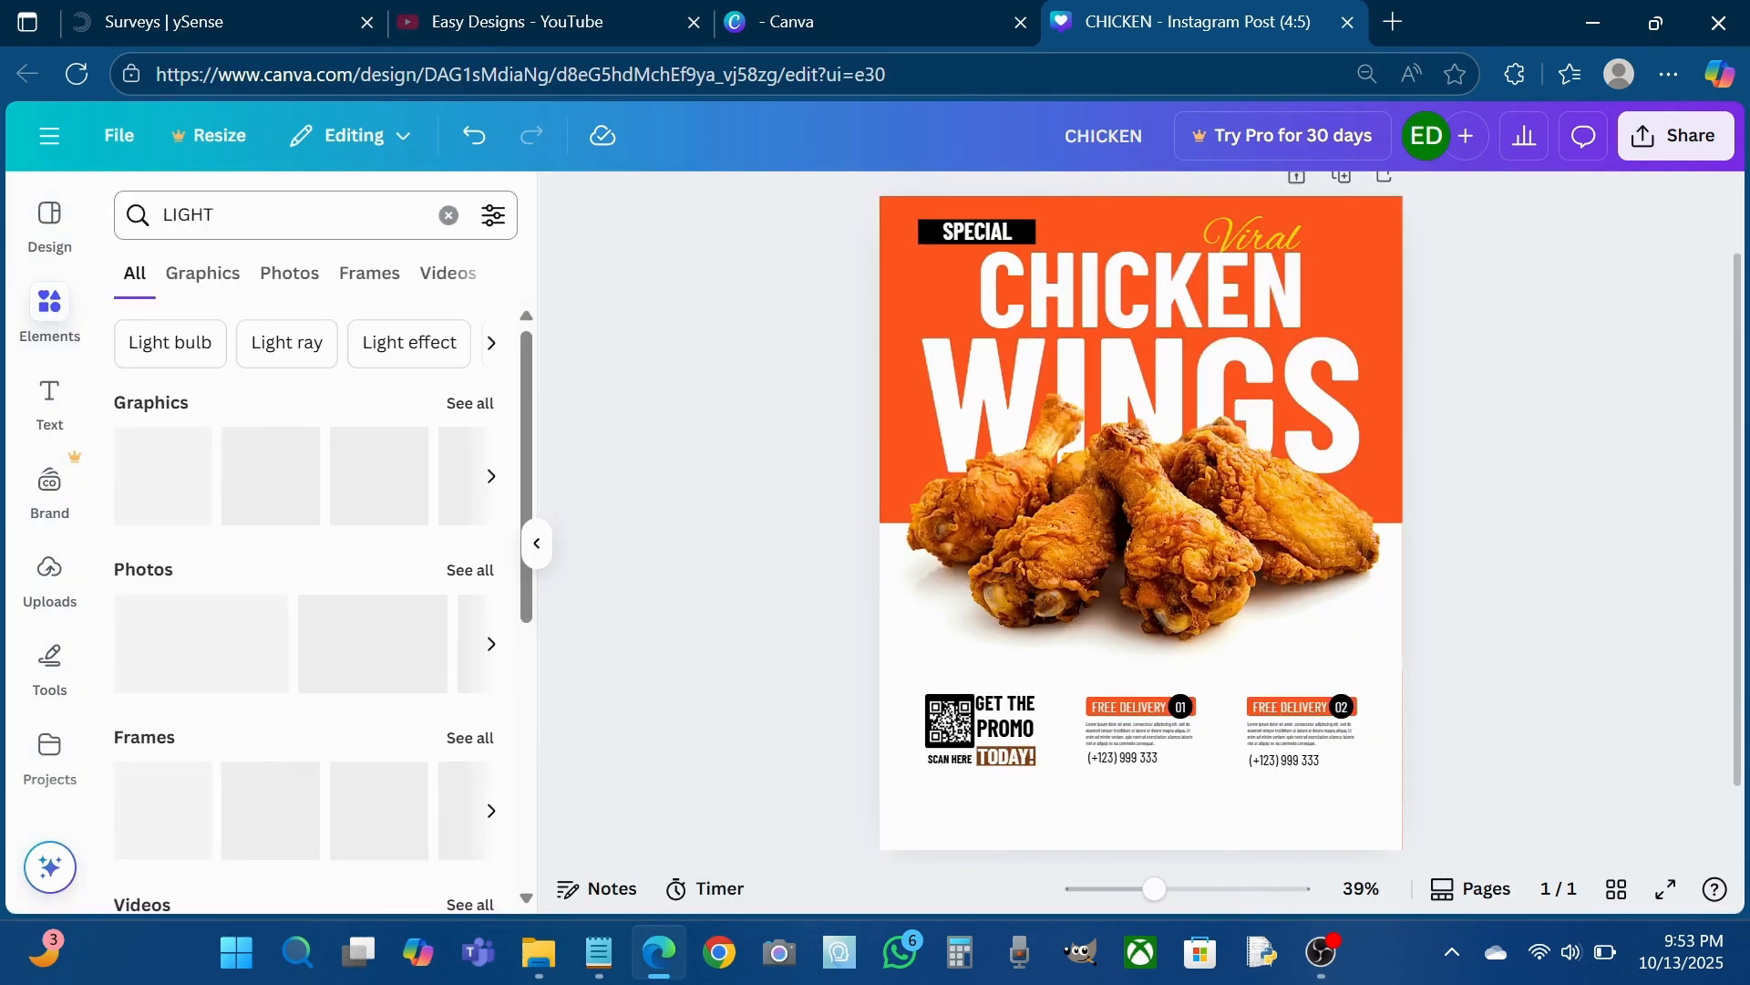
pyautogui.click(471, 403)
pyautogui.scroll(-2, 245, 645)
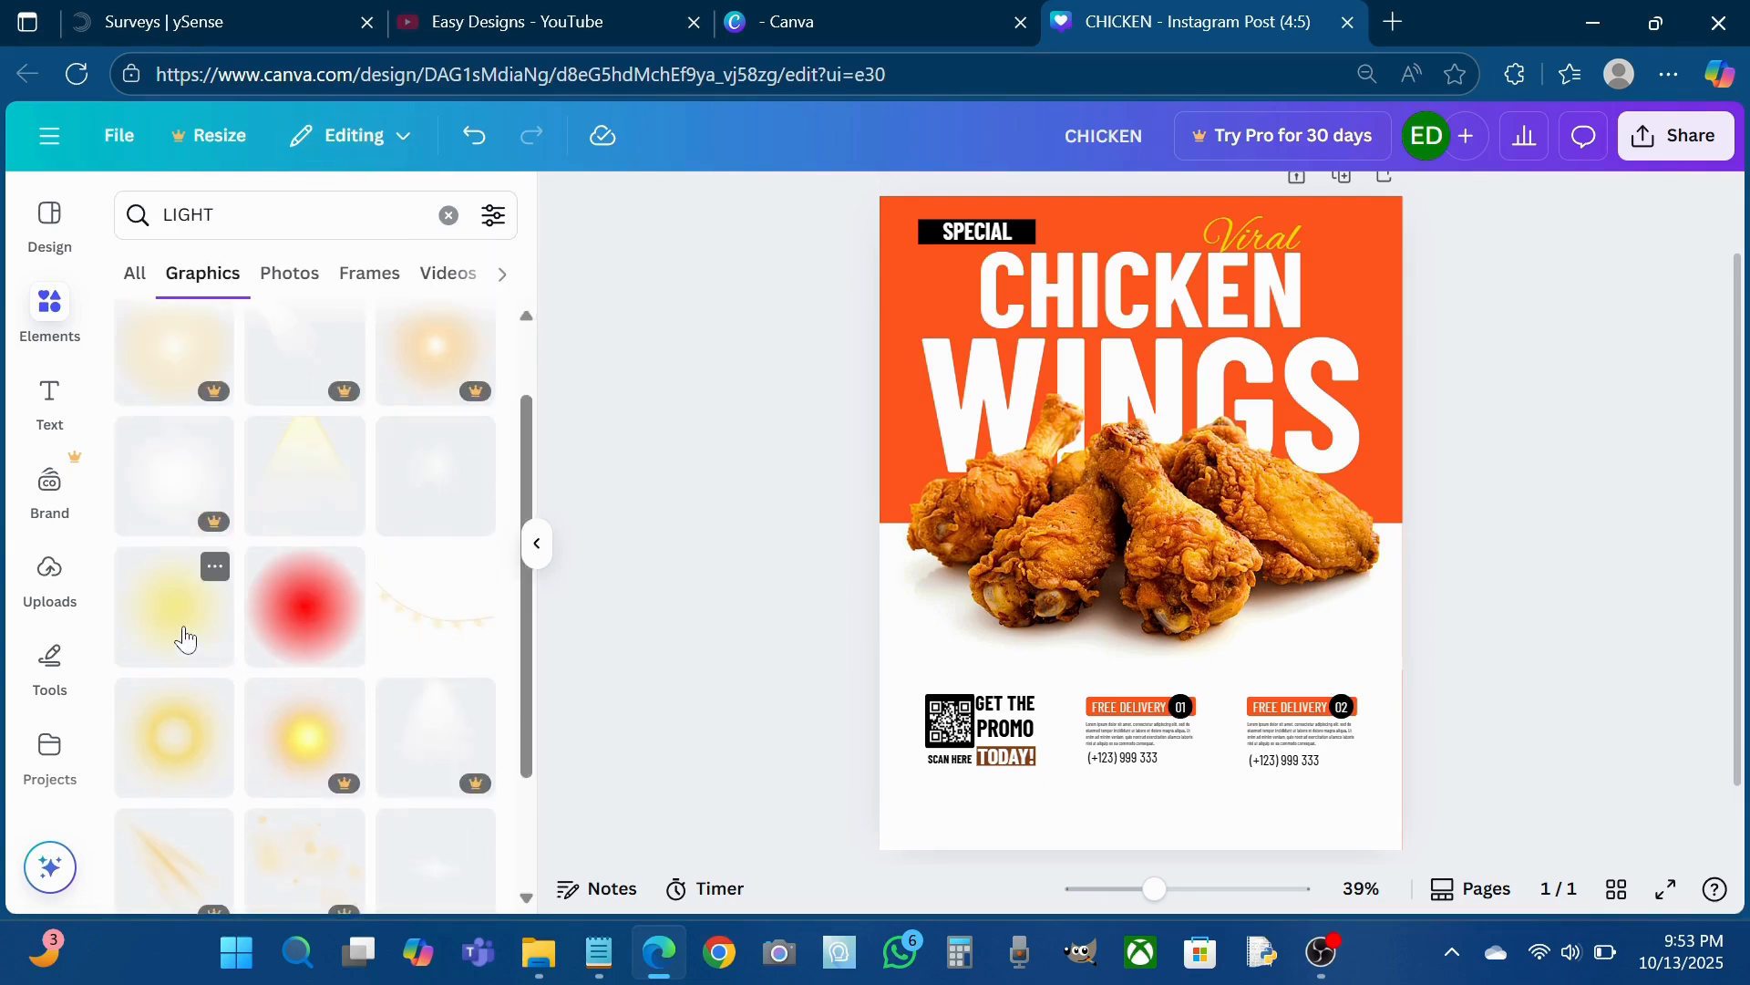
pyautogui.click(185, 638)
# - Enlarge the yellow glow from opposite corners until it spans the full page width of 1080 px
pyautogui.moveTo(1348, 316); pyautogui.dragTo(1402, 262)
pyautogui.moveTo(932, 733); pyautogui.dragTo(882, 781)
pyautogui.scroll(1, 1140, 570)
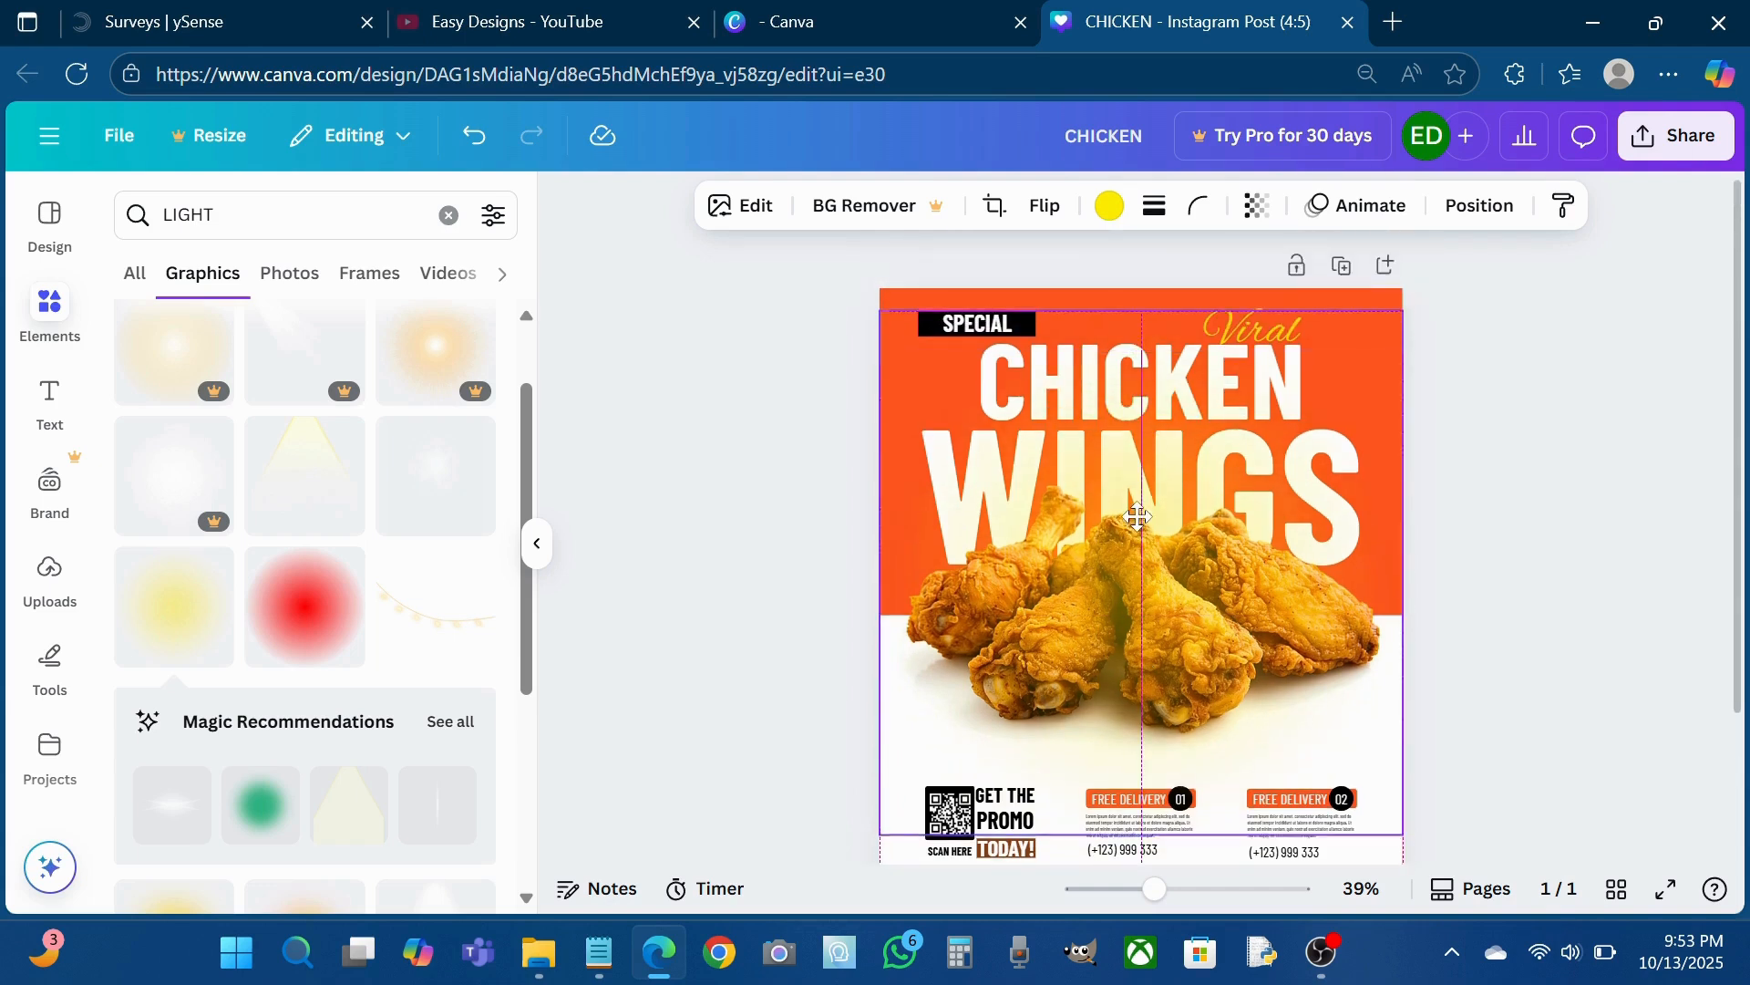
# - Try vivid orange #ff551e and #FF3E00 on the glow, and settle on the document's golden yellow
pyautogui.click(1117, 220)
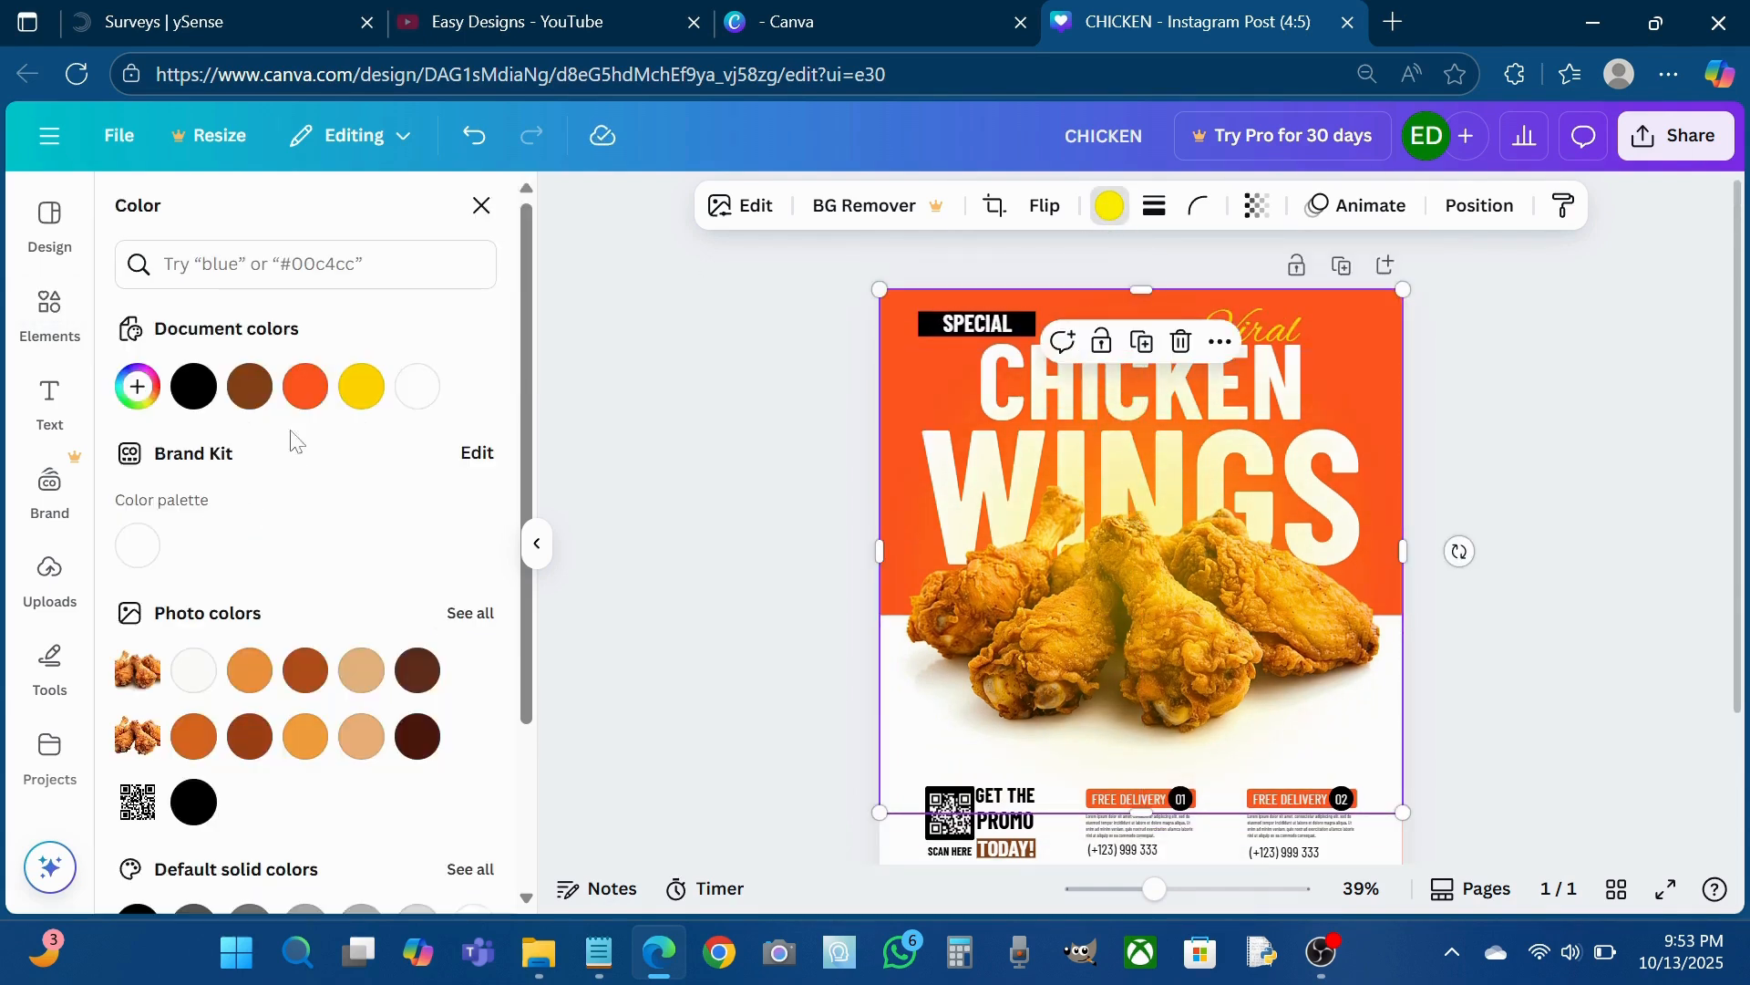
pyautogui.click(305, 392)
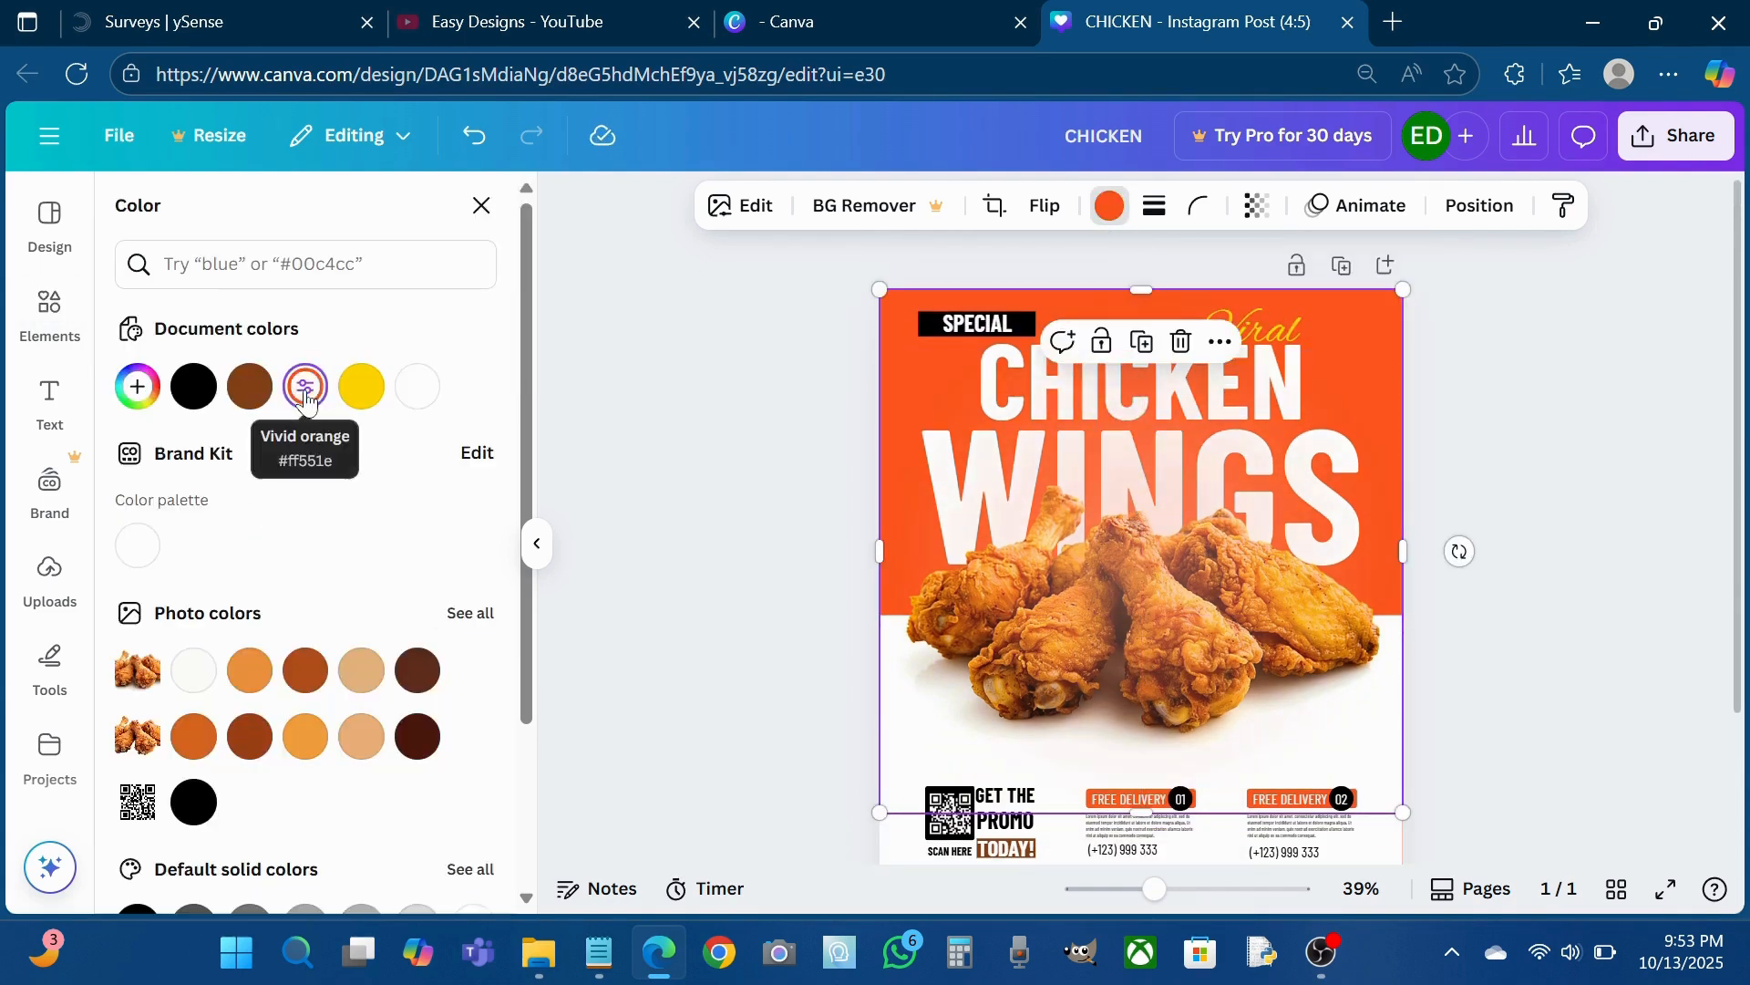
pyautogui.click(136, 387)
pyautogui.moveTo(471, 455); pyautogui.dragTo(504, 424)
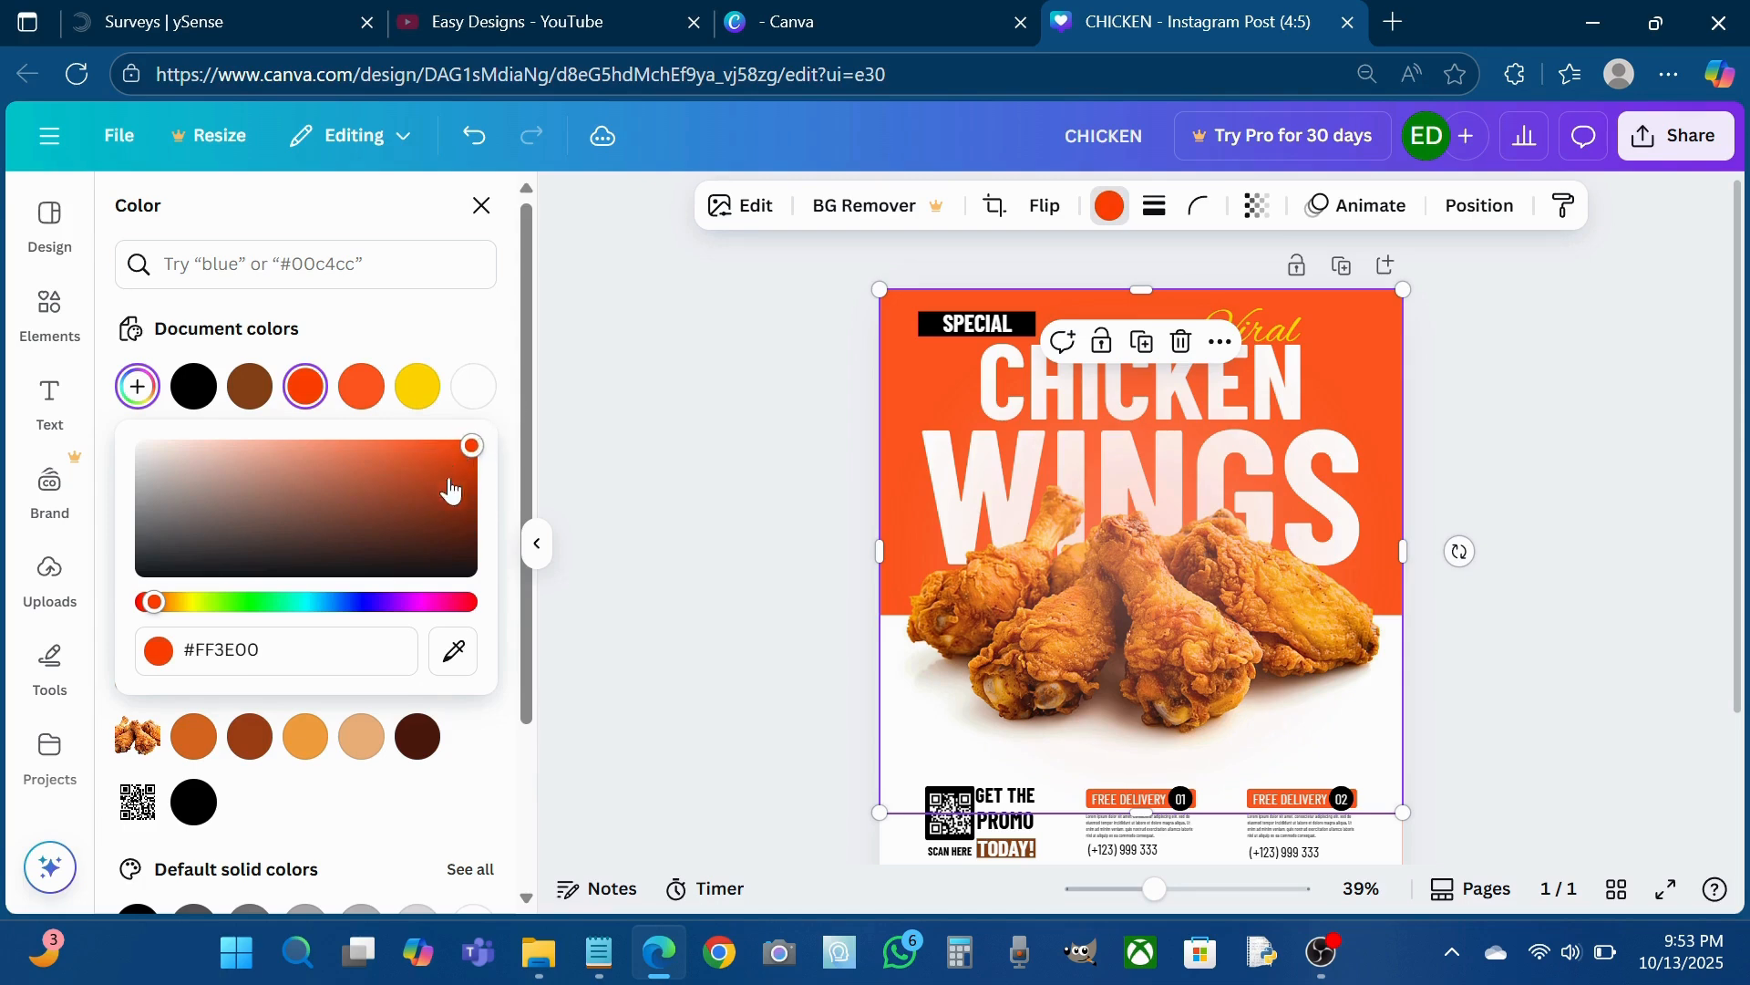
pyautogui.click(417, 387)
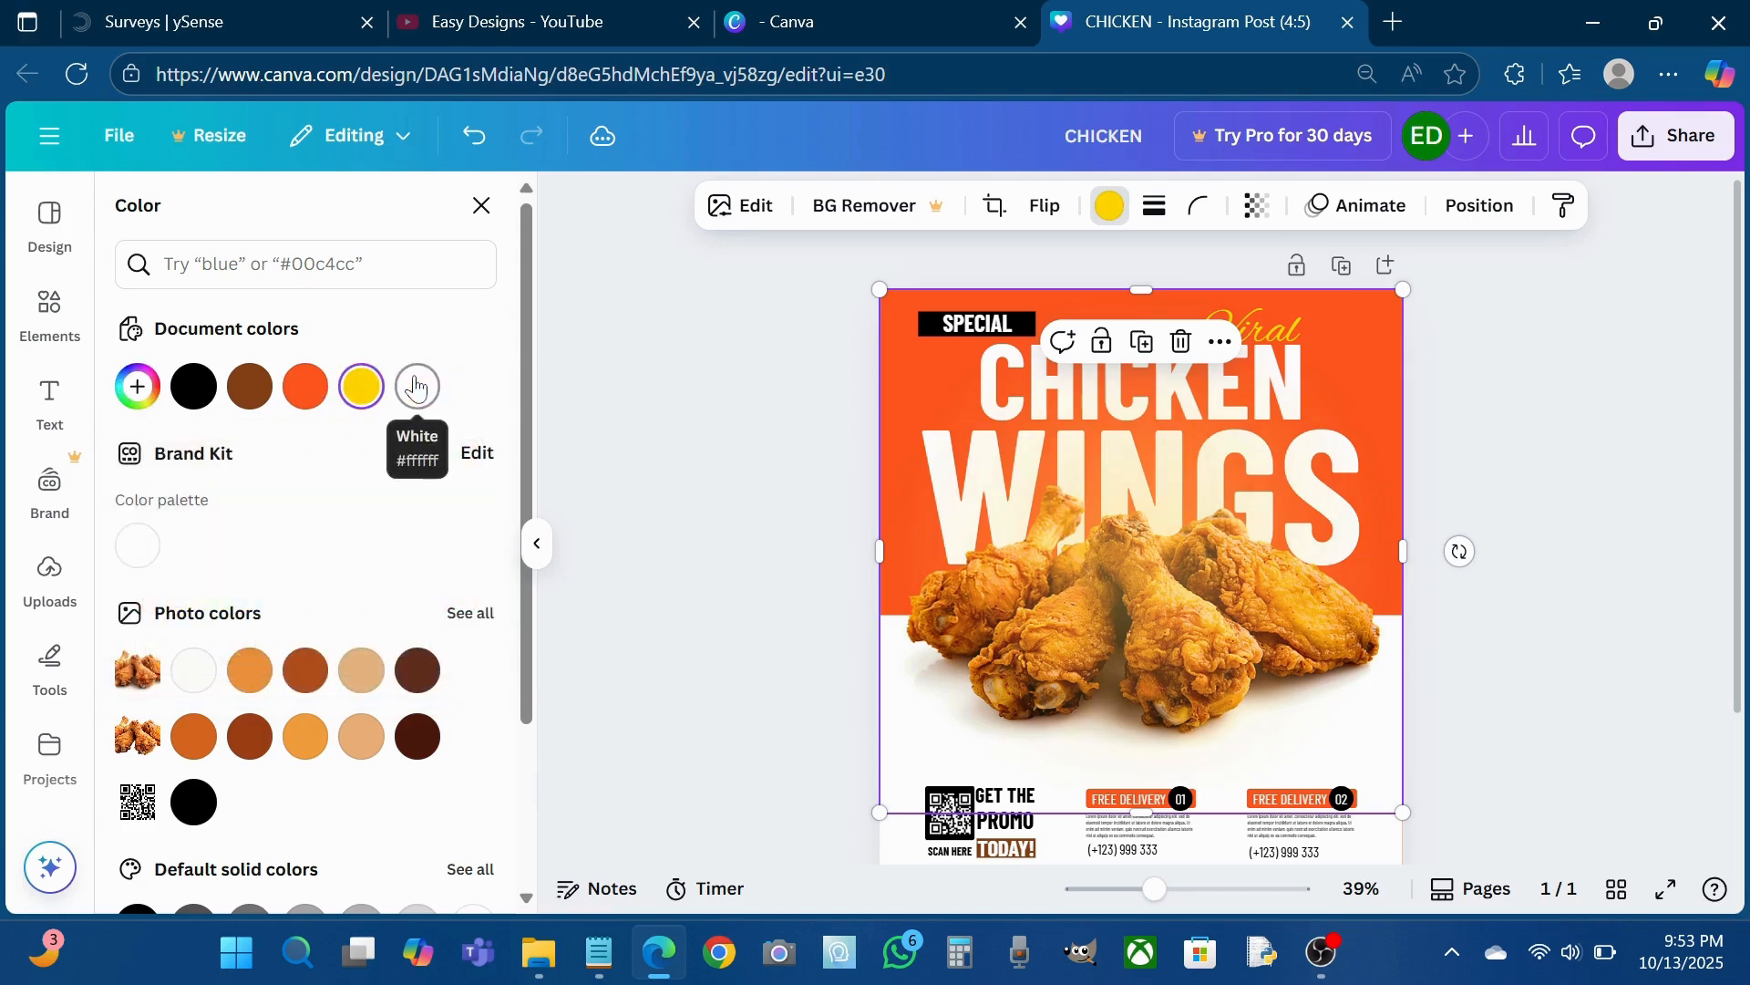
# - Send the glow behind all other elements and review the whole design with the side panel hidden
pyautogui.click(1486, 217)
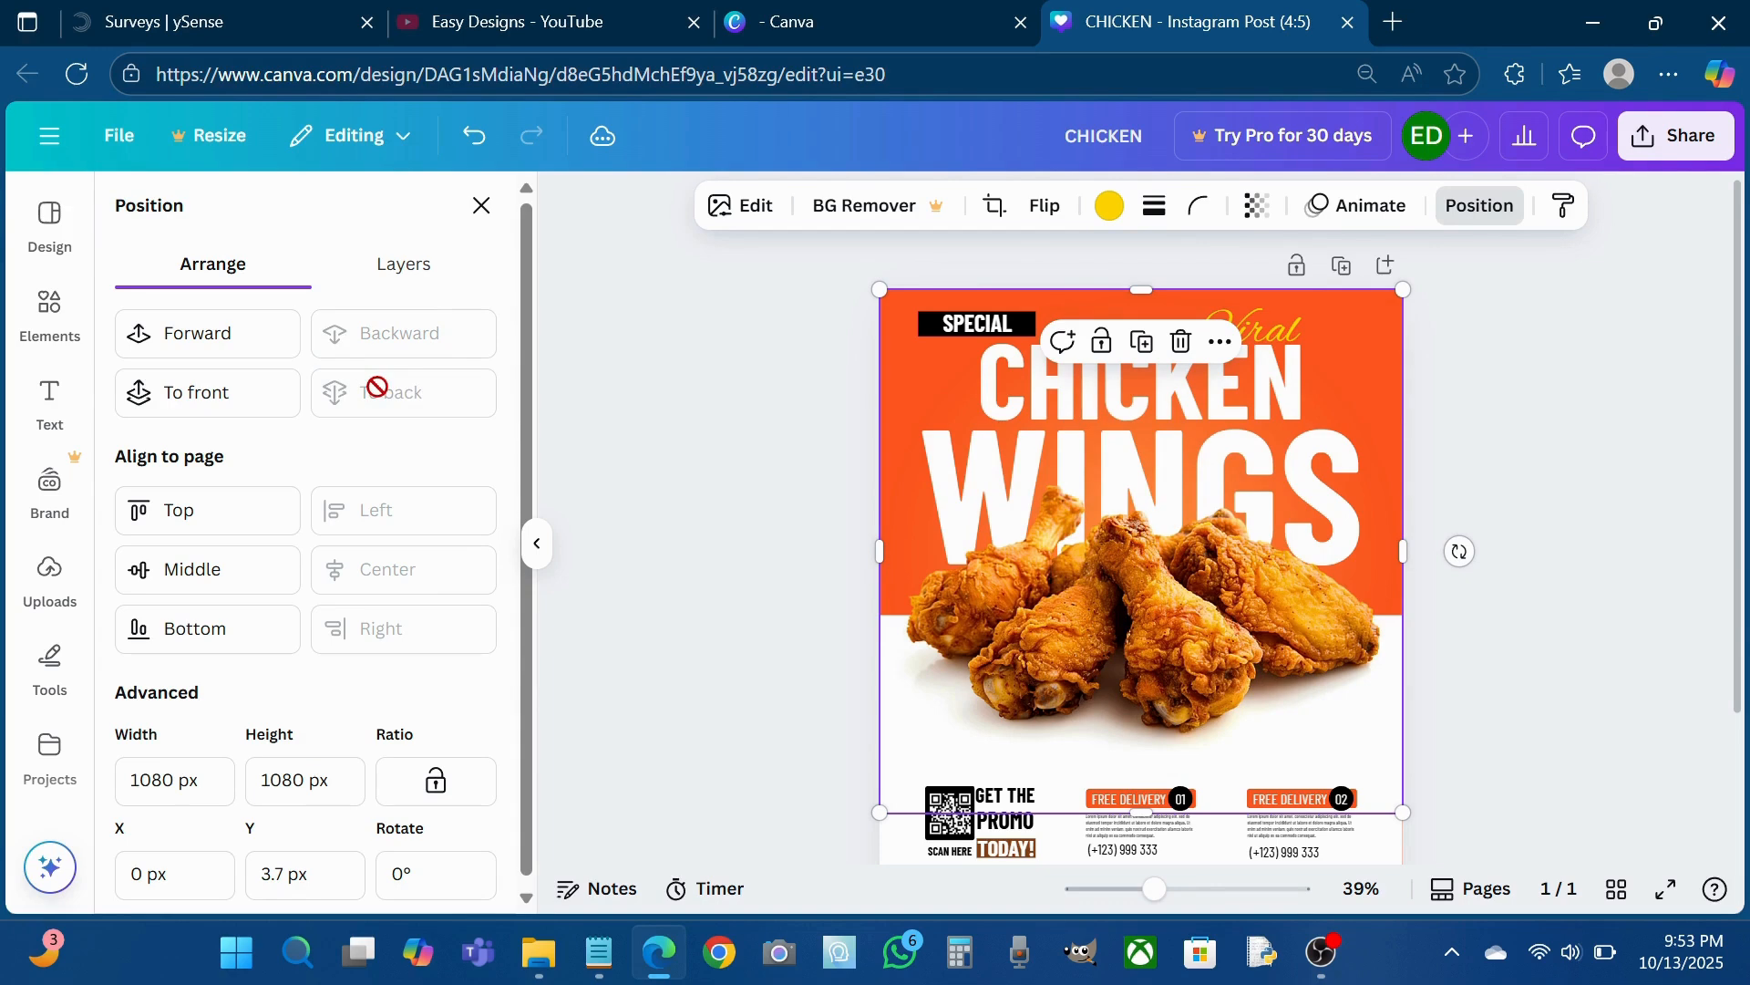
pyautogui.click(1516, 386)
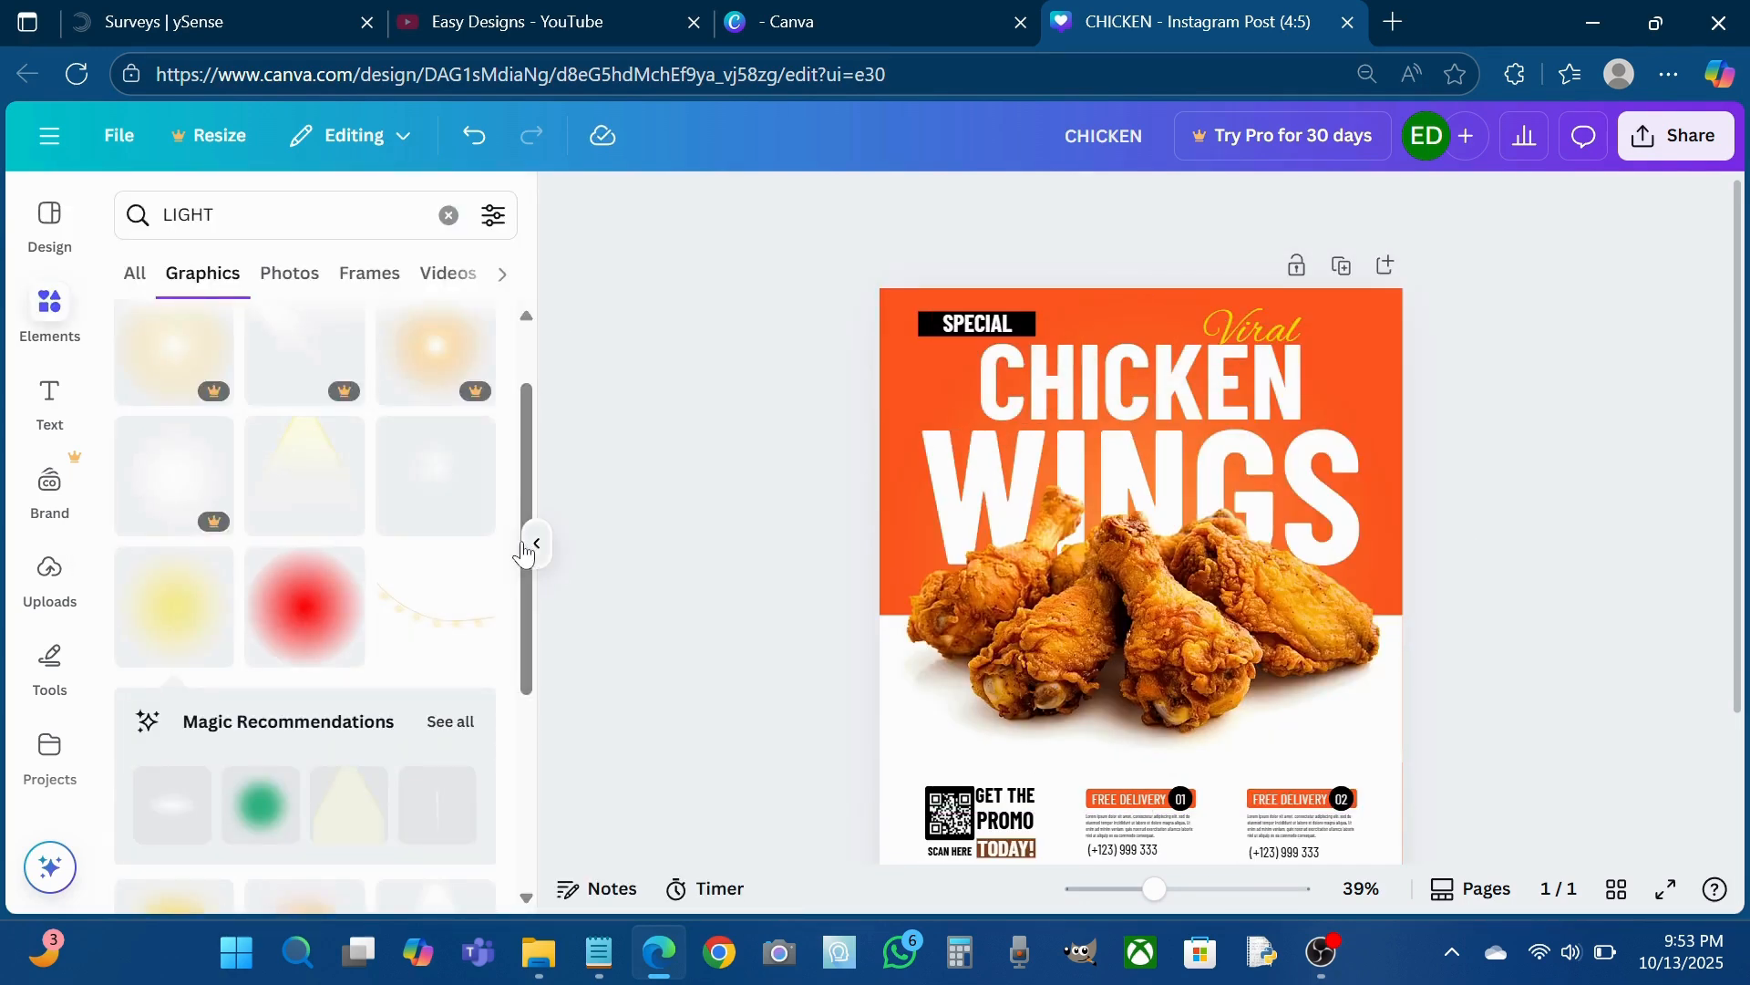
pyautogui.click(536, 543)
pyautogui.scroll(3, 1360, 436)
pyautogui.scroll(-3, 1360, 436)
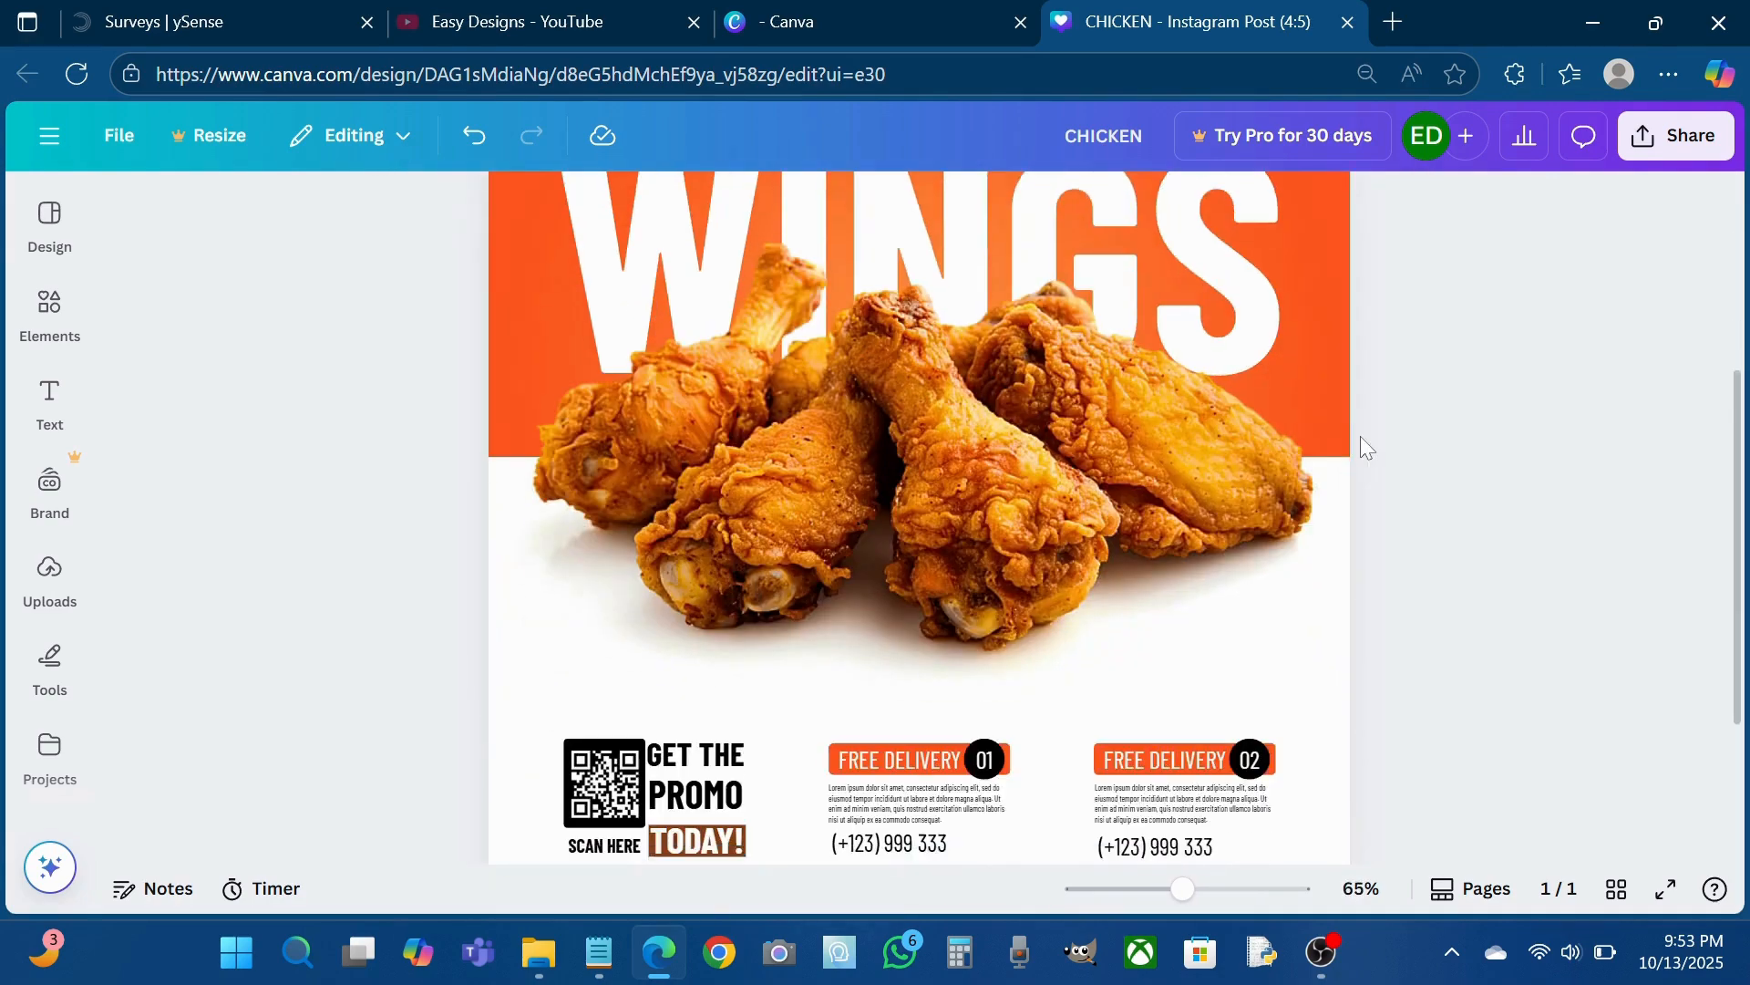
pyautogui.scroll(-3, 1360, 436)
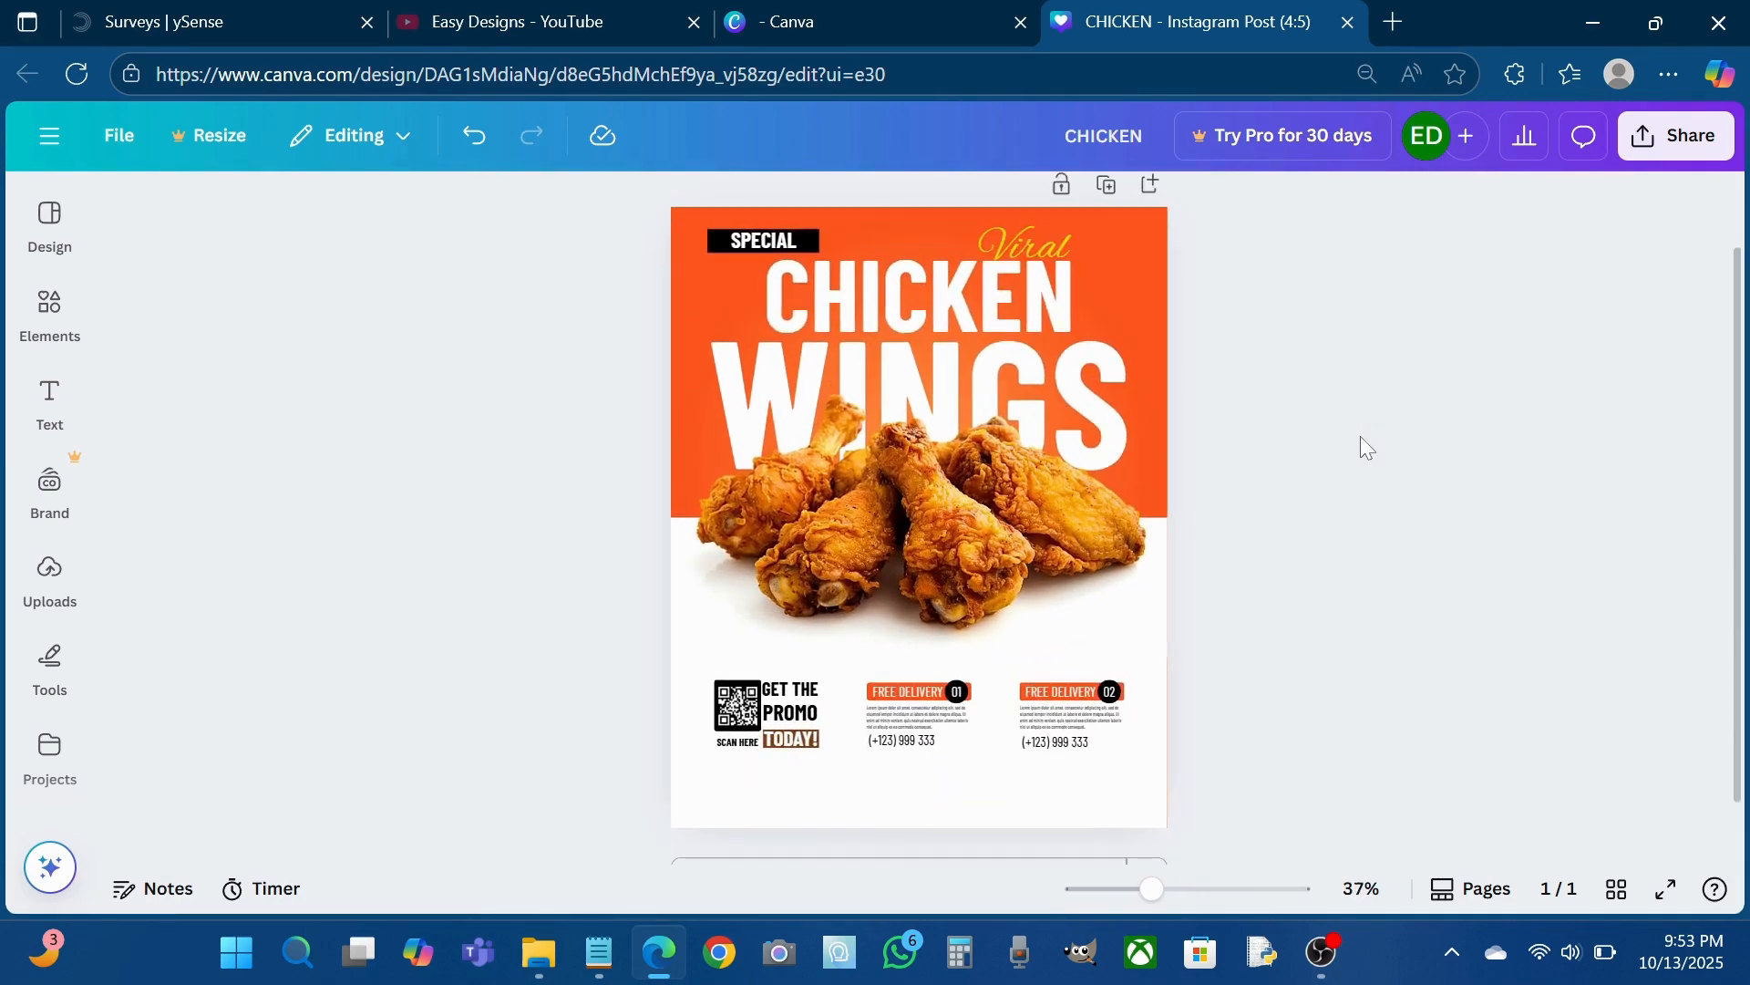